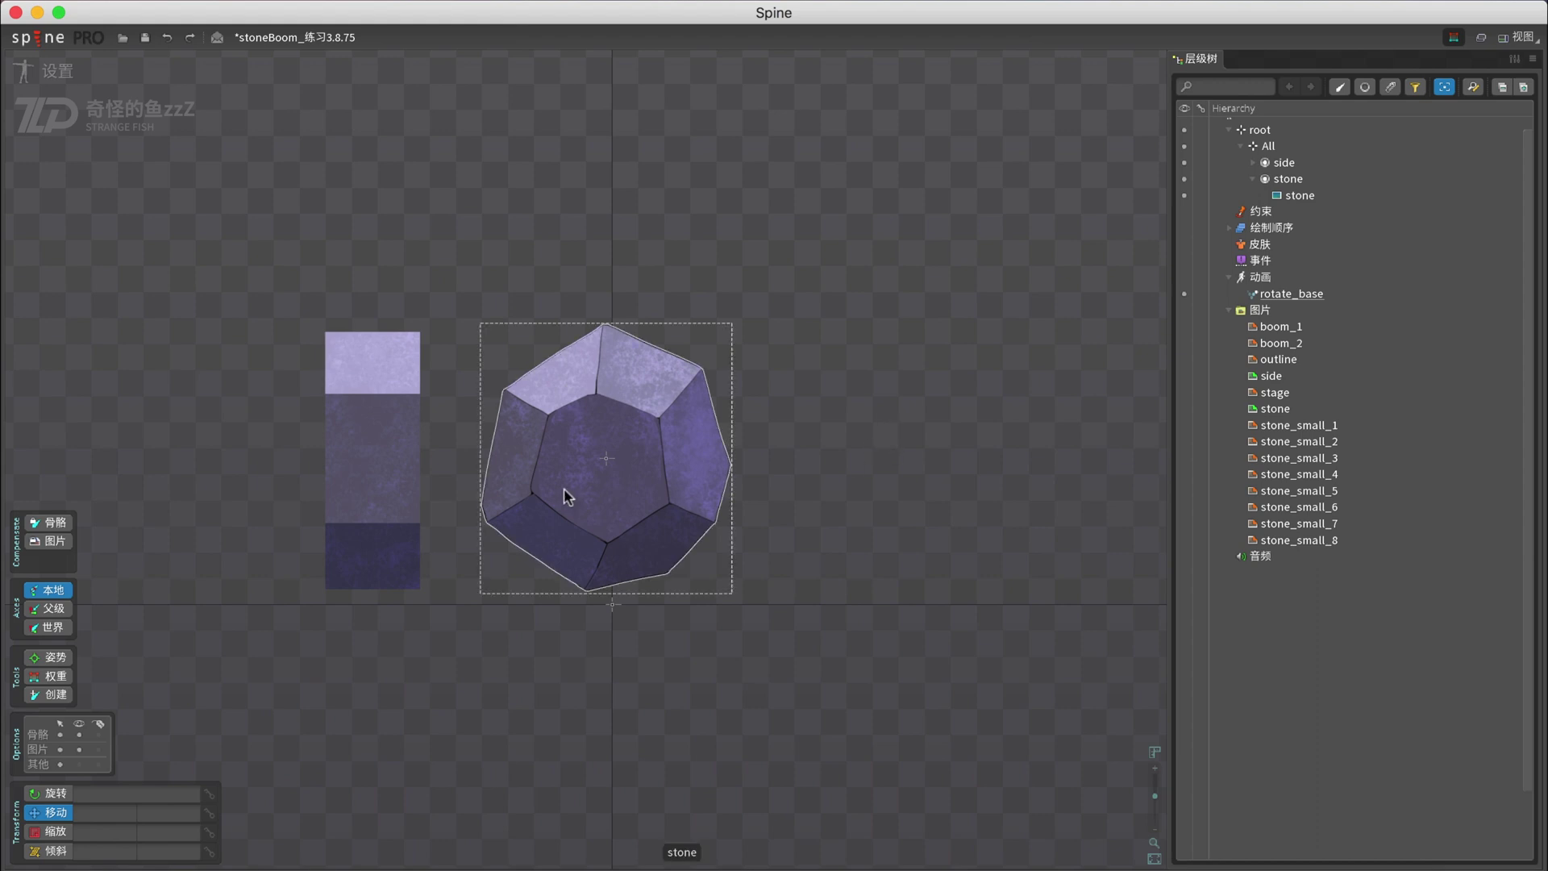
left_click(564, 487)
left_click(390, 462)
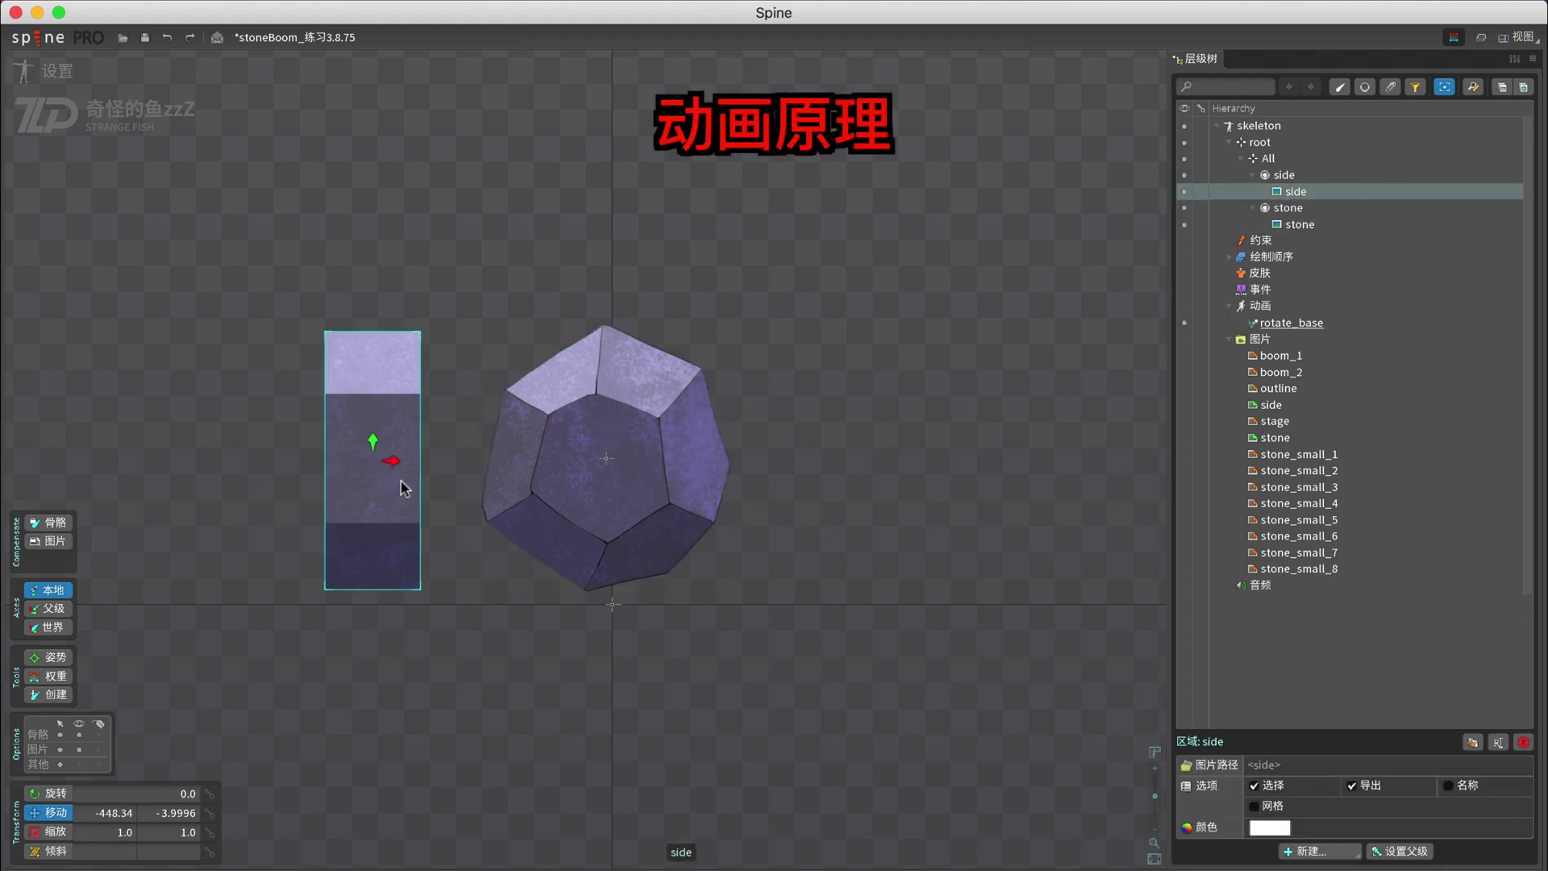
key("Escape")
- Create a bone under root in the empty area beside the stone, plus a child bone at the same point
key("c")
left_click(936, 367)
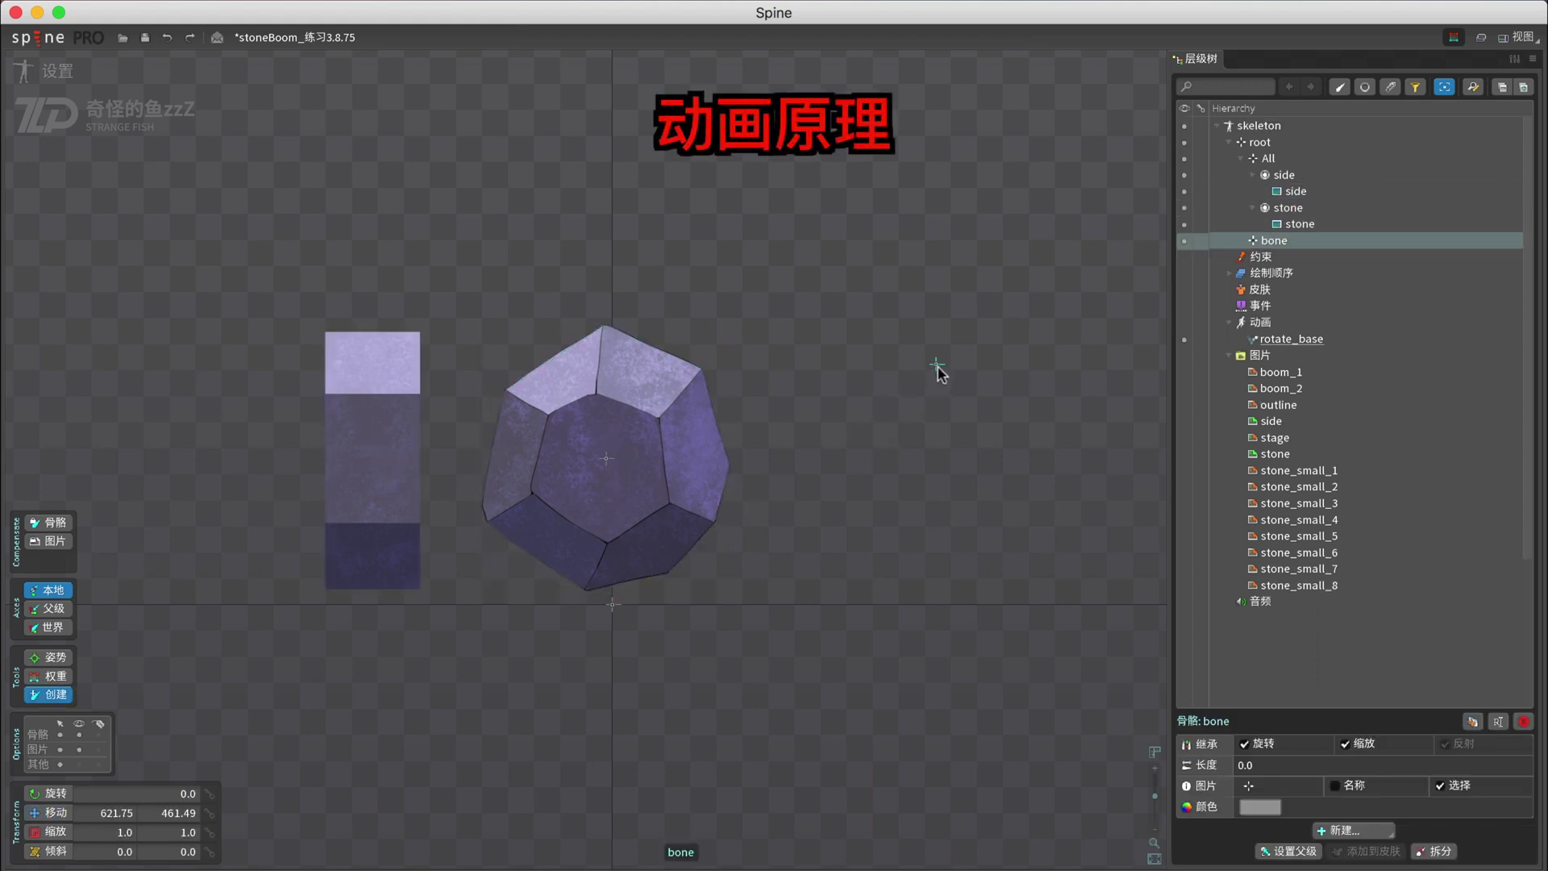
left_click(938, 370)
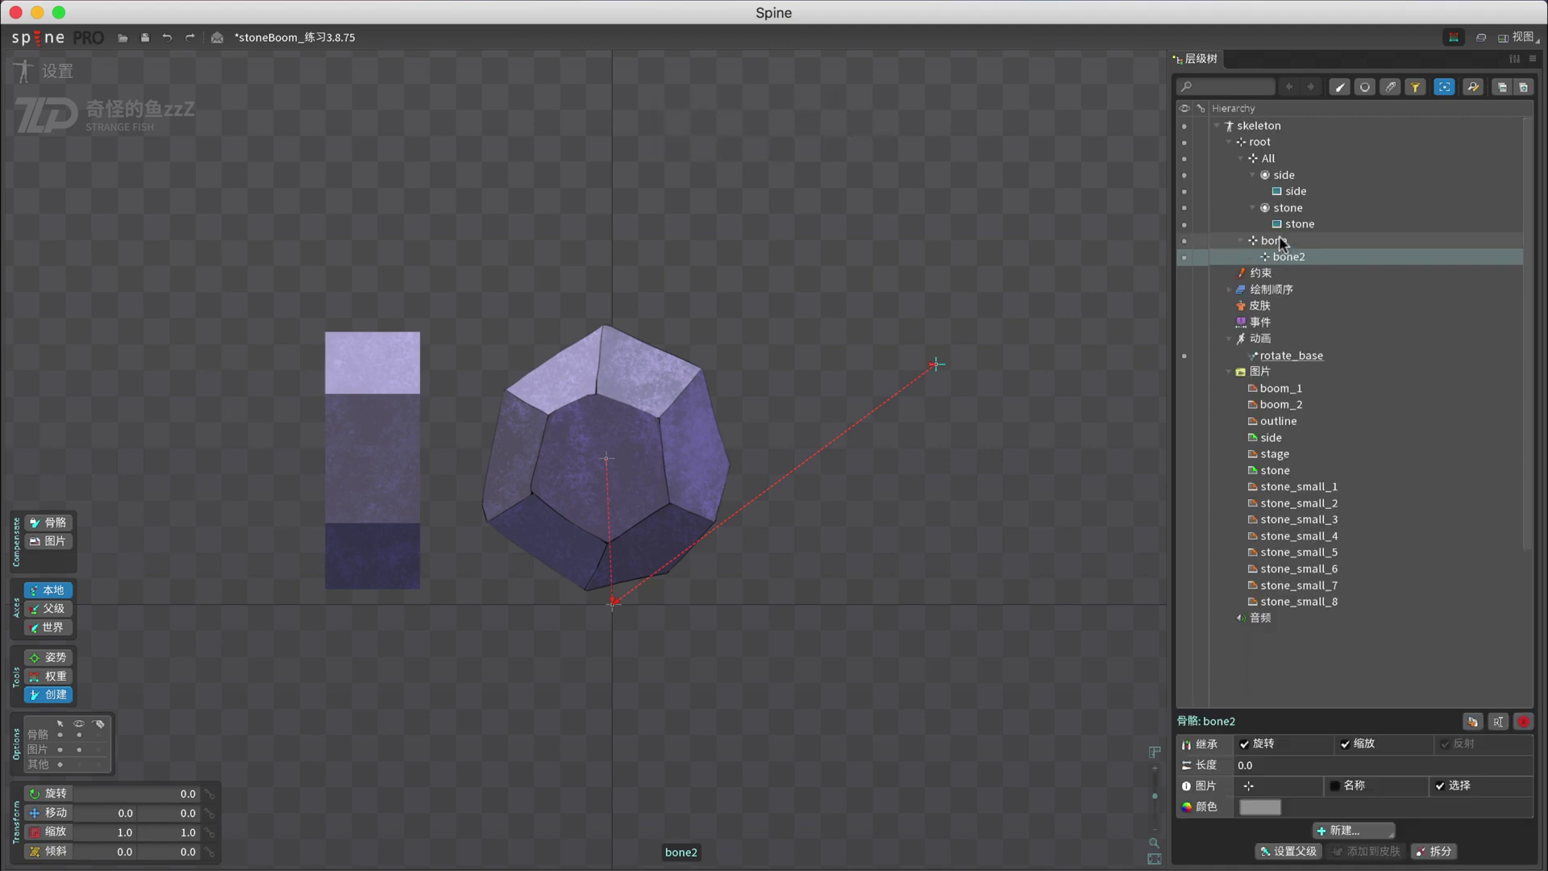
- Rename the parent bone S and its child R1, giving R1 a length of 141.3
double_click(1279, 239)
key("Return")
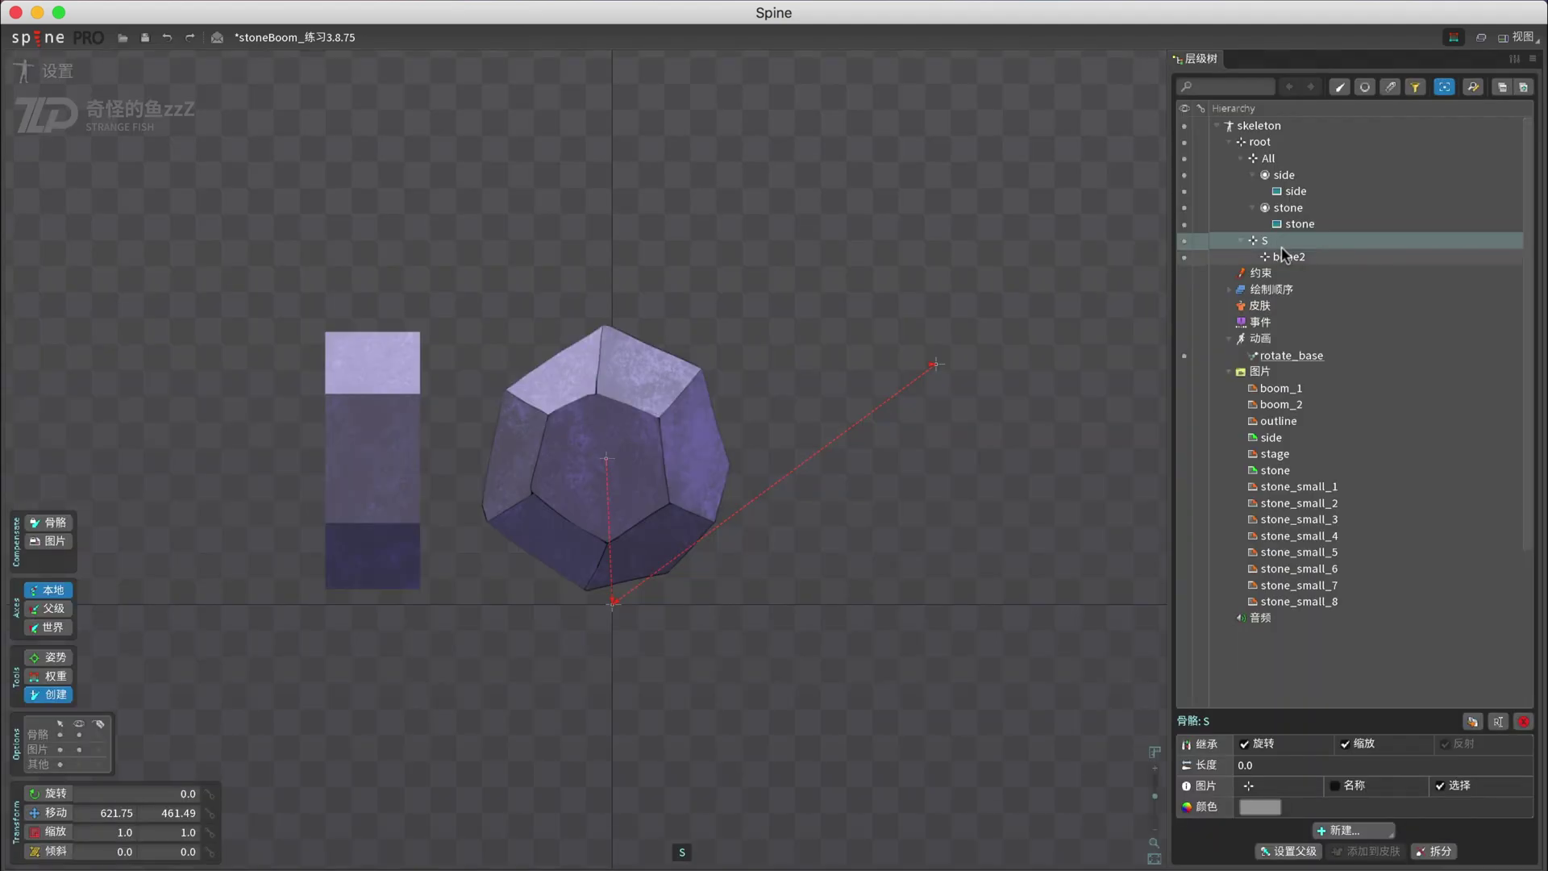
double_click(1288, 257)
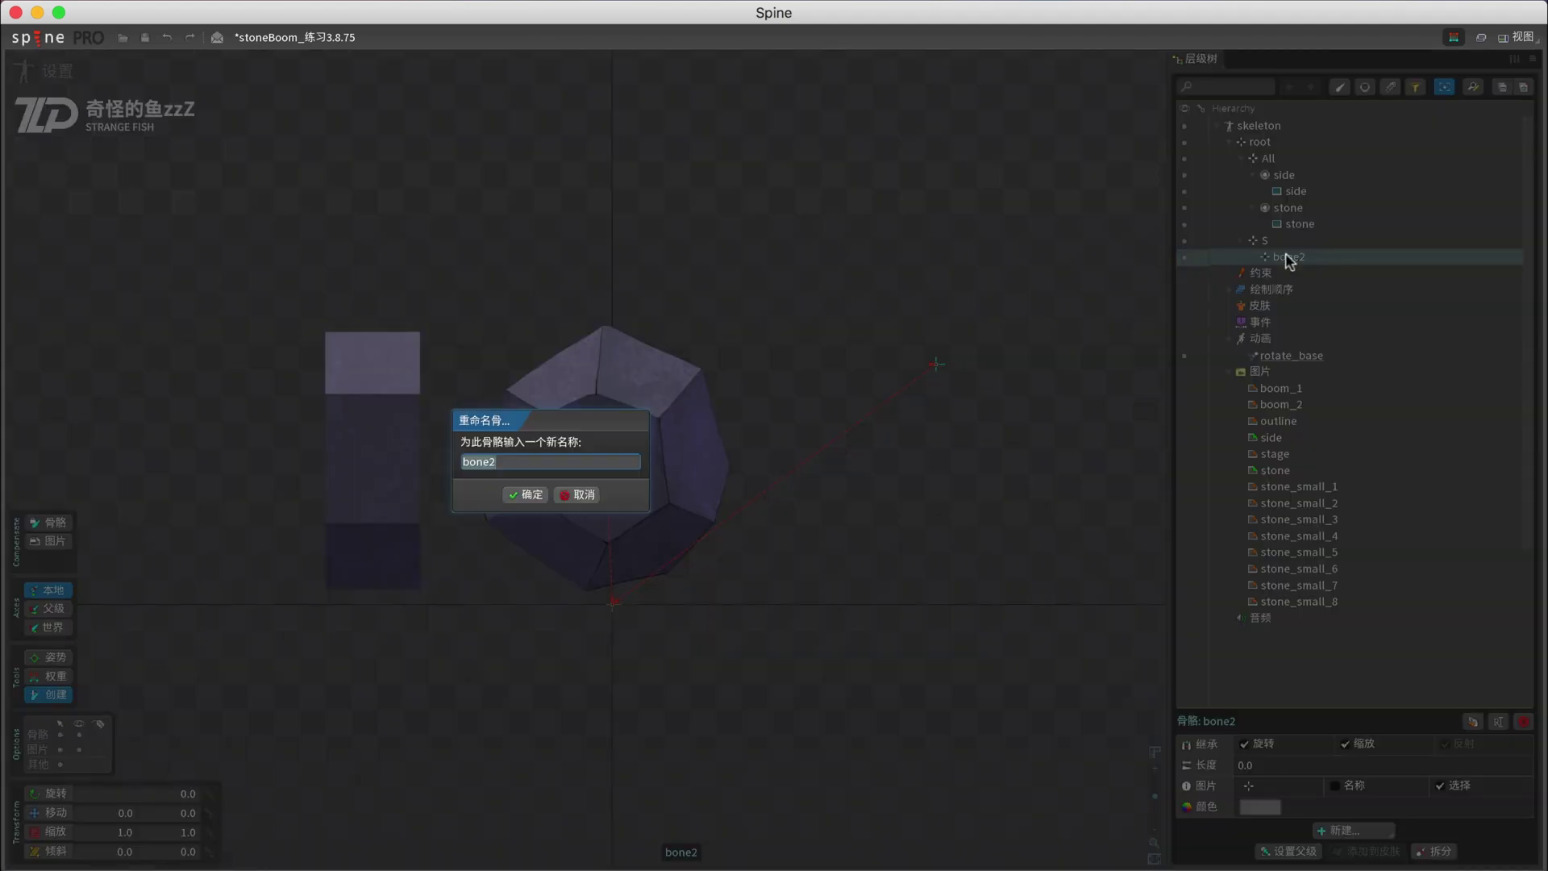
key("Return")
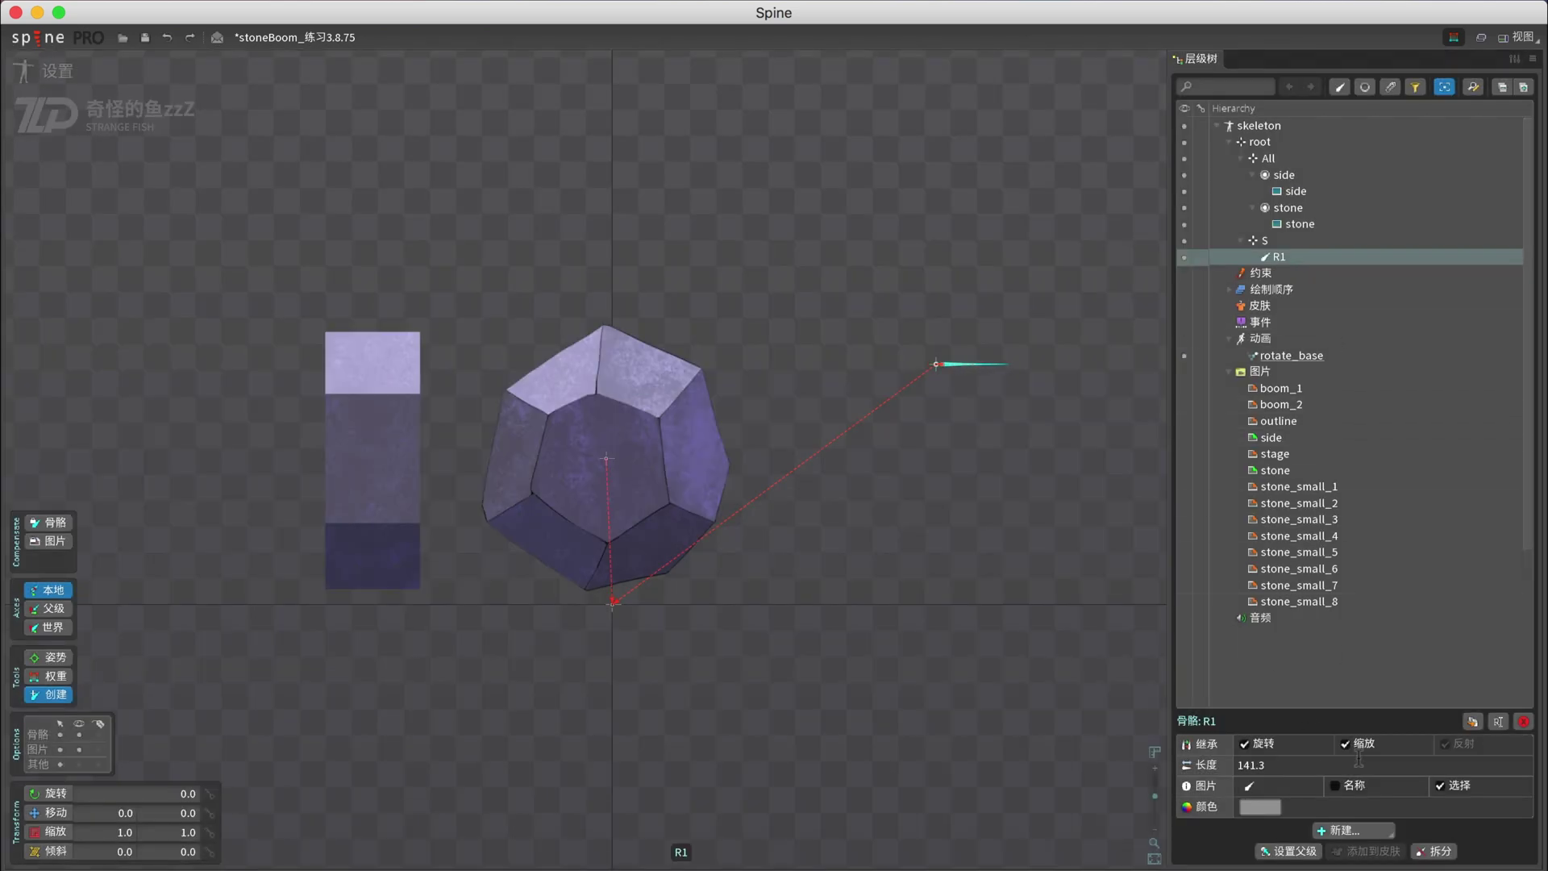
- Add a child bone at the tip of R1 and name it 1
left_click(1353, 830)
left_click(48, 594)
left_click(1353, 829)
left_click(1359, 657)
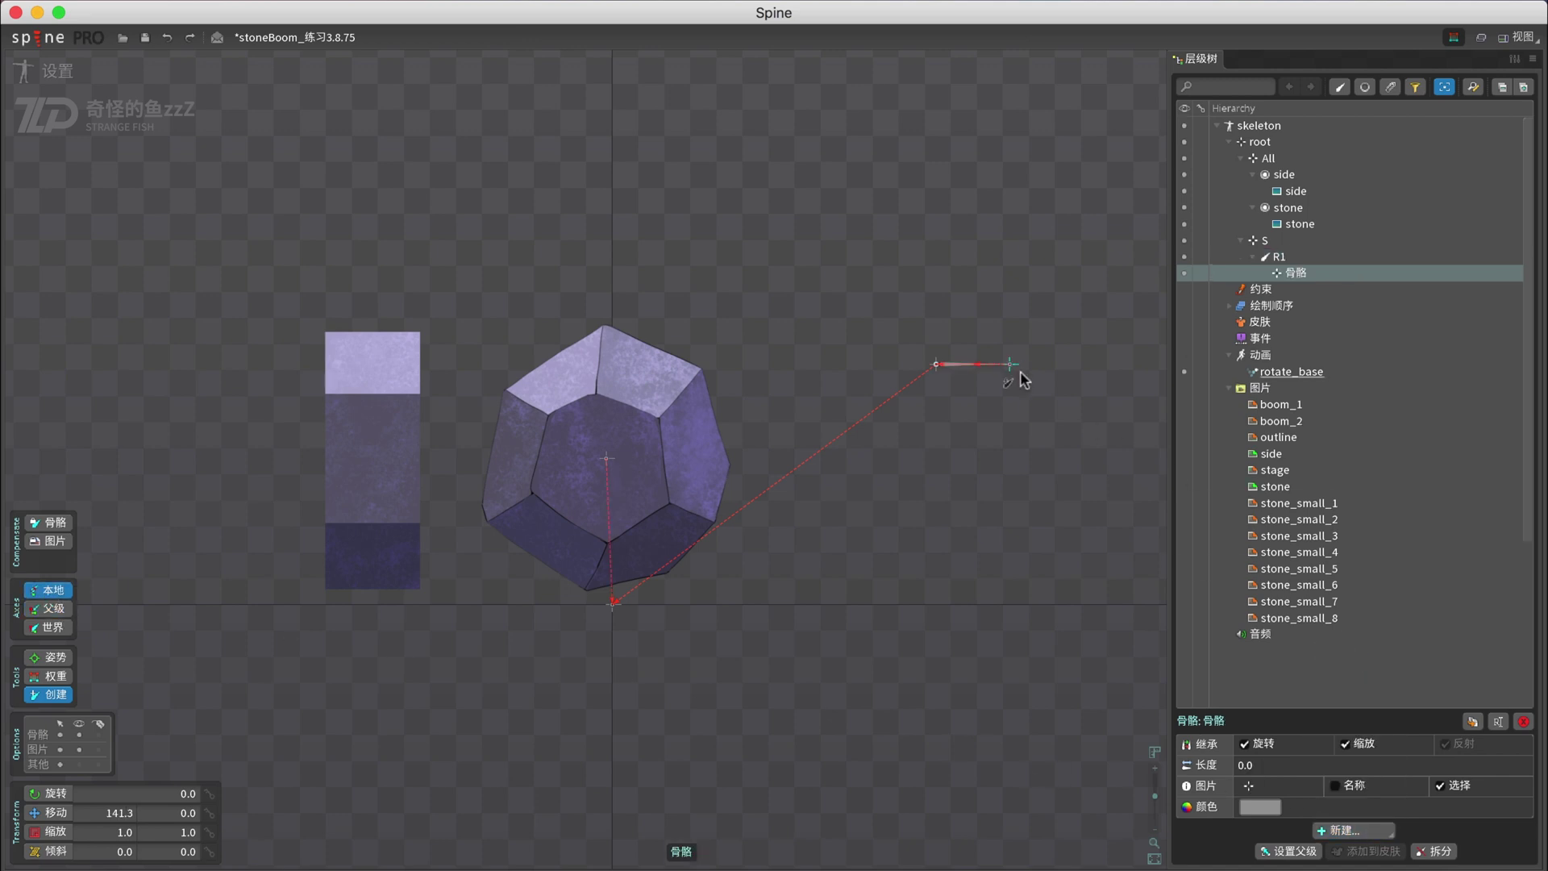
left_click(1295, 274)
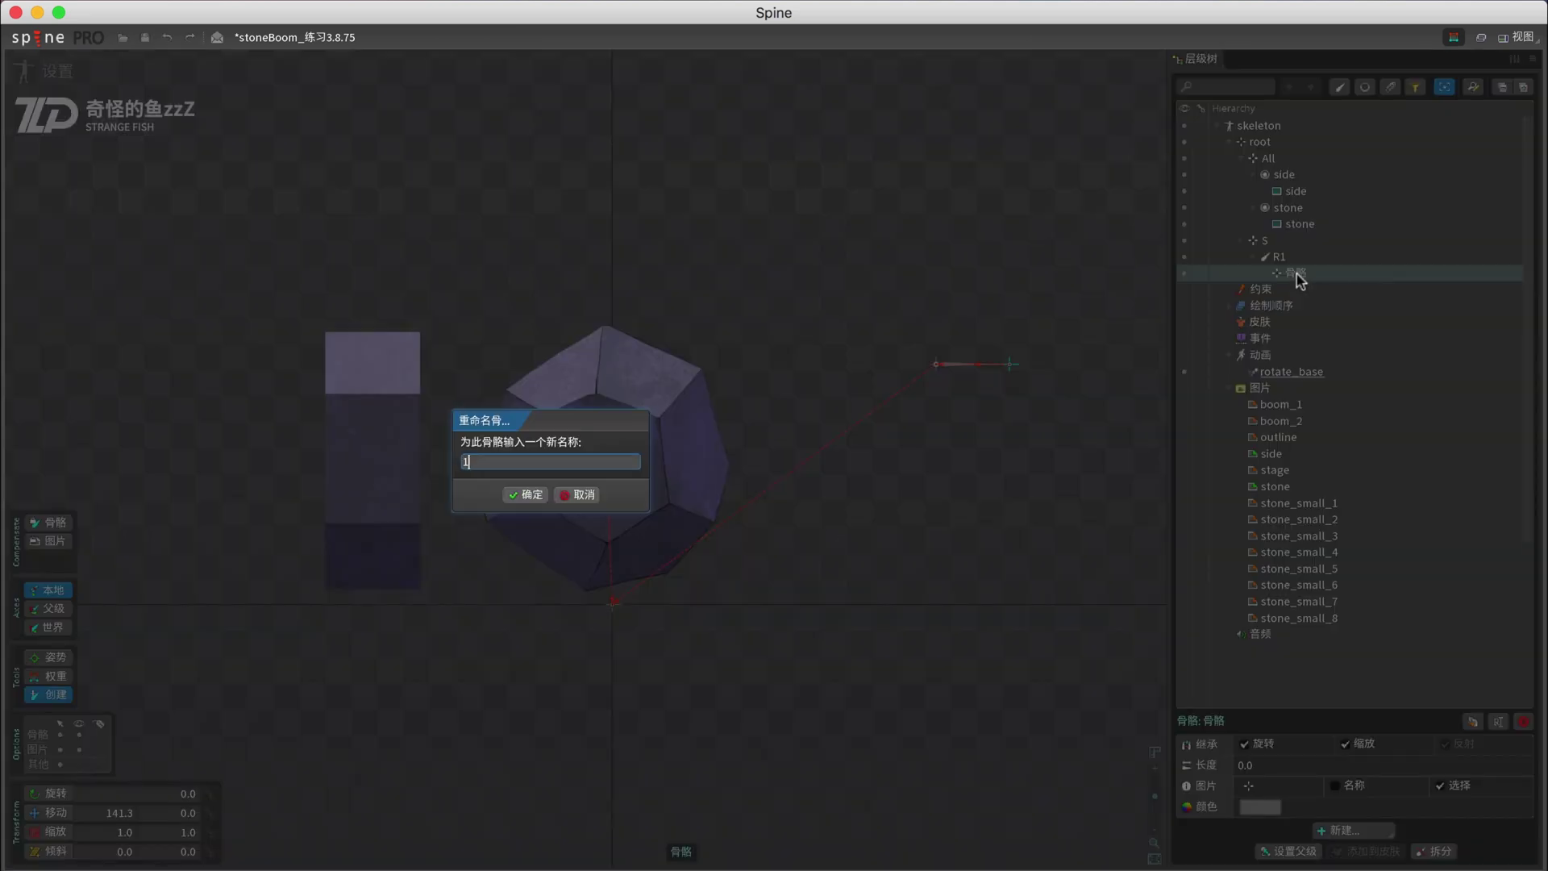
key("Return")
- Duplicate R1 with its child bone repeatedly, rotating the copies into a full ring of twelve evenly spaced spokes, R1 to R12
left_click(1282, 257)
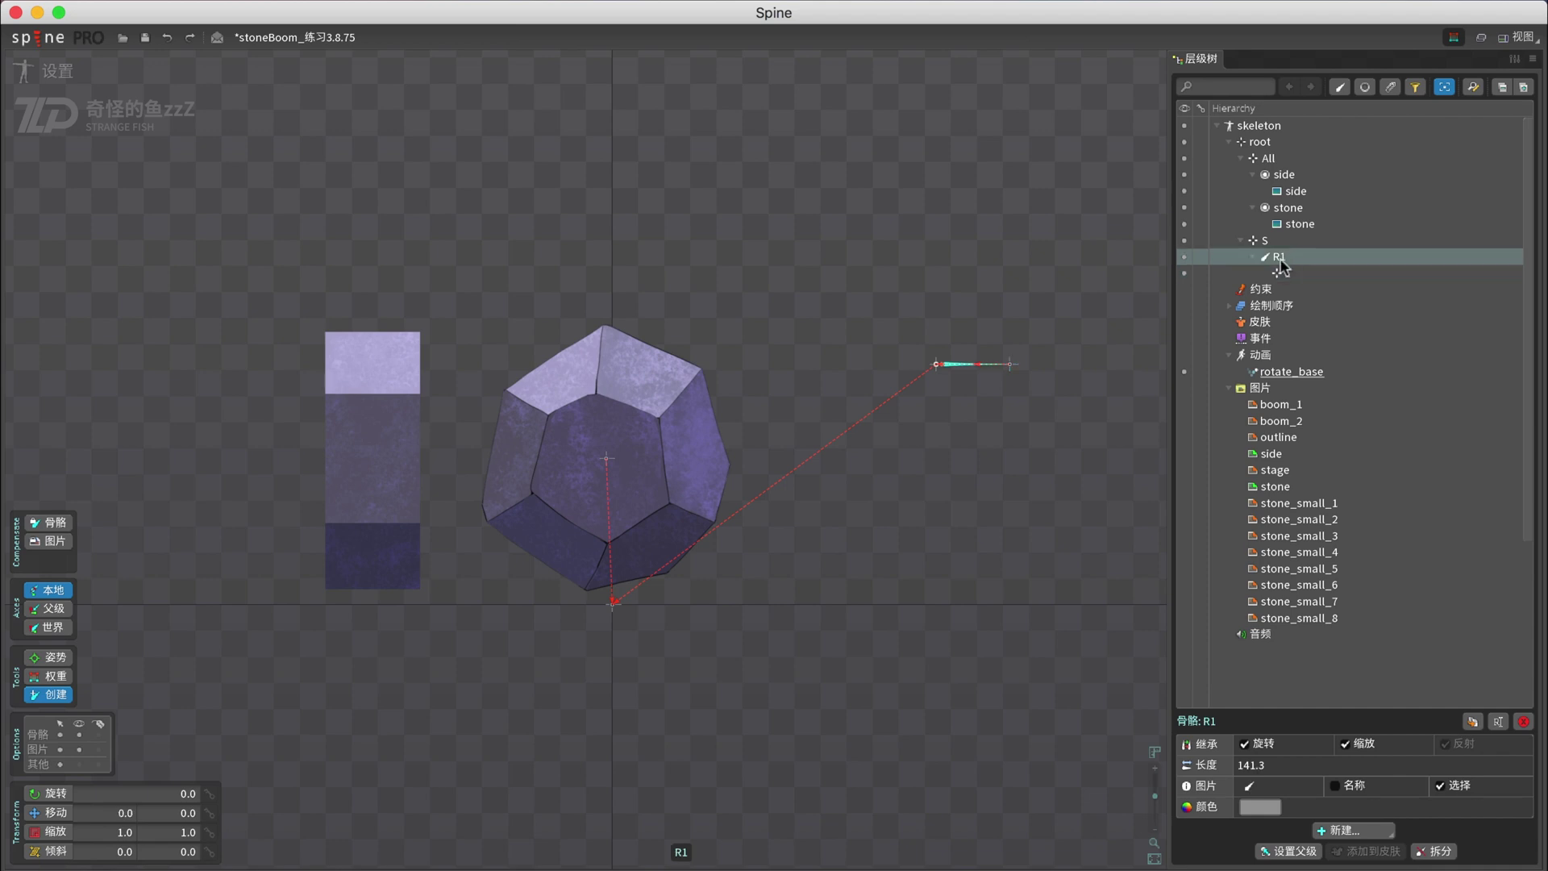
left_click(935, 364)
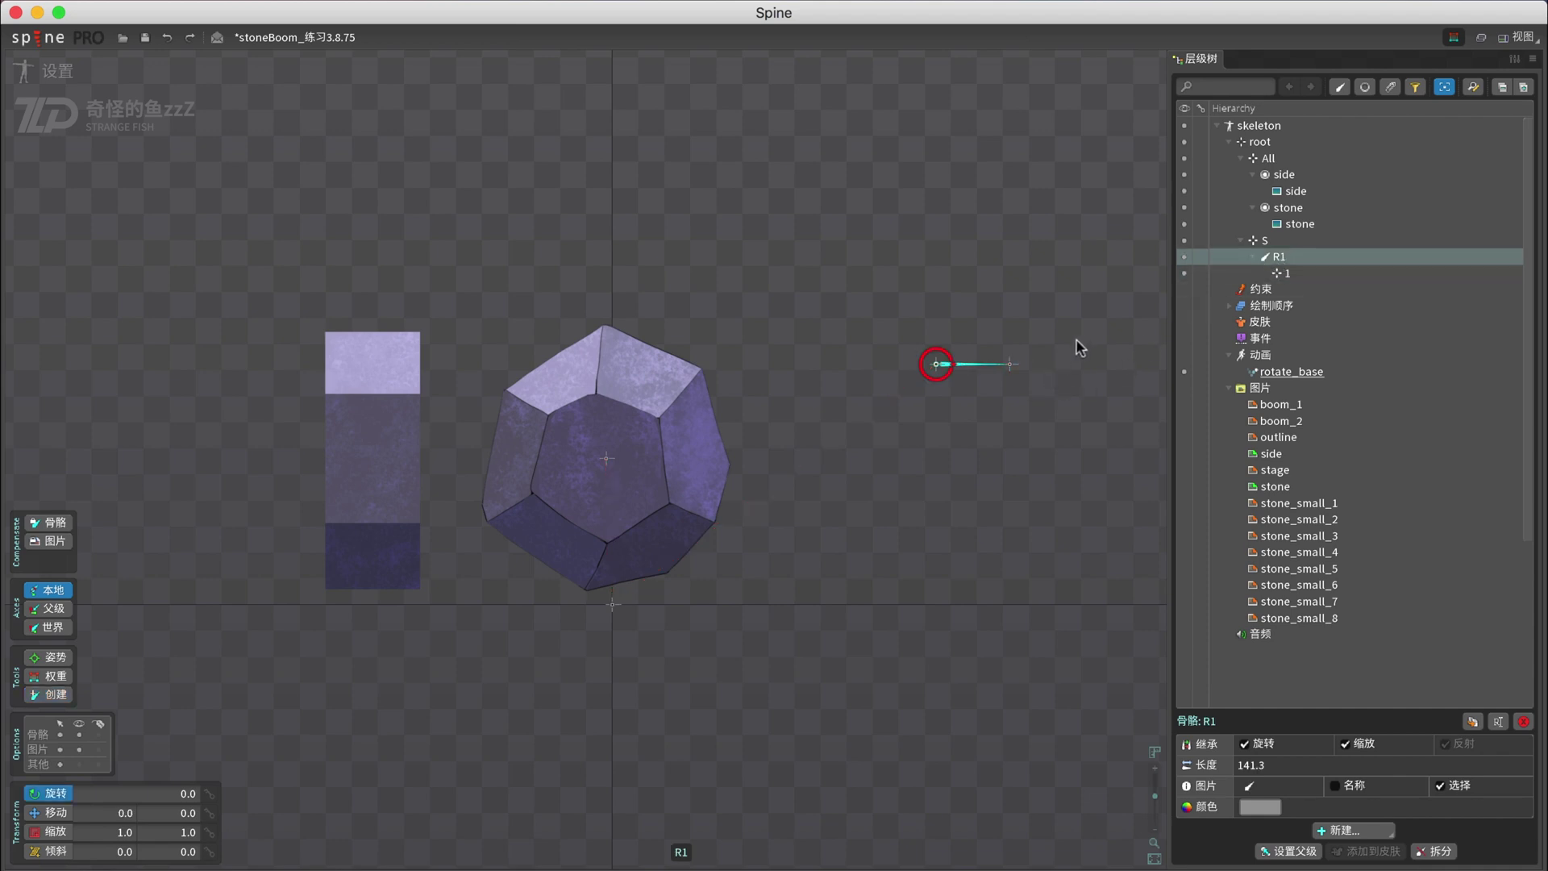
key("ctrl+d")
left_click_drag(1062, 390, 1024, 485)
key("ctrl+d")
key("ctrl+d")
key("ctrl+d")
key("ctrl+d")
left_click_drag(1054, 427, 964, 545)
key("ctrl+d")
key("ctrl+d")
key("ctrl+d")
key("ctrl+d")
key("ctrl+d")
key("ctrl+d")
- Reparent the tip bones 2 to 12 under bone R1
left_click(1290, 633)
left_click(1290, 601, "ctrl")
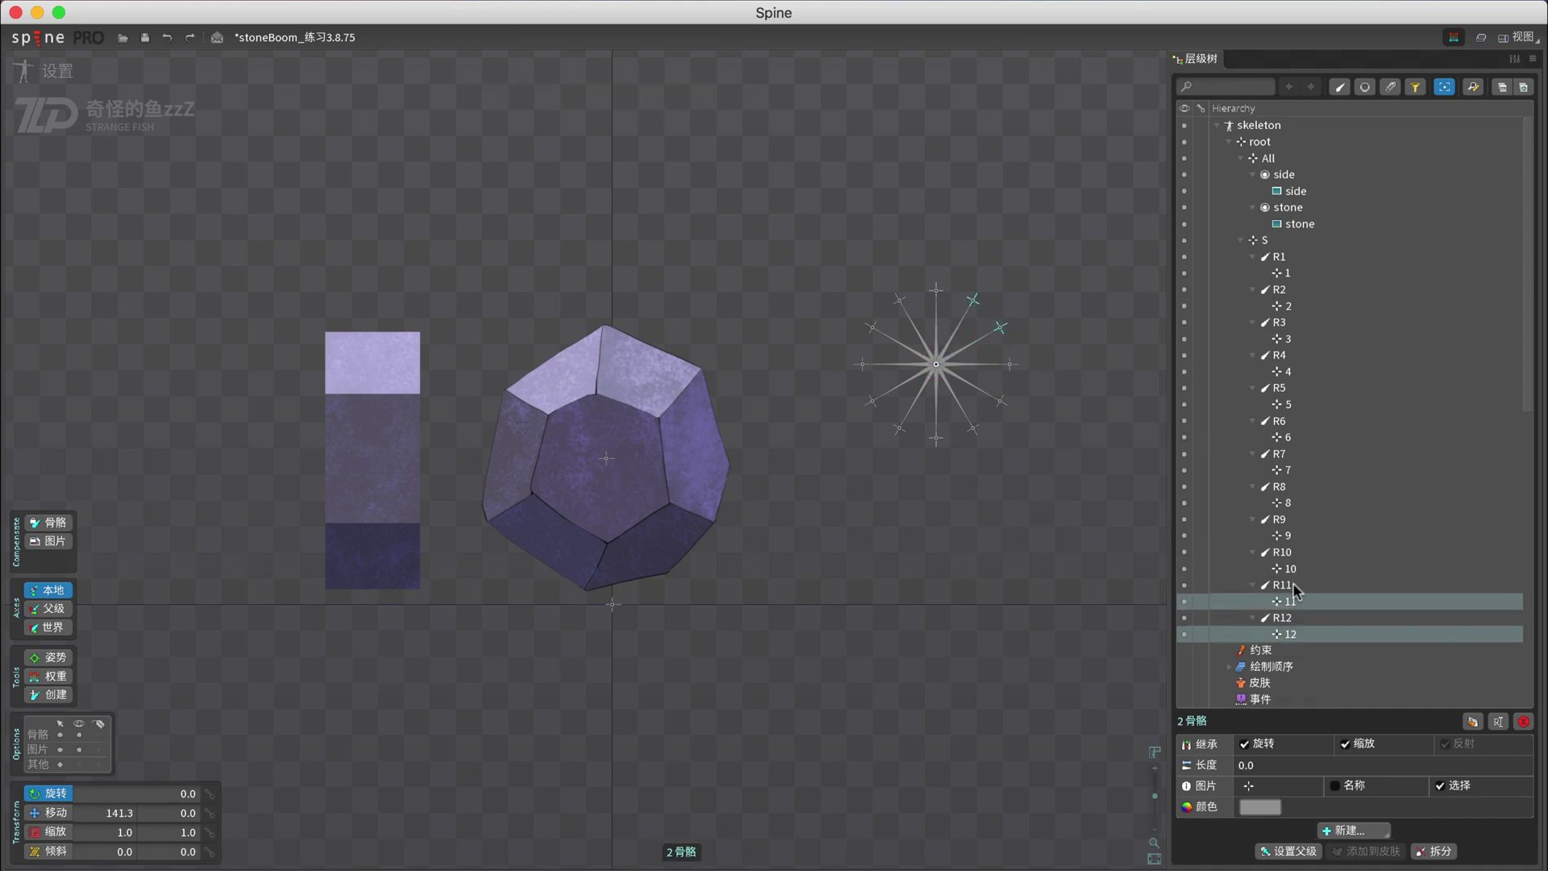
left_click(1290, 569, "ctrl")
left_click(1288, 536, "ctrl")
left_click(1287, 502, "ctrl")
left_click(1289, 469, "ctrl")
left_click(1288, 437, "ctrl")
left_click(1289, 404, "ctrl")
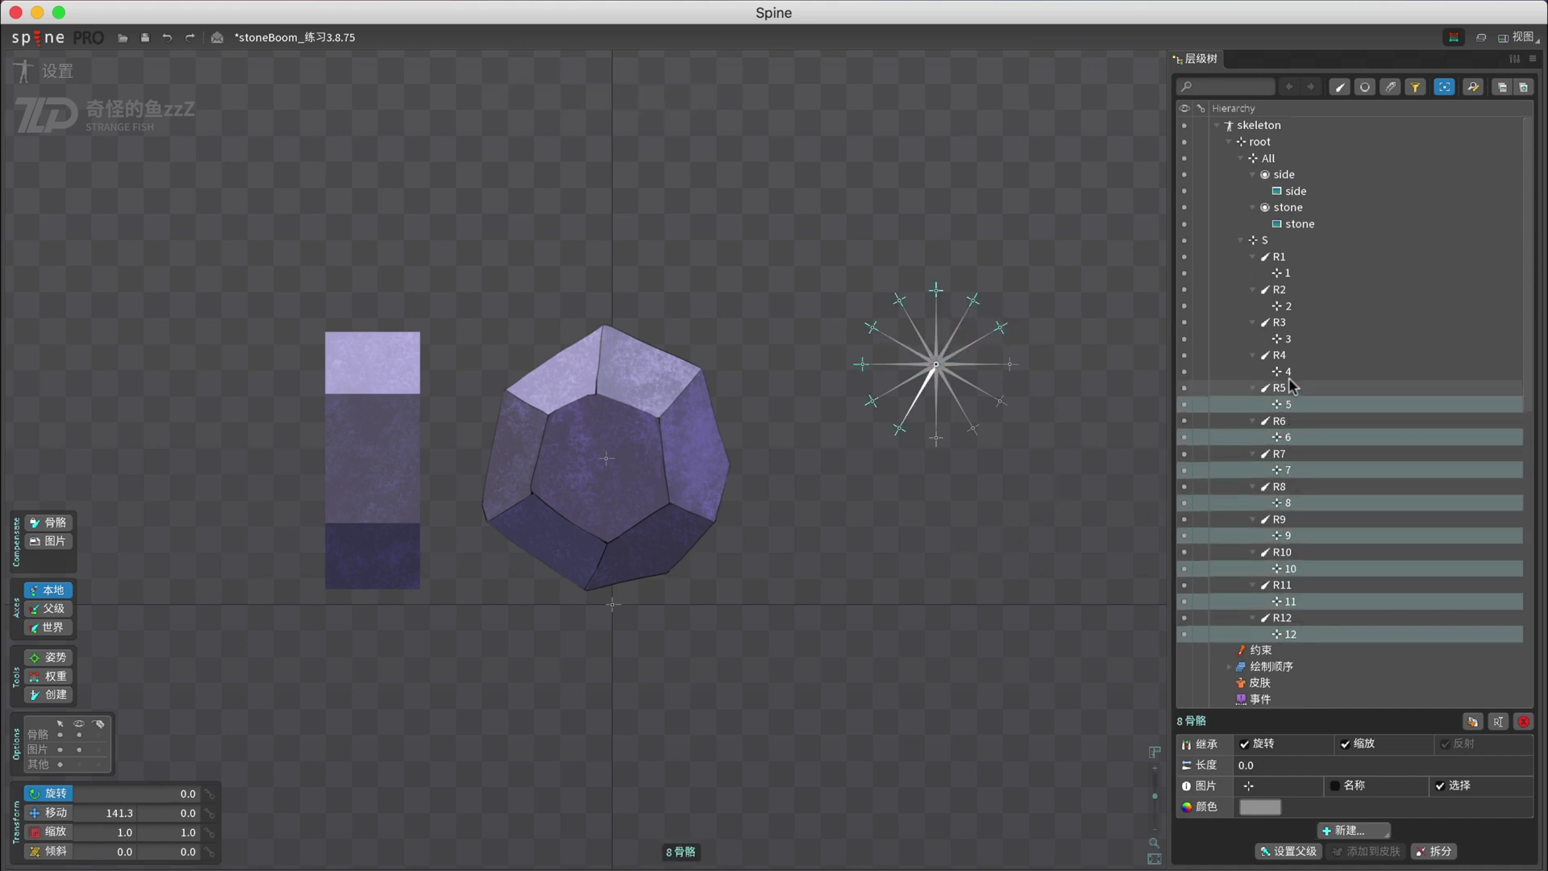
left_click(1289, 371, "ctrl")
left_click(1288, 339, "ctrl")
left_click(1292, 306, "ctrl")
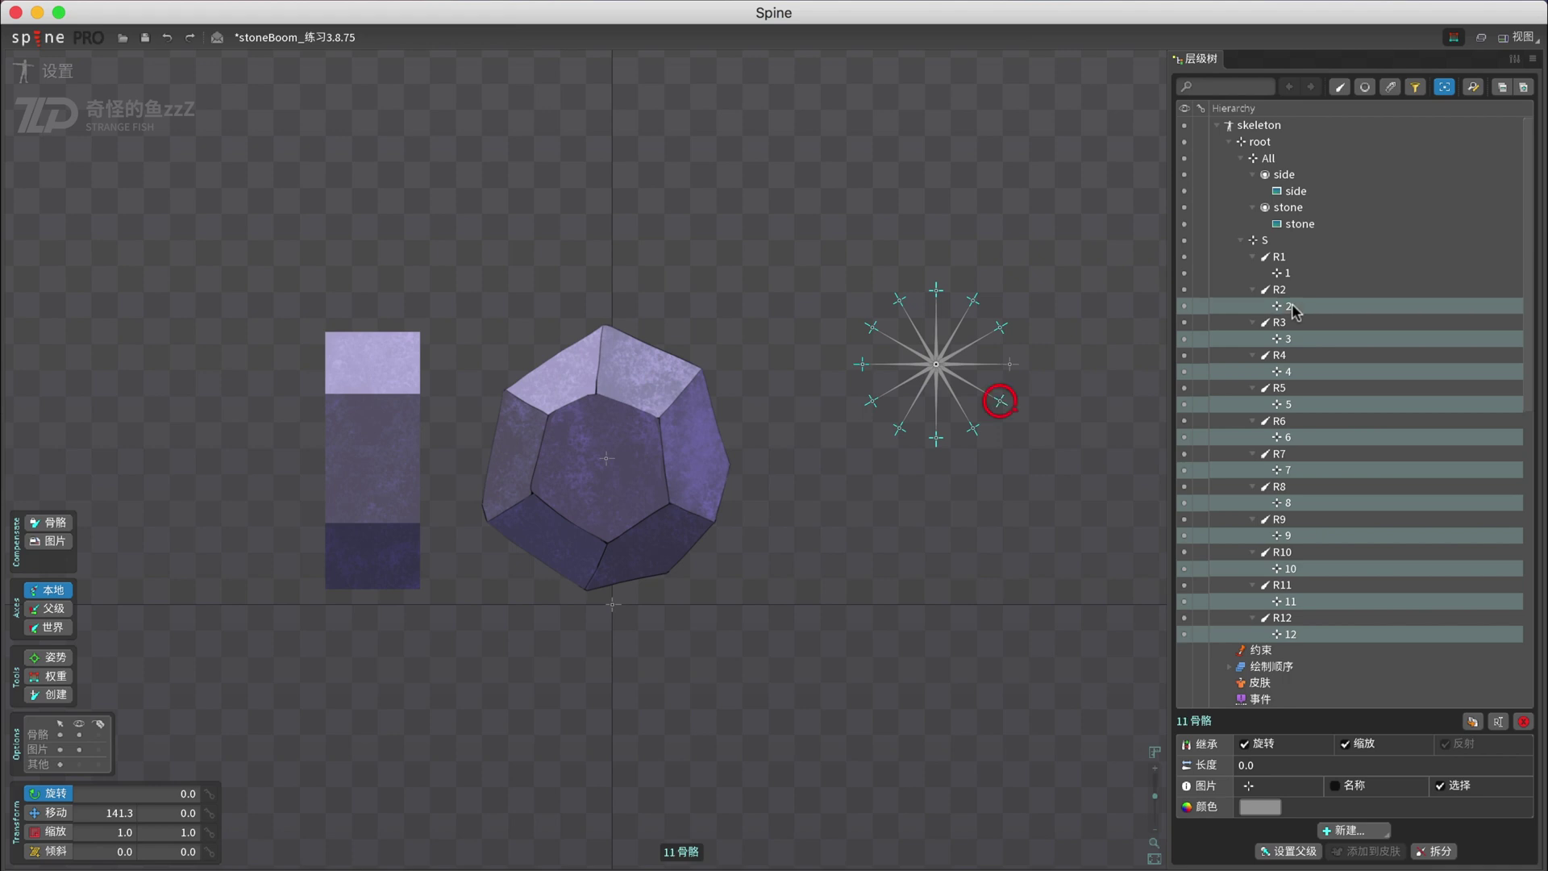
left_click_drag(1292, 303, 1280, 256)
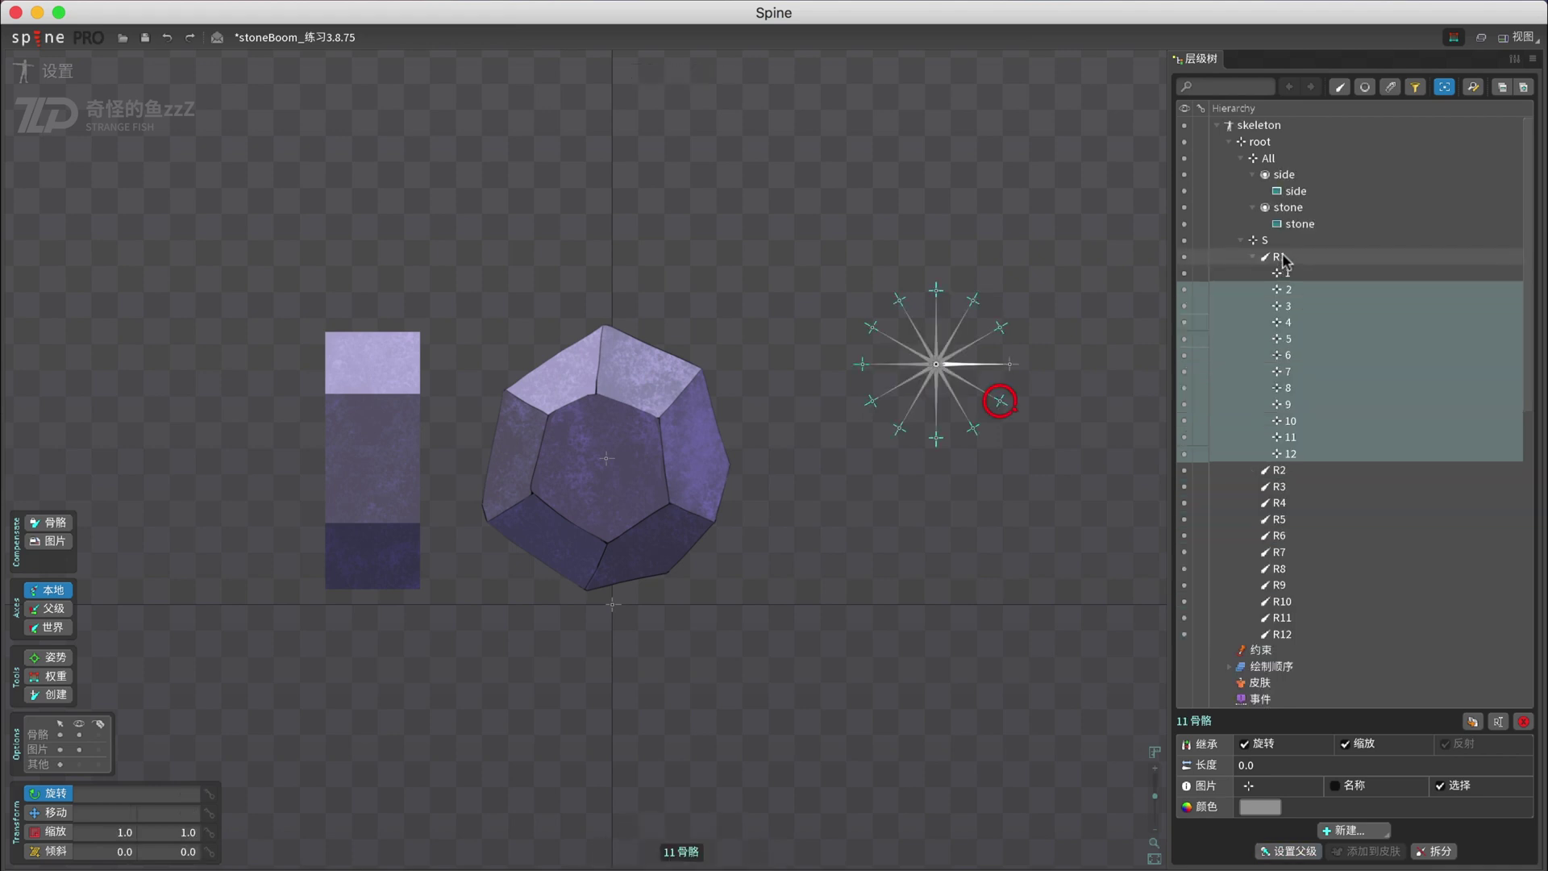
- Delete the emptied spoke bones R2 to R12
left_click(1289, 473)
left_click(1282, 633, "shift")
key("Delete")
key("Return")
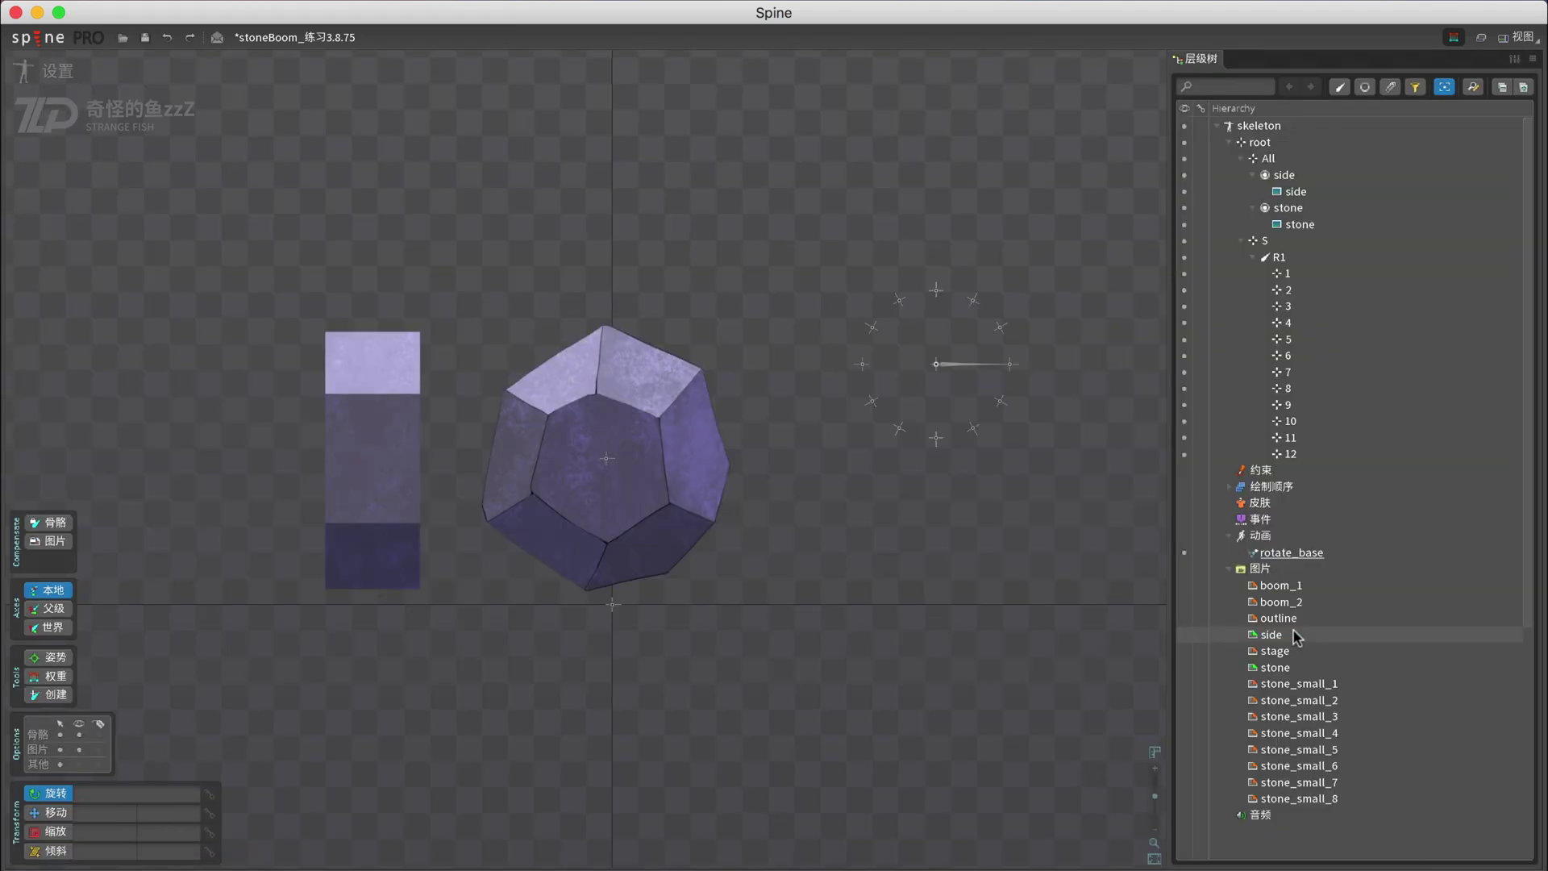
- Turn off rotation and scale inheritance for bones 1 to 12, using world axes
left_click(1309, 454)
left_click(1292, 274, "shift")
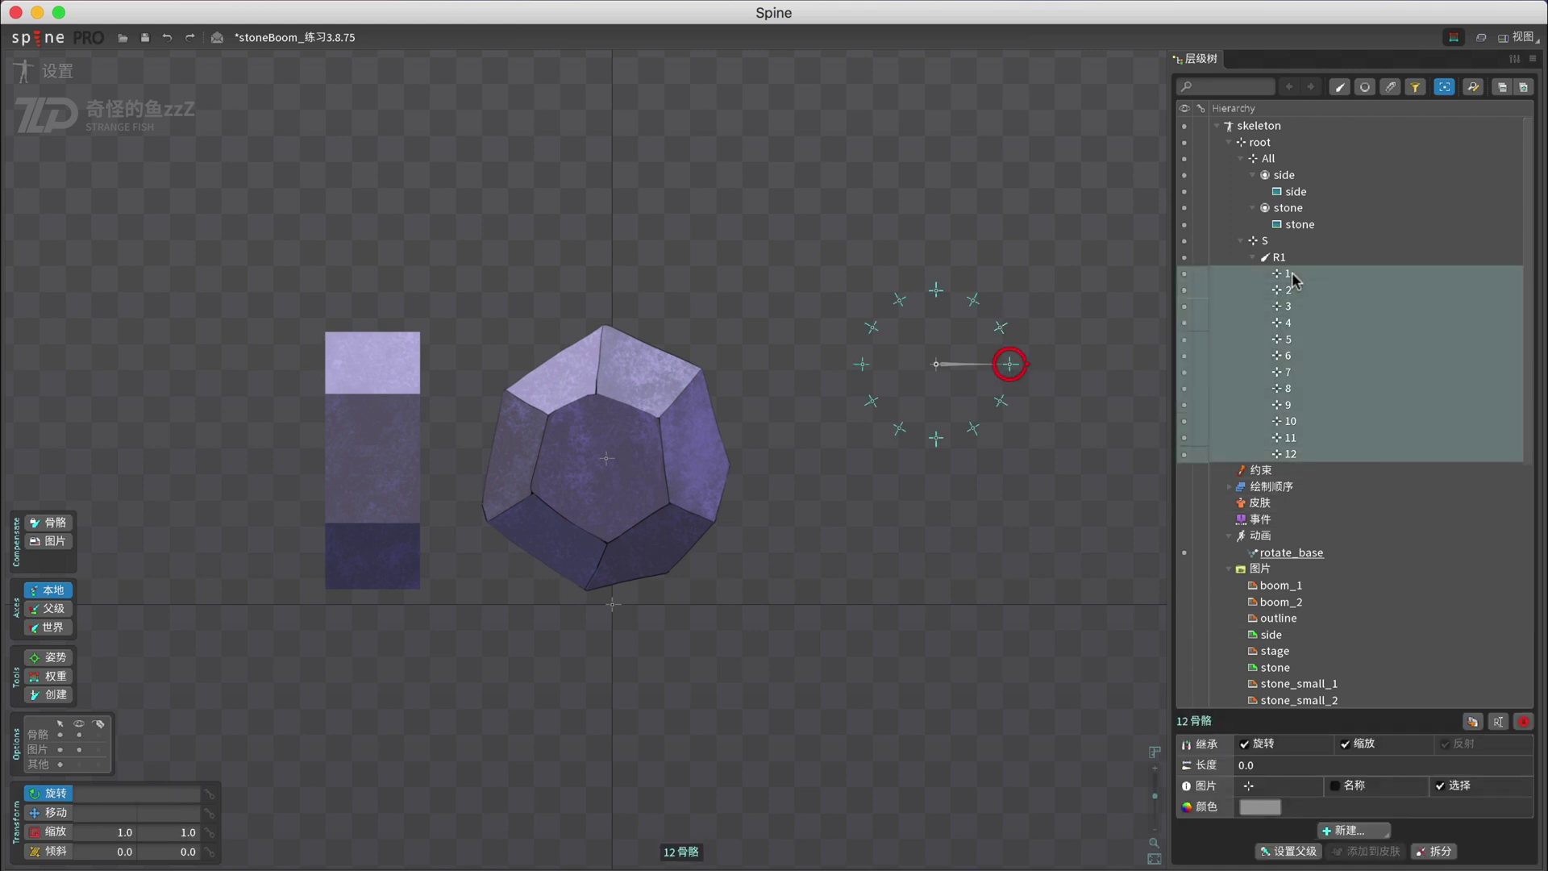
left_click(53, 628)
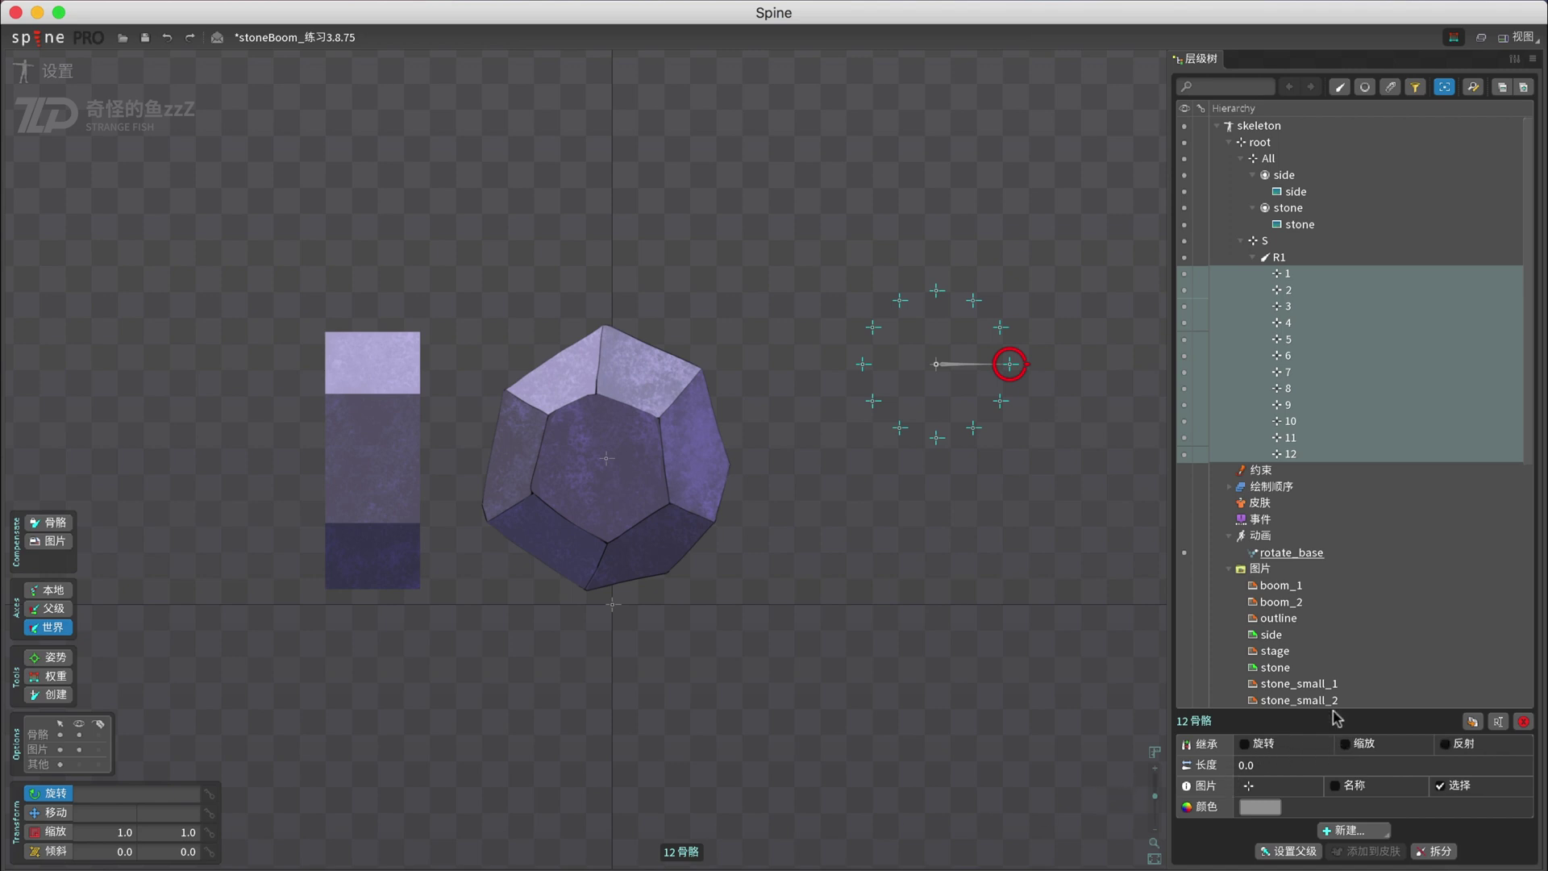
- Scale bone S vertically to about 0.42 to flatten the ring of bones into an ellipse
left_click(1265, 240)
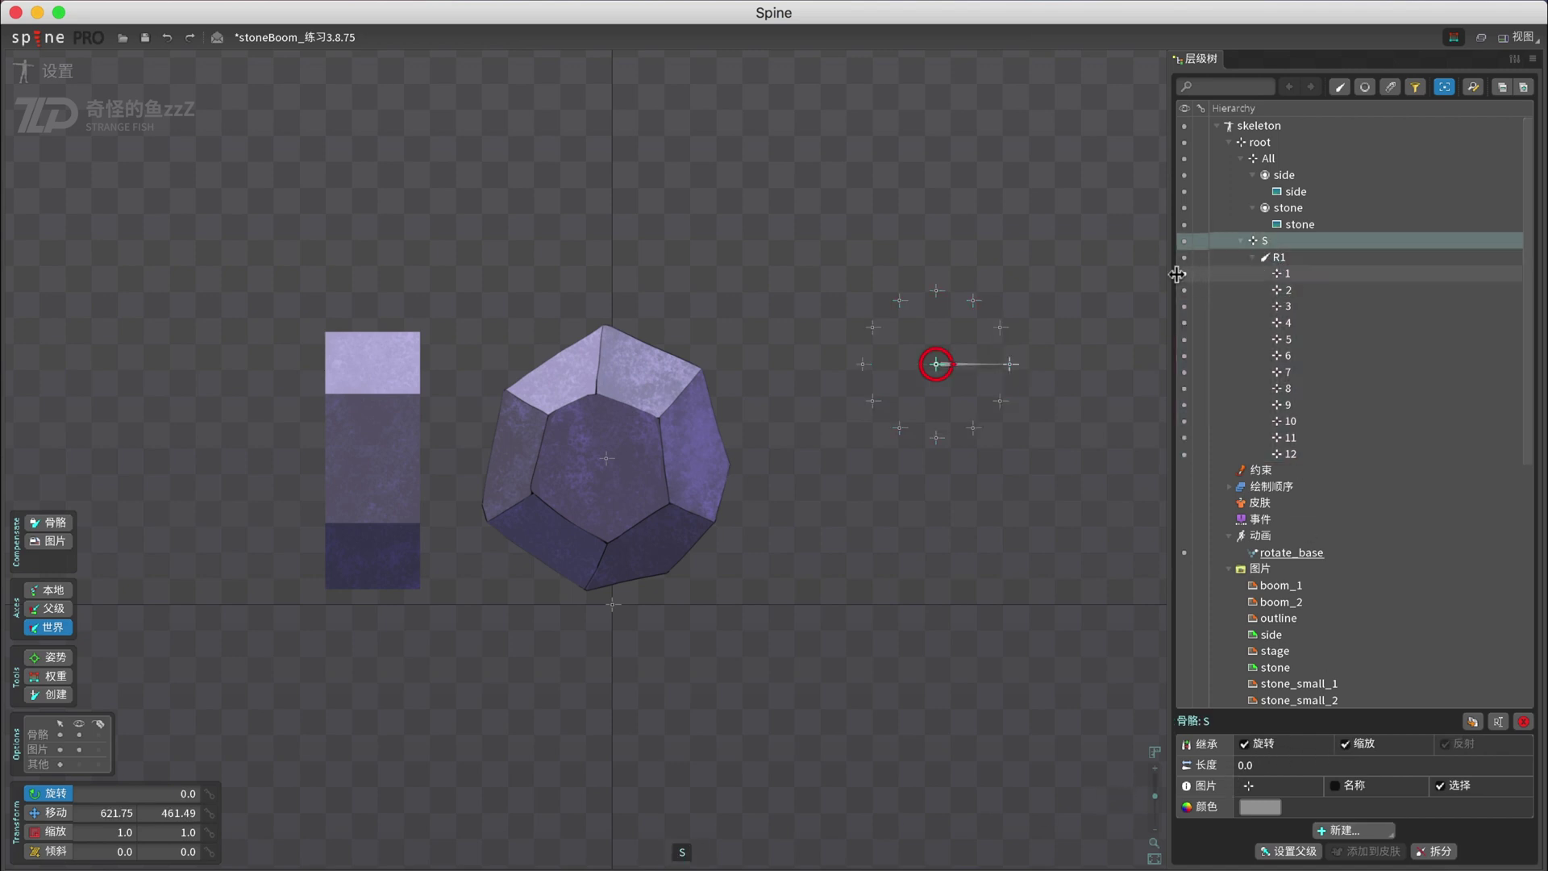
key("x")
left_click_drag(935, 333, 936, 362)
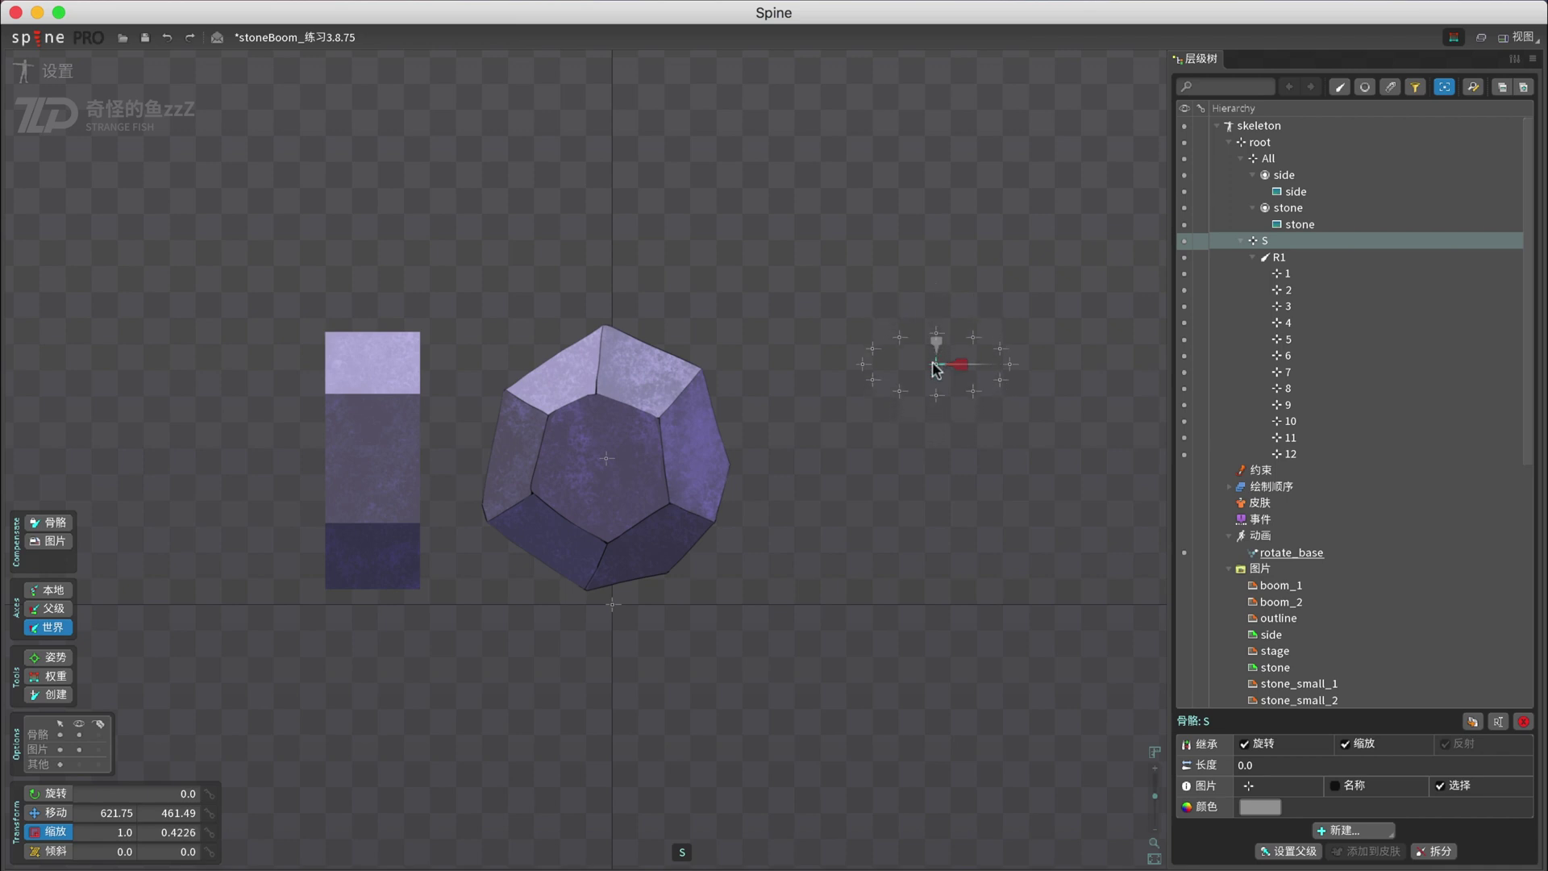
- Rotate bone R1 and vary the vertical scale of S to test how the points travel around the ellipse
left_click(1263, 257)
key("c")
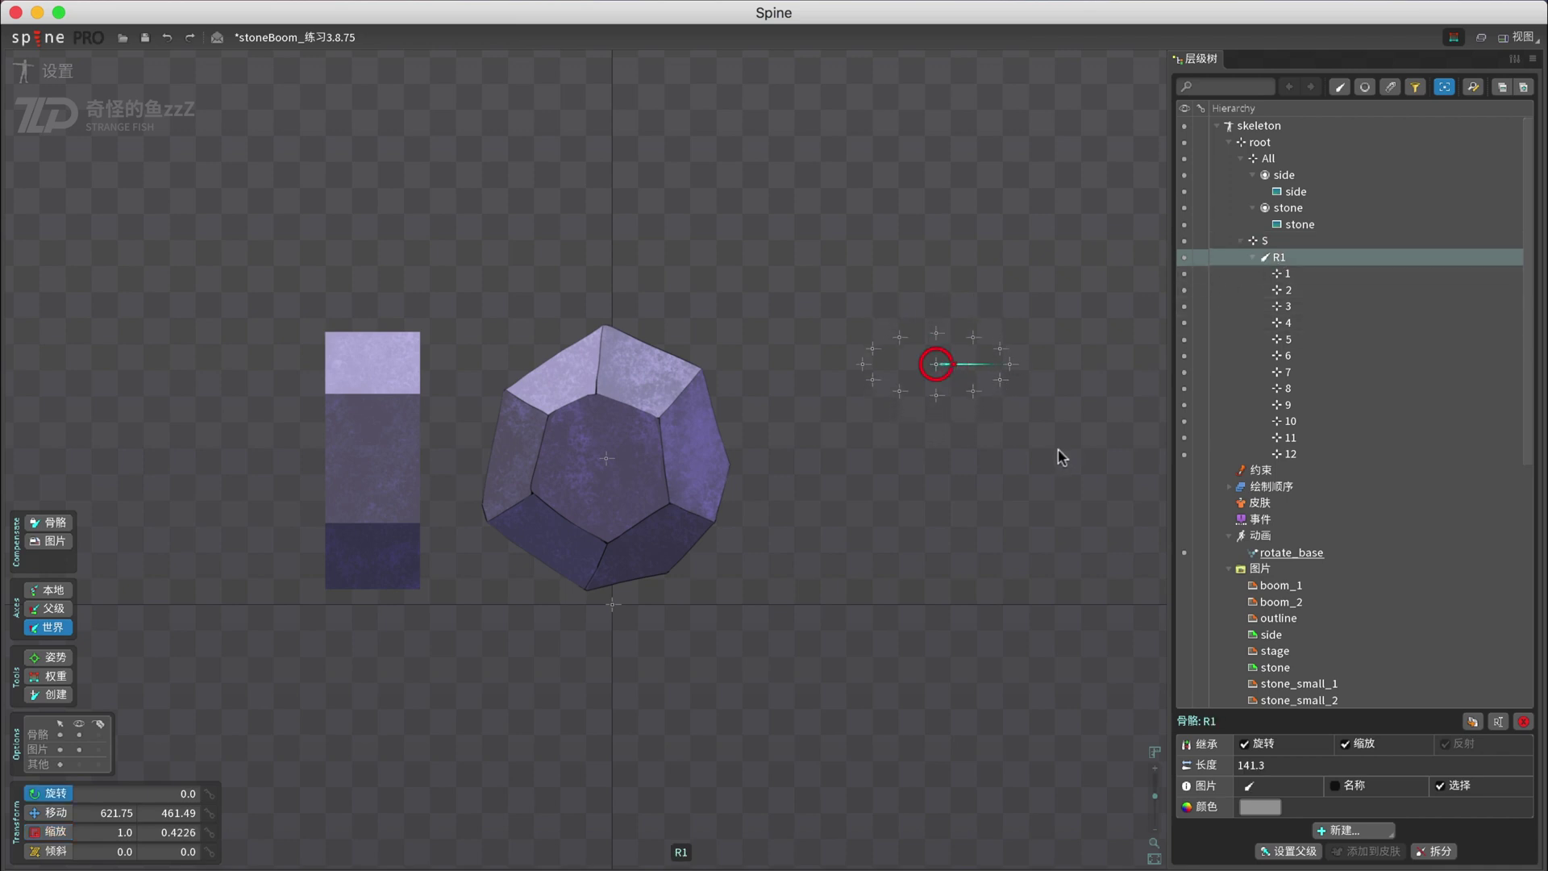
left_click_drag(1061, 452, 936, 372)
left_click(1274, 241)
key("x")
left_click(1276, 257)
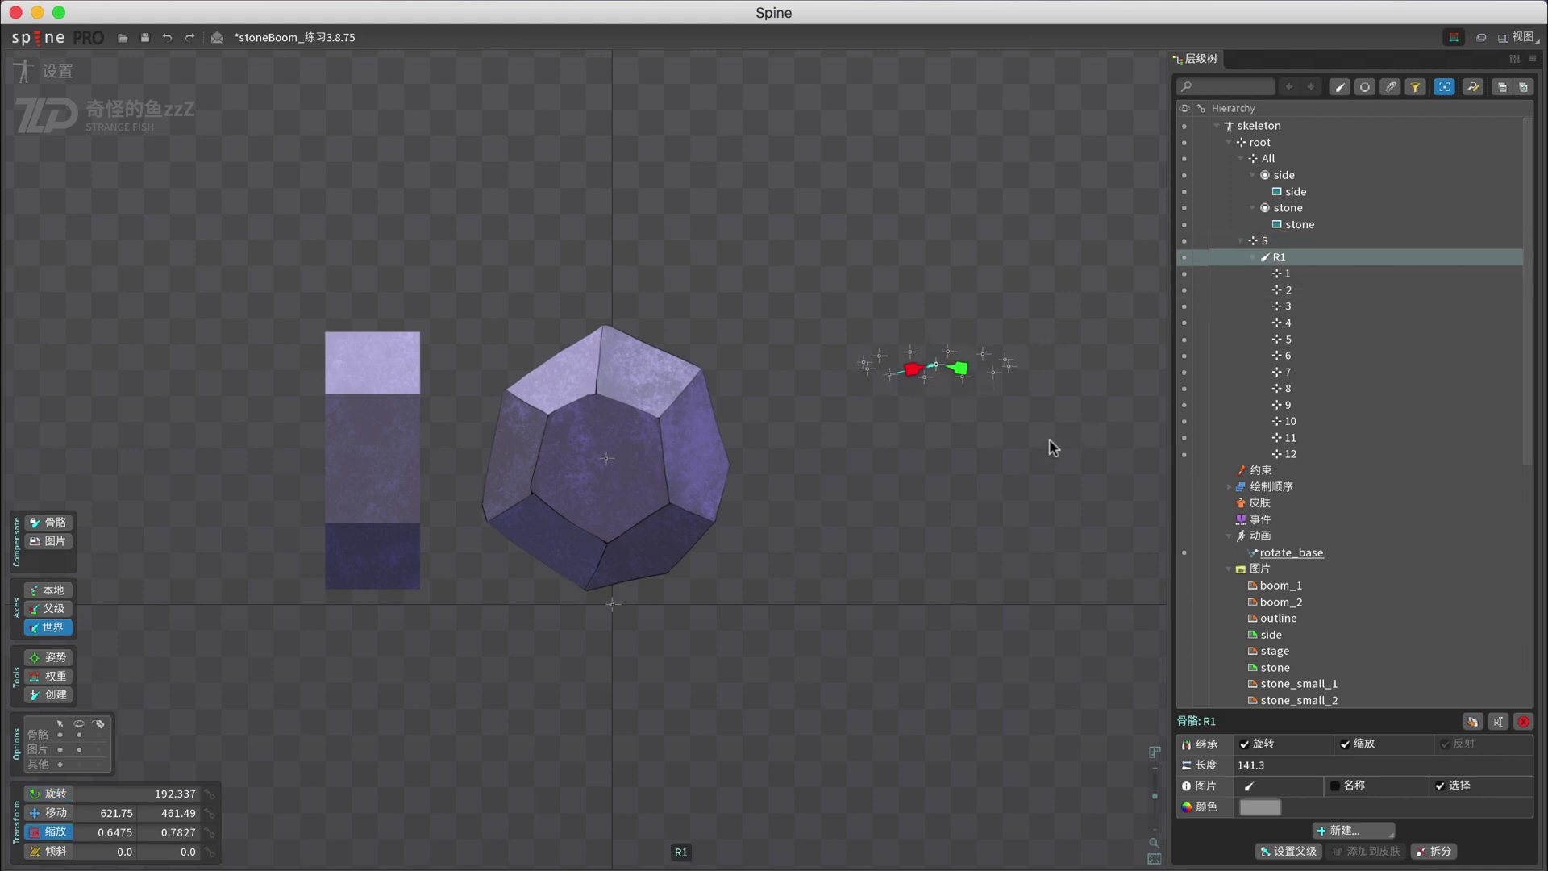
key("c")
left_click_drag(1048, 443, 1013, 453)
key("v")
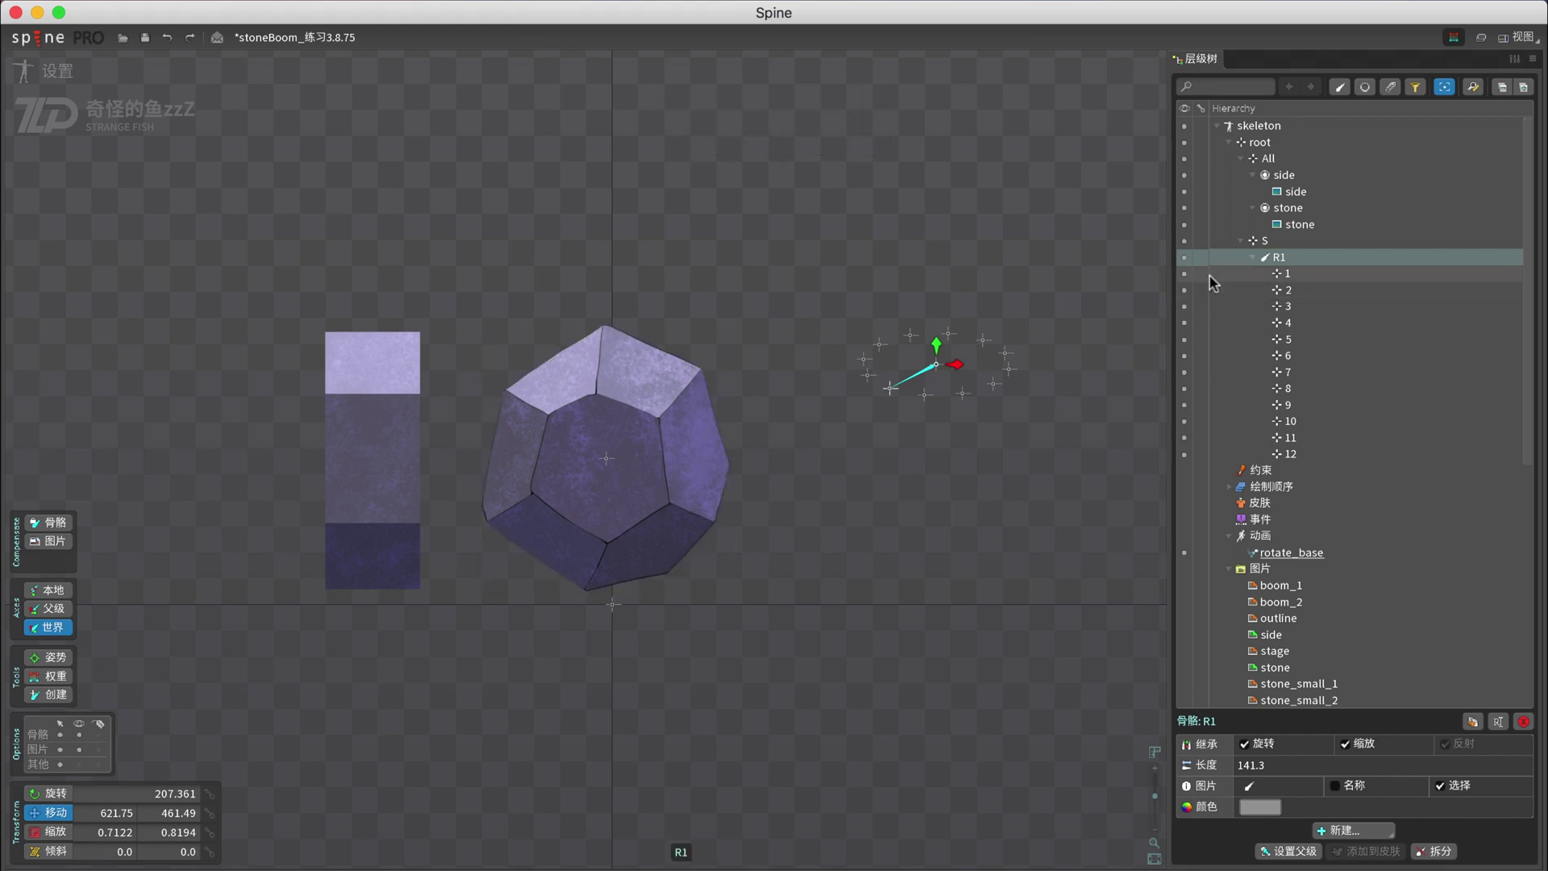
- Delete bone S together with all of its child bones
left_click(1271, 242)
key("Delete")
key("Return")
- Convert the stone image to a mesh and start drawing a new mesh outline for it
left_click(684, 448)
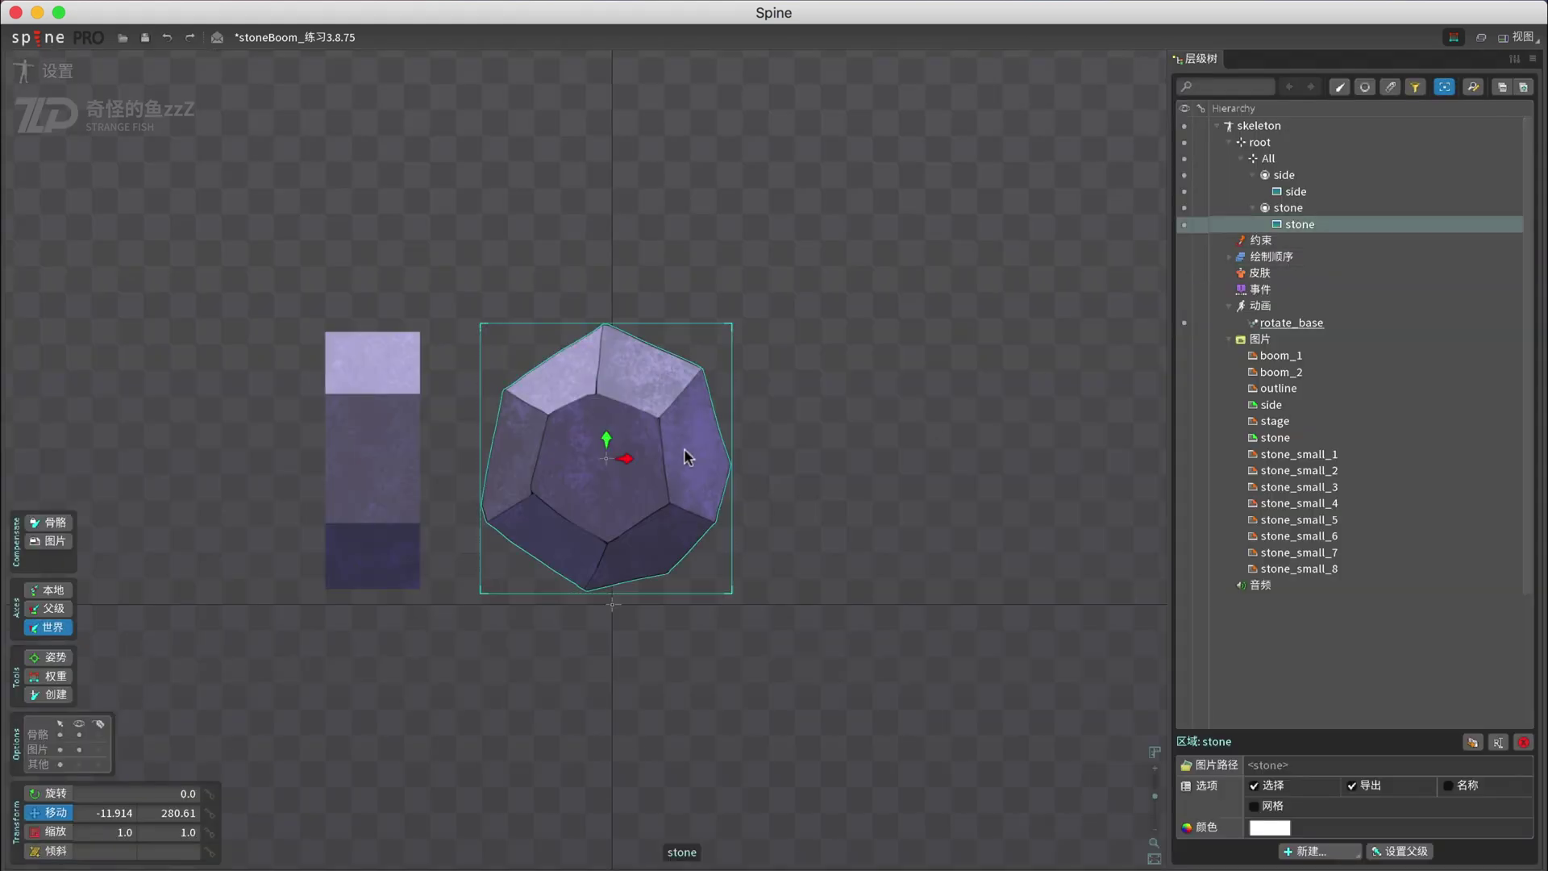
left_click(1271, 806)
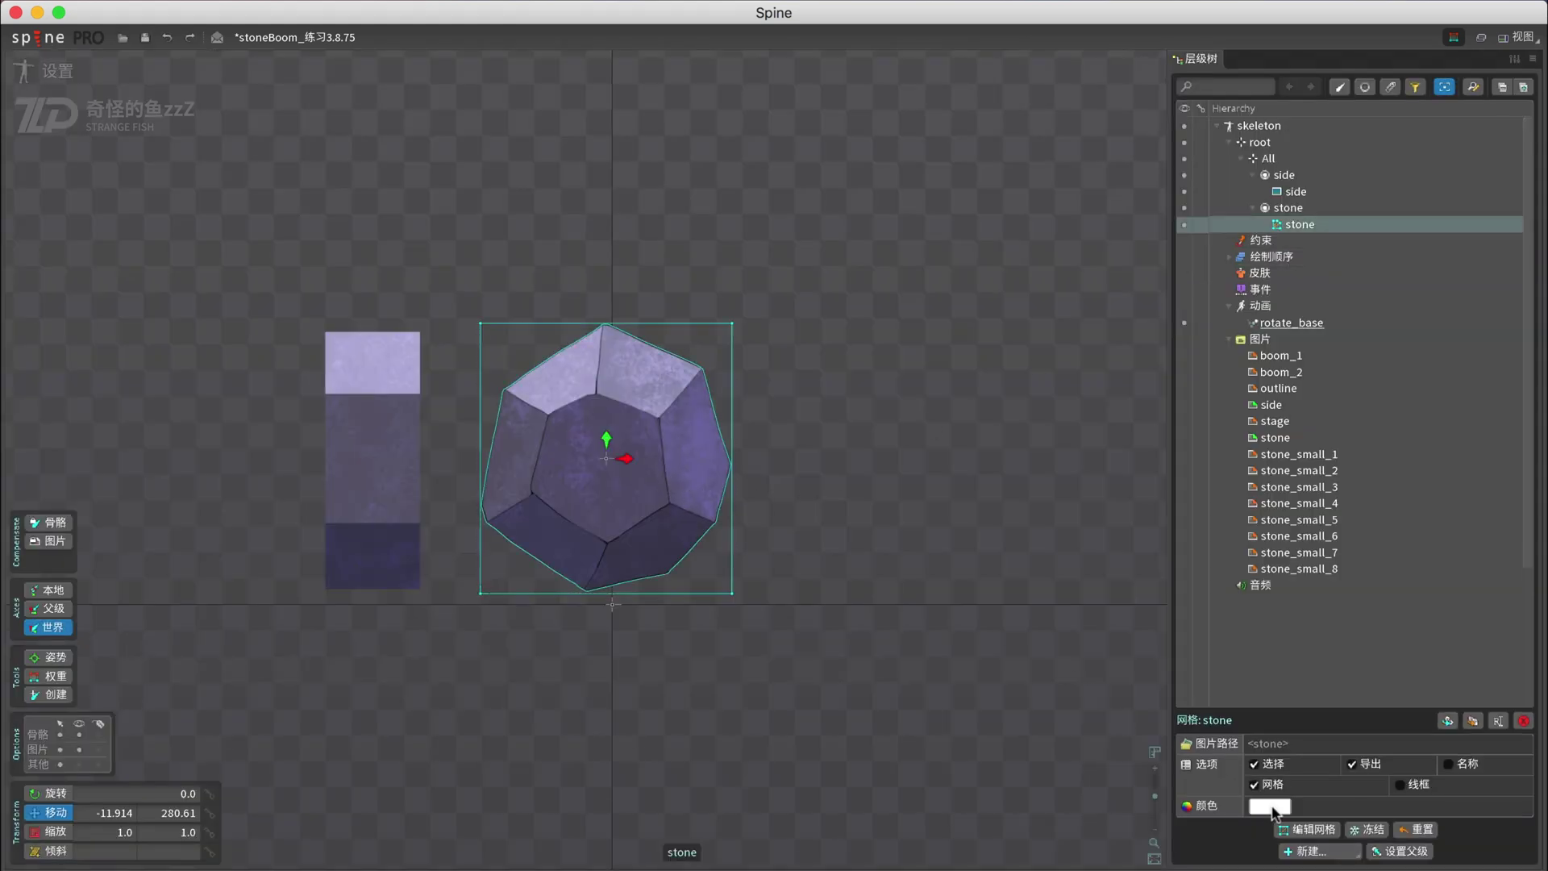
left_click(1306, 829)
left_click(63, 816)
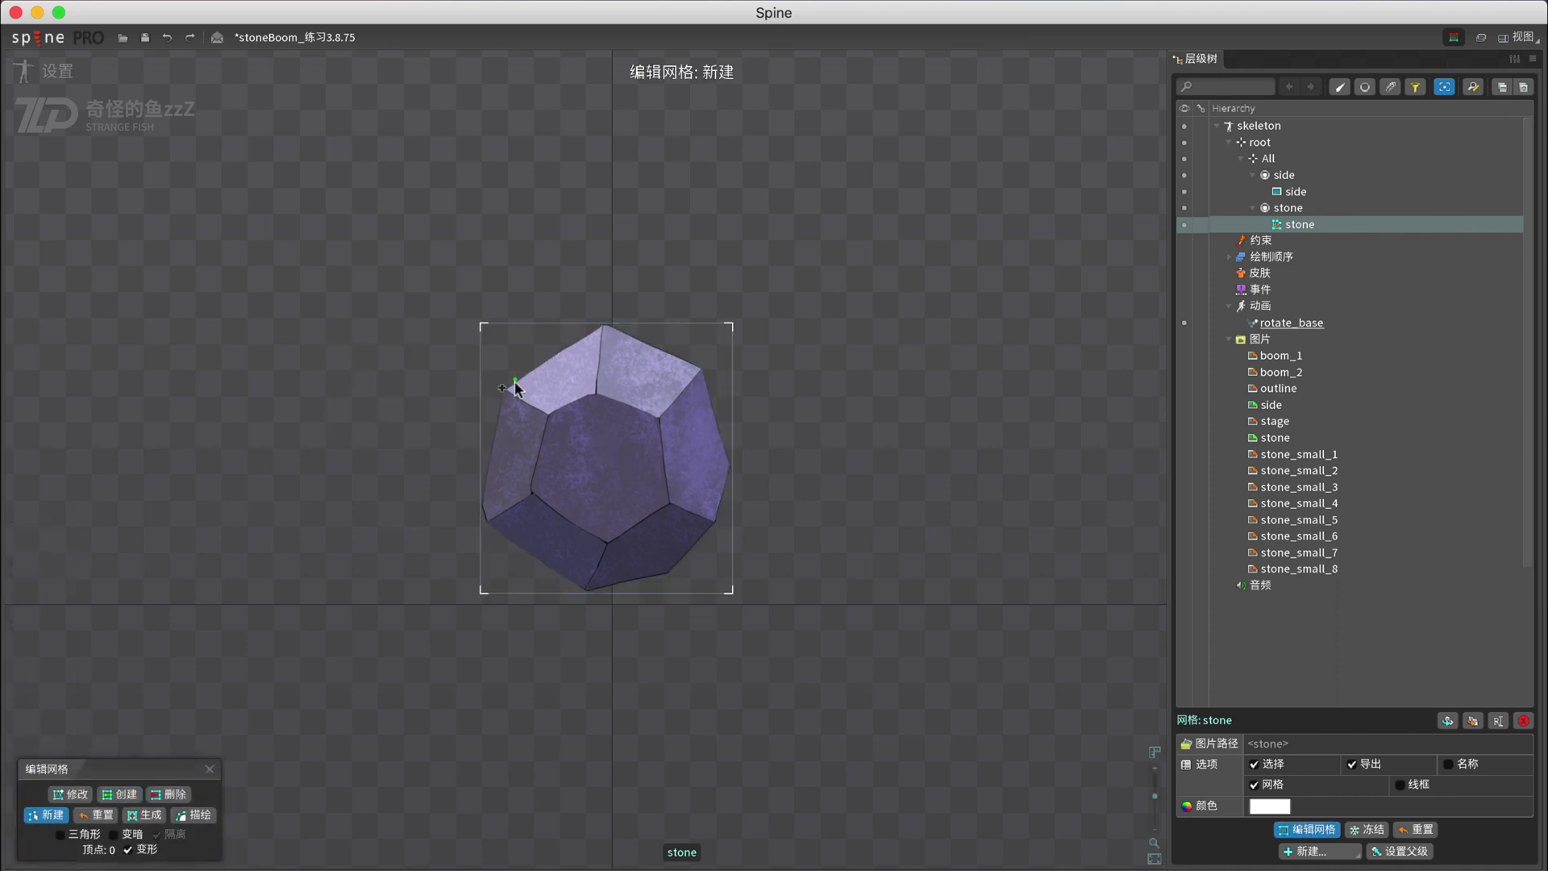
- Trace the mesh hull through the stone's outer corners, add inner edges along its facet lines, and finish mesh editing
left_click(701, 369)
left_click(729, 465)
left_click(714, 521)
left_click(668, 573)
left_click(585, 590)
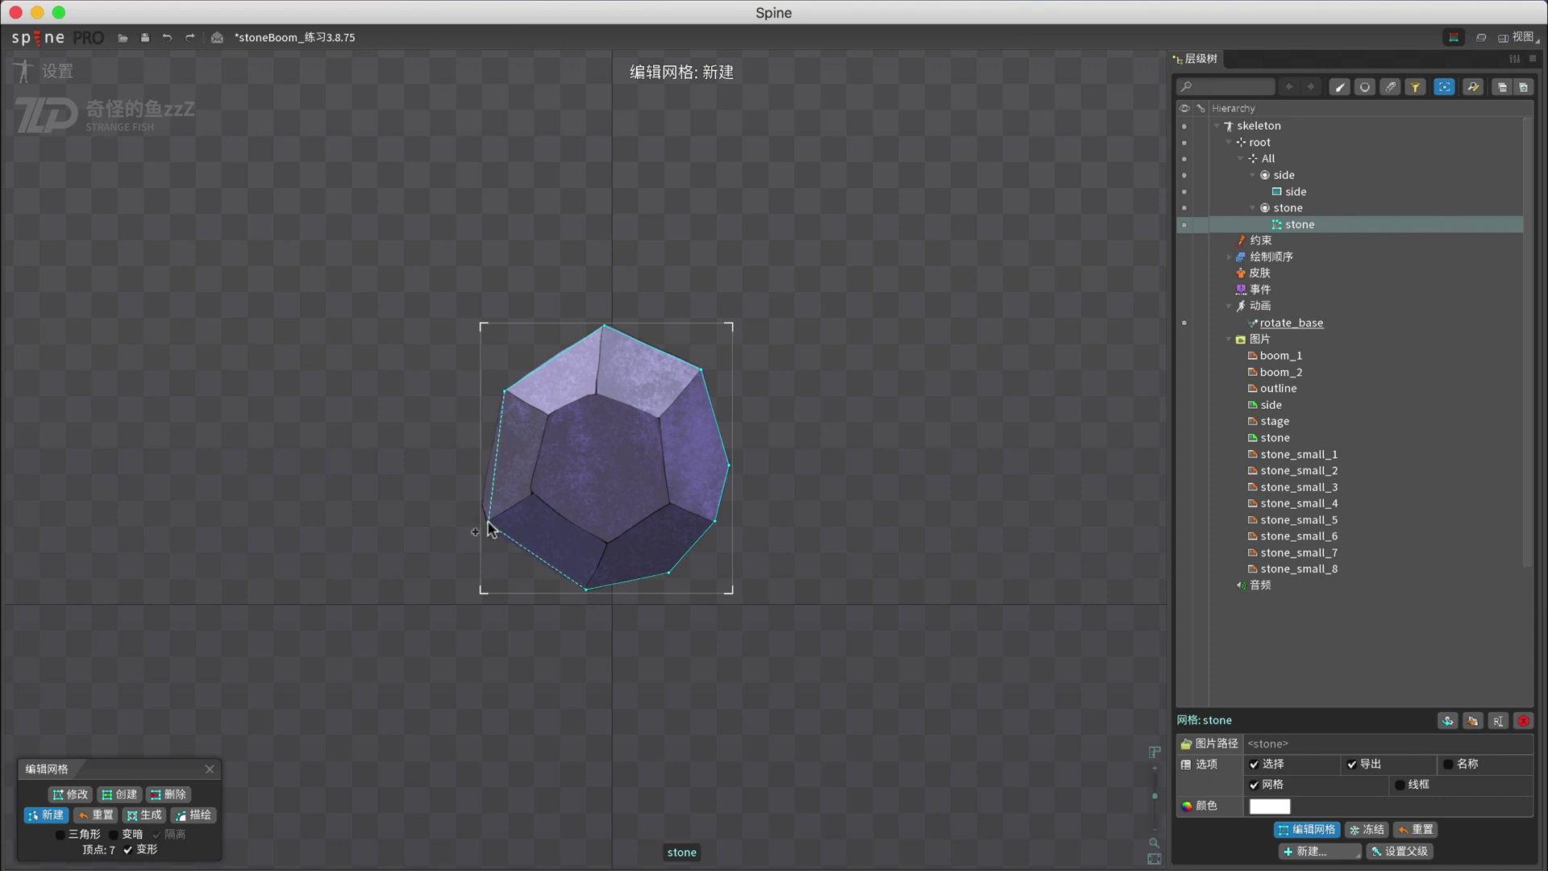
left_click(482, 506)
left_click(504, 391)
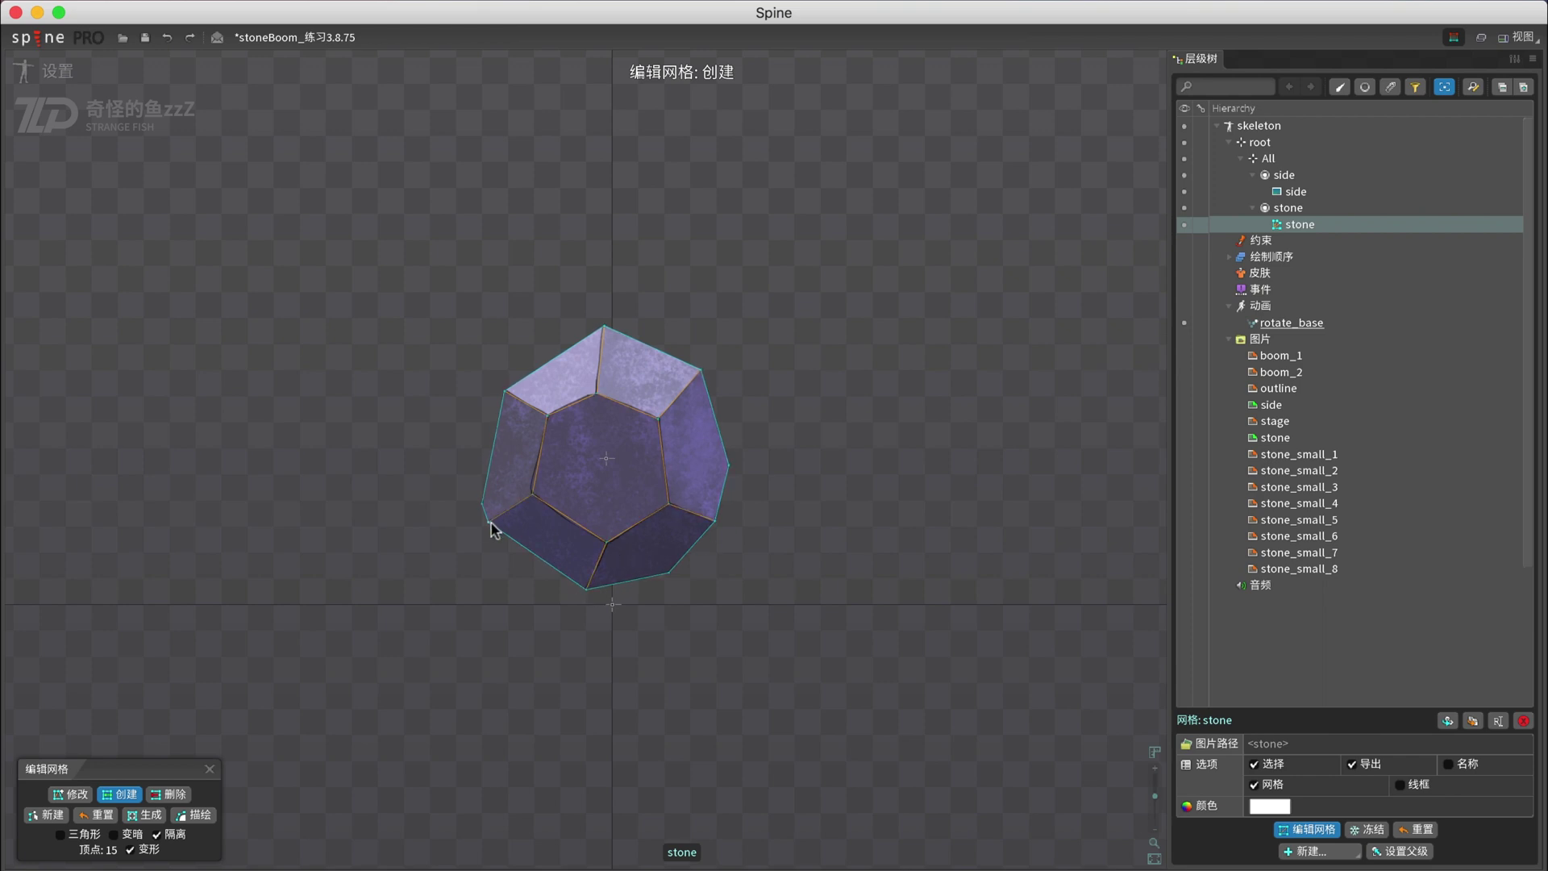
left_click(114, 835)
left_click(115, 834)
left_click(210, 768)
- Create a bone under root beside the stone and duplicate it into a nested chain of three bones at the same point
key("b")
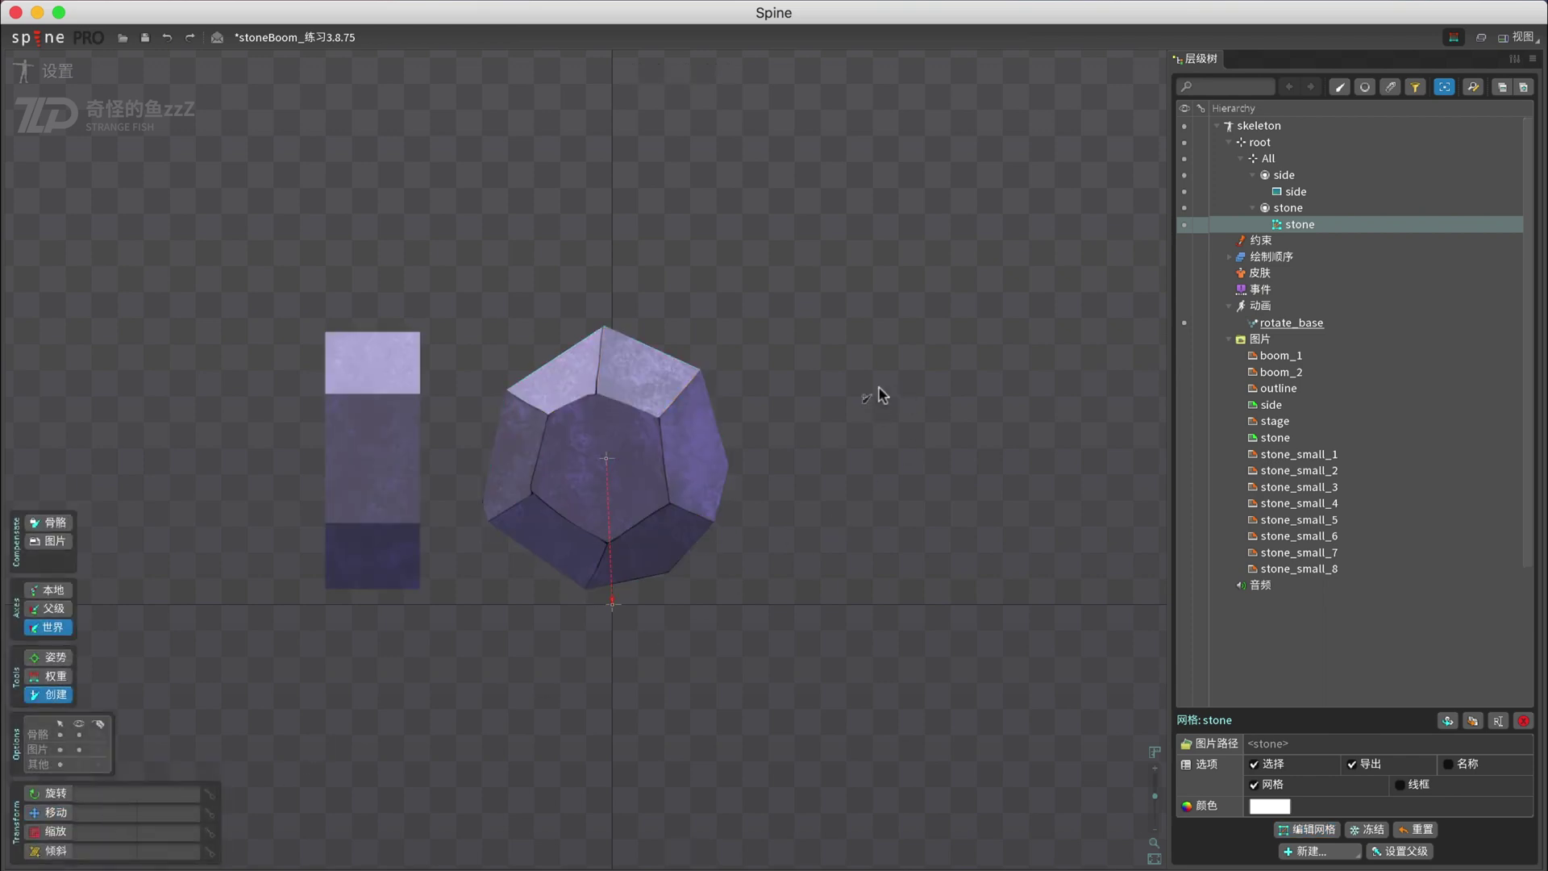
left_click(879, 389)
key("super+d")
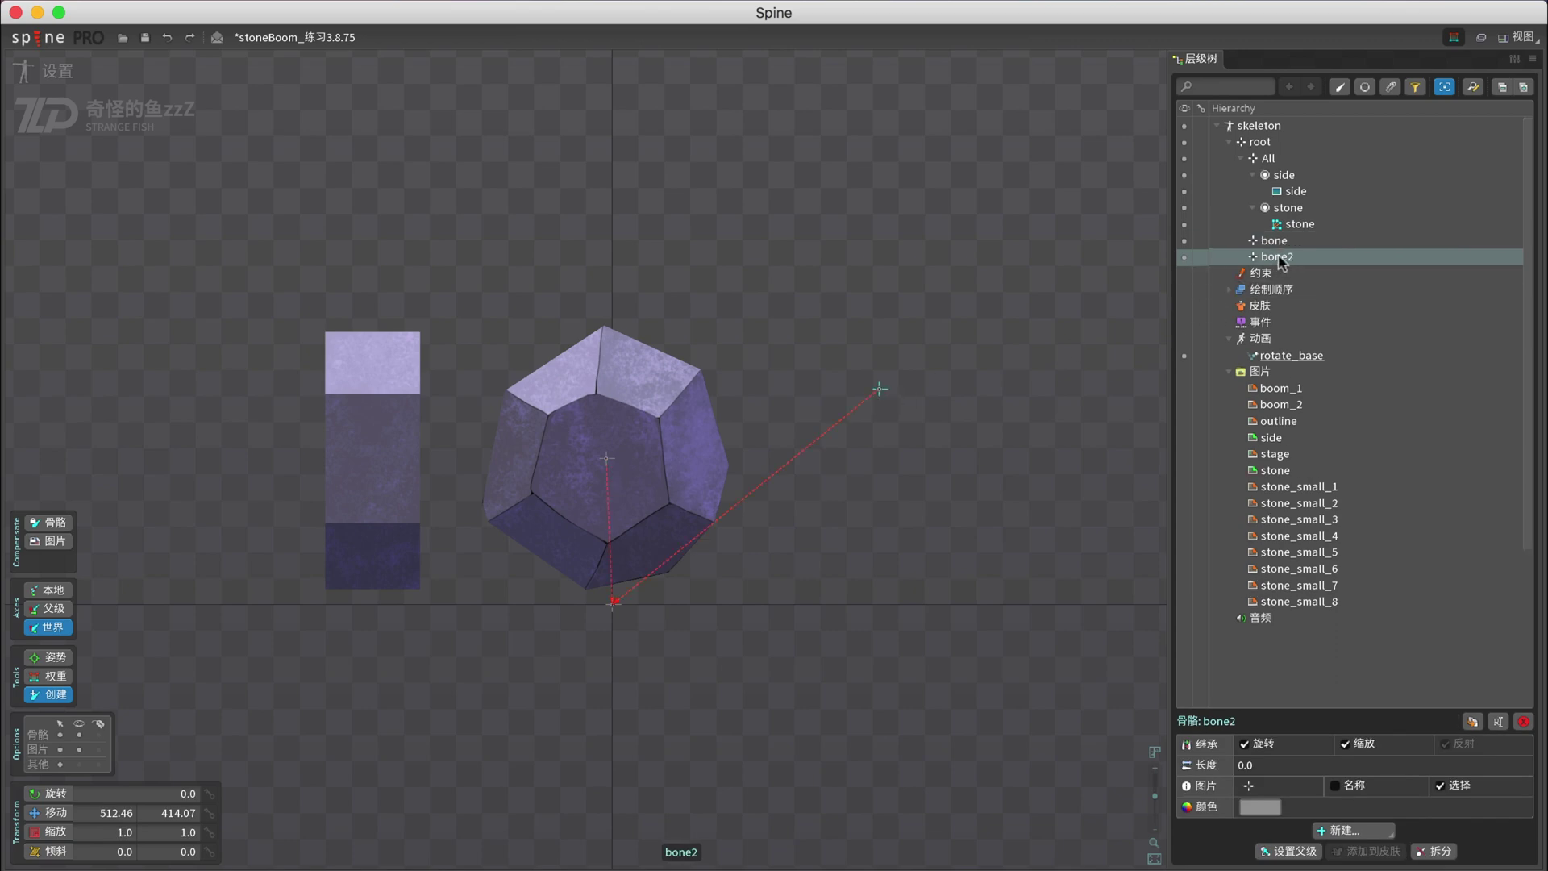
mouse_move(1281, 260)
left_mouse_down()
mouse_move(1277, 241)
mouse_move(1286, 256)
left_mouse_up()
key("super+d")
- Rename the three nested bones from parent to innermost child as FS1, FR1 and F1
double_click(1274, 242)
type("FS1")
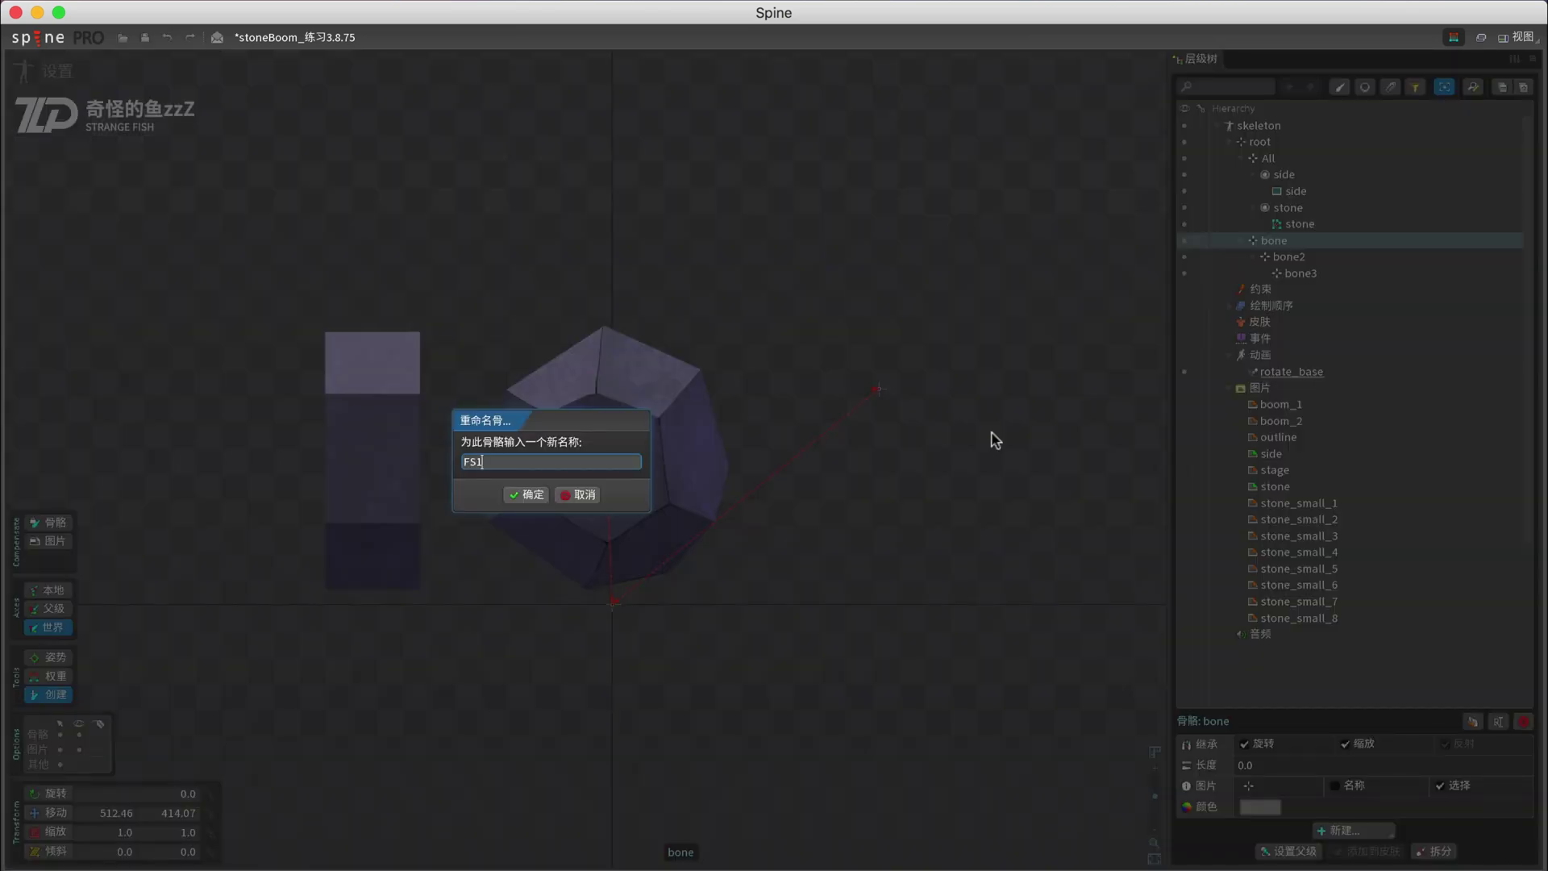
key("Return")
double_click(1290, 257)
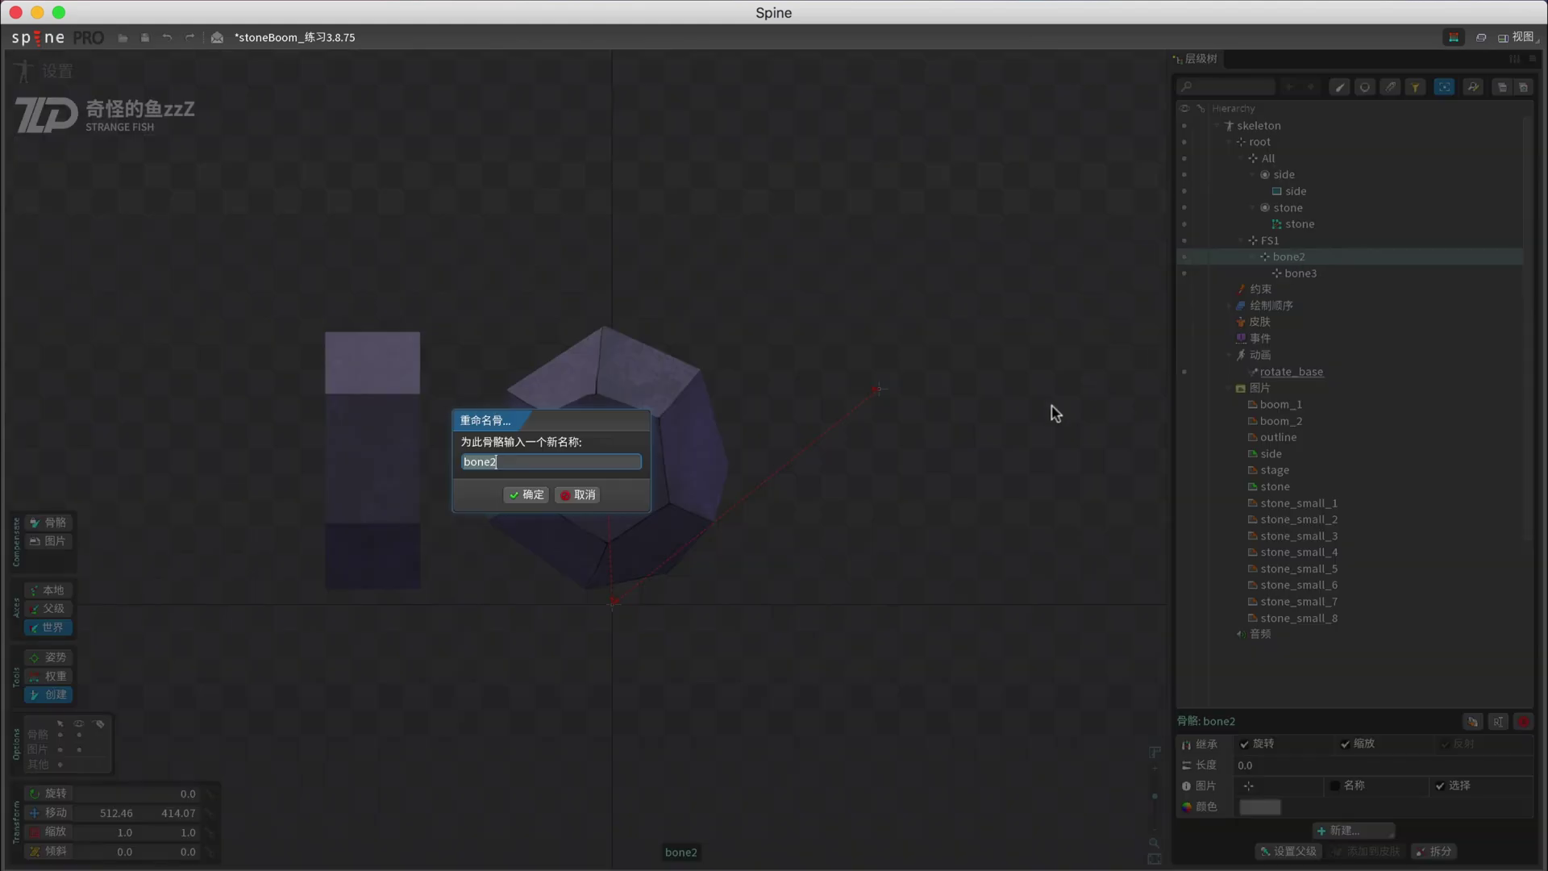
type("FR1")
key("Return")
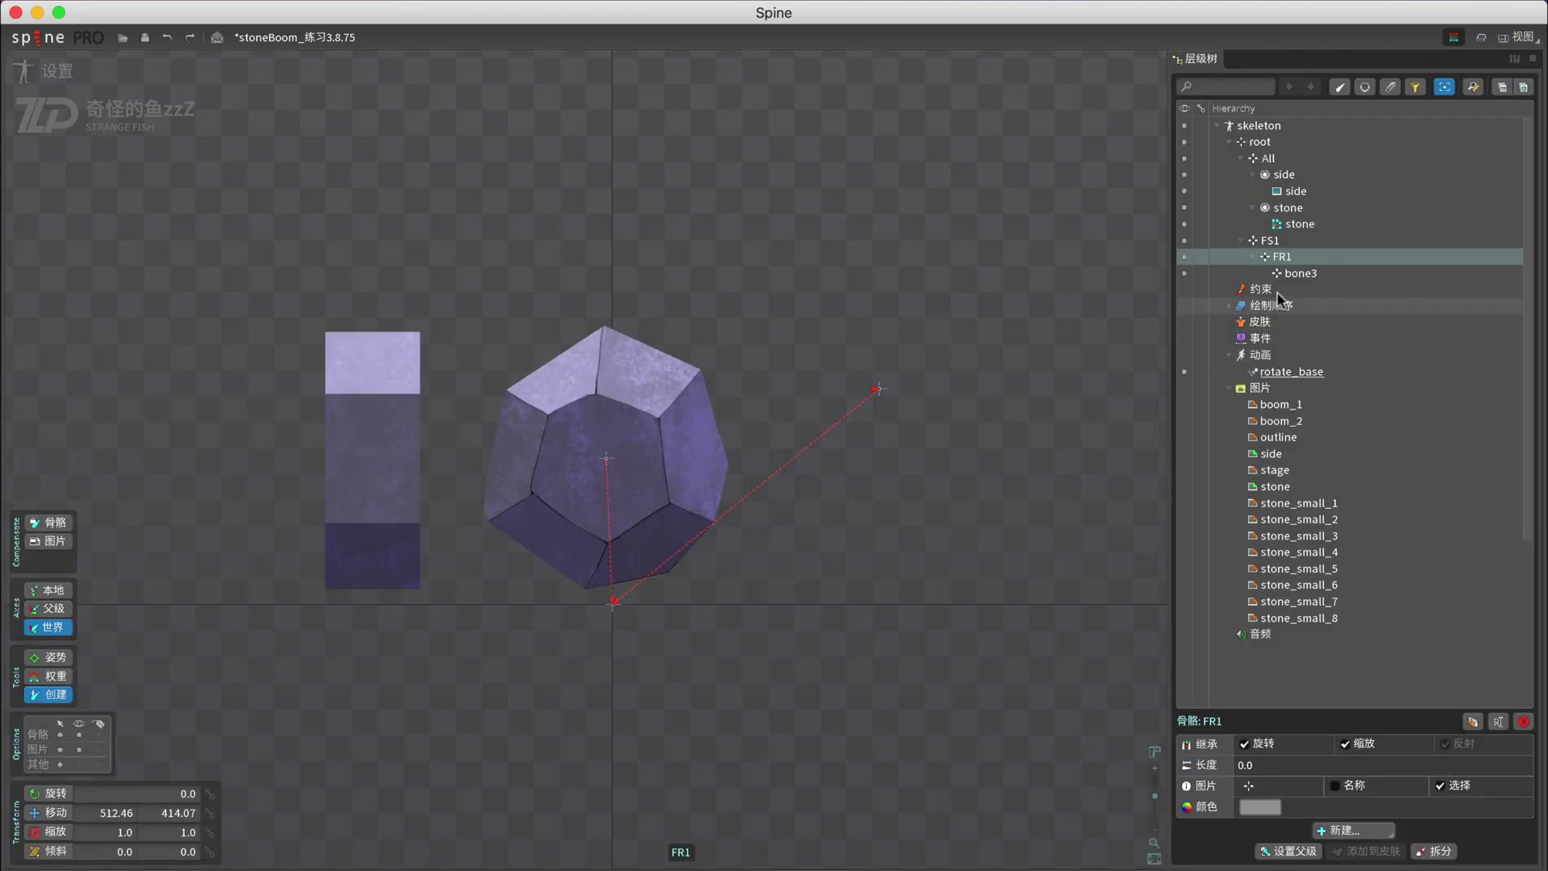
double_click(1298, 274)
type("F1")
key("Return")
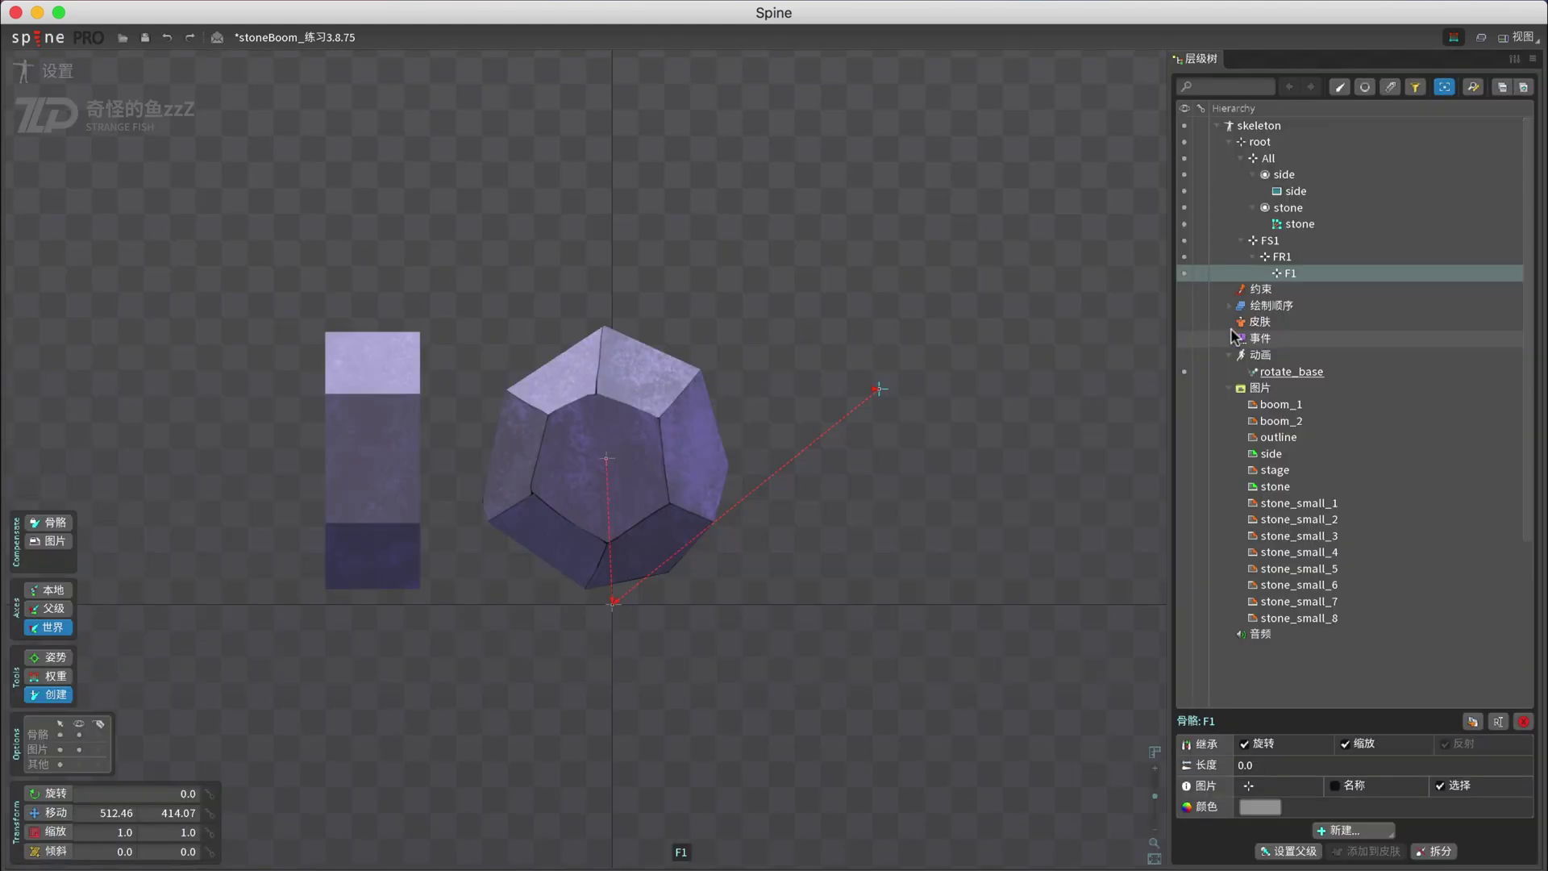
left_click(1298, 256)
left_click(1306, 273)
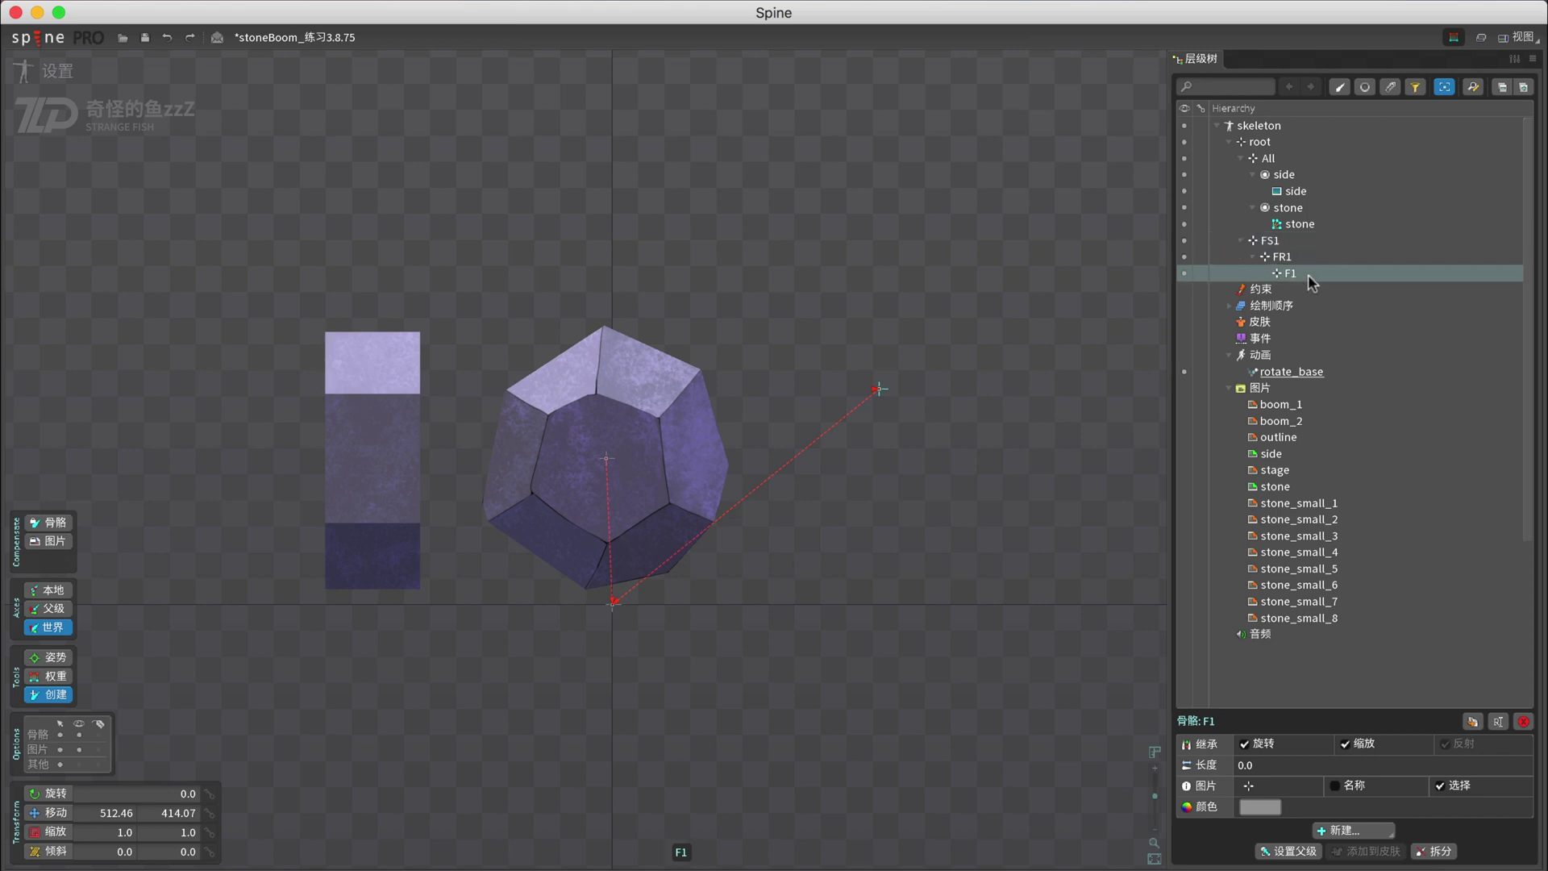
left_click(1290, 240)
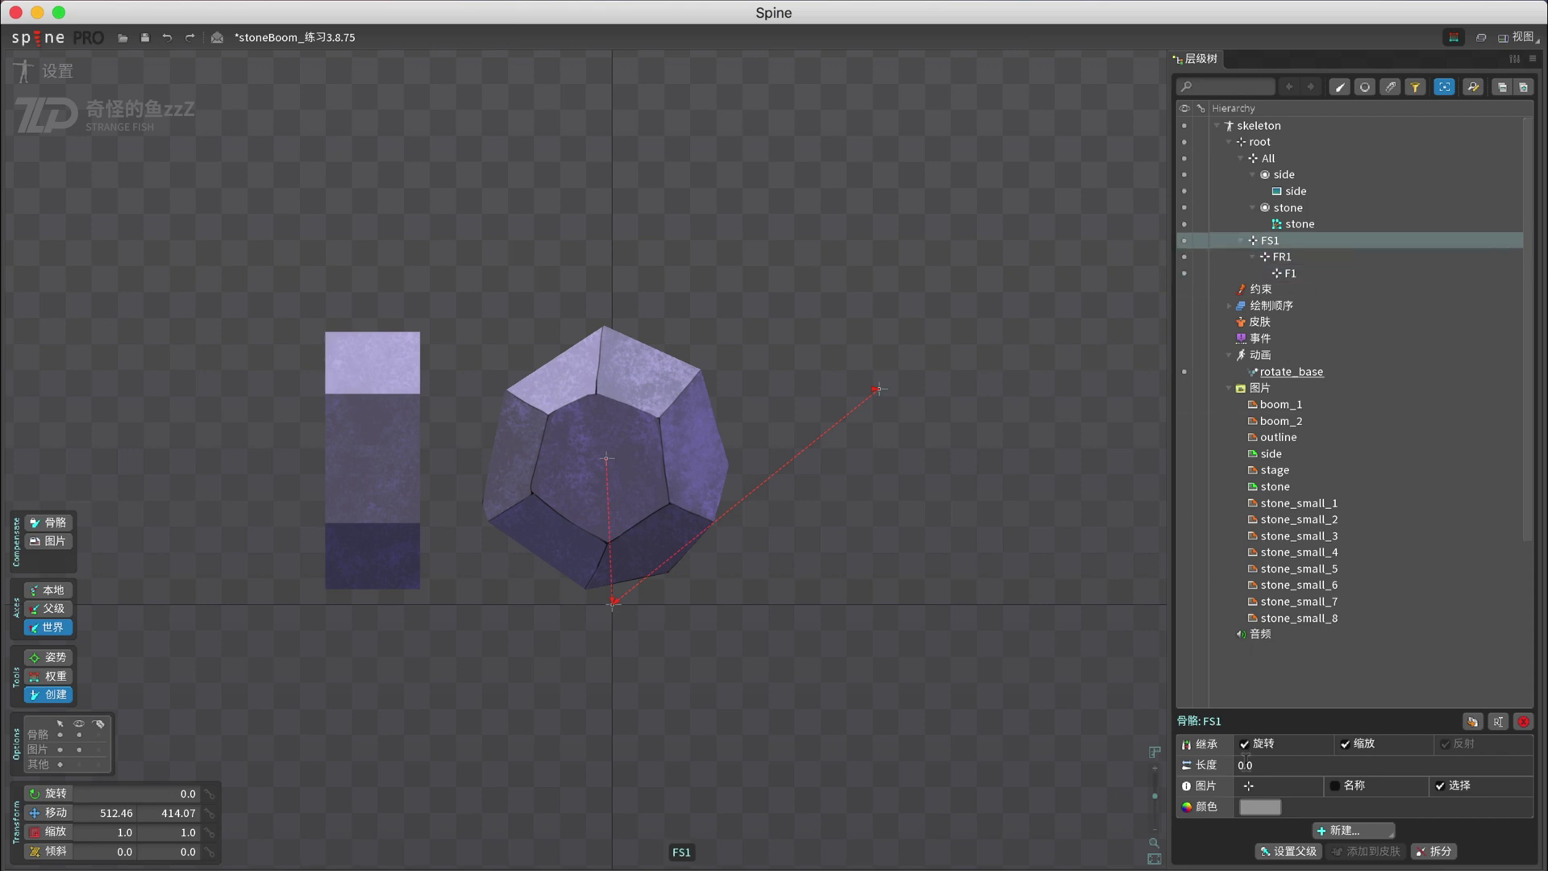
- Give FS1 the plus-shaped bone icon and FR1 the rotation icon, and color FR1 red
left_click(1249, 784)
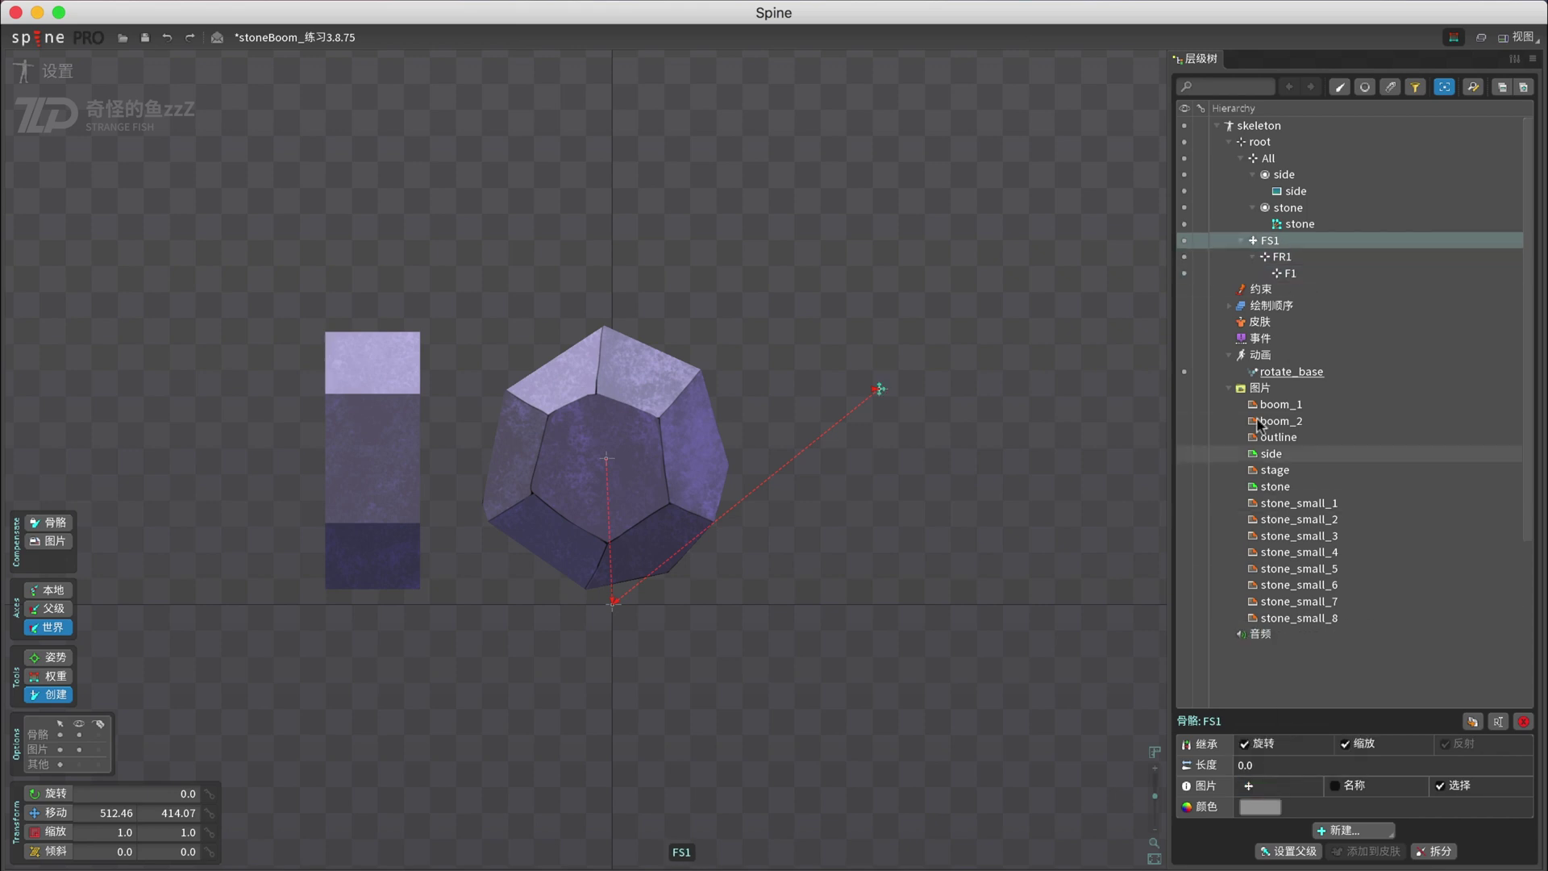
left_click(1284, 257)
left_click(1248, 787)
left_click(1273, 805)
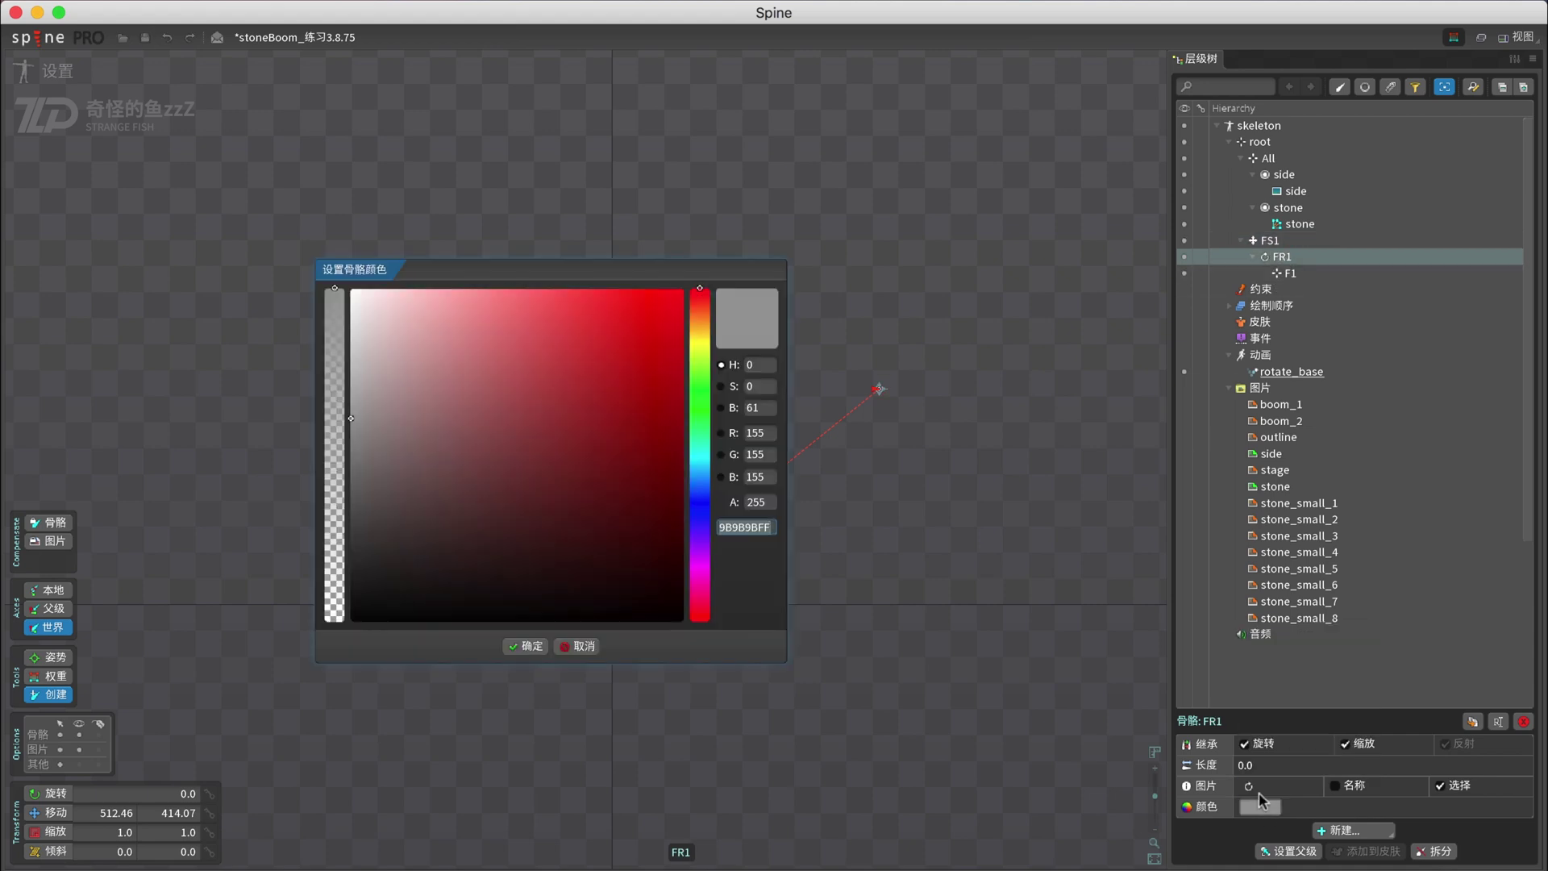
left_click(653, 341)
left_click(520, 641)
- Color the F1 bone yellow and turn off its rotation and scale inheritance
left_click(1290, 275)
left_click(1262, 807)
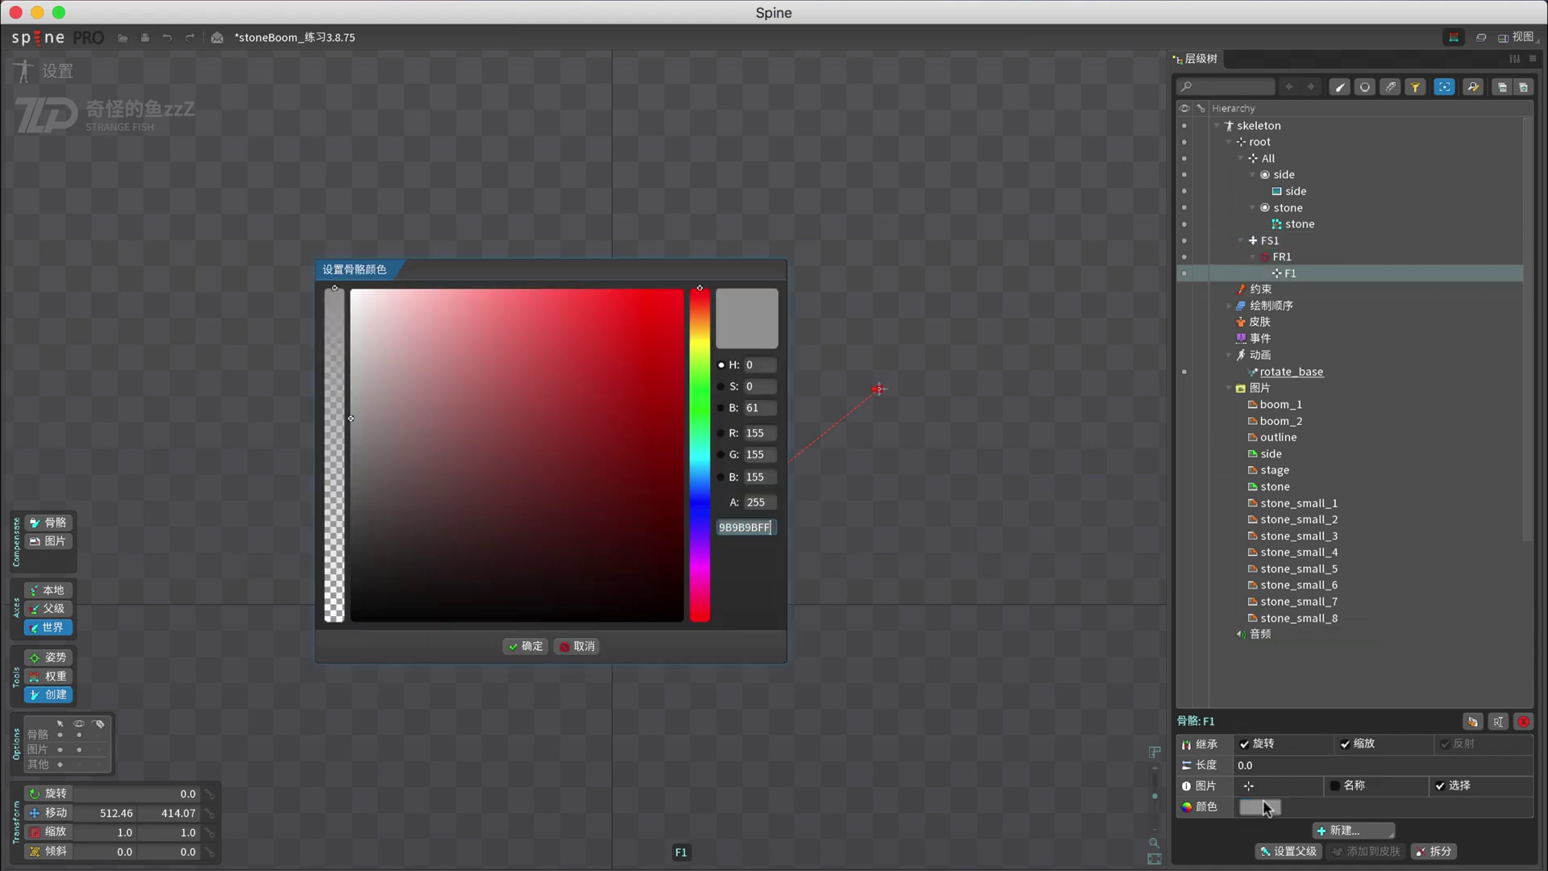
left_click(698, 337)
left_click(681, 292)
left_click(520, 645)
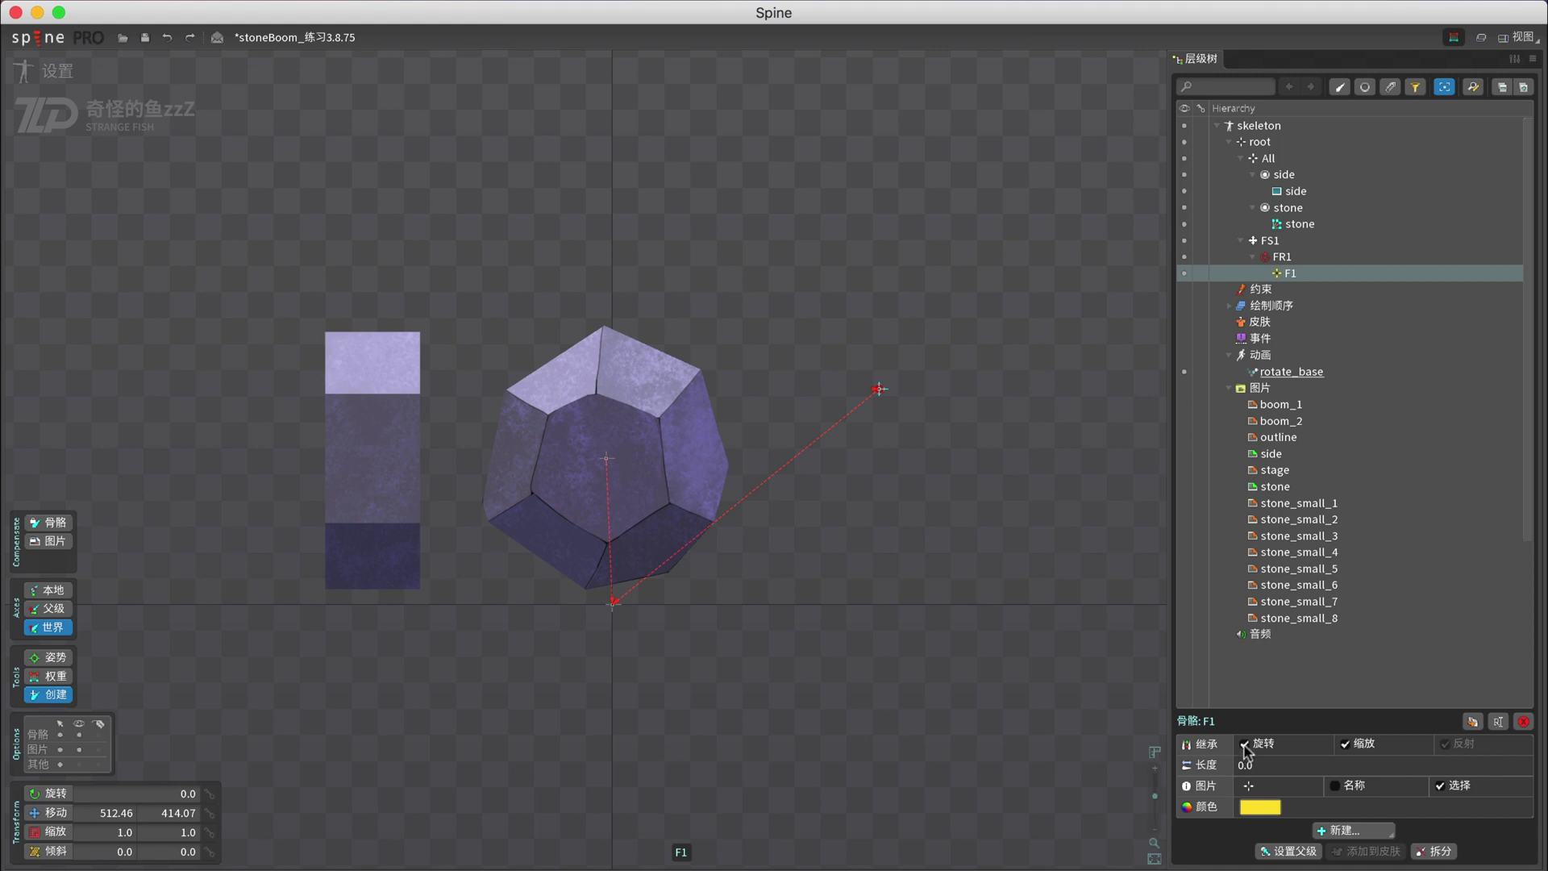
- Position FS1 relative to its parent at X 0 and raise it to about Y 402, level with the stone's top inner corner
left_click(1288, 242)
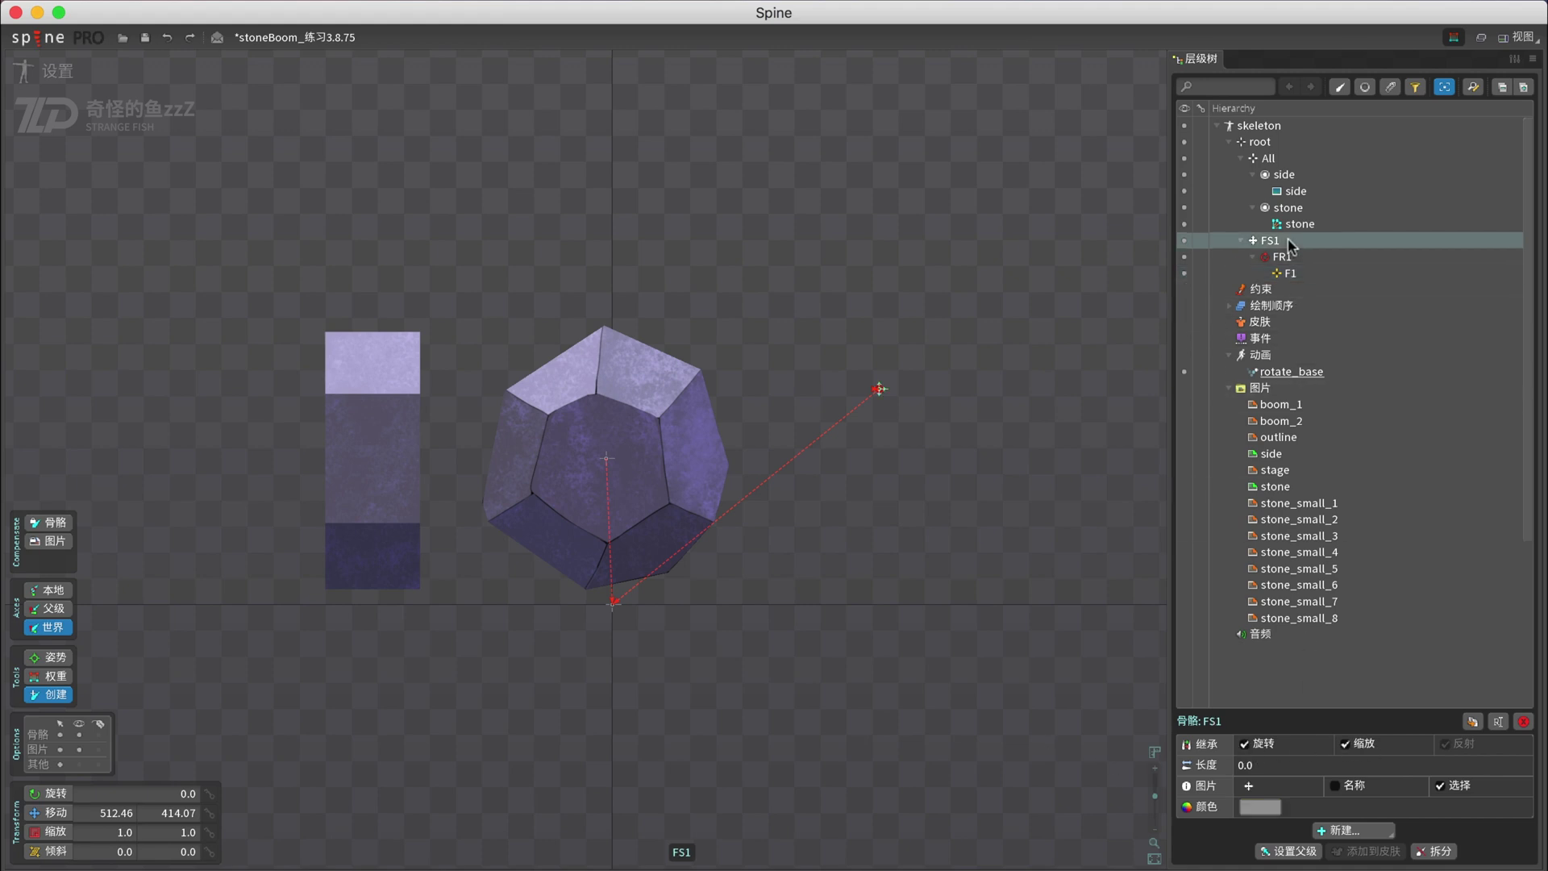
left_click(53, 608)
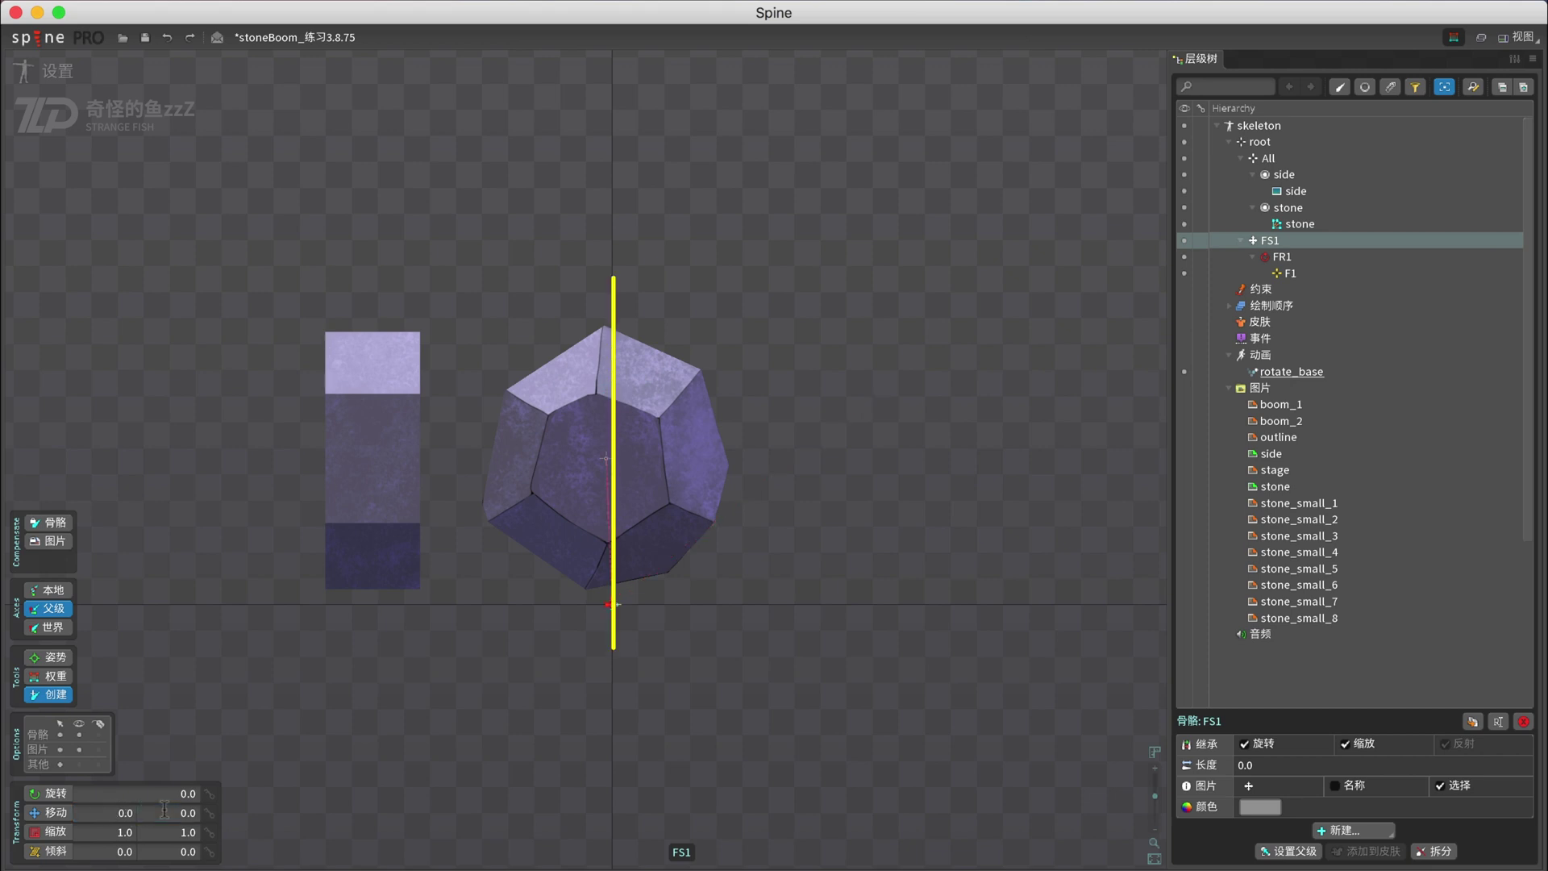
key("v")
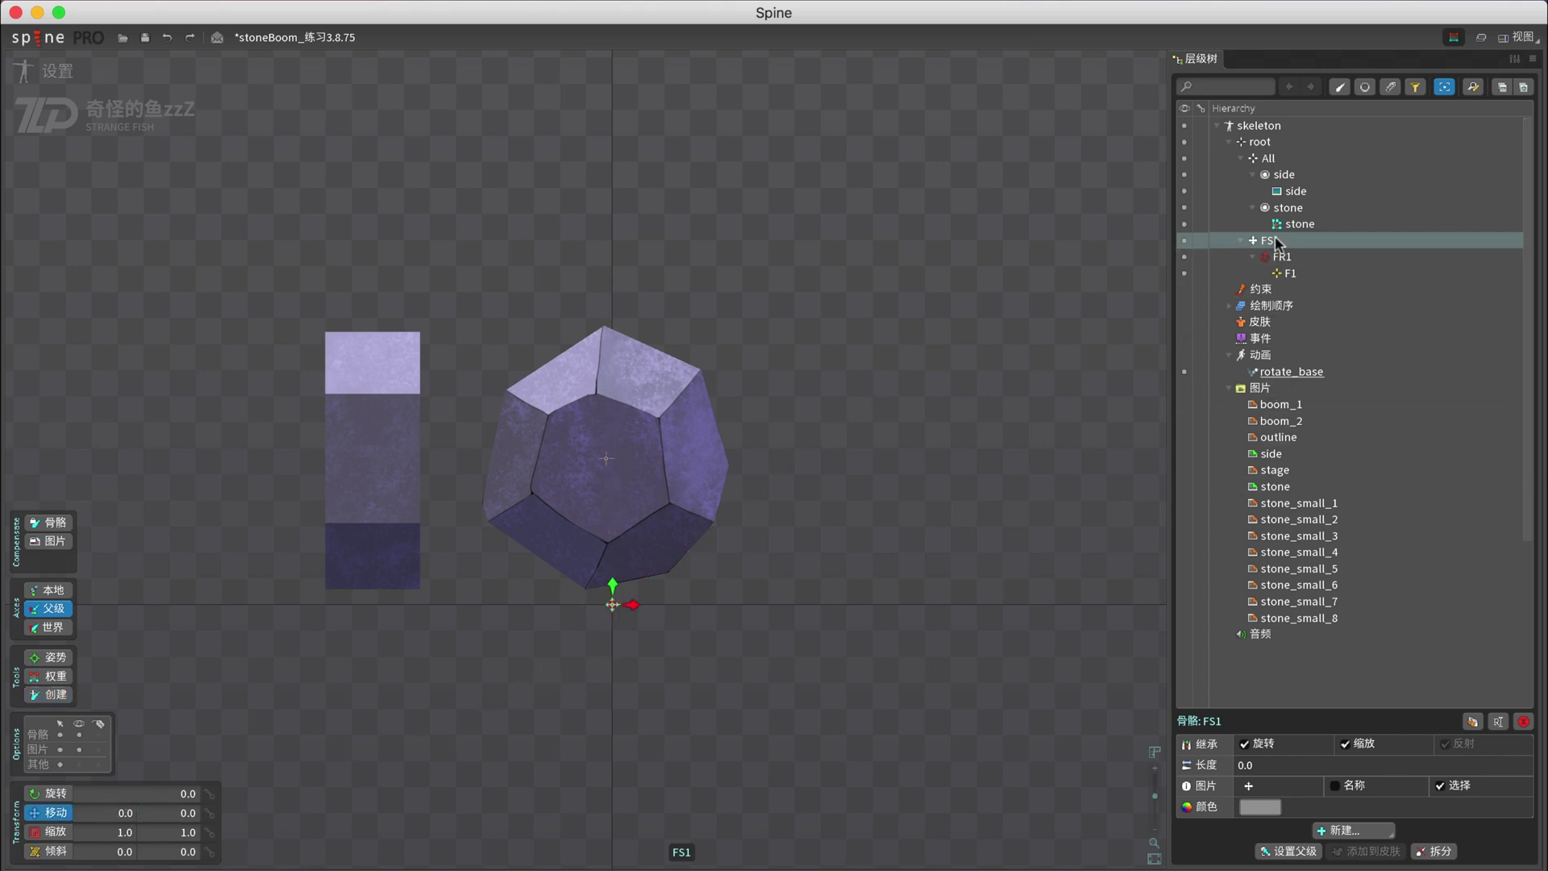
left_click_drag(612, 582, 628, 376)
scroll(617, 377, "up", 5)
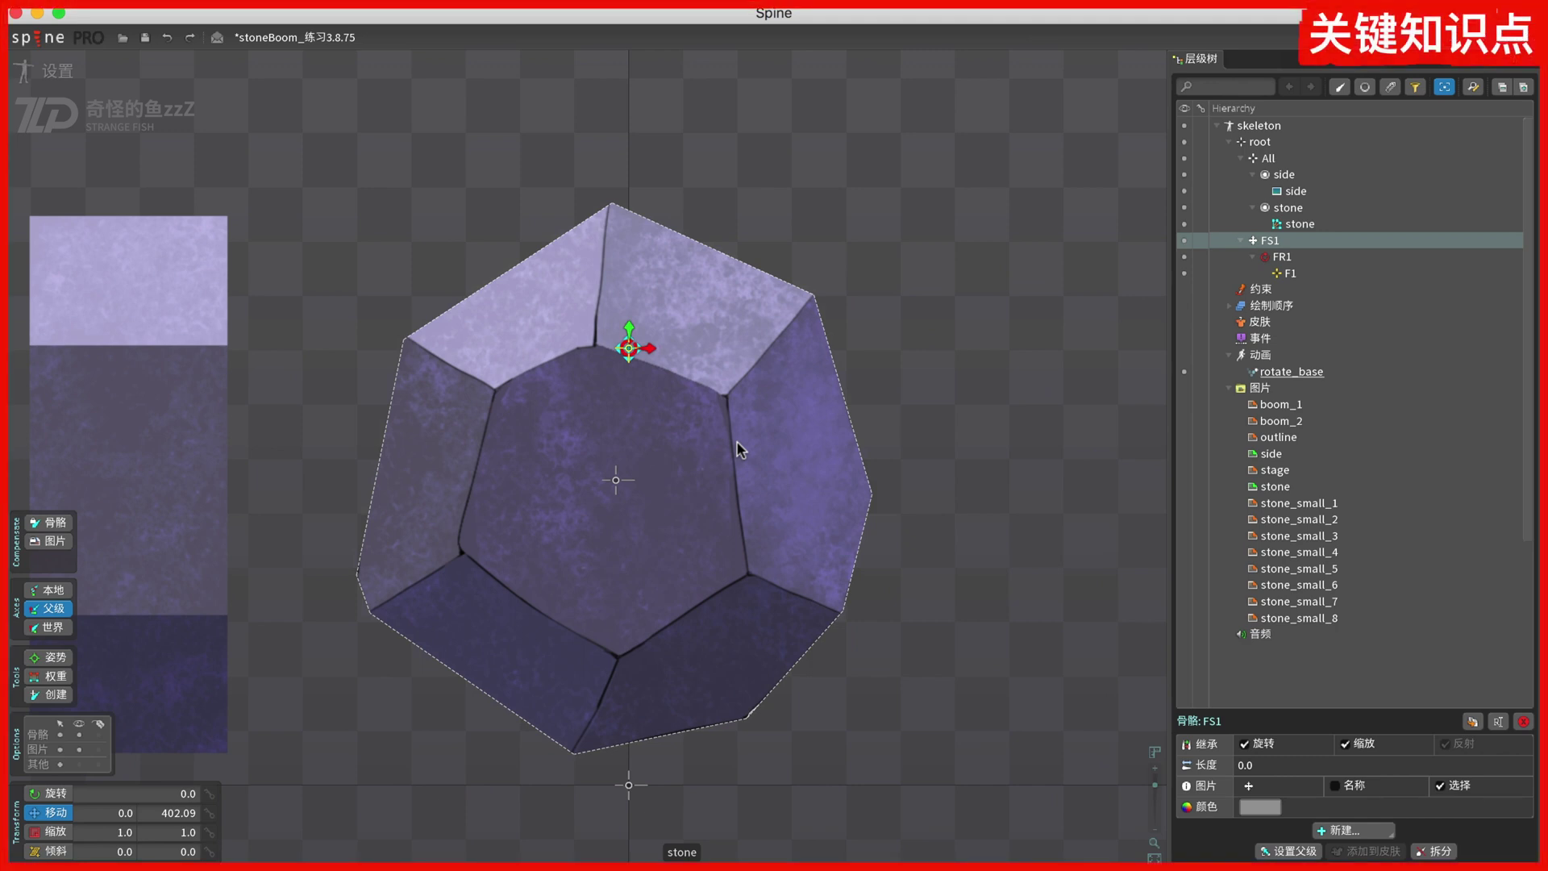
- Move F1 horizontally onto the stone's top inner corner and fine-tune the height of FS1 to match
left_click(1289, 274)
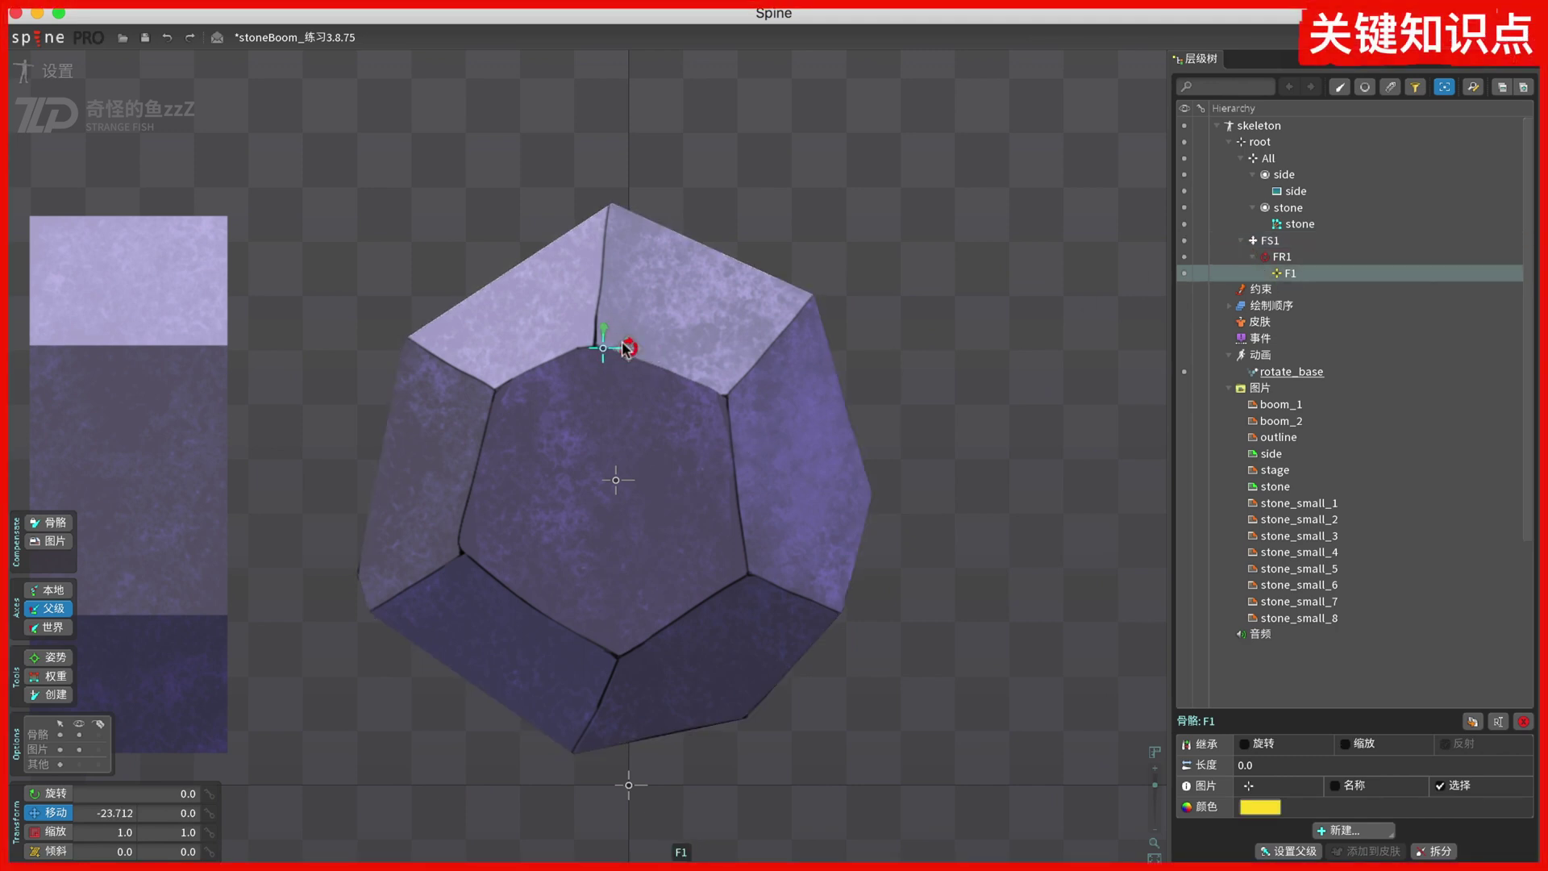
left_click(1270, 240)
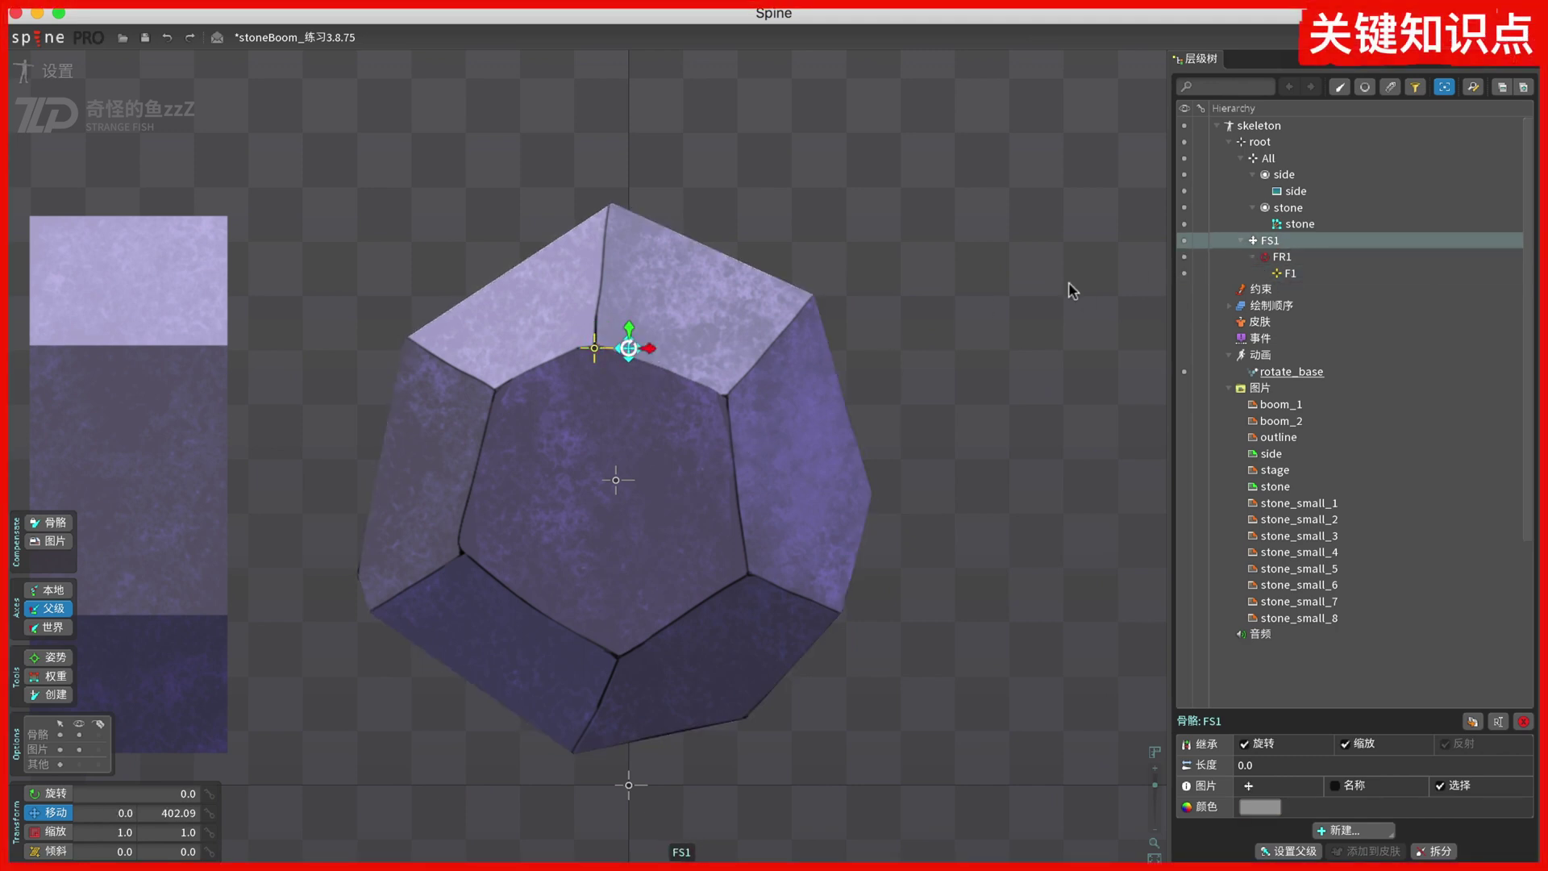
left_click_drag(629, 325, 630, 321)
- Duplicate the FS1 chain as FS2 at about Y 357 and move F2 onto the upper-right inner corner
key("super+d")
left_click_drag(631, 322, 750, 403)
- Duplicate the FS2 chain as FS3 at about Y 195 and move F3 onto the lower-right inner corner
left_click(1270, 289)
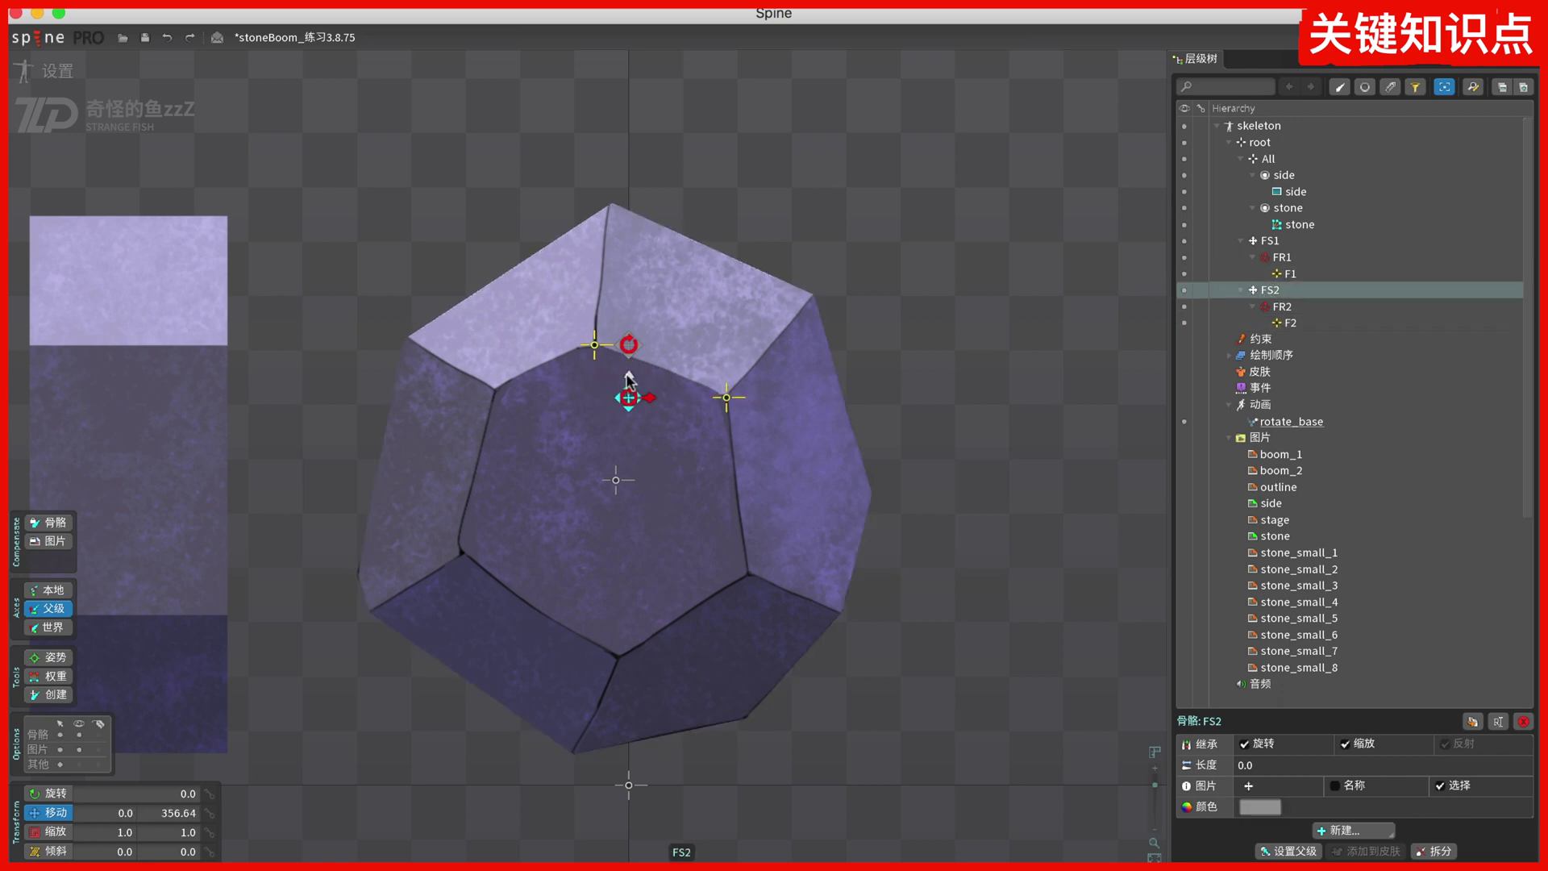
key("ctrl+c")
key("ctrl+v")
left_click_drag(629, 395, 629, 573)
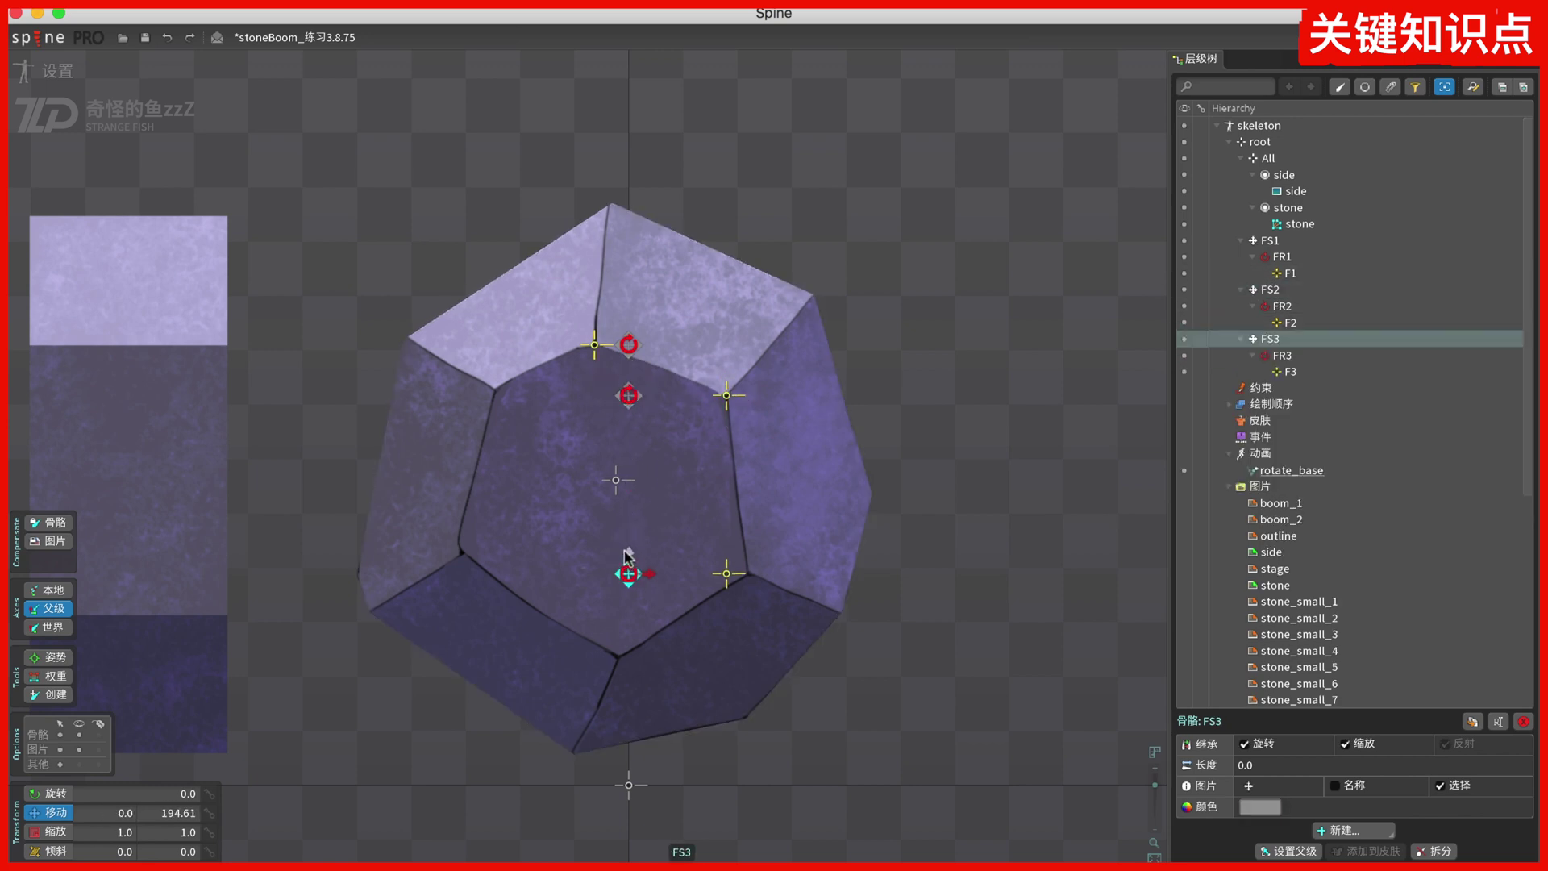
left_click(727, 573)
left_click_drag(731, 574, 768, 576)
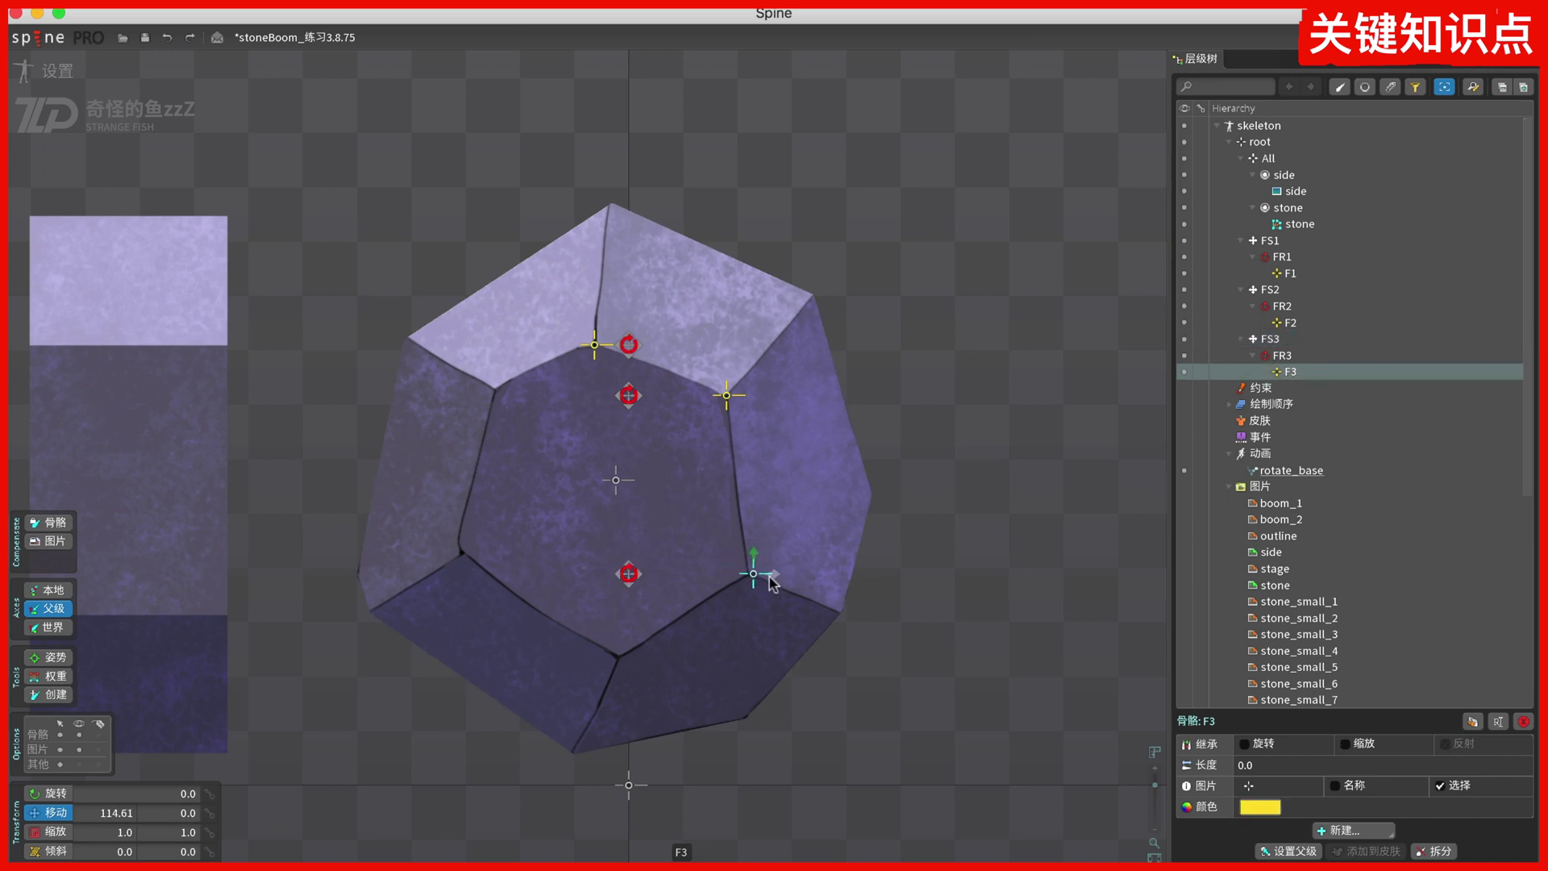
- Duplicate the FS3 chain as FS4, lower it to the bottom inner corner's height, and move F4 onto that corner
left_click(1270, 339)
key("ctrl+c")
key("ctrl+v")
left_click_drag(623, 562, 620, 633)
left_click(750, 651)
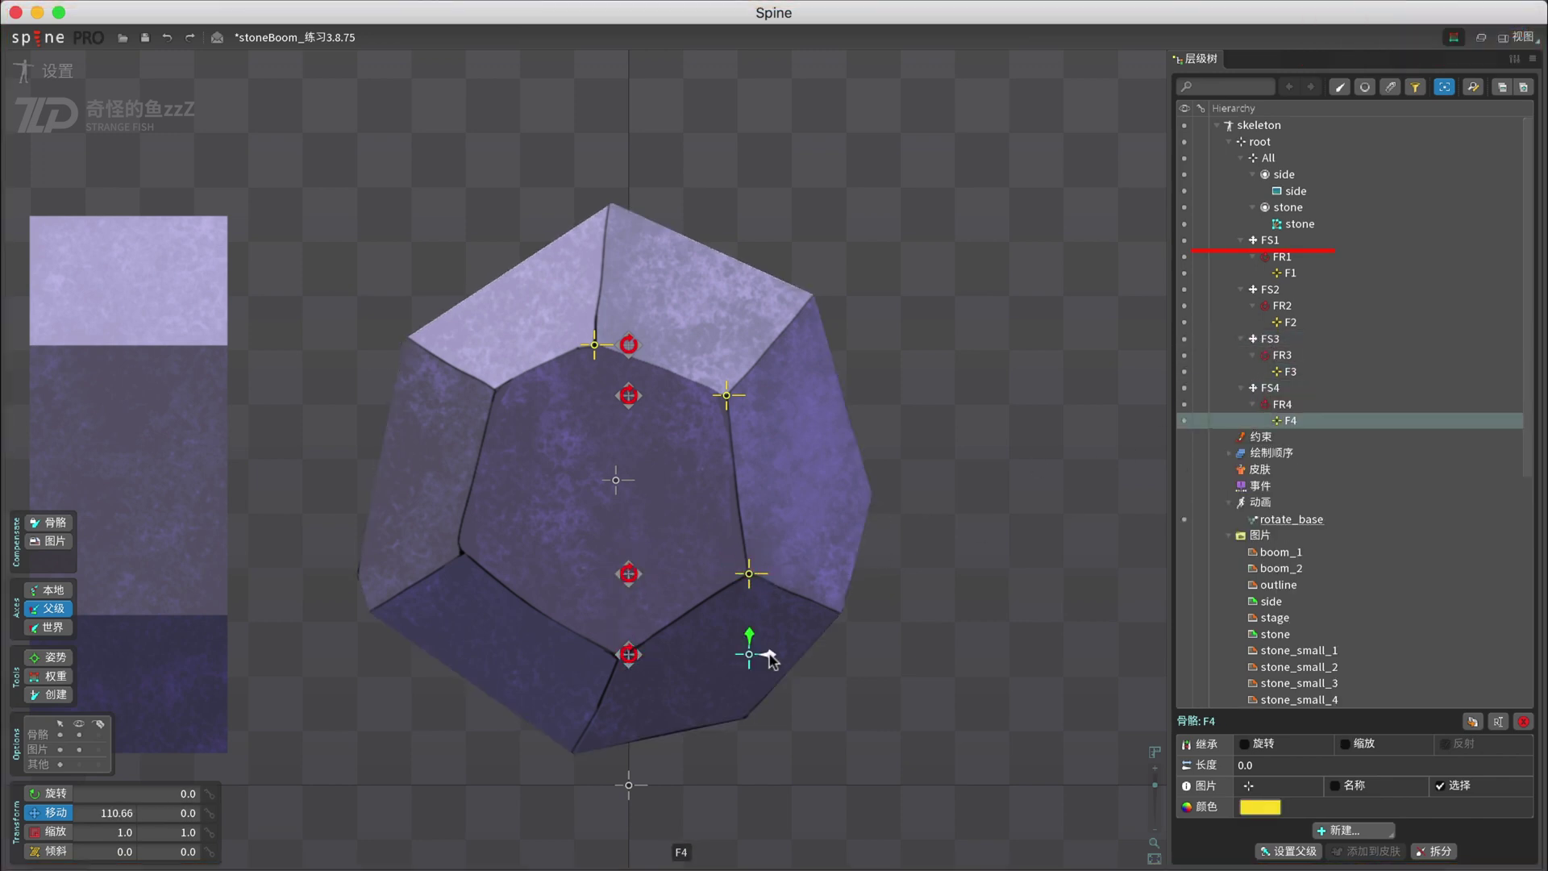
left_click_drag(767, 652, 484, 579)
- Duplicate the FS4 chain as FS5 and place F5 on the lower-left inner corner
left_click(631, 660)
key("super+c")
key("super+v")
left_click(1289, 470)
- Duplicate the FS5 chain as FS6 and place F6 on the upper-left inner corner at about X -123.5
left_click(629, 551)
left_click_drag(630, 532, 627, 365)
key("super+c")
key("super+v")
left_click(1288, 518)
left_click_drag(485, 391, 517, 391)
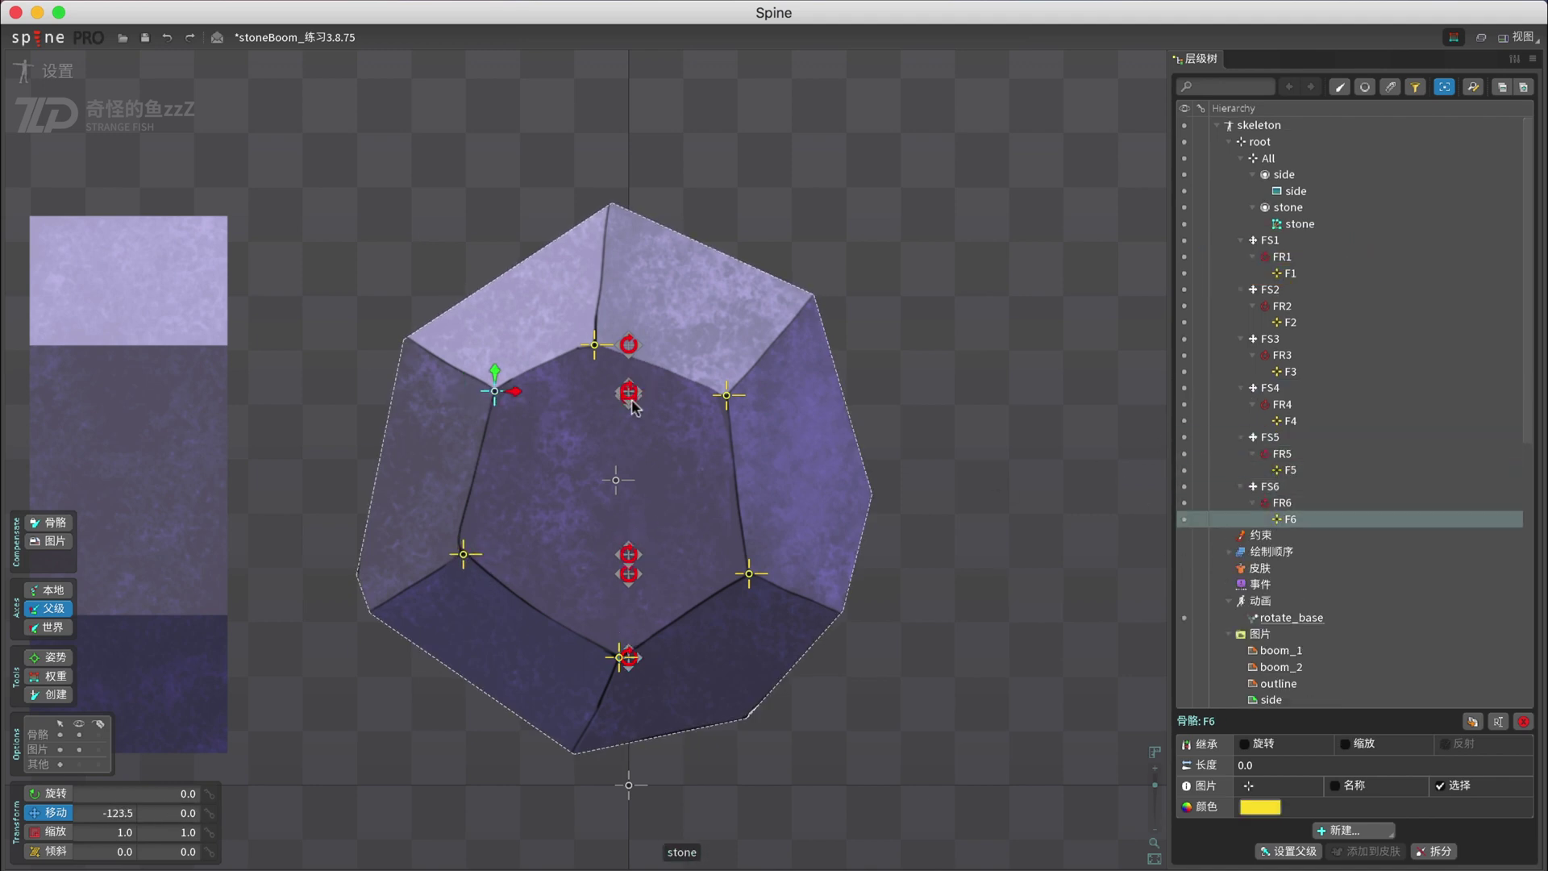
- Duplicate the FS6 chain as FS7 and place F7 on the stone's topmost outer corner at about X -18.8
left_click(629, 393)
key("ctrl+c")
key("ctrl+v")
left_click_drag(629, 393, 629, 203)
left_click(495, 204)
left_click_drag(508, 211, 621, 211)
- Color the F7 bone green to distinguish the outer-corner bones
left_click(1260, 807)
left_click(699, 378)
left_click(526, 646)
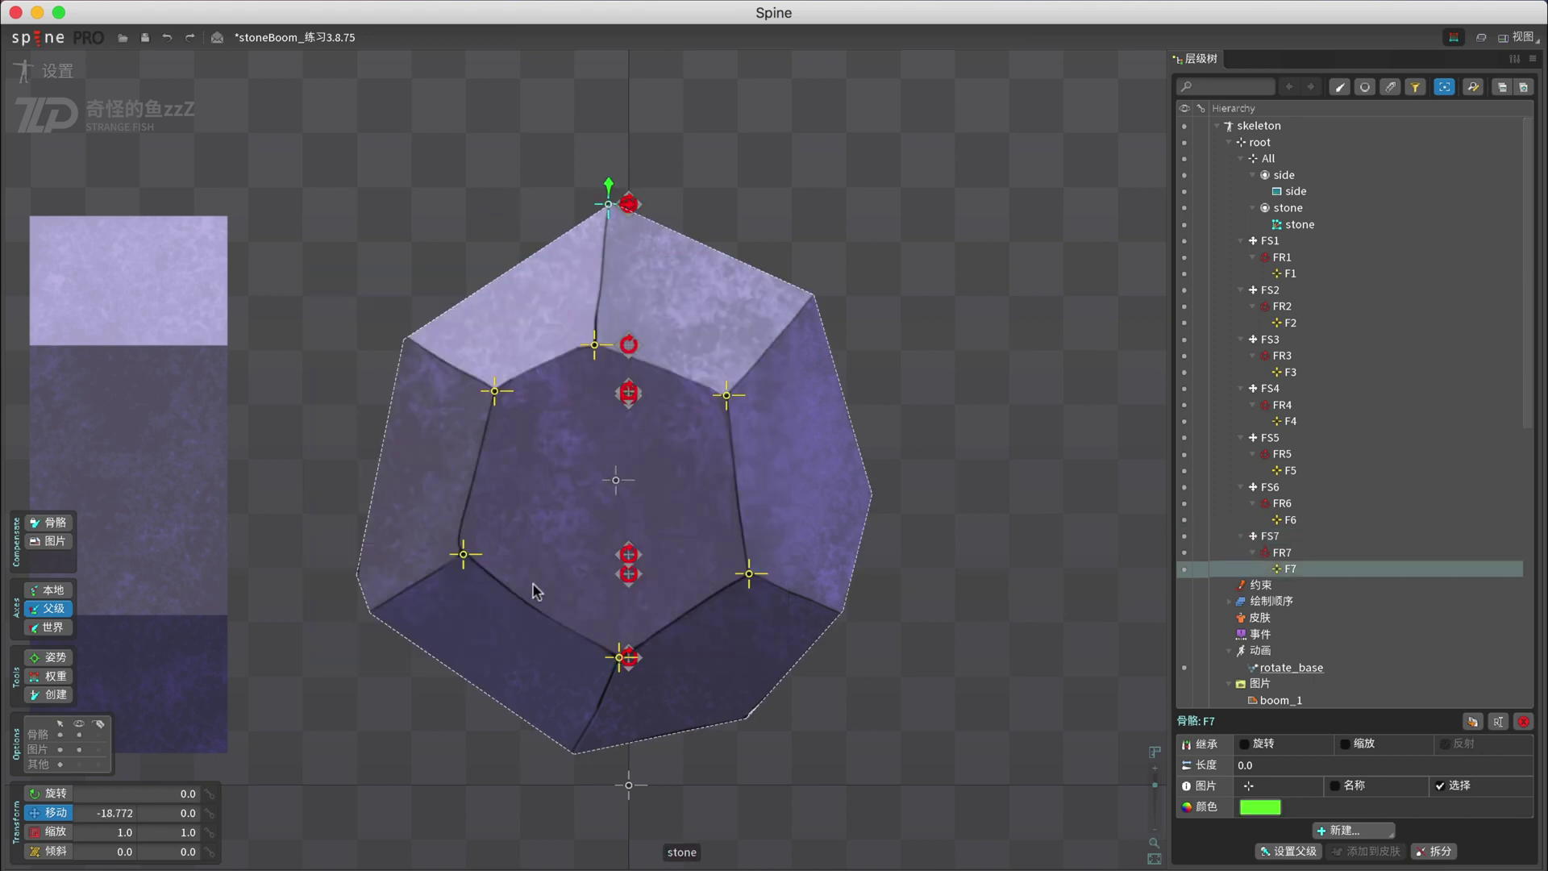
- Duplicate the FS7 chain as FS8 and place F8 on the upper-right outer corner
left_click(622, 197)
left_click(629, 203)
key("ctrl+c")
key("ctrl+v")
left_click_drag(629, 186, 828, 309)
left_click(607, 284)
- Duplicate the FS8 chain as FS9 and move F9 onto the stone's rightmost outer corner
left_click(1217, 584)
left_click_drag(629, 263, 629, 275)
key("ctrl+c")
key("ctrl+v")
left_click_drag(629, 275, 629, 476)
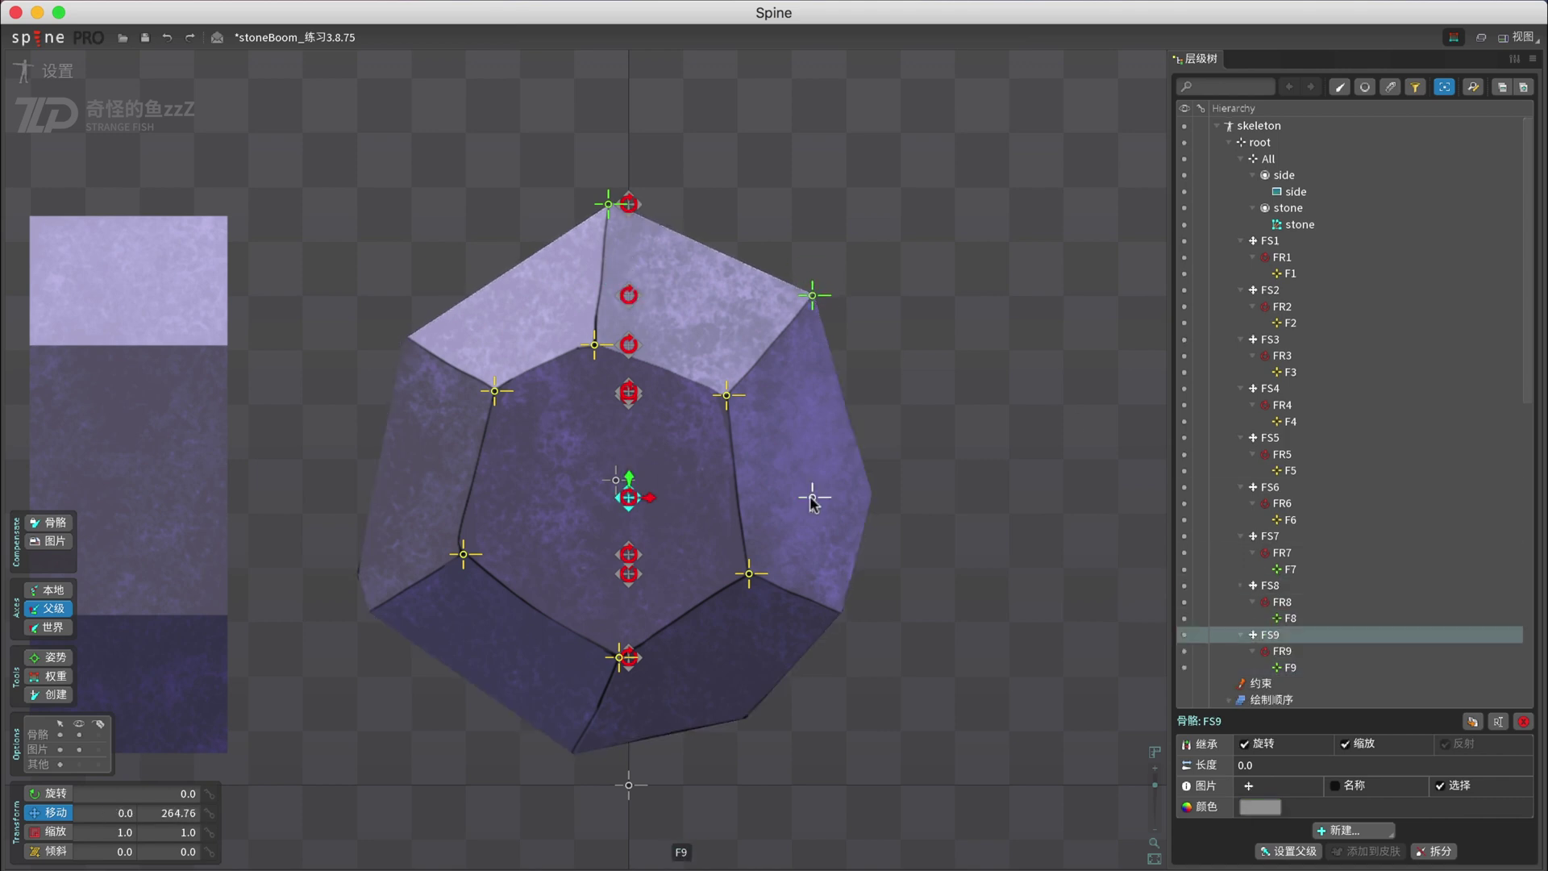
left_click(812, 496)
left_click_drag(832, 495, 890, 495)
- Duplicate further chains up to FS13, placing their green bones on the two lower-right outer corners and the bottommost corner
left_click(1264, 603)
key("ctrl+c")
left_click(1272, 603)
key("ctrl+c")
key("ctrl+v")
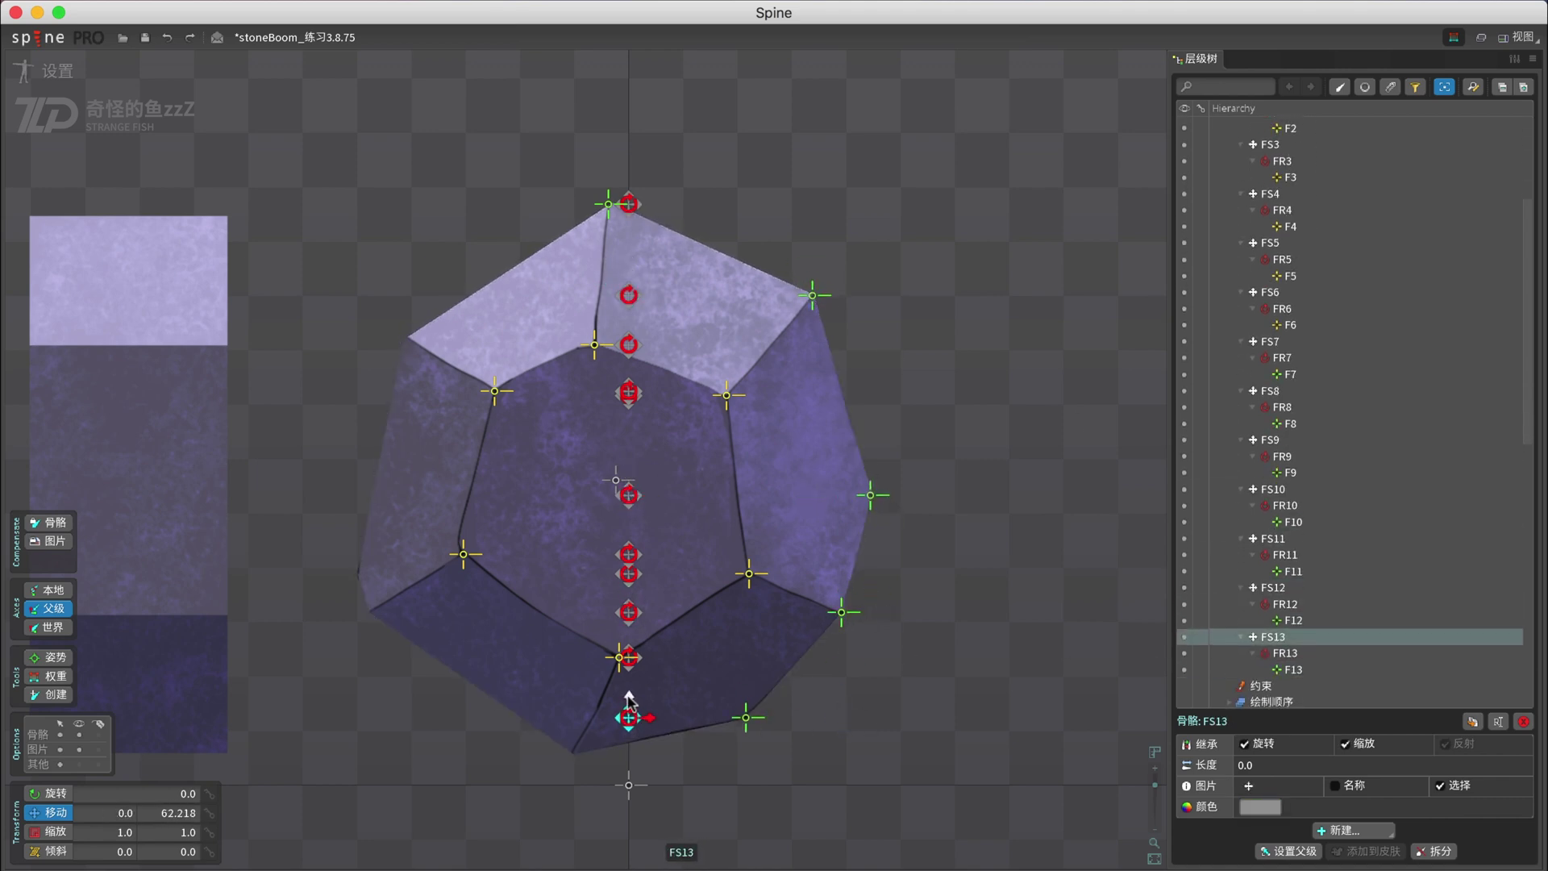
left_click_drag(629, 698, 629, 731)
left_click(1273, 603)
- Duplicate chains FS14 and FS15 and place F14 and F15 on the two lower-left outer corners
left_click_drag(629, 750, 629, 590)
key("ctrl+c")
key("ctrl+v")
left_click_drag(629, 608, 422, 645)
left_click_drag(629, 589, 629, 553)
left_click_drag(371, 573, 359, 572)
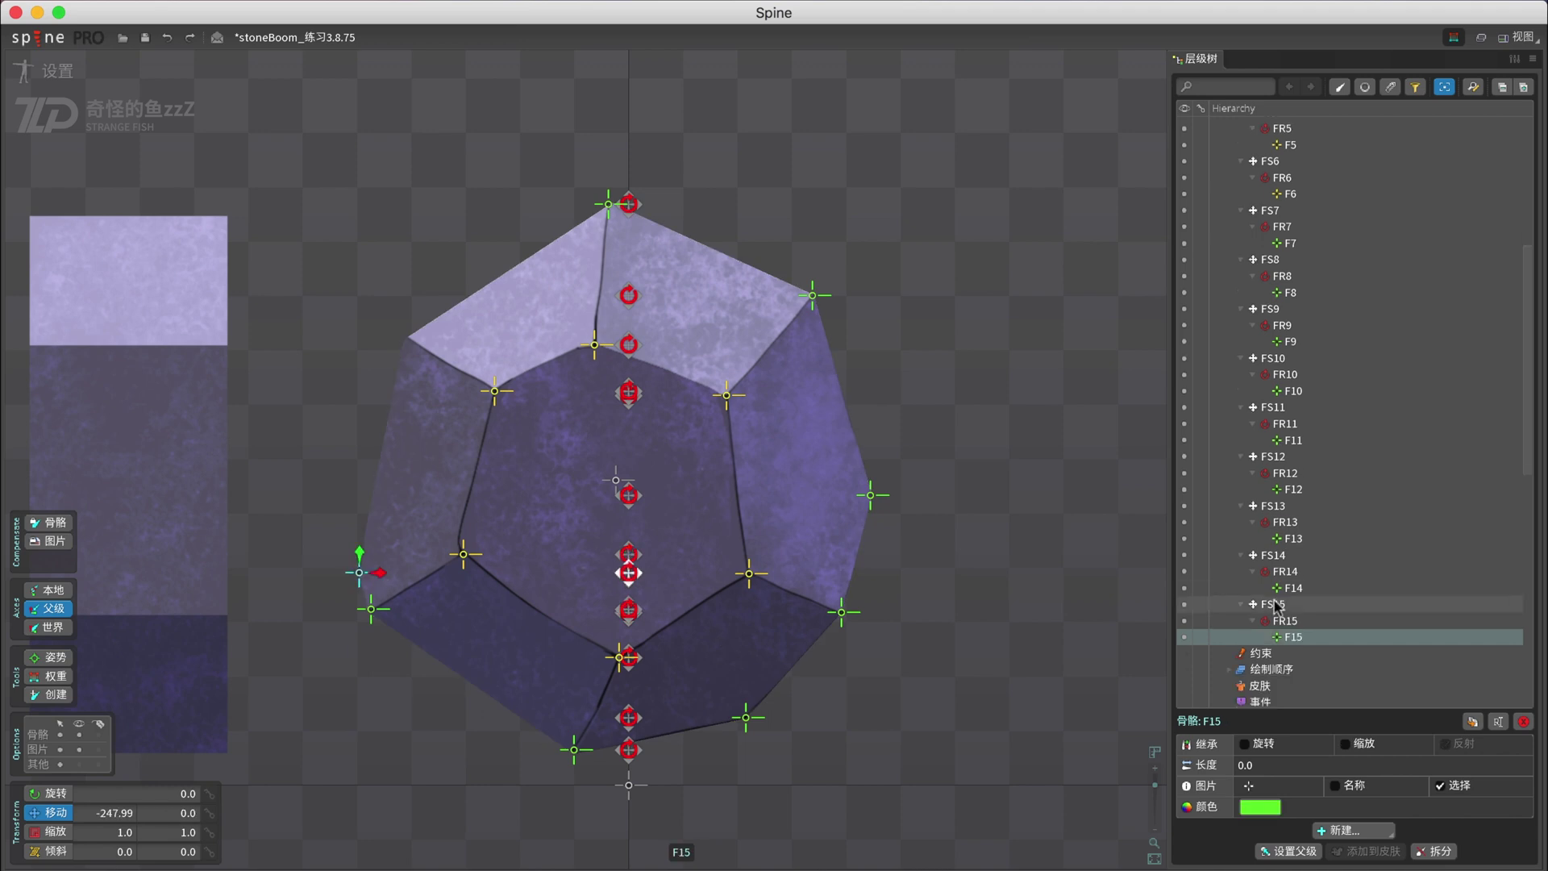
- Duplicate the FS15 chain as FS16, place F16 on the upper-left outer corner, and clear the selection
left_click(1272, 604)
key("ctrl+c")
key("ctrl+v")
left_click_drag(629, 552, 629, 317)
left_click_drag(359, 337, 406, 338)
left_click(628, 337)
key("space")
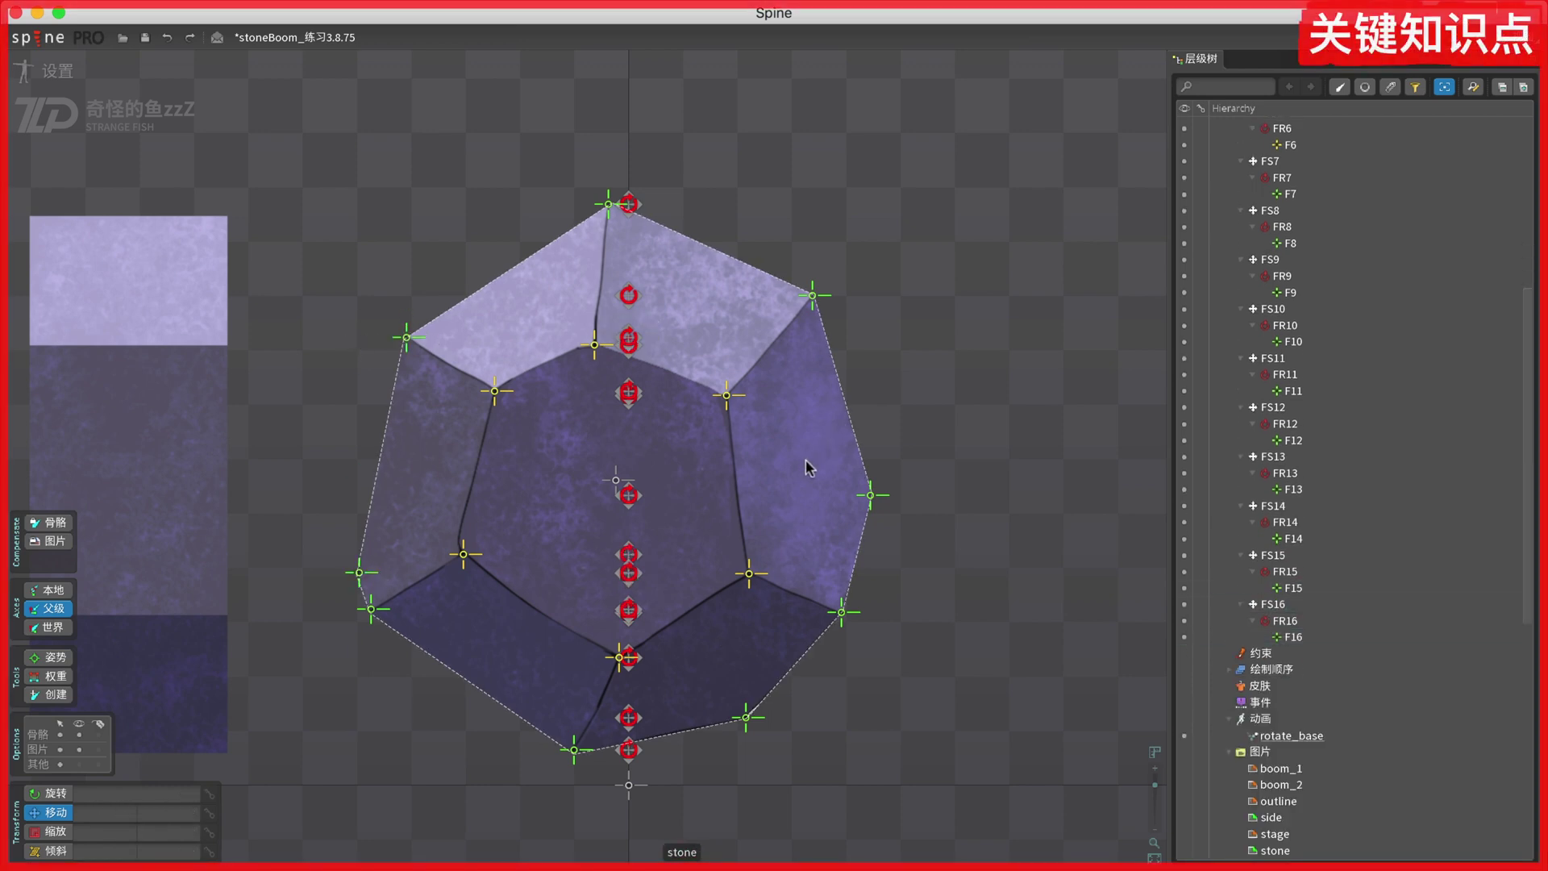
- Open weights for the stone mesh and start binding bones, picking F9, F10, F8, F3 and F12
left_click(805, 458)
key("n")
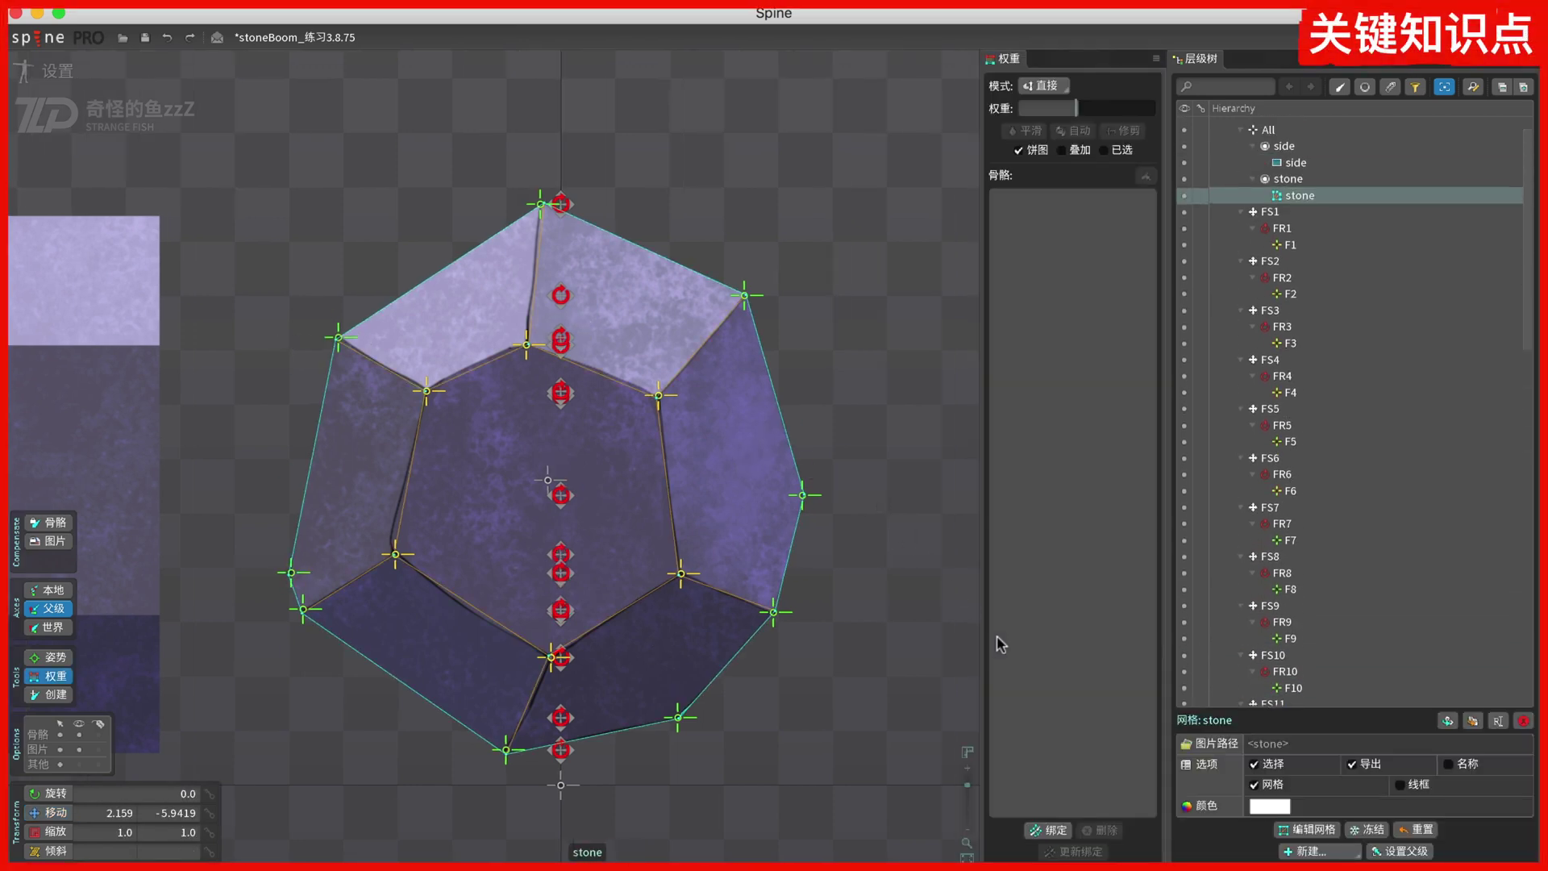
left_click(1048, 830)
left_click(795, 557)
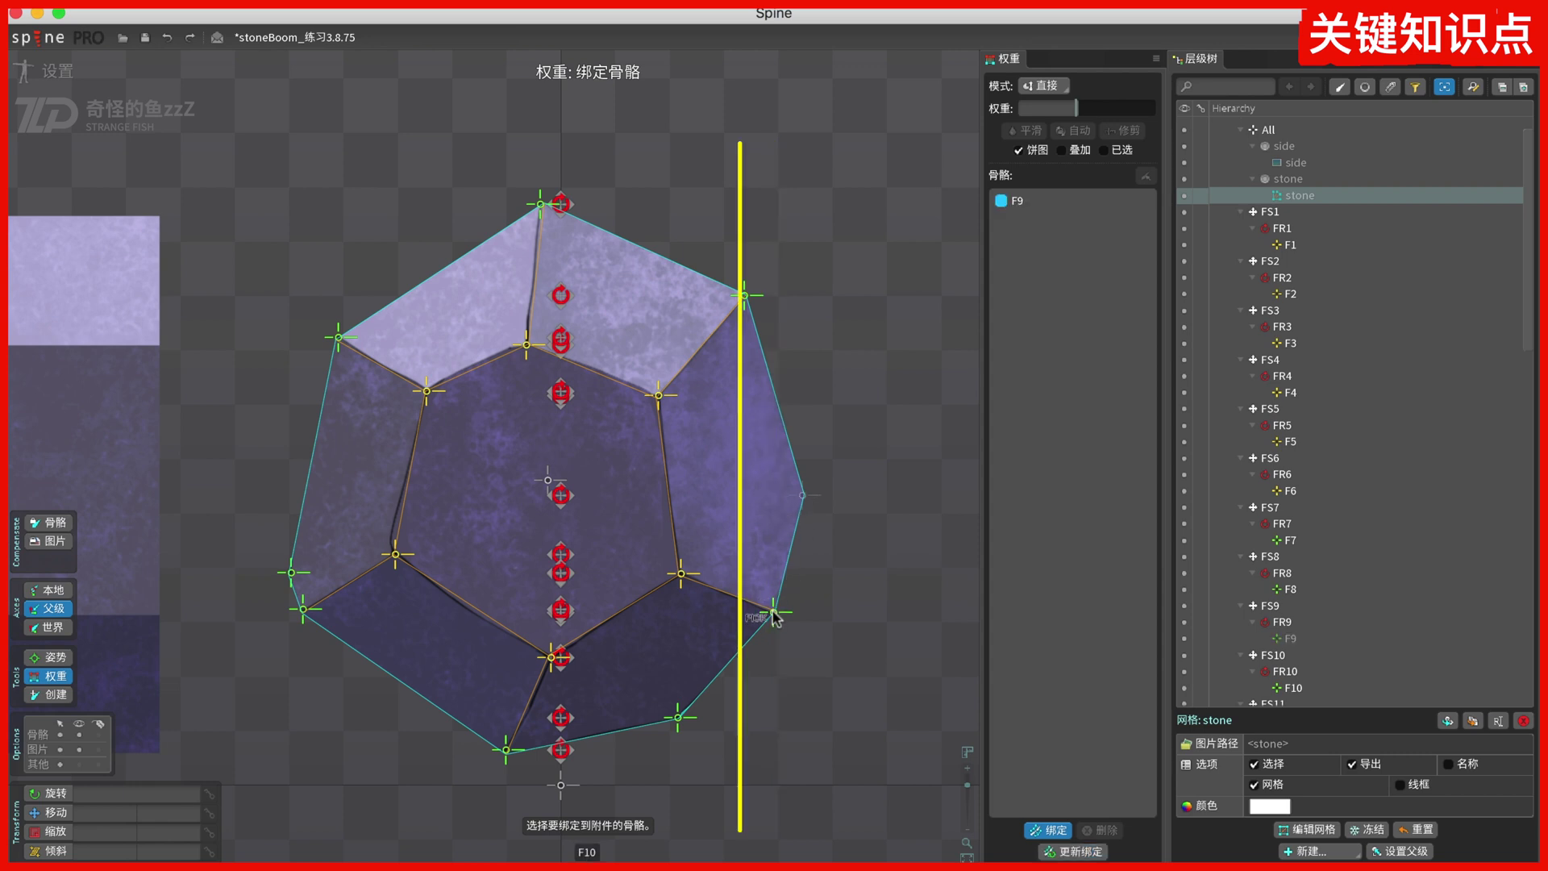
left_click(772, 613)
left_click(747, 298)
left_click(681, 574)
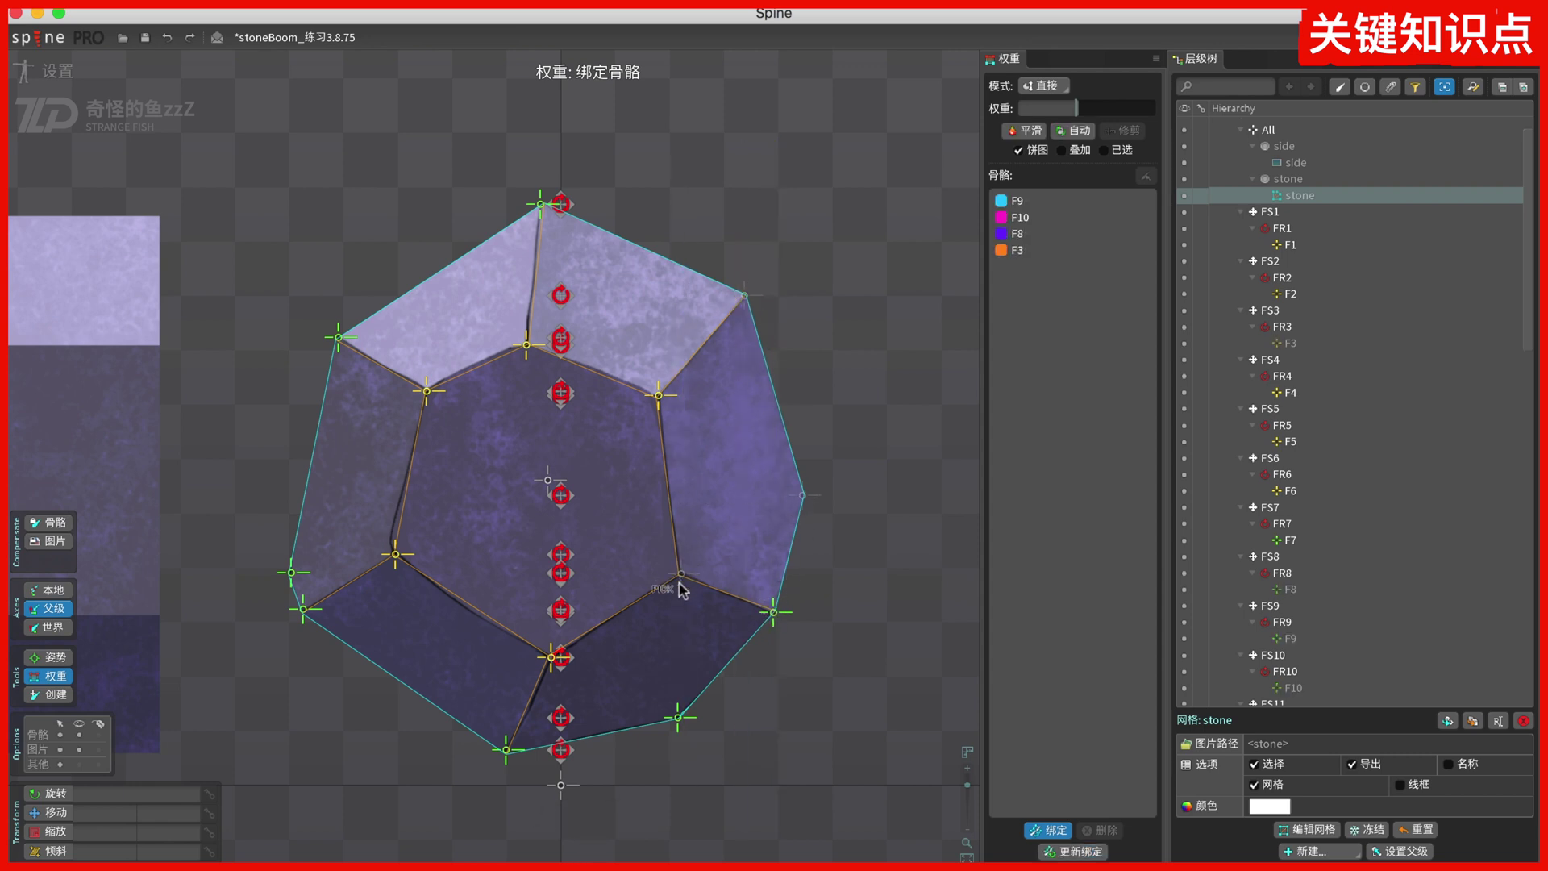
left_click(677, 717)
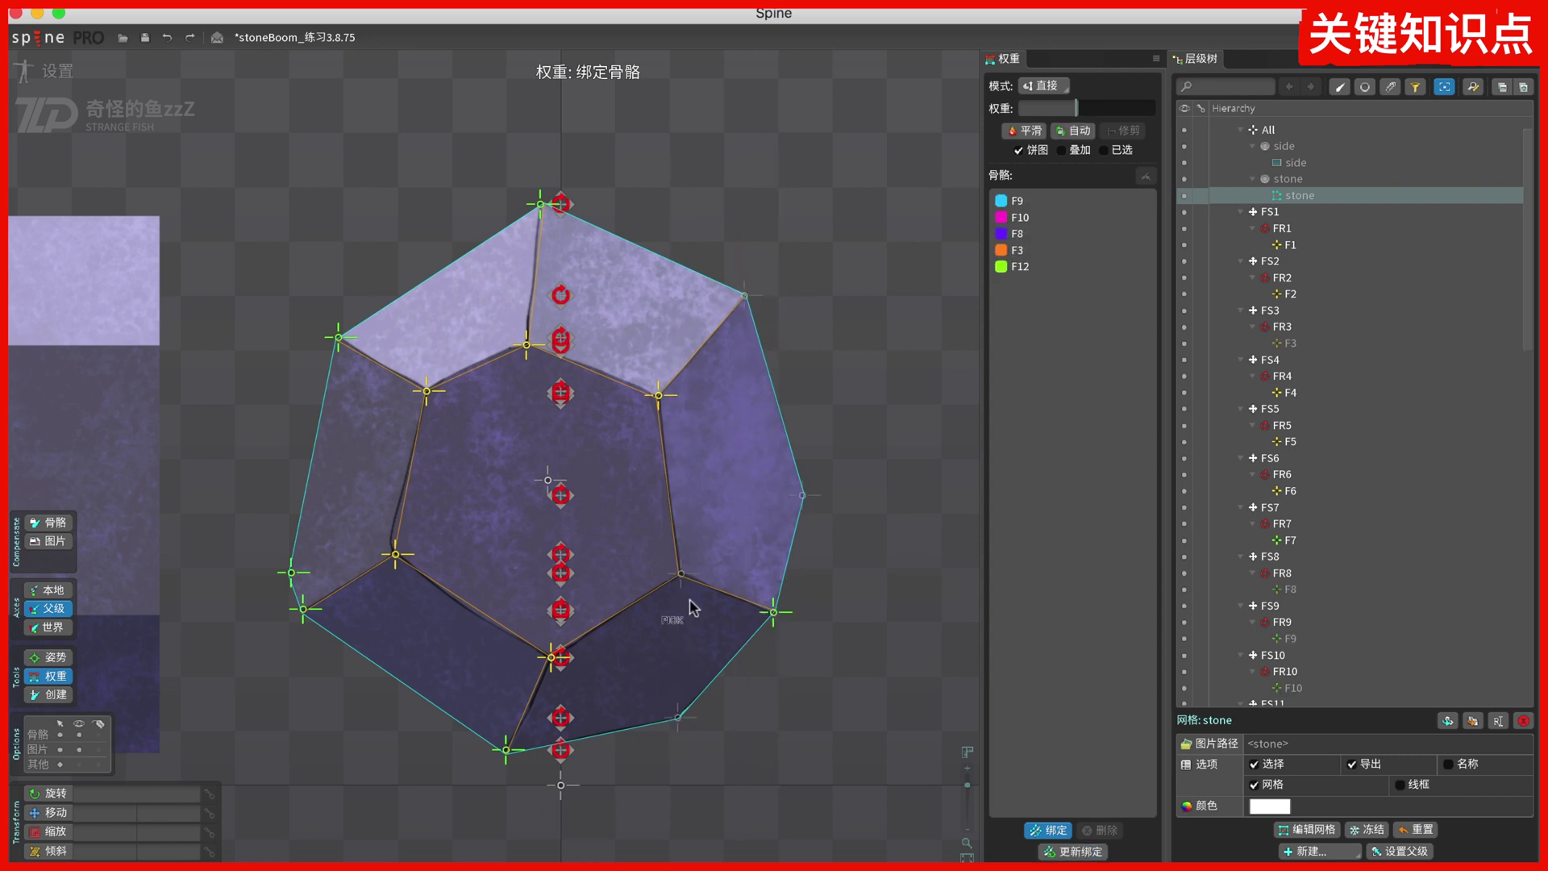
- Add F2, F4, F7, F1, F13, F6, F5, F16, F14 and F15 to the stone mesh binding and finish binding
left_click(550, 659)
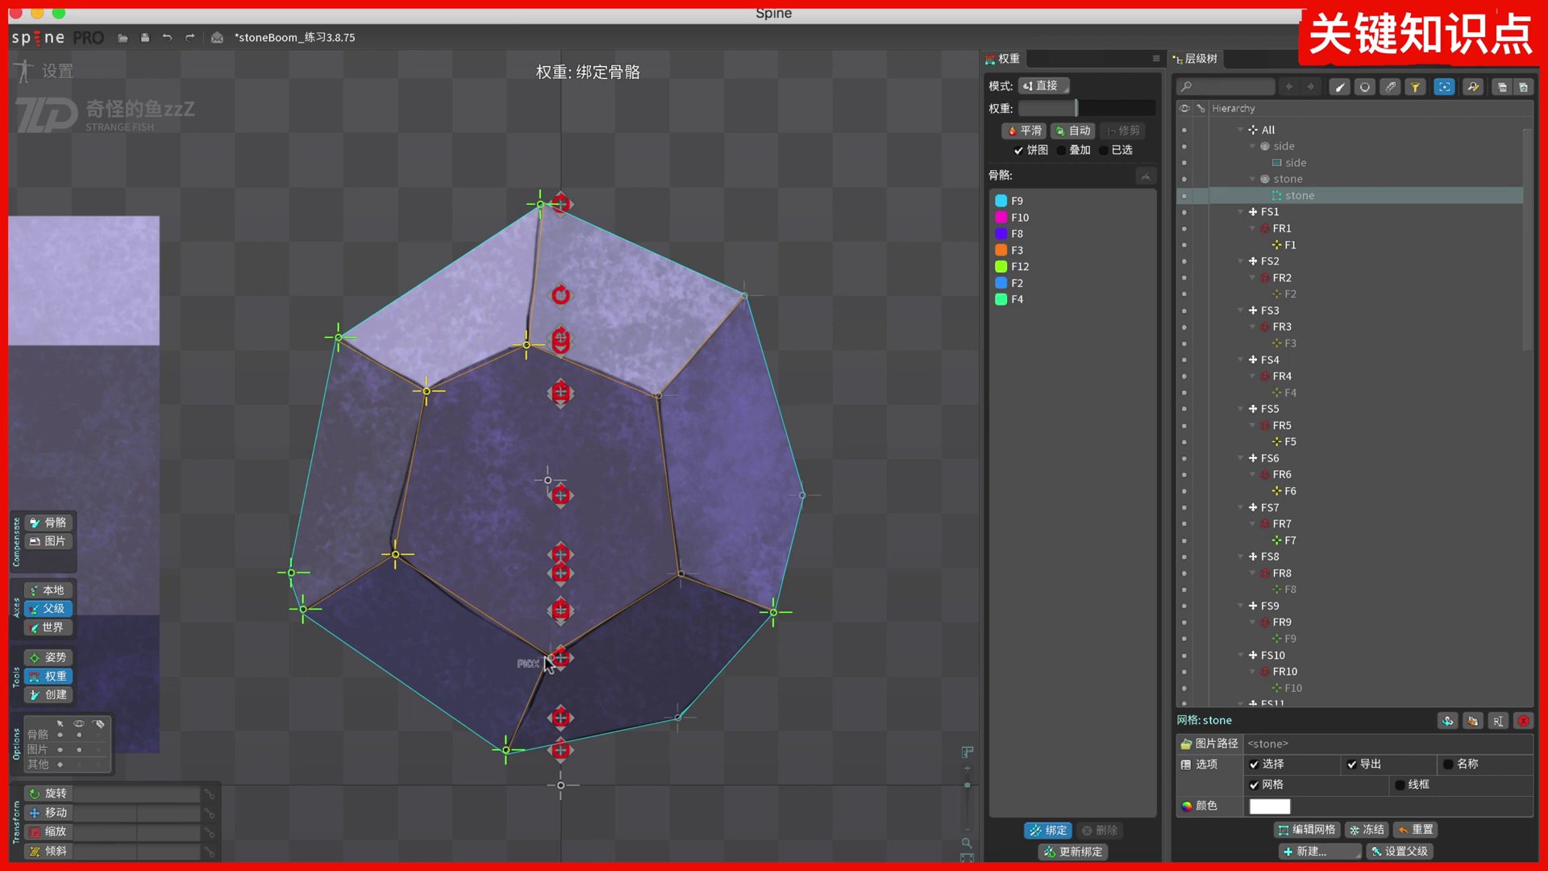
left_click(506, 750)
left_click(428, 391)
left_click(395, 554)
left_click(339, 338)
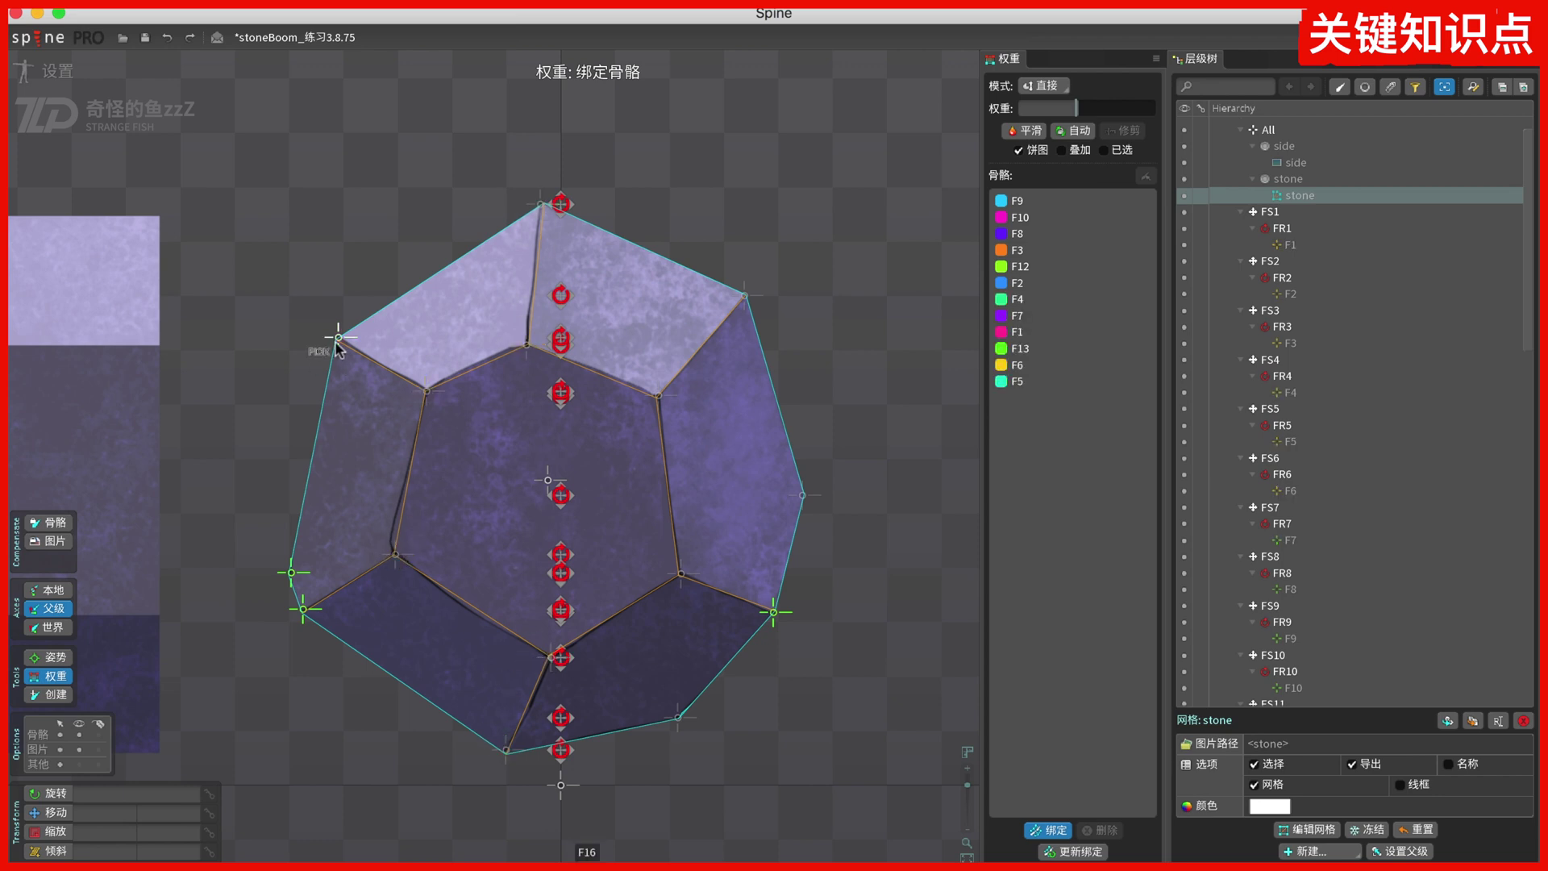
left_click(339, 338)
left_click(303, 609)
left_click(291, 573)
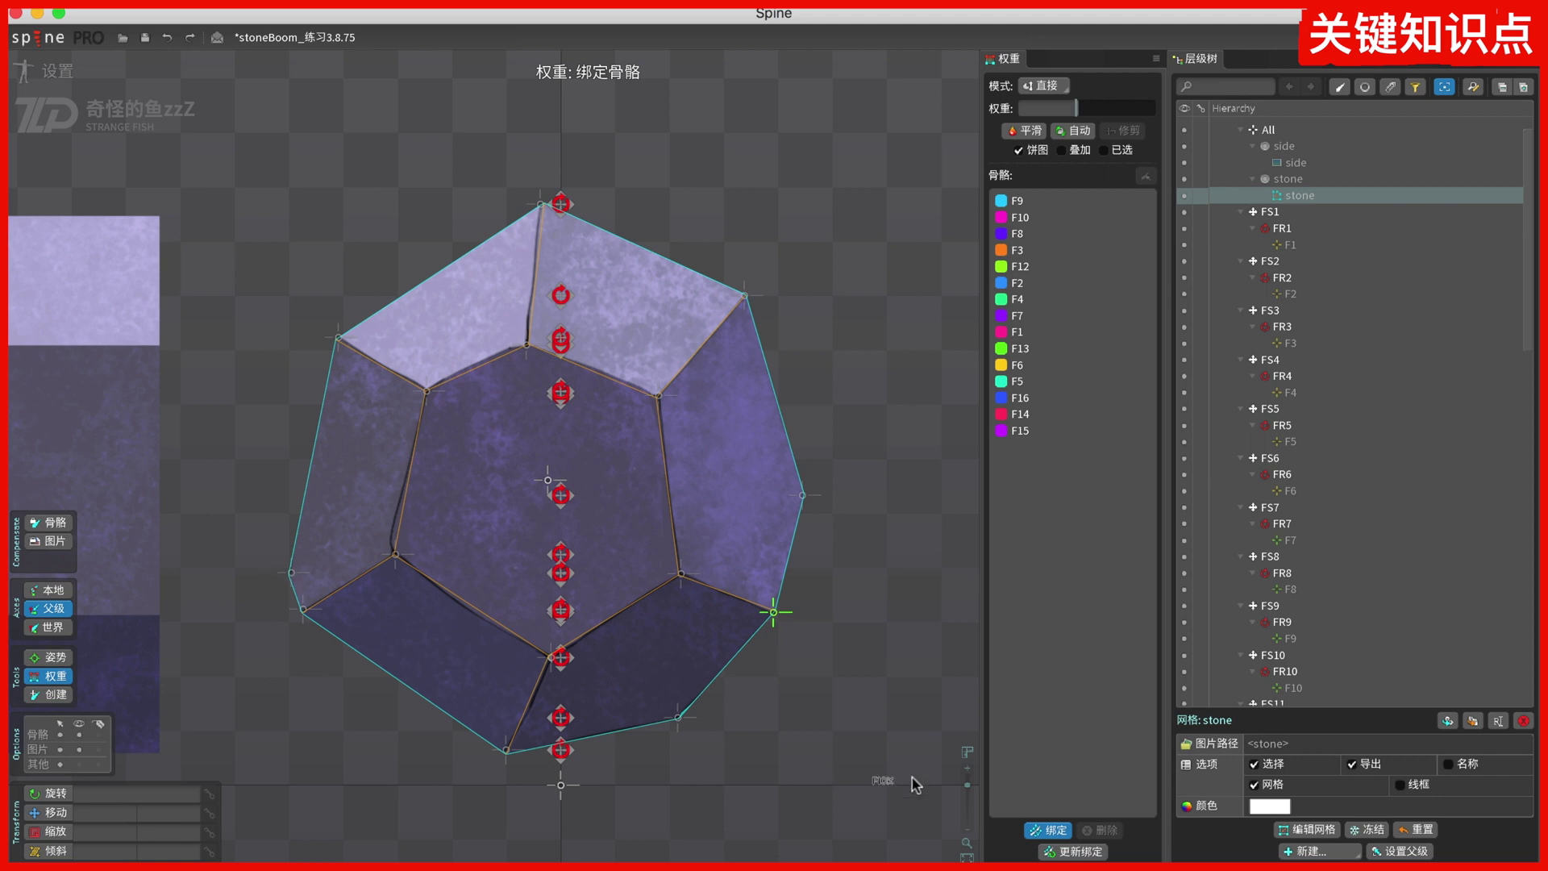
left_click(1046, 831)
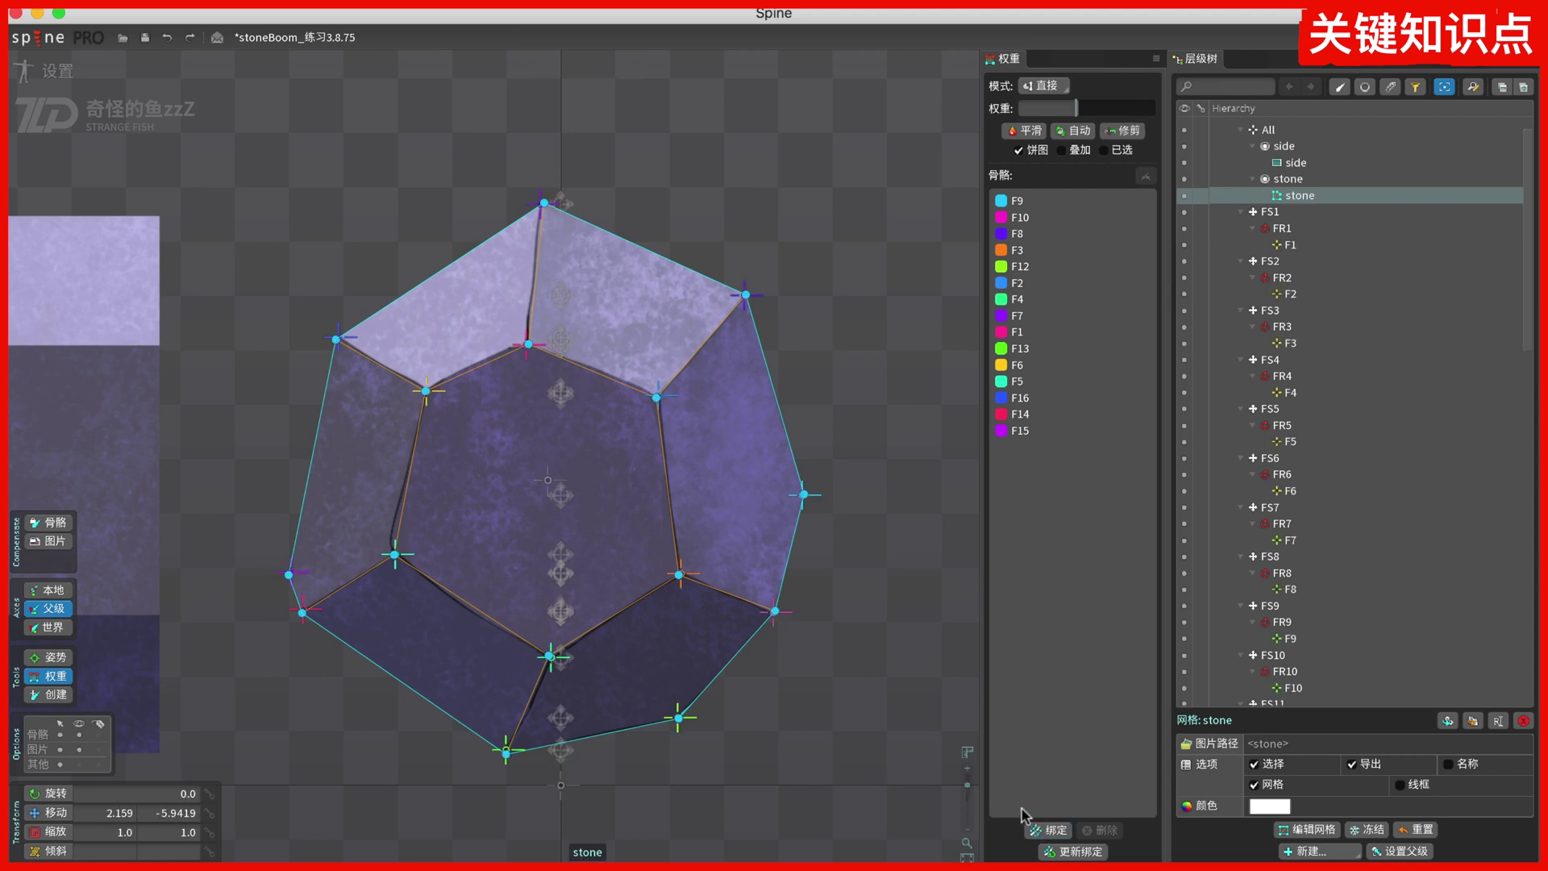
- Weight the three right-side outer vertices 100% to their matching bones F9, F10 and F8
left_click(804, 496)
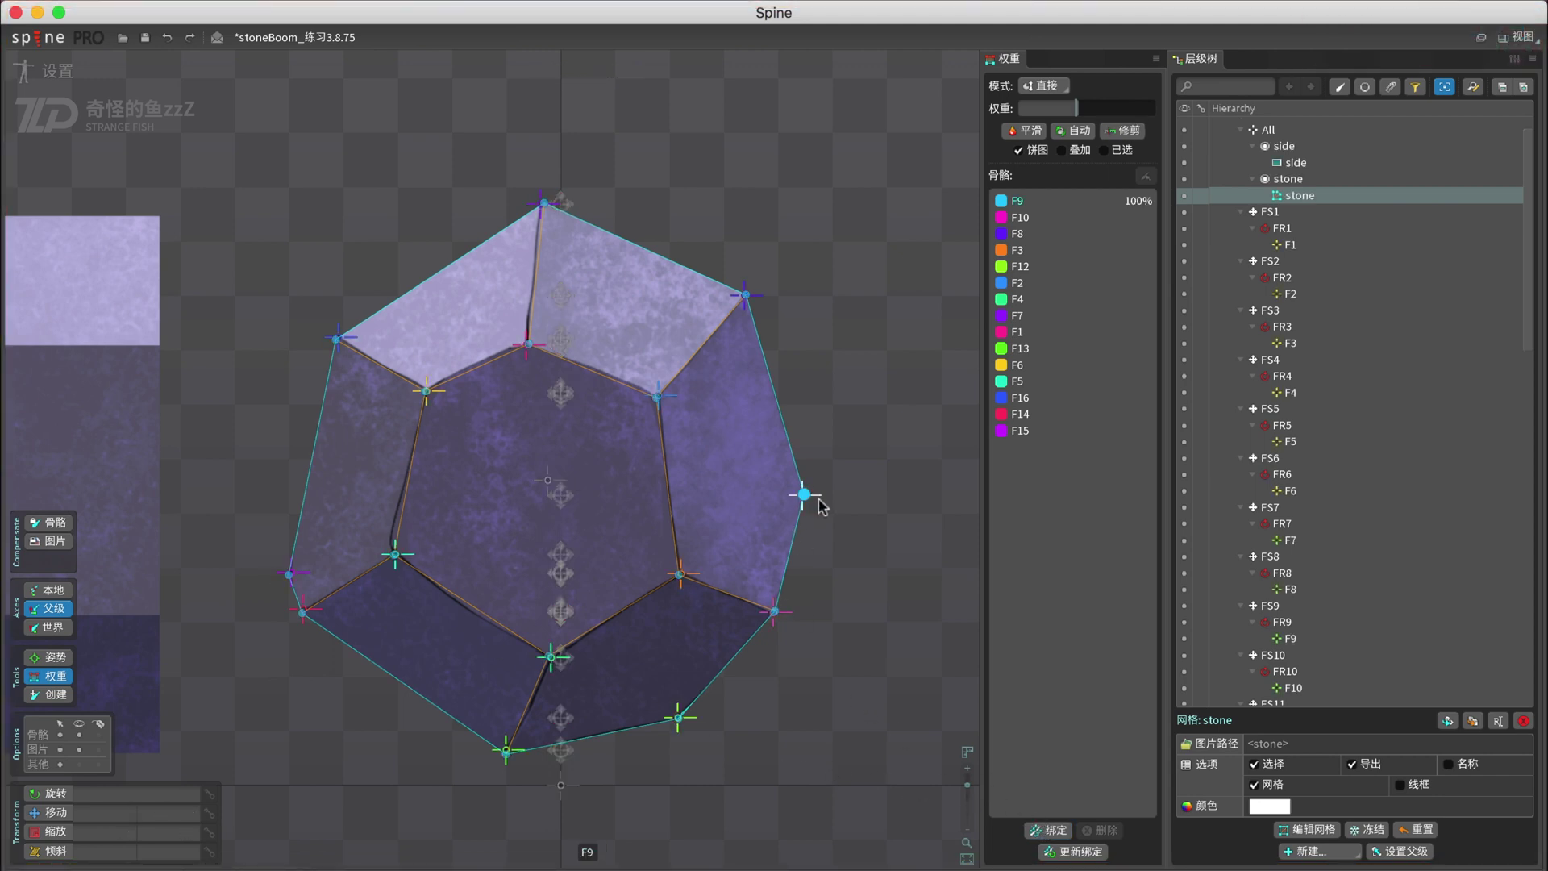
left_click(774, 611)
left_click(746, 296)
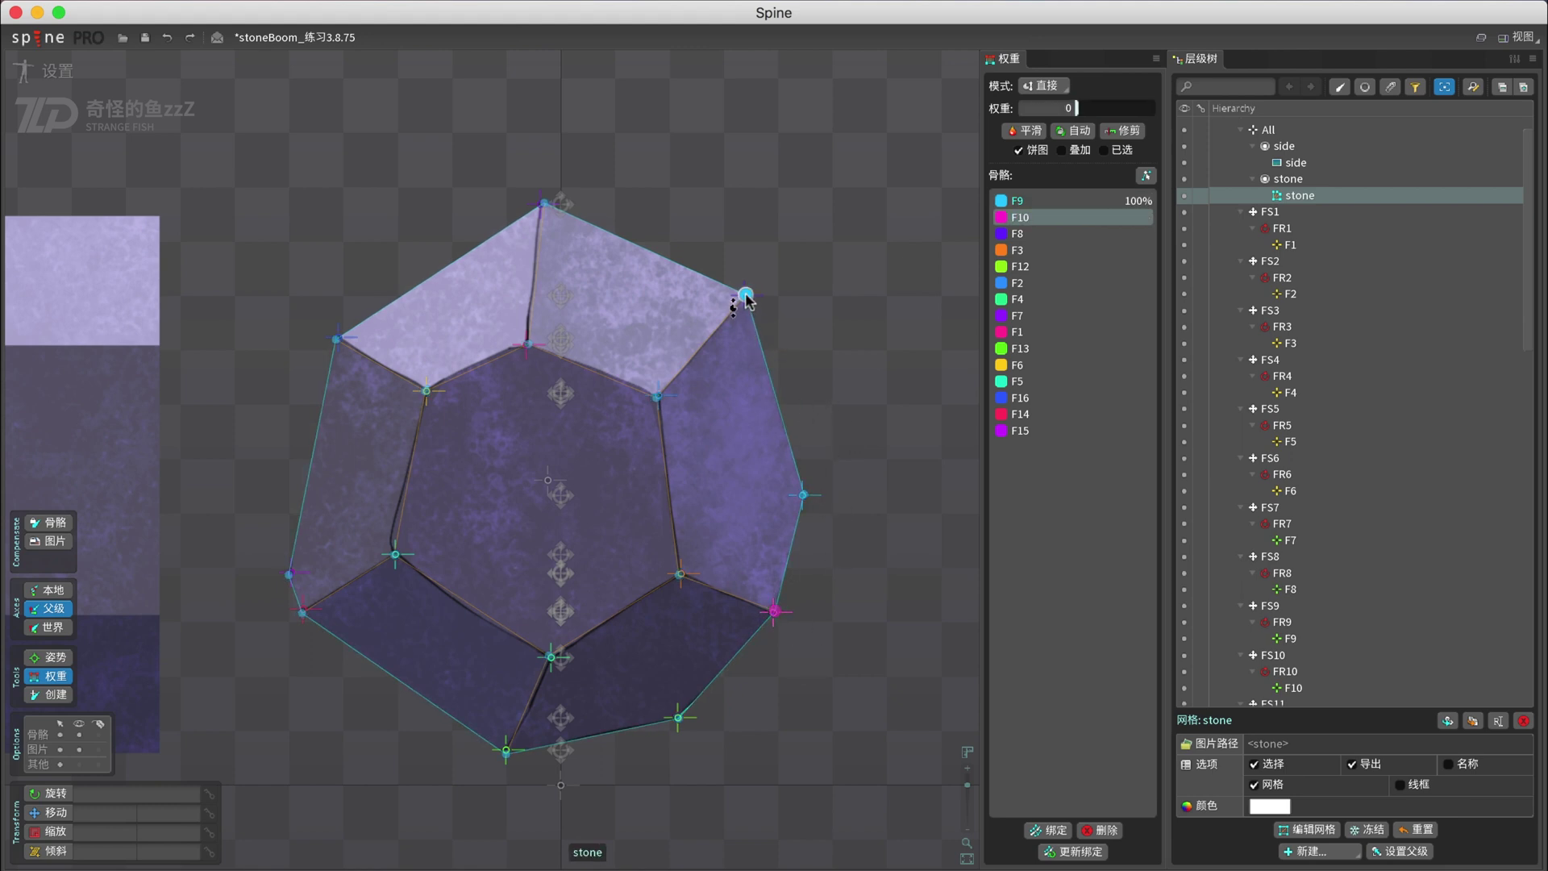
left_click(758, 296)
left_click_drag(808, 329, 804, 197)
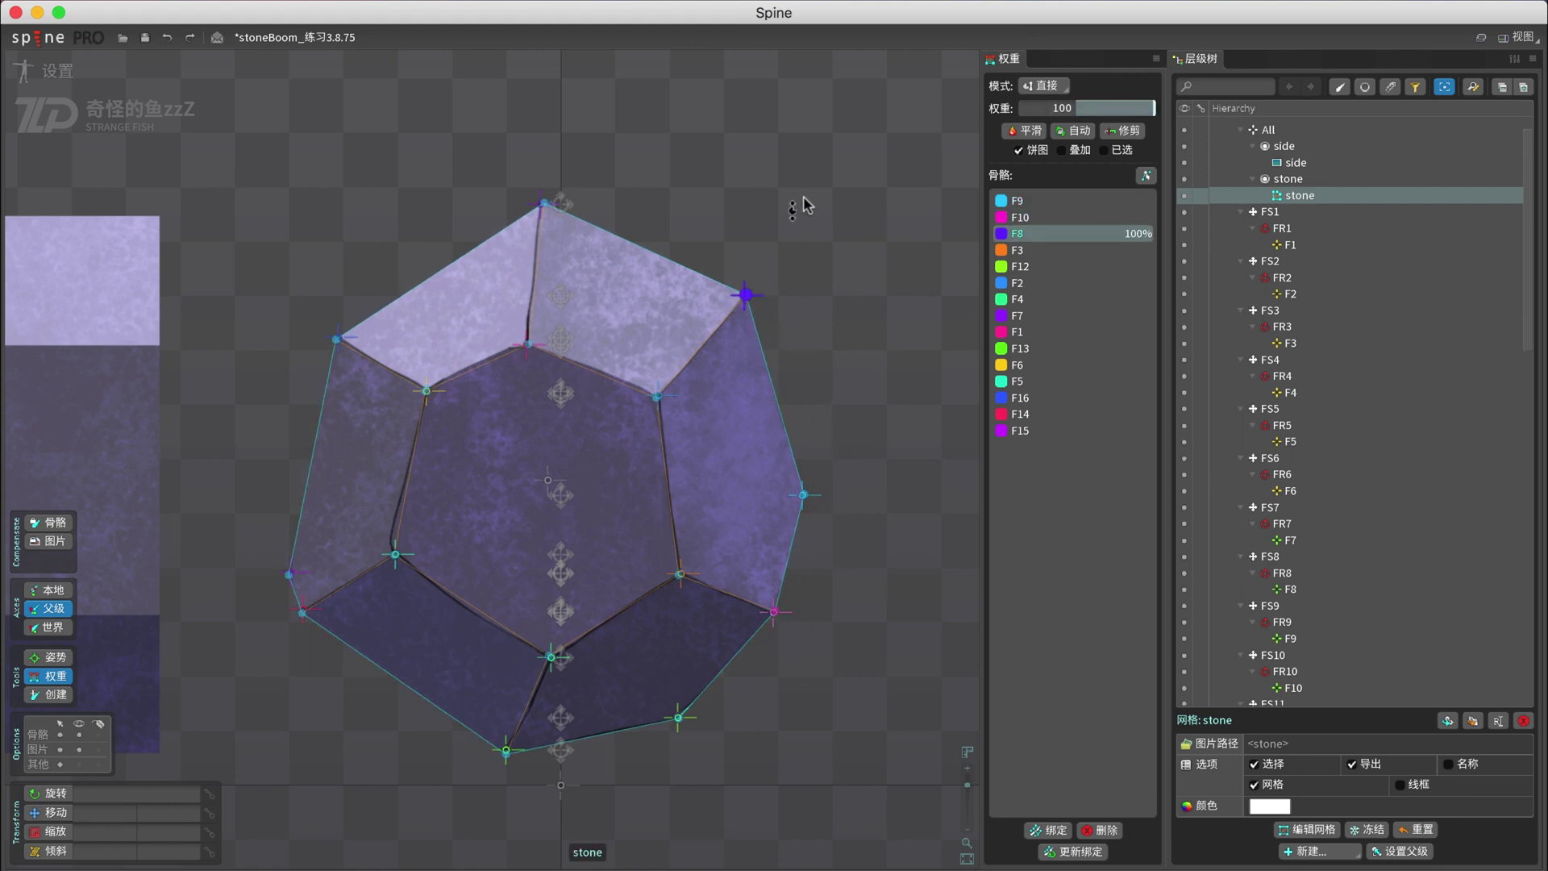
- Weight the vertices located at F3, F12, F2 and F4 fully to those matching bones
left_click(678, 575)
left_click(679, 718)
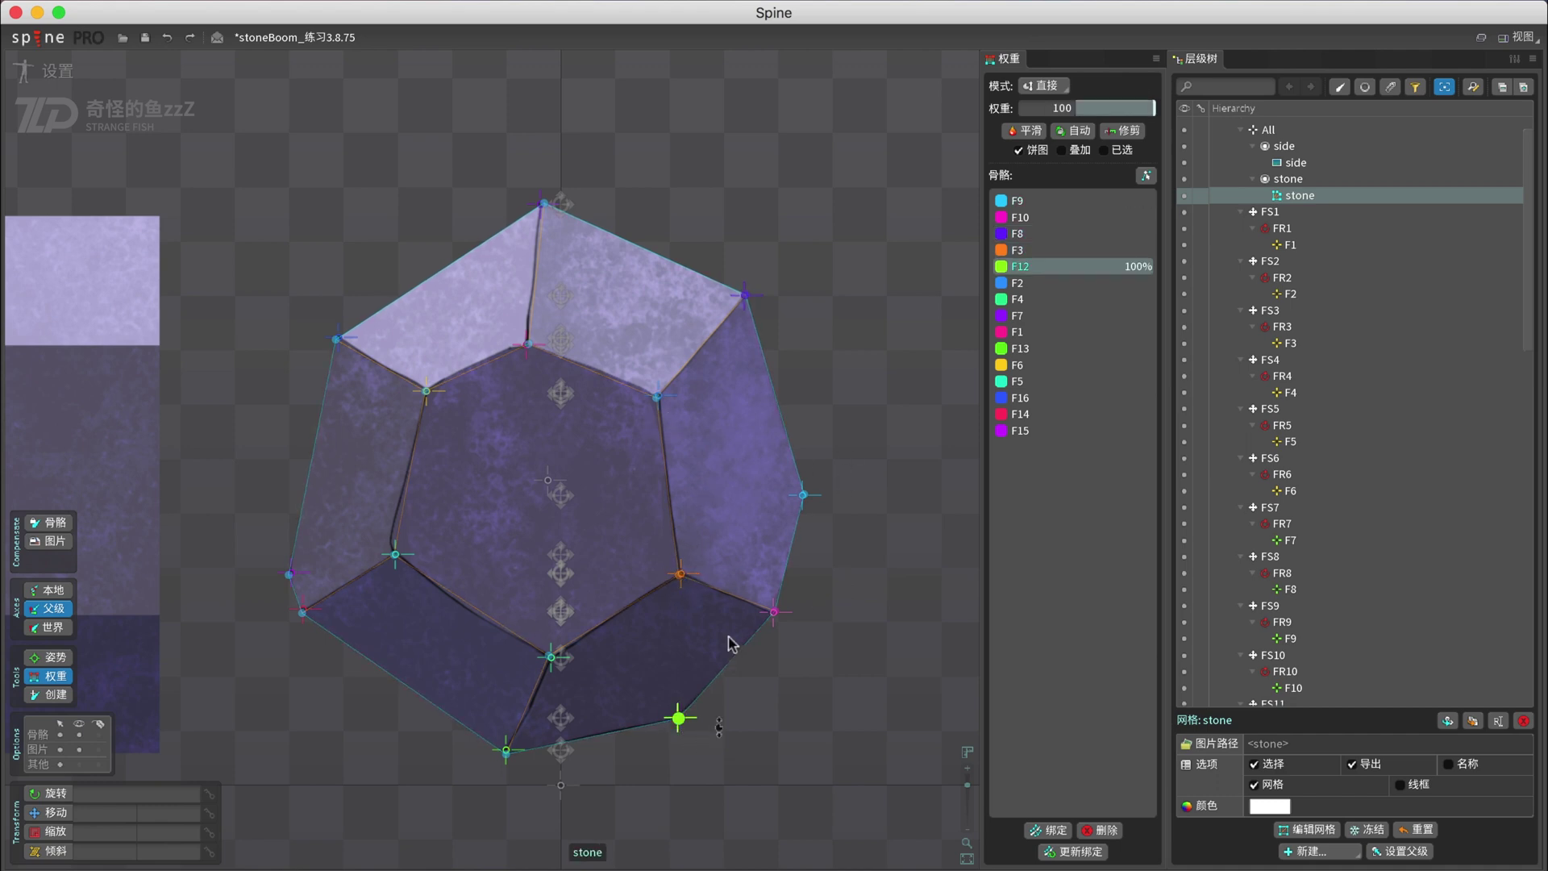
left_click(657, 398)
left_click(551, 655)
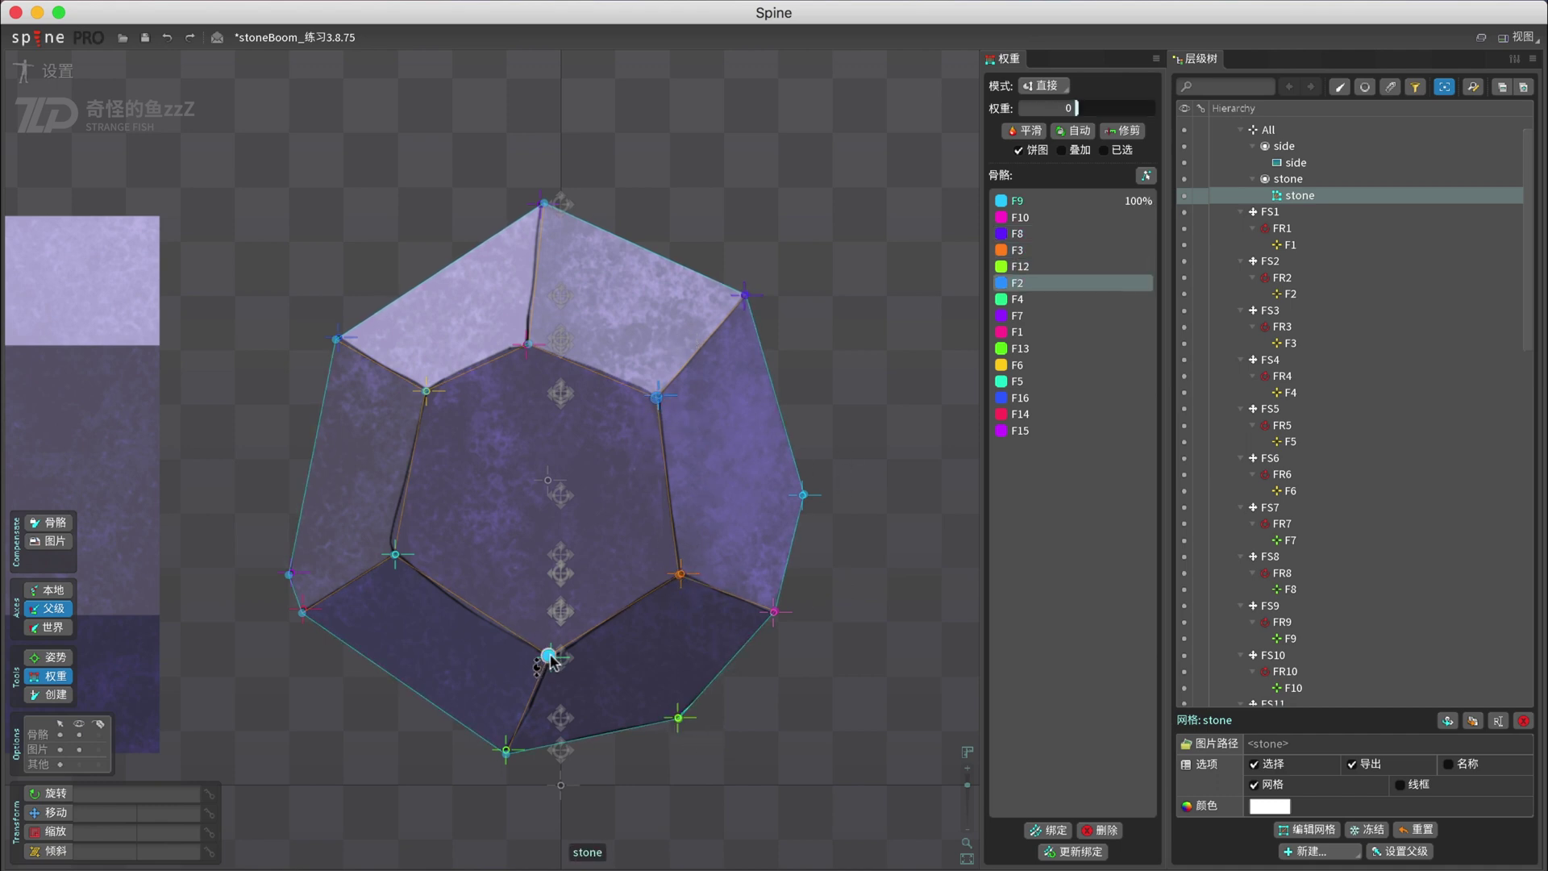
- Weight the remaining stone mesh vertices fully to their matching bones F1, F7, F13, F6, F5, F14, F15 and F16
left_click(528, 344)
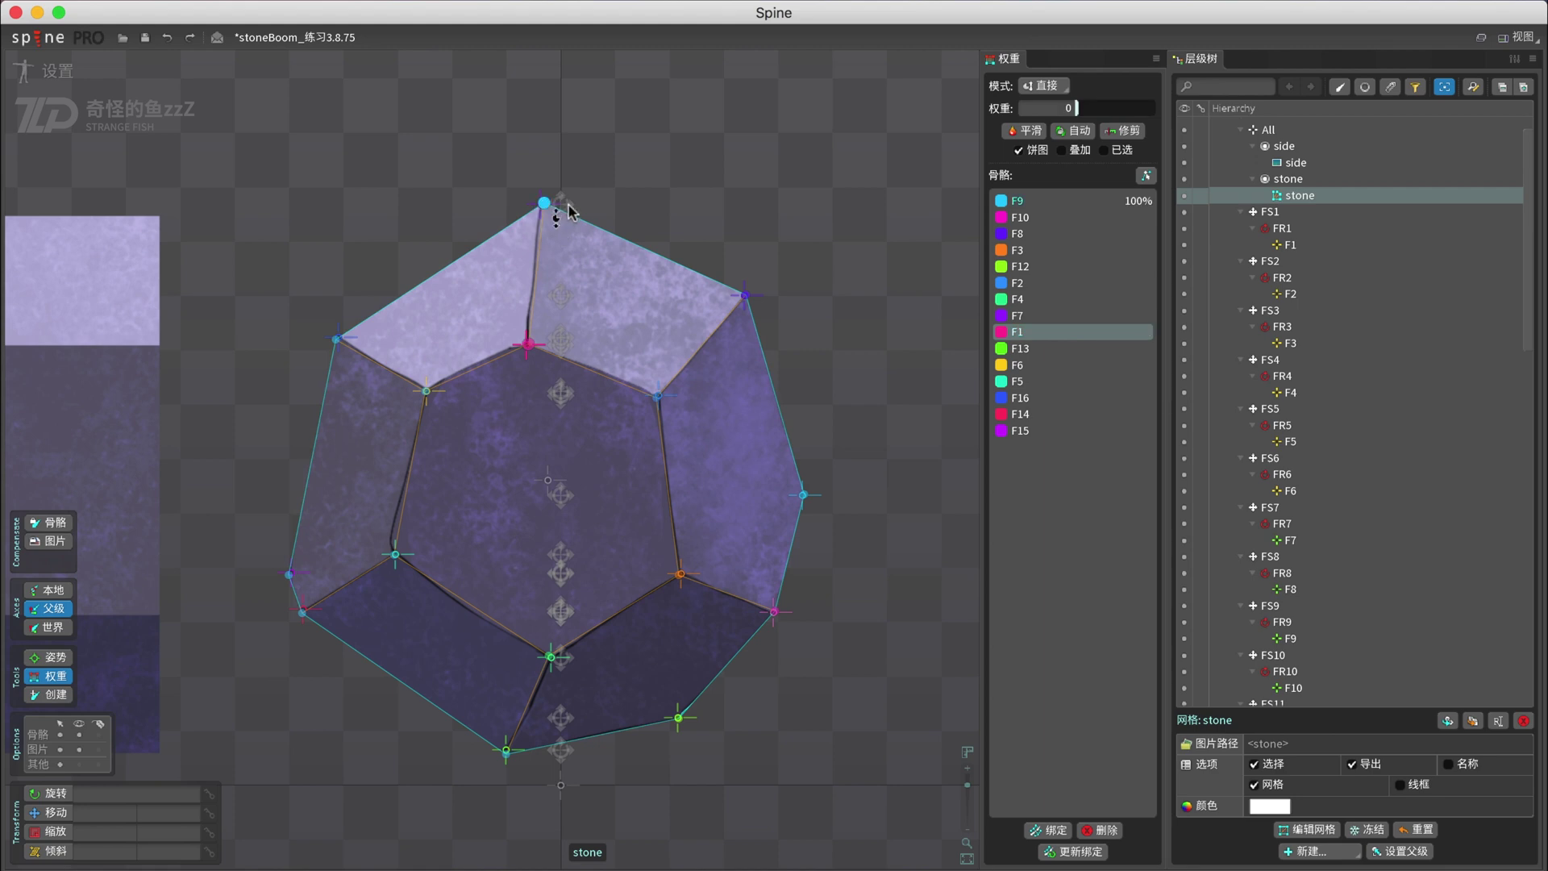
left_click(544, 203)
left_click(506, 751)
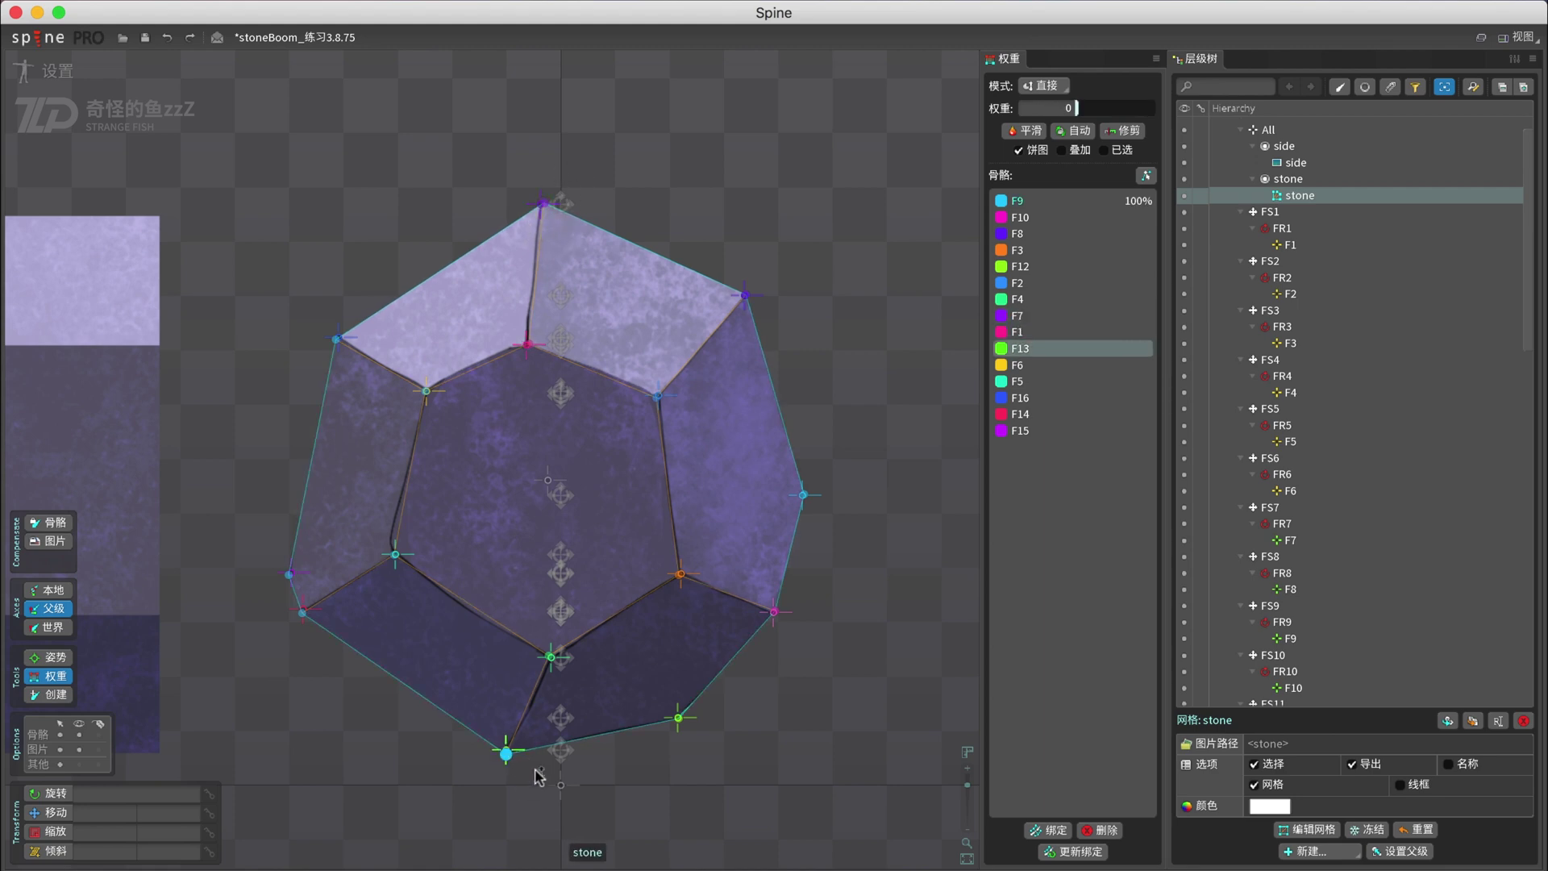
left_click(424, 392)
left_click(395, 555)
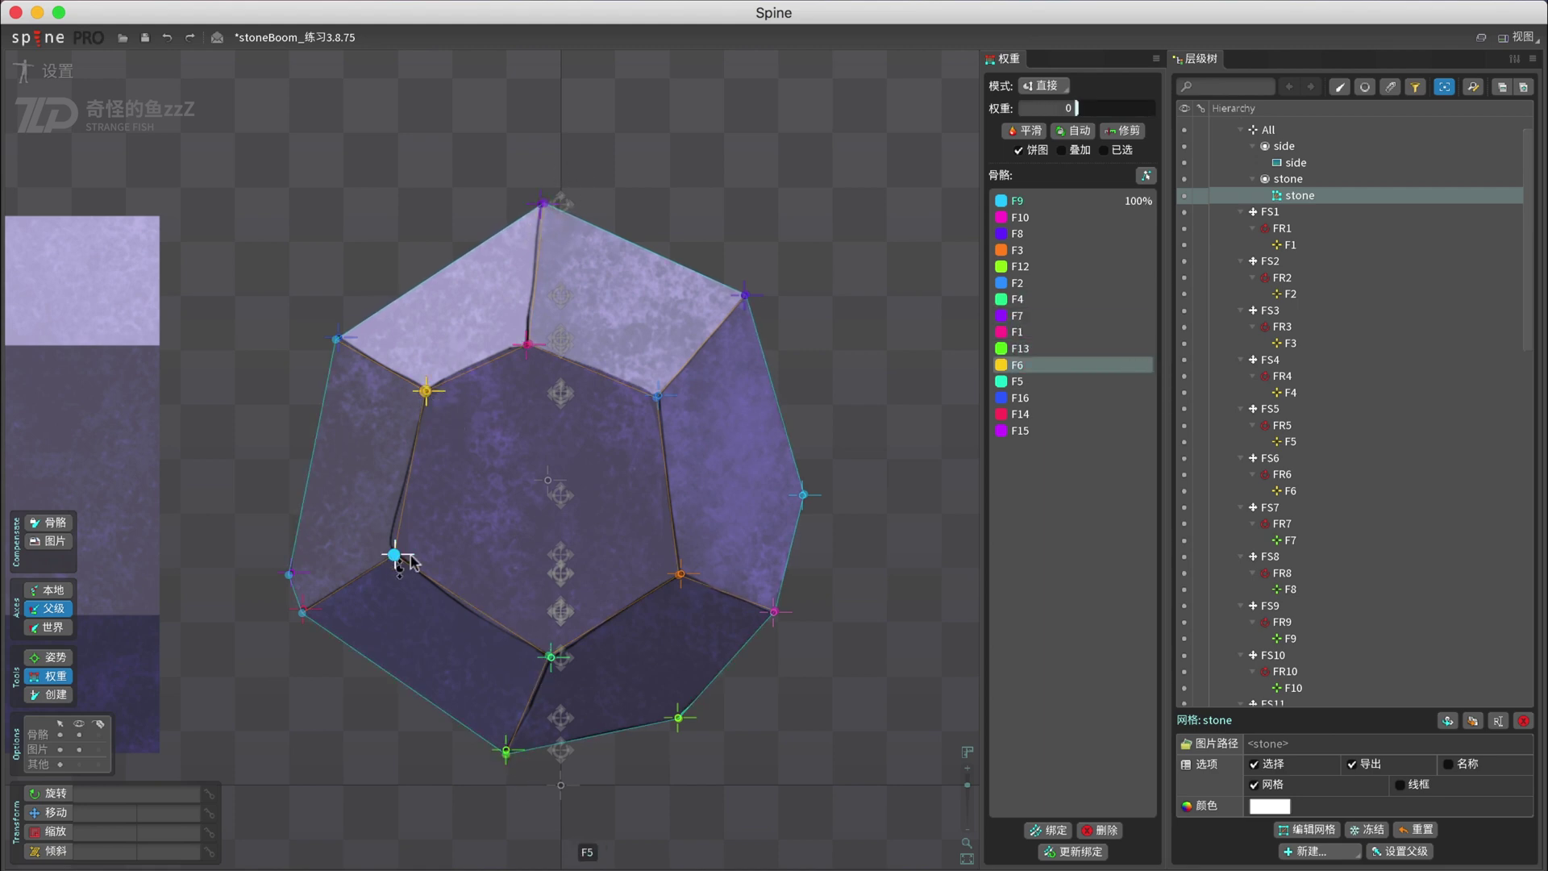
left_click(303, 611)
left_click(288, 574)
left_click(336, 338)
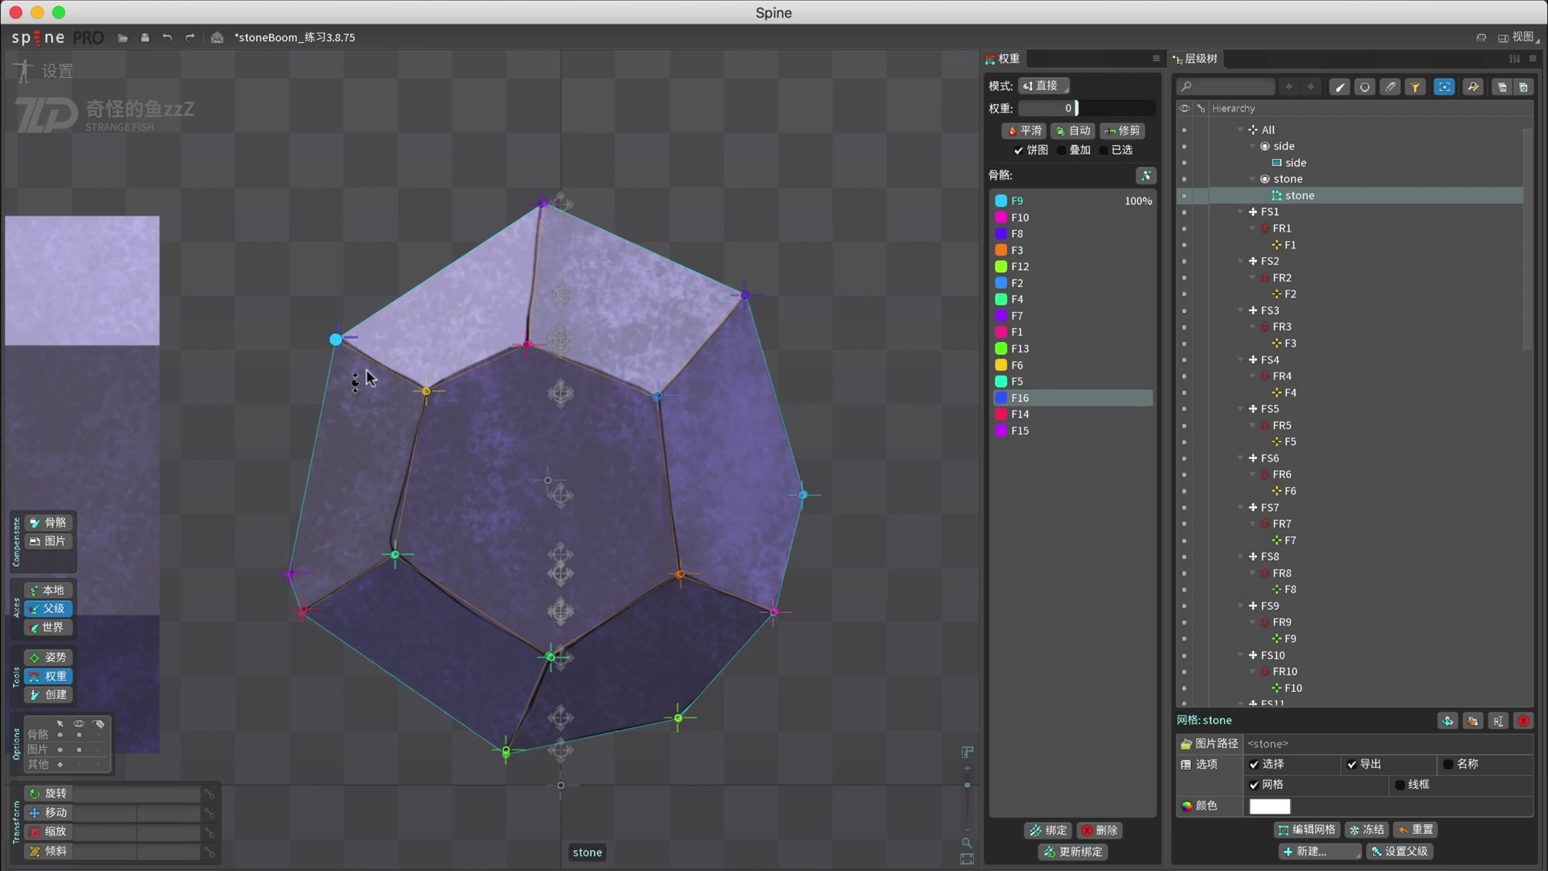
- Select all scale bones FS1 through FS16 and set their Y scale to 0.01
left_click(1287, 212)
left_click(1291, 261, "super")
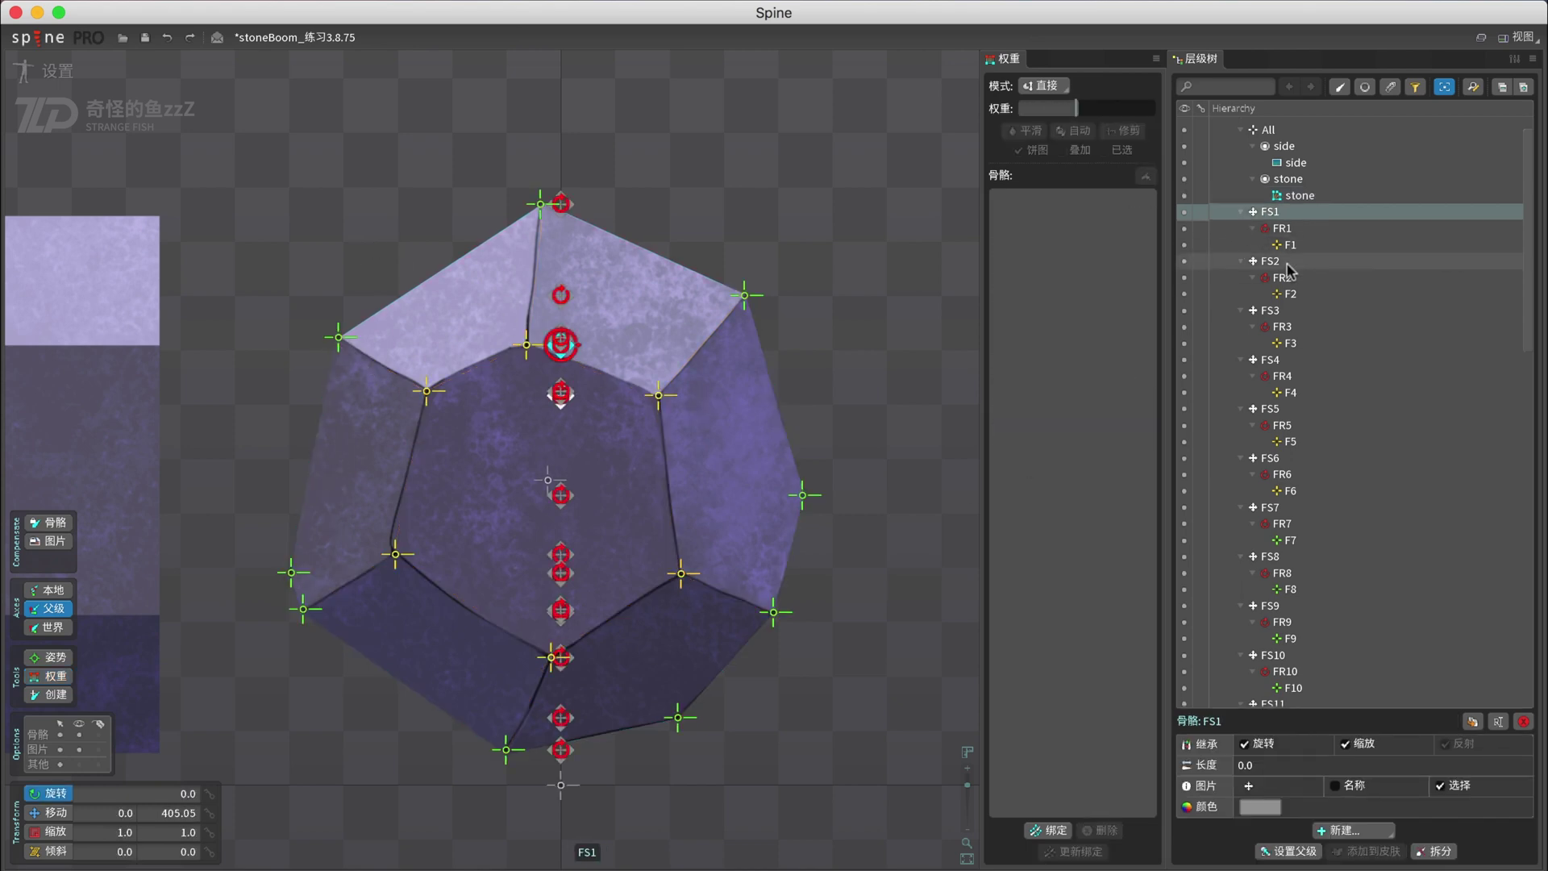
left_click(1292, 311, "super")
left_click(1295, 359, "super")
left_click(1298, 409, "super")
left_click(1300, 458, "super")
left_click(1303, 507, "super")
left_click(1308, 557, "super")
scroll(1307, 557, "down", 5)
left_click(1306, 339, "super")
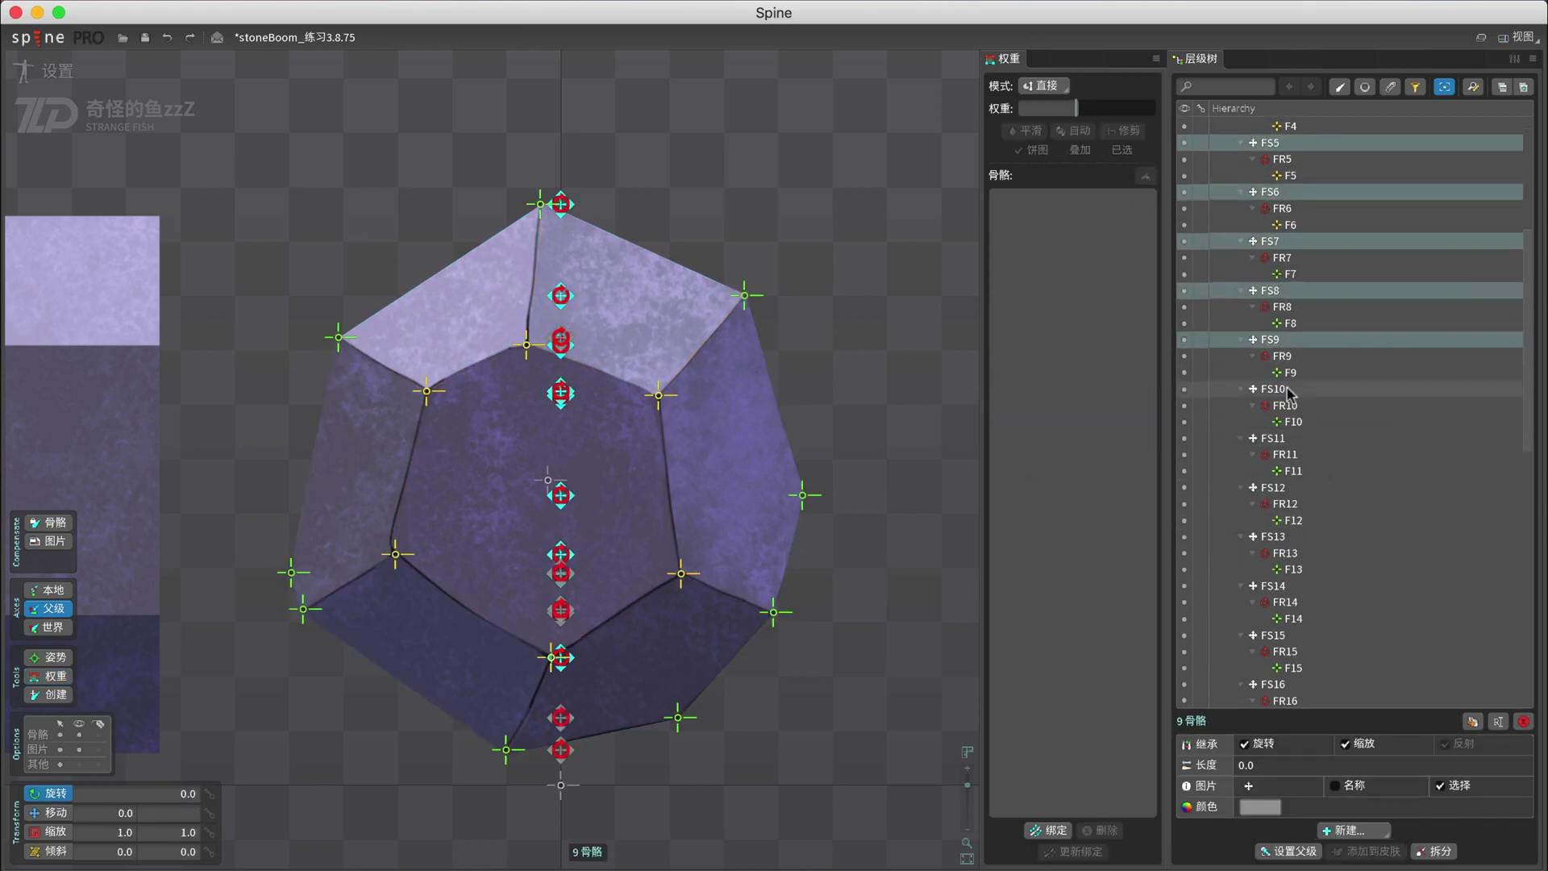
left_click(1304, 388, "super")
left_click(1302, 438, "super")
left_click(1299, 487, "super")
left_click(1297, 536, "super")
left_click(1294, 585, "super")
left_click(1292, 635, "super")
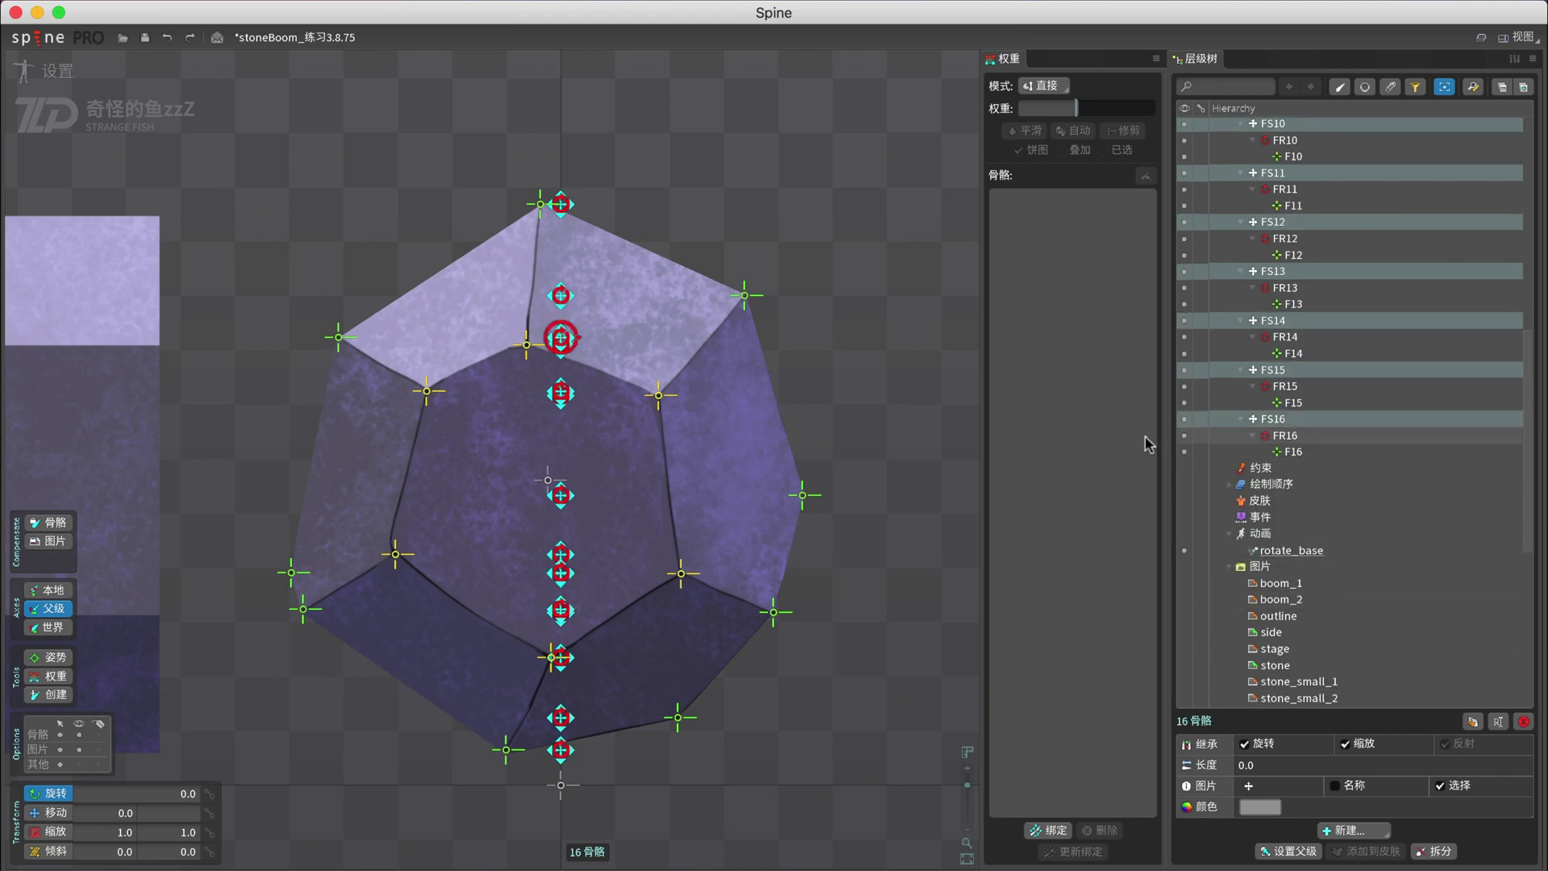
left_click(53, 629)
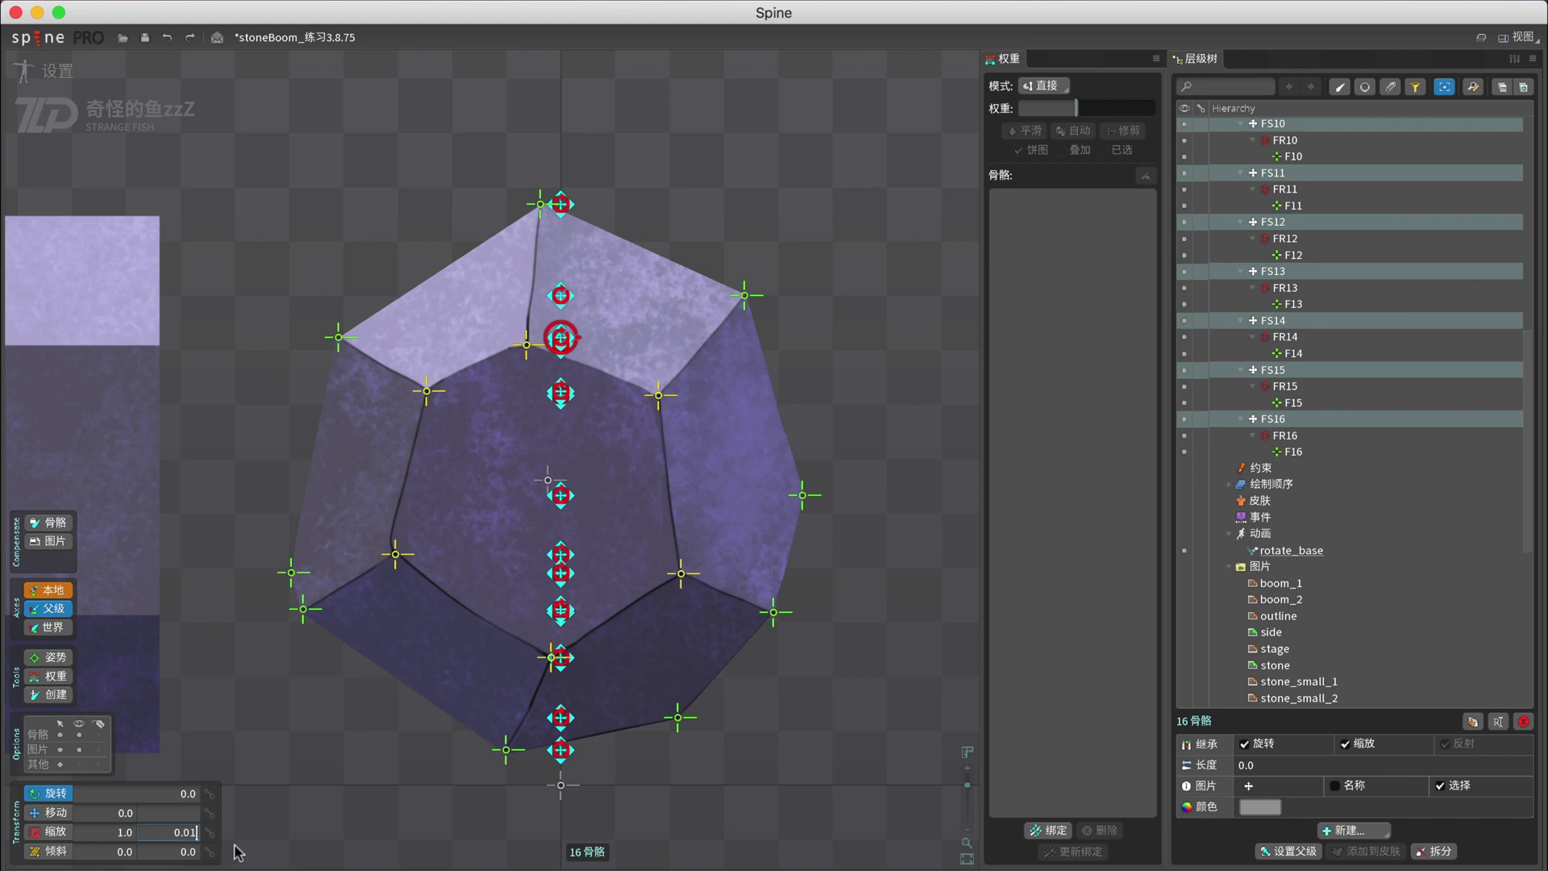
key("Return")
- Select all rotation bones FR1 through FR16 and store them as selection 1
scroll(1294, 278, "up", 10)
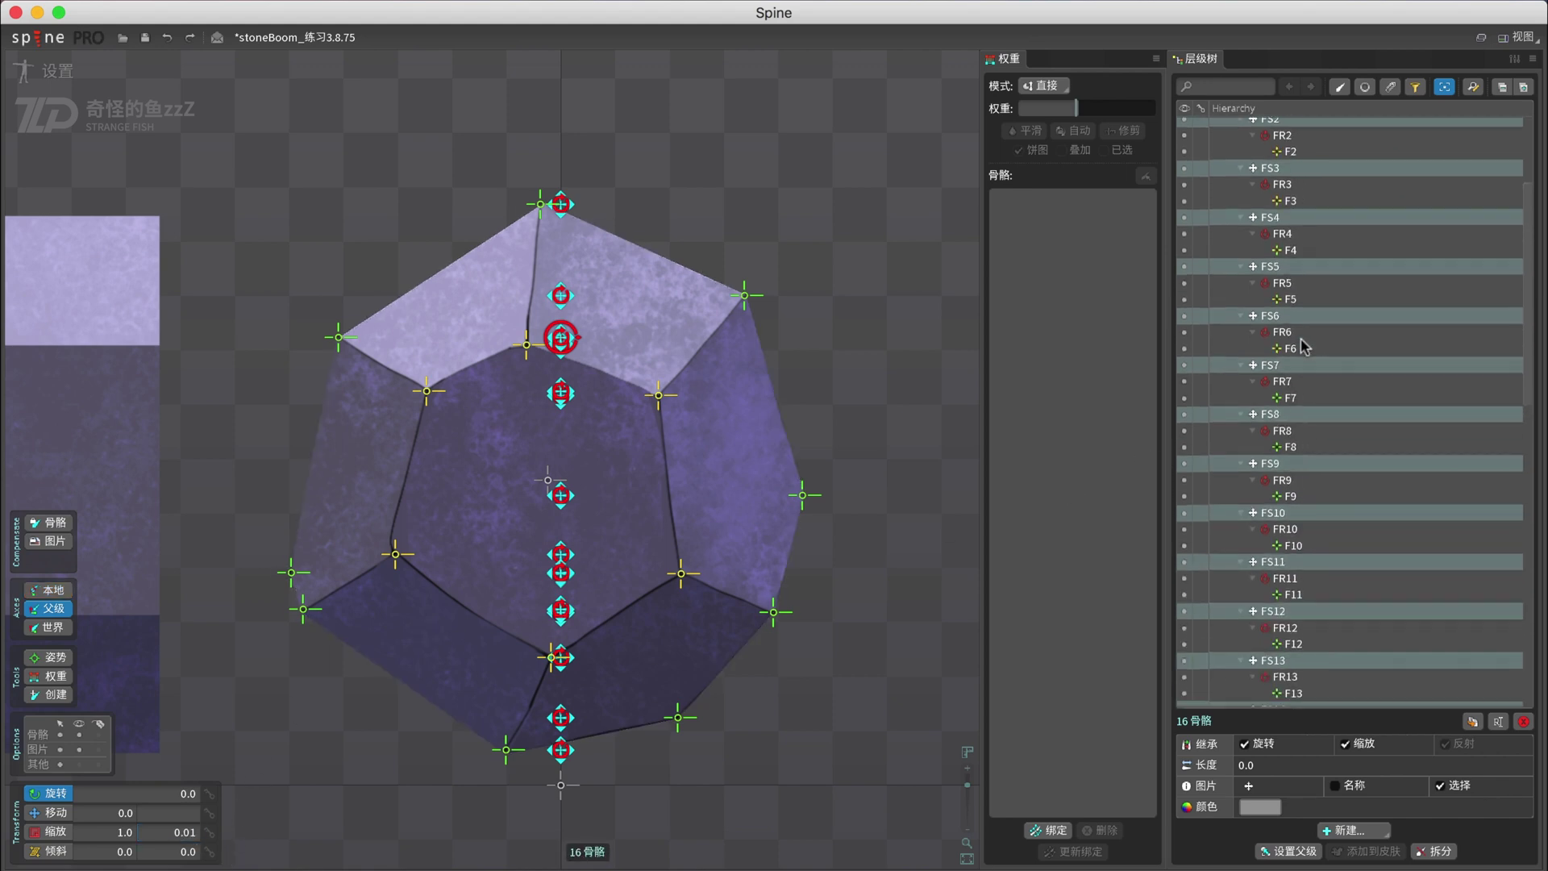
left_click(1290, 274)
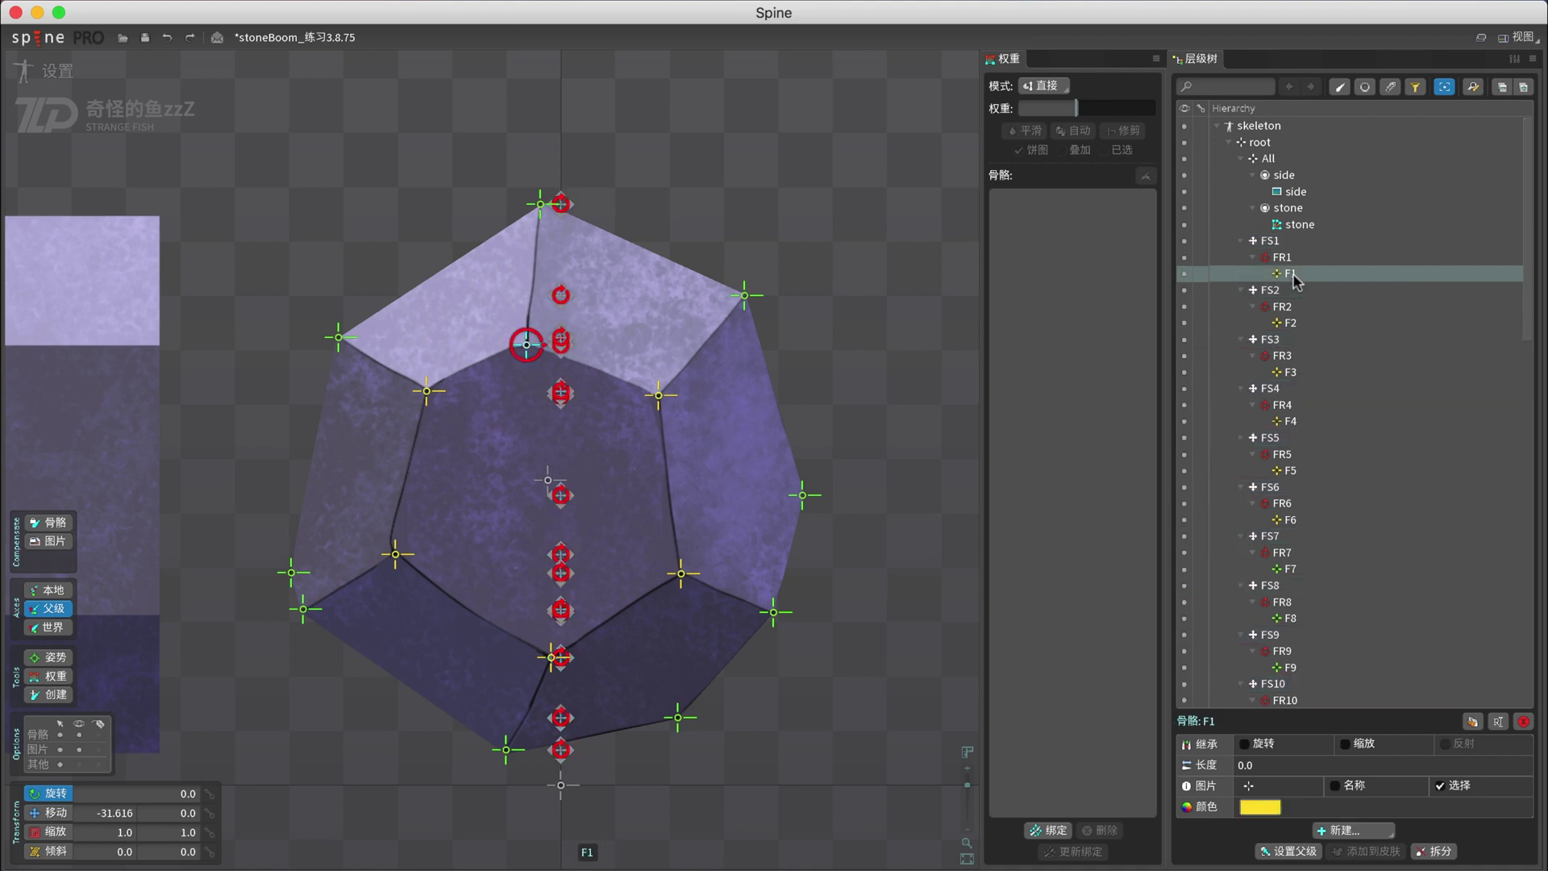
left_click(1282, 257)
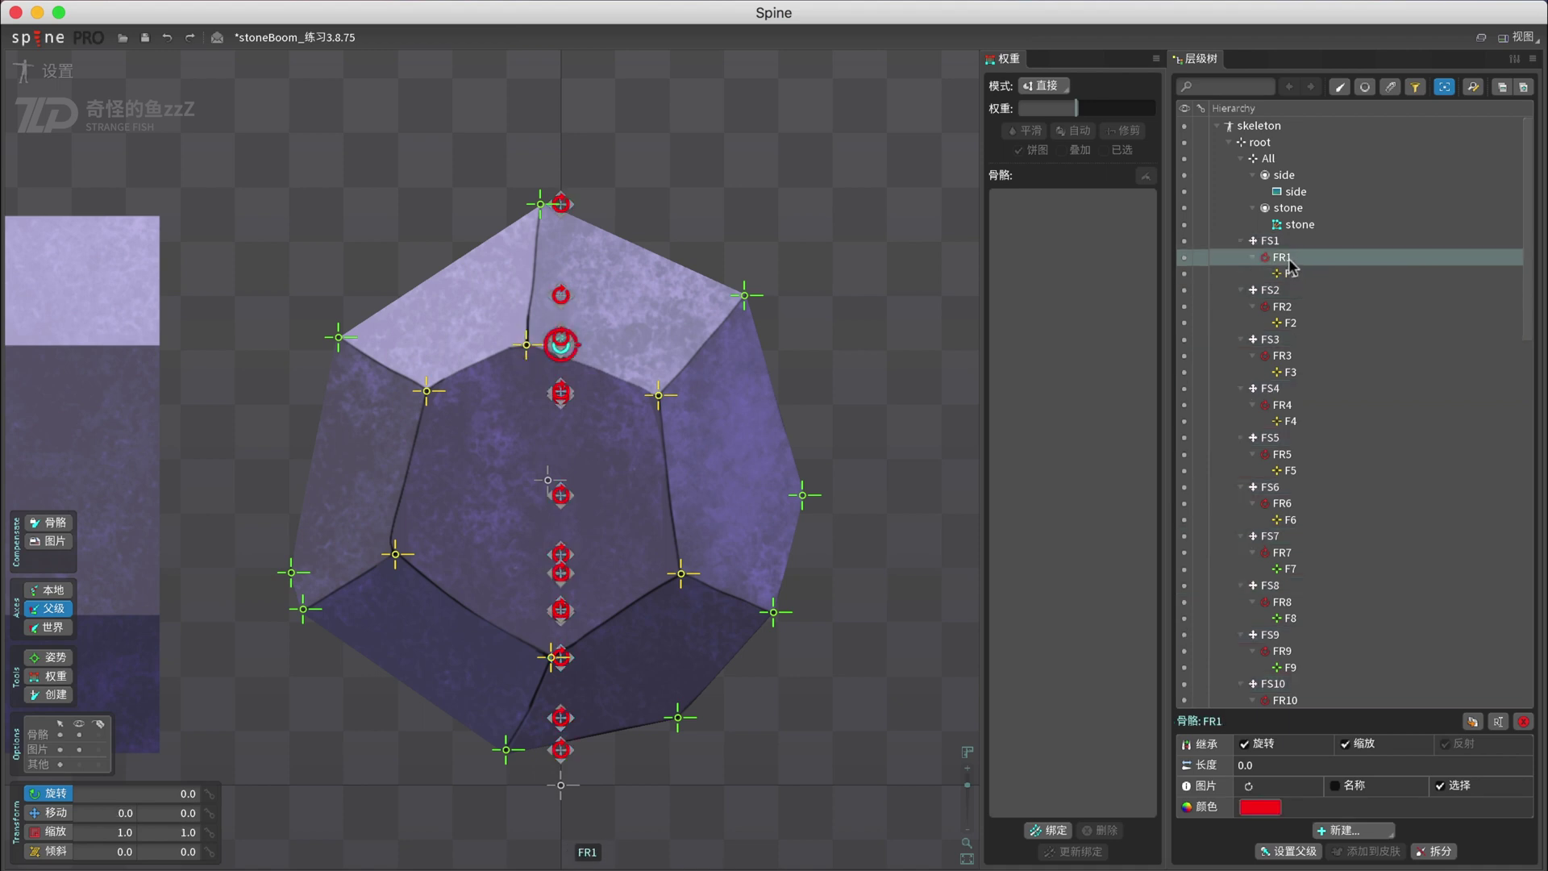
left_click(1282, 306, "ctrl")
left_click(1282, 355, "ctrl")
left_click(1283, 404, "ctrl")
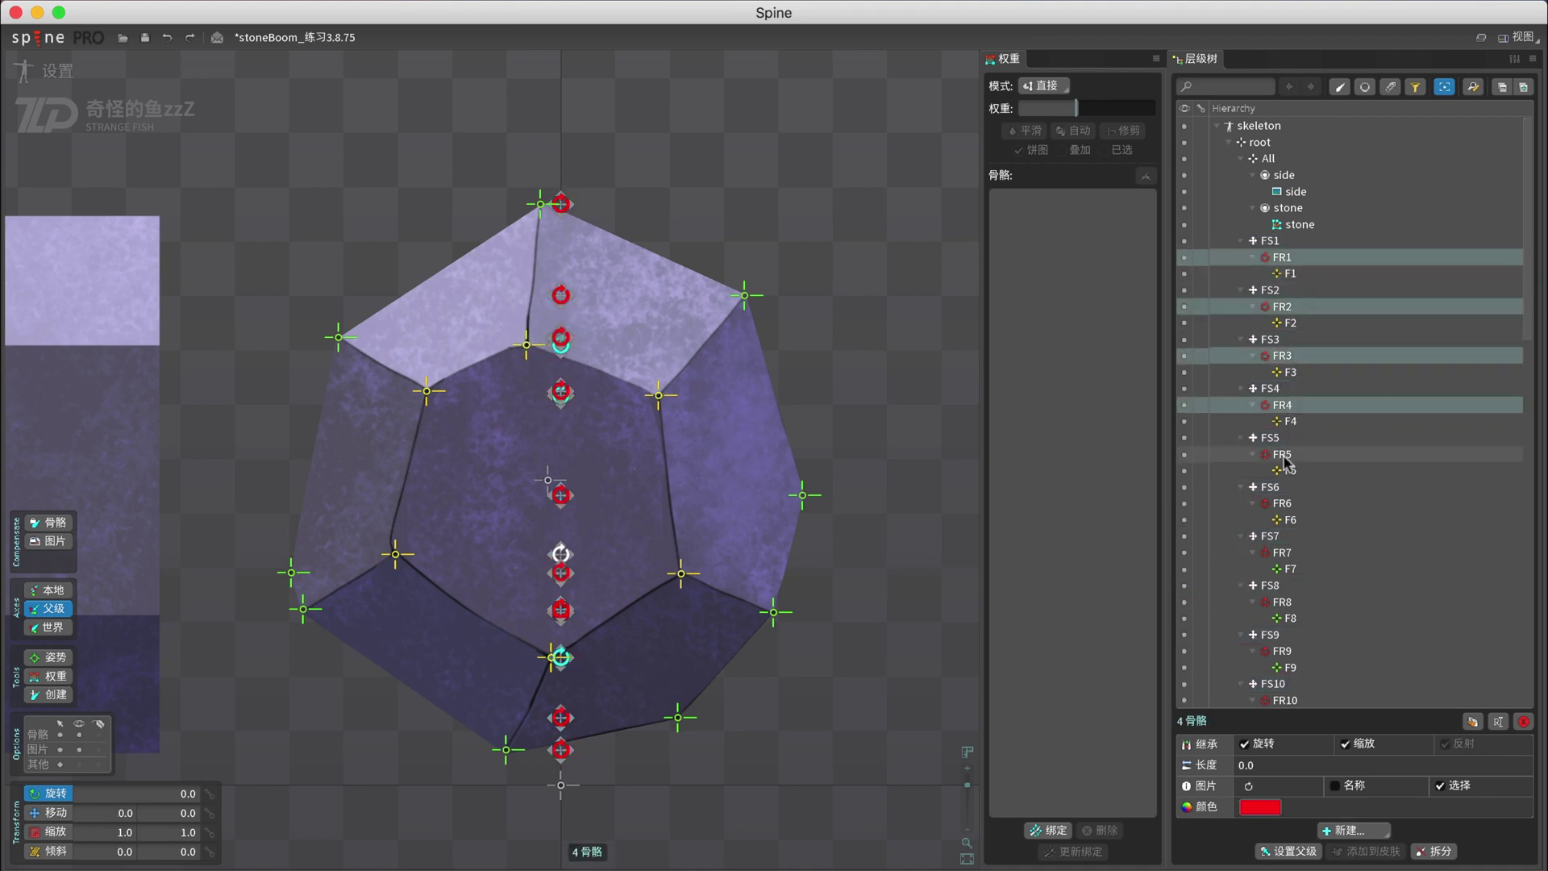
left_click(1284, 455, "ctrl")
left_click(1287, 503, "ctrl")
left_click(1294, 554, "ctrl")
scroll(1294, 554, "down", 3)
left_click(1292, 470, "ctrl")
left_click(1293, 520, "ctrl")
left_click(1293, 566, "ctrl")
scroll(1293, 556, "down", 8)
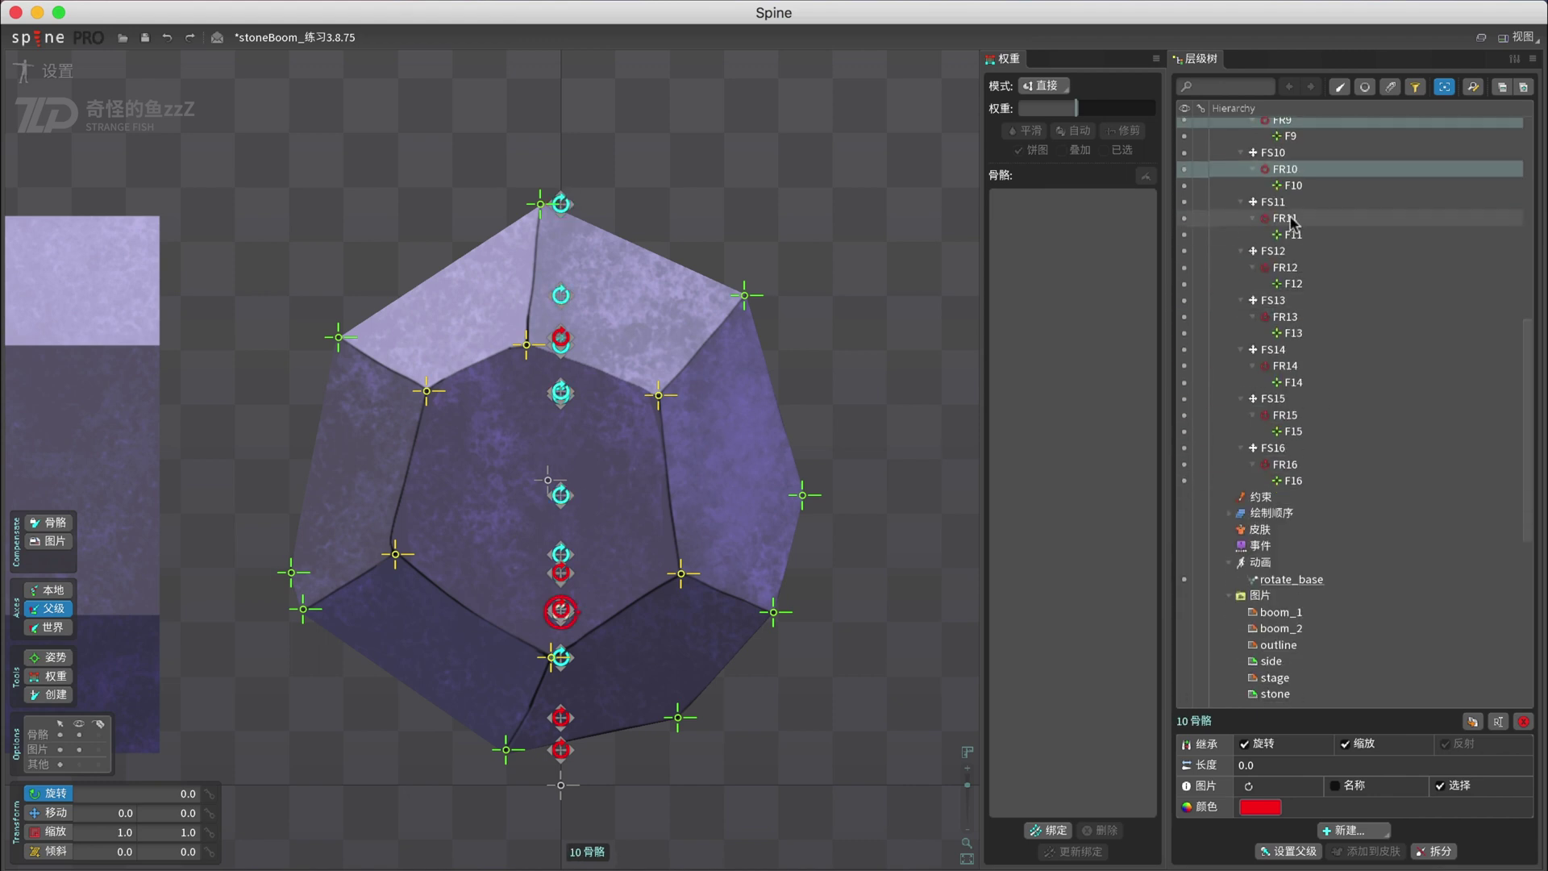
left_click(1285, 366, "ctrl")
left_click(1285, 414, "ctrl")
left_click(1285, 464, "ctrl")
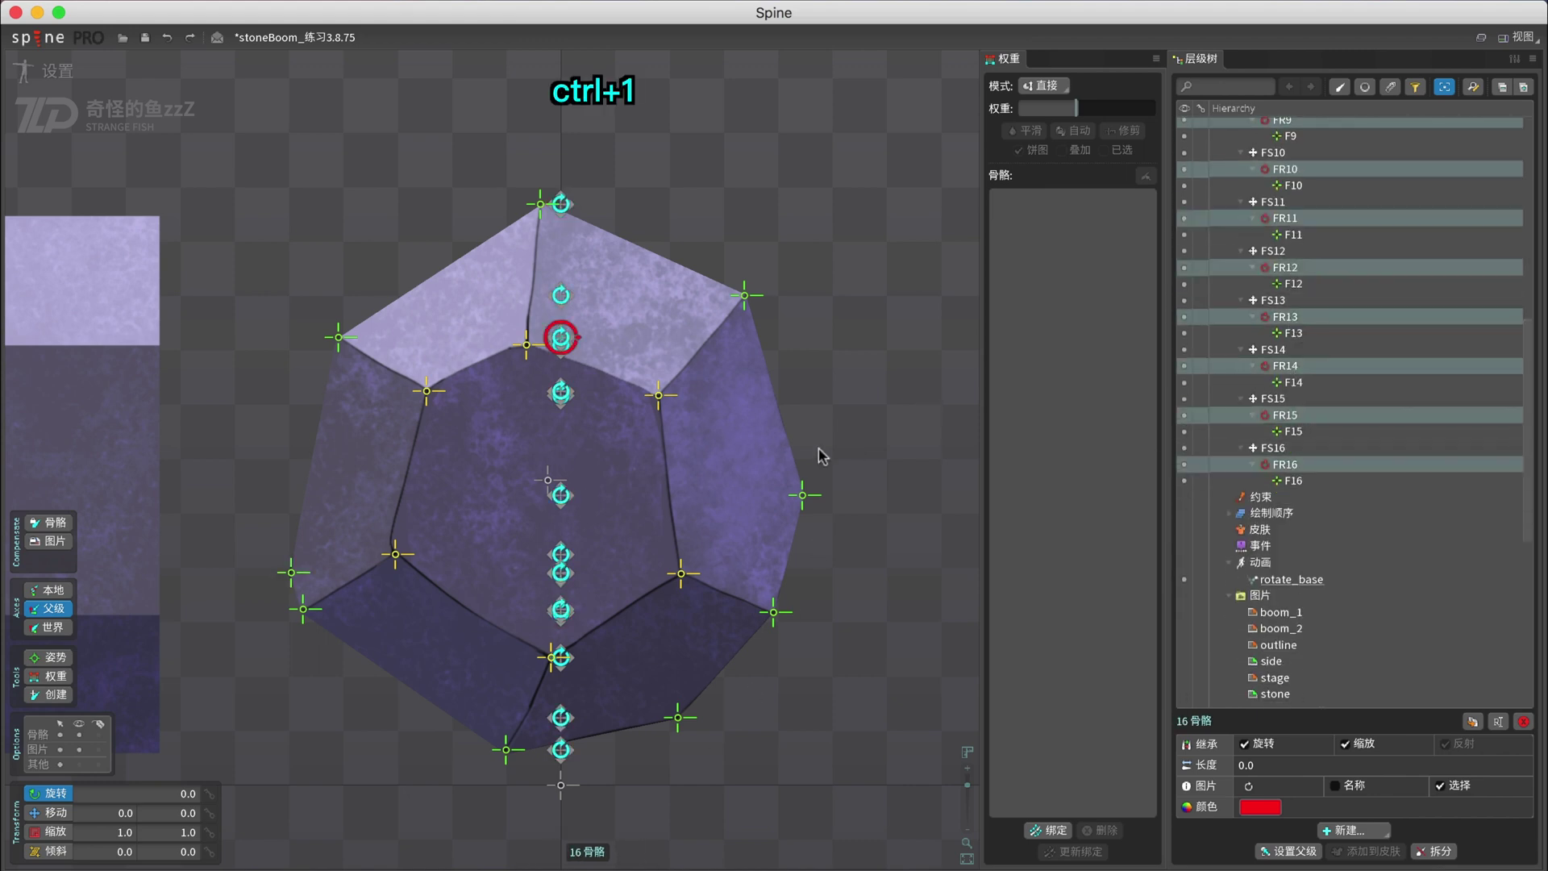
- Select the inner-ring bones F1 through F6 and store them as selection 2
left_click(527, 345)
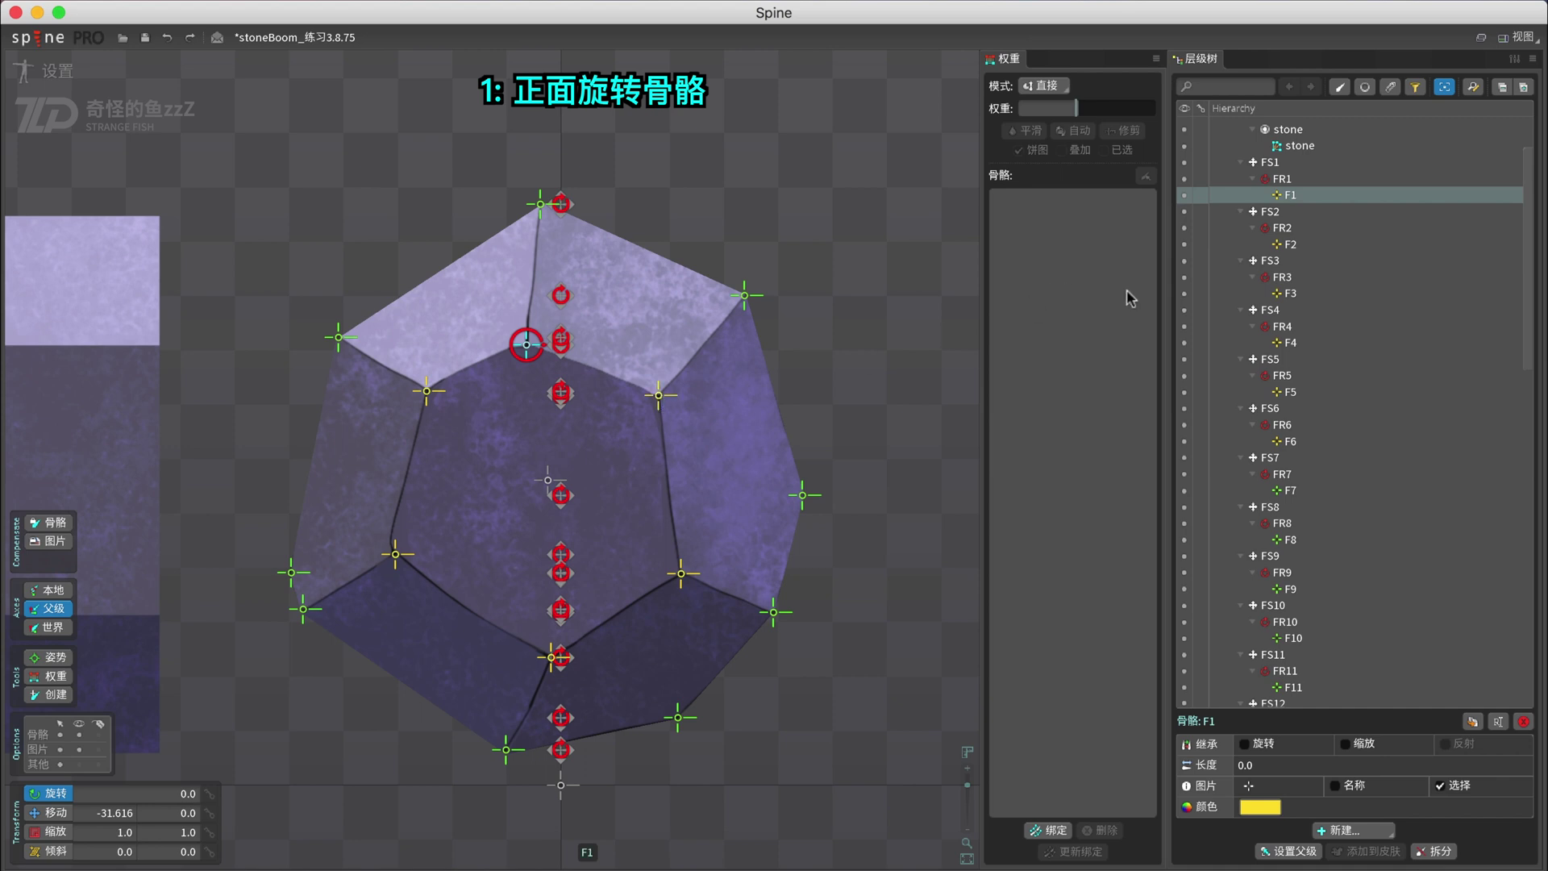
left_click(1290, 244, "ctrl")
left_click(1290, 293, "ctrl")
left_click(1291, 342, "ctrl")
left_click(1290, 392, "ctrl")
left_click(1290, 441, "ctrl")
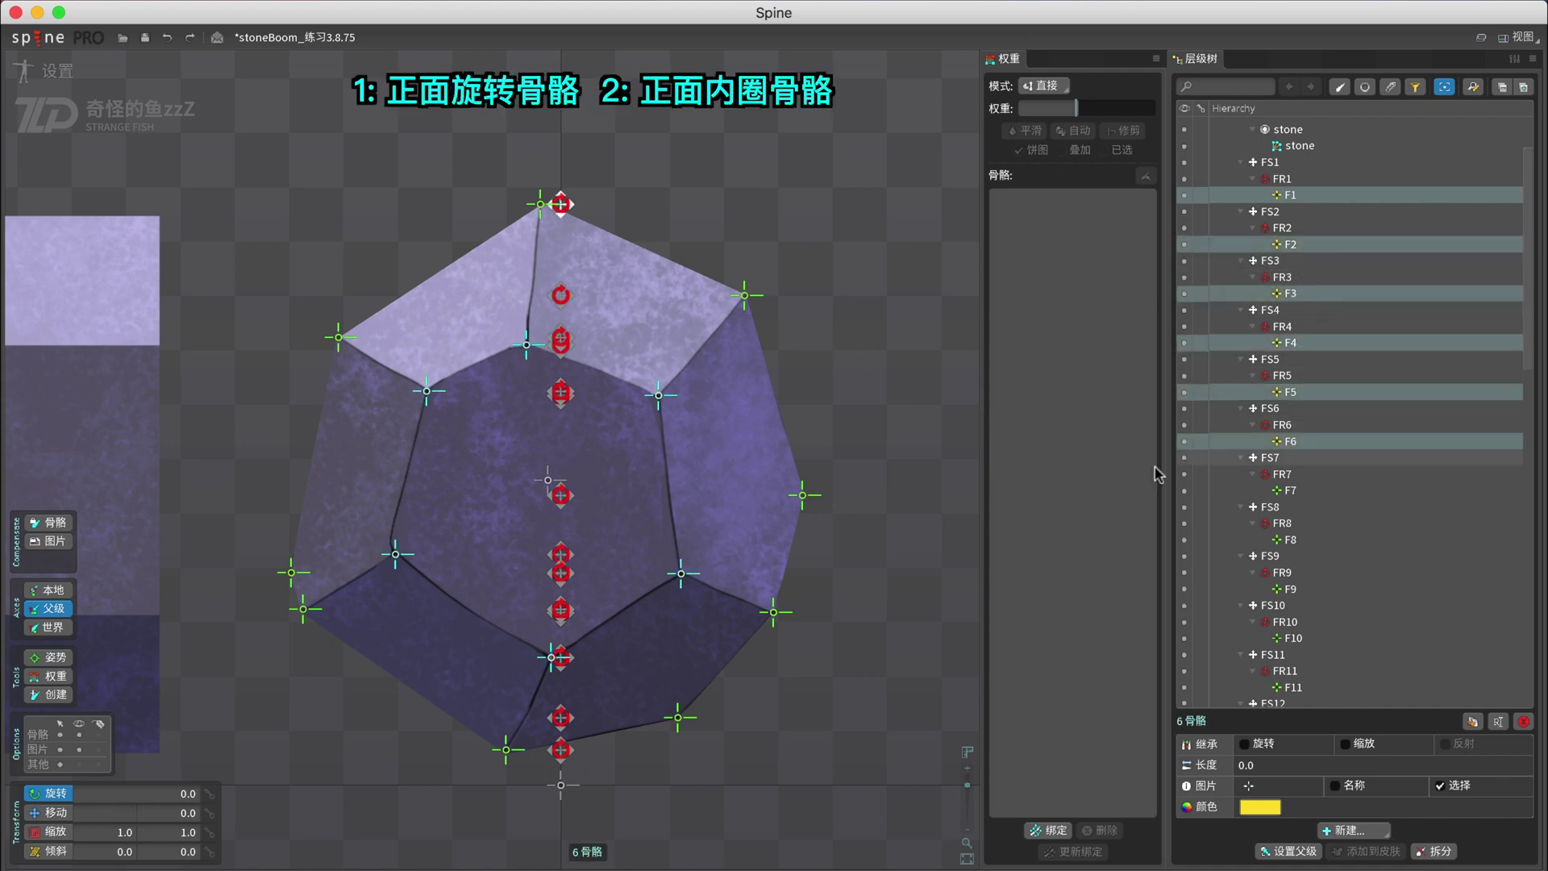
key("ctrl+2")
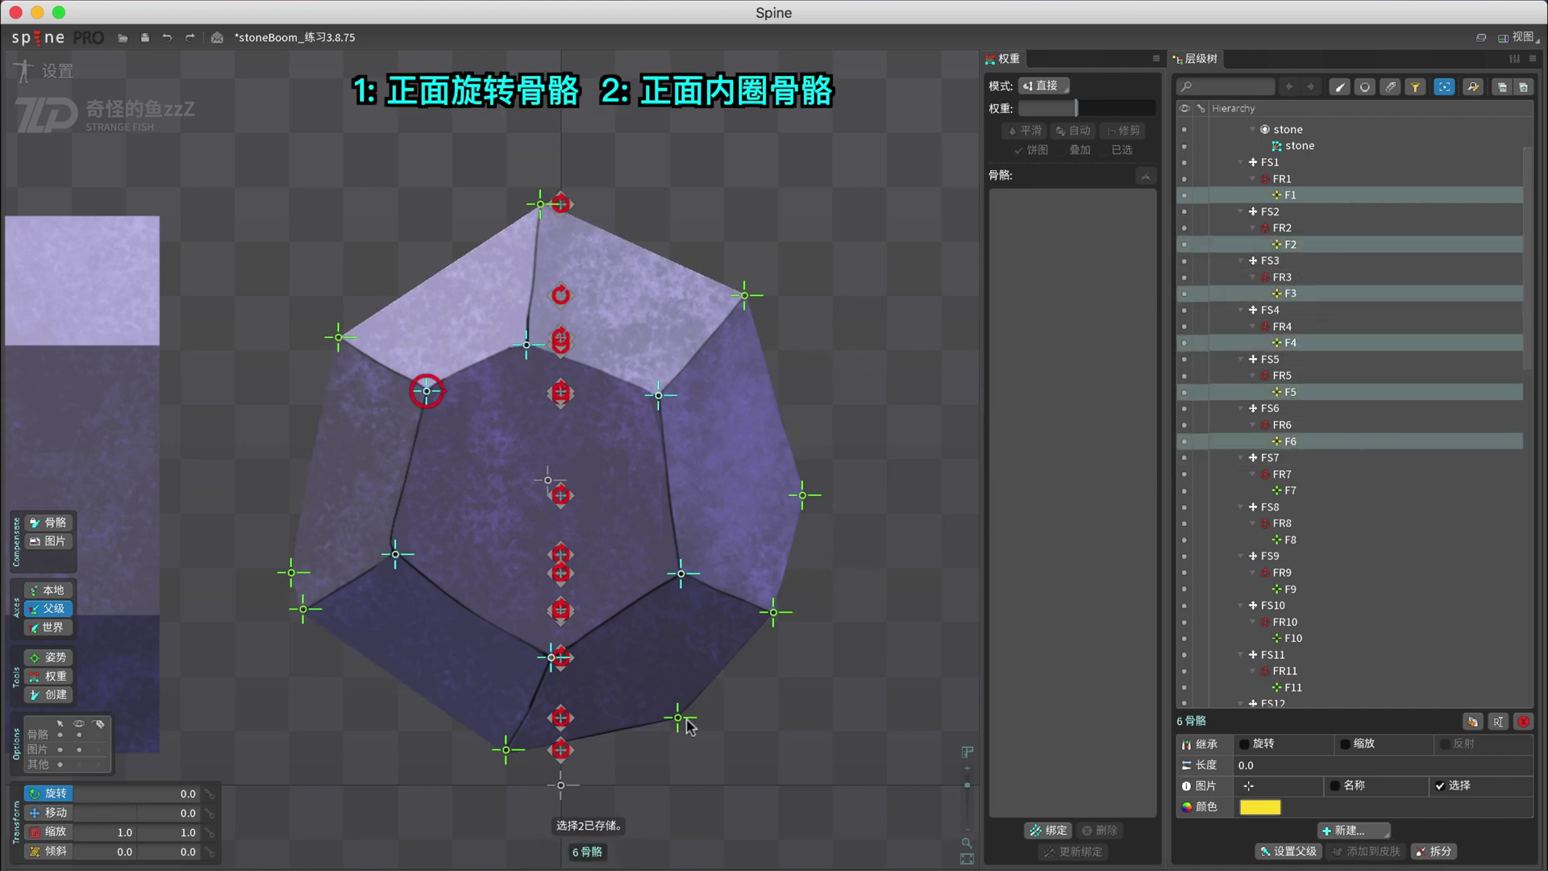
- Select the outer-ring bones F7 through F16 and store them as selection 3
left_click(1288, 490)
scroll(1287, 489, "down", 5)
left_click(1290, 274, "ctrl")
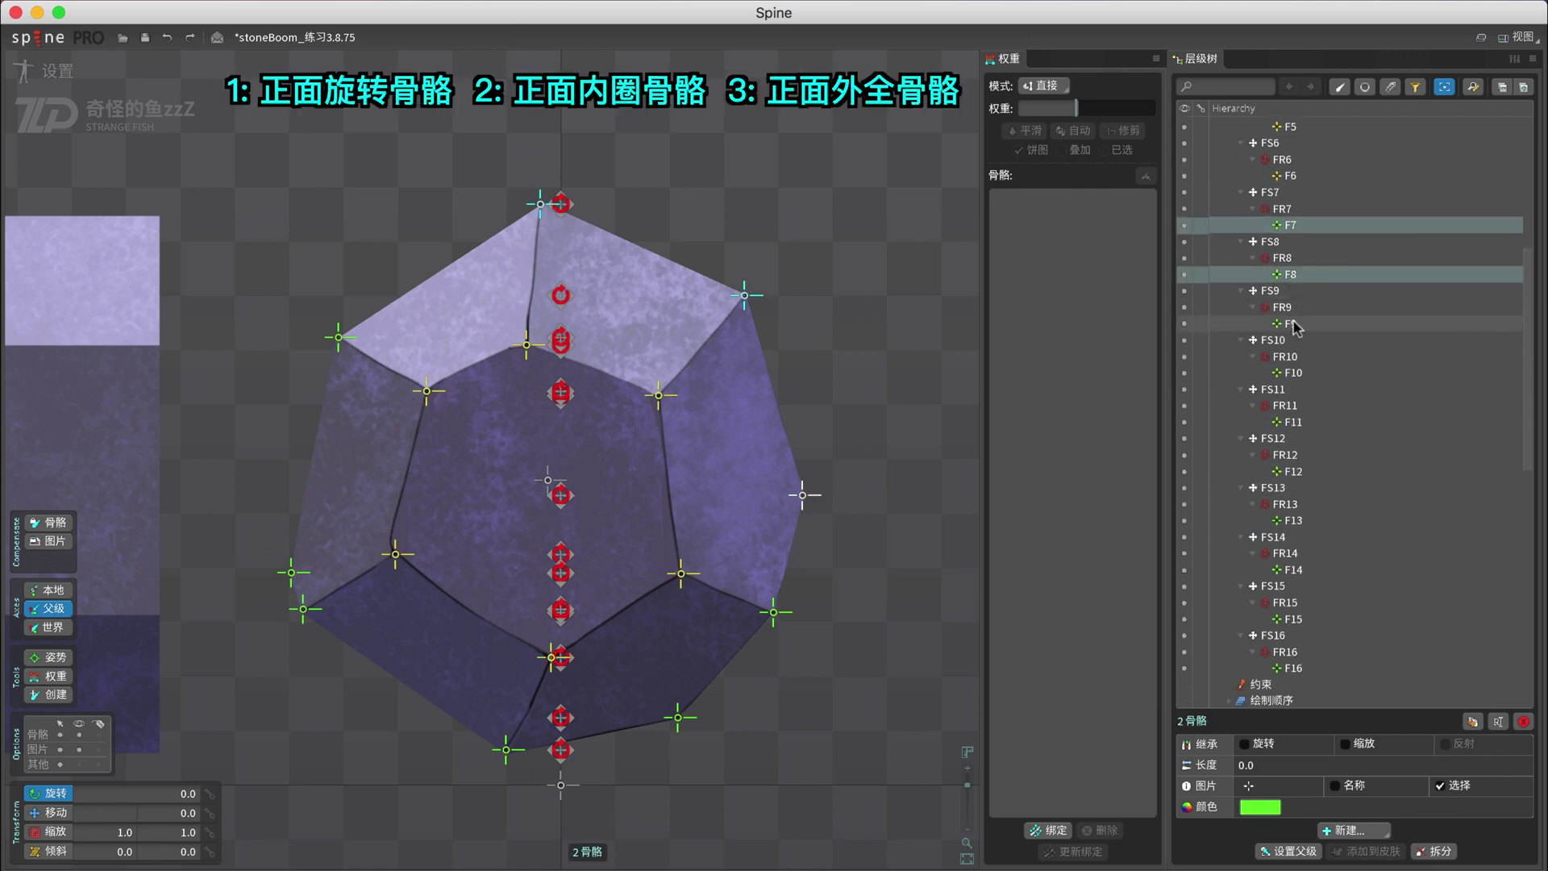
left_click(1290, 323, "ctrl")
left_click(1291, 372, "ctrl")
left_click(1290, 421, "ctrl")
left_click(1292, 471, "ctrl")
left_click(1292, 520, "ctrl")
left_click(1293, 570, "ctrl")
left_click(1293, 618, "ctrl")
left_click(1292, 668, "ctrl")
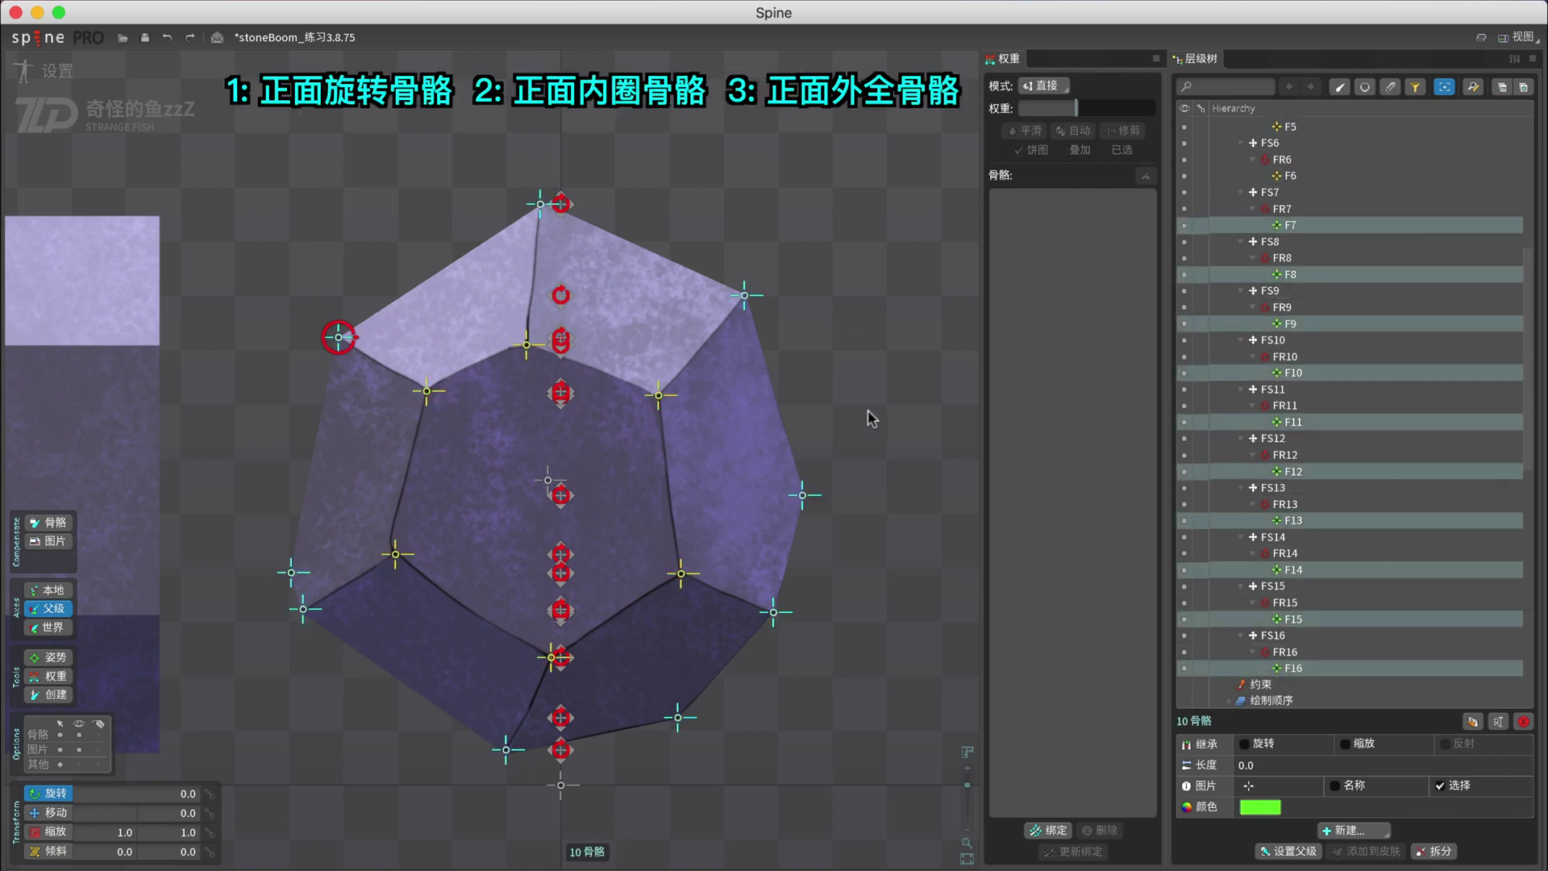
- Recall the stored rotation bones FR1 through FR16, rotate them and set their rotation to 270
key("1")
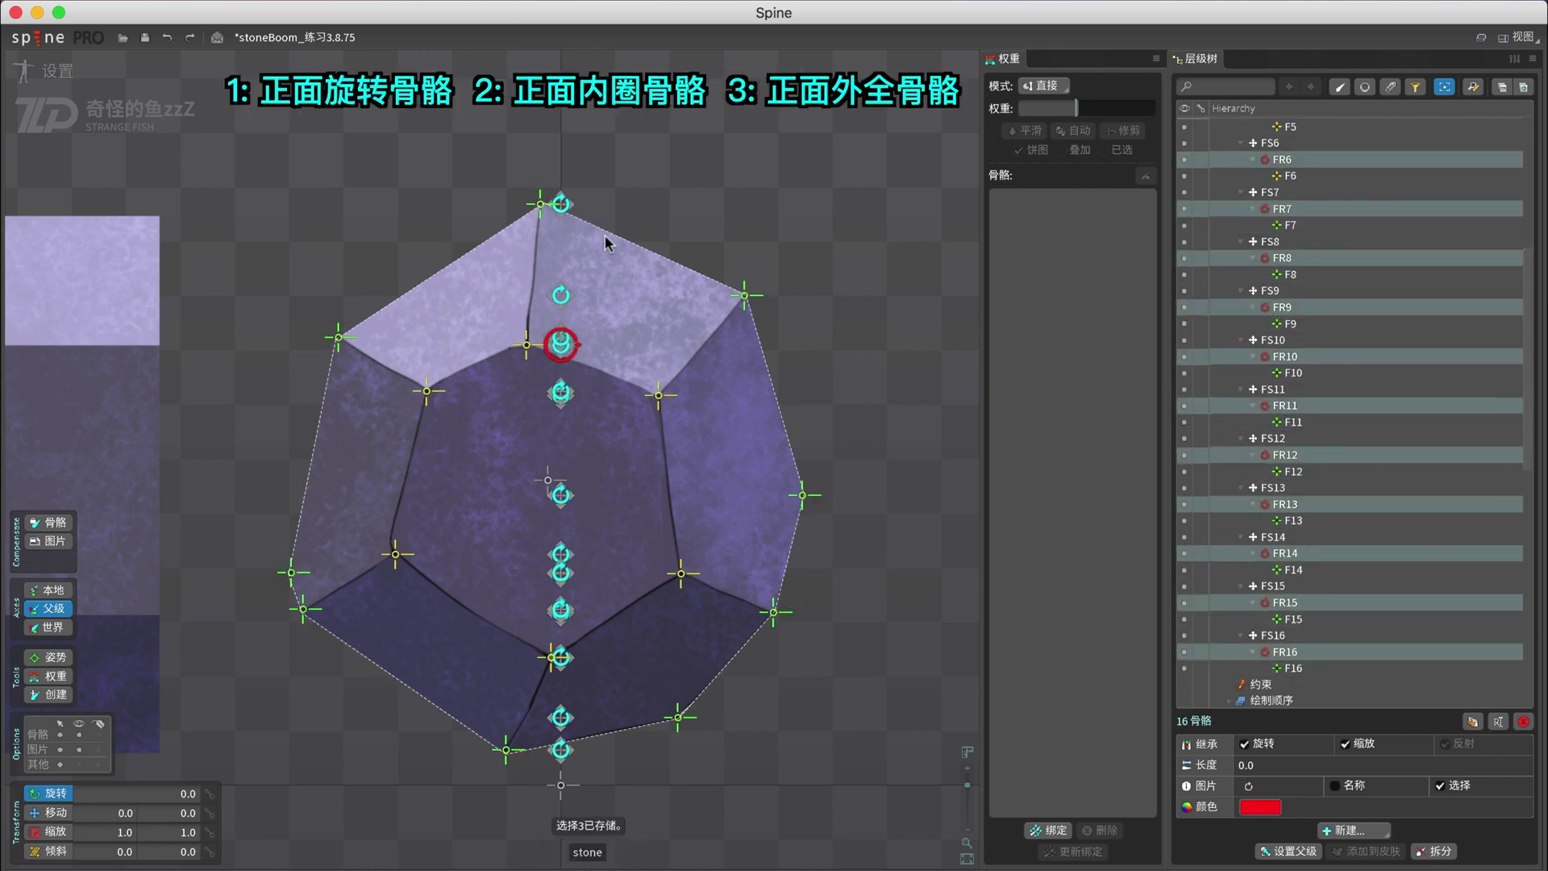
left_click_drag(898, 357, 678, 806)
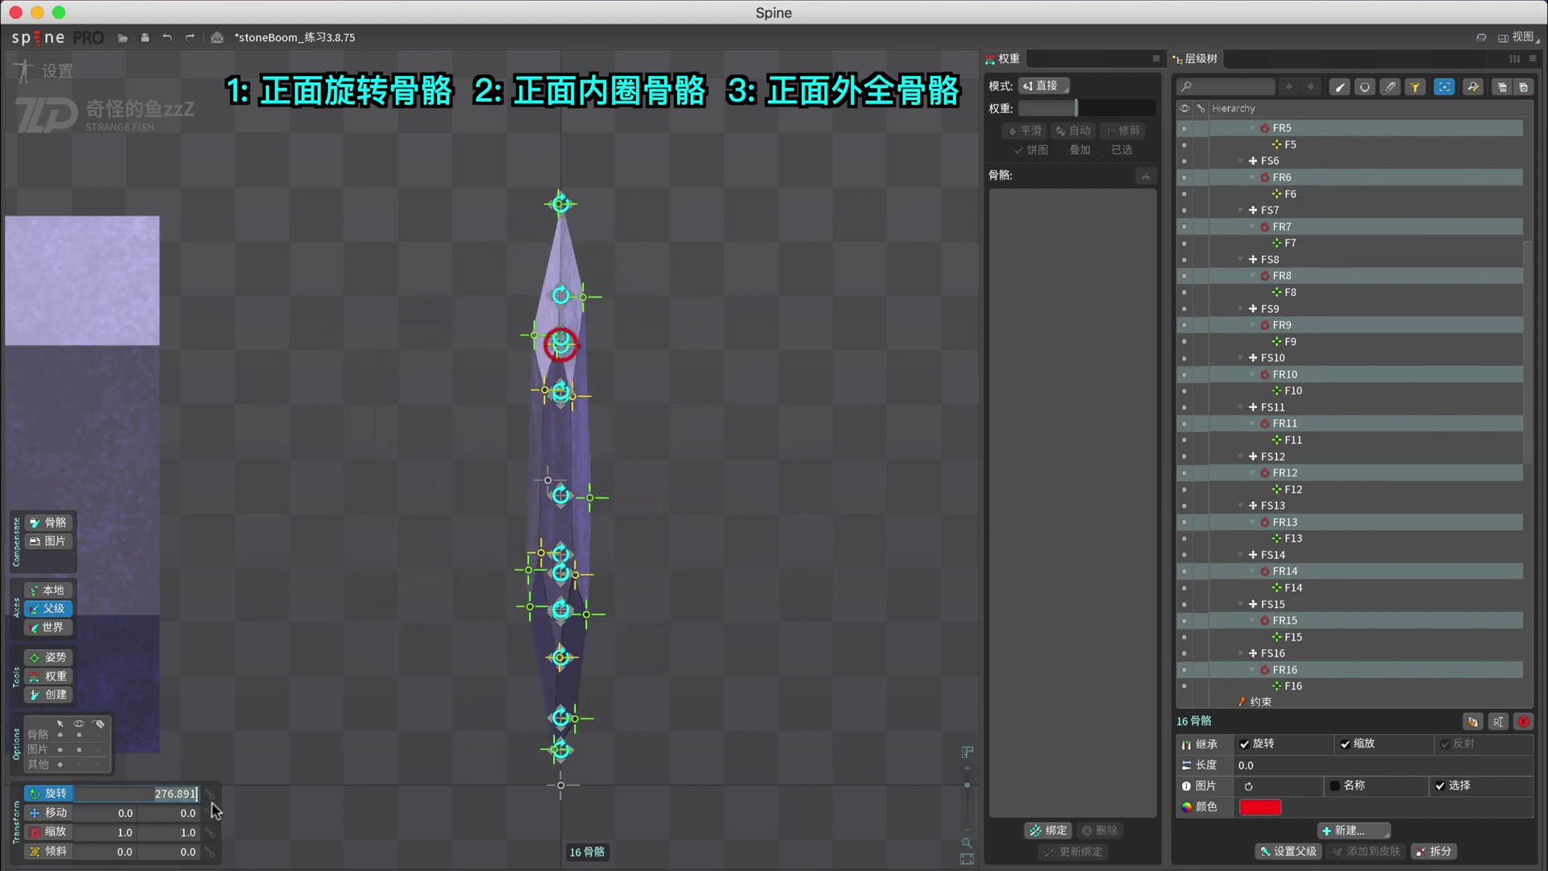
type("270")
key("Return")
- In world axes, move the inner bones F1–F6 left of the centre line and shift all bones F1–F16 farther left together
key("2")
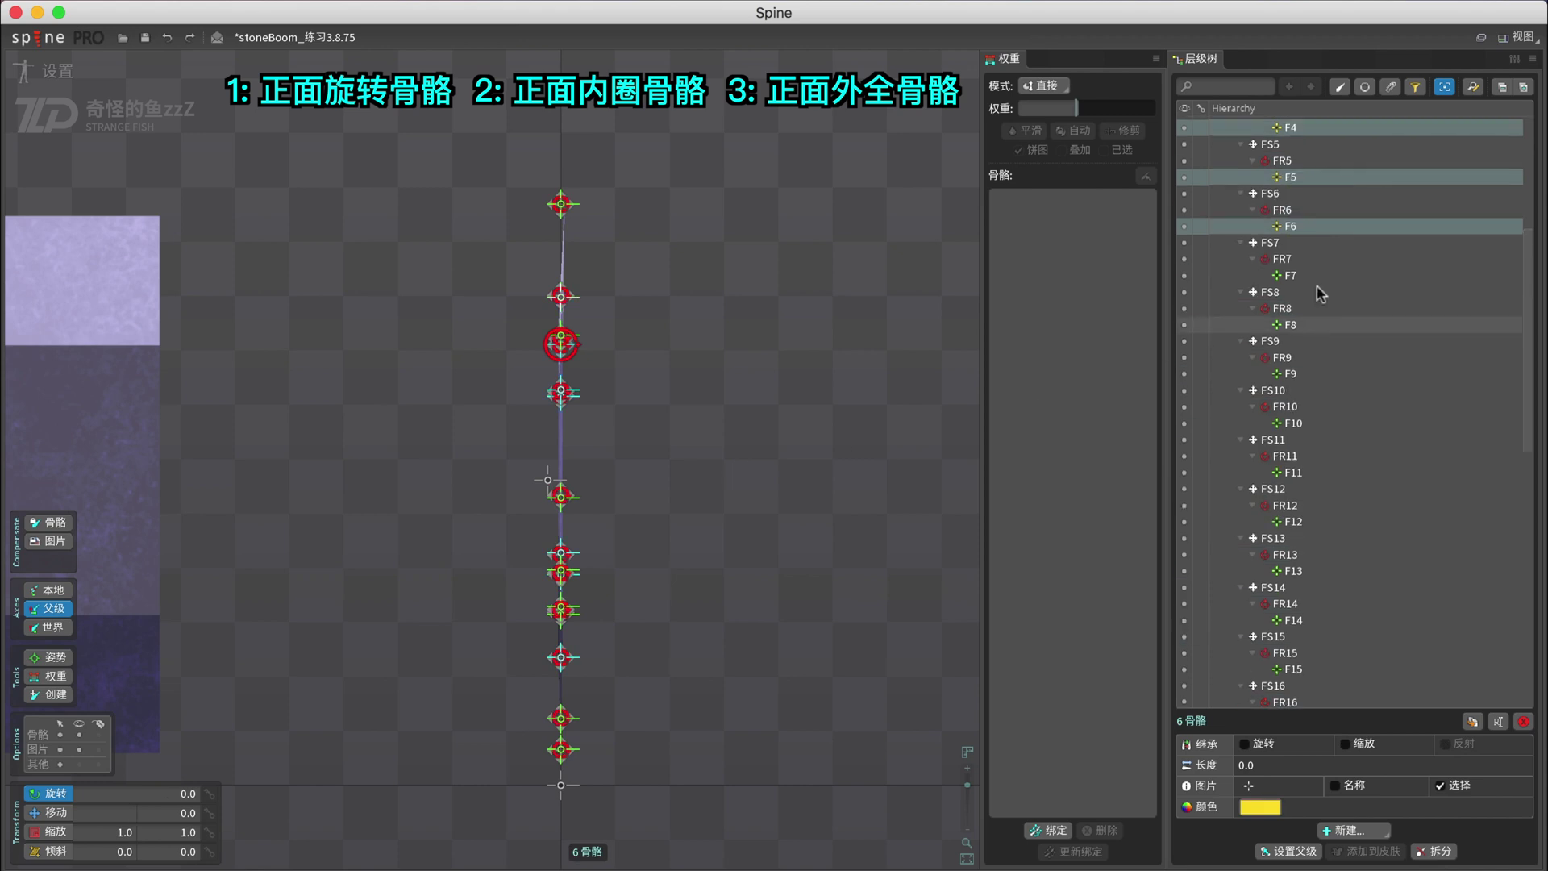
key("v")
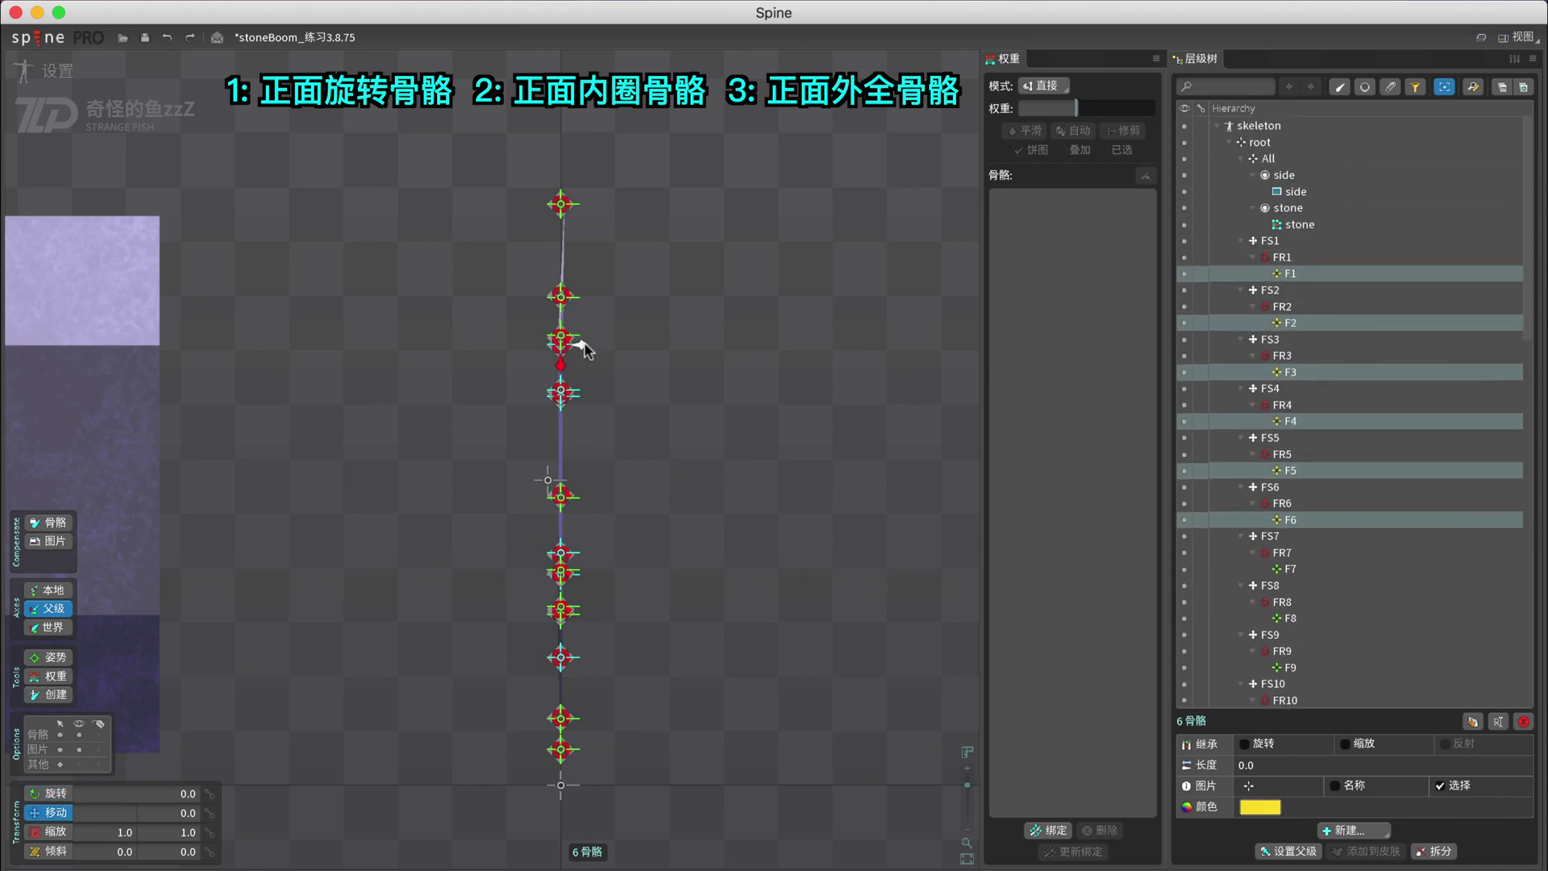
left_click(60, 627)
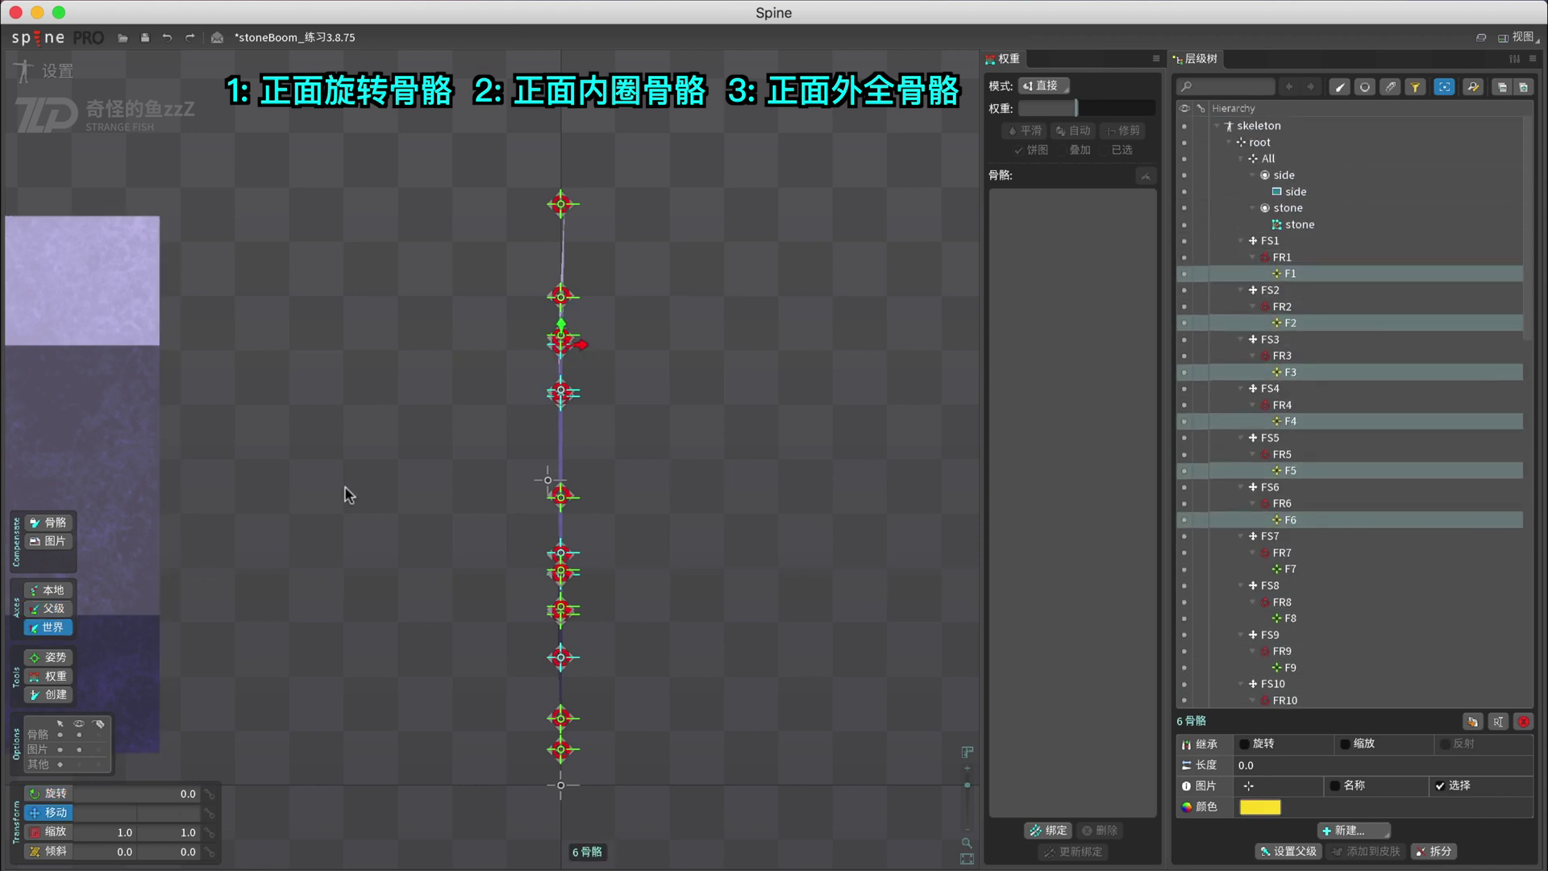
left_click_drag(580, 347, 476, 359)
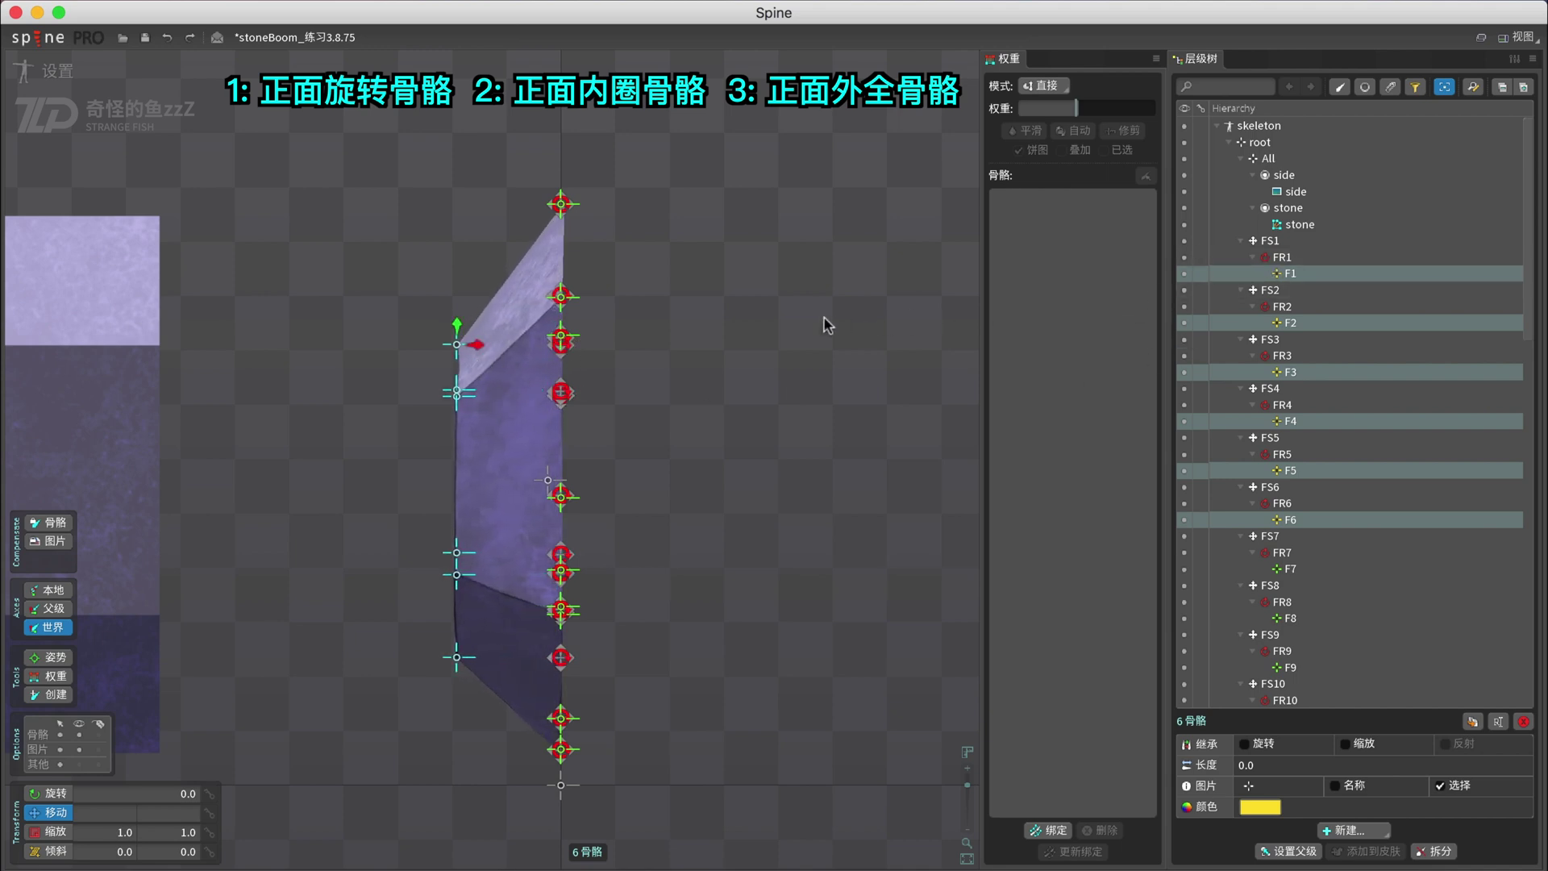
key("3")
left_click_drag(582, 204, 504, 208)
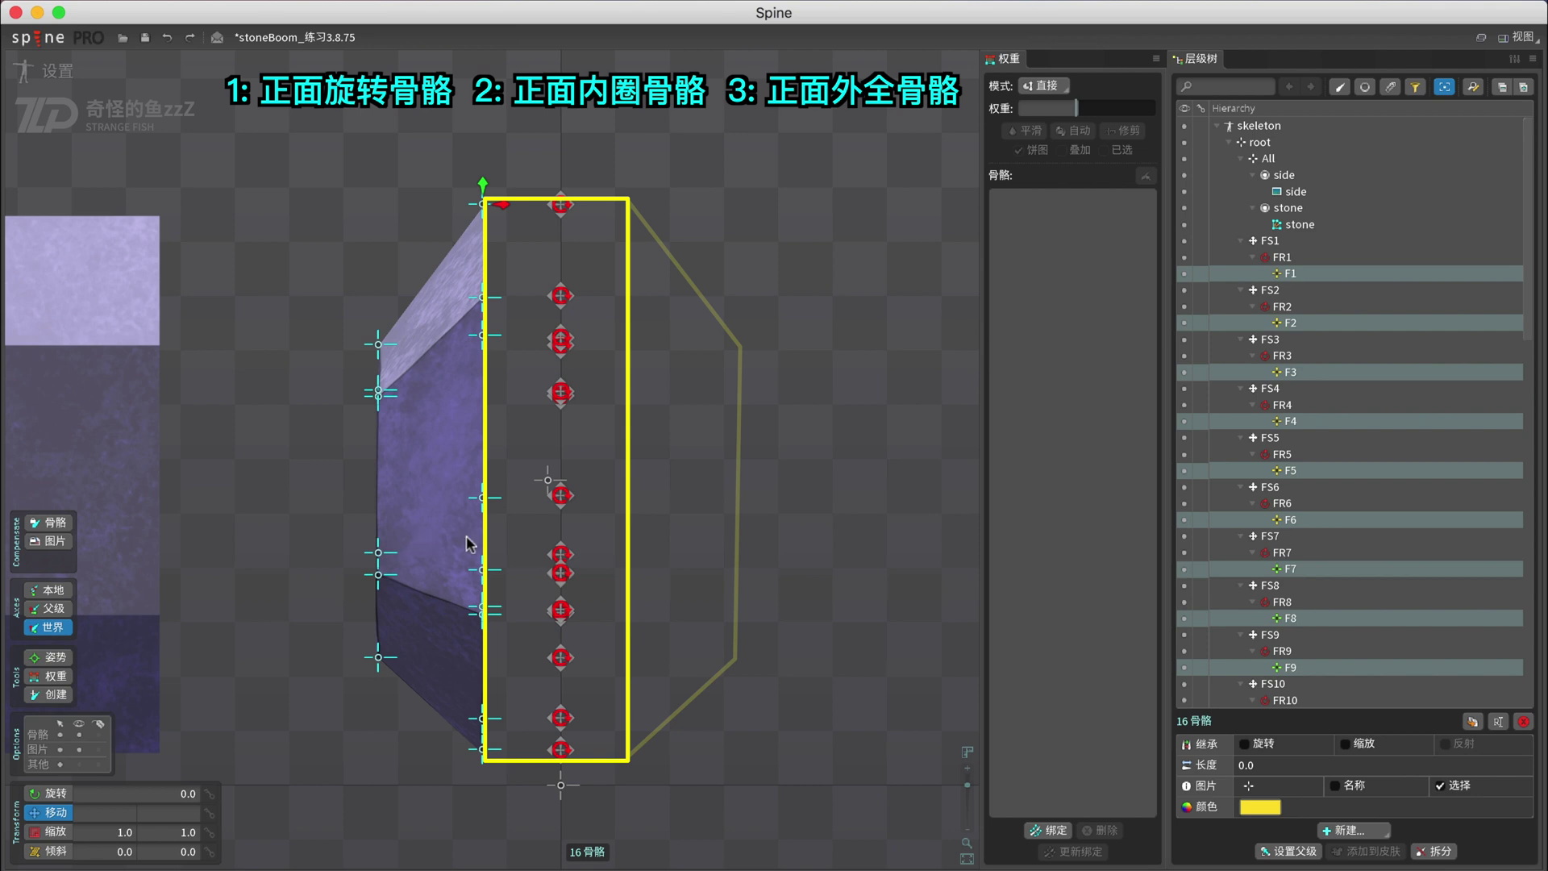
- Recall the FR rotation bones, test-rotate them to check the side faces, and set their rotation to 0
key("1")
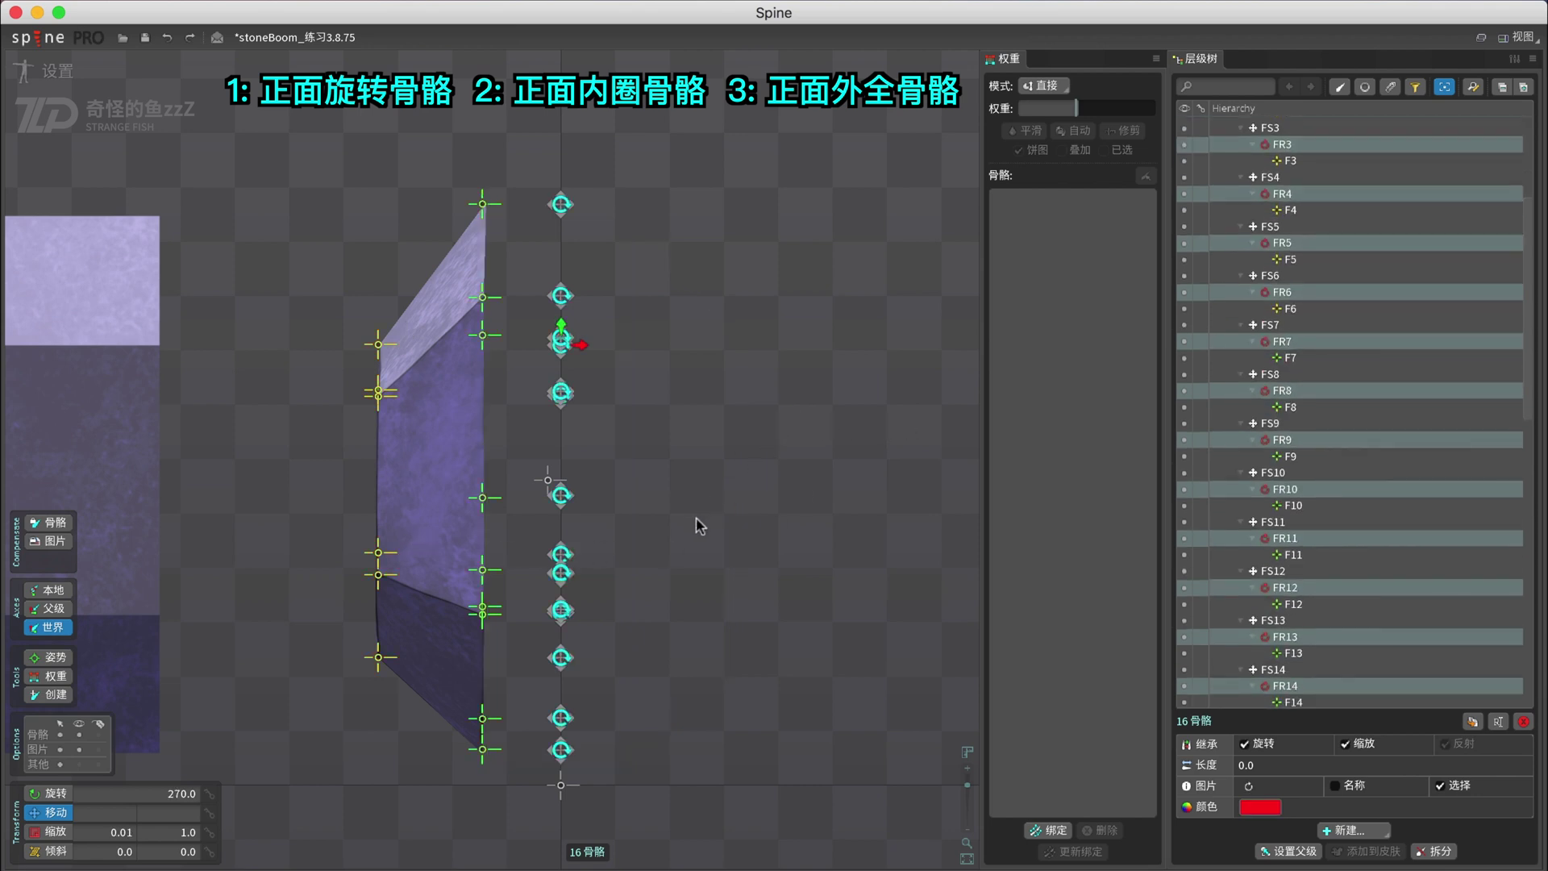
key("c")
left_click_drag(695, 516, 627, 449)
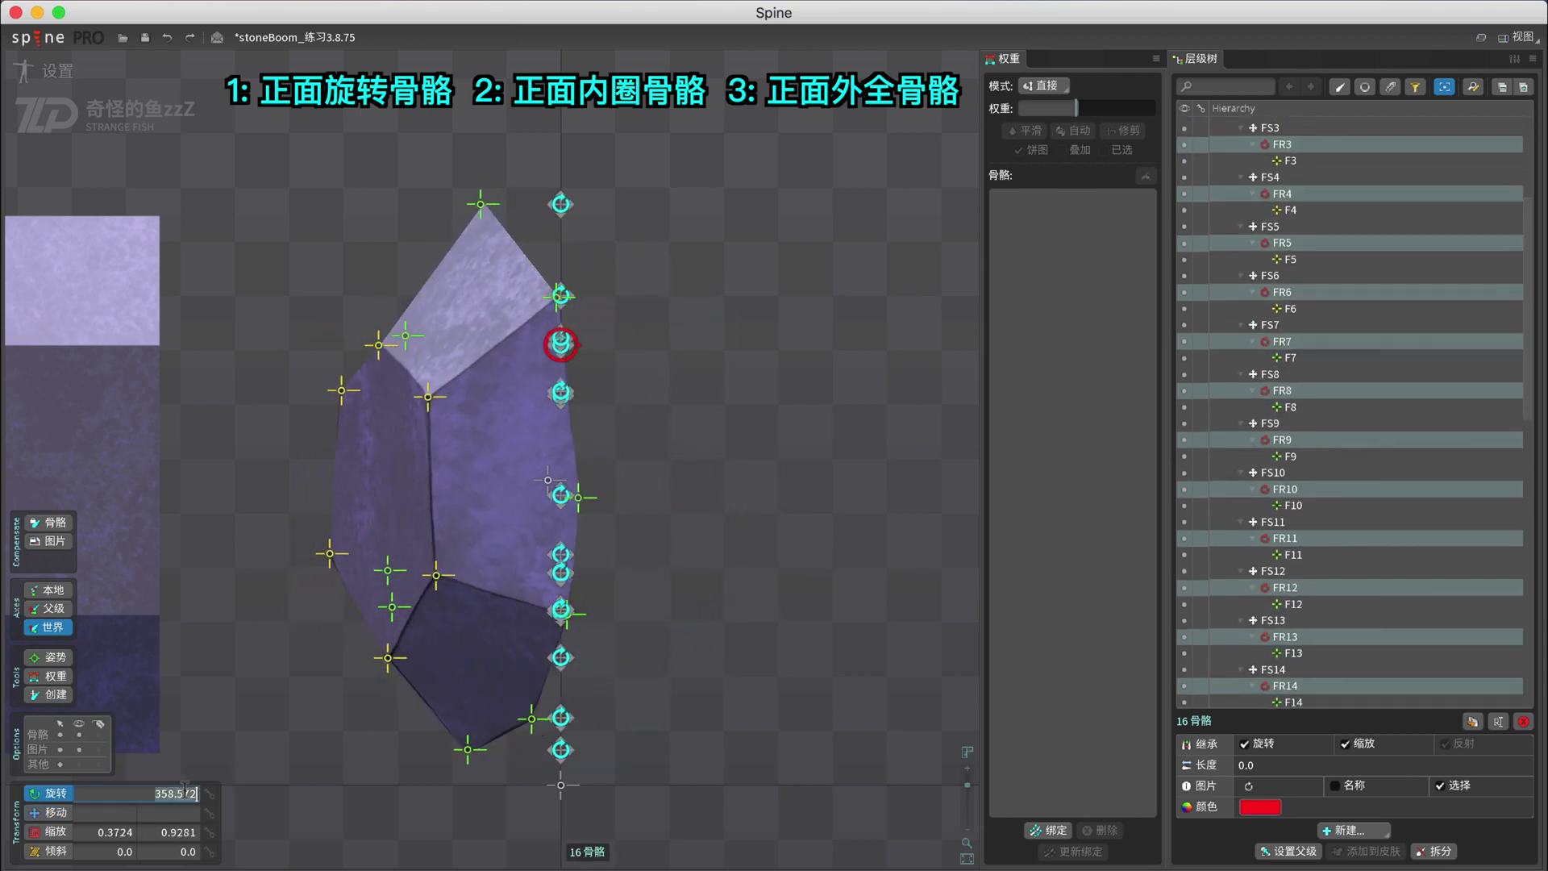
type("0")
key("Return")
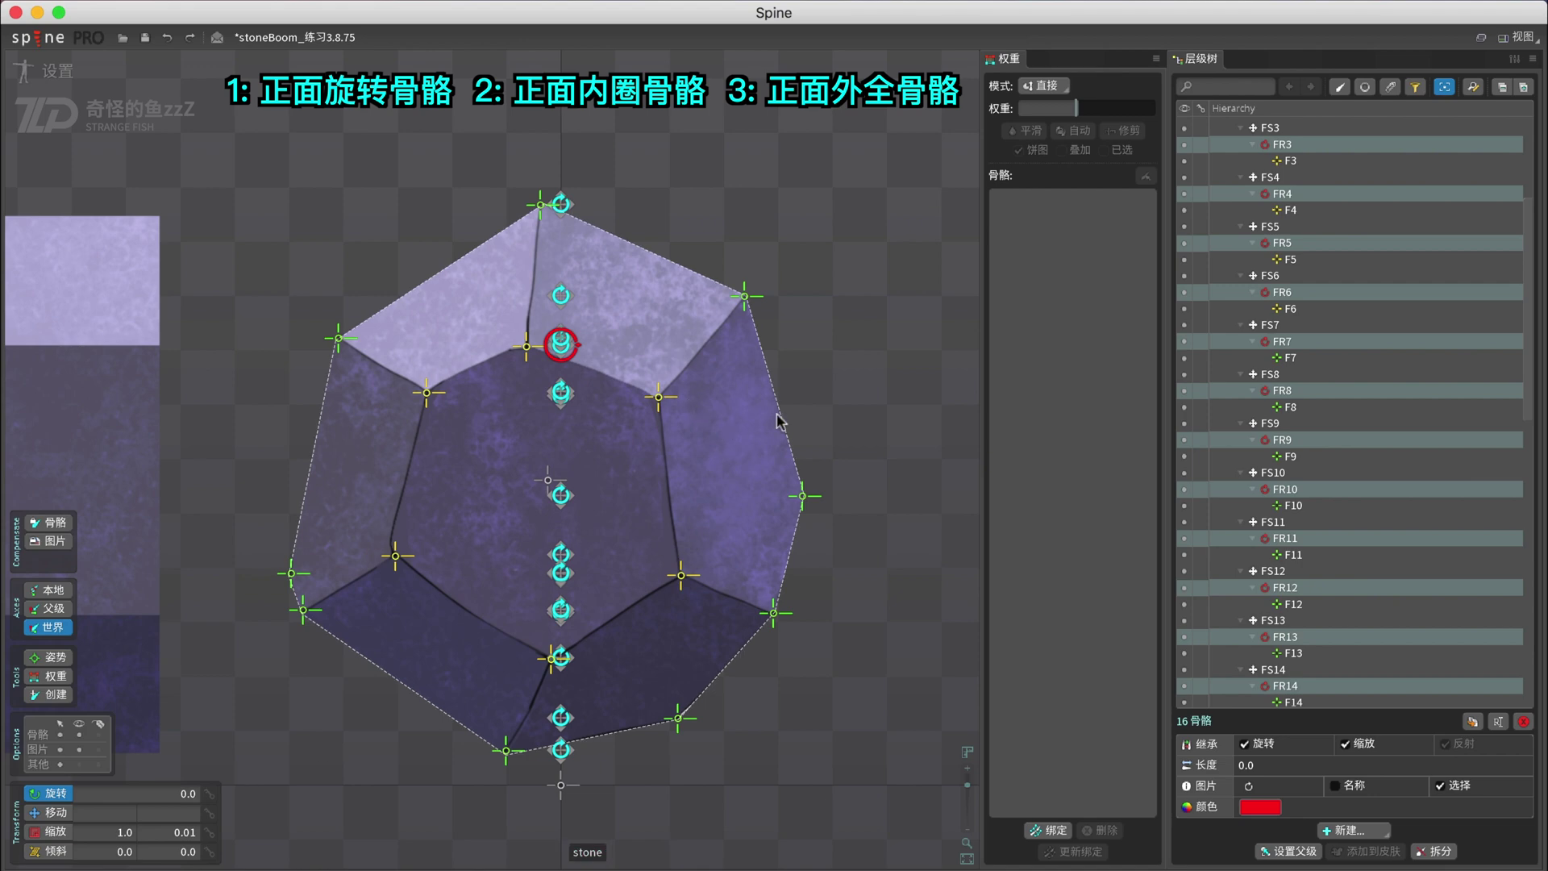
- Preview the stone's turn by rotating the FR bones together once more, and undo that rotation
left_click(849, 383)
scroll(865, 366, "down", 3)
left_click_drag(762, 566, 826, 508)
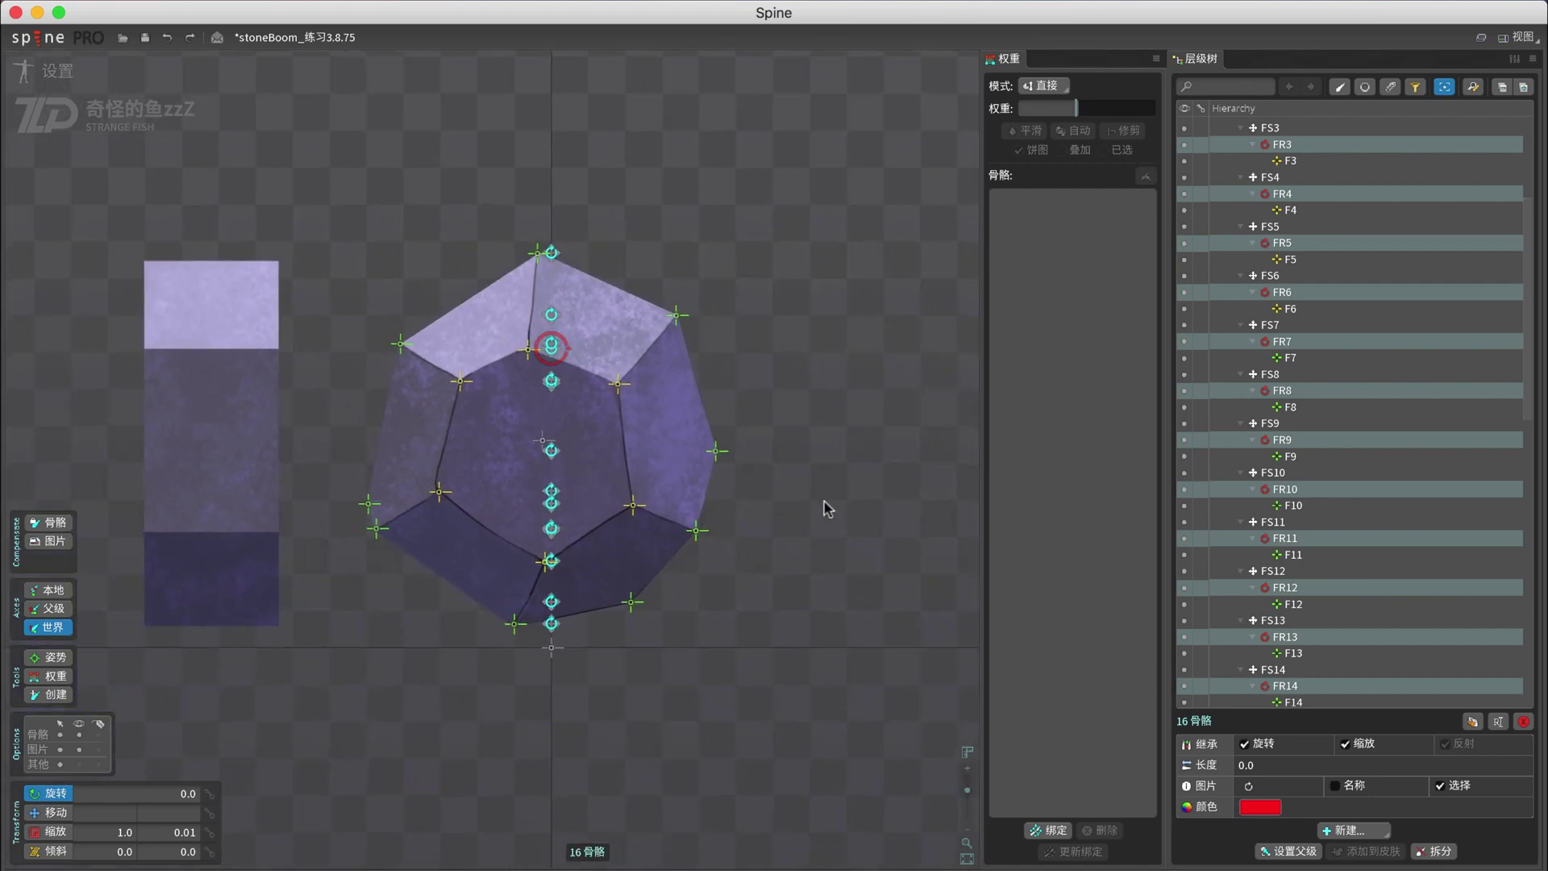
left_click_drag(808, 404, 705, 491)
key("super+z")
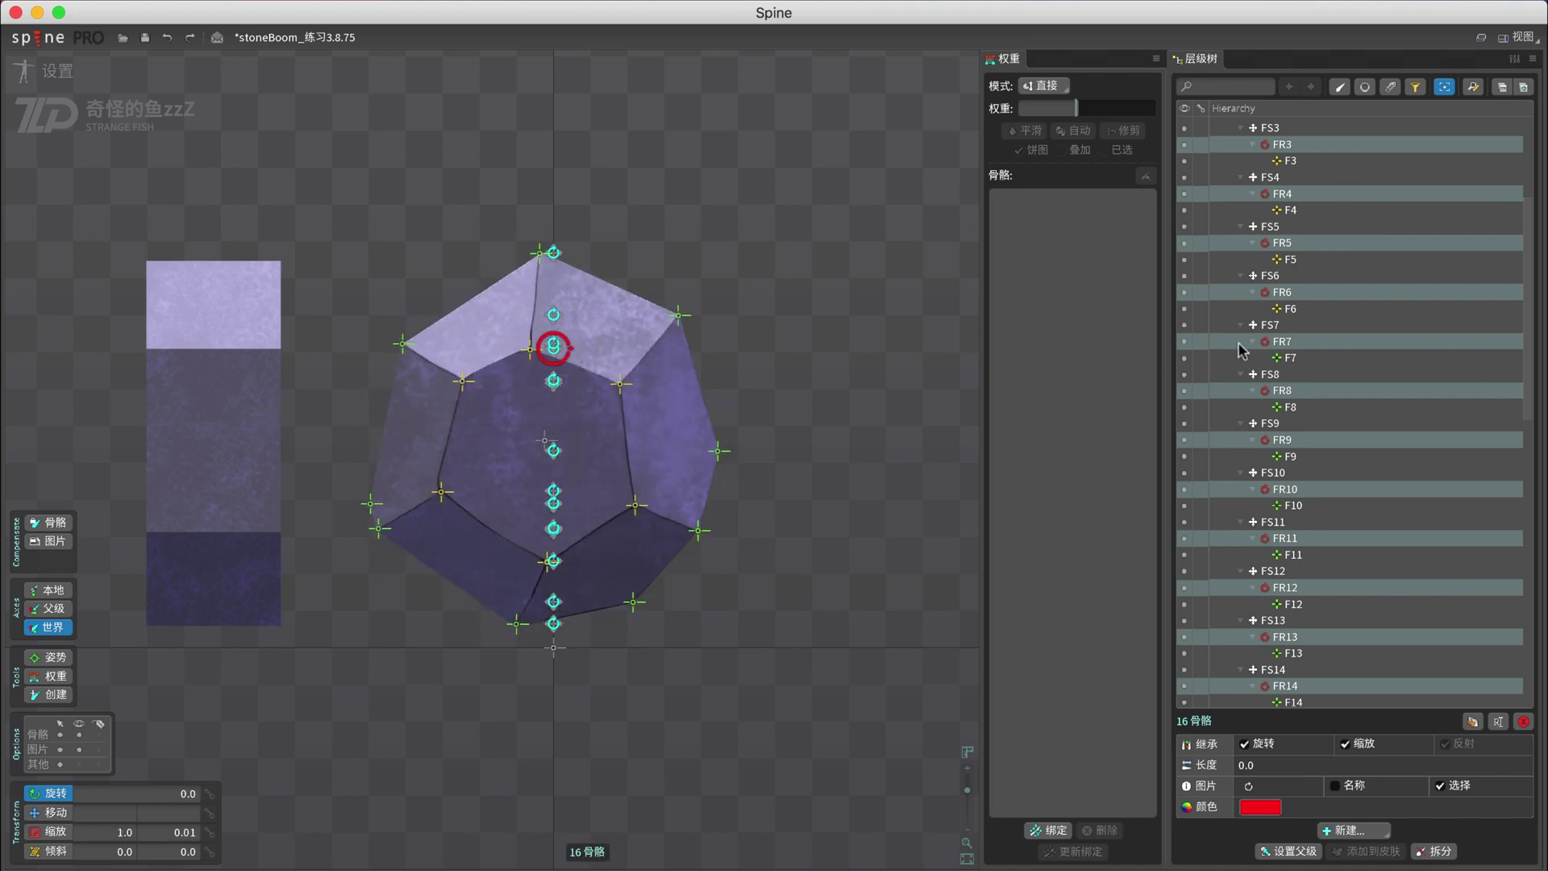
- Collapse the hierarchy under root so each FS bone's children and the slot attachments are folded away
scroll(1338, 301, "down", 2)
scroll(1337, 300, "up", 6)
left_click(1271, 143)
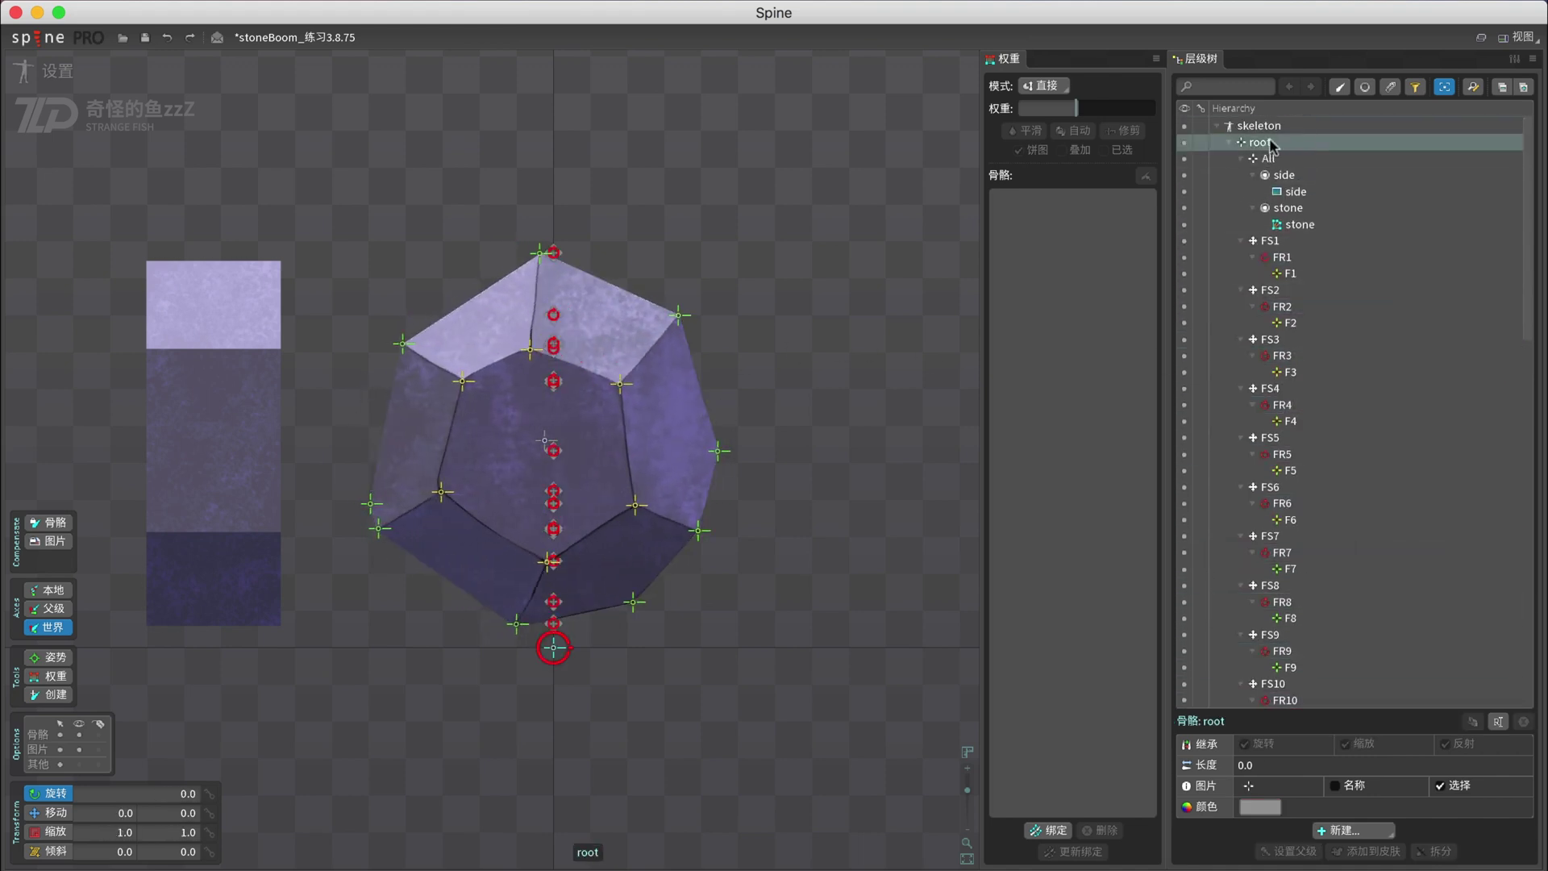
left_click(1502, 85)
left_click(1230, 142)
double_click(1272, 160)
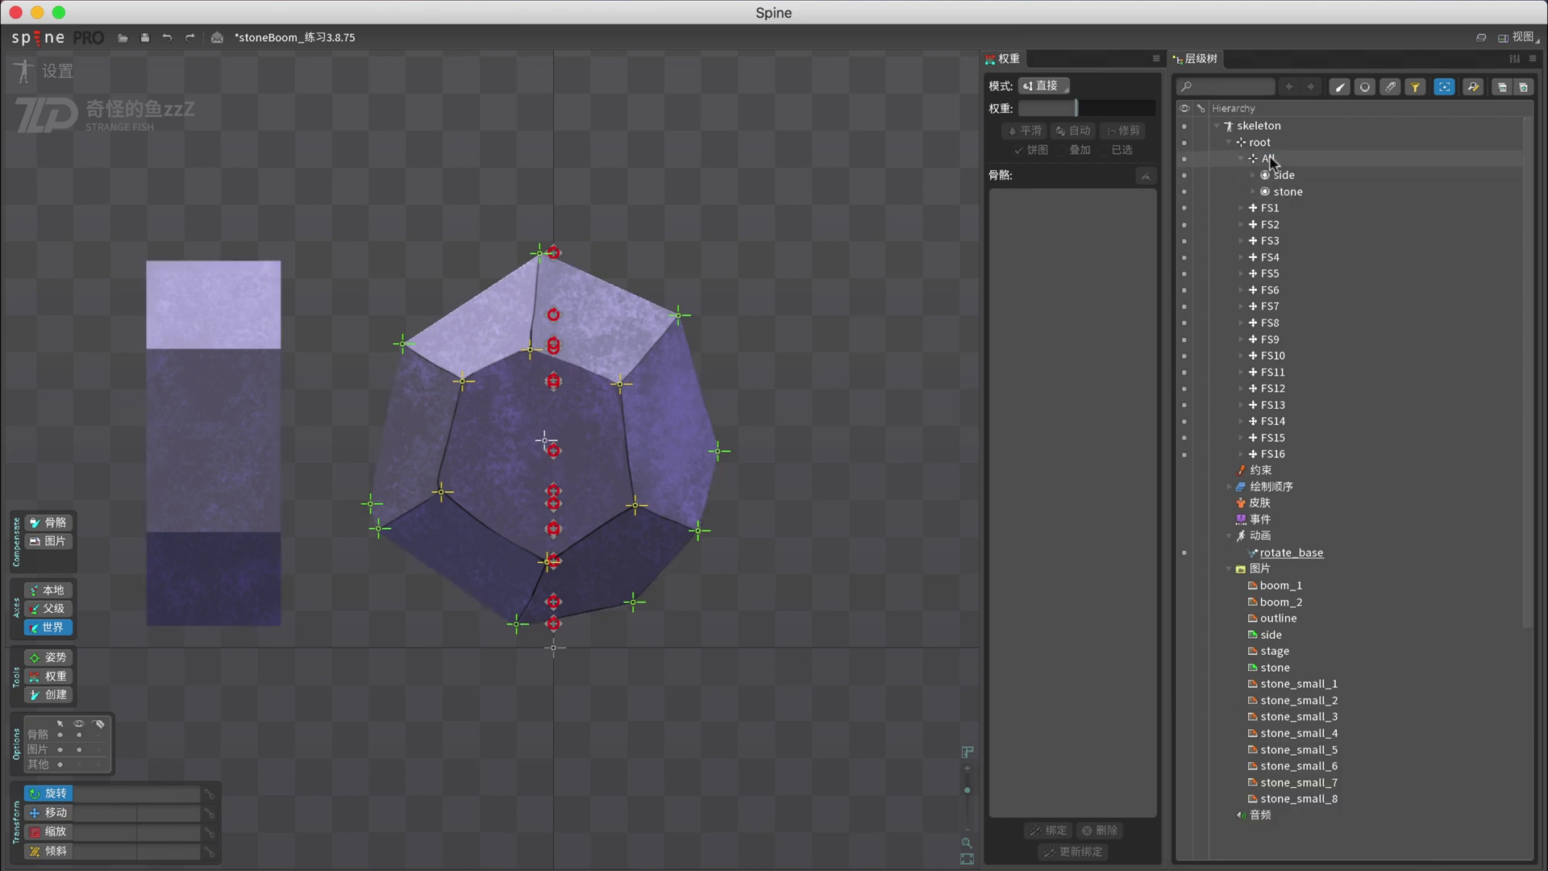
- Create a new bone under the All bone and name it Front
left_click(1270, 159)
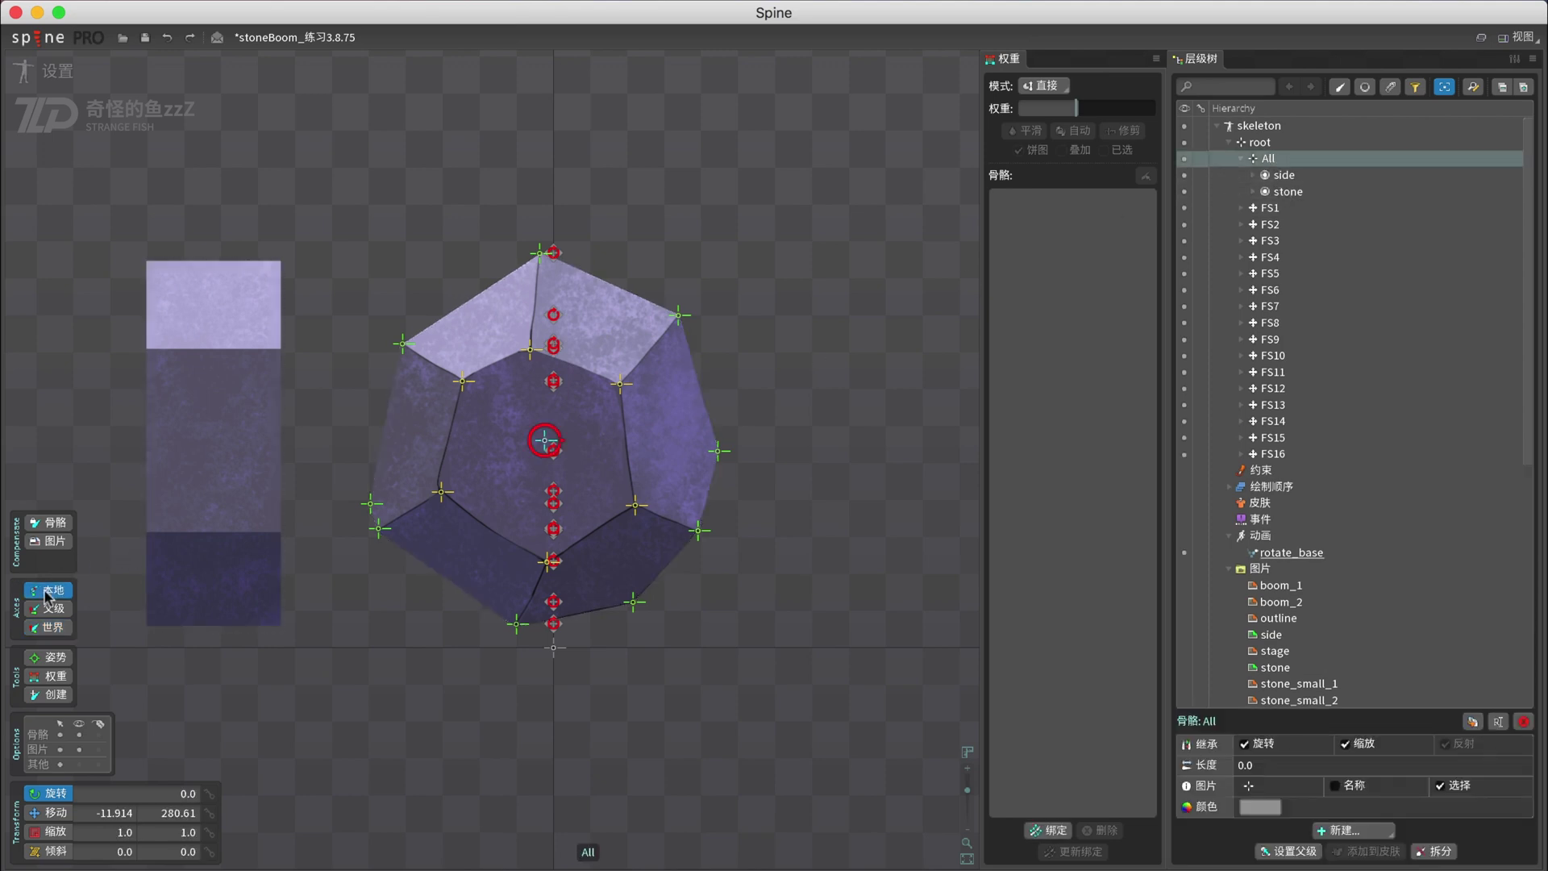
left_click(1353, 830)
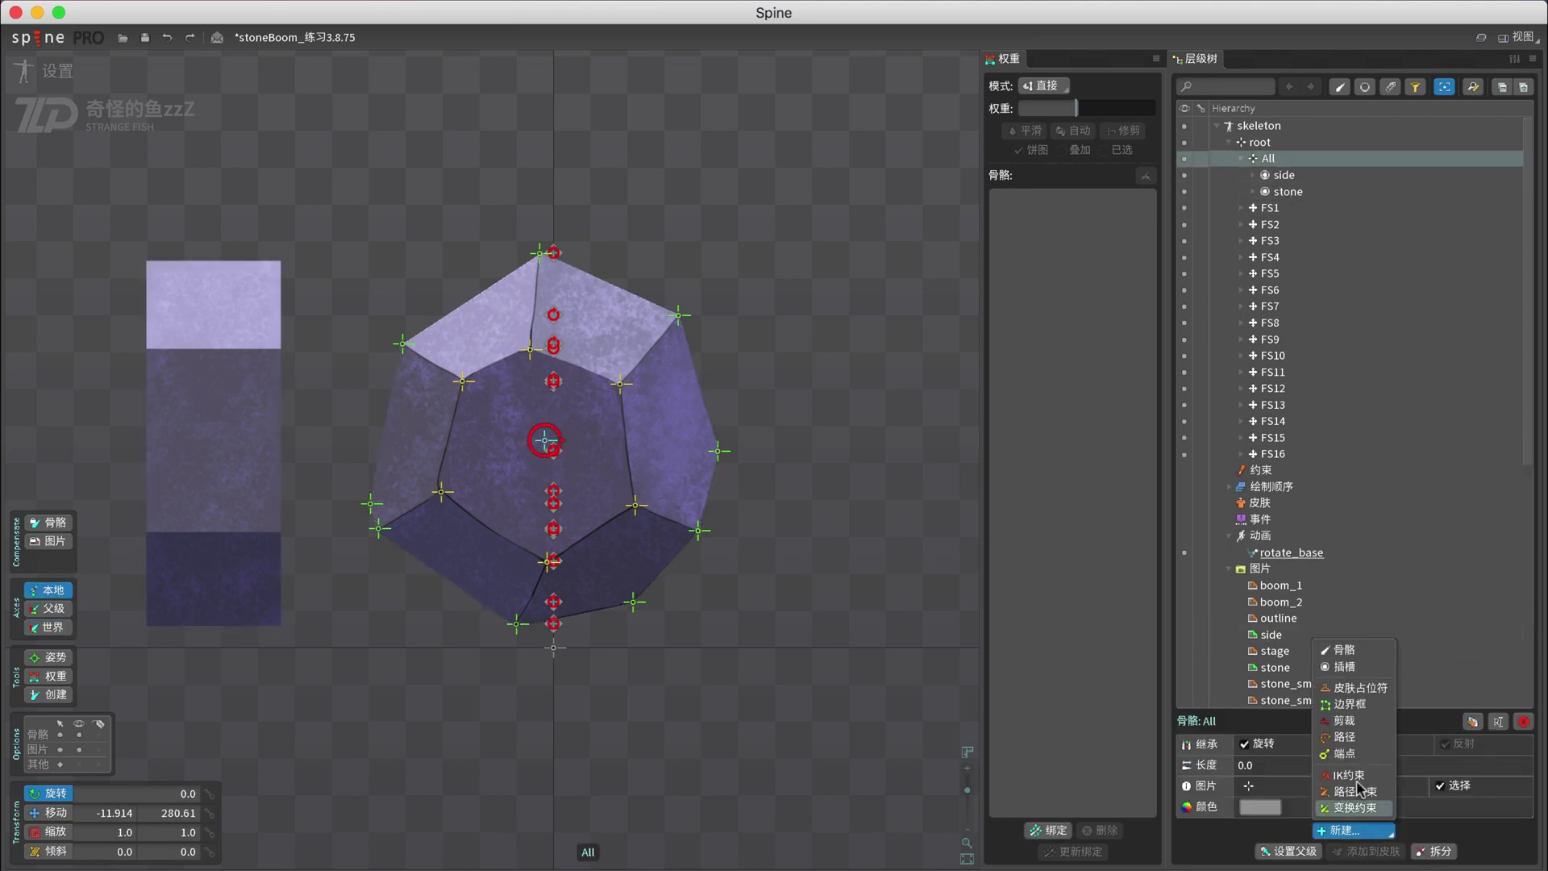
left_click(1345, 650)
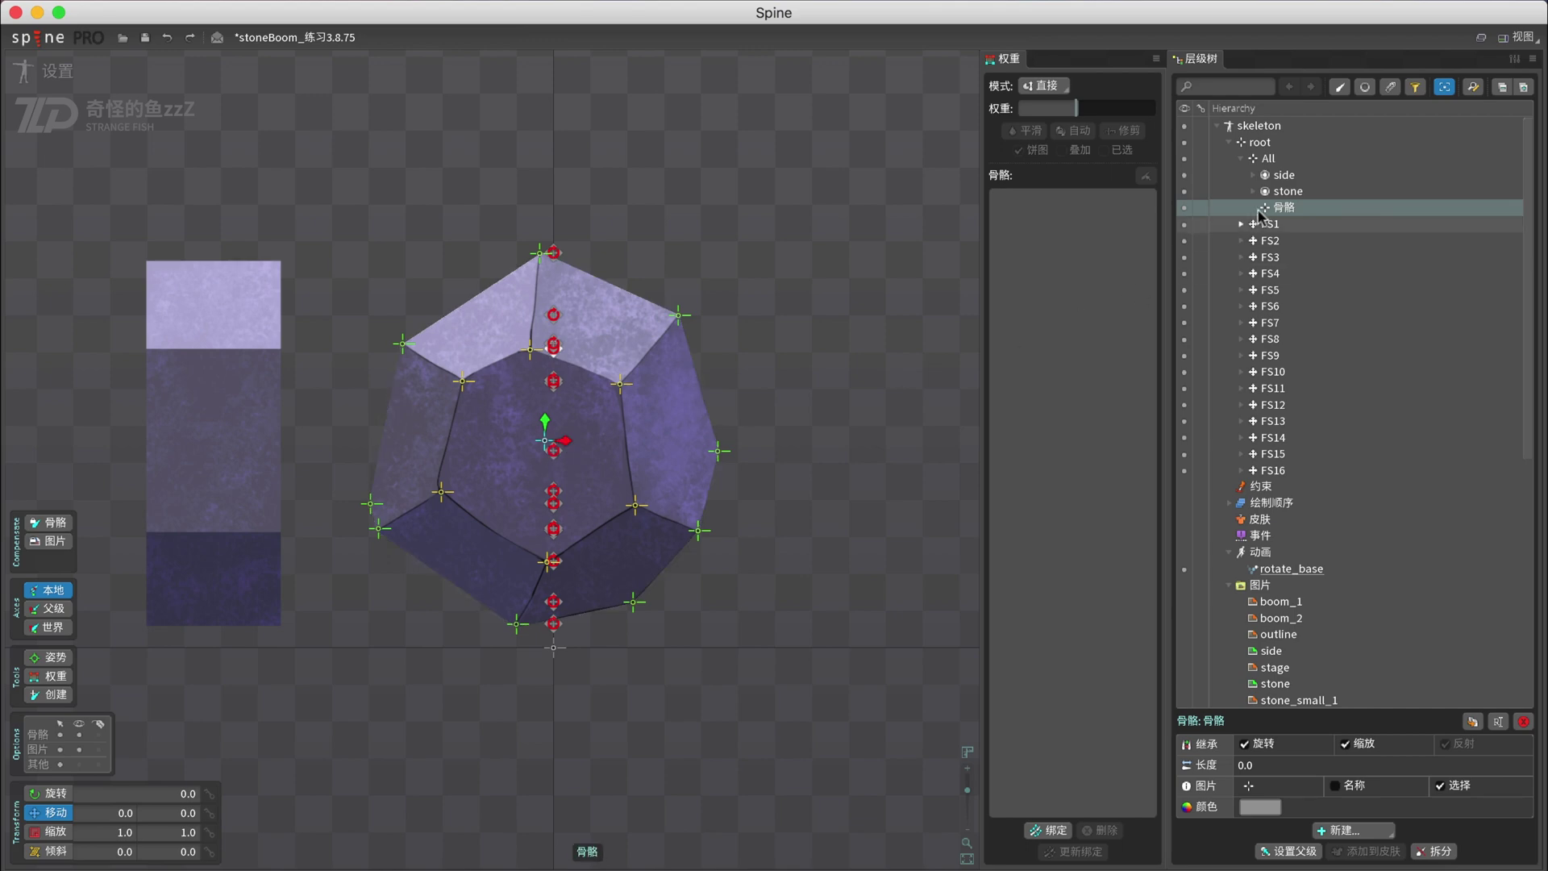
double_click(1286, 208)
key("Return")
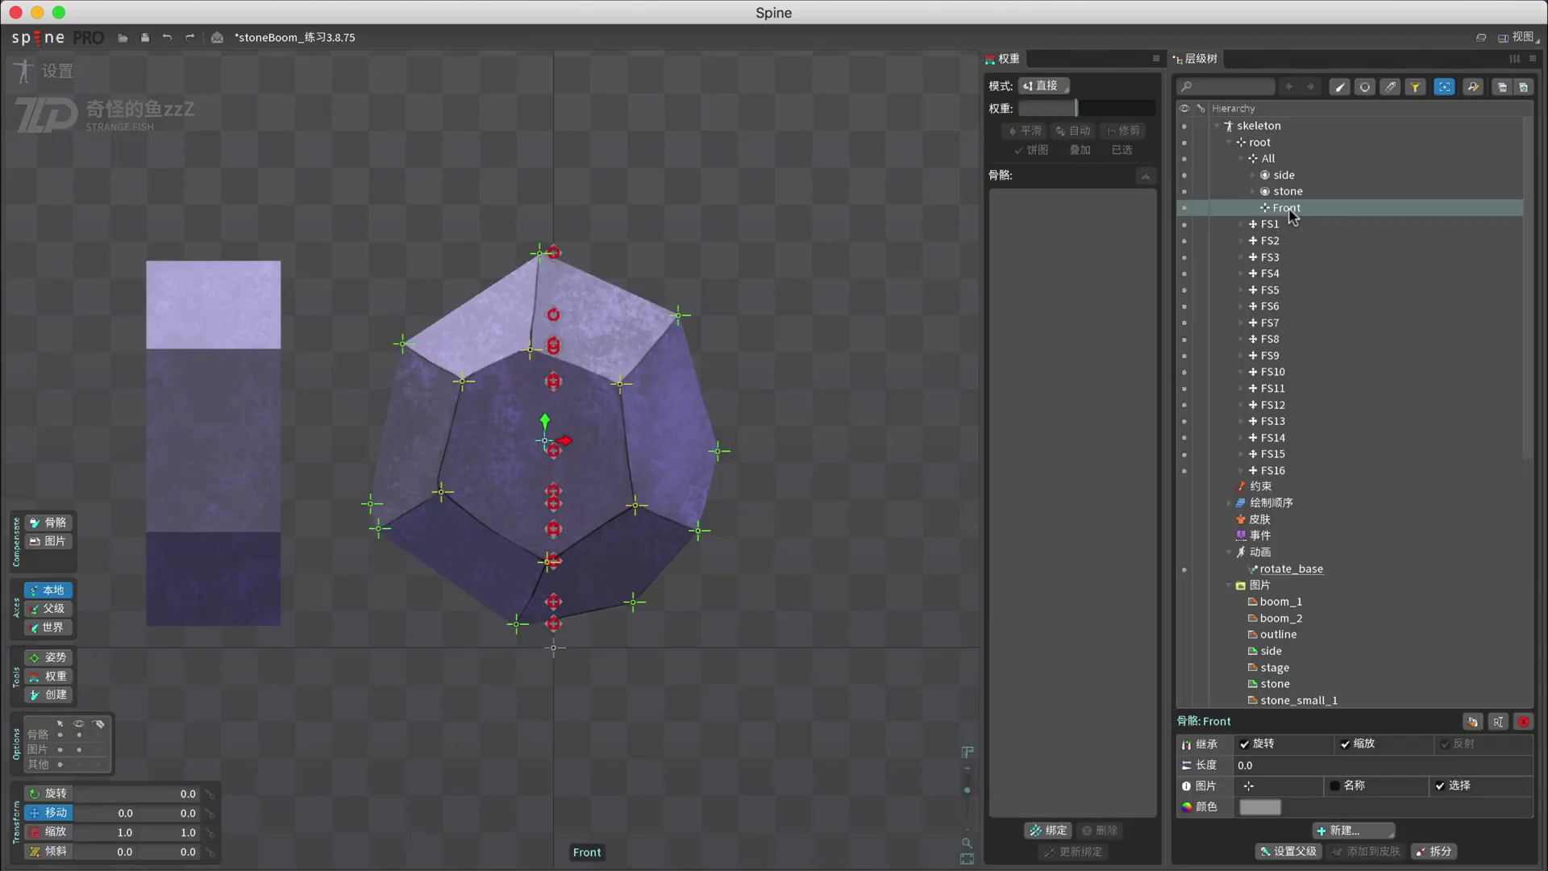
- Reparent bones FS1–FS16 and the stone slot so they sit under the Front bone
left_click(1270, 225)
left_click(1272, 470, "shift")
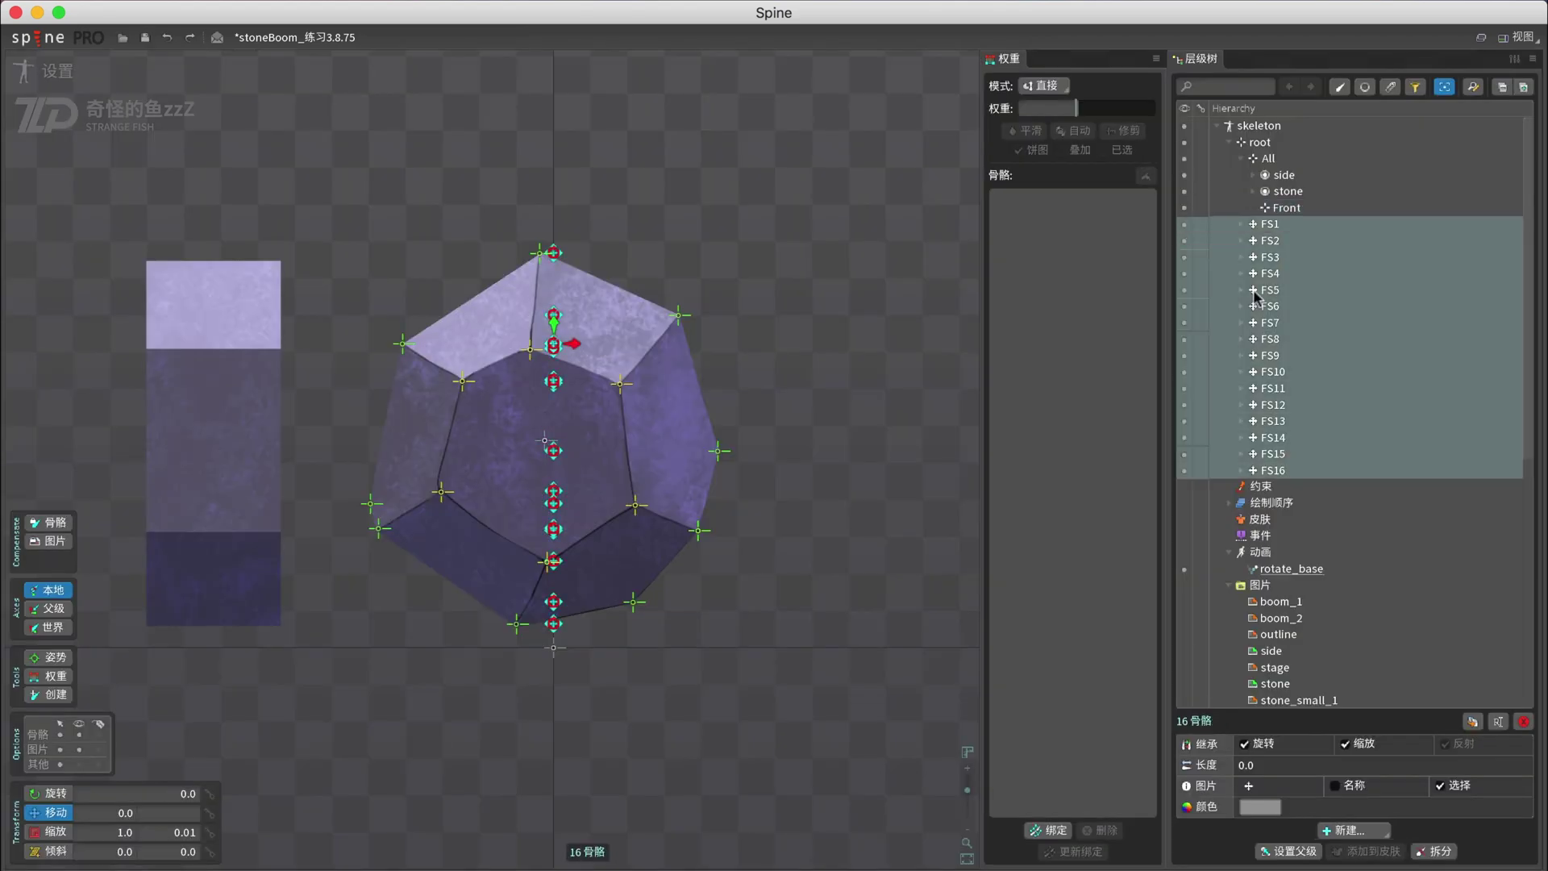
left_click_drag(1274, 226, 1293, 211)
- Rename the stone slot as stoneFront and fold away the Front bone's children
left_click(1286, 210)
double_click(1300, 208)
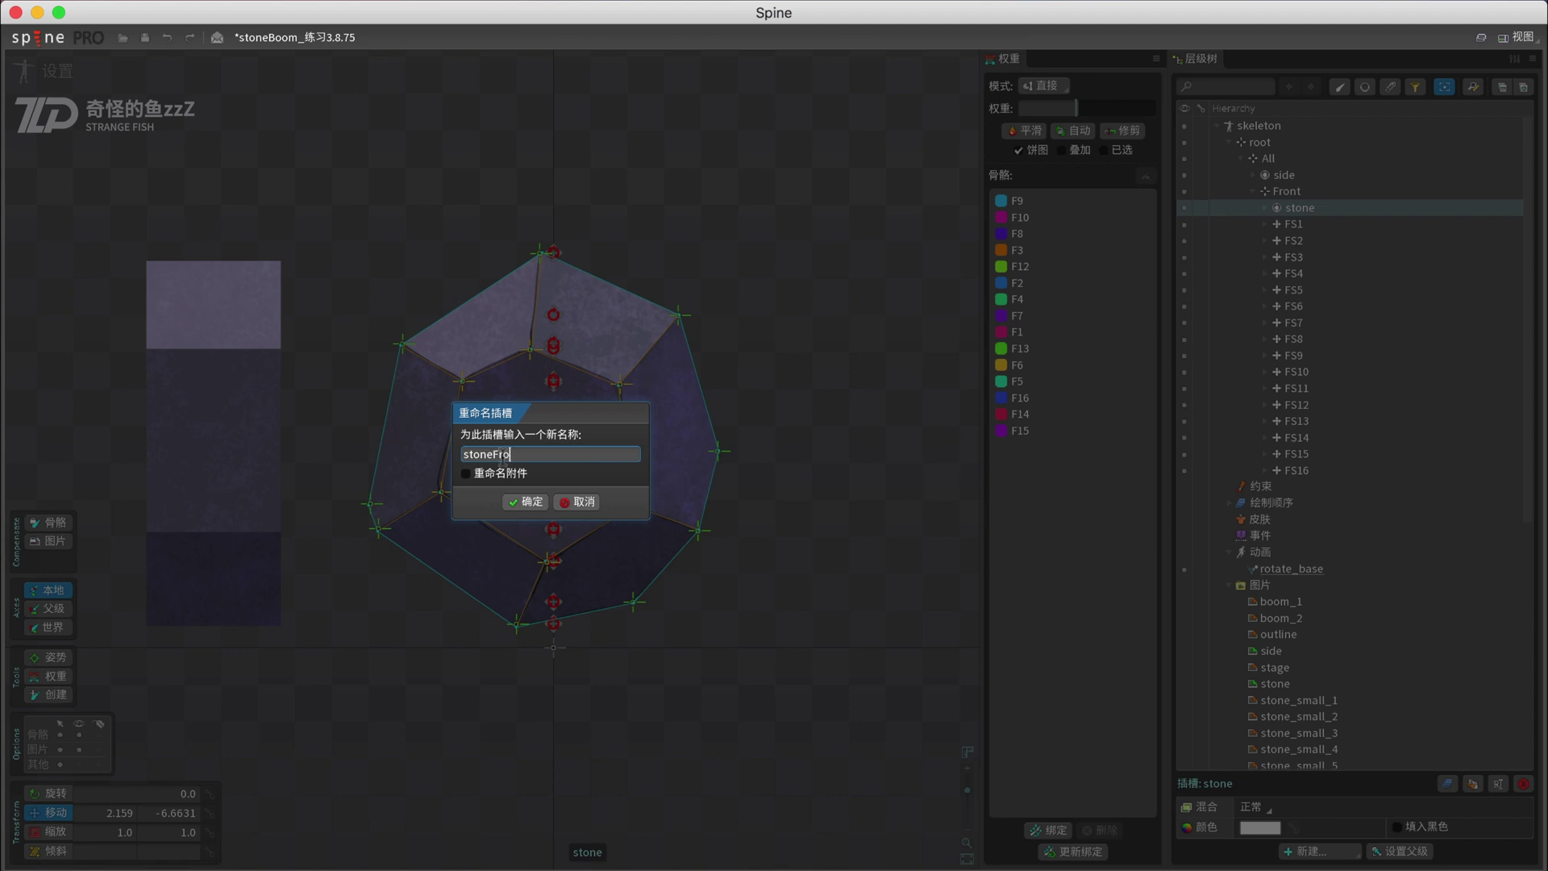
left_click(525, 504)
left_click(1255, 191)
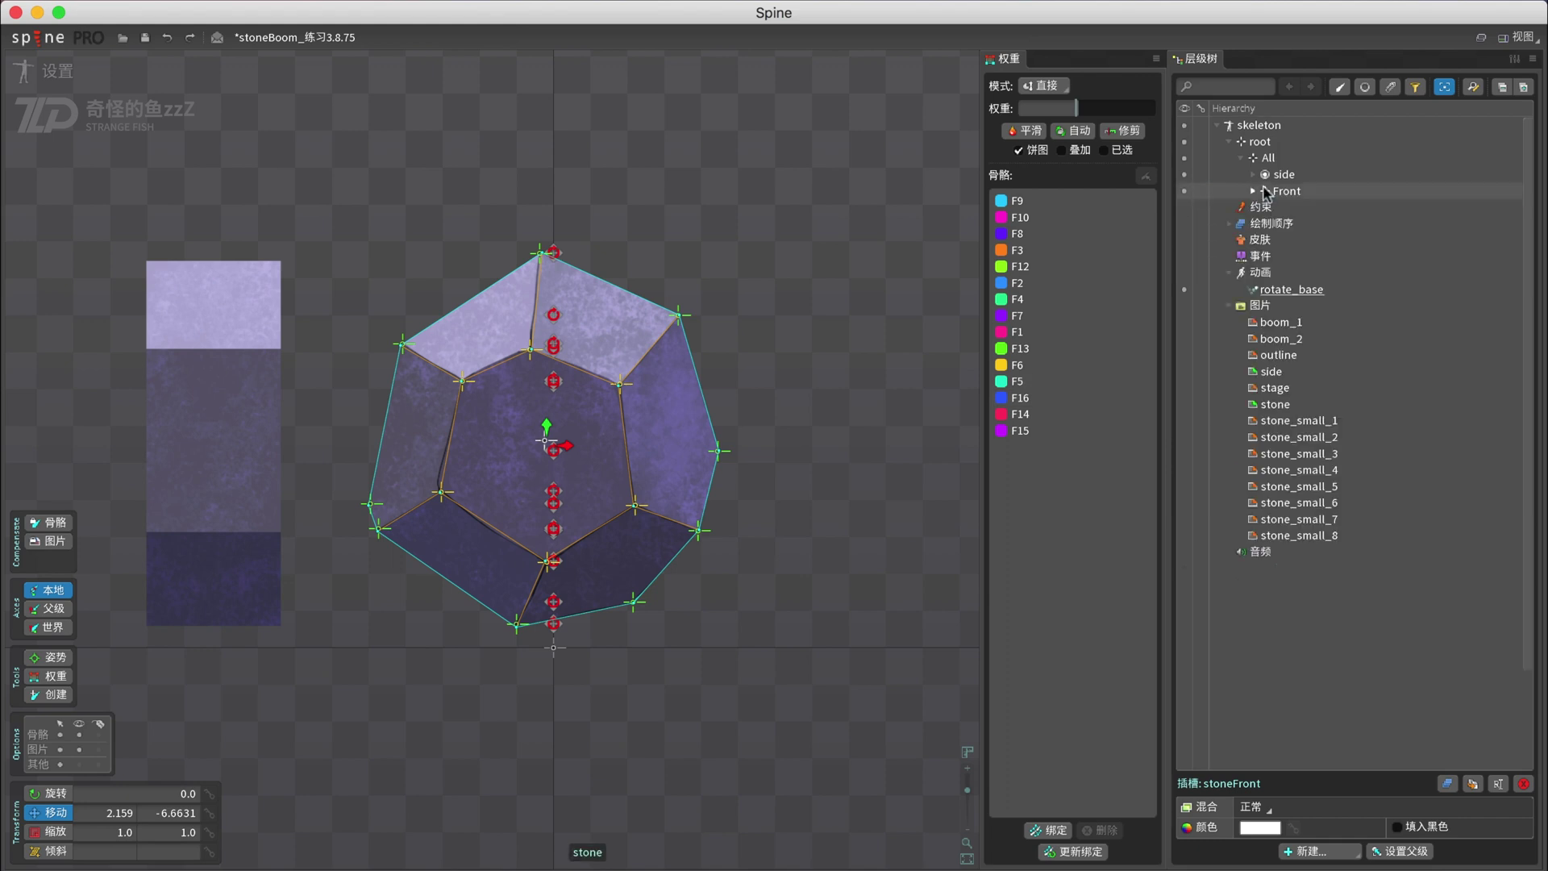
- Test-move the Front bone to check how its contents follow, and undo the move
left_click(1299, 193)
left_click_drag(800, 424, 814, 357)
key("super+z")
- Duplicate the Front bone with its contents and rename the copy Back
key("super+d")
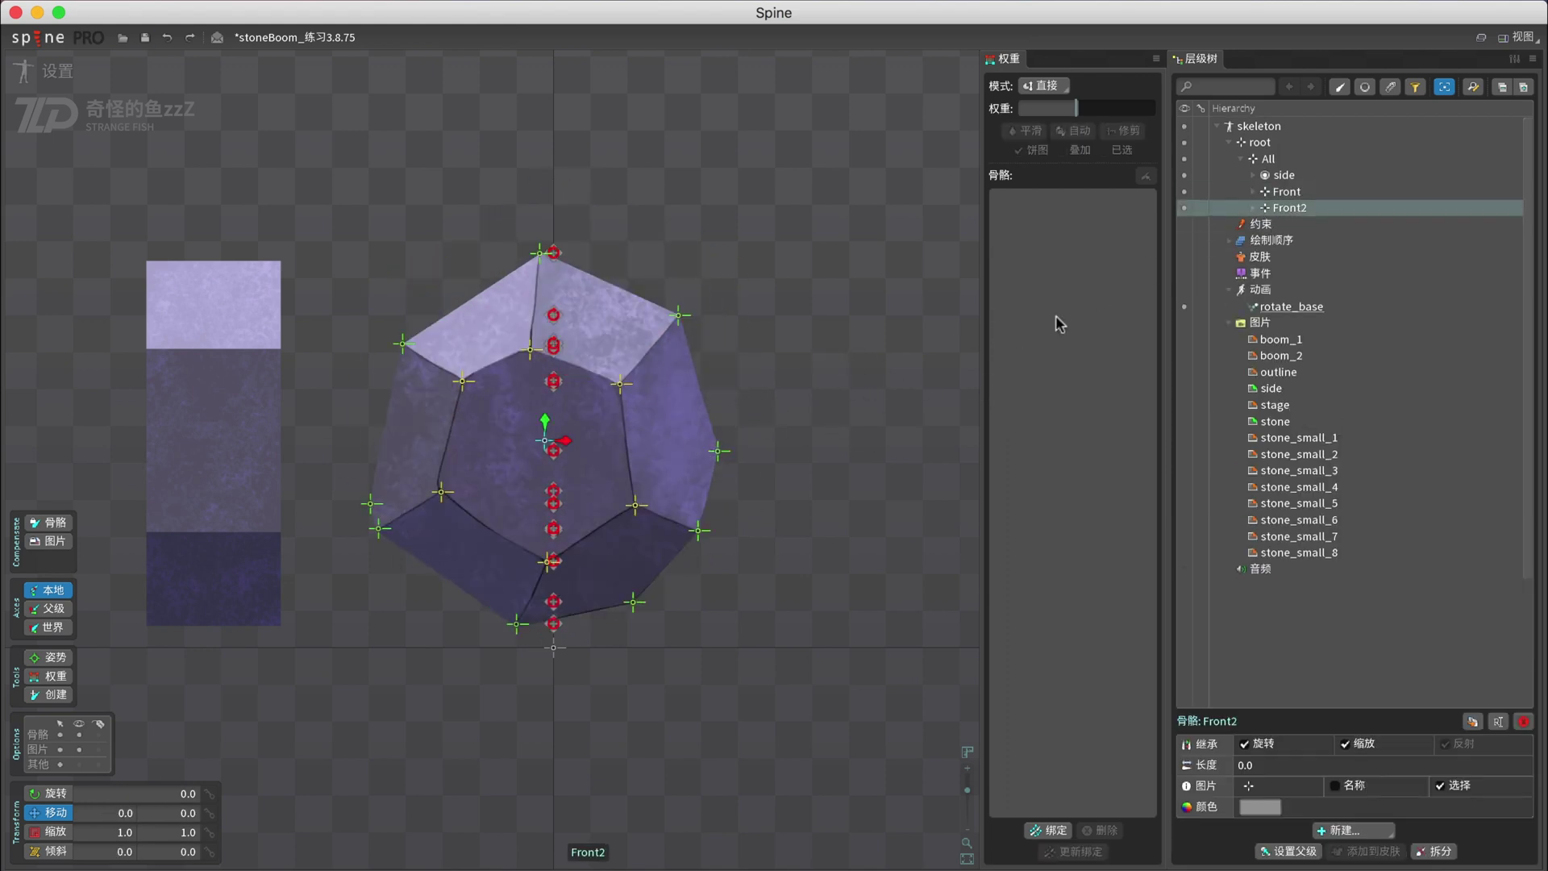
left_click(1252, 209)
double_click(1301, 211)
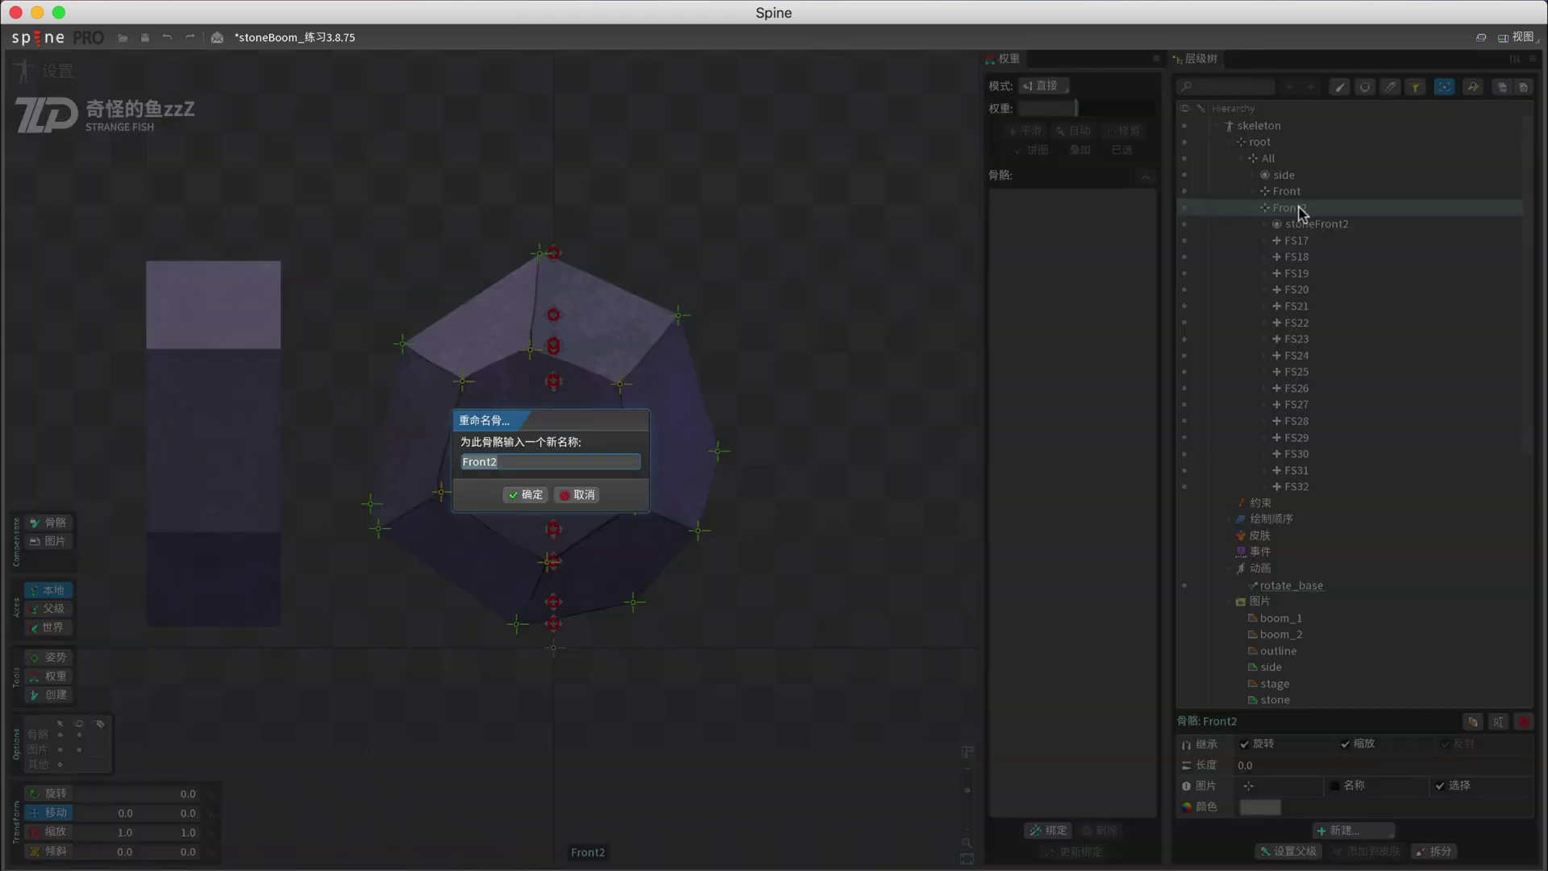
key("Return")
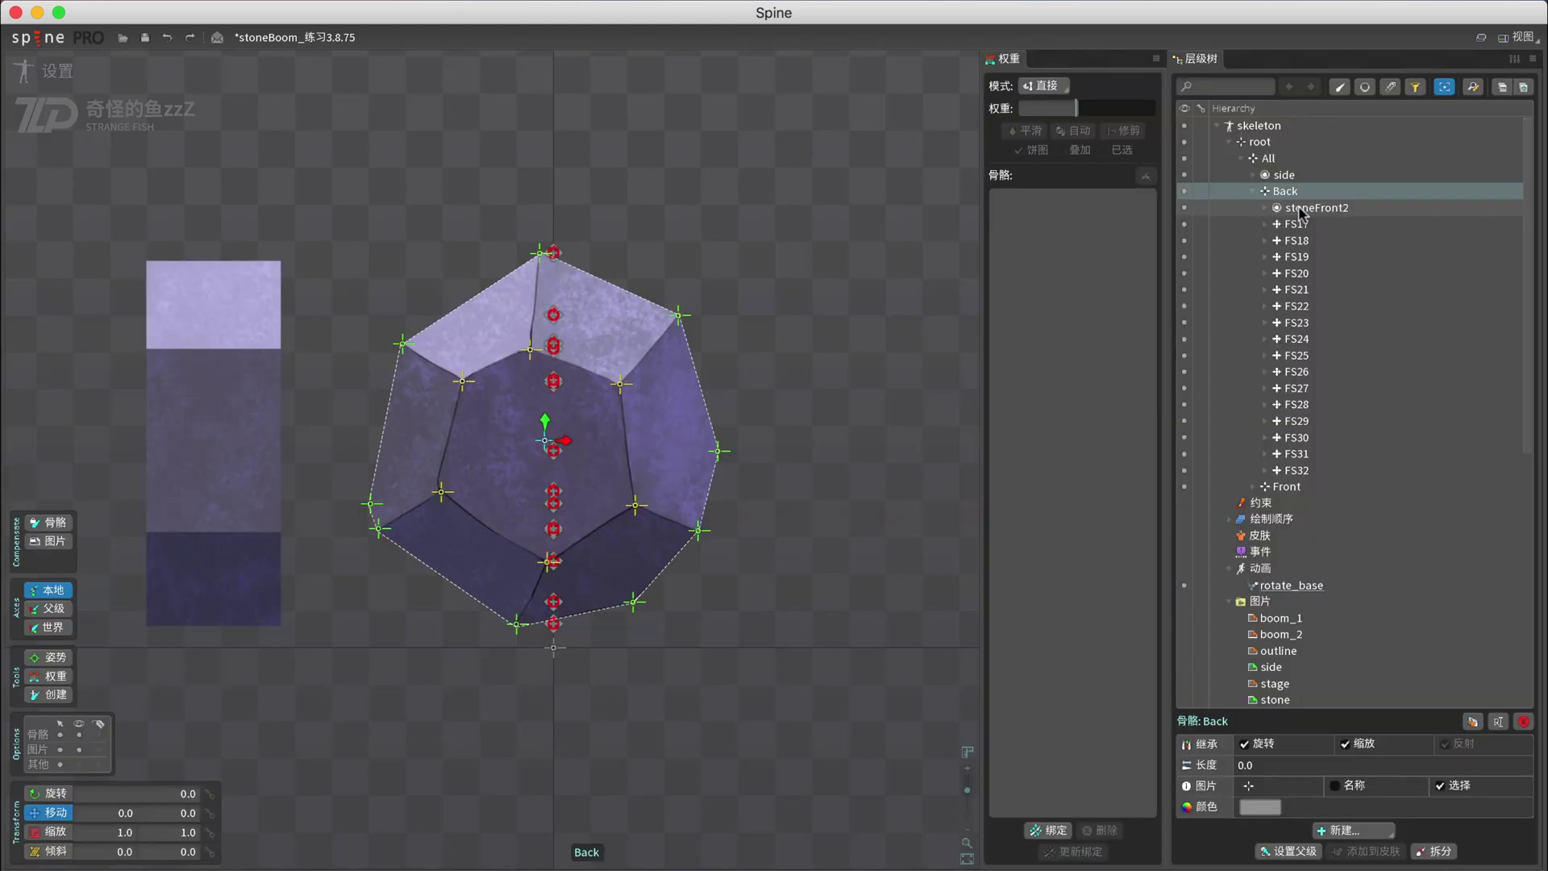
- Rename the stoneFront2 slot under the Back bone as stoneBack
left_click(1302, 210)
double_click(1302, 210)
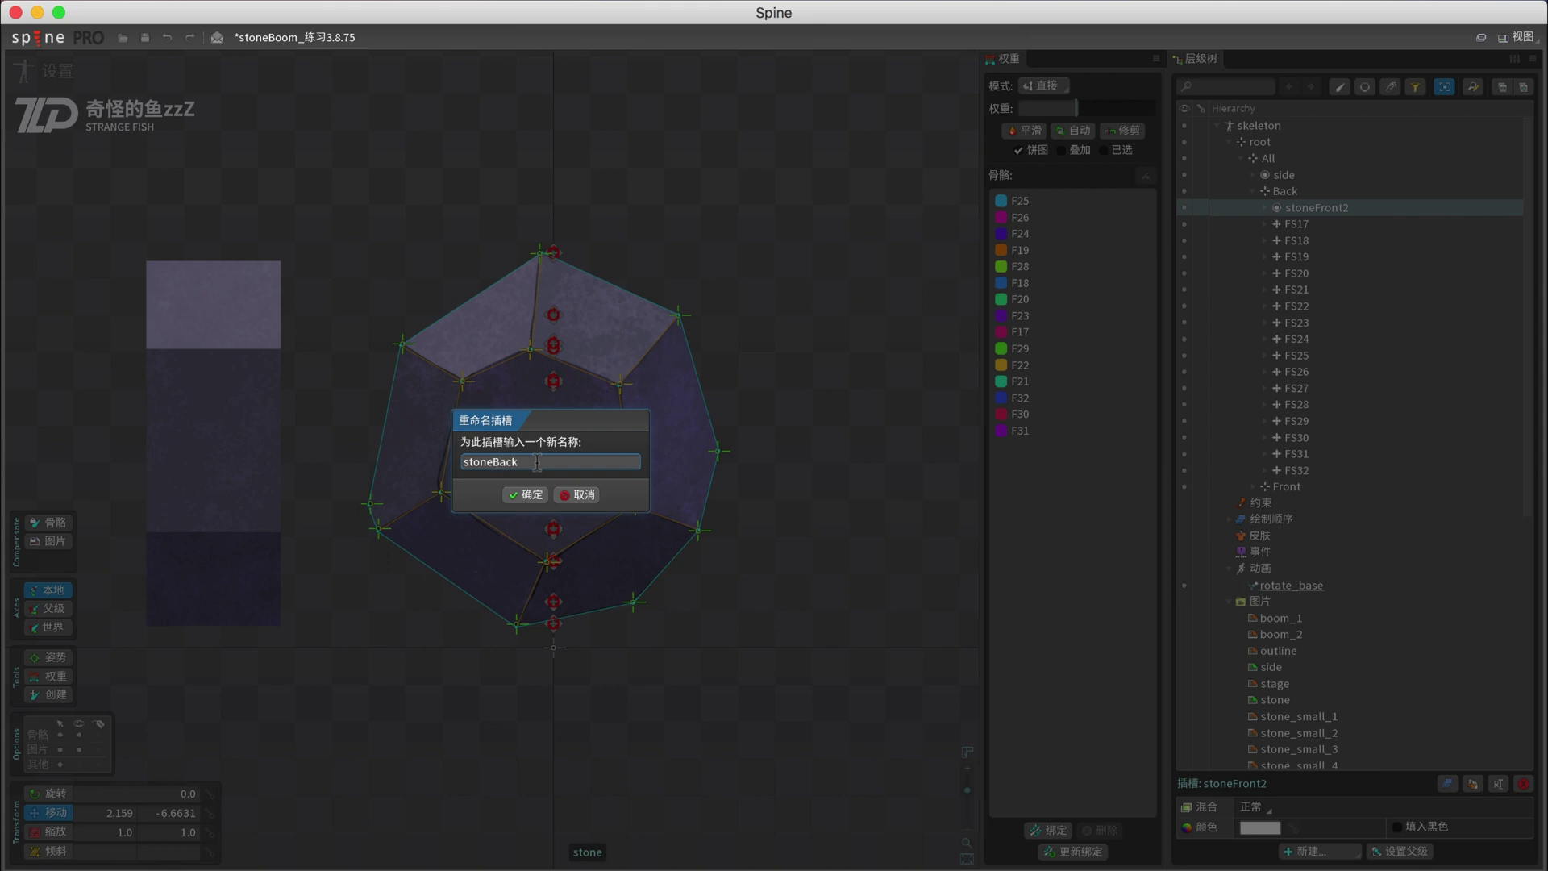
key("Return")
- Batch-rename the duplicated scale bones FS17–FS32 under Back as BS1–BS16
left_click(1296, 224)
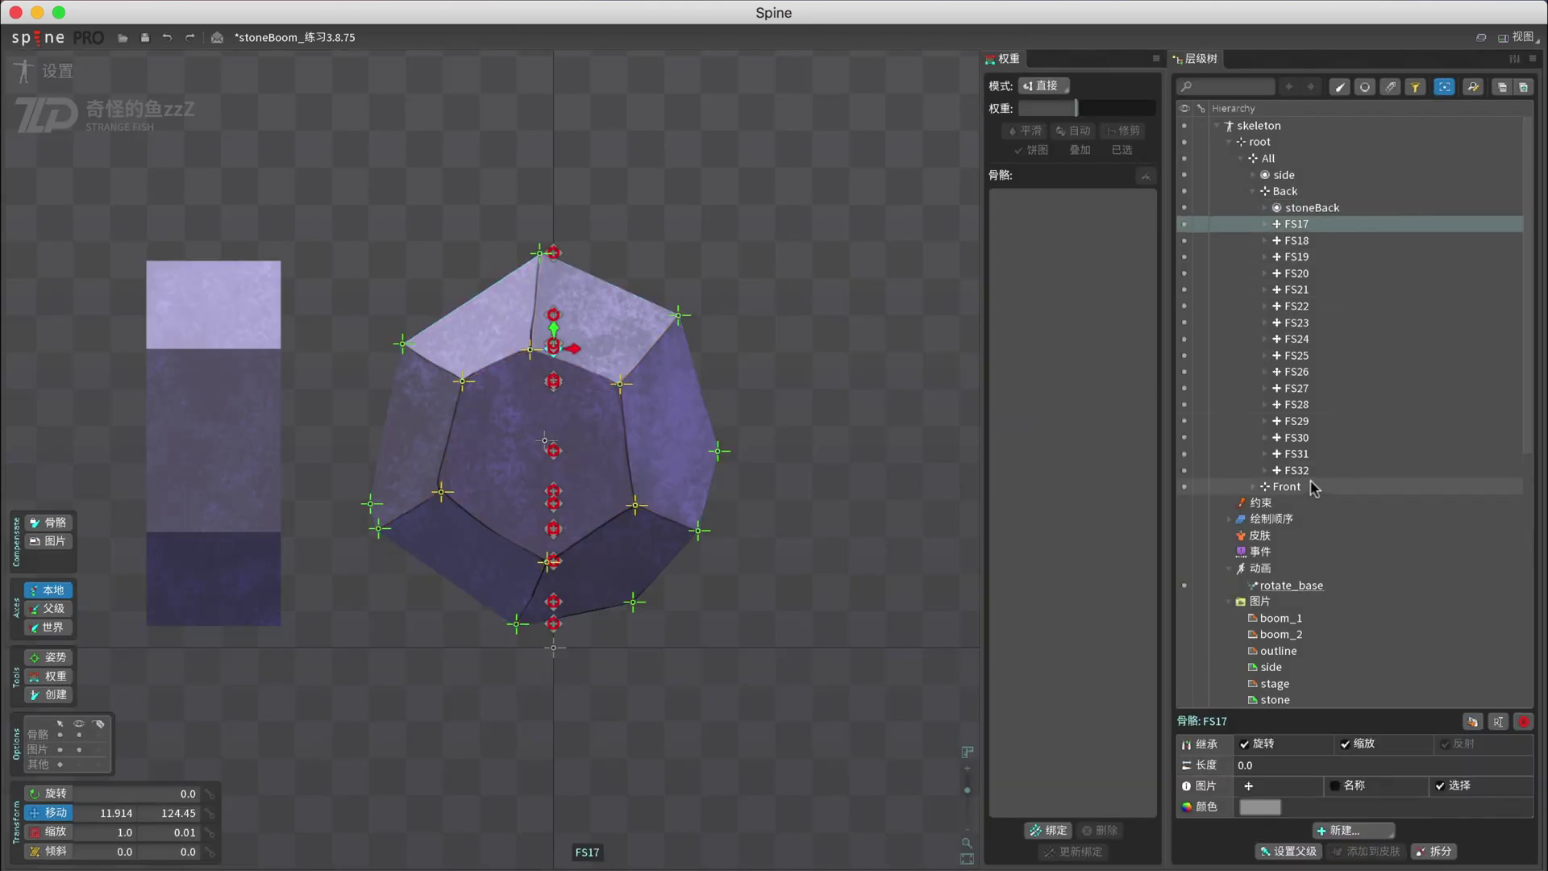
left_click(1294, 470, "shift")
left_click(1499, 722)
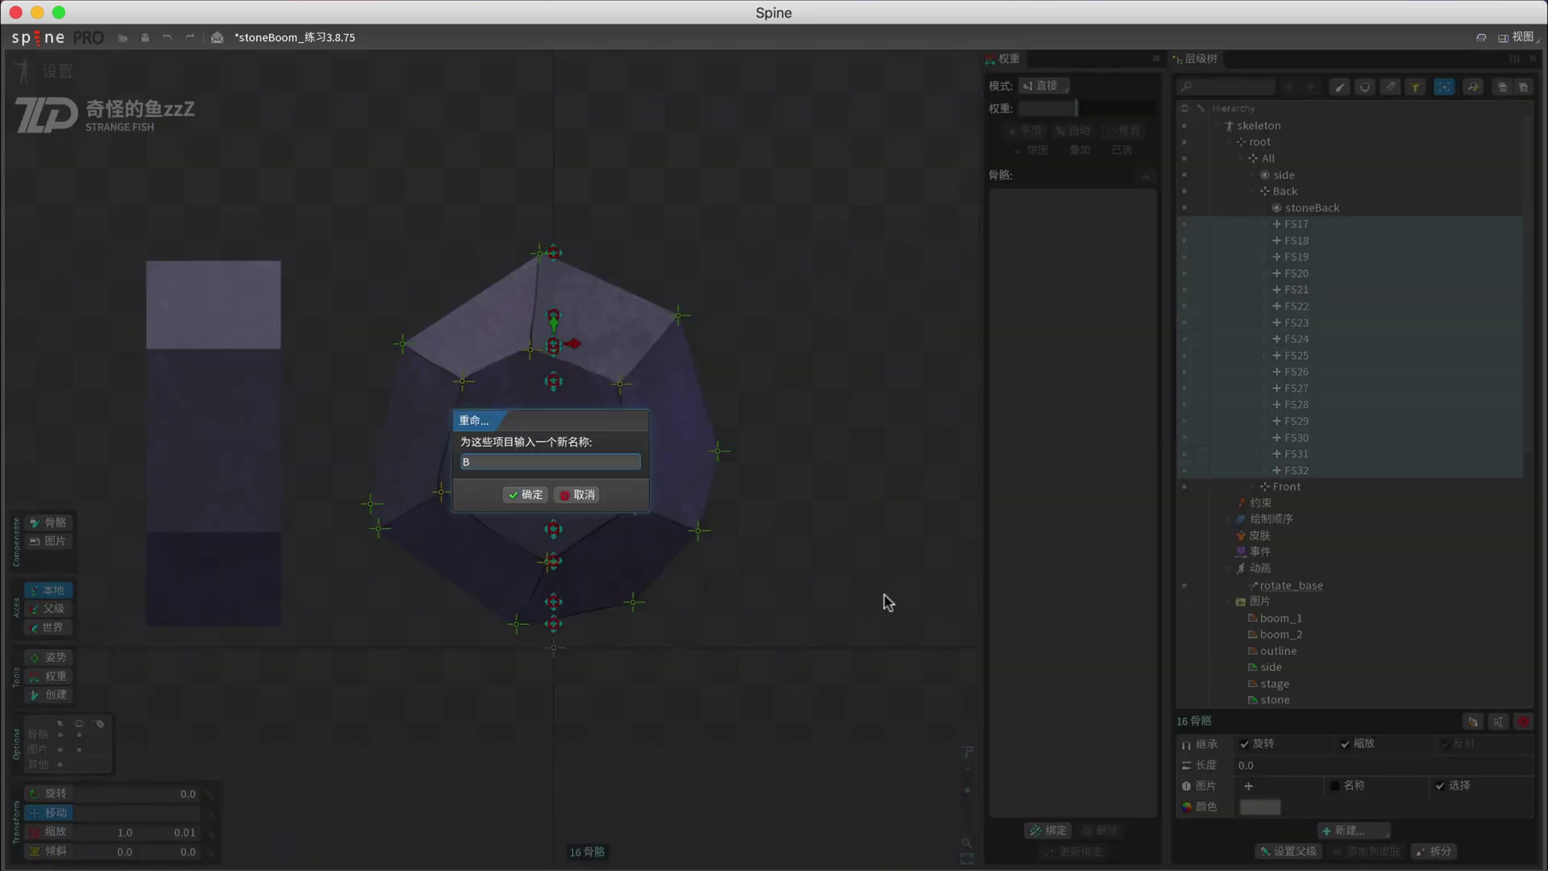
key("Return")
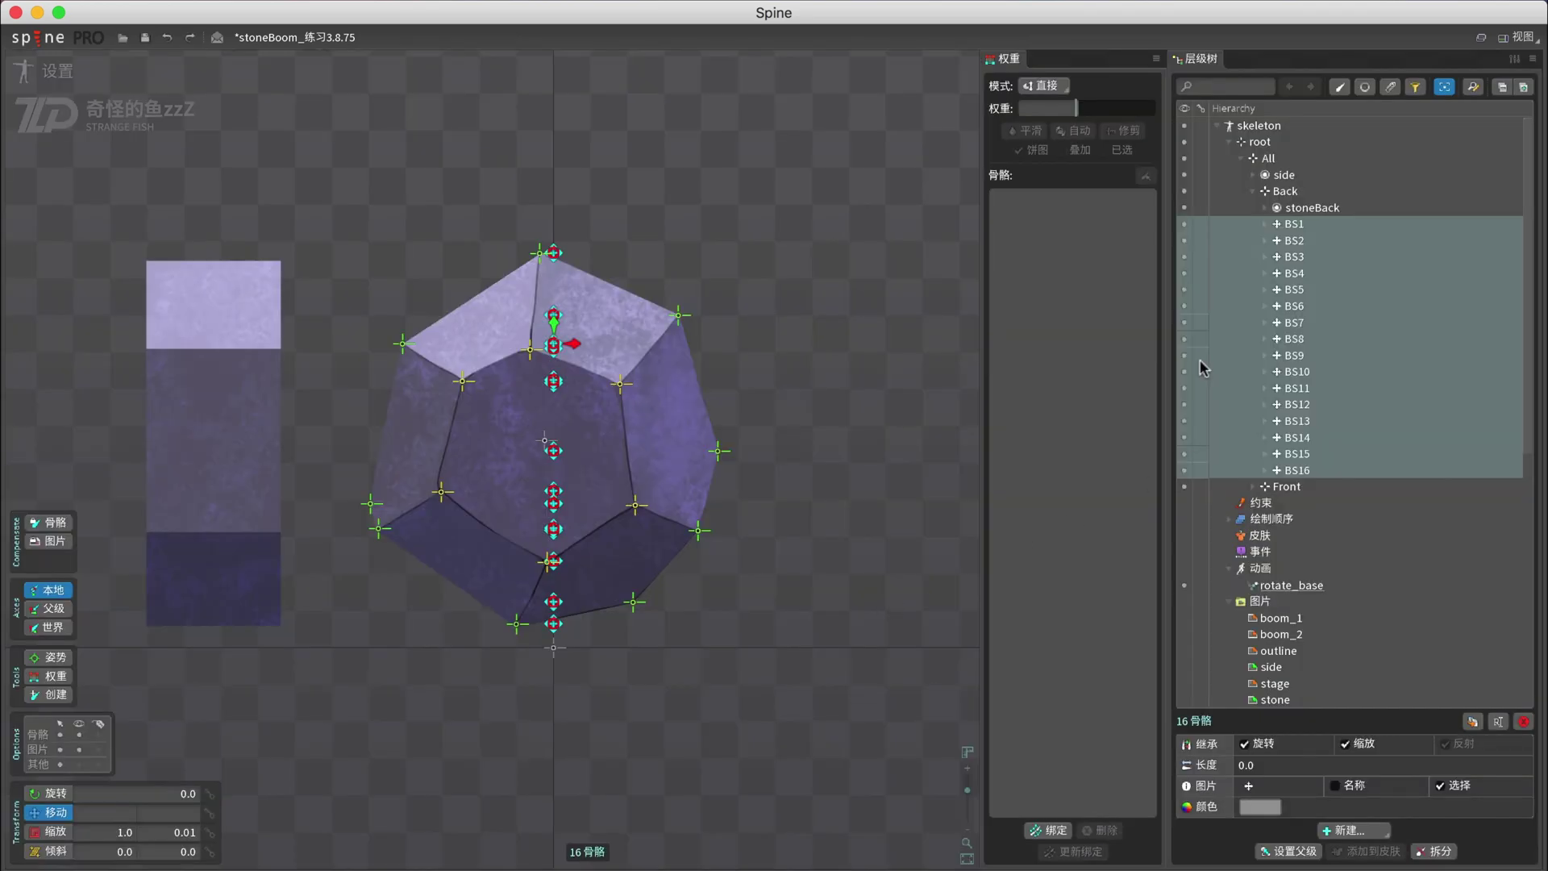
- Expand the Back hierarchy and batch-rename the rotation bones FR17–FR32 as BR1–BR16
left_click(1523, 87)
left_click(1308, 241)
left_click(1308, 290, "super")
left_click(1307, 340, "super")
left_click(1307, 387, "super")
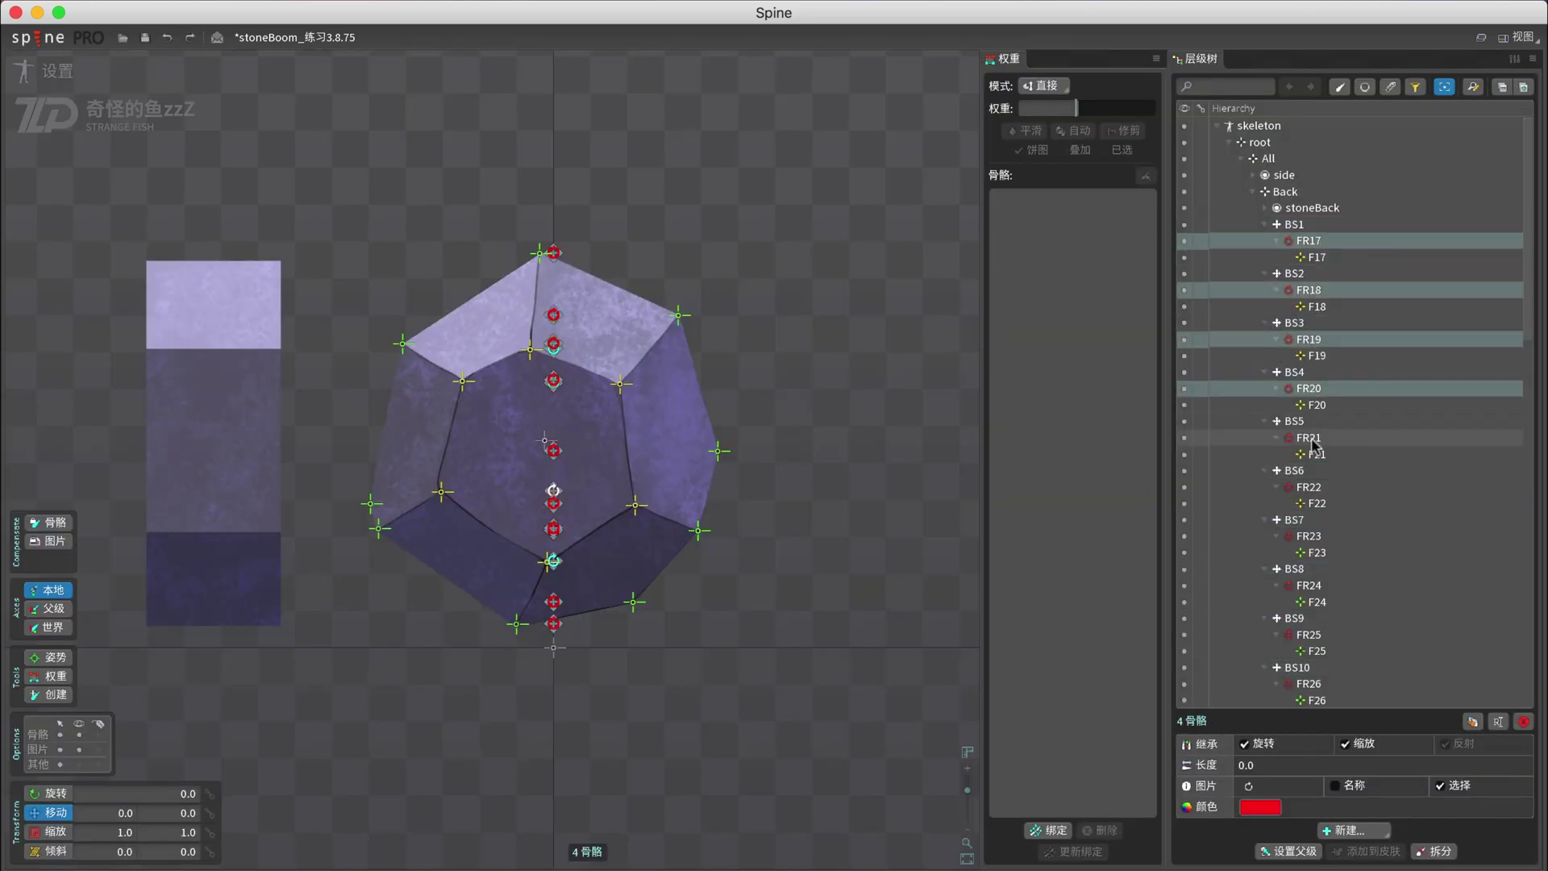
left_click(1313, 440, "super")
left_click(1313, 488, "super")
left_click(1313, 537, "super")
left_click(1313, 587, "super")
left_click(1313, 635, "super")
left_click(1313, 685, "super")
scroll(1345, 548, "down", 8)
left_click(1309, 204, "super")
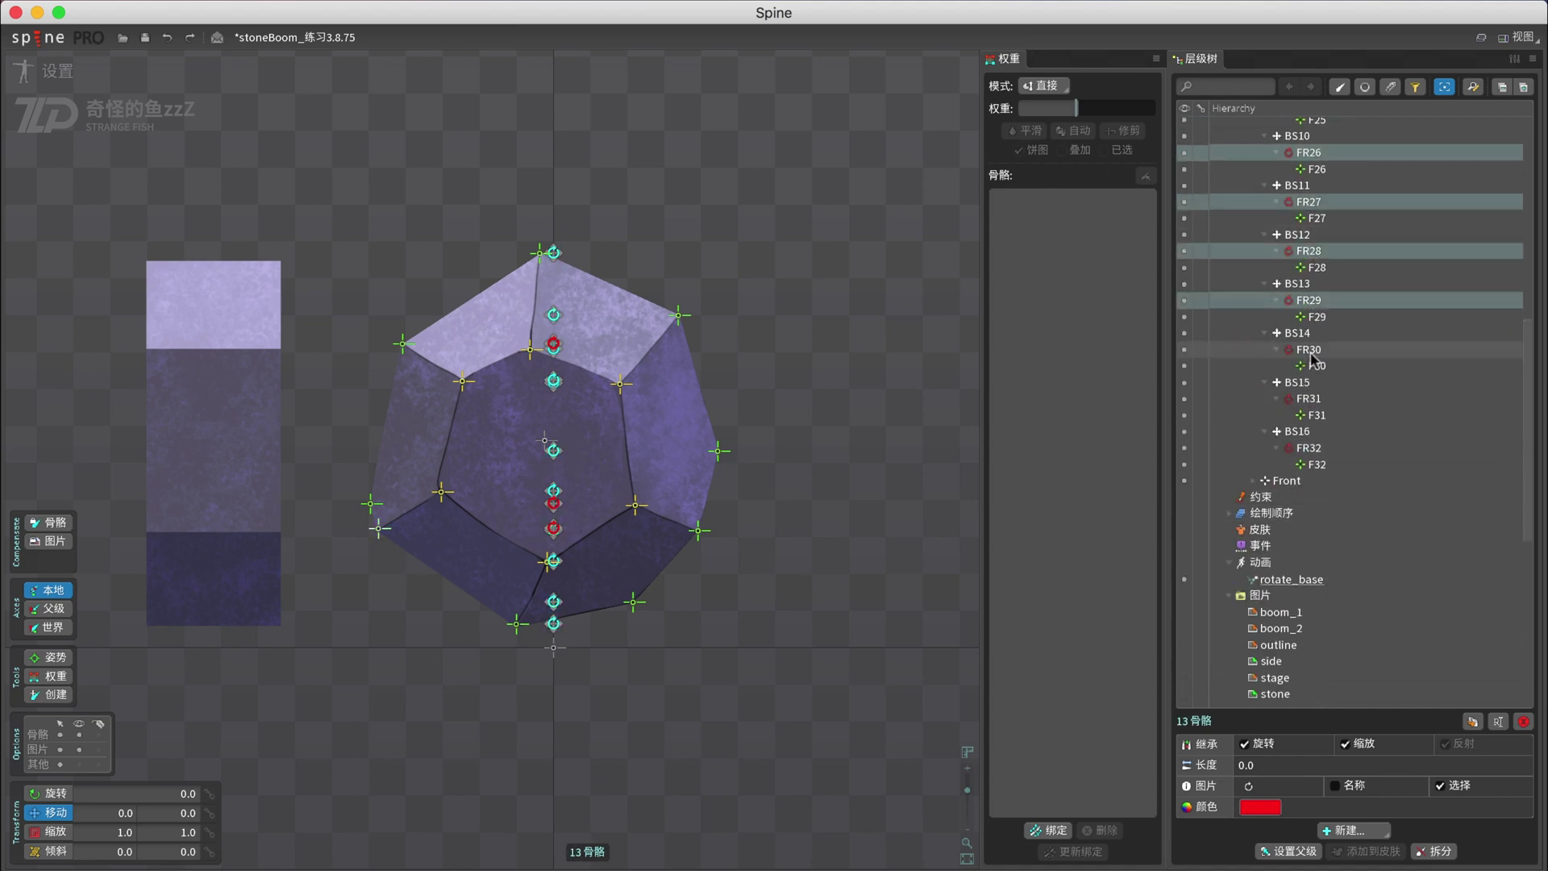
left_click_drag(1312, 358, 1311, 450)
key("F2")
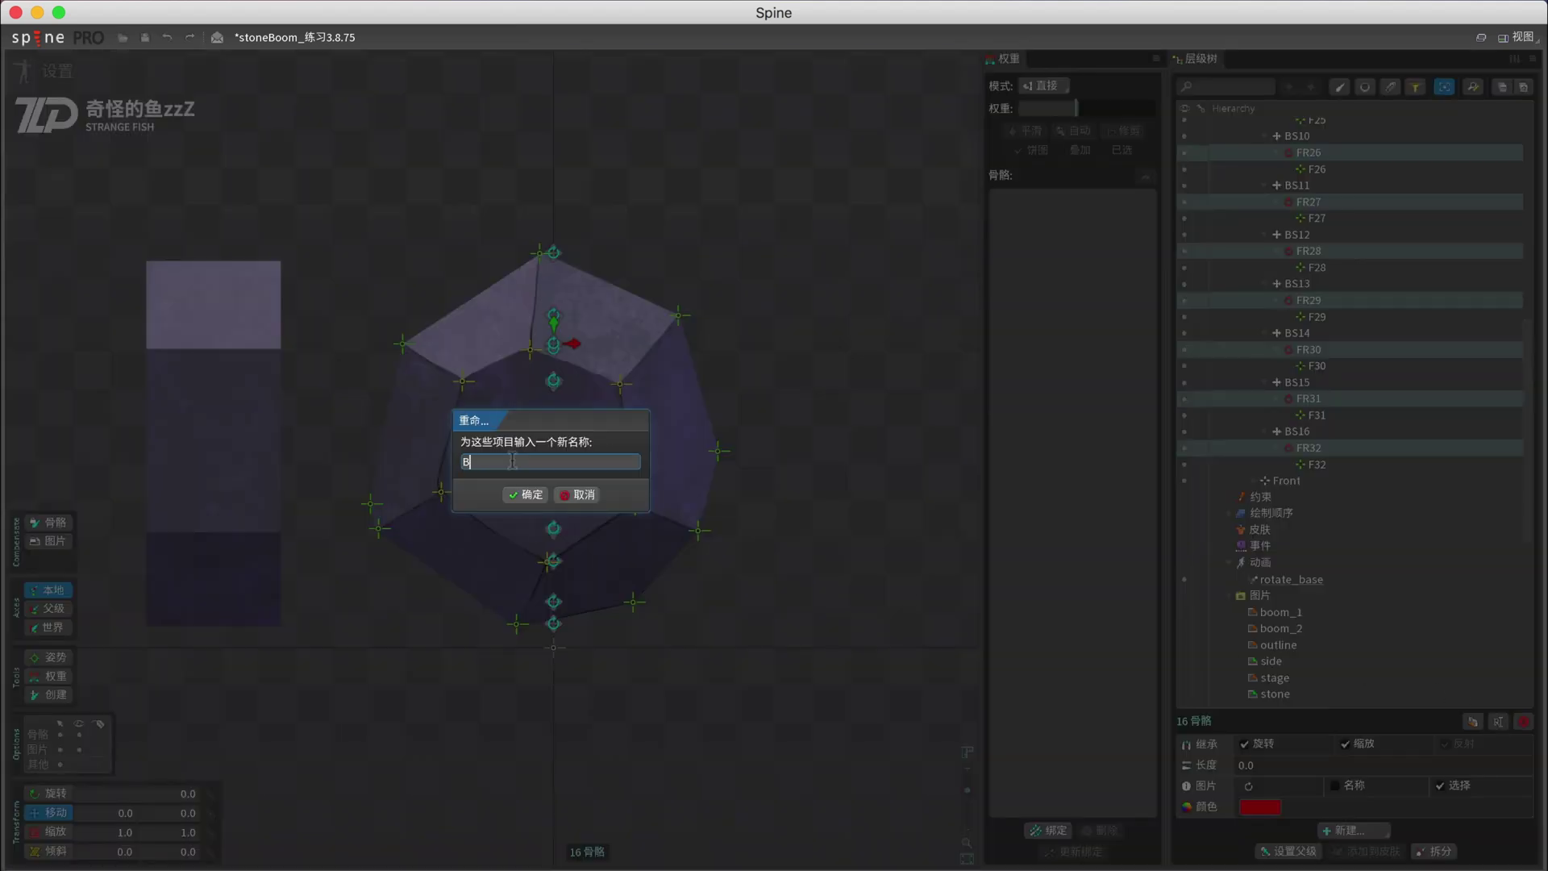
left_click(512, 494)
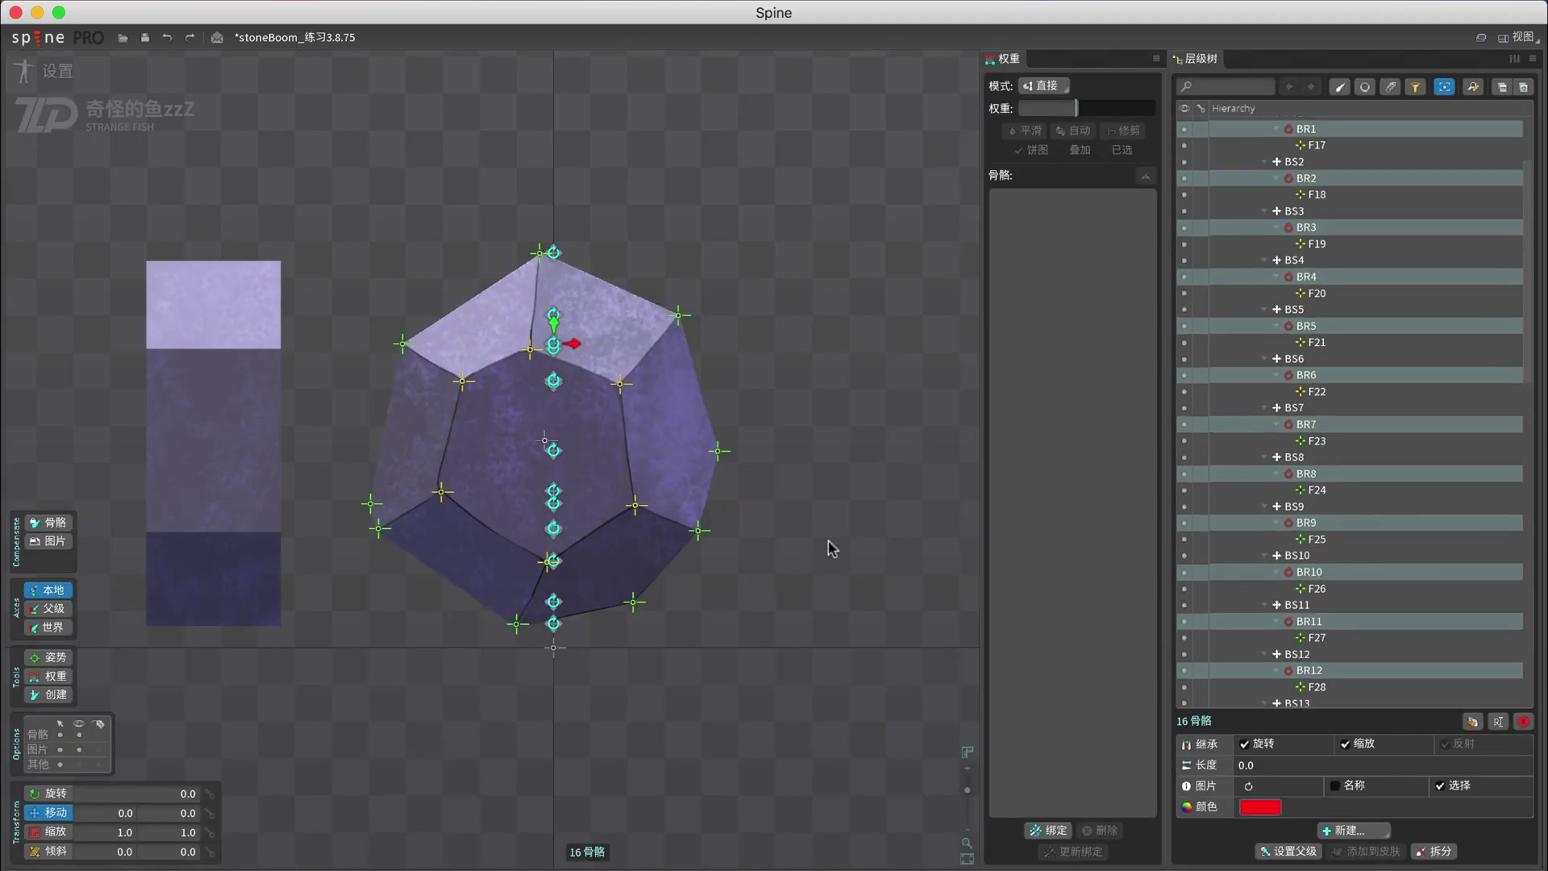
- Store the selected rotation bones BR1–BR16 as selection group 4
scroll(1317, 169, "up", 4)
scroll(1361, 304, "up", 6)
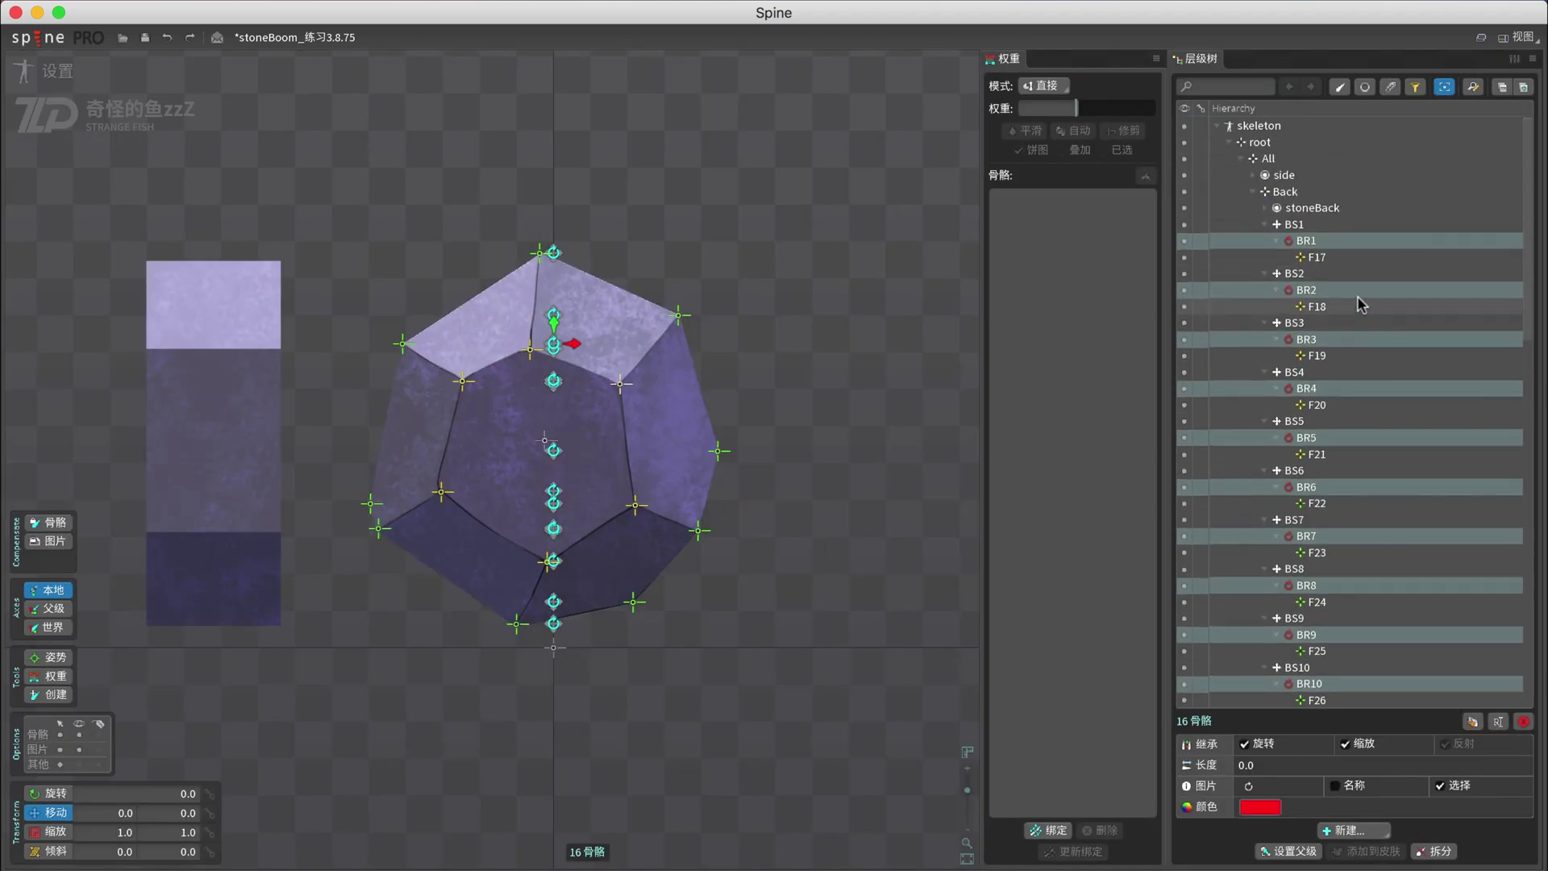
key("super+4")
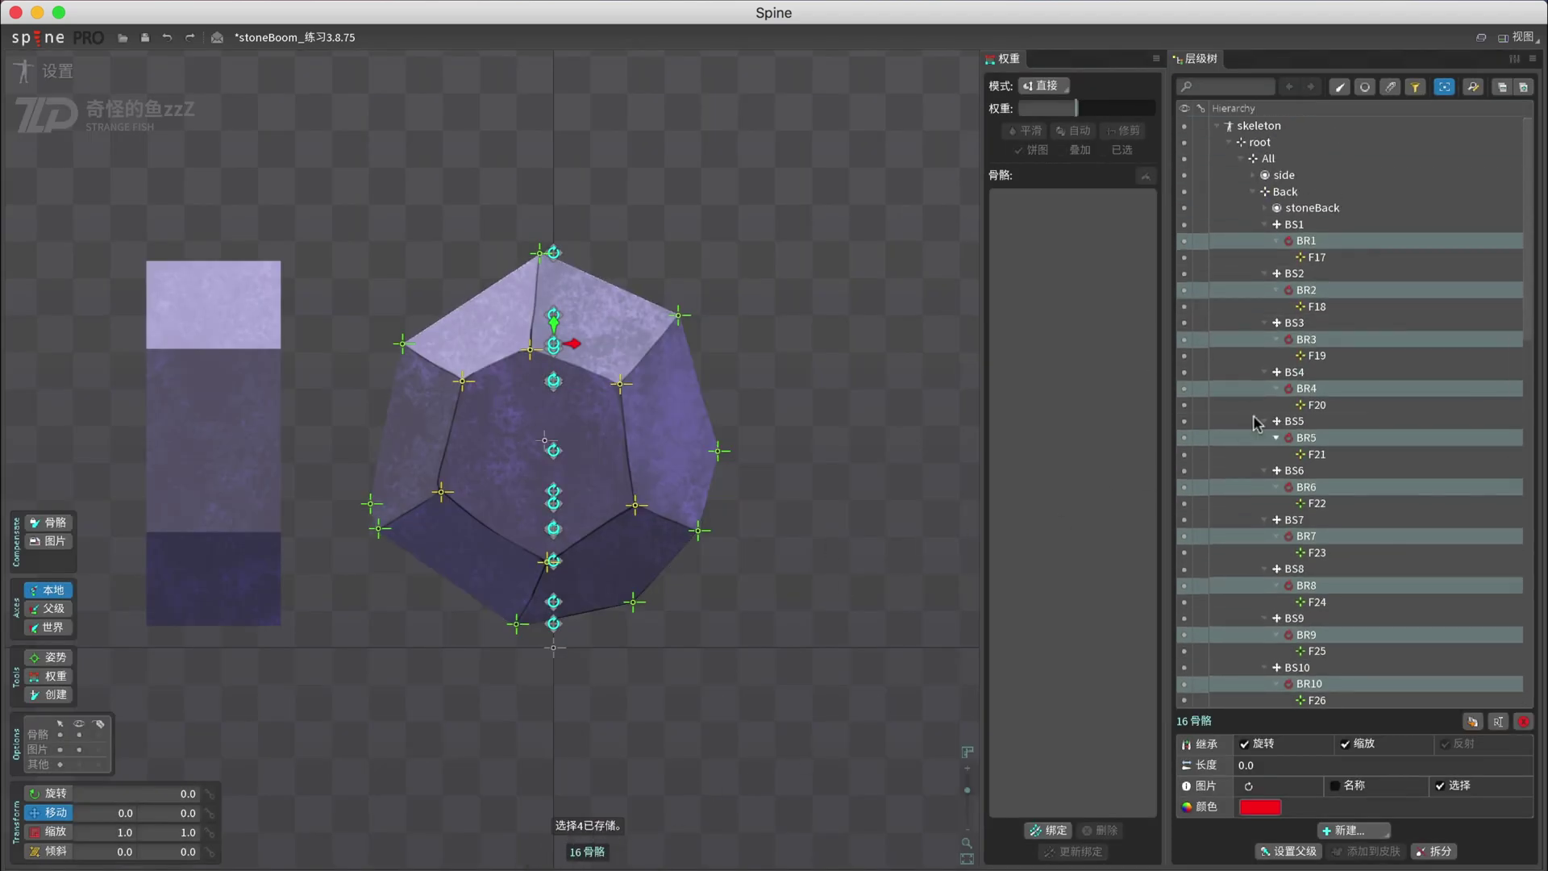
- Batch-rename the vertex bones F17–F32 under the BR bones as B1–B16
left_click(1332, 259)
left_click(1329, 307, "super")
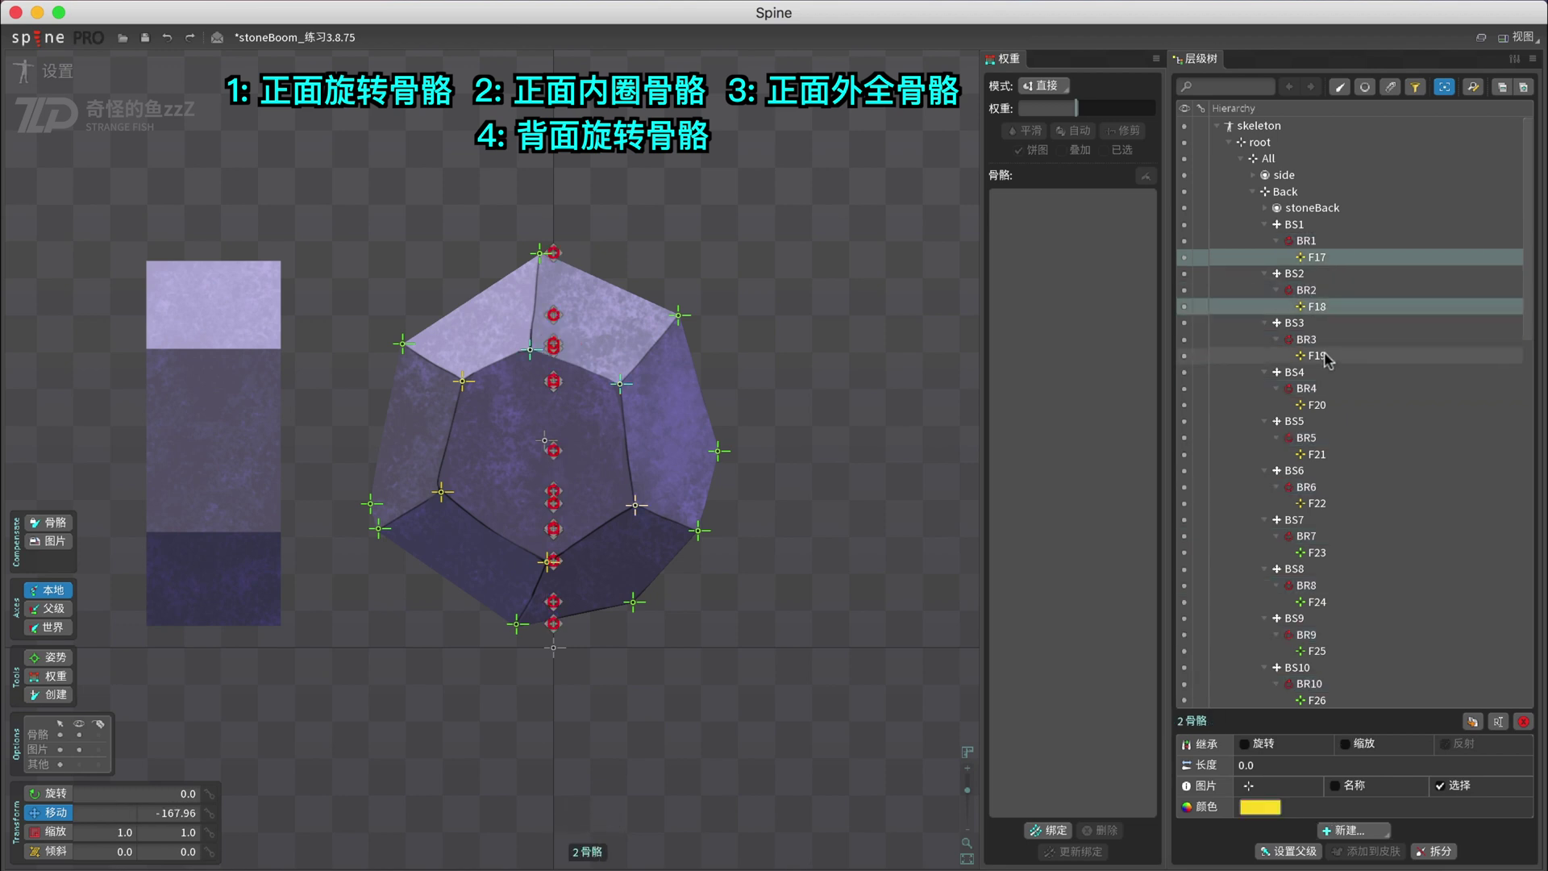
left_click(1327, 355, "super")
left_click(1326, 405, "super")
left_click(1325, 454, "super")
left_click(1323, 503, "super")
left_click(1321, 553, "super")
left_click(1323, 602, "super")
left_click(1326, 650, "super")
scroll(1325, 645, "down", 6)
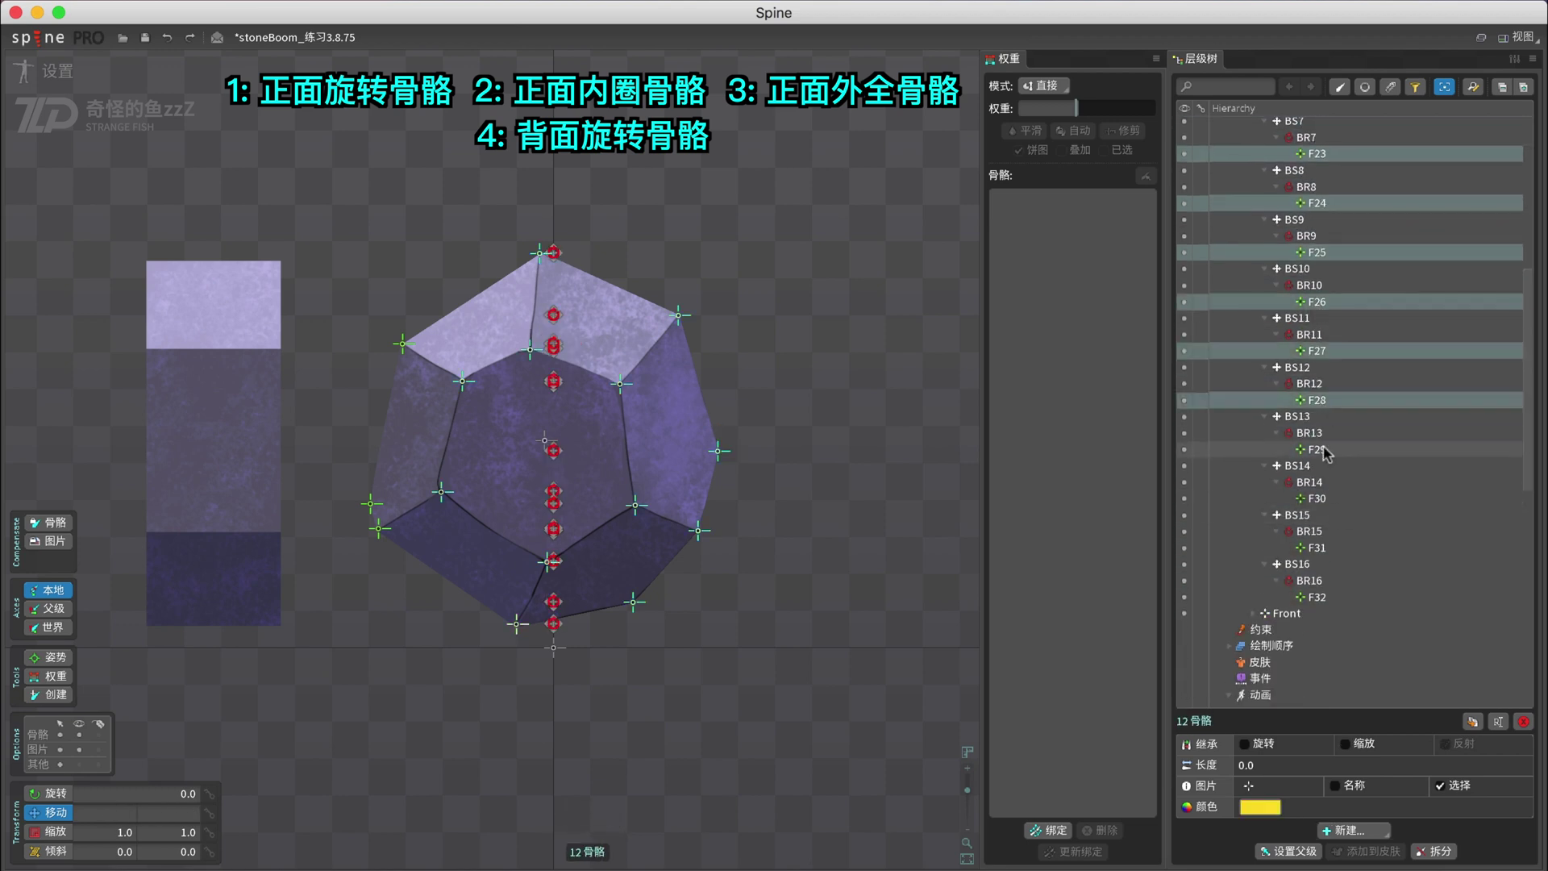
left_click_drag(1324, 451, 1371, 698)
key("F2")
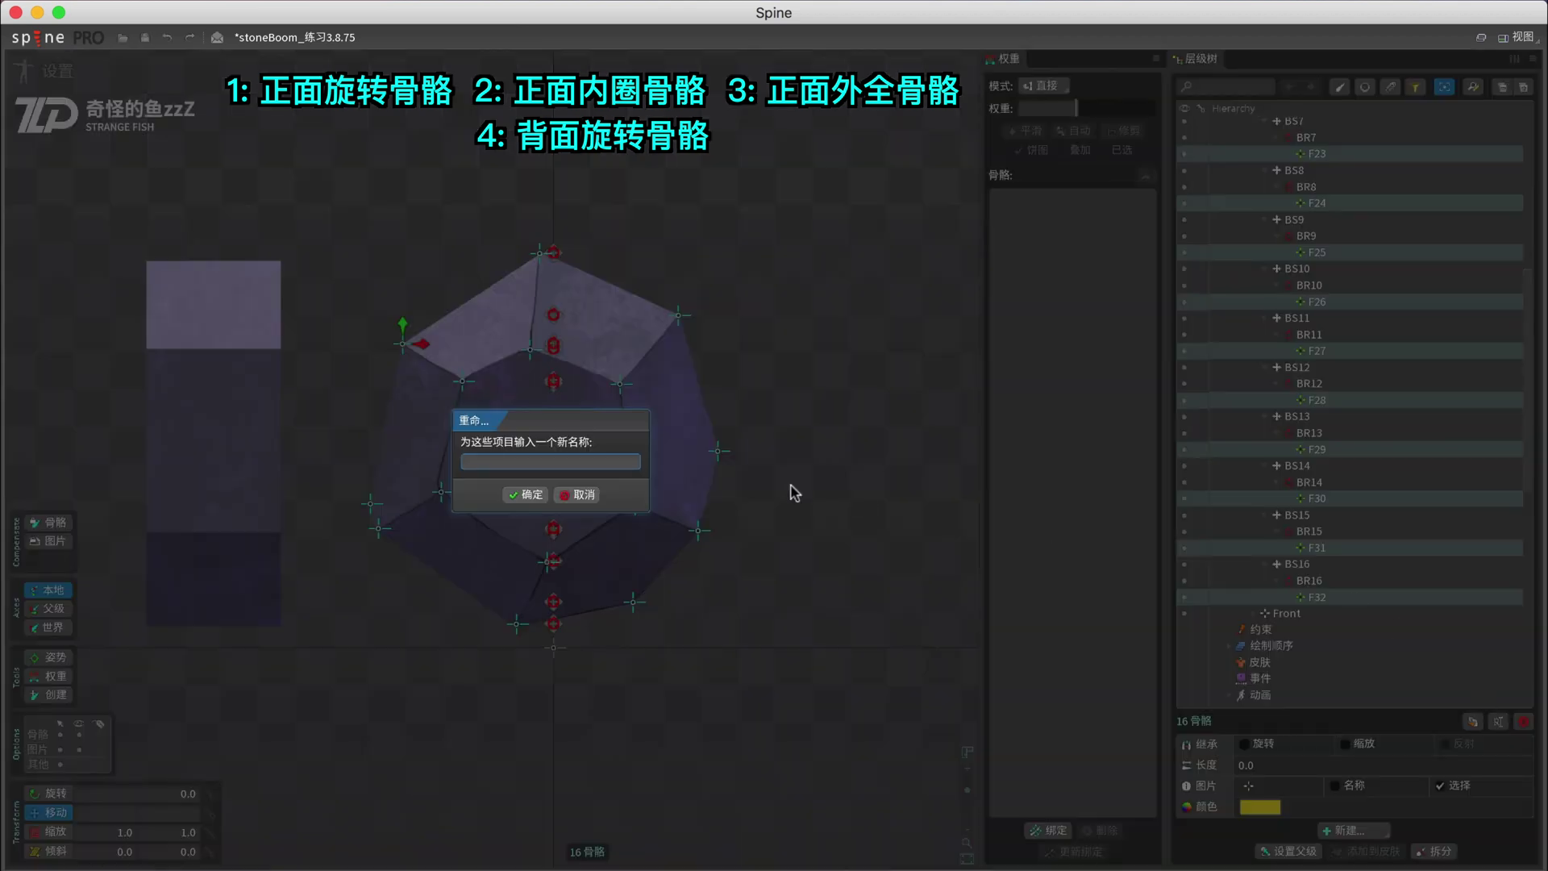
type("B1")
left_click(526, 495)
scroll(1332, 194, "up", 5)
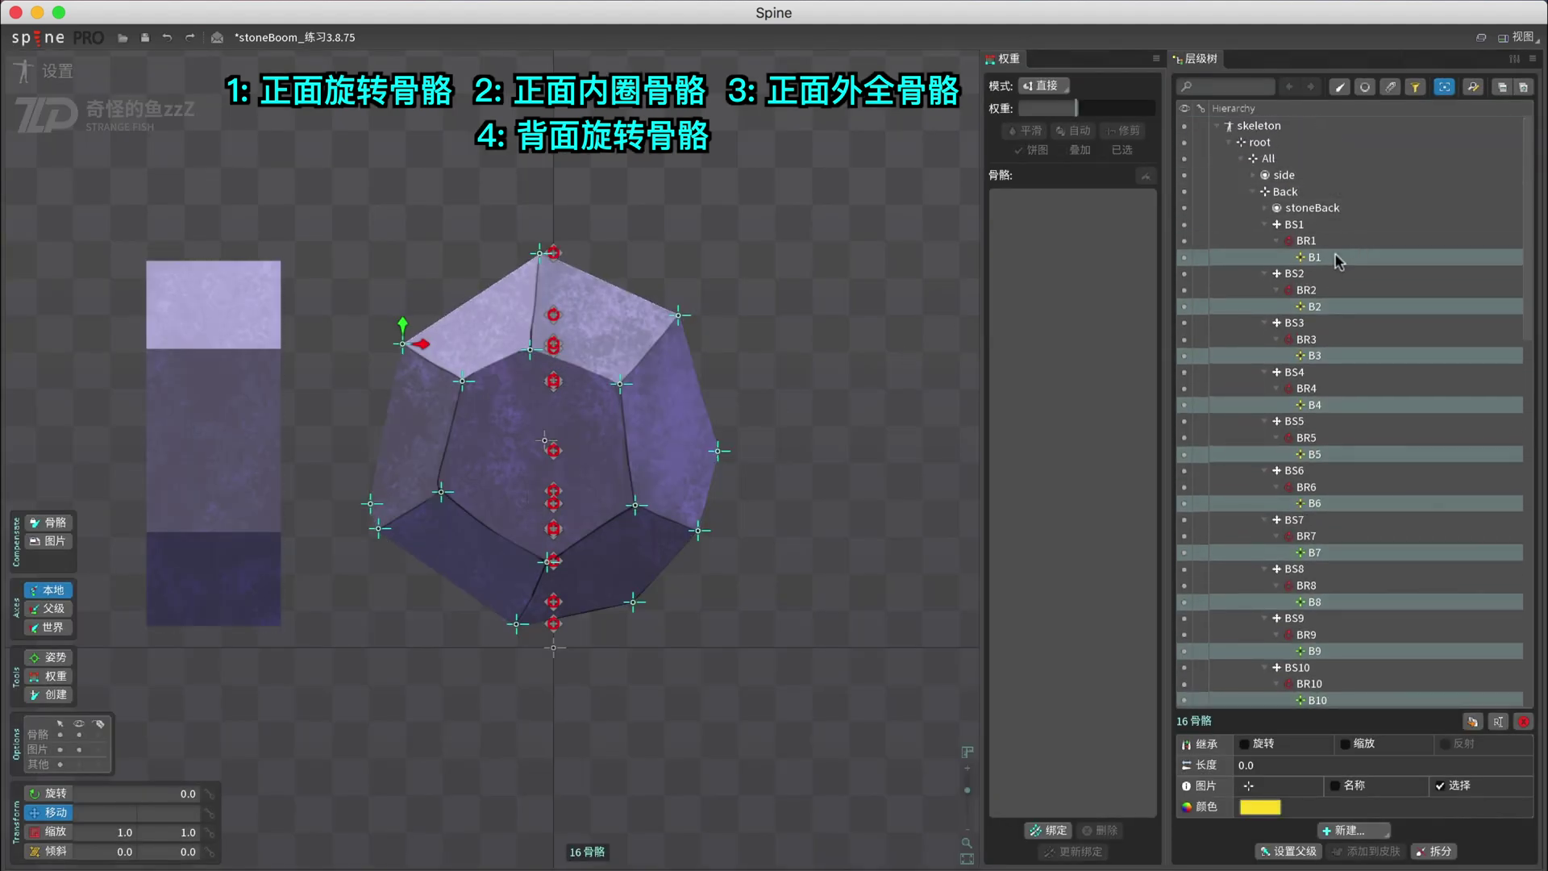
- Colour the inner-ring bones B1–B6 blue and store them as selection group 5
left_click_drag(1323, 257, 1315, 503)
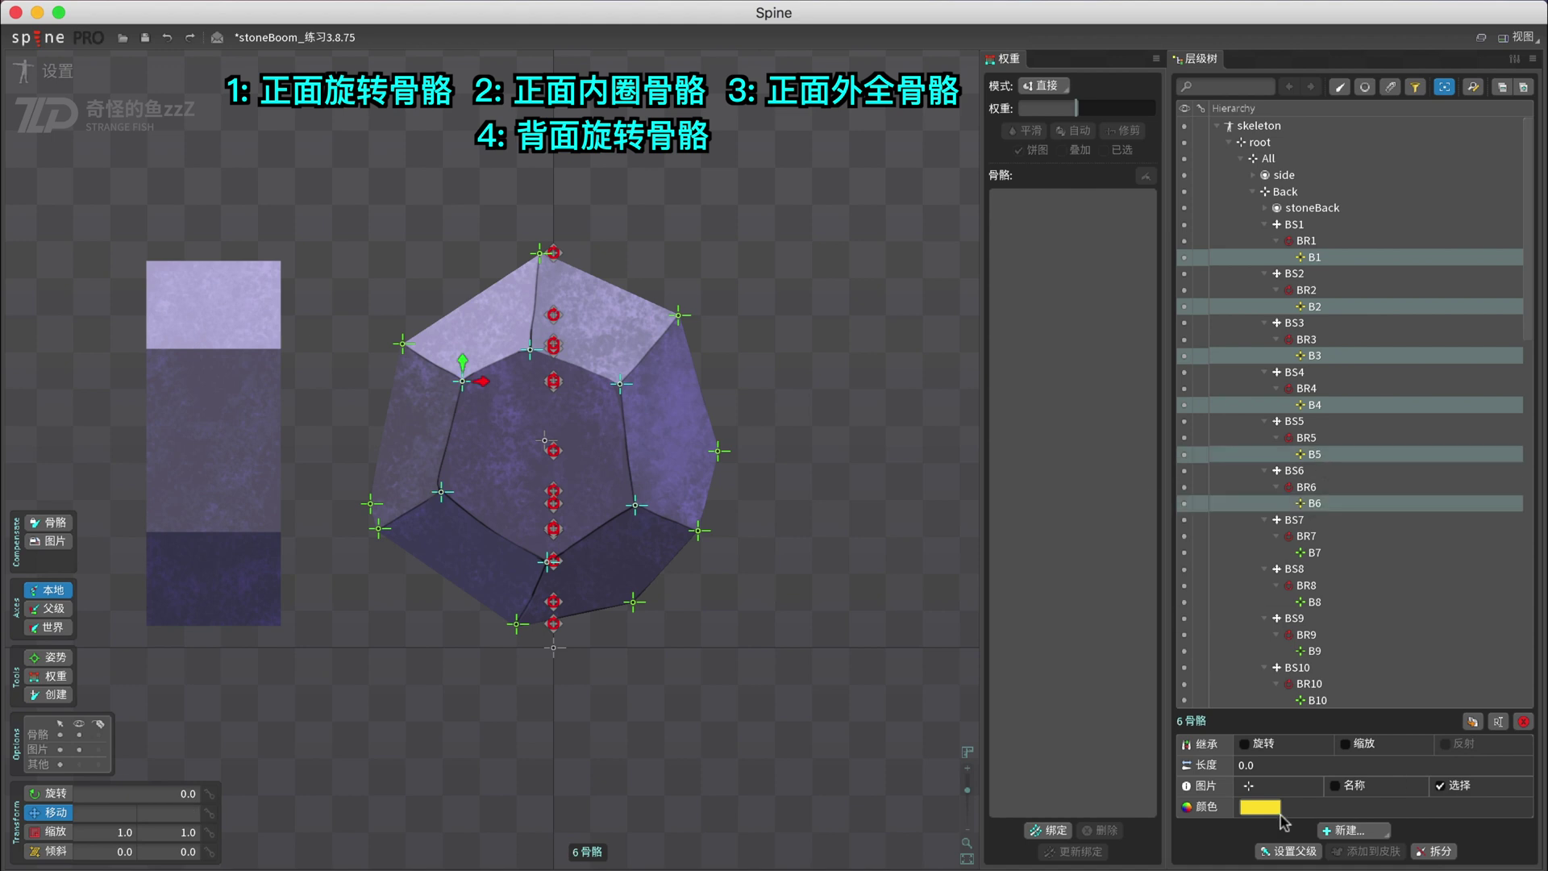
left_click(1274, 808)
left_click(530, 648)
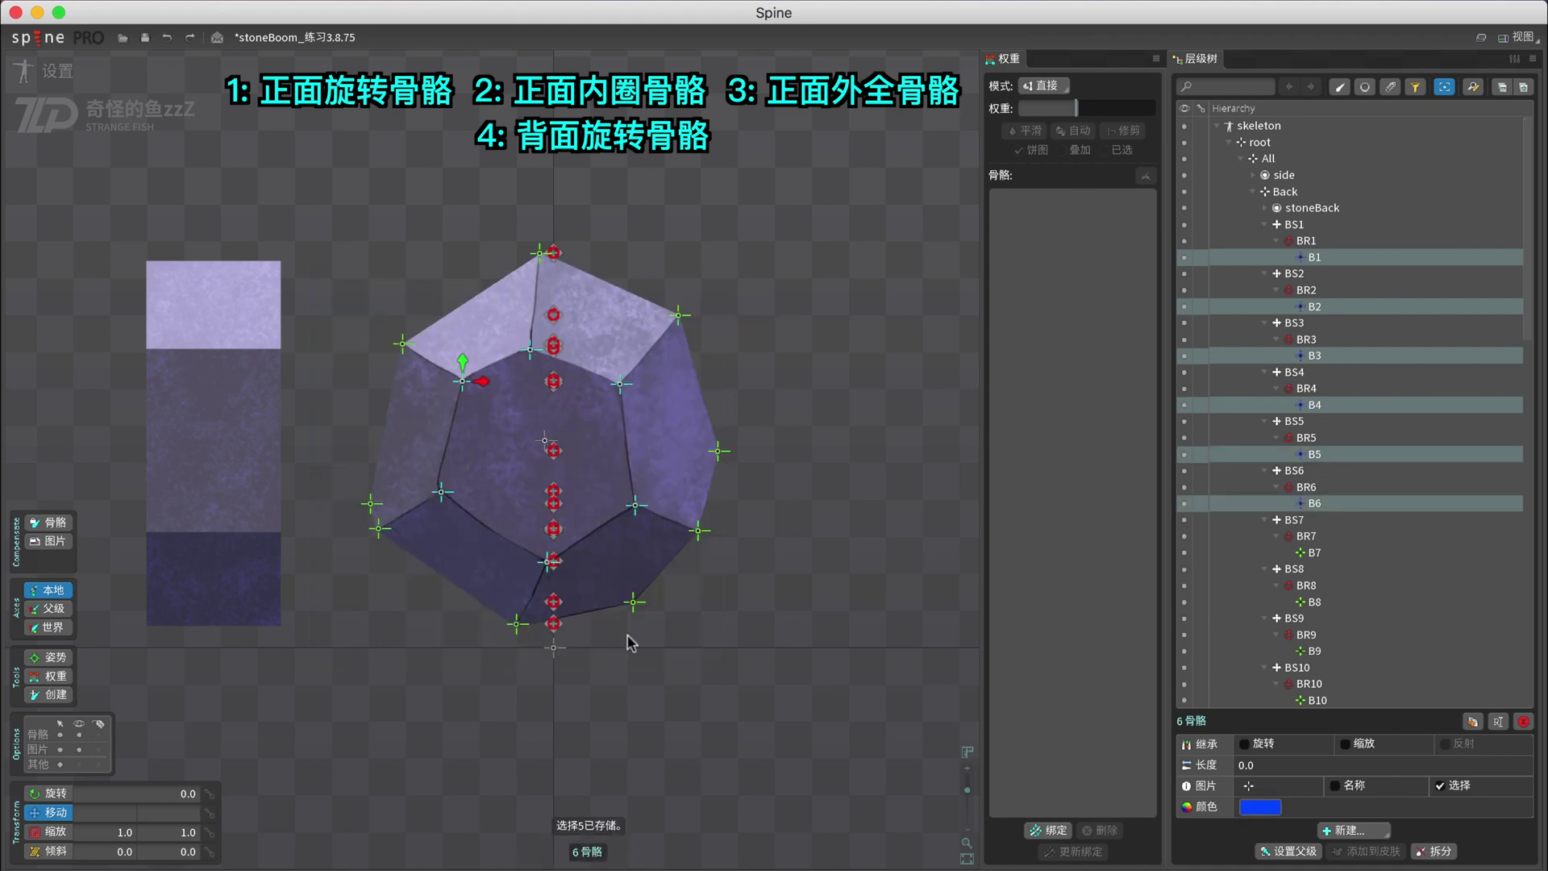
- Select the outer-ring bones B7–B16 and set their colour to magenta
left_click(1363, 552)
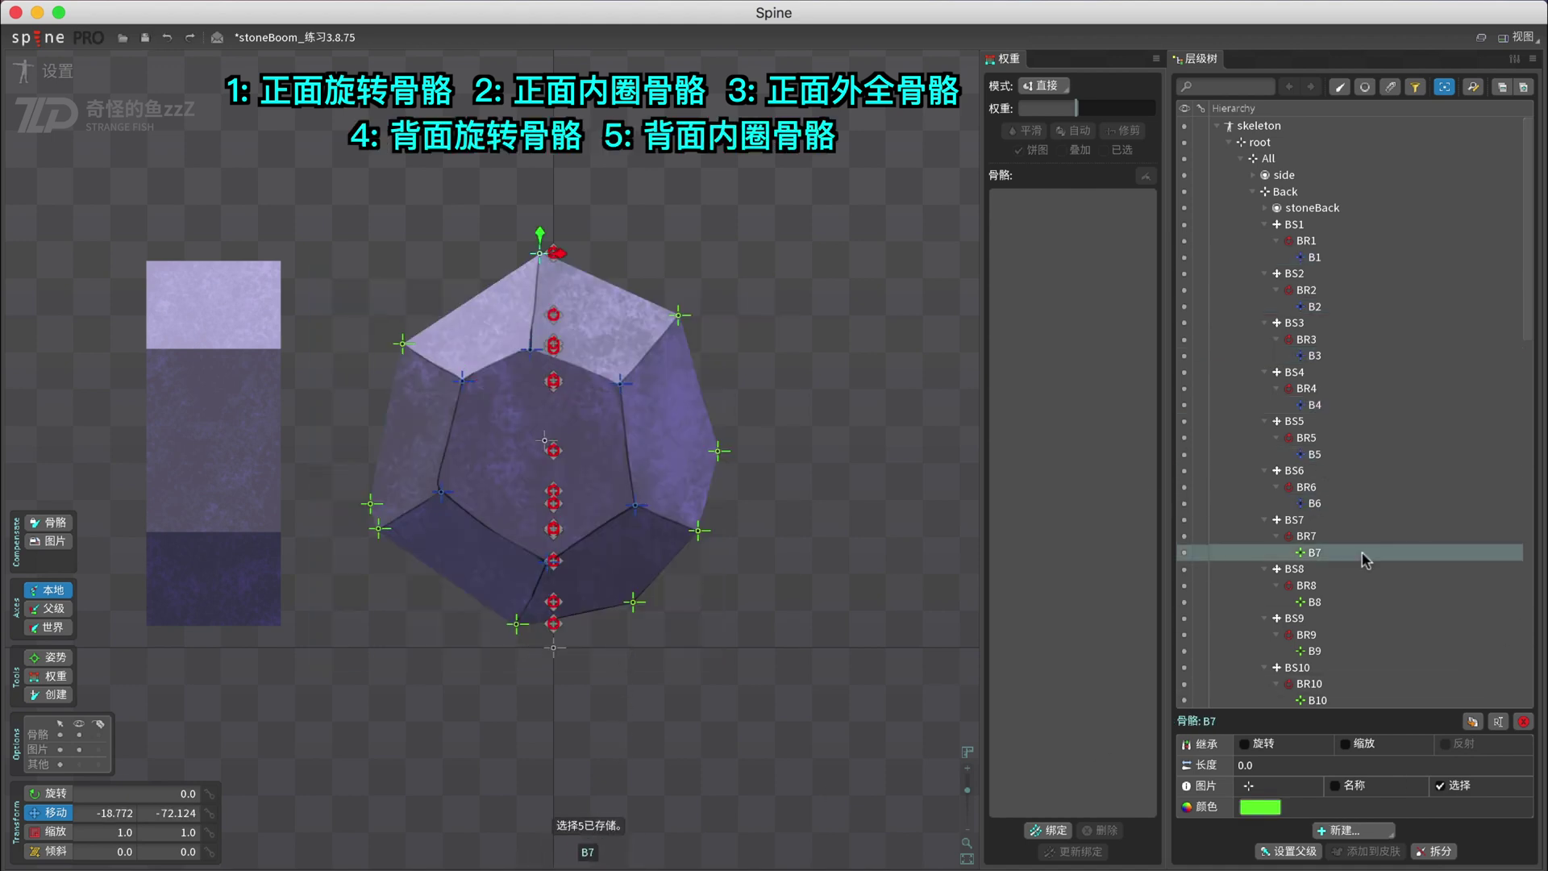
scroll(1359, 484, "down", 5)
left_click(1335, 202, "super")
left_click(1328, 251, "super")
left_click(1323, 301, "super")
left_click(1316, 351, "super")
left_click(1320, 400, "super")
left_click(1322, 449, "super")
left_click_drag(1327, 522, 1318, 598)
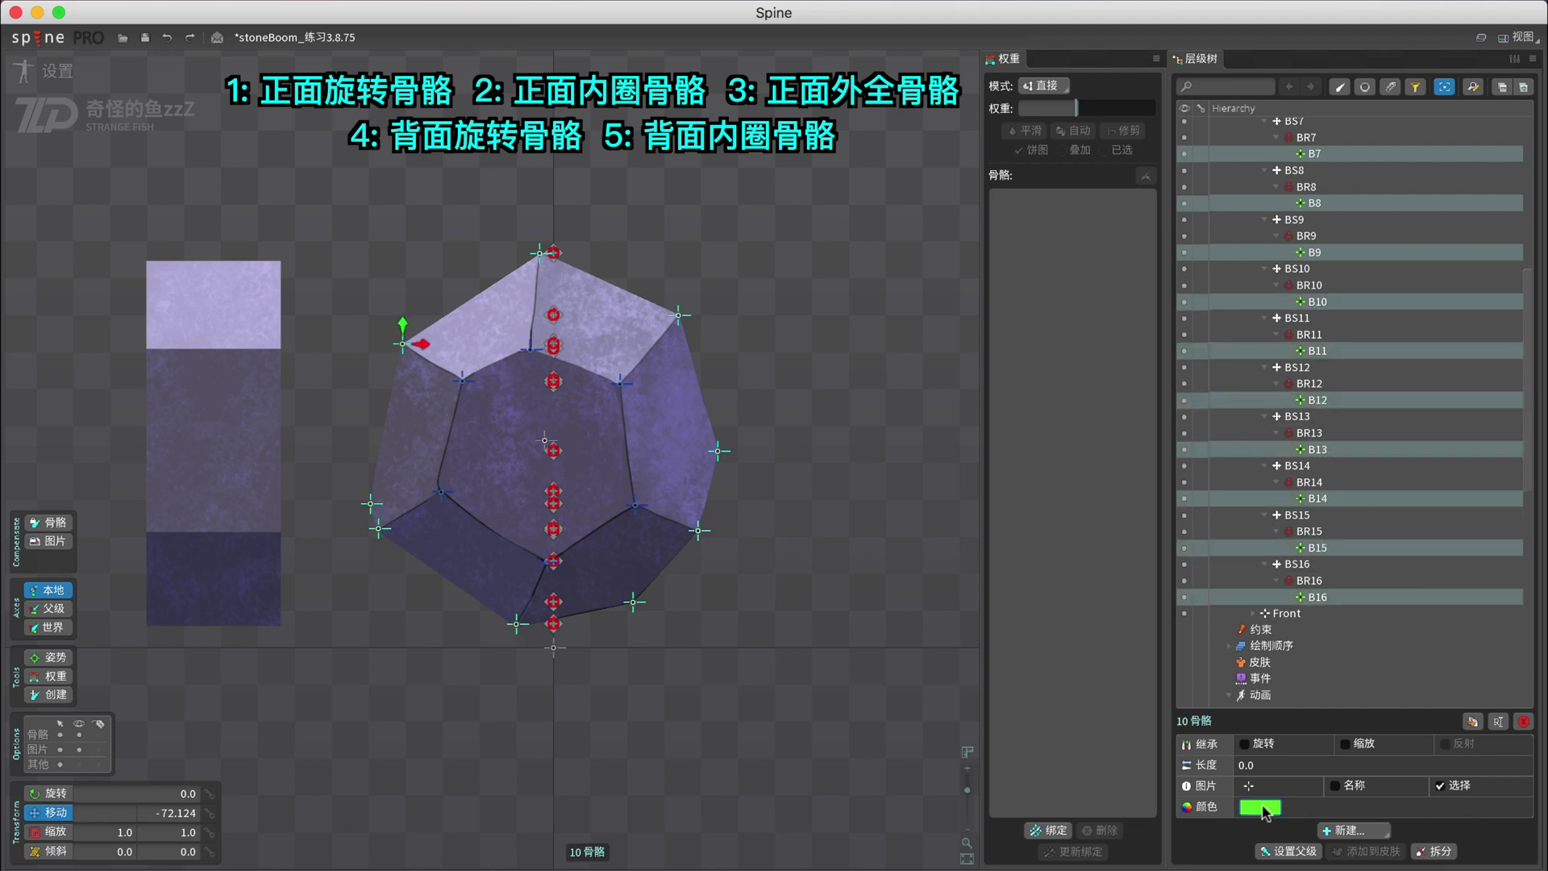
left_click(1260, 806)
left_click(700, 571)
left_click(529, 647)
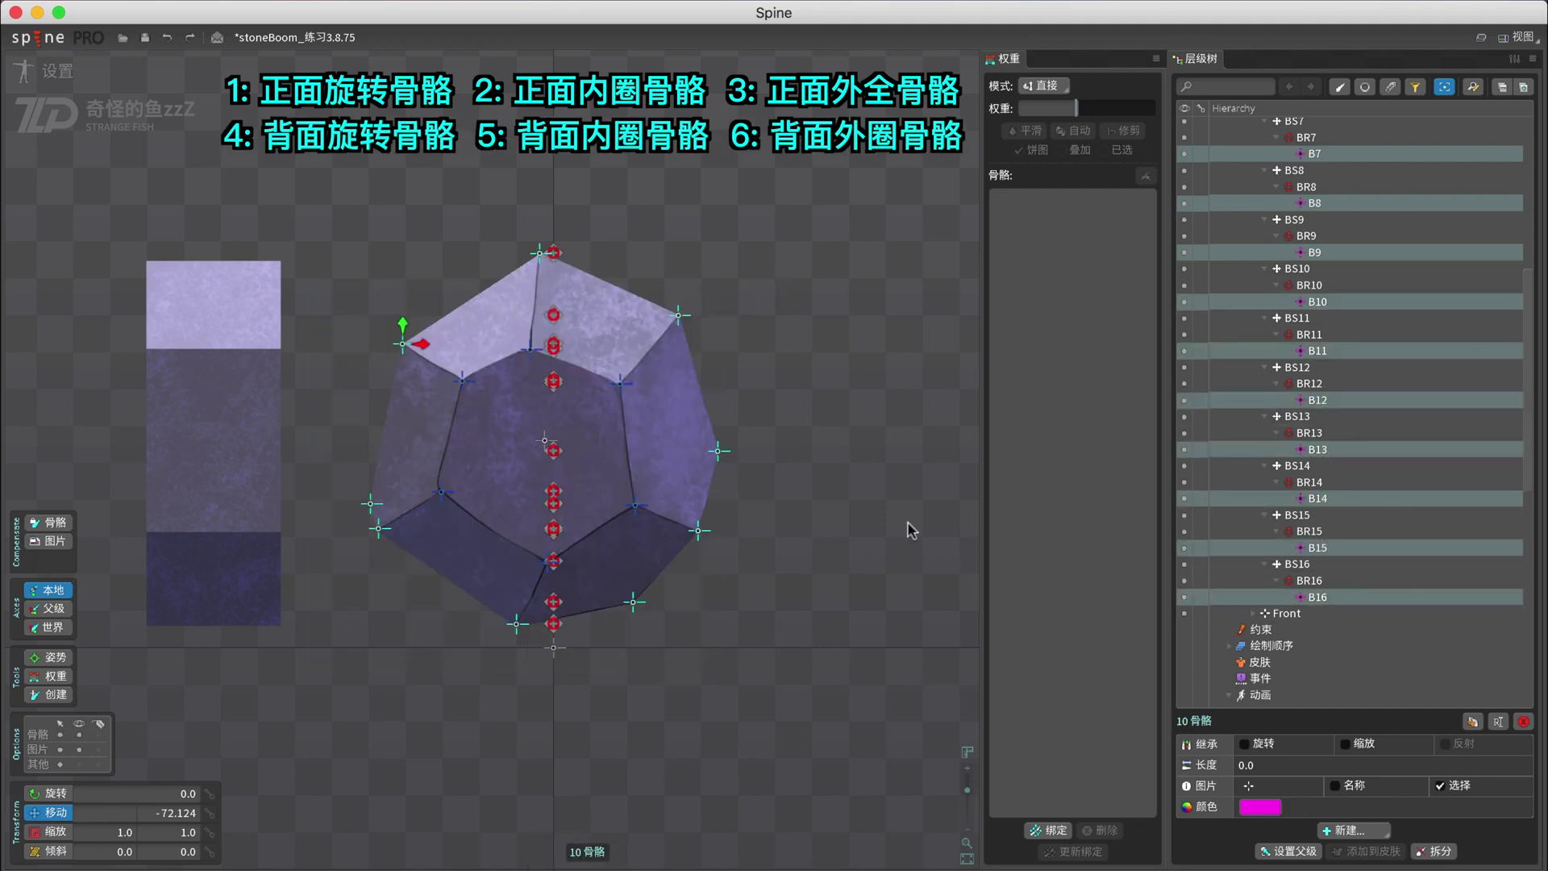
- Expand the draw order and move the stoneFront slot above side and stoneBack
scroll(1315, 438, "down", 5)
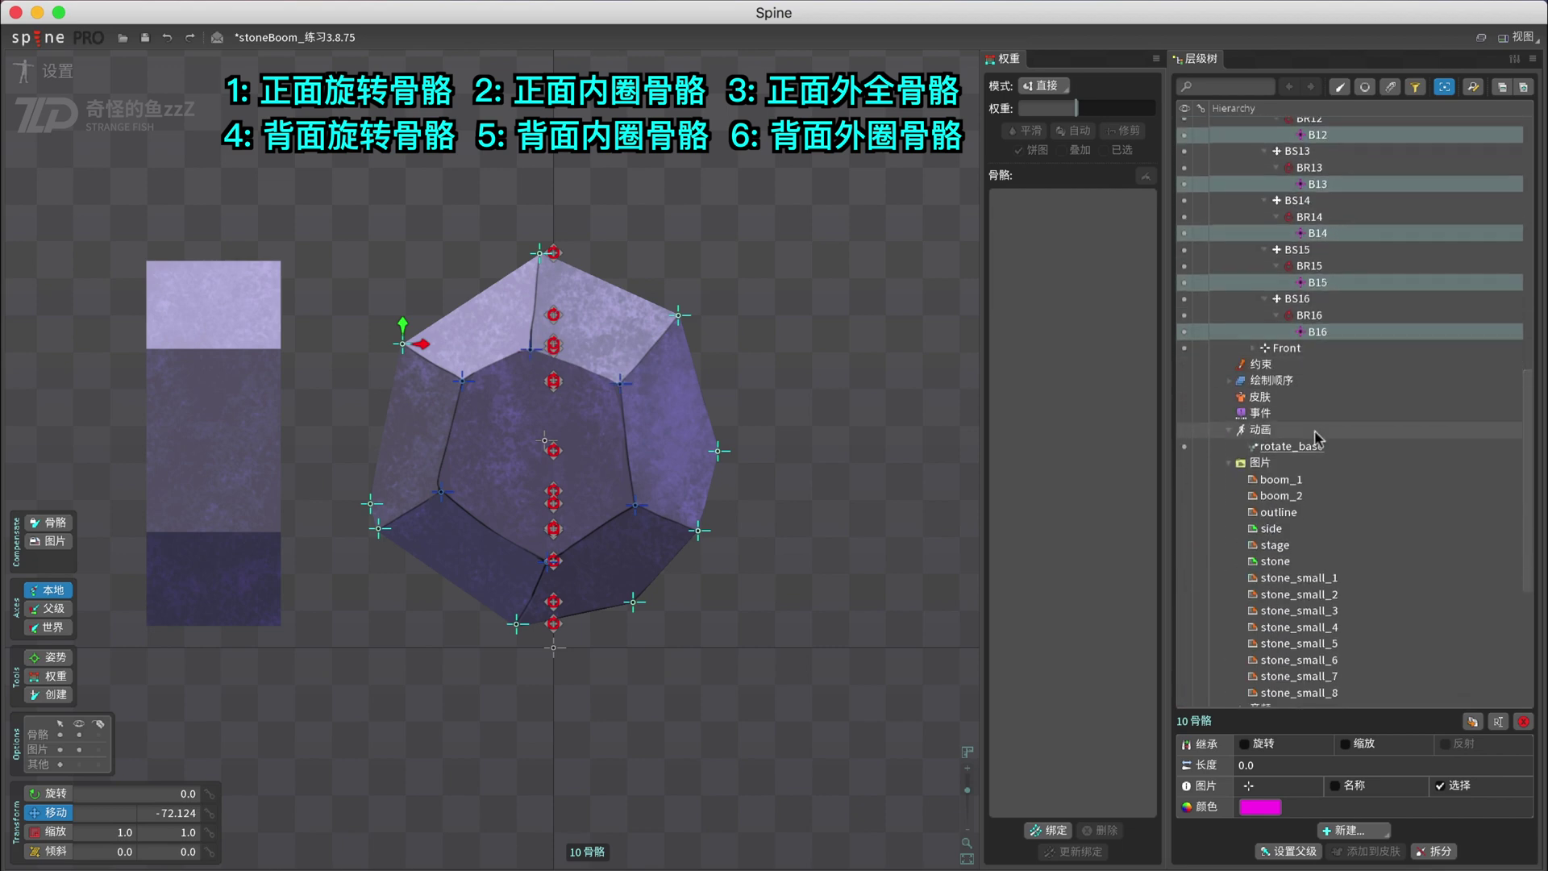
scroll(1315, 437, "down", 3)
left_click(1230, 247)
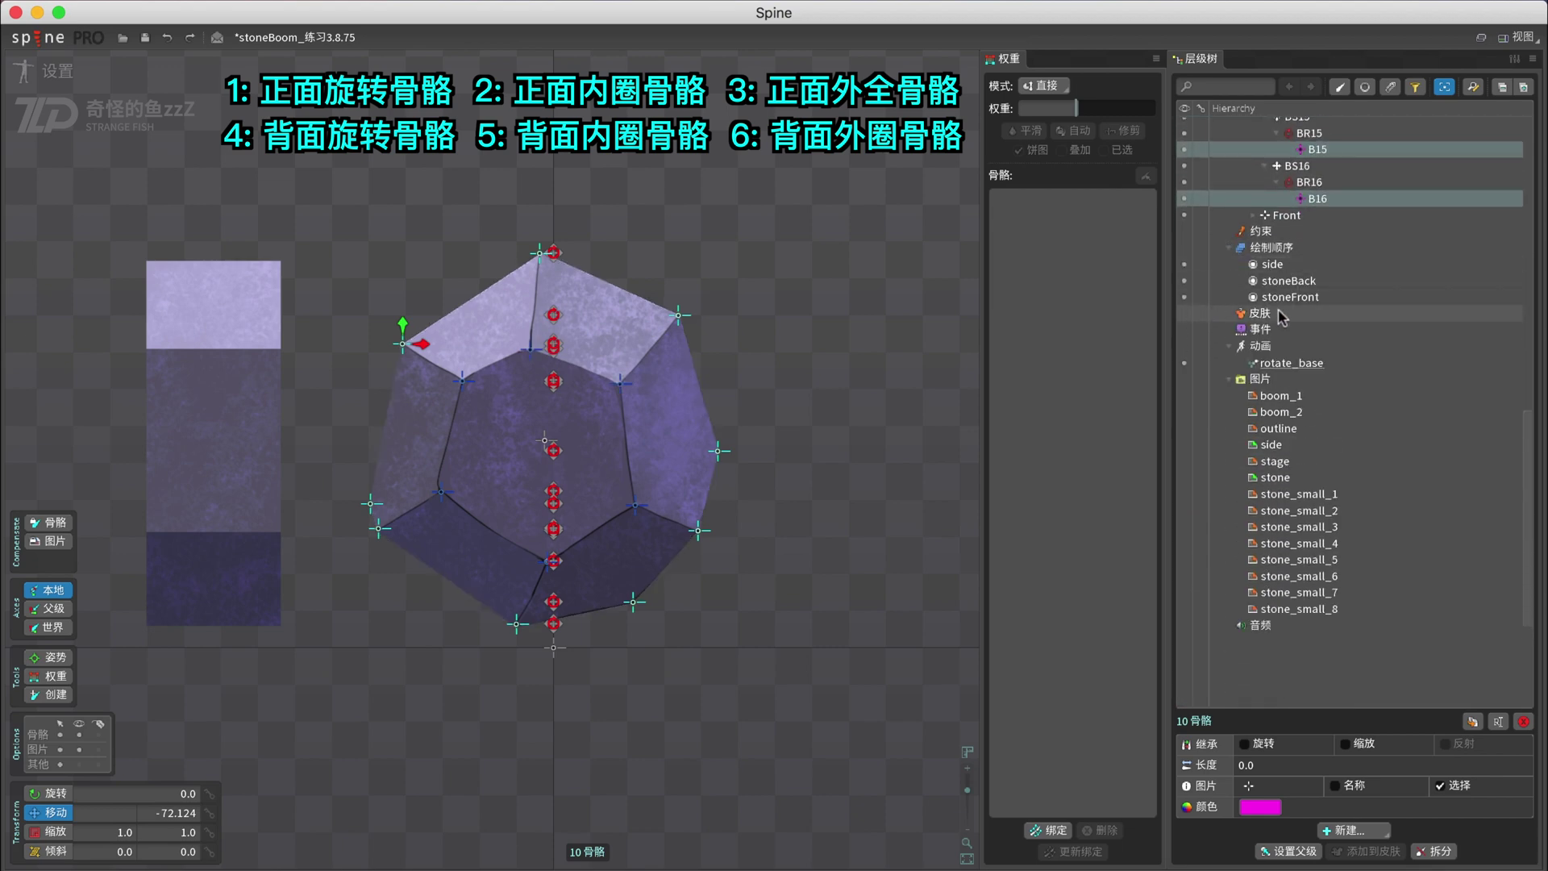
mouse_move(1288, 297)
left_mouse_down()
mouse_move(1274, 266)
mouse_move(1308, 298)
left_mouse_up()
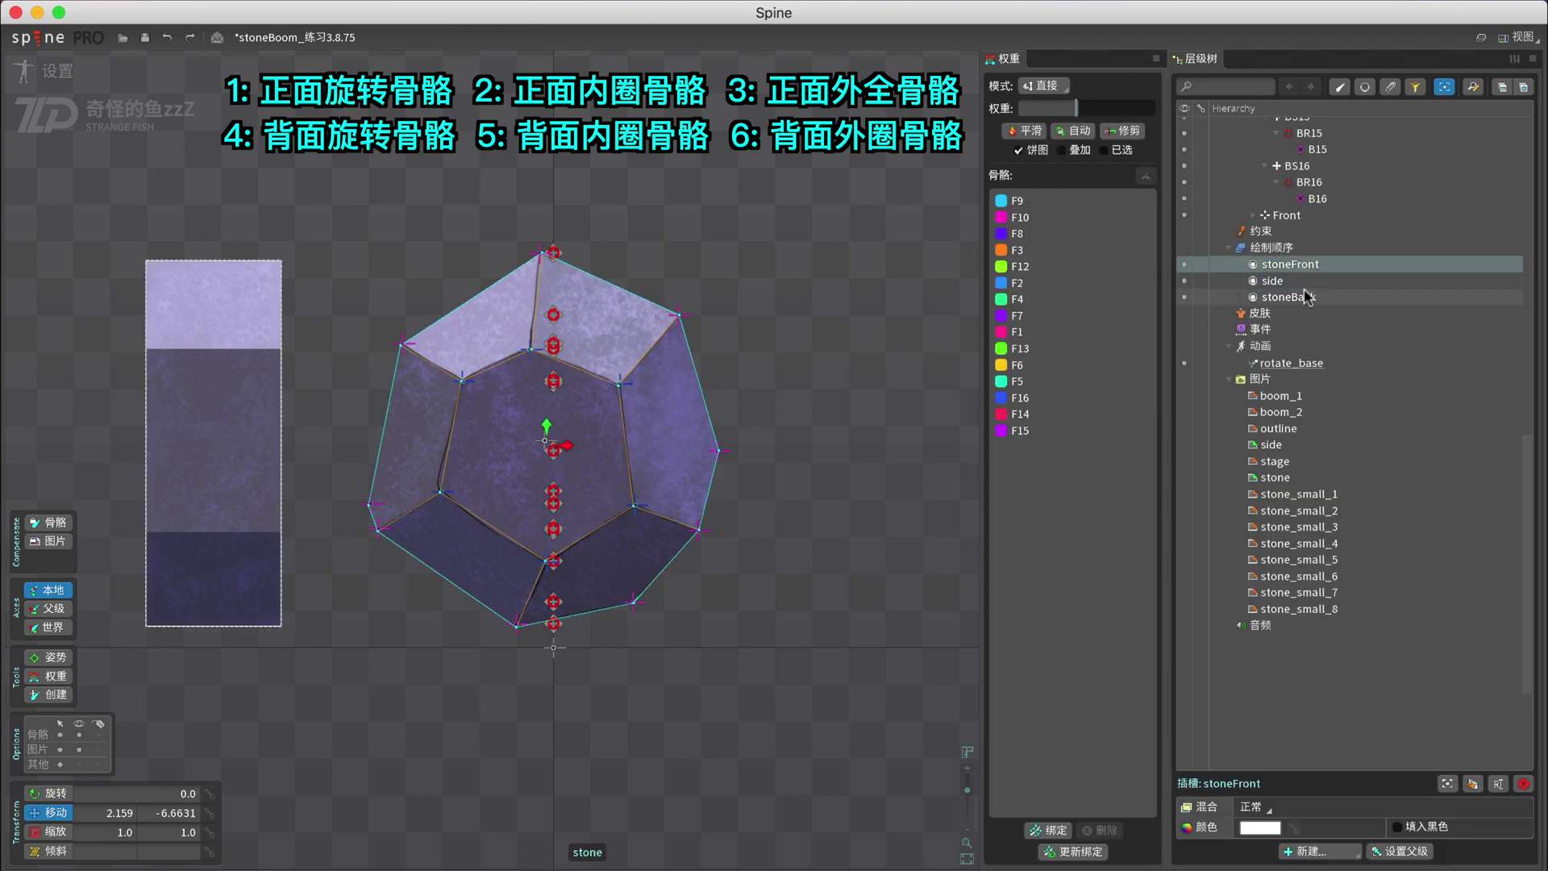
- Tint the stoneBack slot red to tell the back face apart
left_click(1291, 298)
left_click(1261, 827)
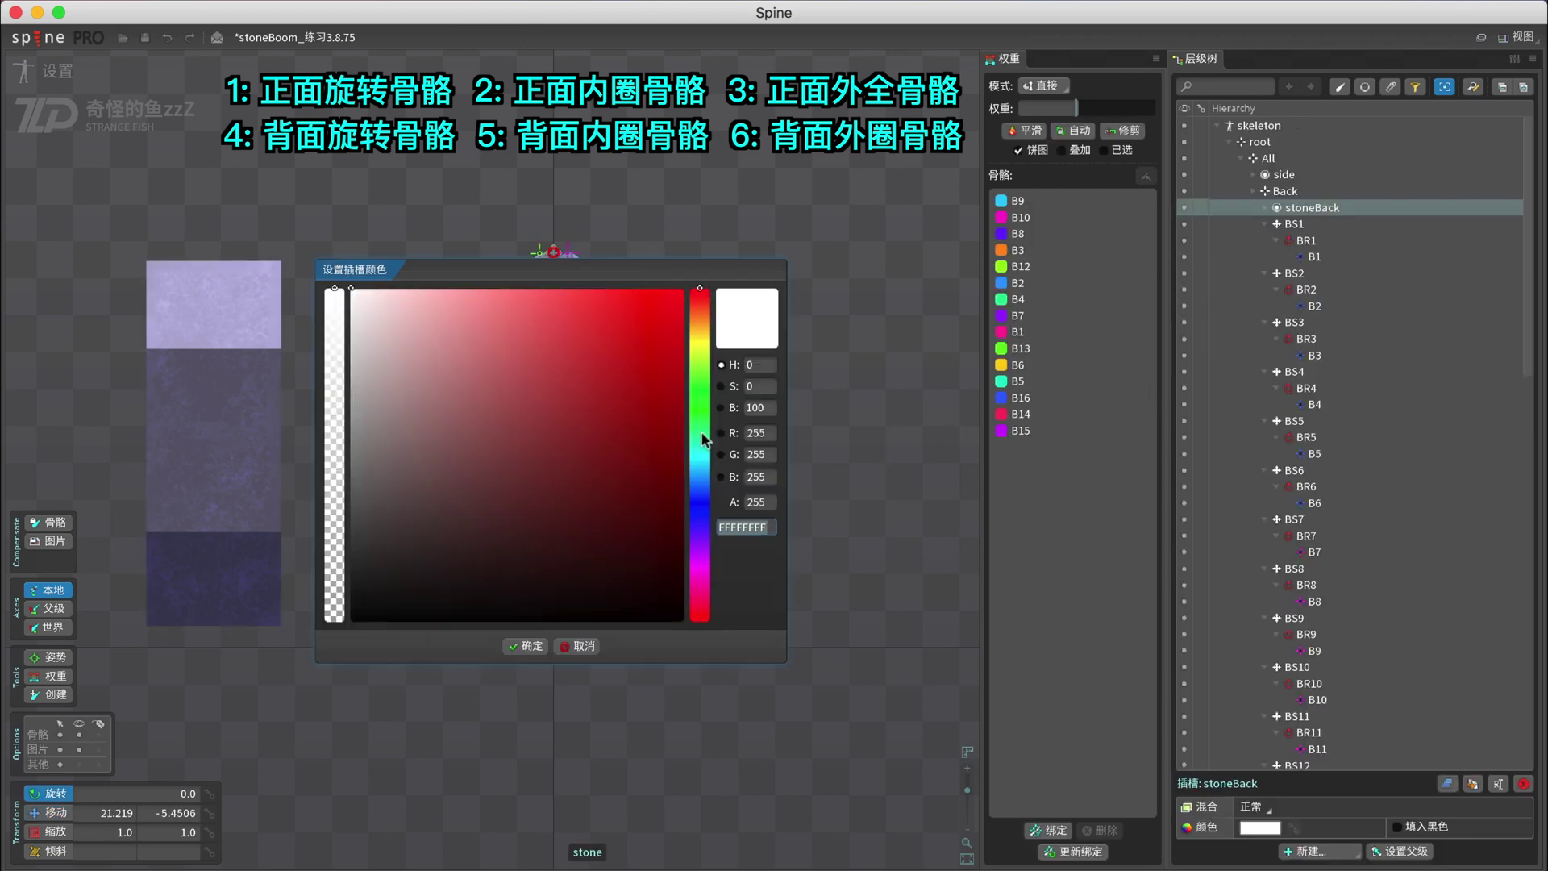
left_click(634, 338)
left_click(525, 646)
- Finish the red tint on the stoneBack slot and tint the stoneFront slot green with colour 65FB1FFF
left_click(634, 464)
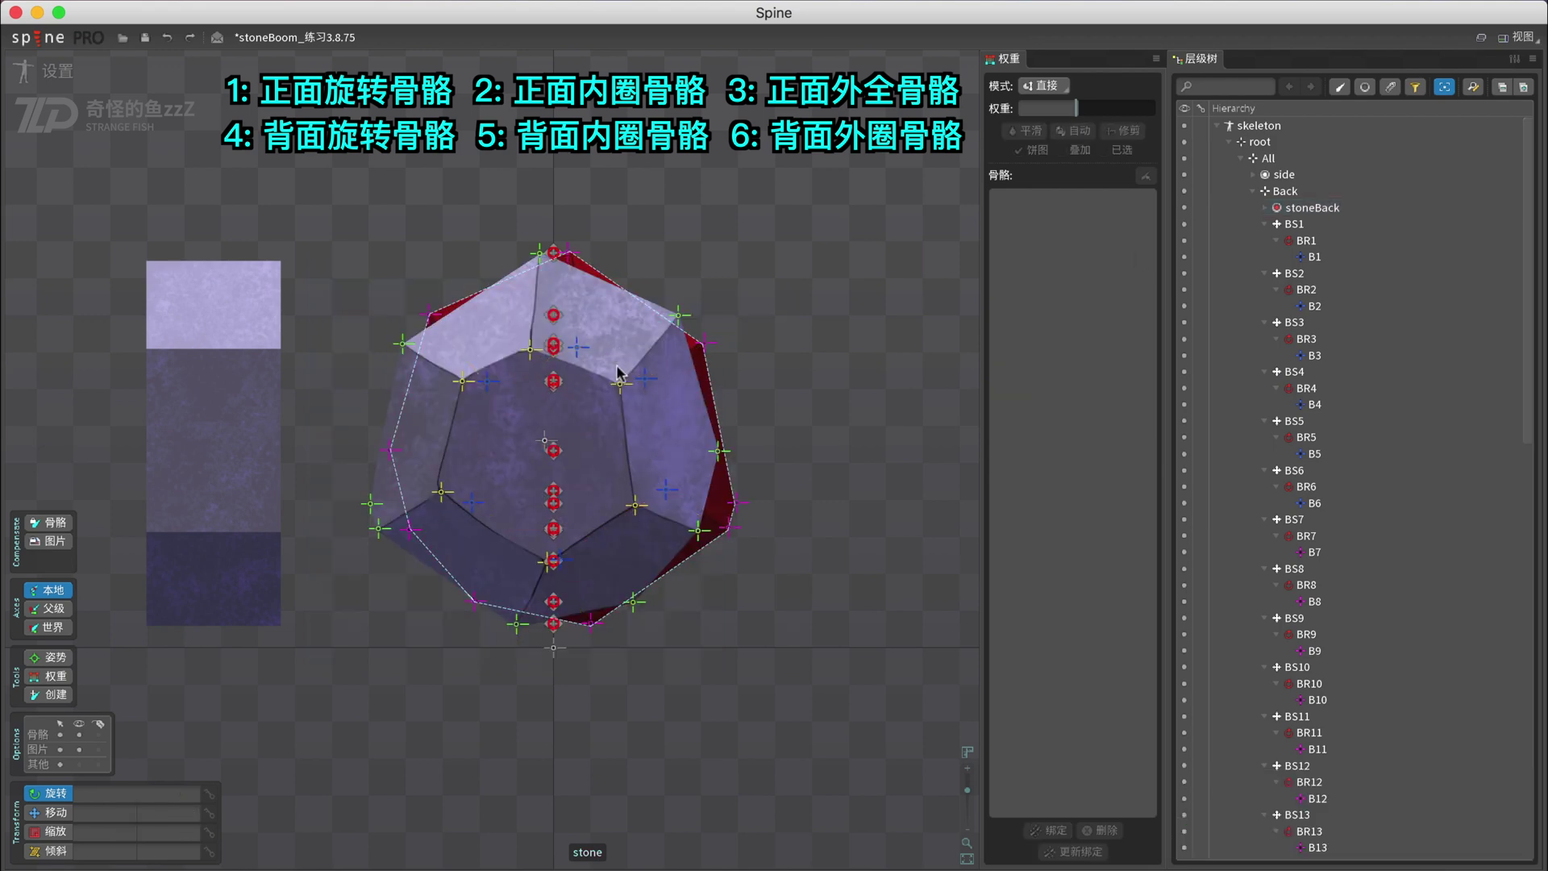
left_click(1260, 827)
left_click(700, 407)
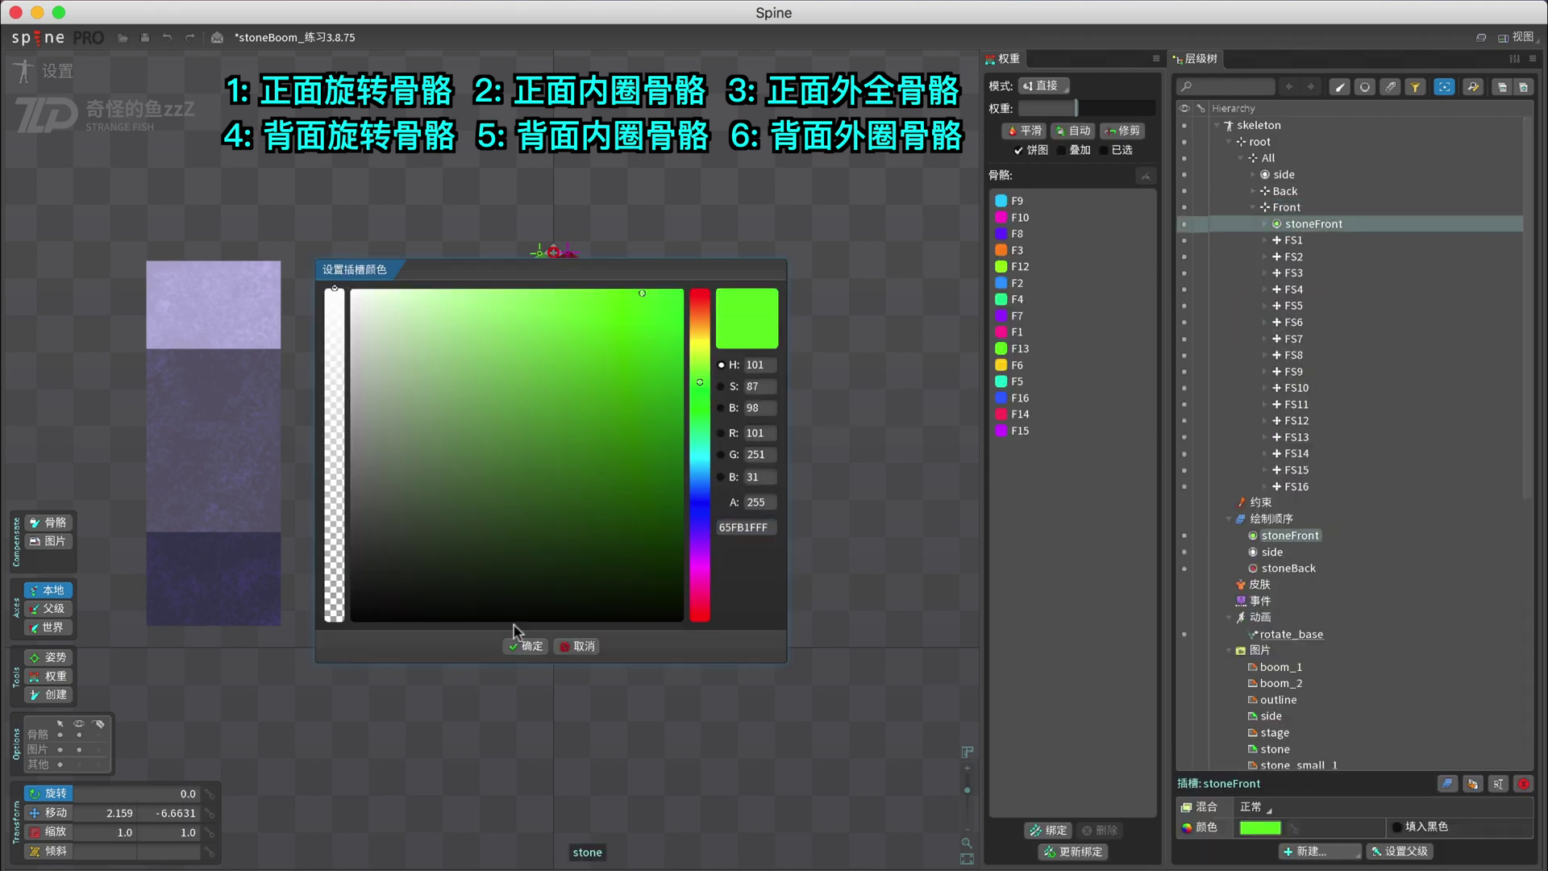
left_click(525, 646)
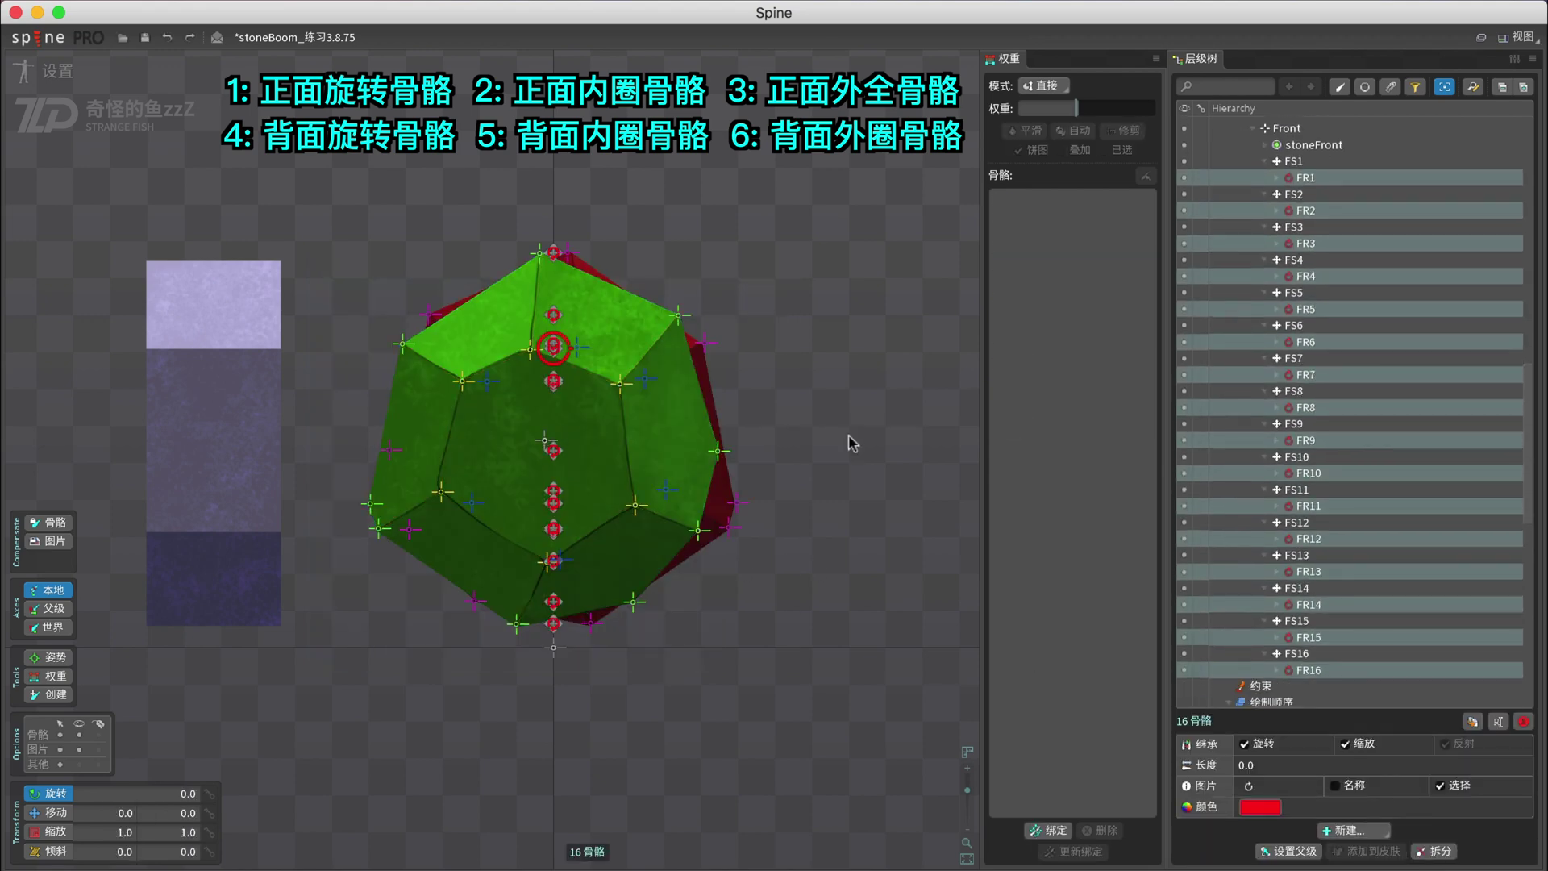
- Try rotating the front and back rotation bones together, and undo the rotation
key("shift+4")
left_click_drag(854, 361, 833, 412)
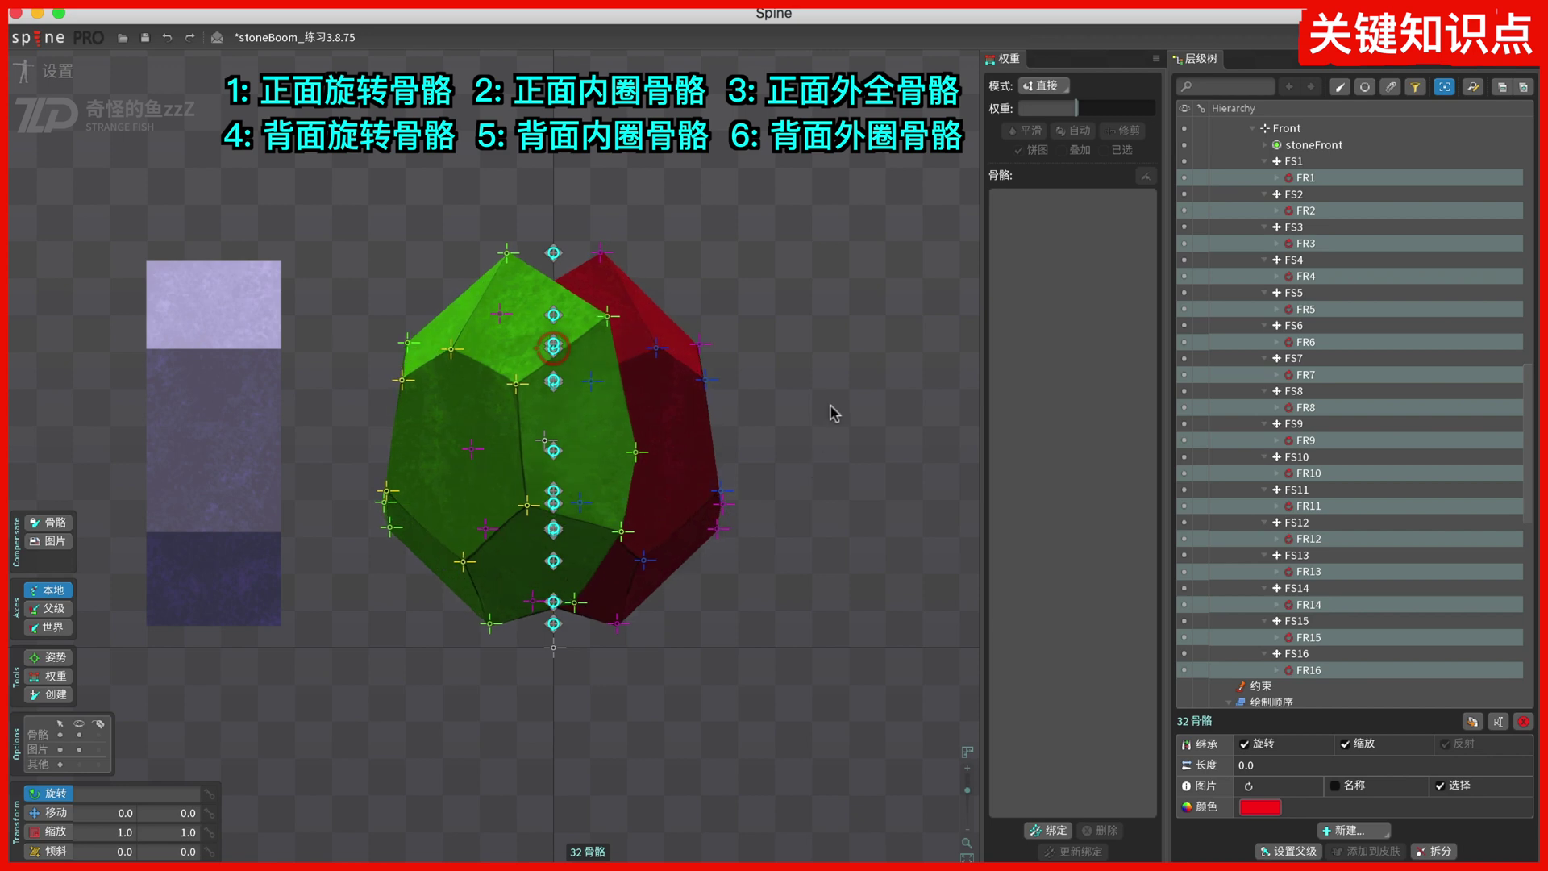
left_click(685, 459)
key("super+z")
key("super+z")
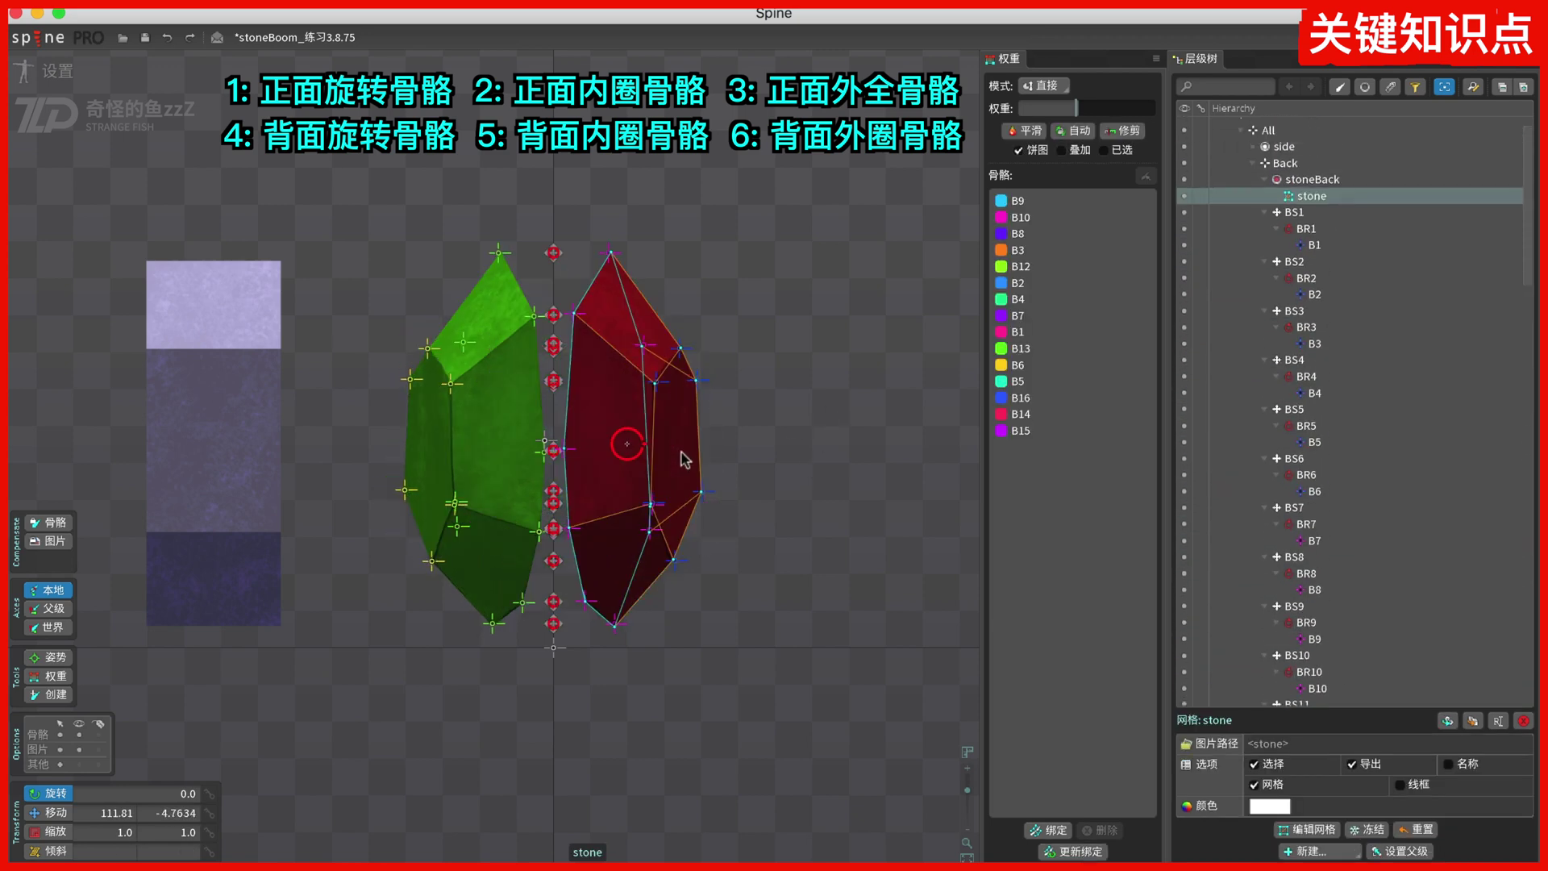
- Reverse the order of the bones weighted to the stoneBack mesh so that it runs from B15 to B9
key("w")
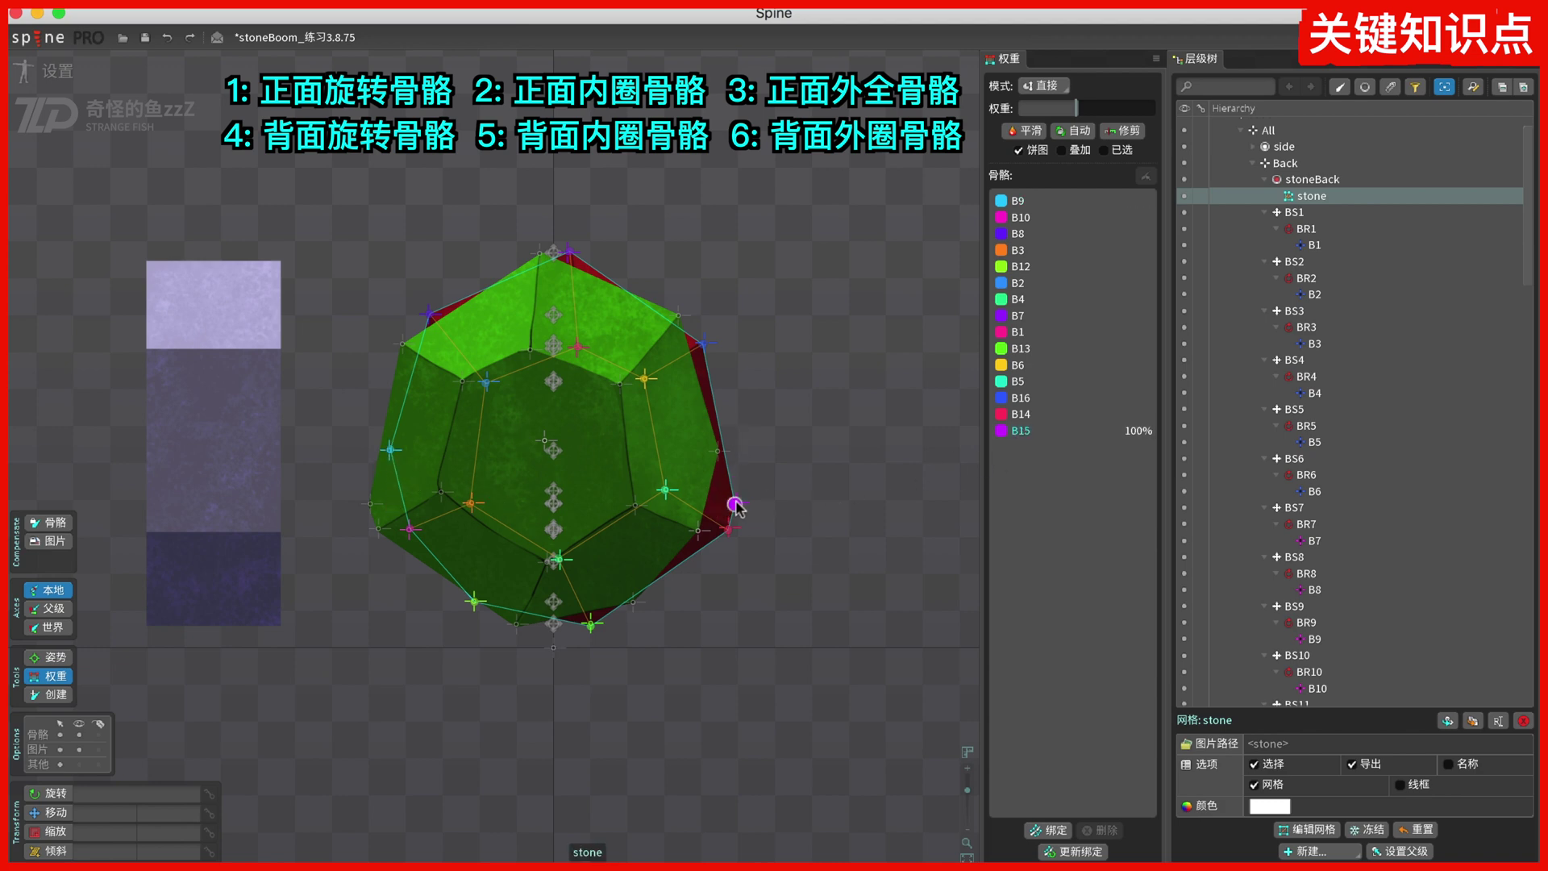
left_click_drag(1032, 430, 1042, 202)
left_click_drag(1028, 429, 1034, 217)
left_click(1033, 385)
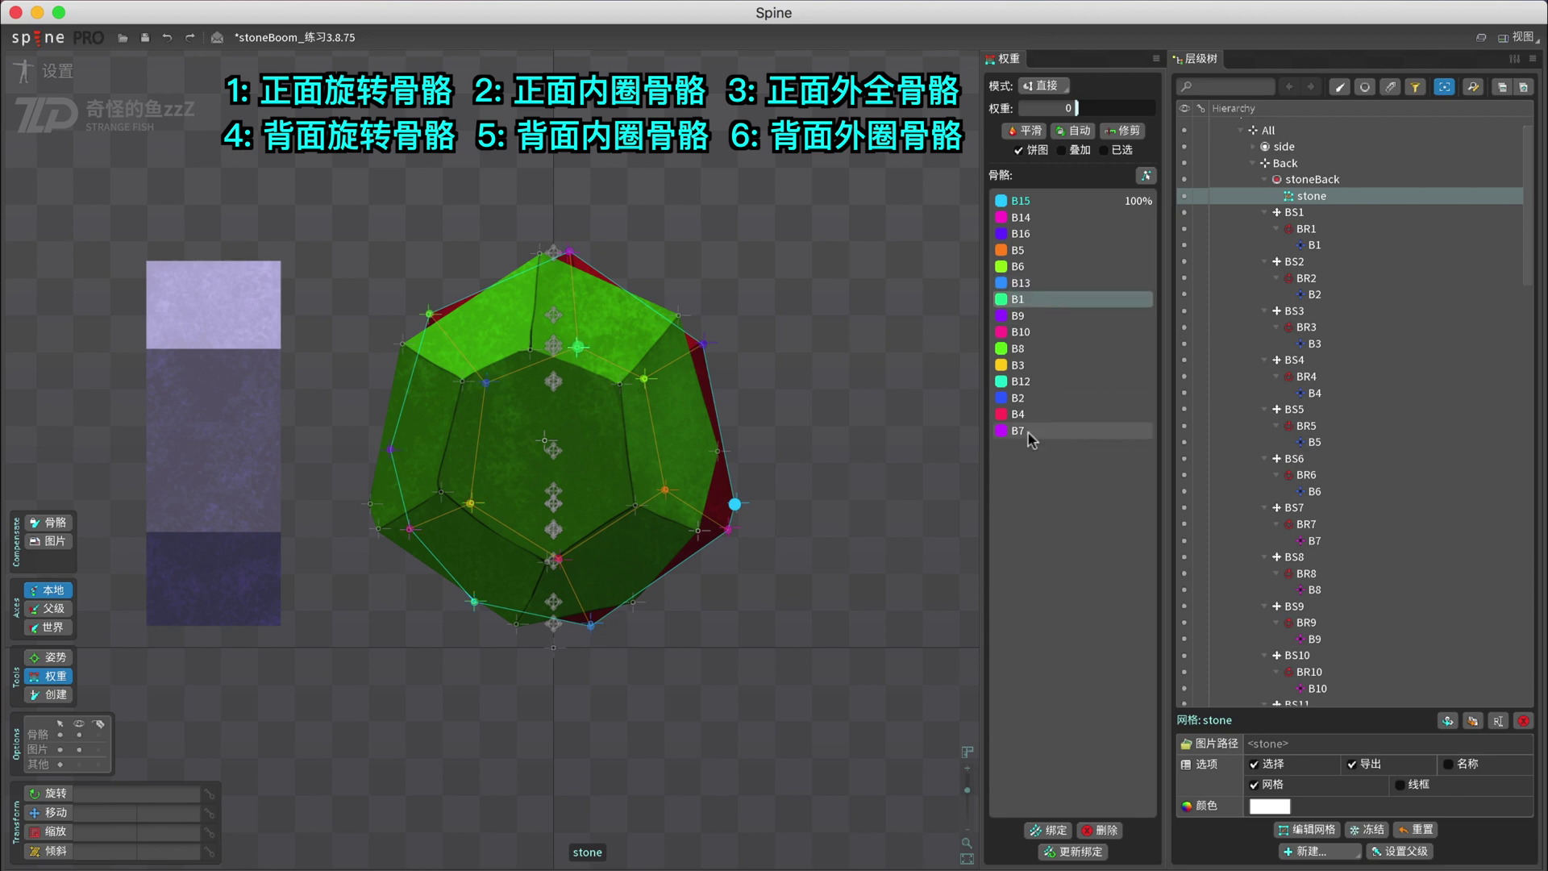
left_click(1043, 367)
left_click(1035, 429)
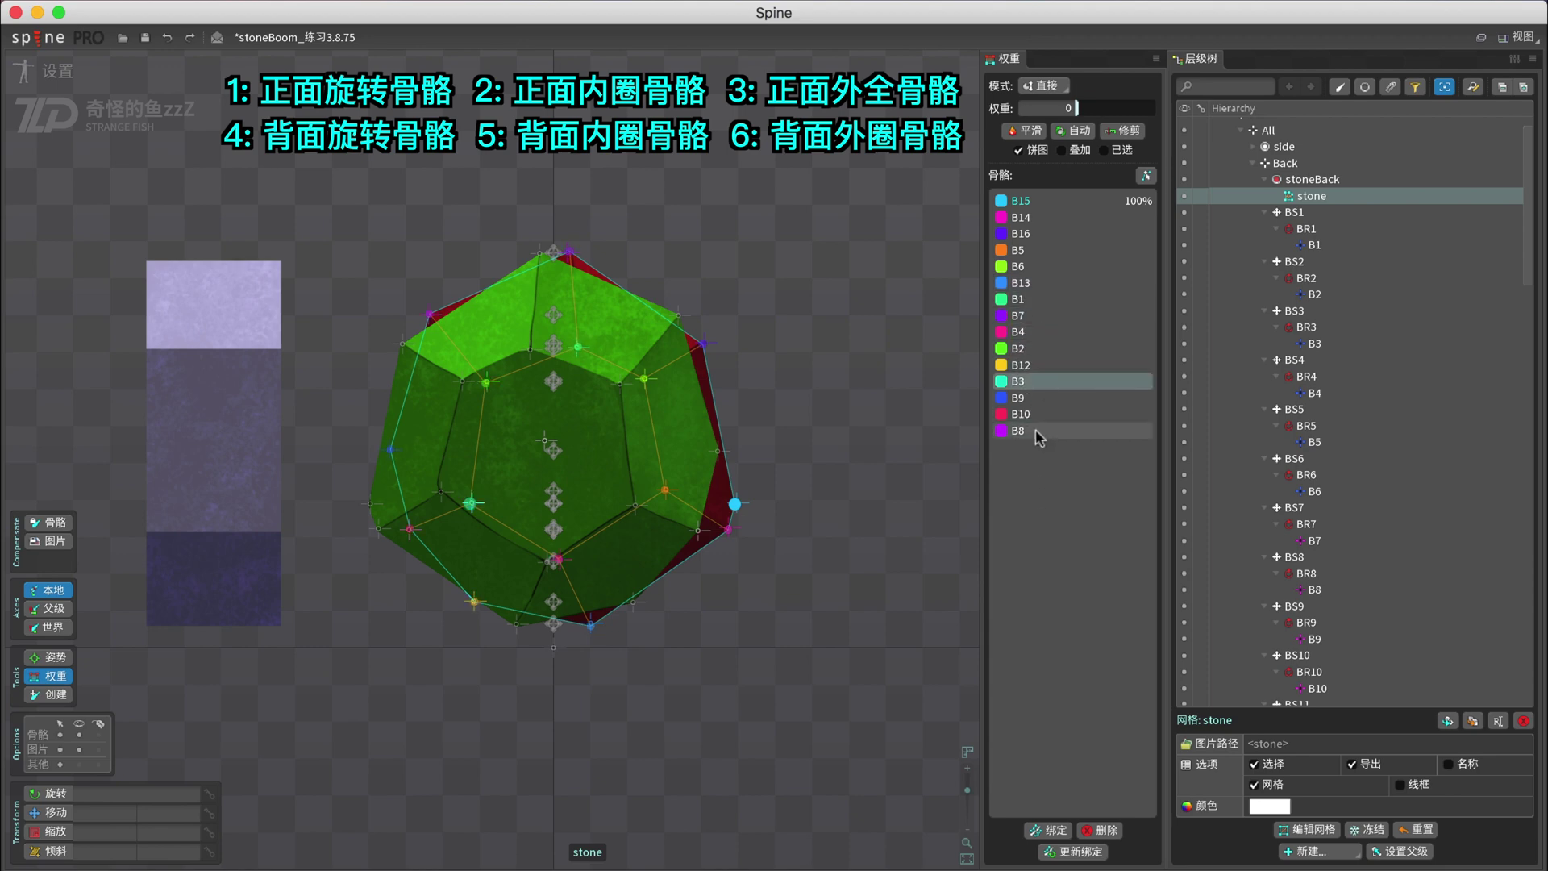
left_click(1035, 415)
key("g")
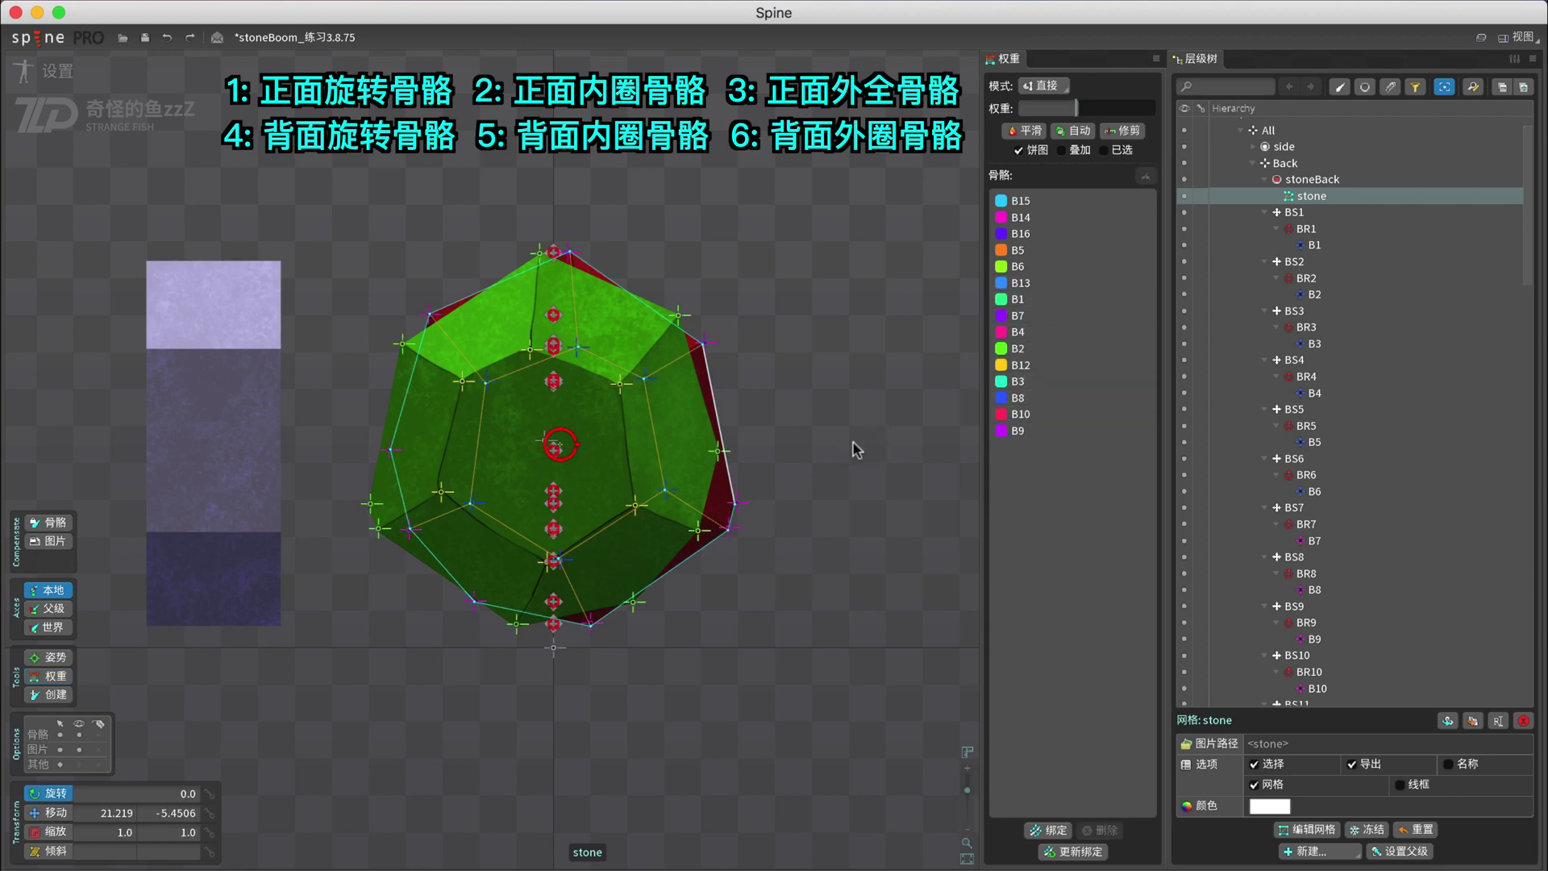
- Test the stone's turn by rotating the front rotation bones together with the back rotation bones in group 4
key("1")
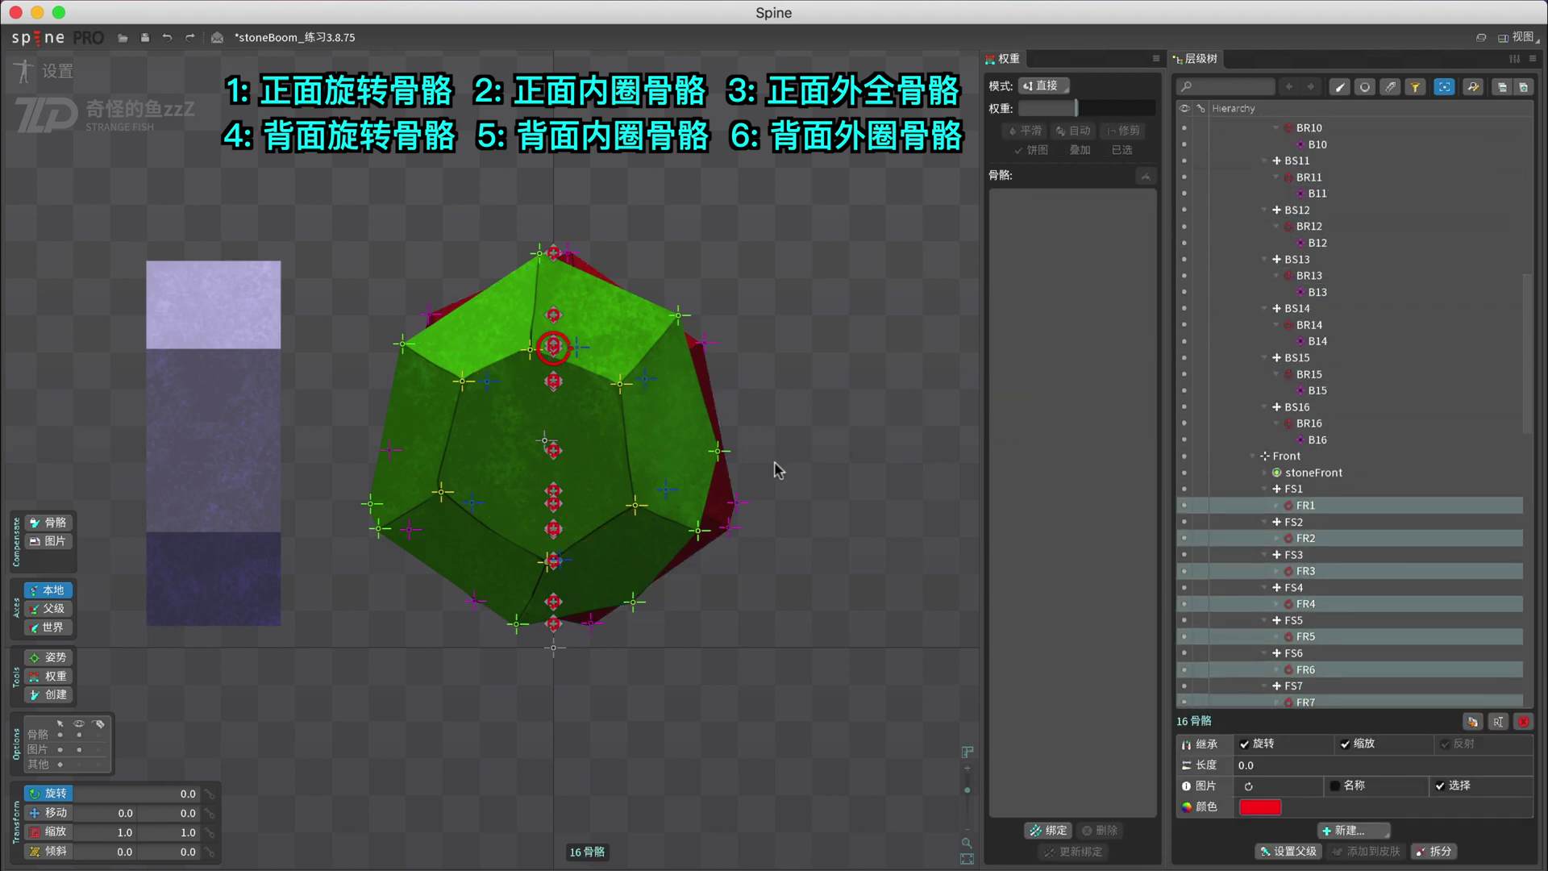
key("shift+4")
left_click_drag(818, 414, 799, 605)
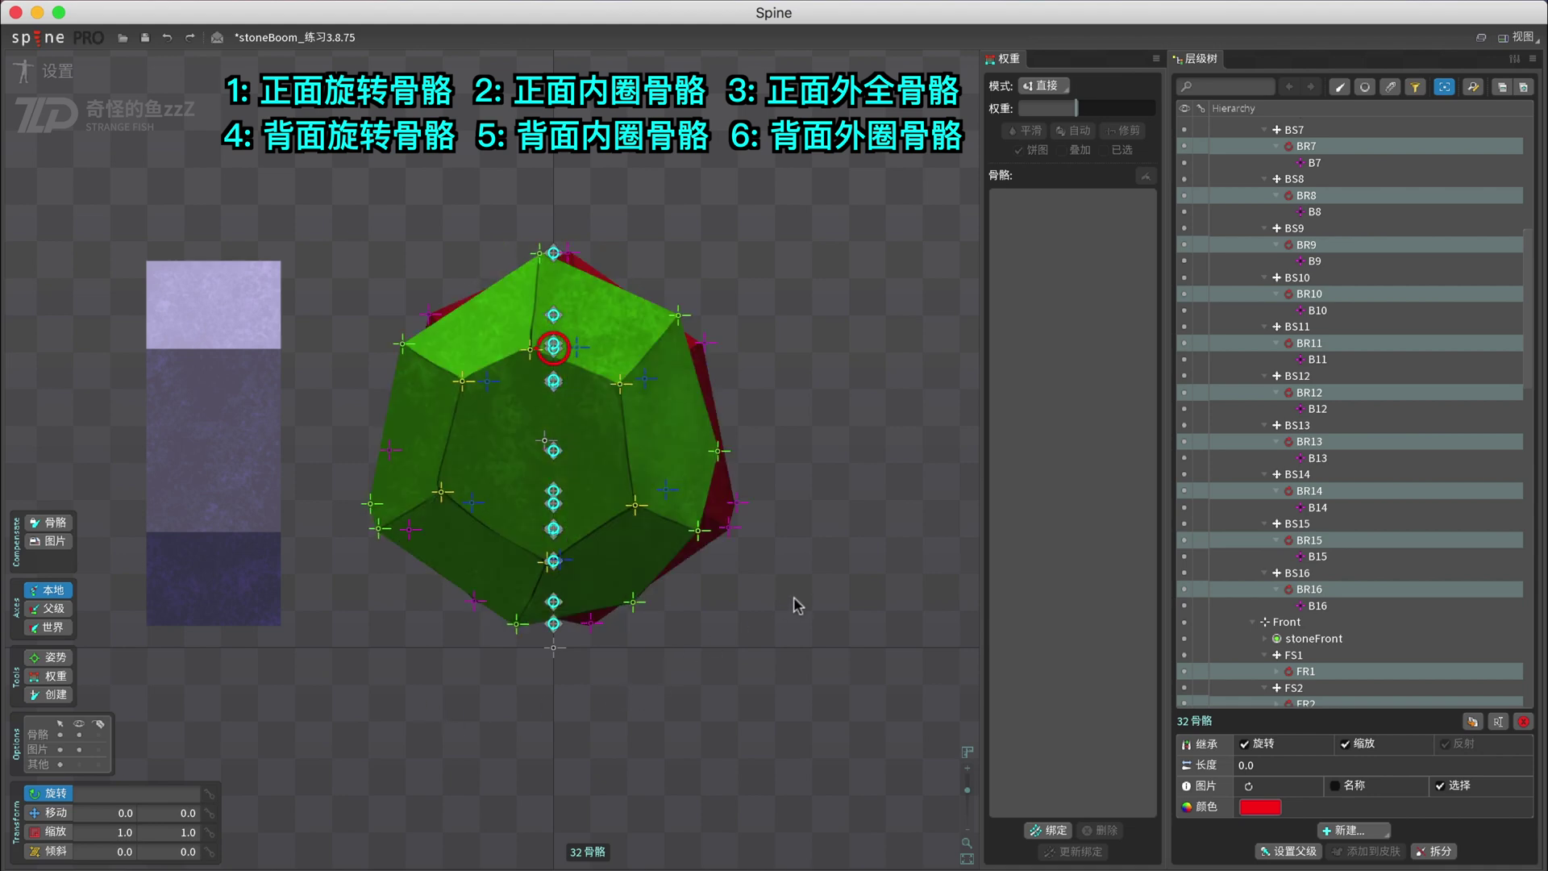
- Edit the side mesh by adding four vertices along its left edge and three along its right edge
left_click(263, 428)
left_click(241, 431)
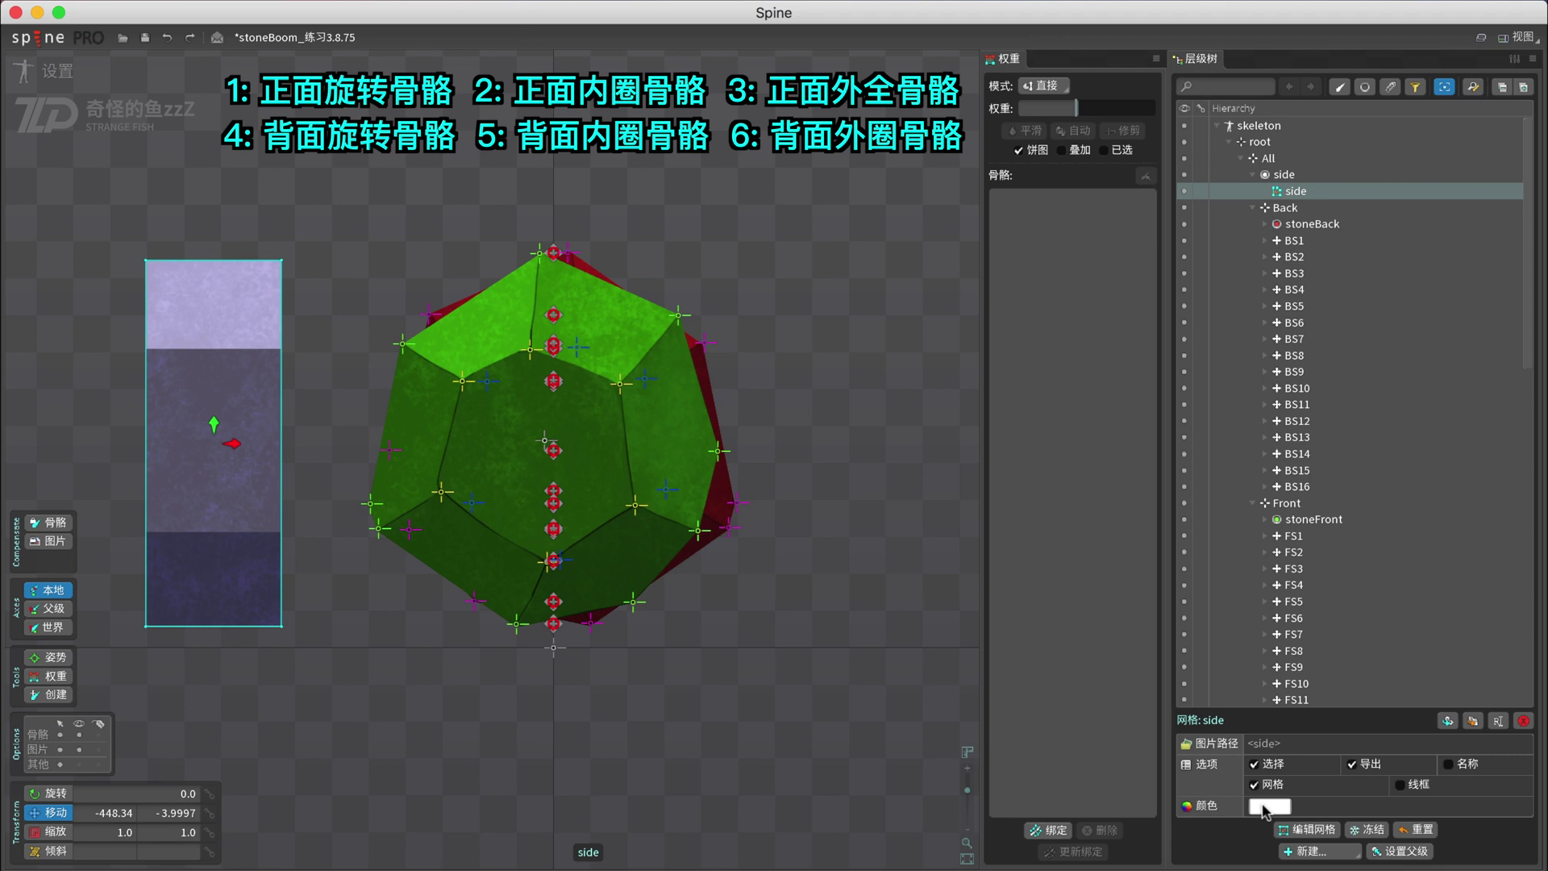
left_click(1309, 829)
left_click(157, 835)
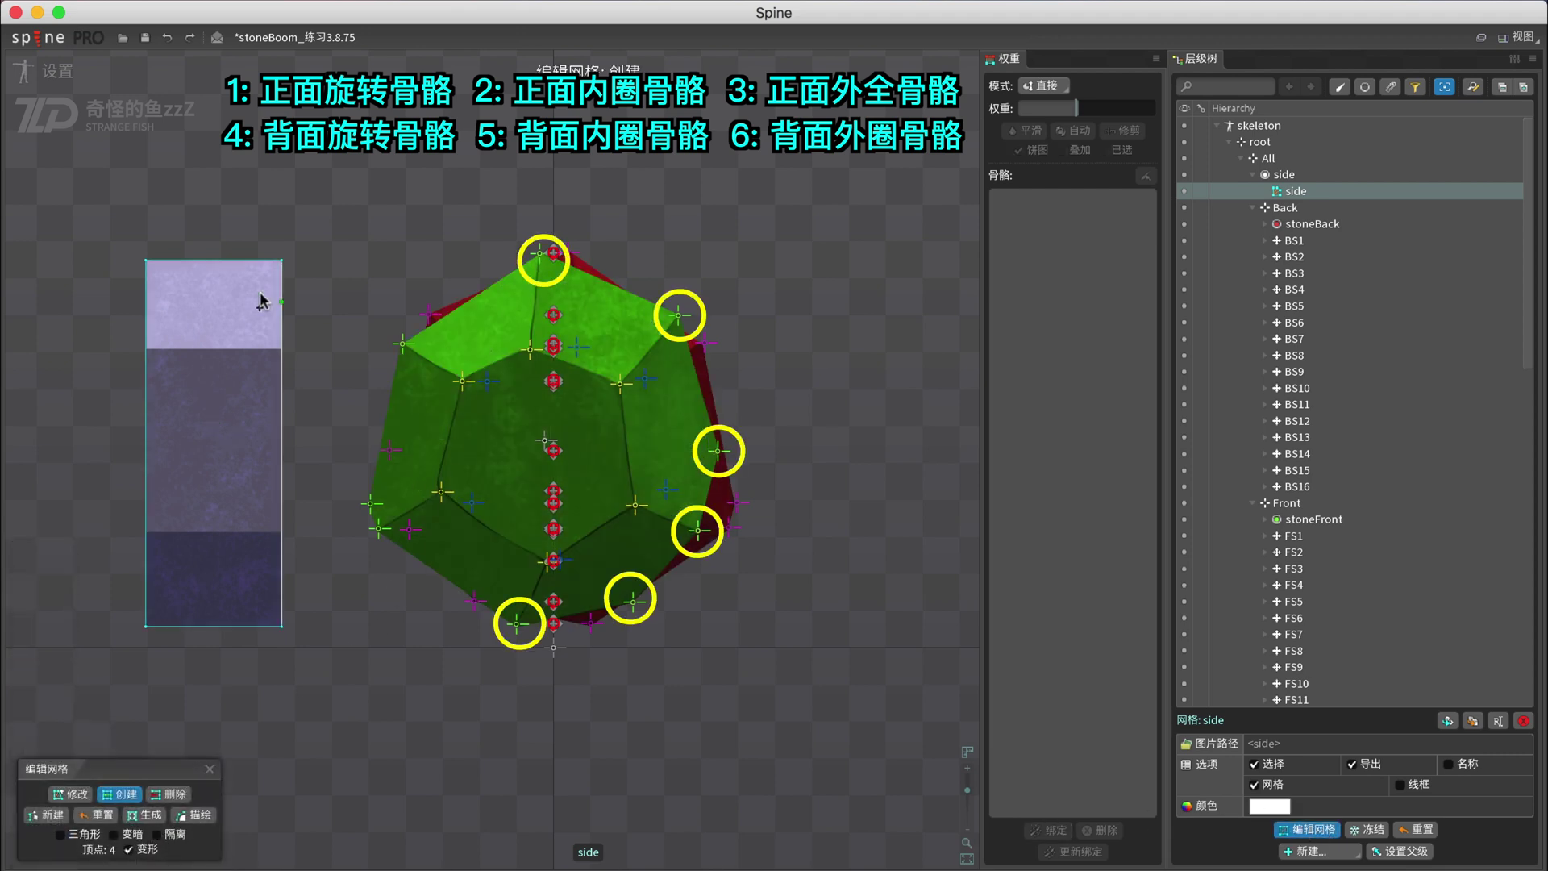
left_click(145, 349)
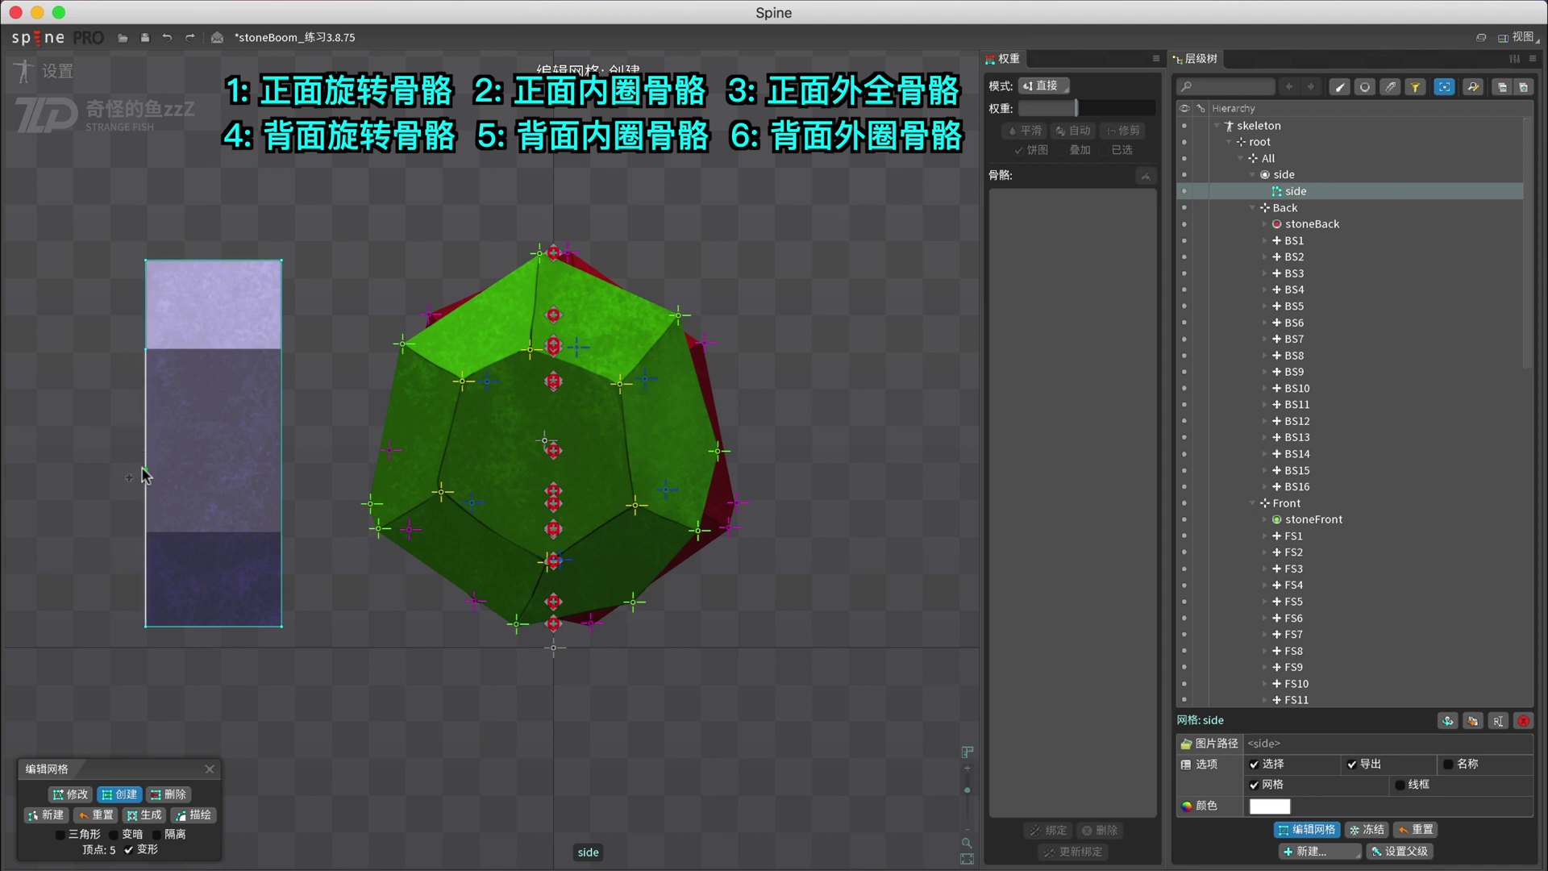
left_click(145, 587)
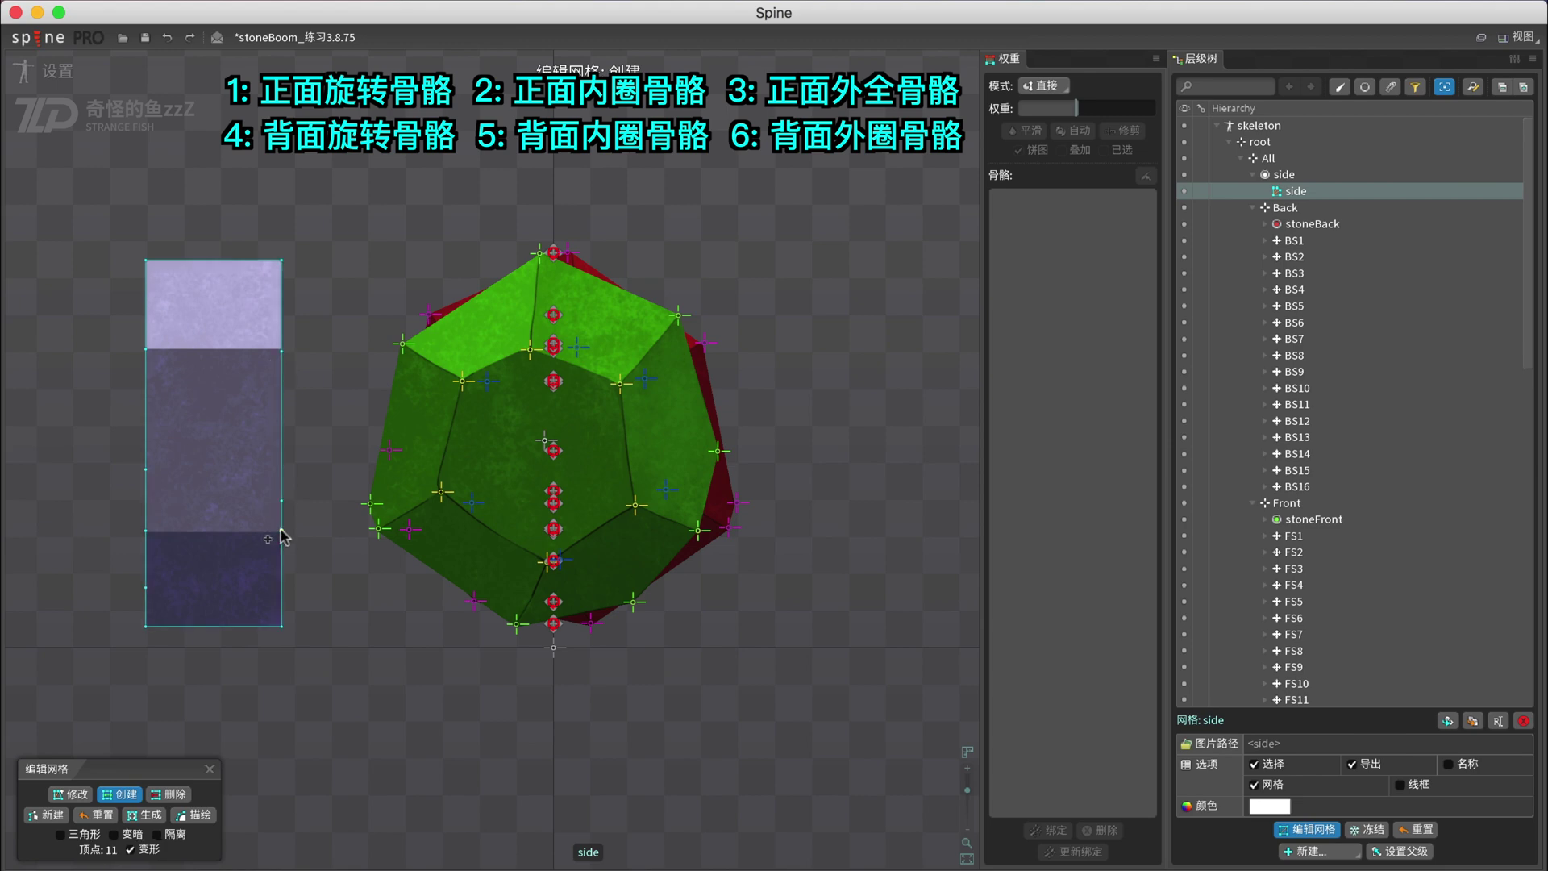
left_click(210, 768)
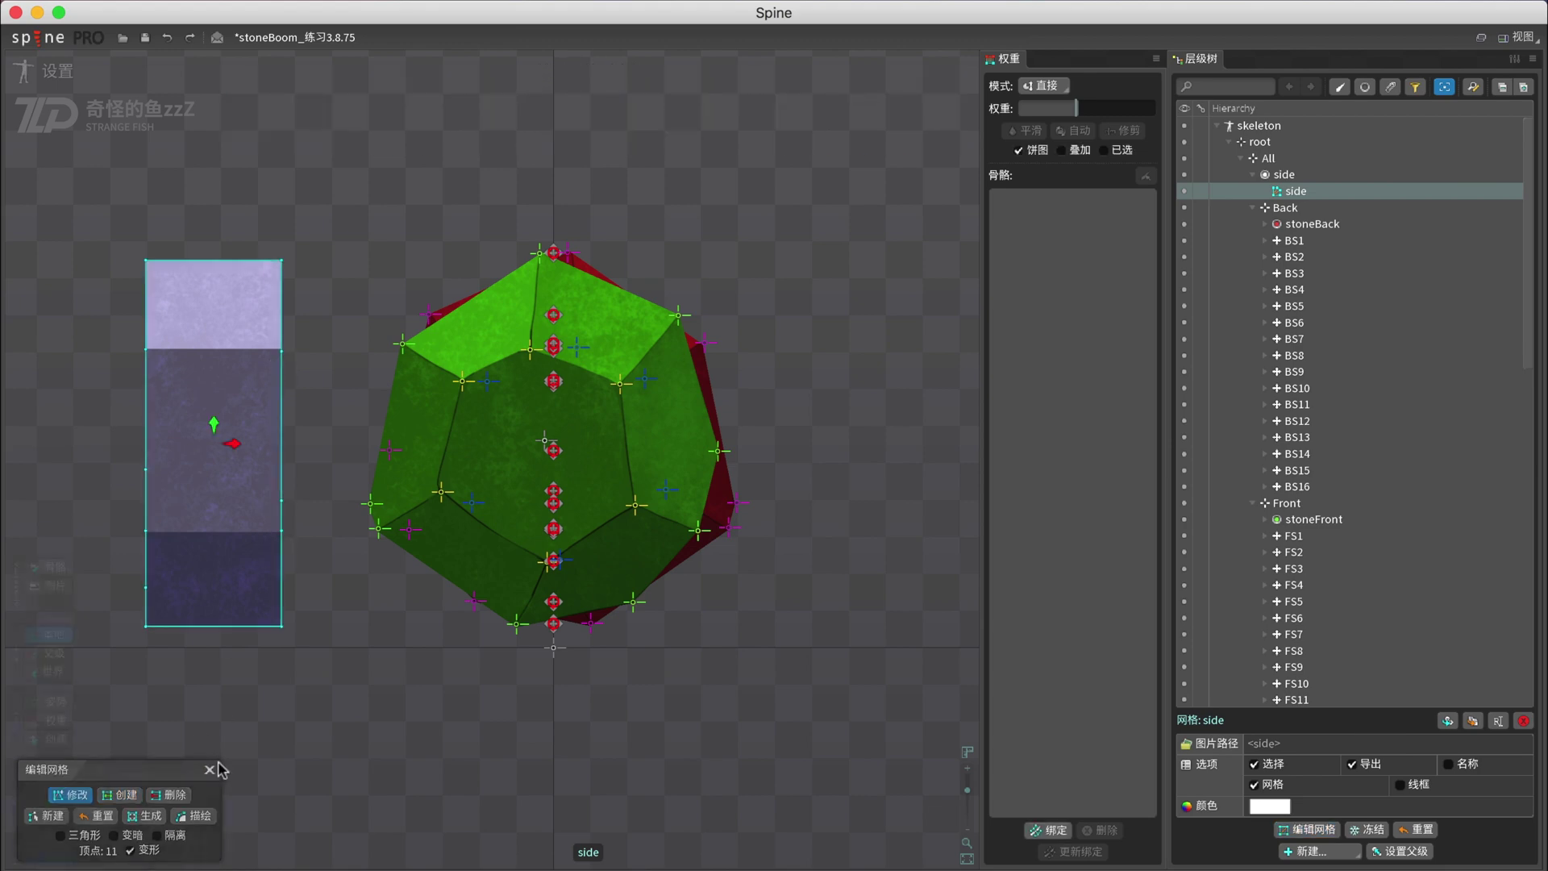
- Rename the side slot sideL and place a duplicate named sideR on the stone's right at about X 462
double_click(1290, 175)
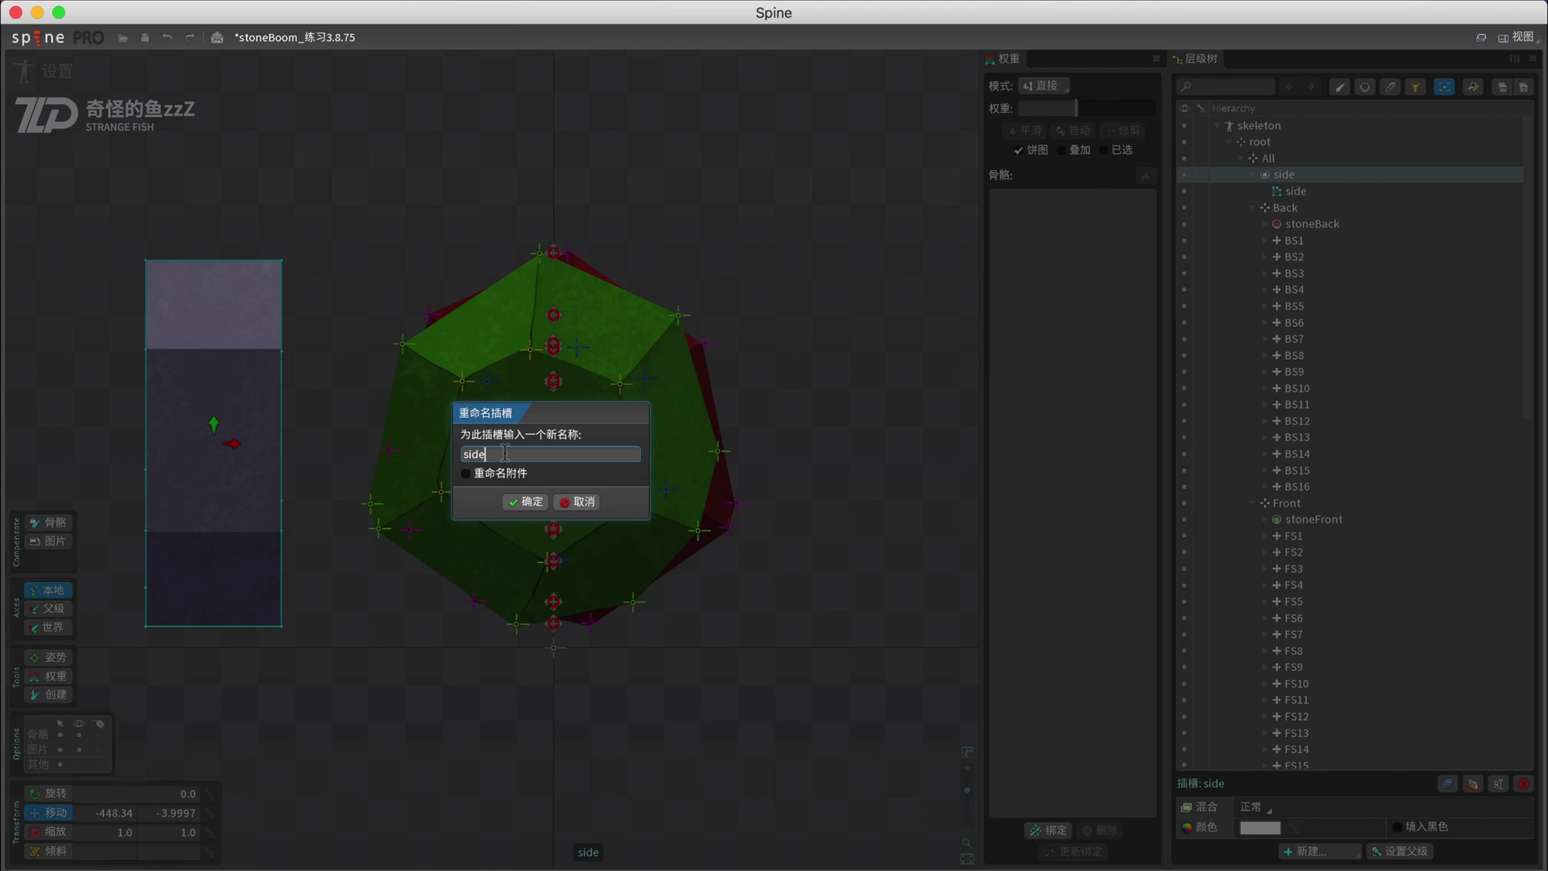
key("Return")
key("super+d")
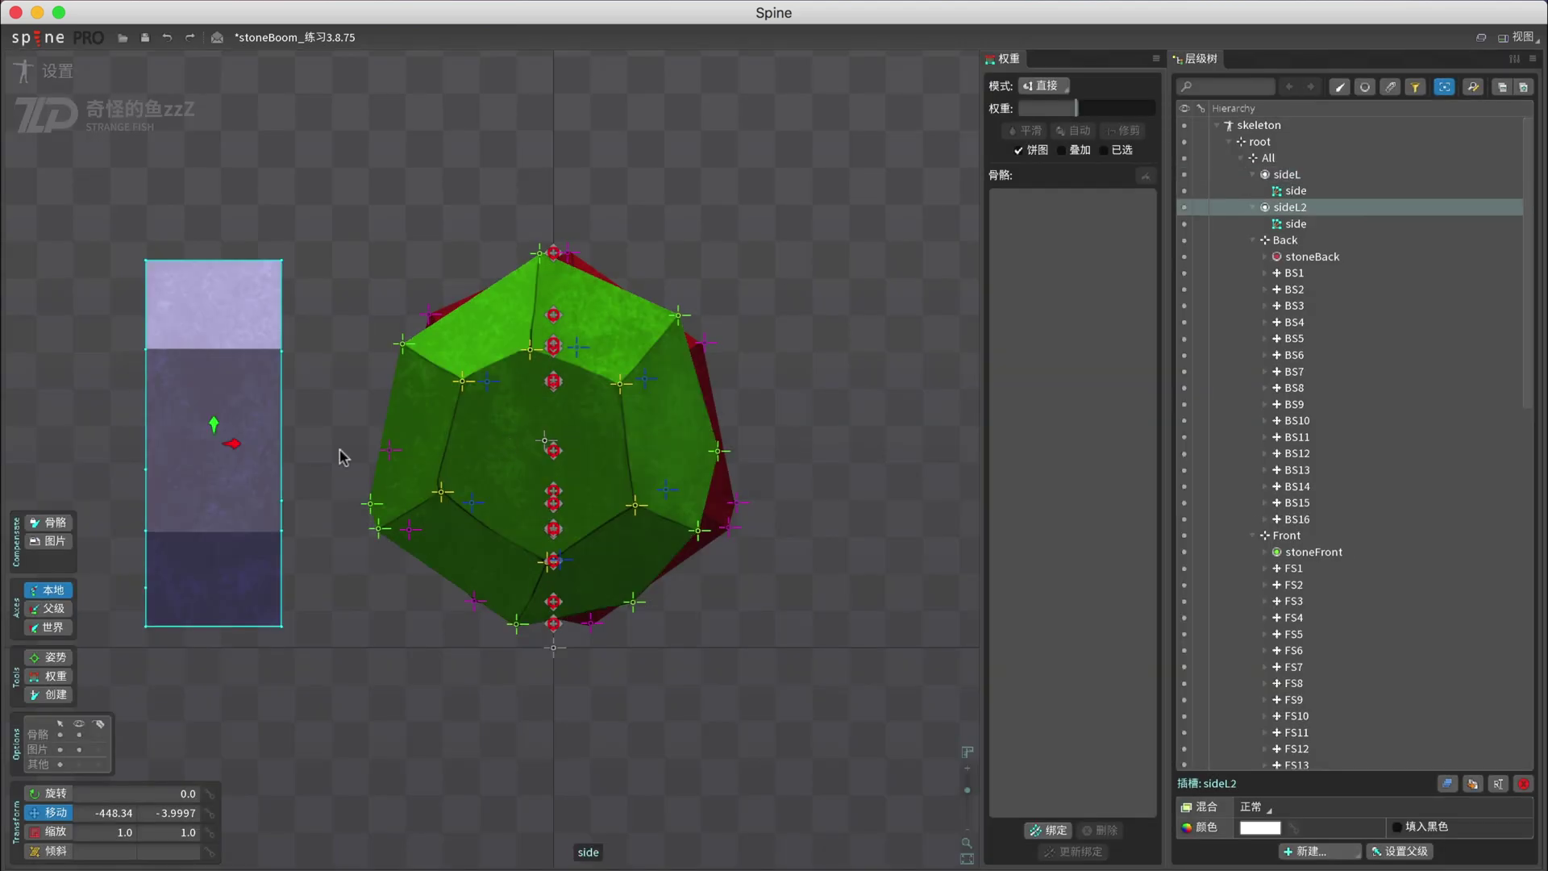
left_click_drag(235, 442, 927, 529)
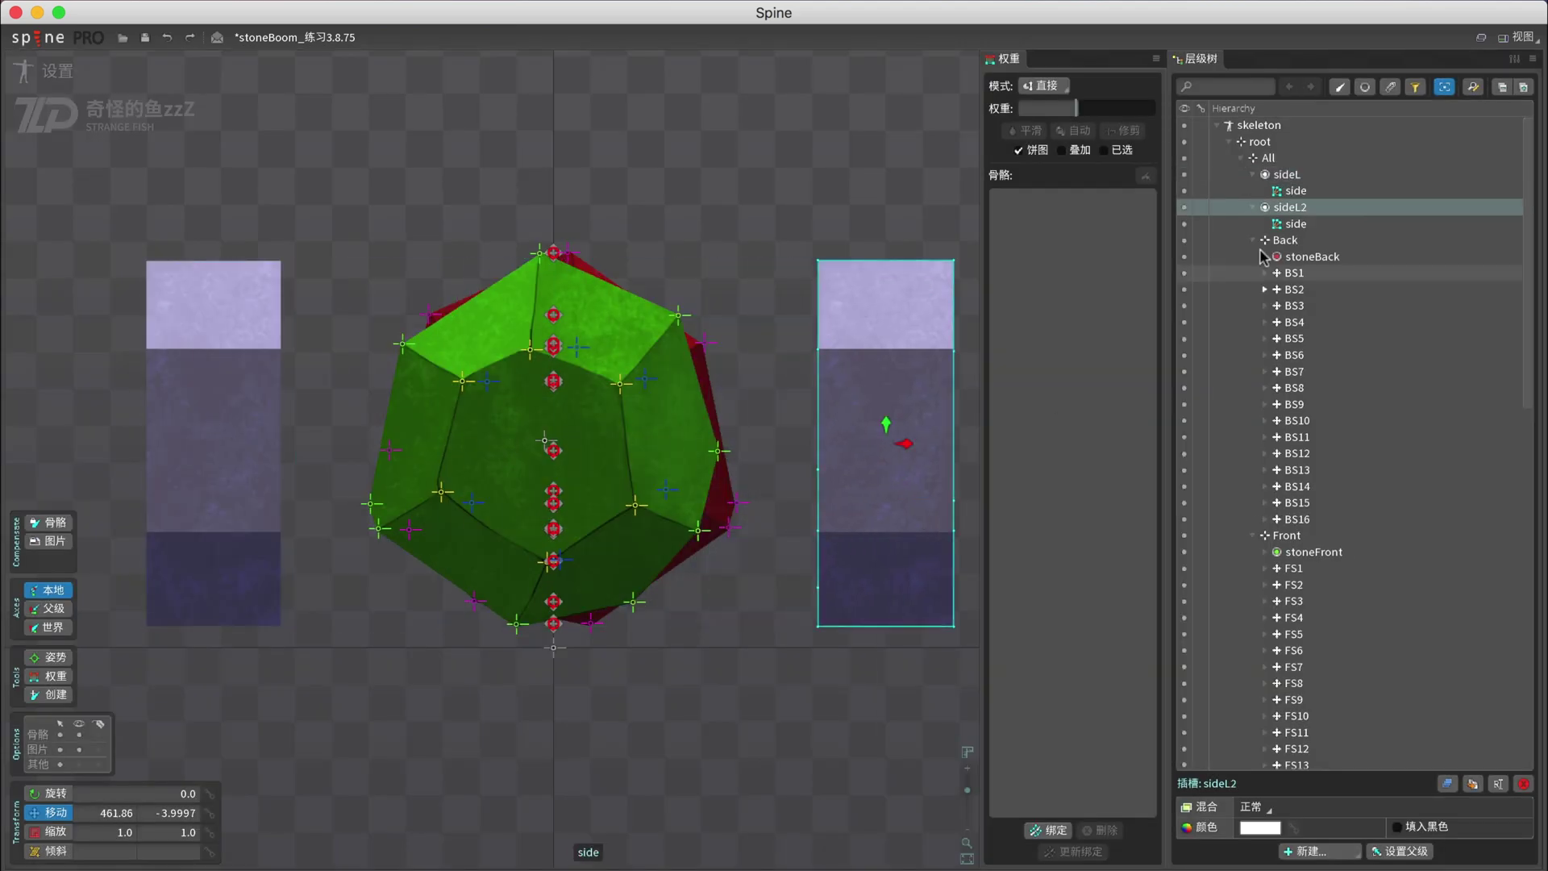
double_click(1290, 208)
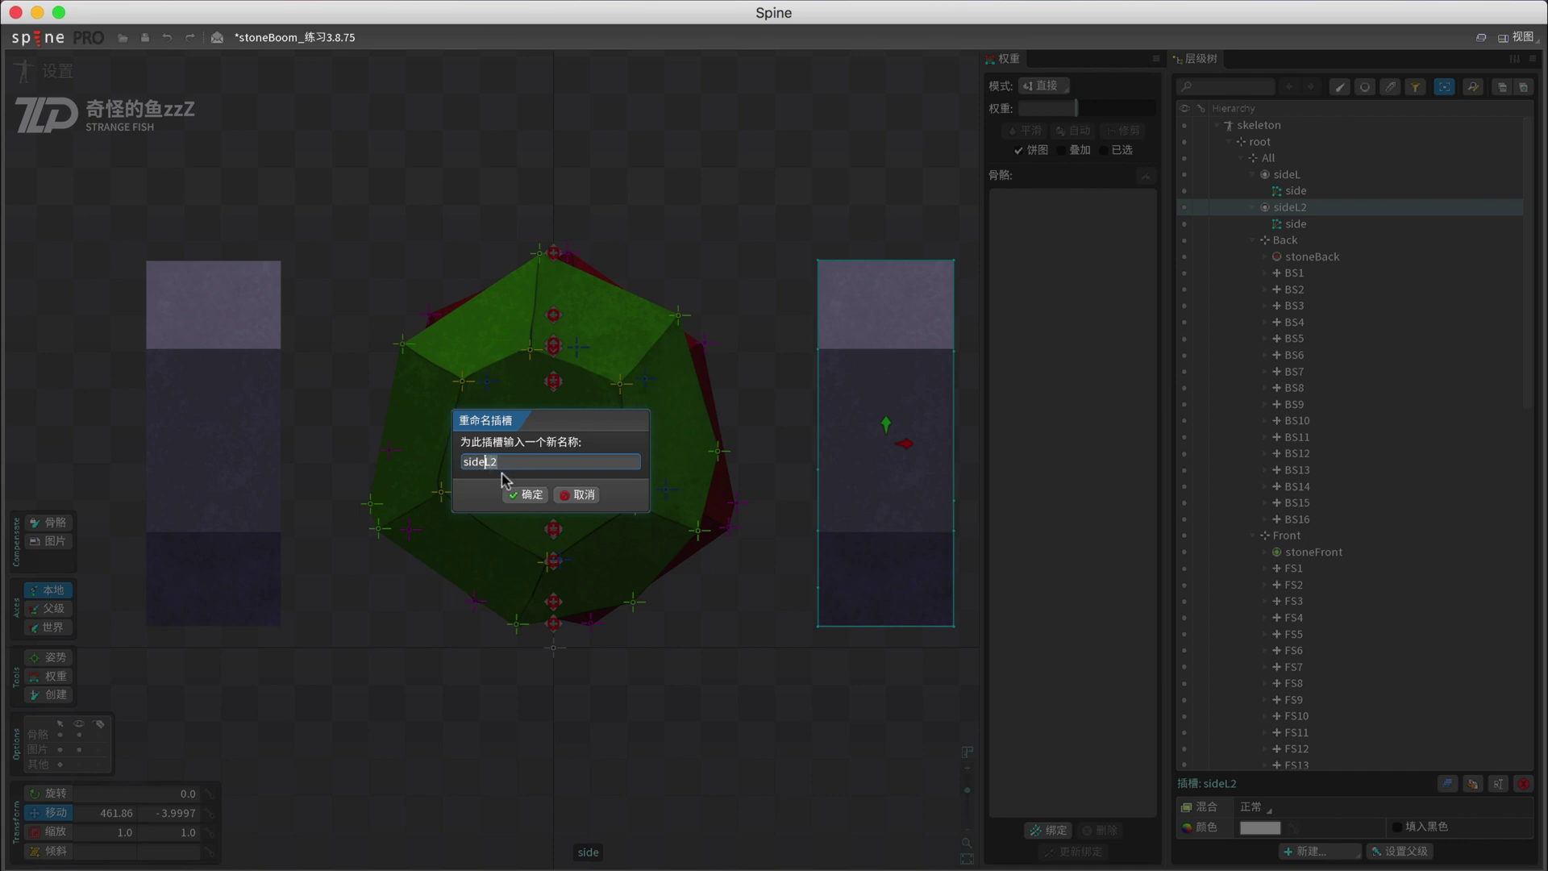
type("sideR")
key("Return")
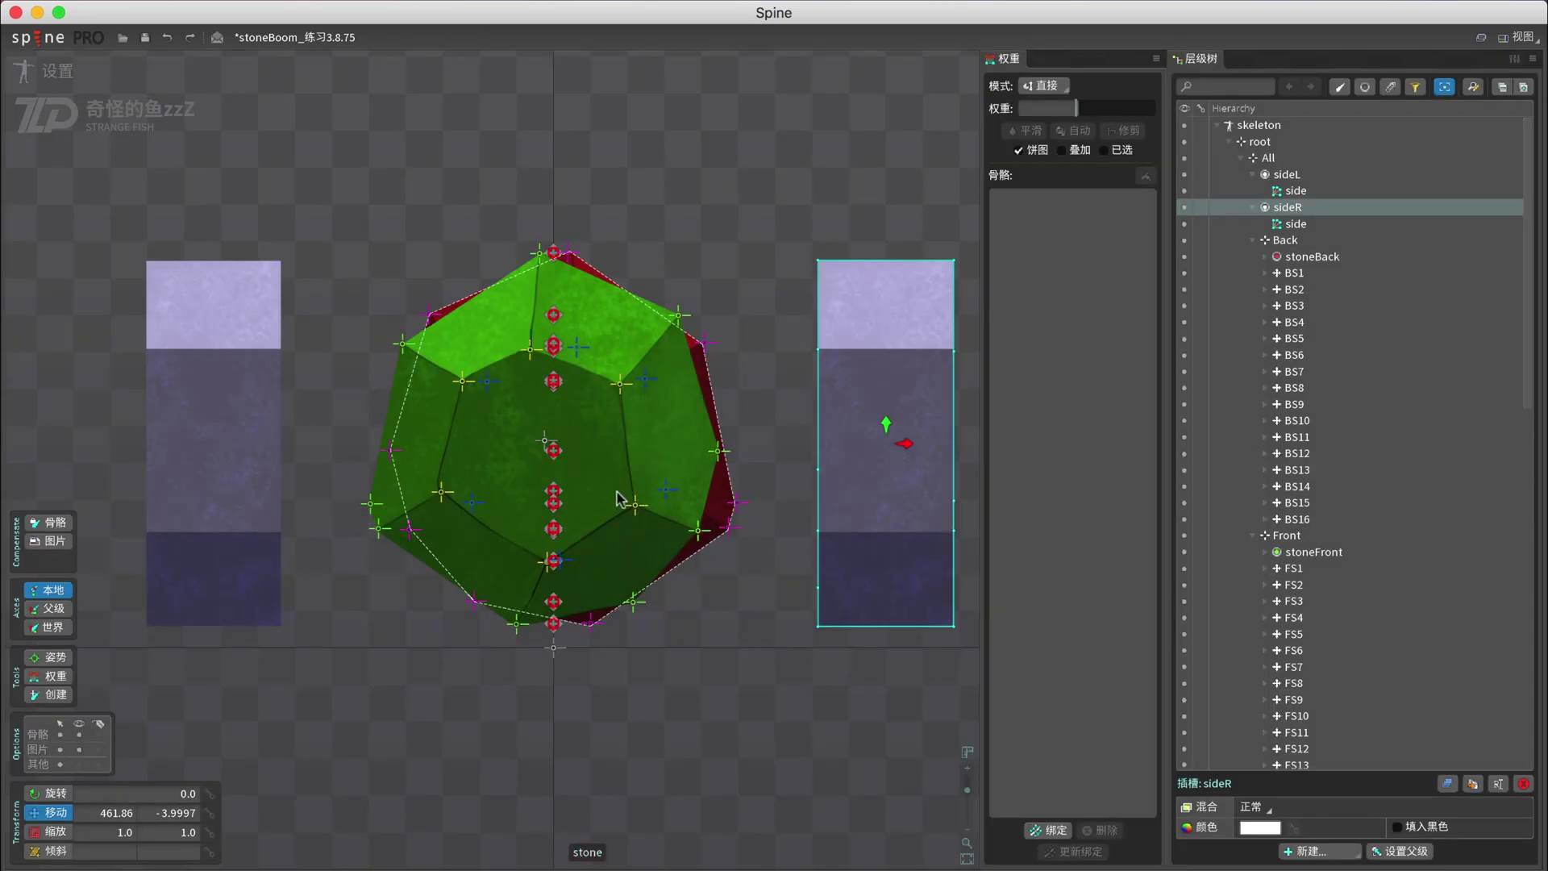
- Paste the positions of stoneFront vertices F7 and F8 onto the two uppermost left-edge vertices of the sideR mesh
left_click(520, 270)
key("ctrl+c")
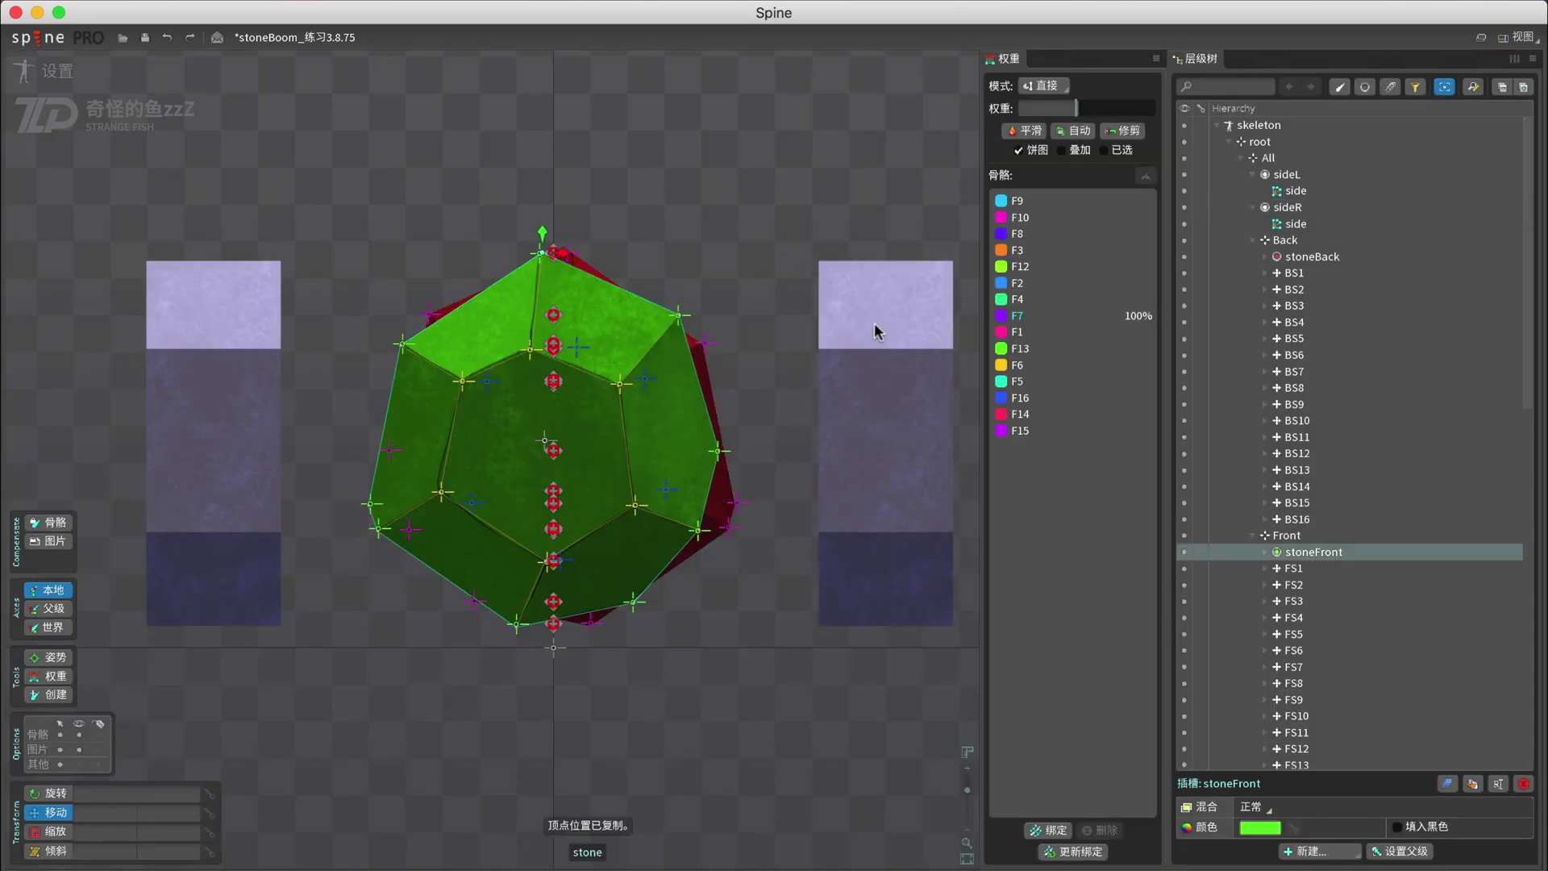
left_click(839, 296)
key("ctrl+v")
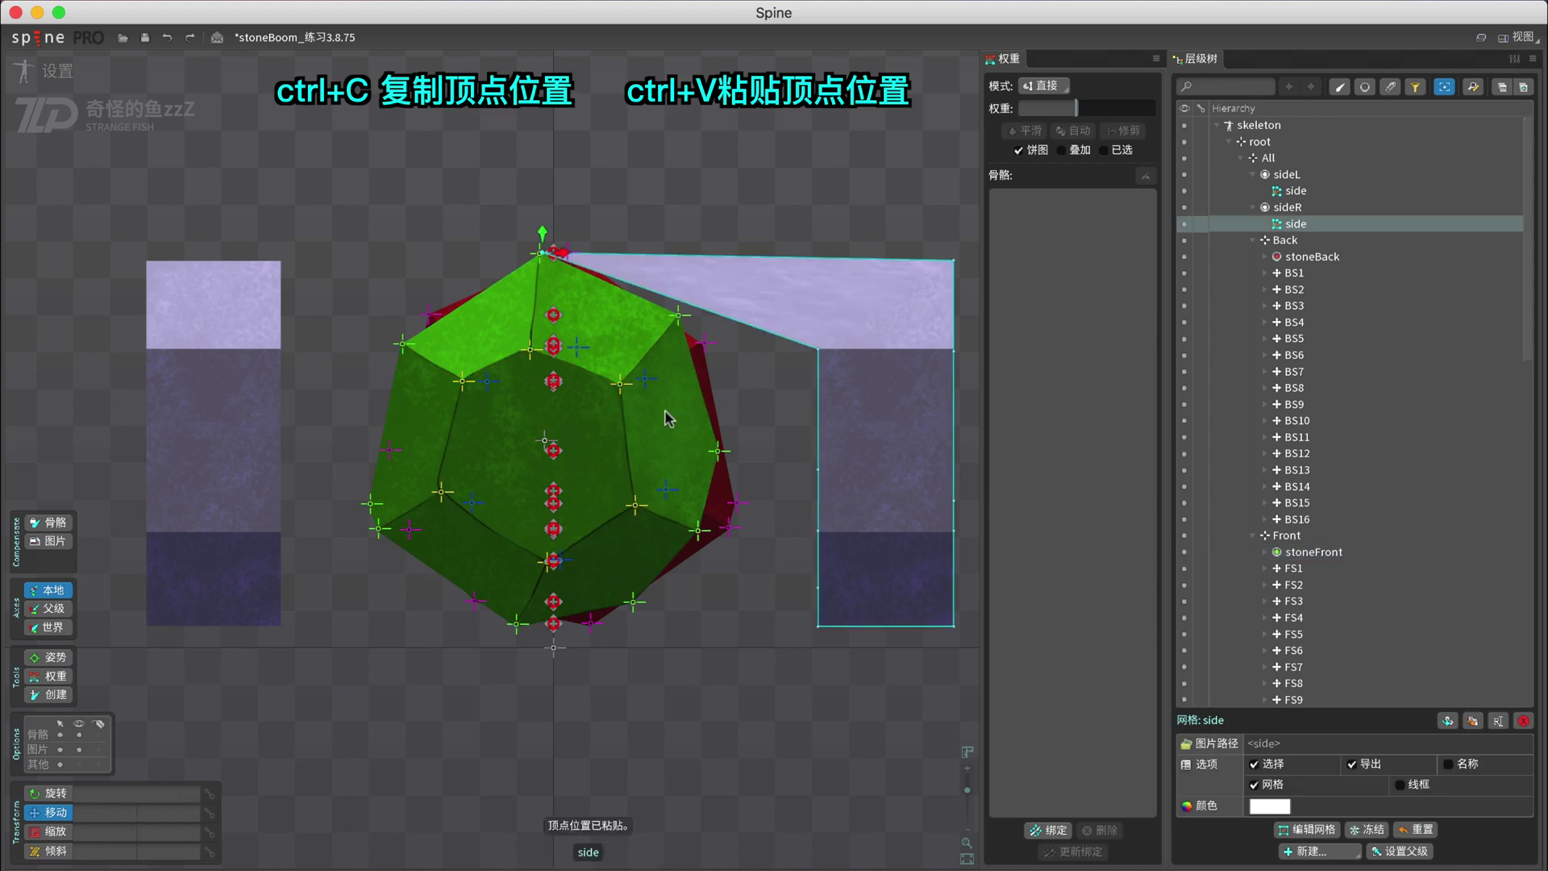
left_click(668, 417)
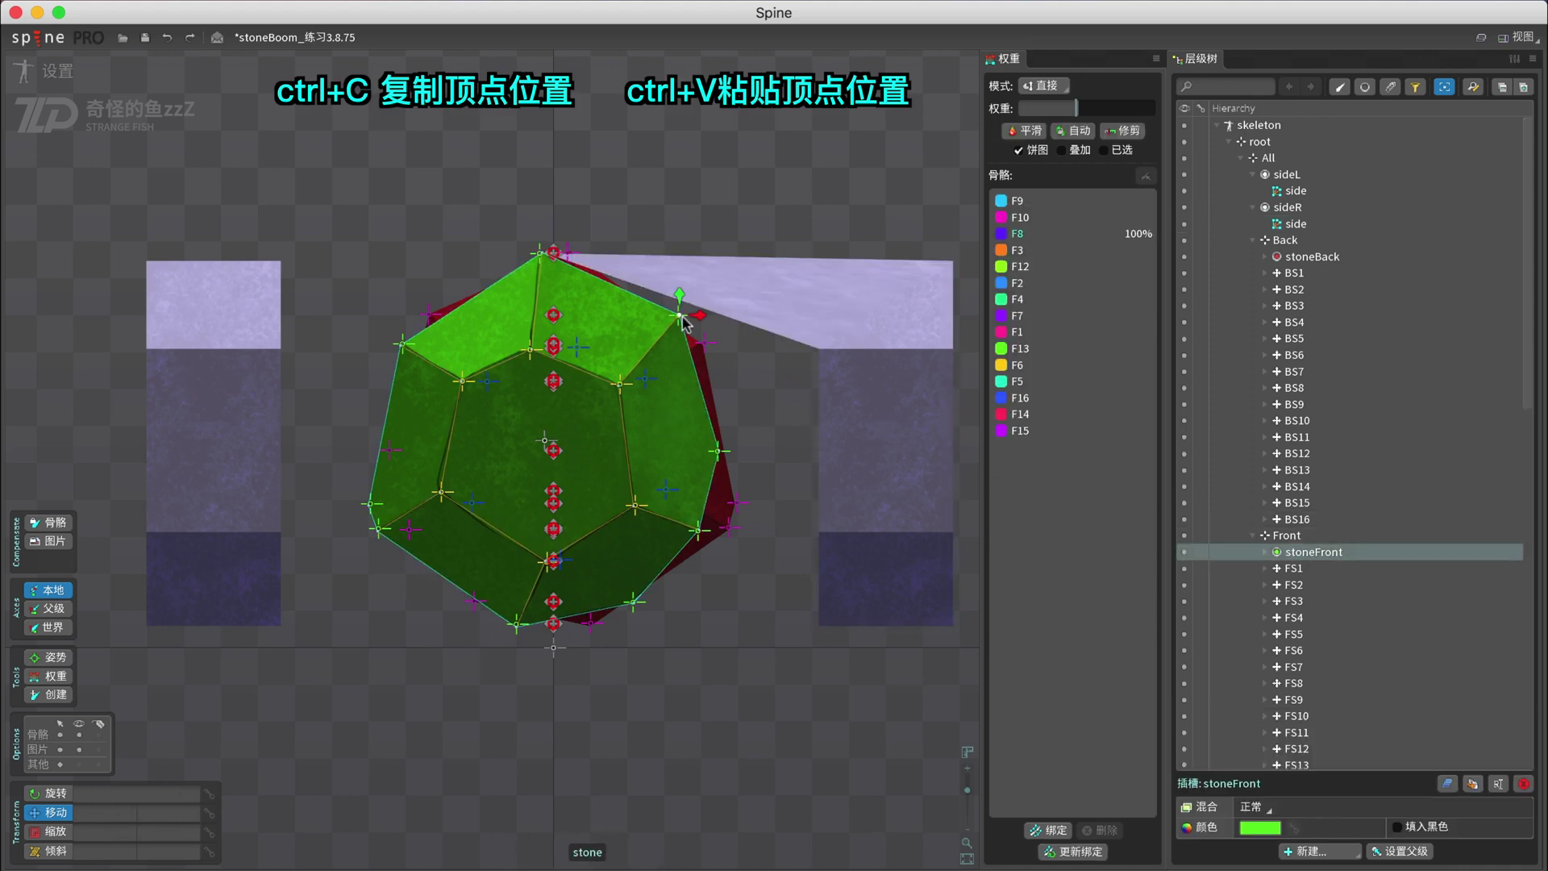
left_click(834, 355)
key("ctrl+v")
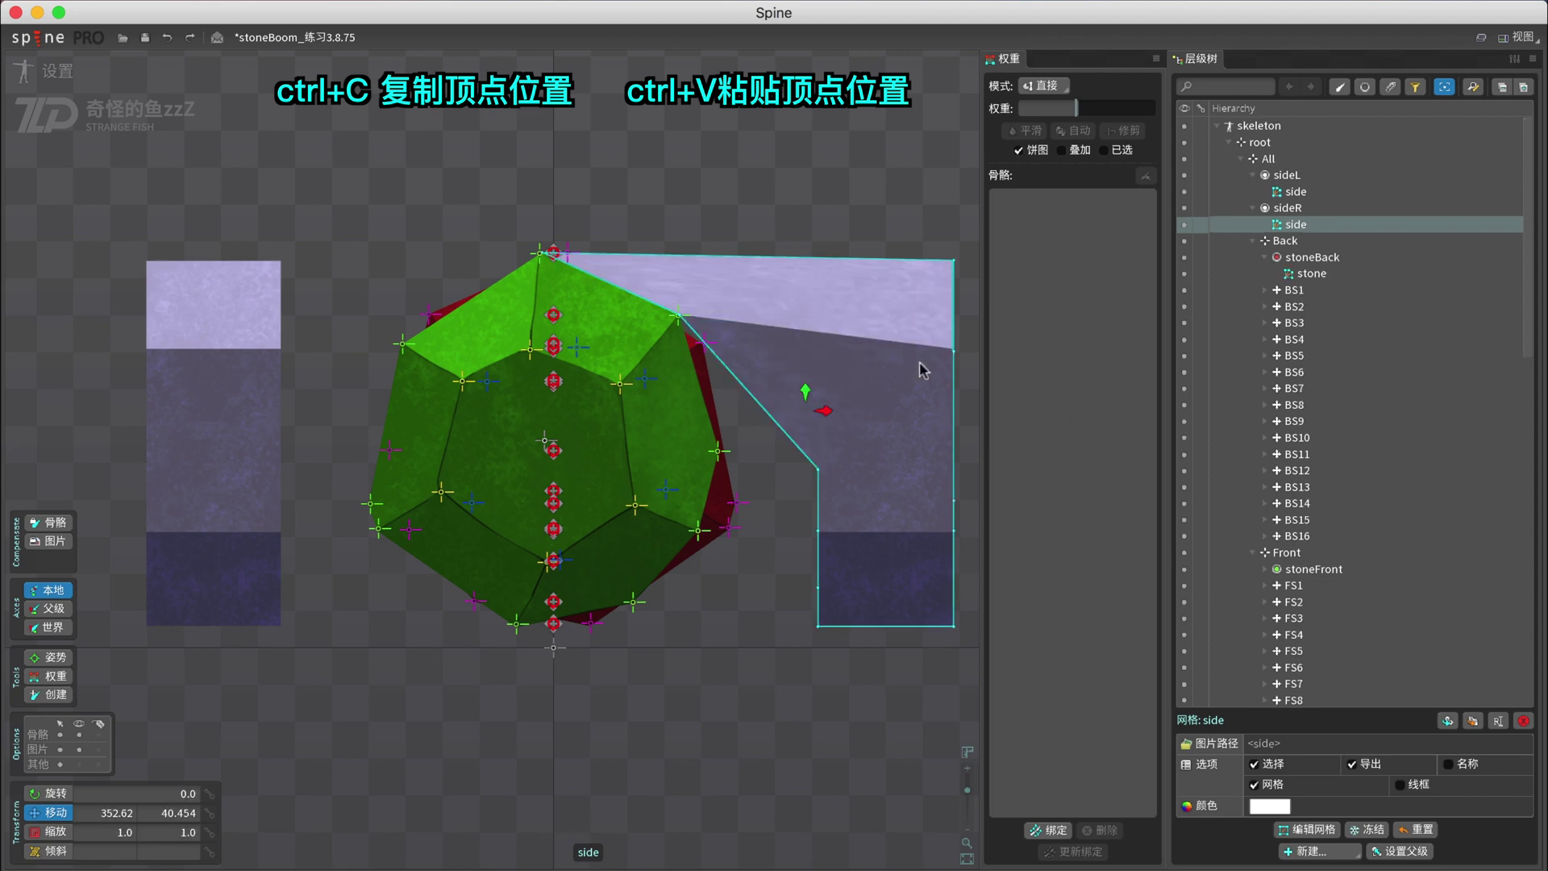
- Match the remaining left-edge vertices of the sideR mesh to stoneFront vertices F9, F10, F12 and F13 by copying positions
left_click(1314, 567)
left_click(718, 451)
key("ctrl+c")
left_click(818, 469)
key("ctrl+v")
left_click(698, 530)
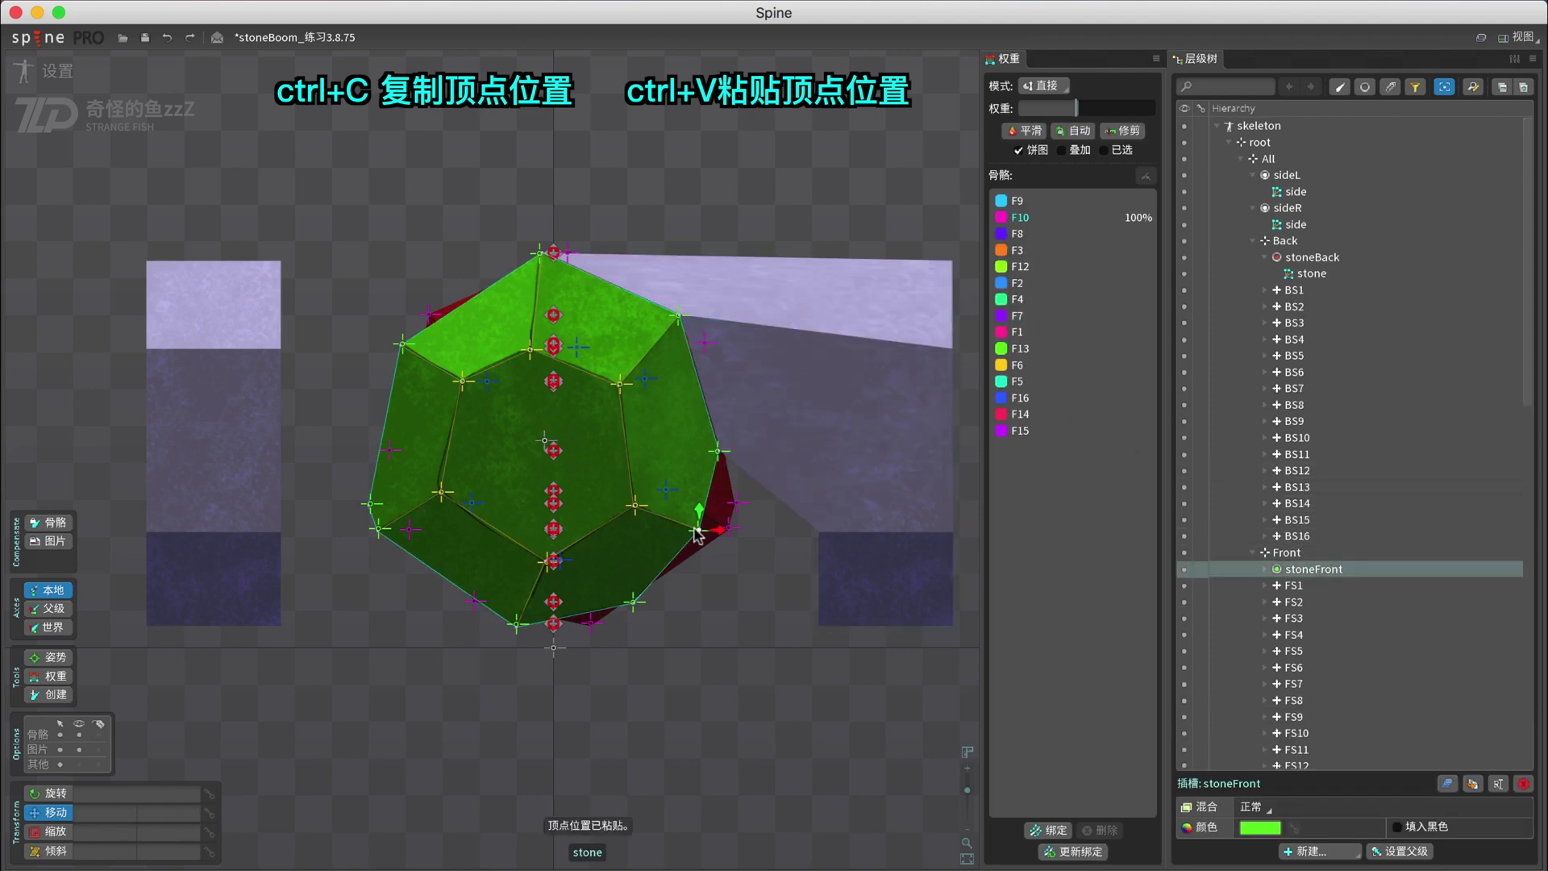
key("ctrl+c")
left_click(818, 531)
left_click(1296, 225)
- Paste the positions of stoneBack vertices B7, B16 and B15 onto the upper right-edge vertices of the sideR mesh
left_click(1313, 257)
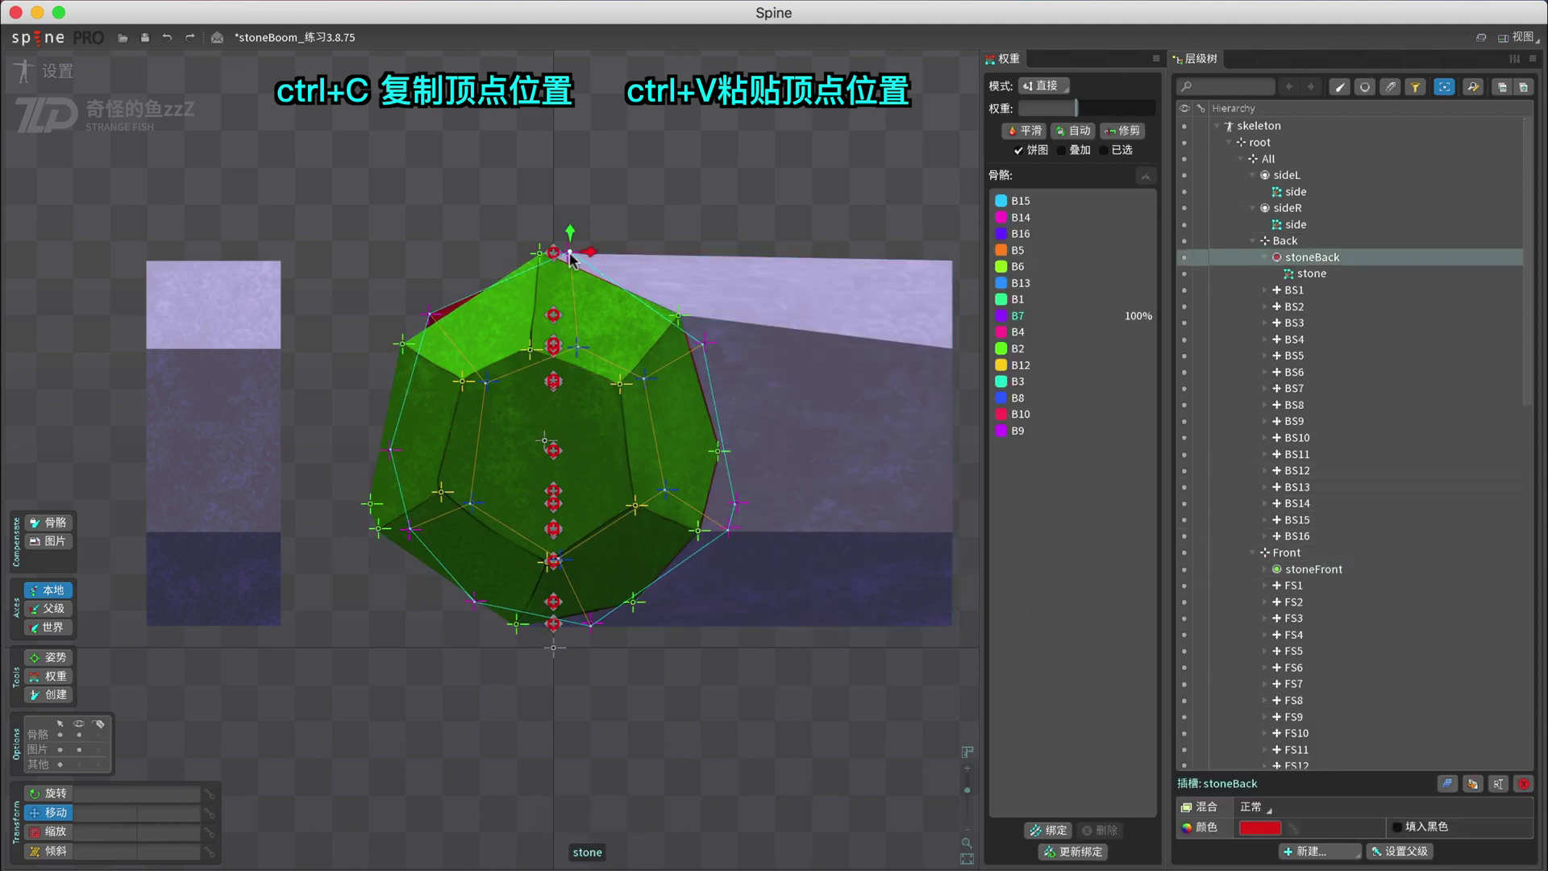
key("ctrl+c")
left_click(952, 349)
key("ctrl+v")
key("Page_Up")
left_click(952, 501)
key("ctrl+v")
key("Page_Up")
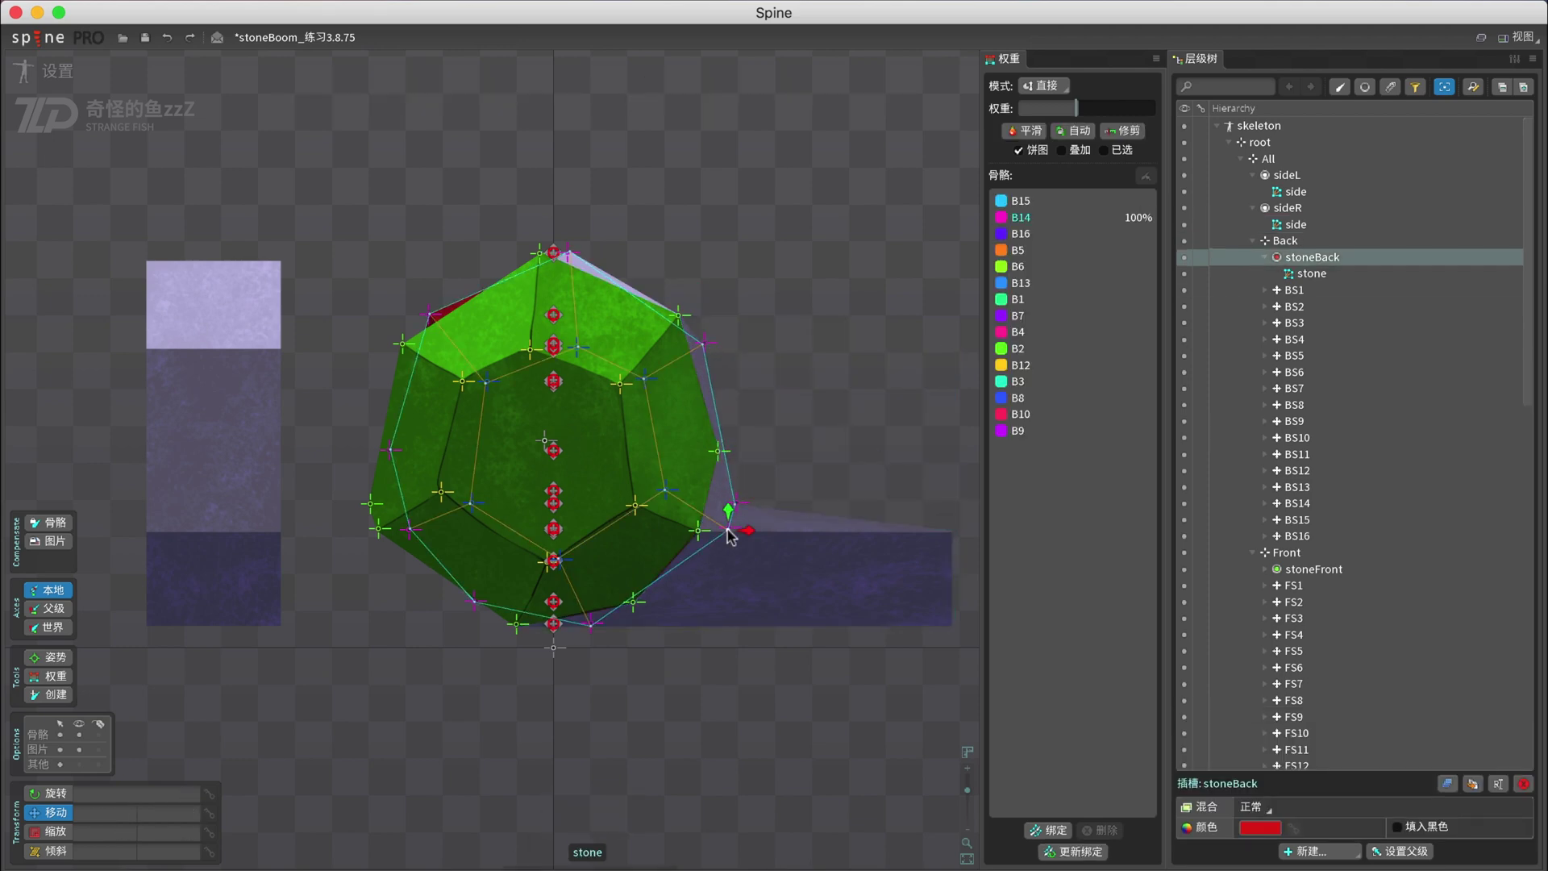
- Match the two lowest right-edge vertices of the sideR mesh to stoneBack vertices B14 and B13 by copying positions
key("ctrl+c")
left_click(951, 532)
key("ctrl+v")
left_click(1313, 257)
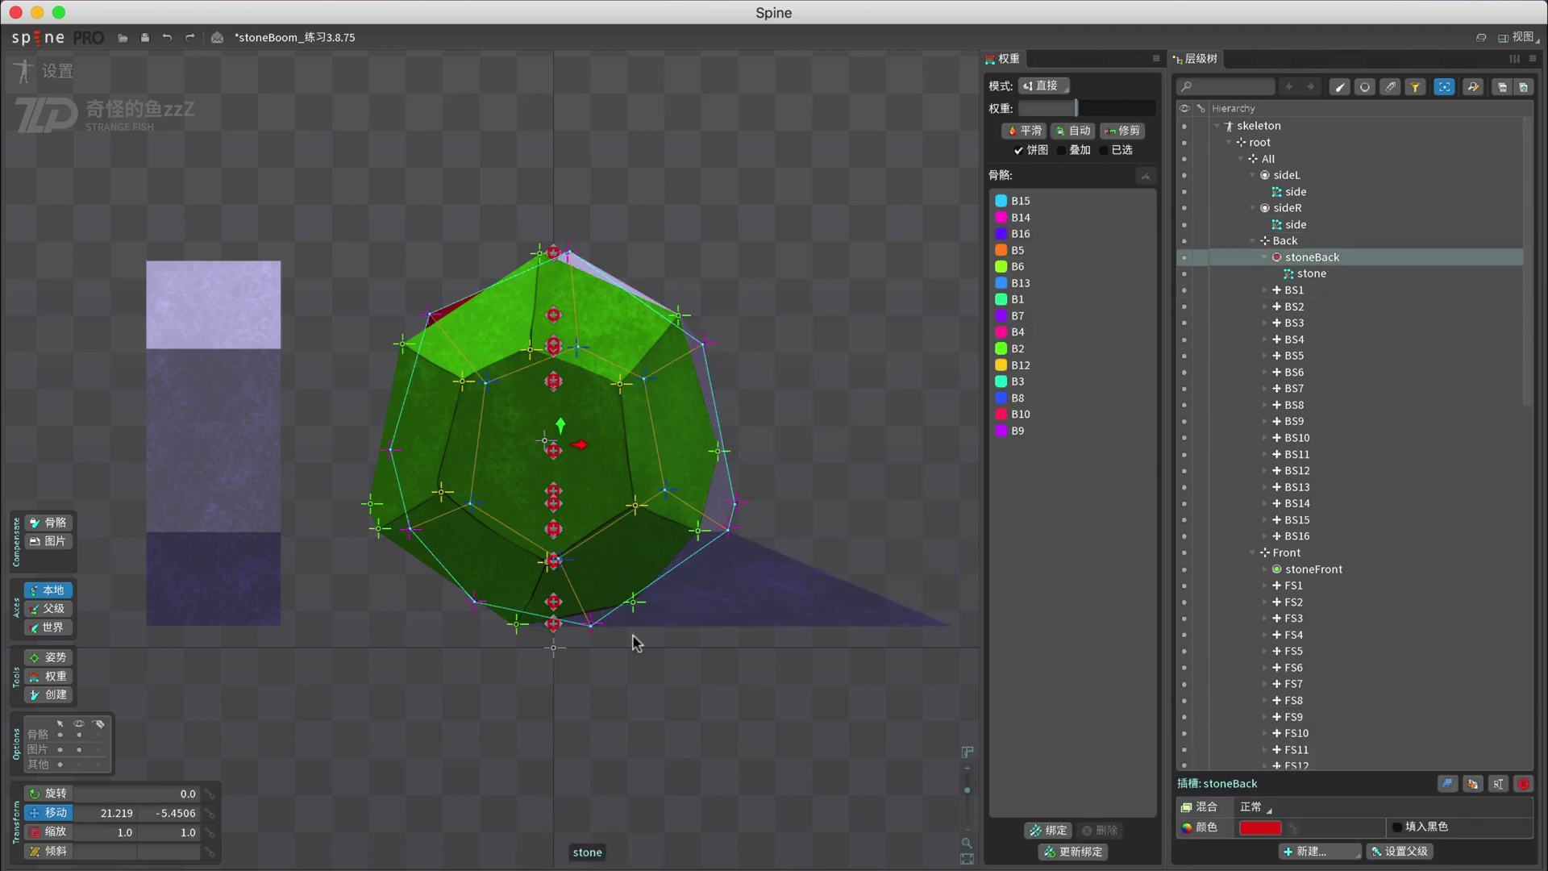
left_click(591, 625)
key("ctrl+c")
left_click(956, 623)
key("ctrl+v")
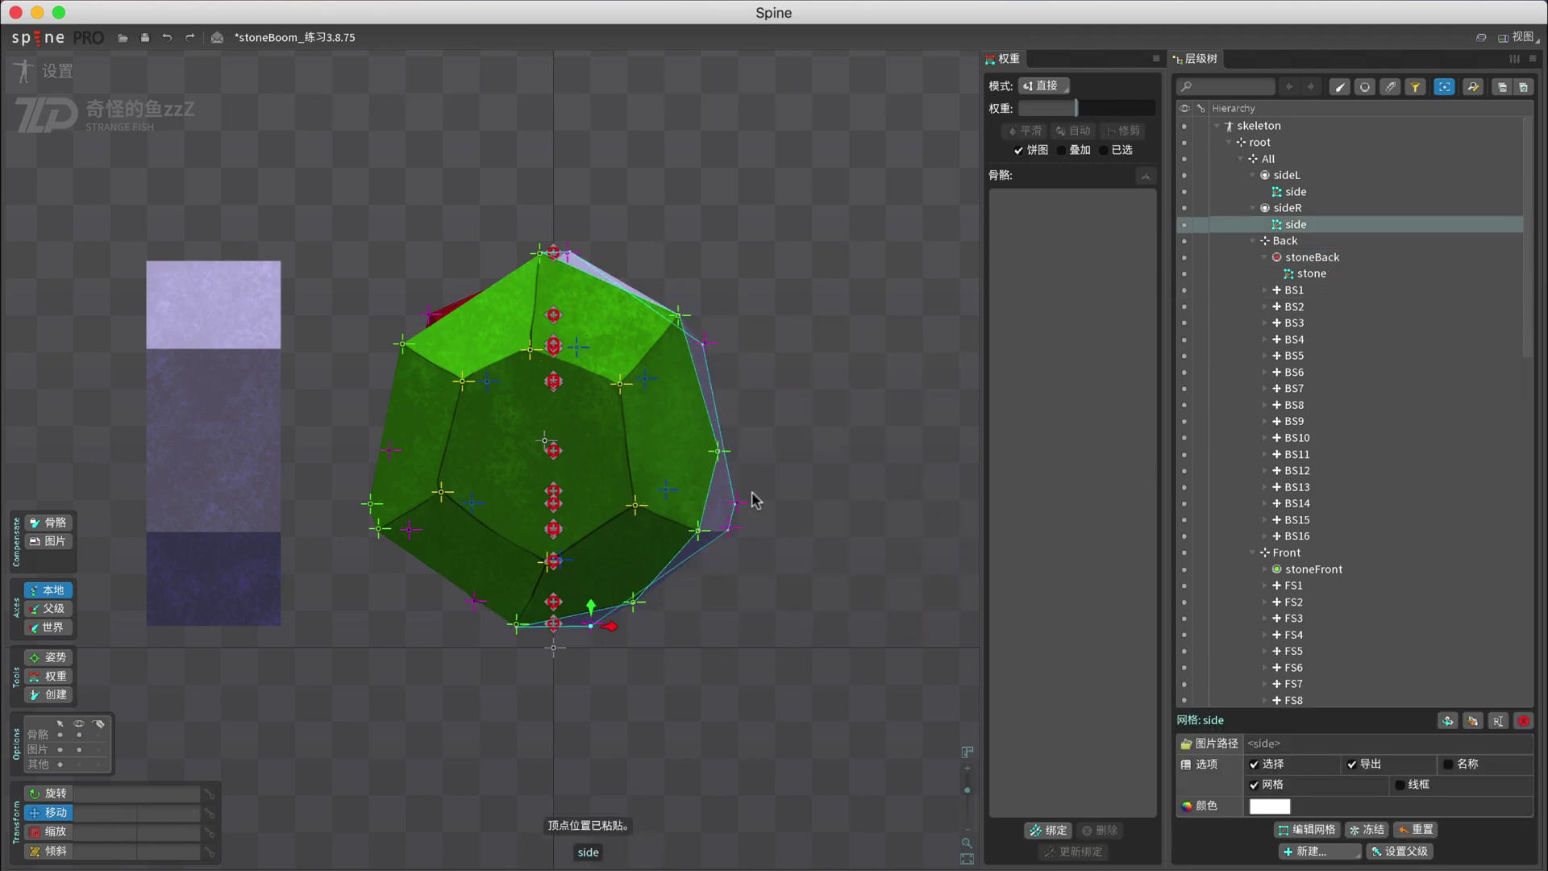
- Bind the sideR mesh to front bones F7, F8, F9, F10, F12, F13 and back bones B7, B16, B15, B14, B13
left_click(1050, 831)
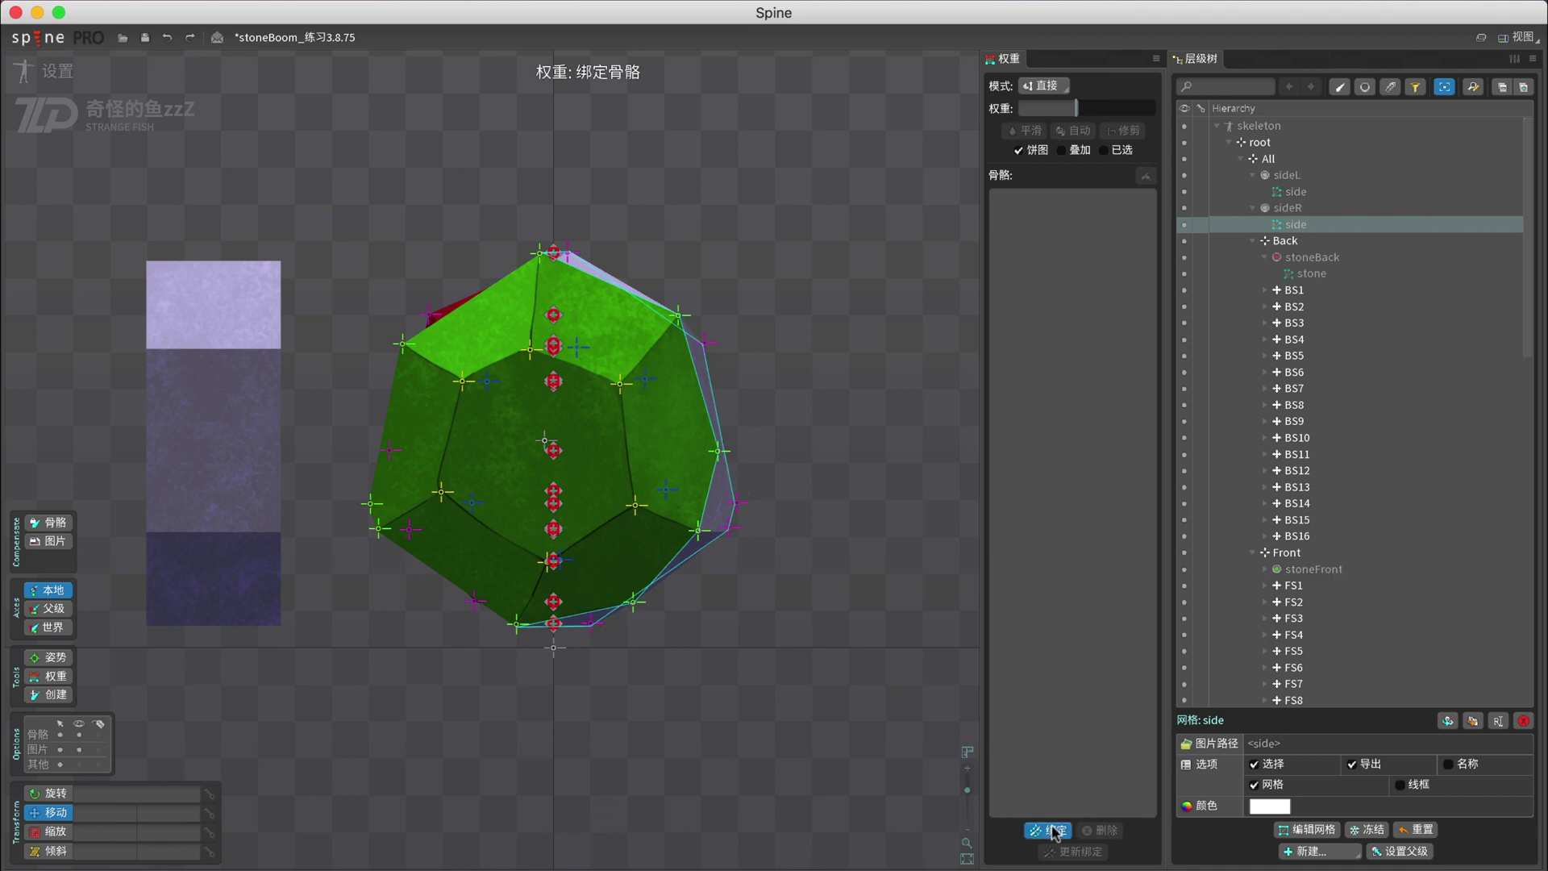
left_click(538, 257)
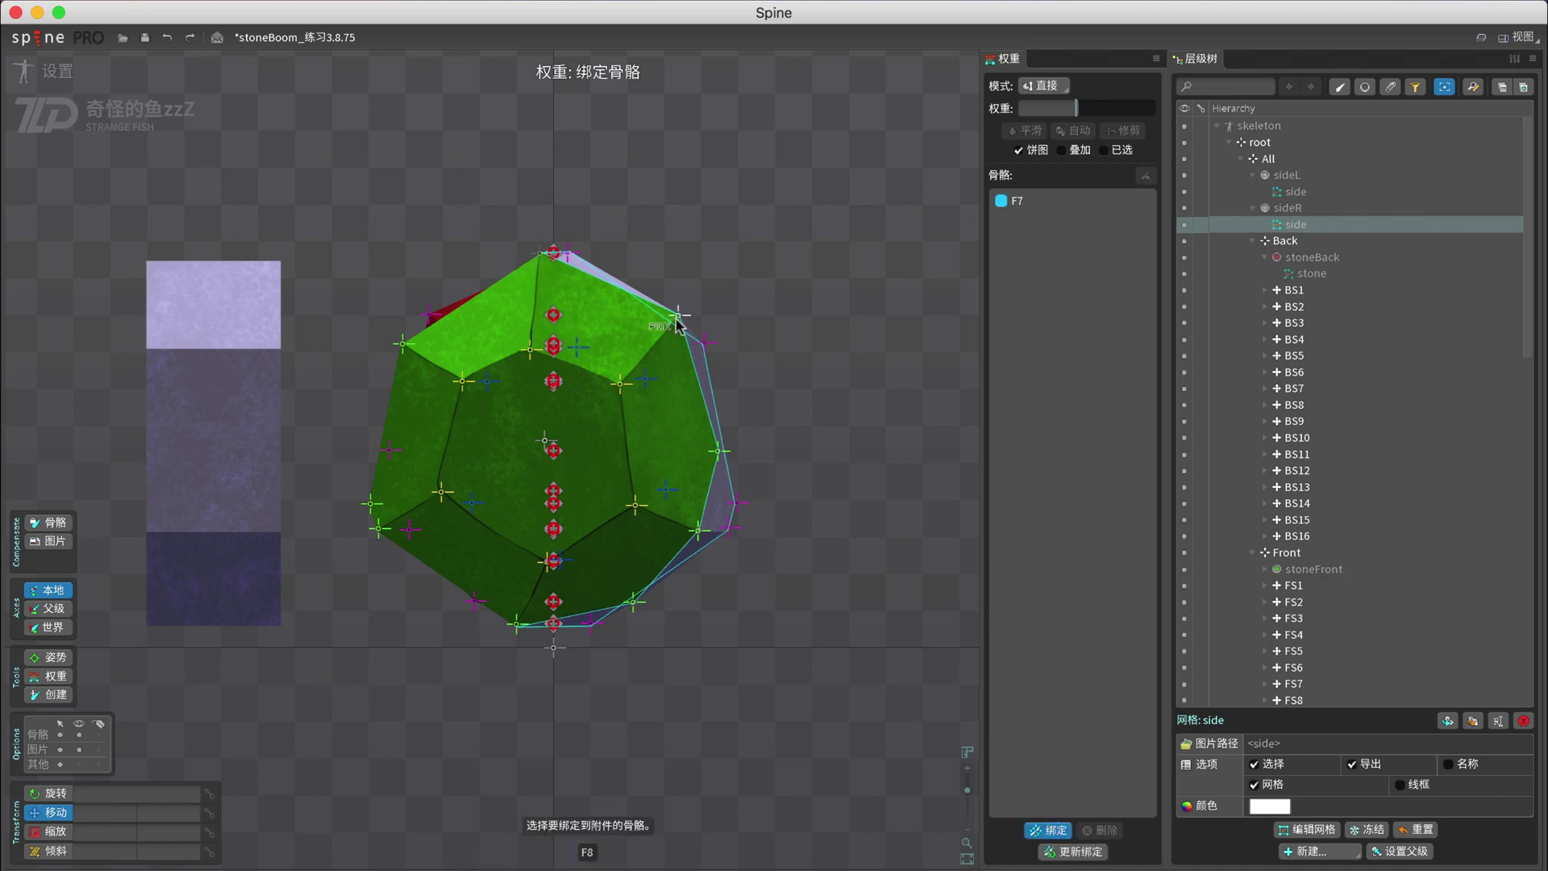
left_click(705, 341)
left_click(718, 451)
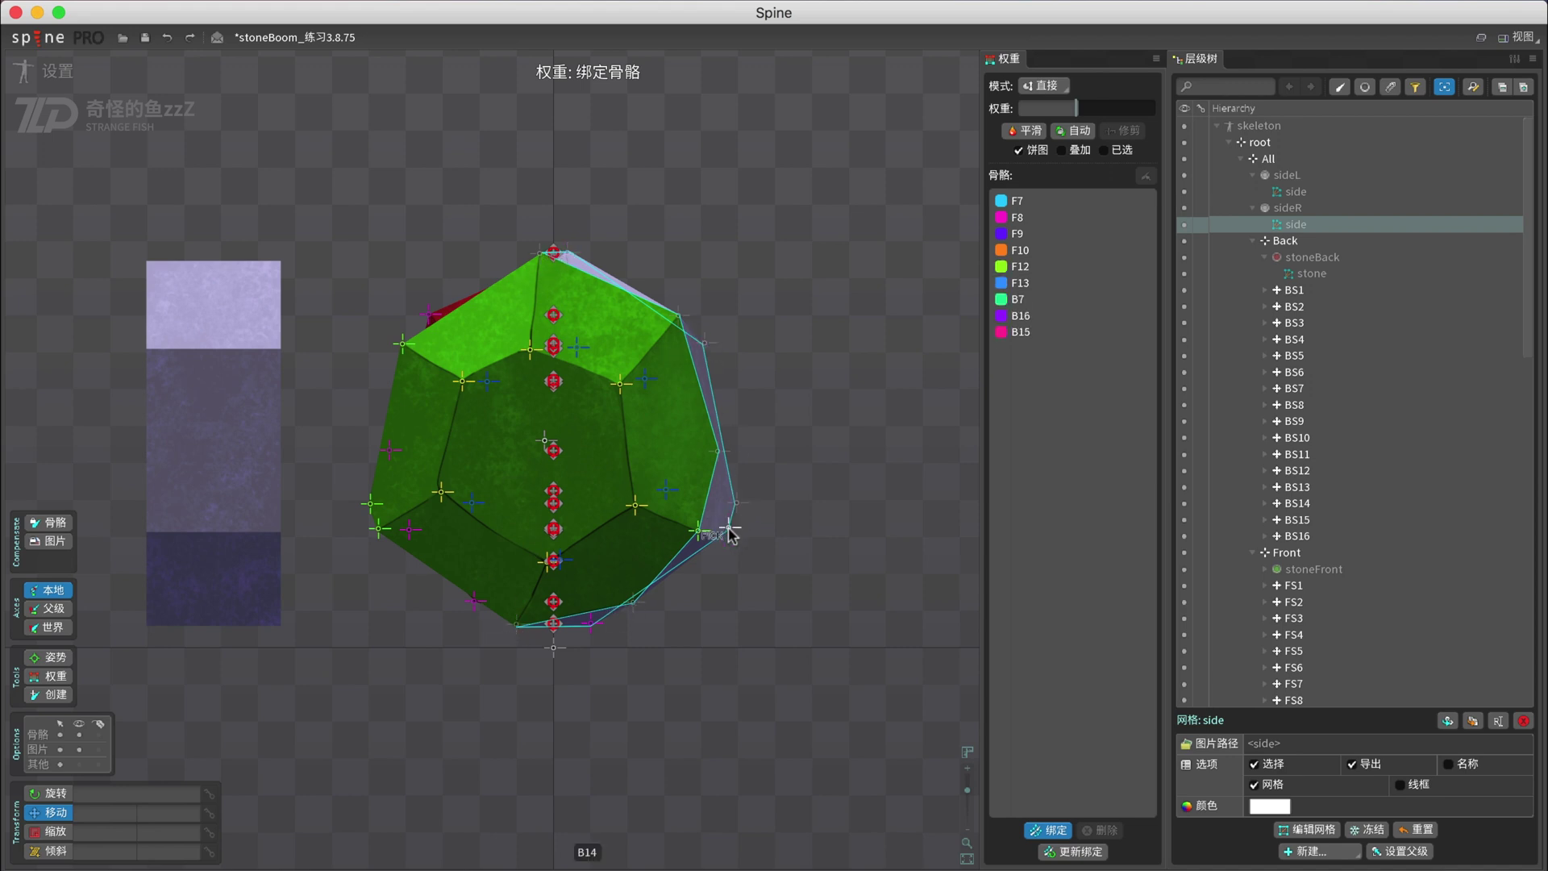
left_click(1046, 830)
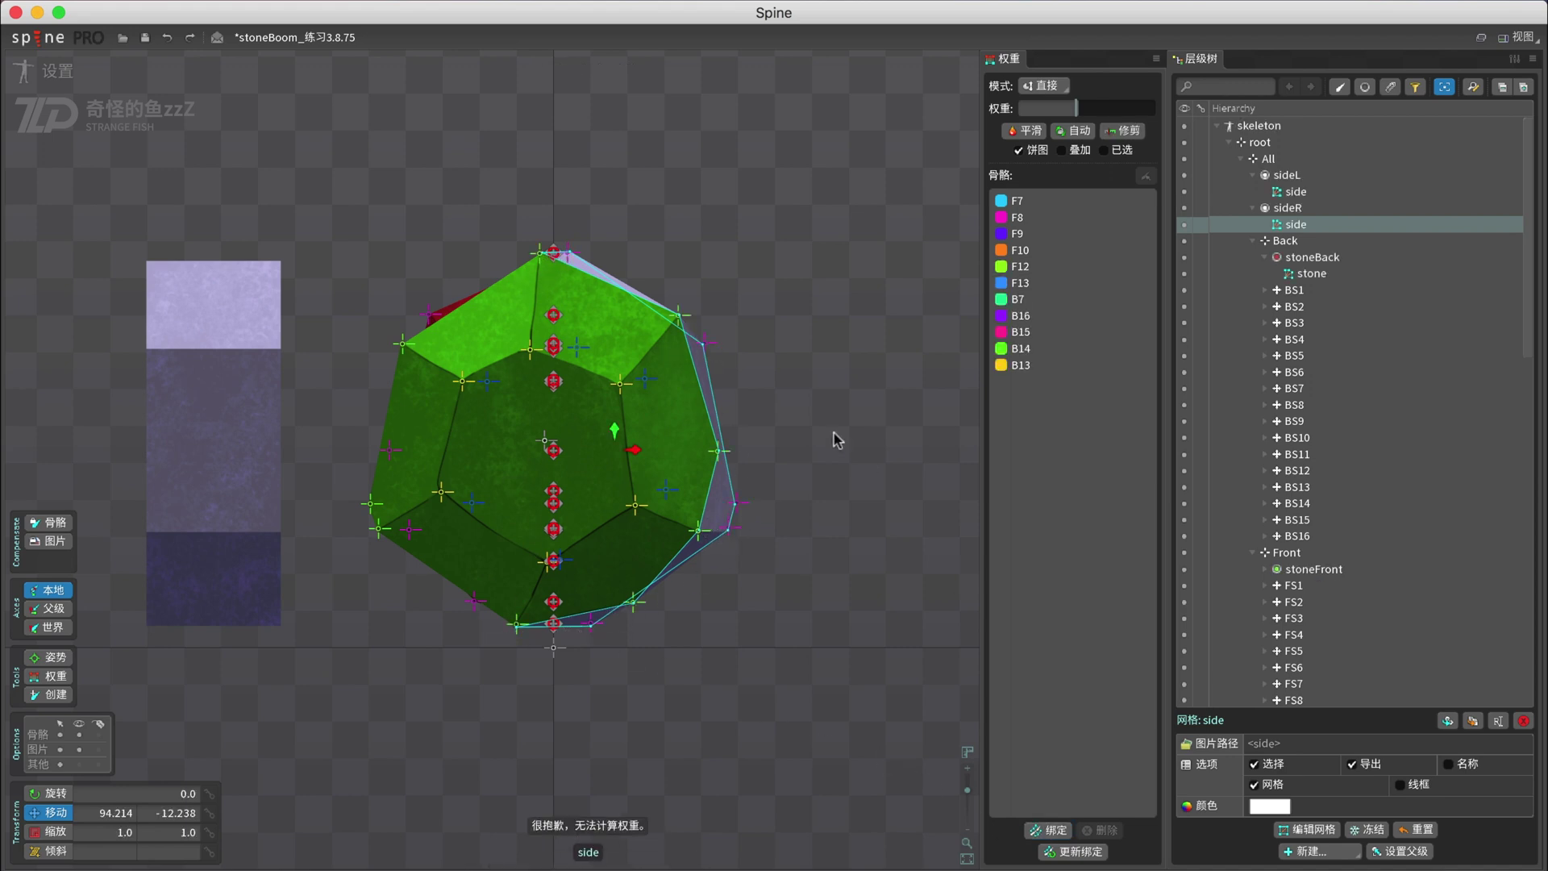
- Weight the upper vertices of the sideR mesh 100% to their matching bones B7, F8 and B16
key("g")
left_click(538, 257)
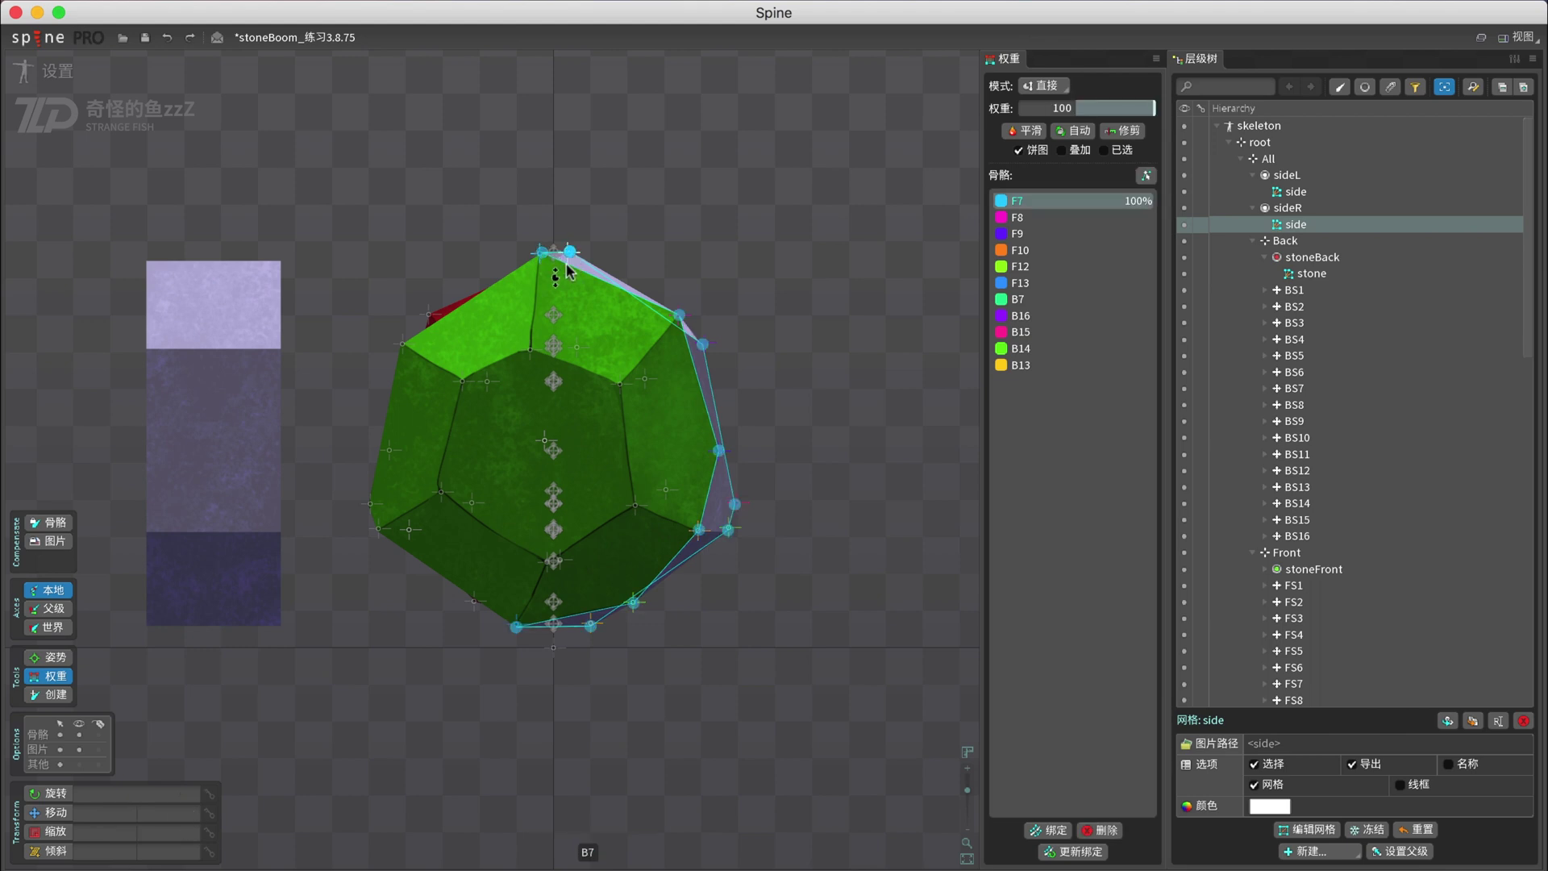
left_click(568, 254)
left_click_drag(601, 257, 613, 161)
left_click(678, 315)
left_click(681, 316)
left_click_drag(723, 310, 708, 195)
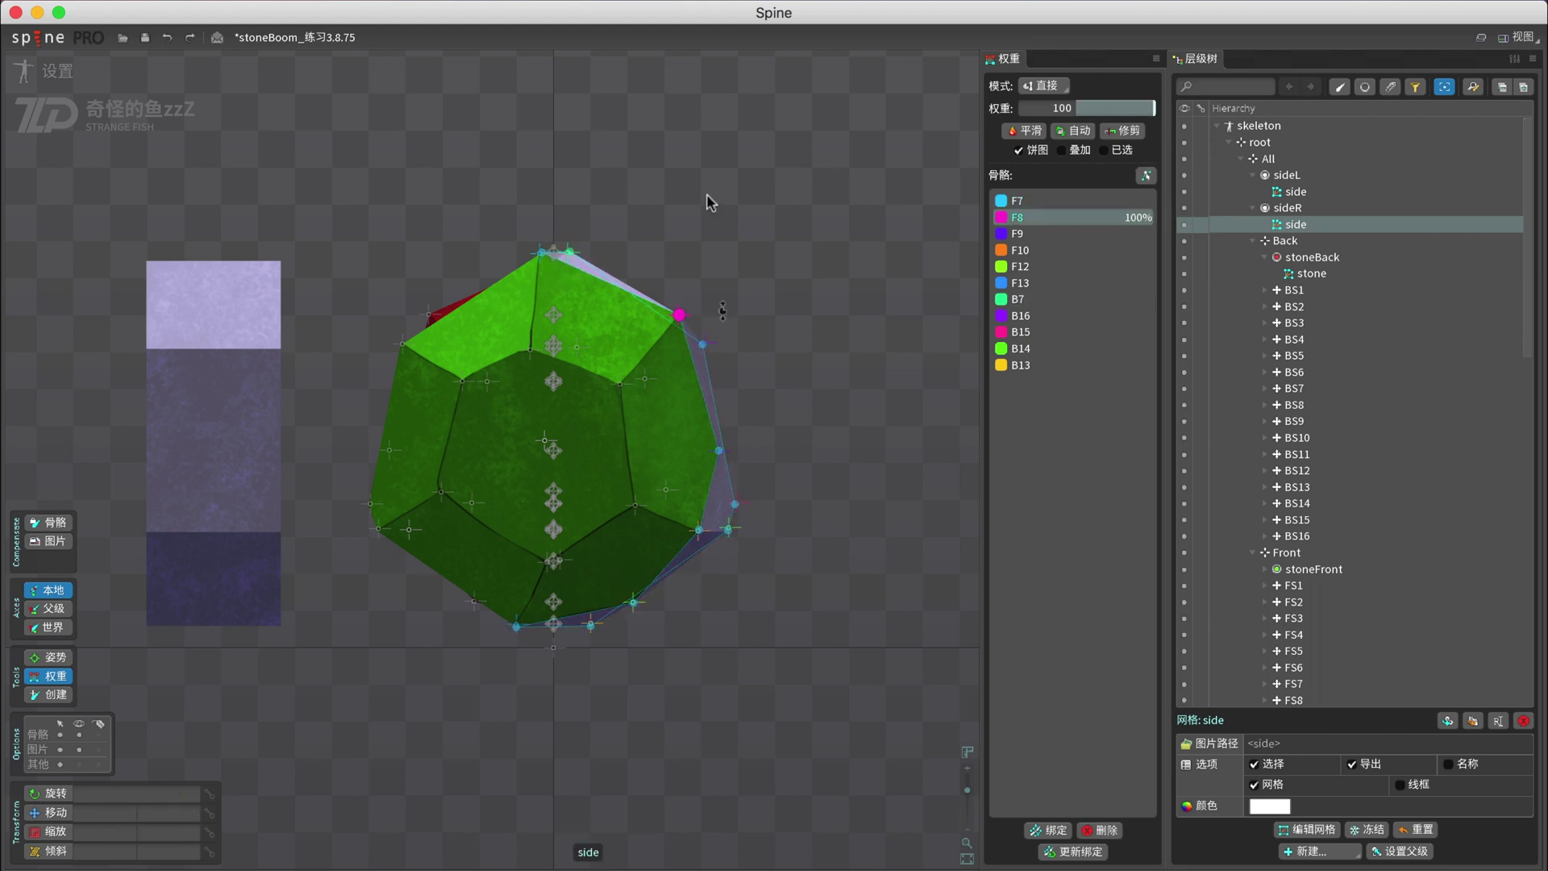
left_click(702, 344)
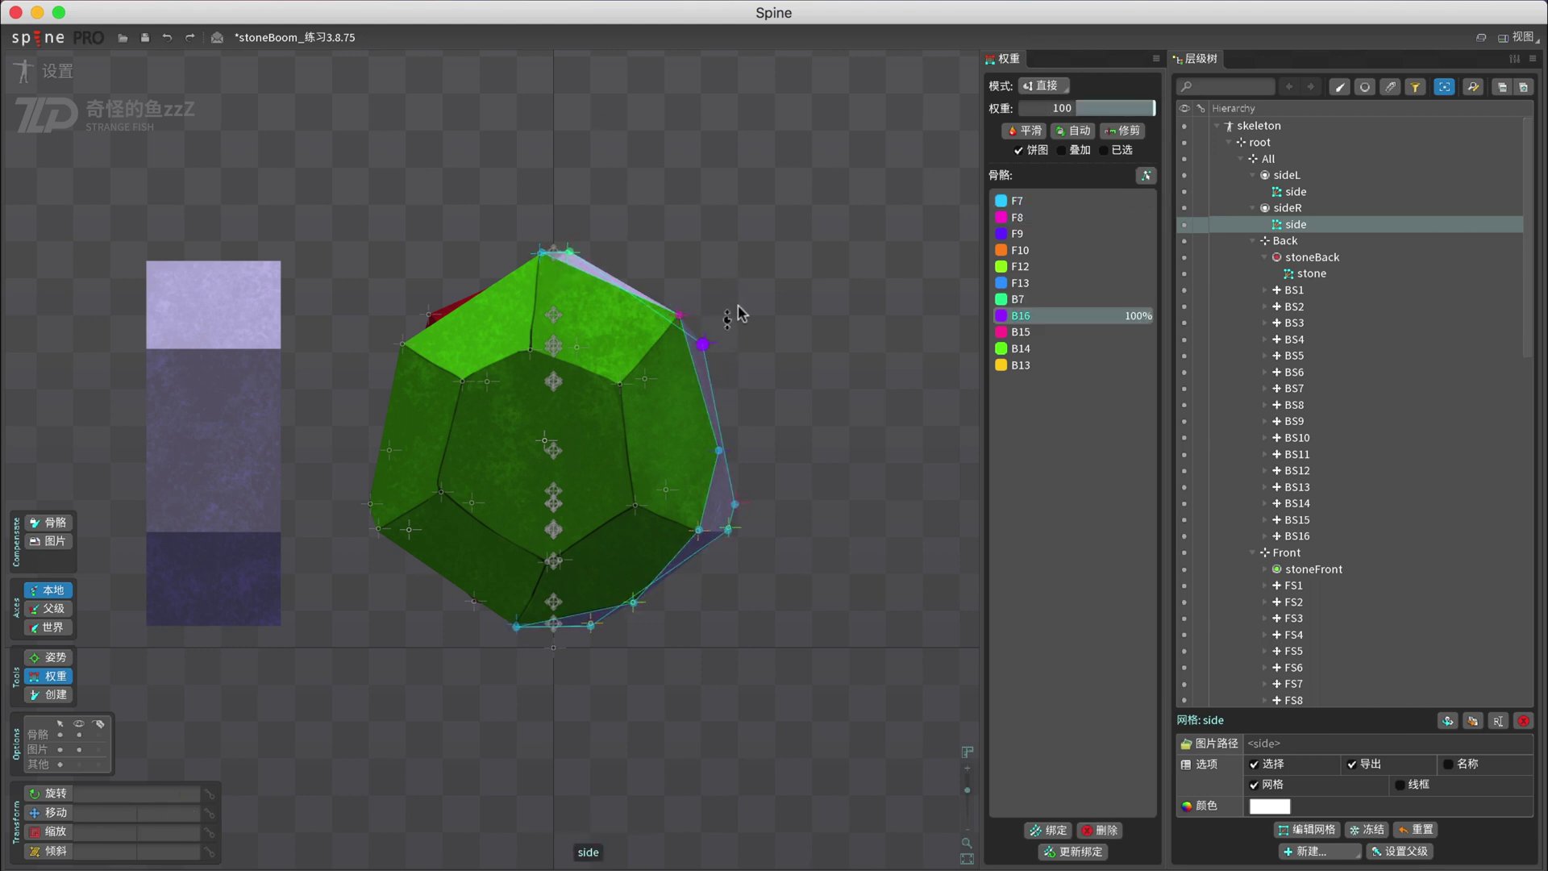
- Give the middle vertices of the sideR mesh full weight to their matching bones F9, B15 and B14
left_click(719, 449)
left_click(735, 504)
left_click(728, 530)
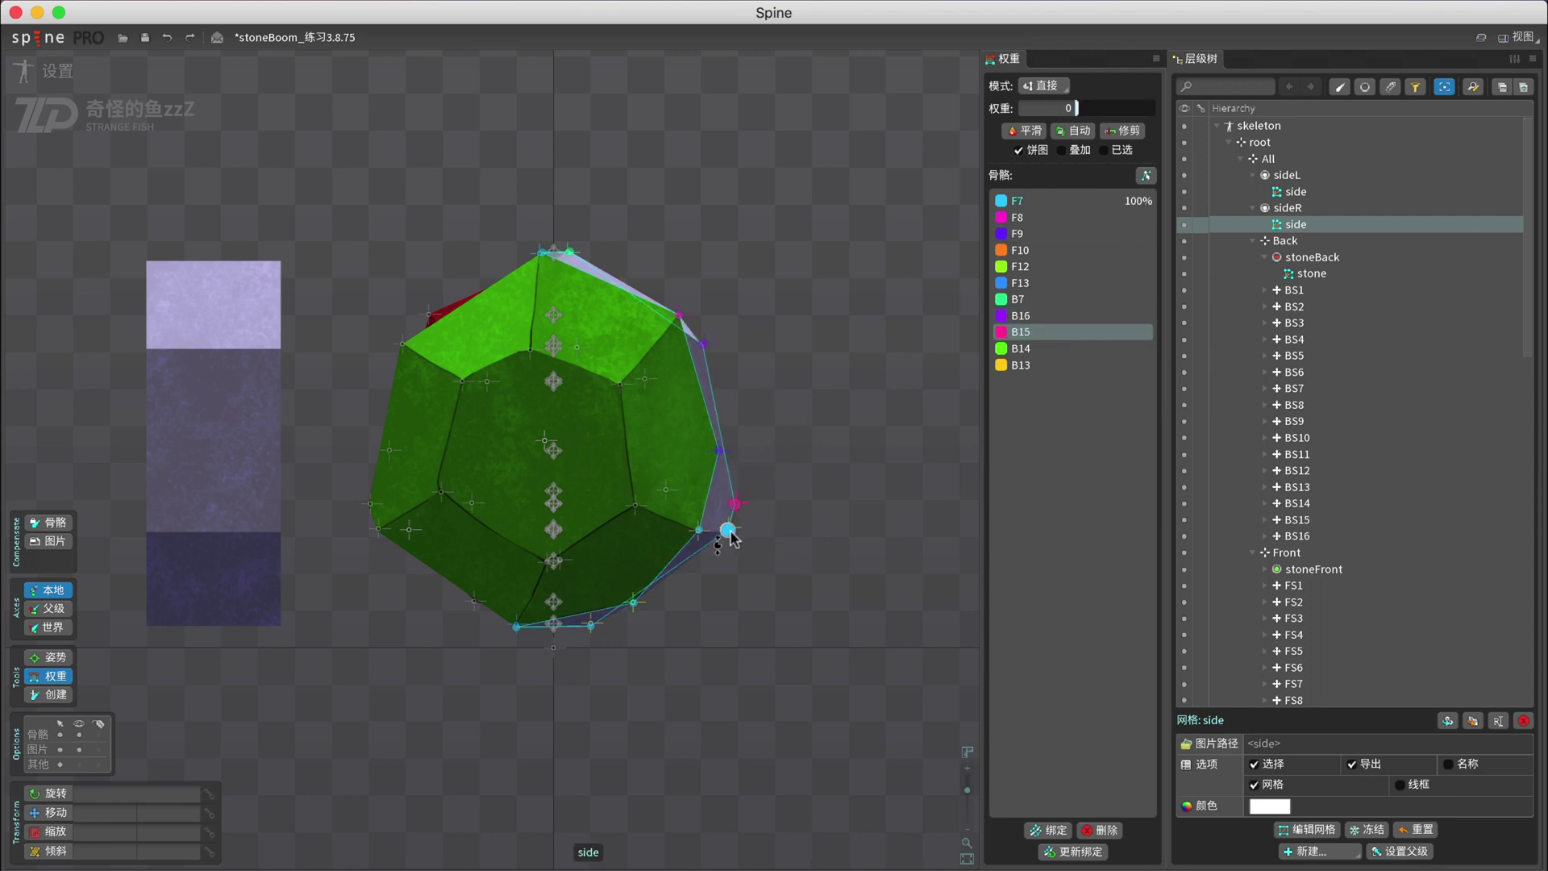
left_click(728, 529)
left_click_drag(750, 564, 742, 484)
- Weight the remaining lower vertices of the sideR mesh 100% to bones F10, F12, B13 and F13
left_click(698, 530)
left_click(698, 530)
left_click_drag(746, 573, 742, 492)
left_click(634, 602)
left_click(633, 603)
left_click_drag(669, 613, 699, 532)
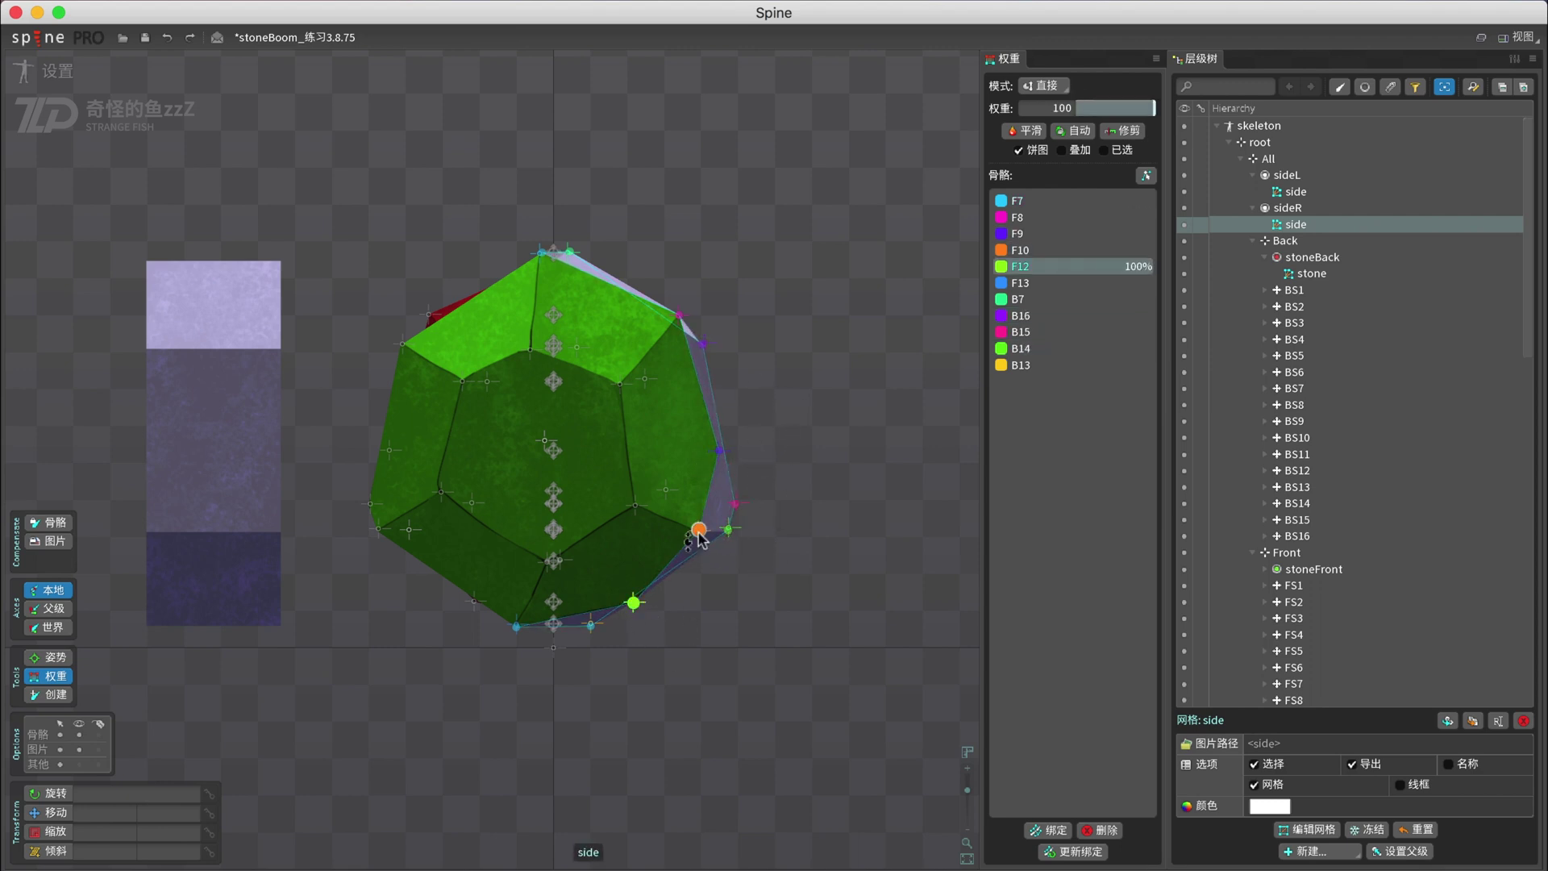
left_click(591, 625)
left_click(516, 626)
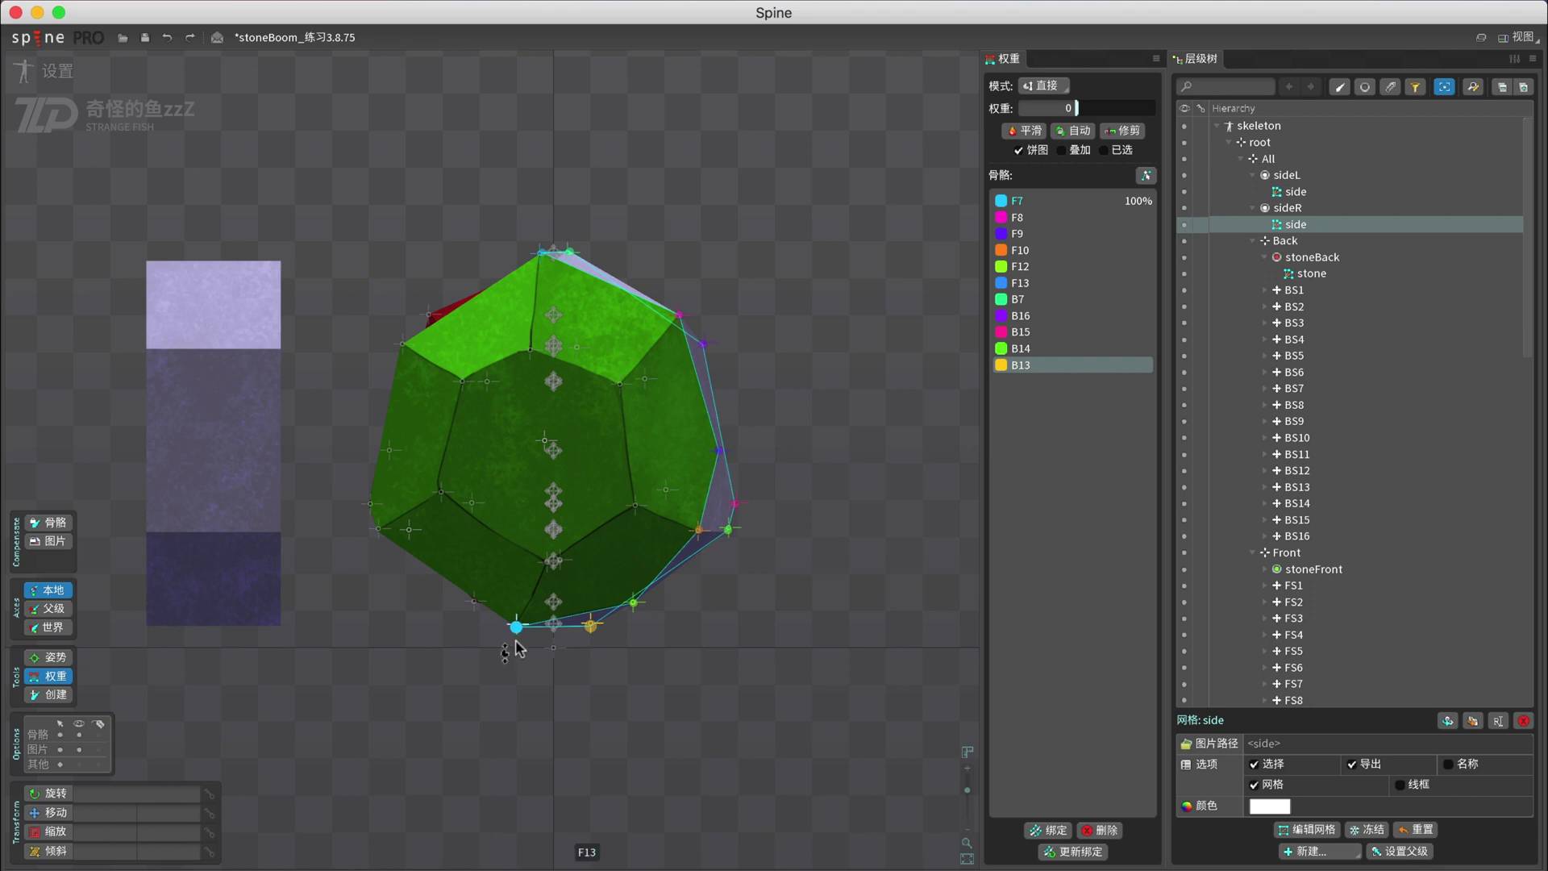
left_click(520, 645)
- Inspect the stoneFront, sideR and stoneBack slots in the draw order, and test the rotation of all 32 rotation bones
scroll(1306, 403, "down", 15)
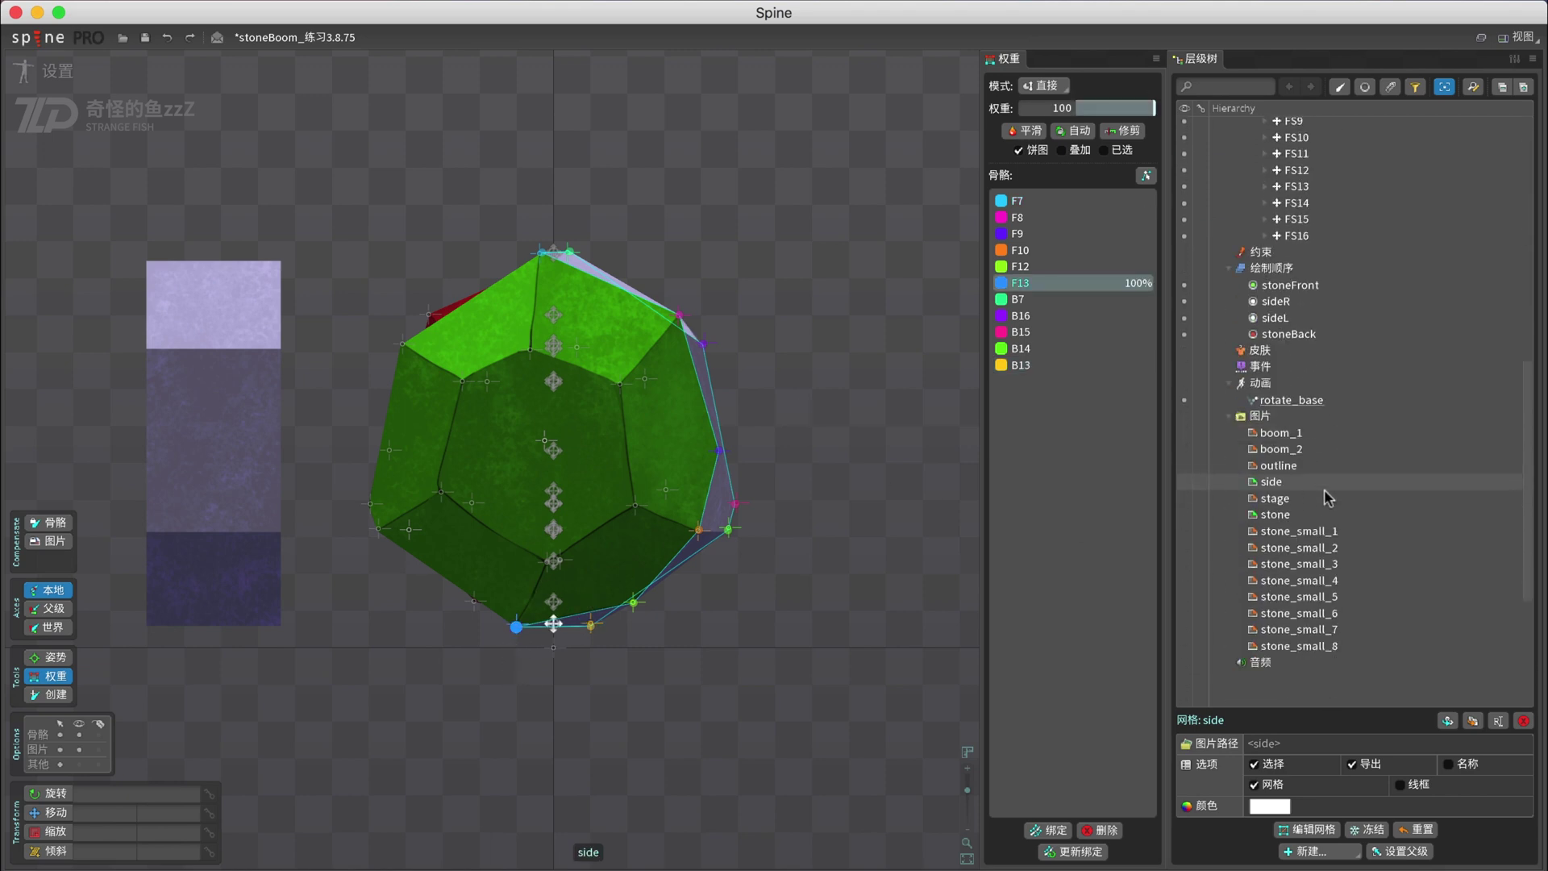
left_click(1293, 220)
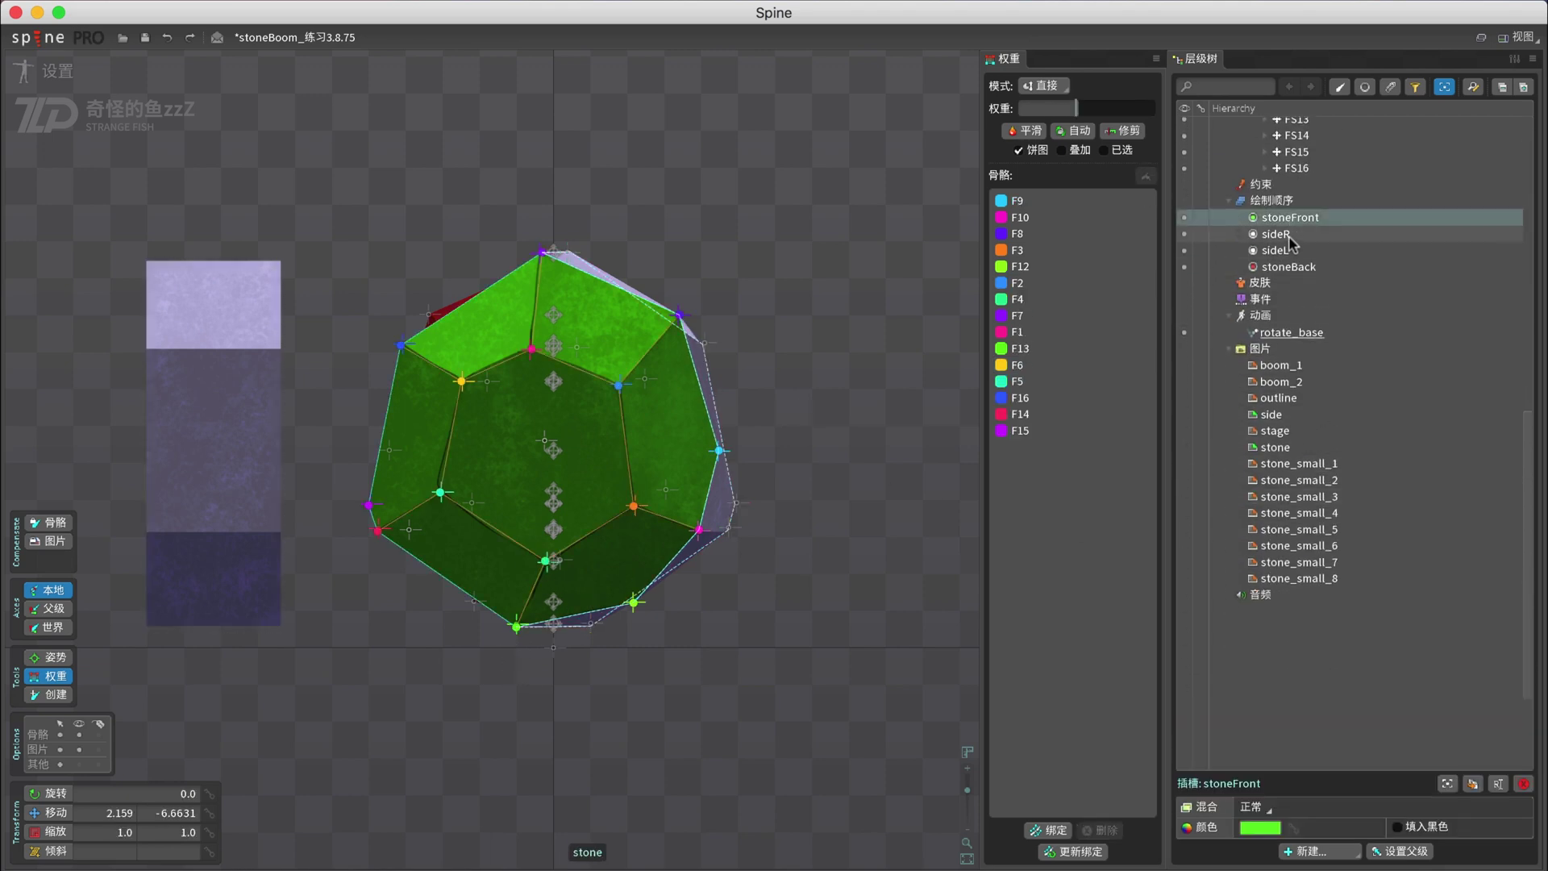
left_click(1290, 234)
left_click(1295, 268)
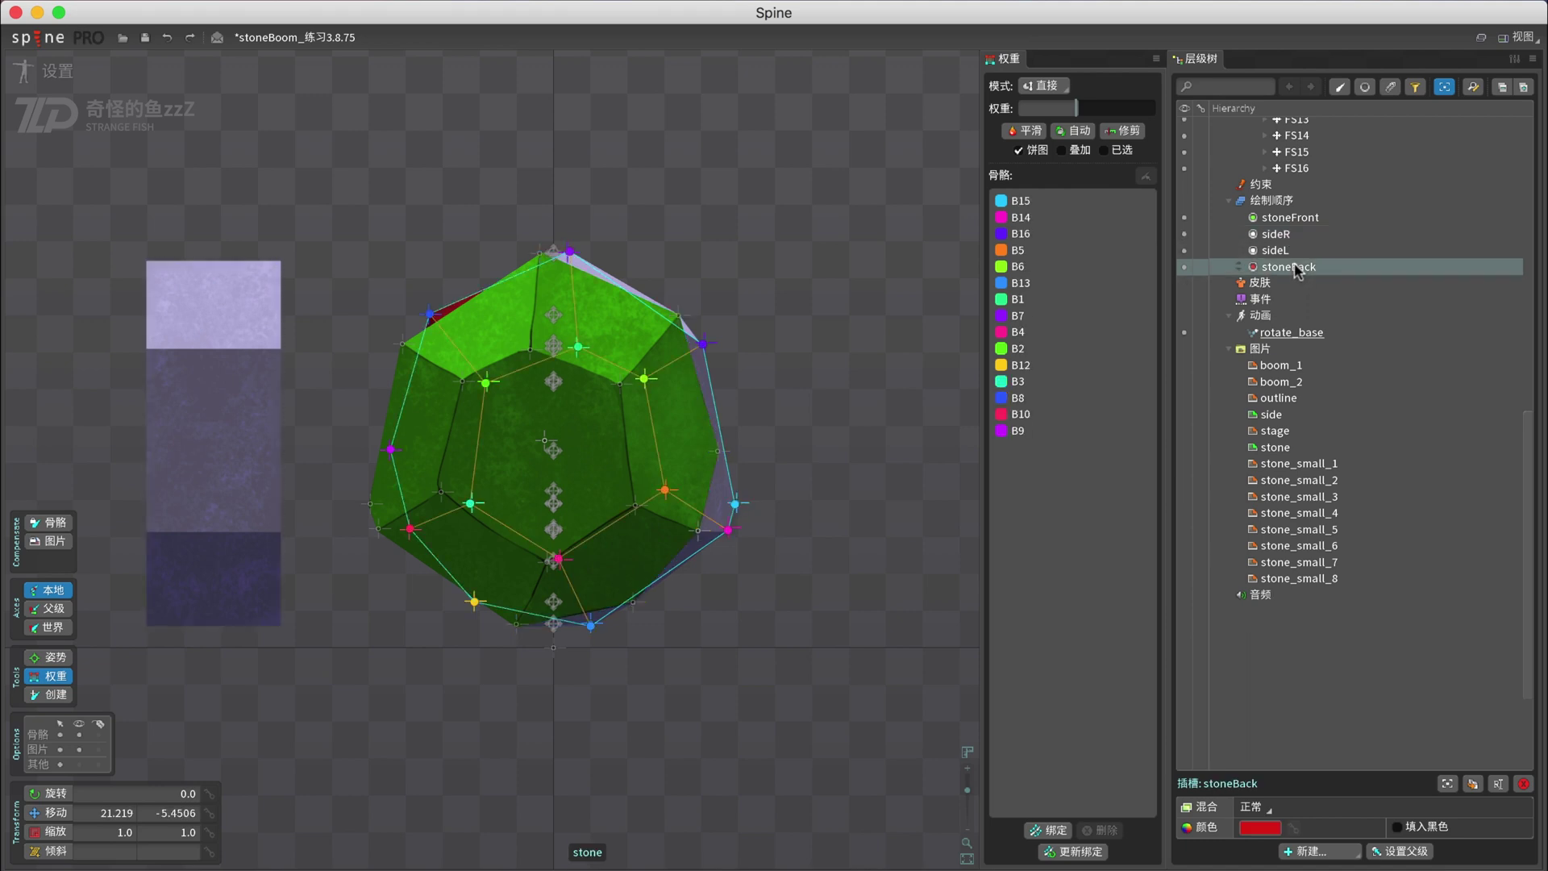
left_click(821, 381)
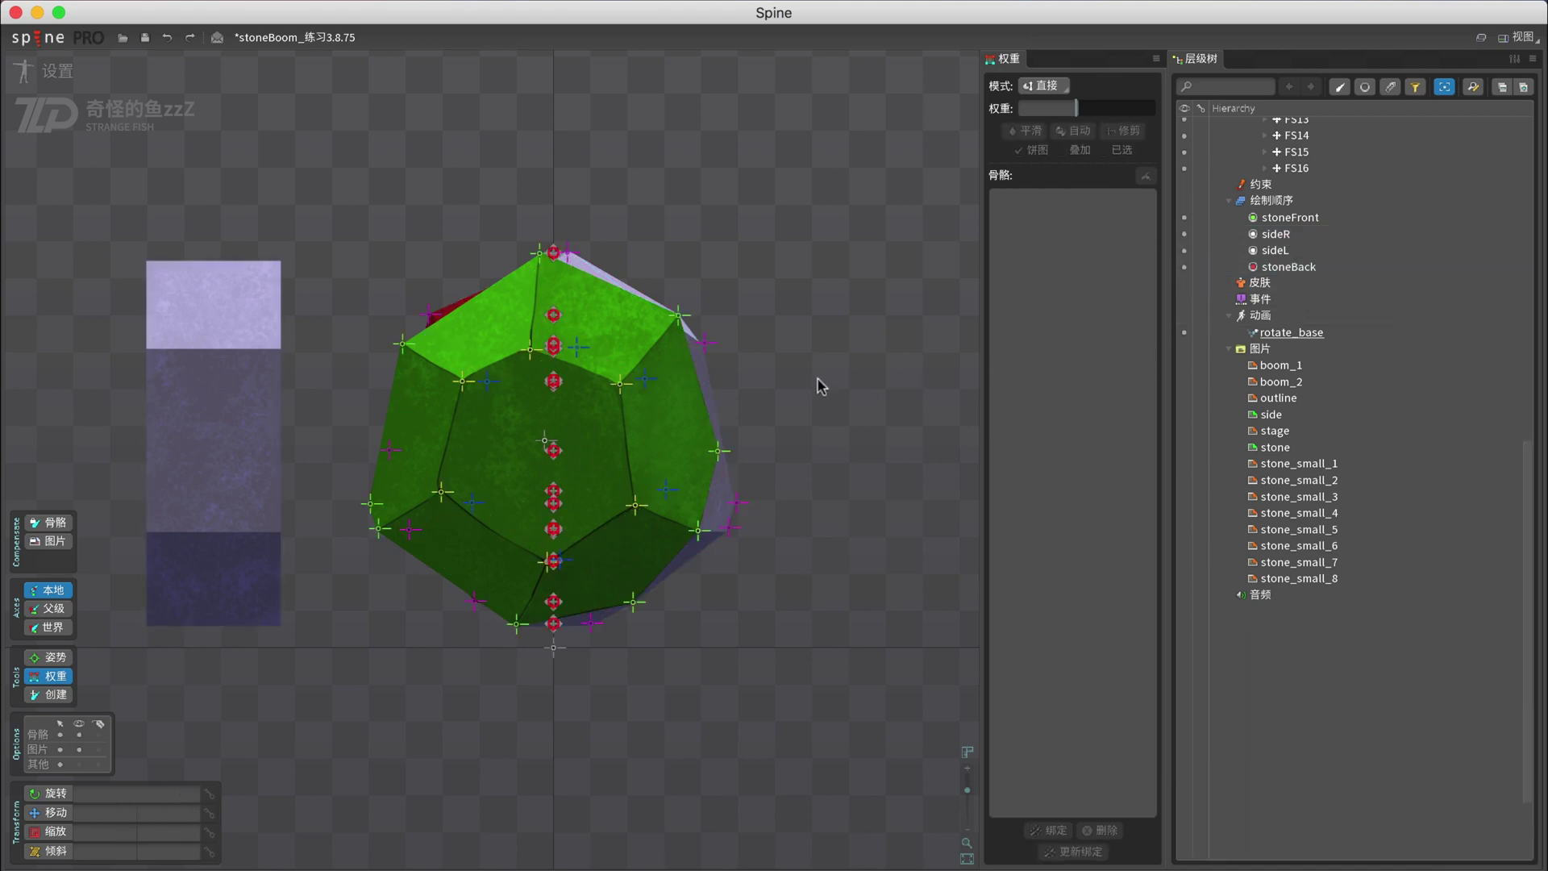
key("1")
mouse_move(810, 408)
left_mouse_down()
mouse_move(753, 605)
mouse_move(546, 744)
mouse_move(449, 749)
mouse_move(715, 639)
mouse_move(791, 494)
mouse_move(745, 611)
mouse_move(846, 473)
mouse_move(786, 413)
left_mouse_up()
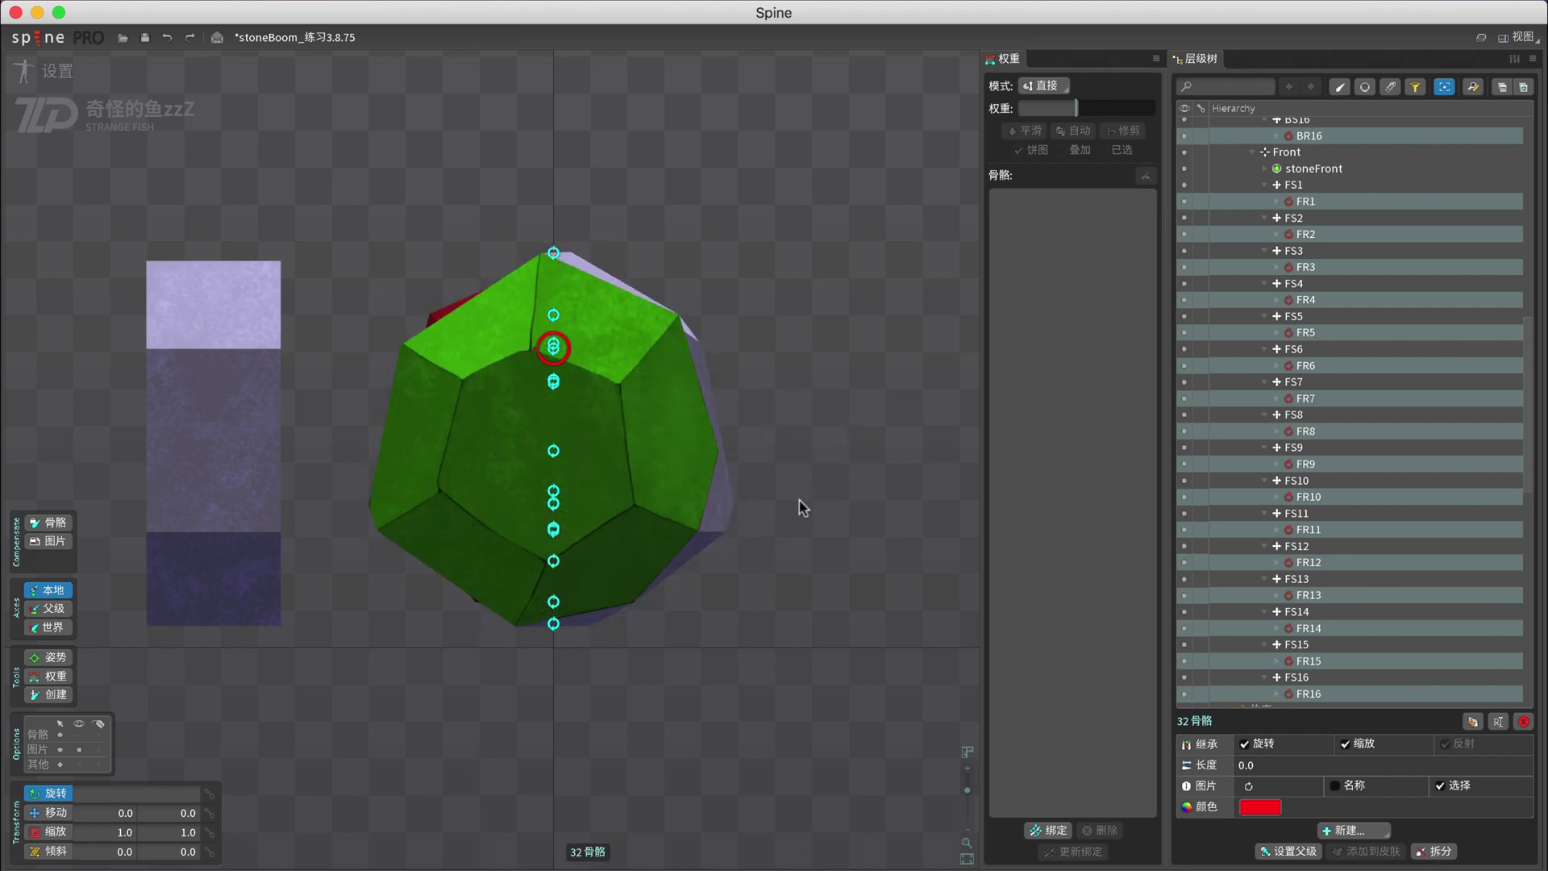
- Copy the positions of stoneFront vertices F7 and F16 onto the two uppermost right-edge vertices of the sideL mesh
left_click(1312, 521)
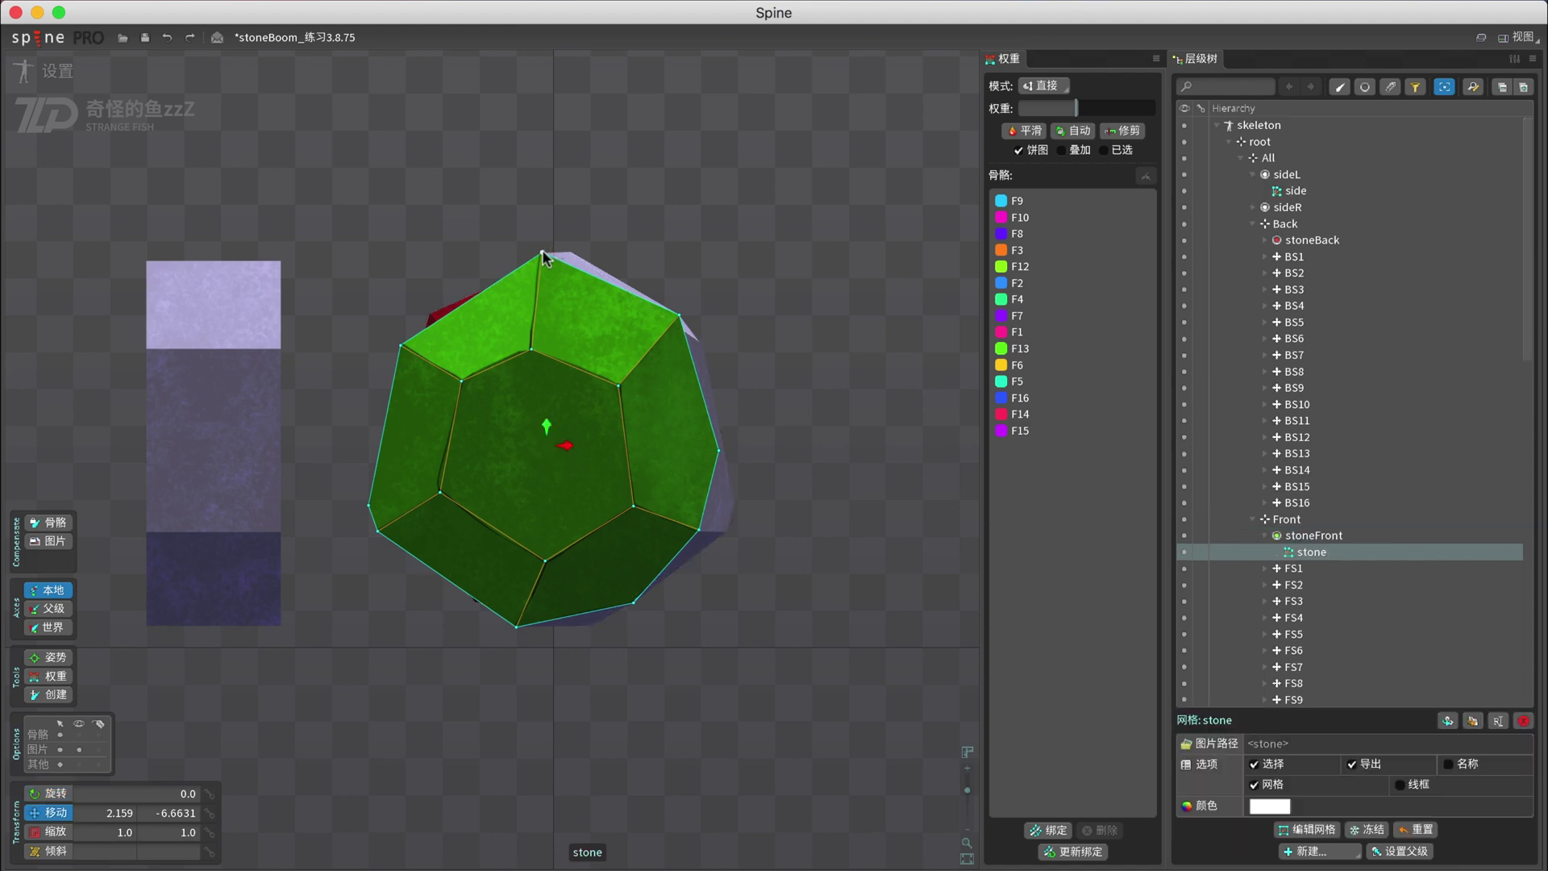
key("ctrl+c")
left_click(282, 264)
key("ctrl+v")
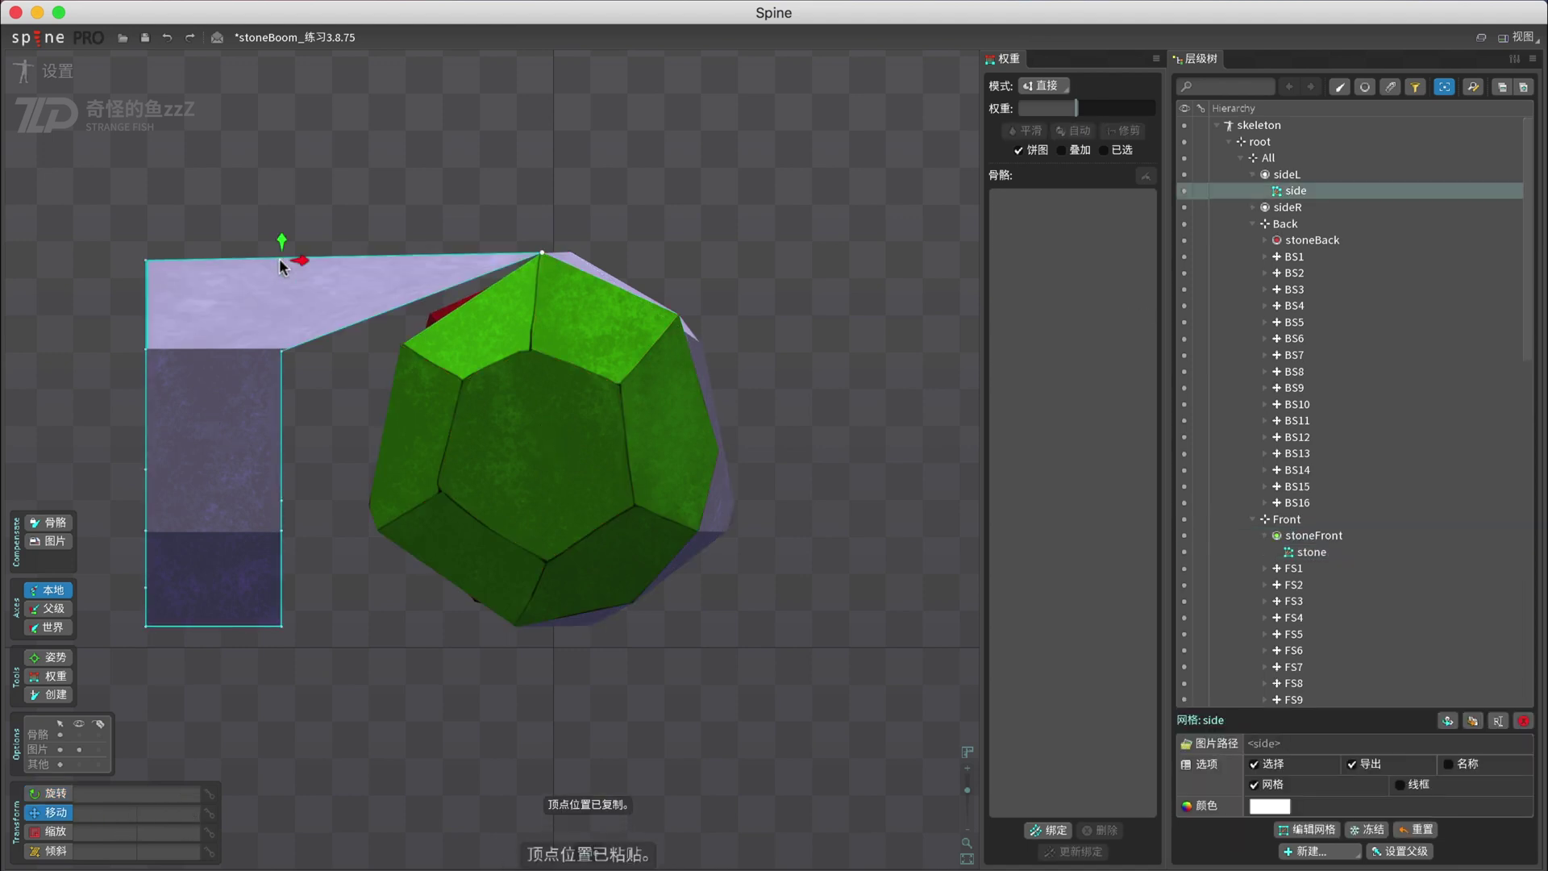
left_click(401, 345)
key("ctrl+c")
left_click(300, 360)
key("ctrl+v")
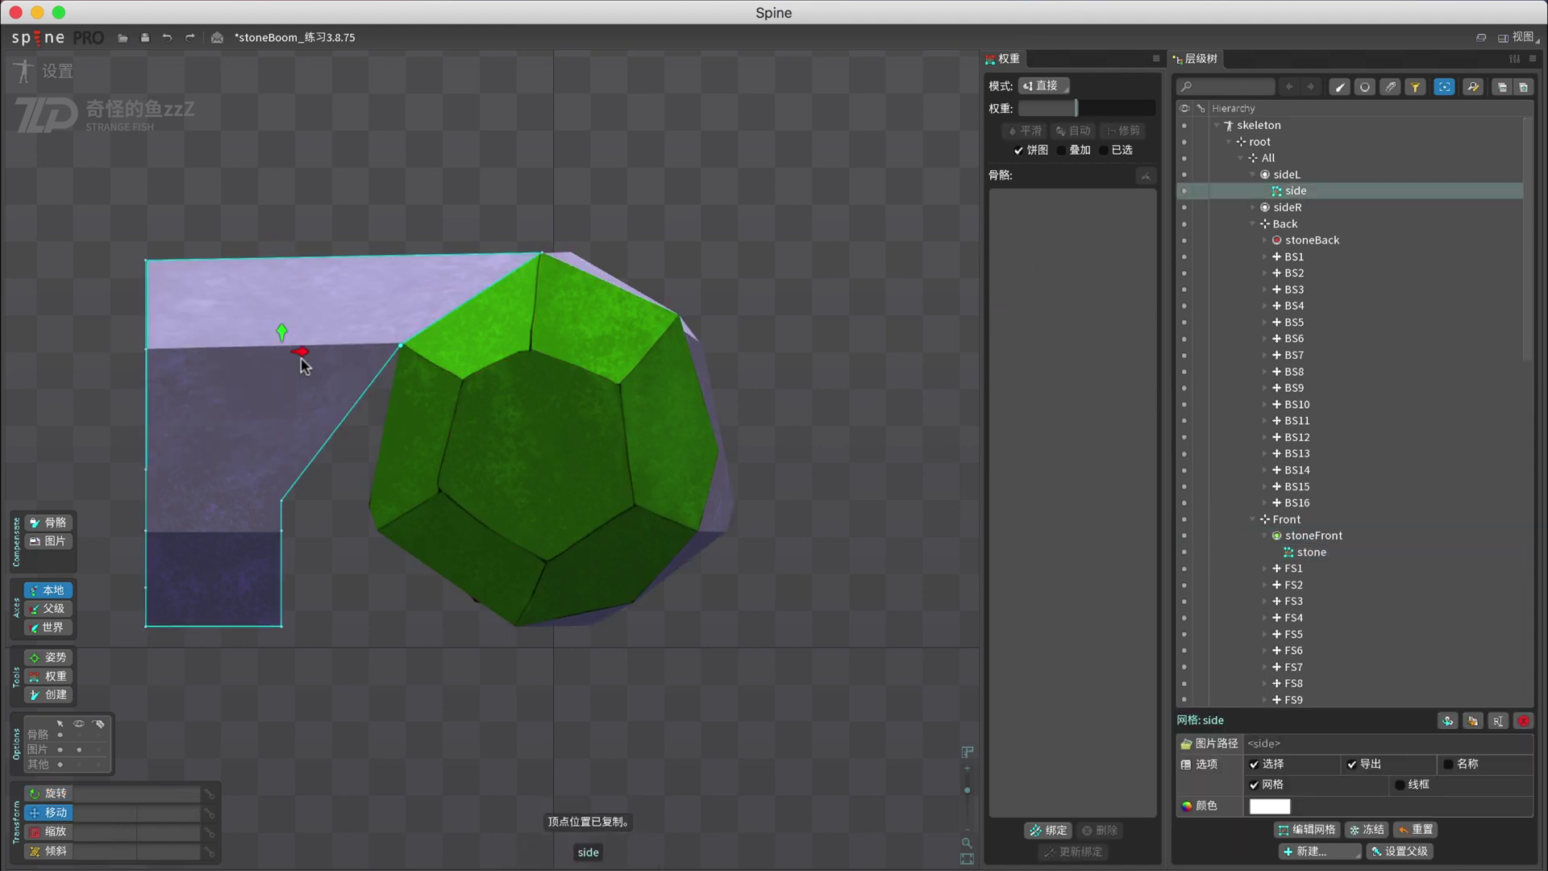
- Match the remaining right-edge vertices of the sideL mesh to stoneFront vertices F15, F14 and F13 by copying positions
left_click(369, 506)
key("ctrl+c")
left_click(283, 501)
key("ctrl+v")
left_click(377, 531)
key("ctrl+c")
left_click(283, 531)
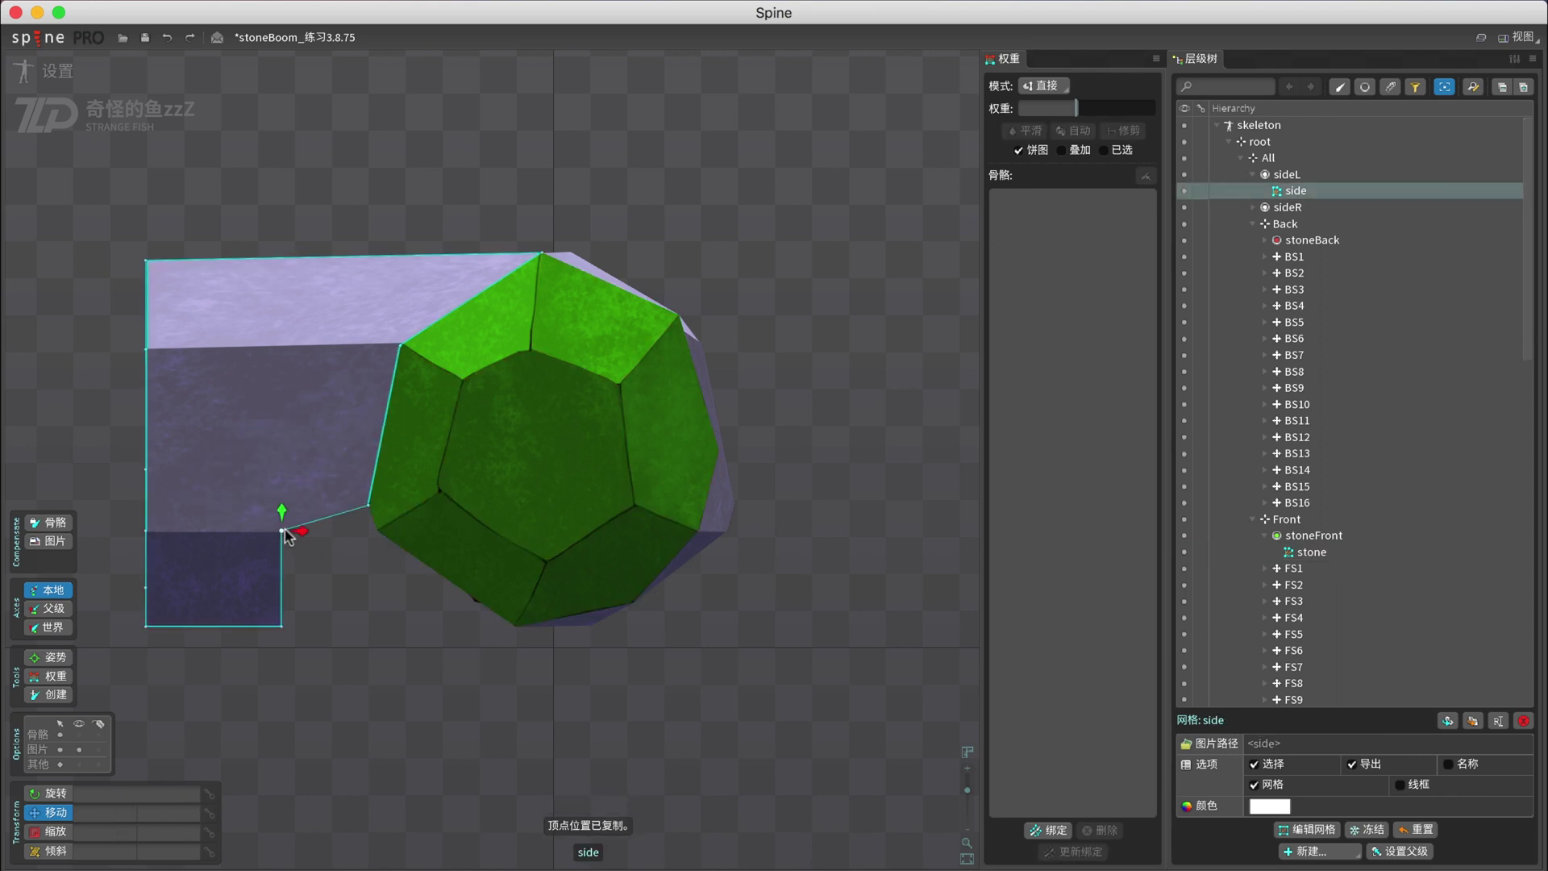
key("ctrl+v")
left_click(518, 625)
key("ctrl+c")
left_click(283, 625)
key("ctrl+v")
- Paste the positions of stoneBack vertices B7 and B8 onto the two uppermost left-edge vertices of the sideL mesh
left_click(569, 255)
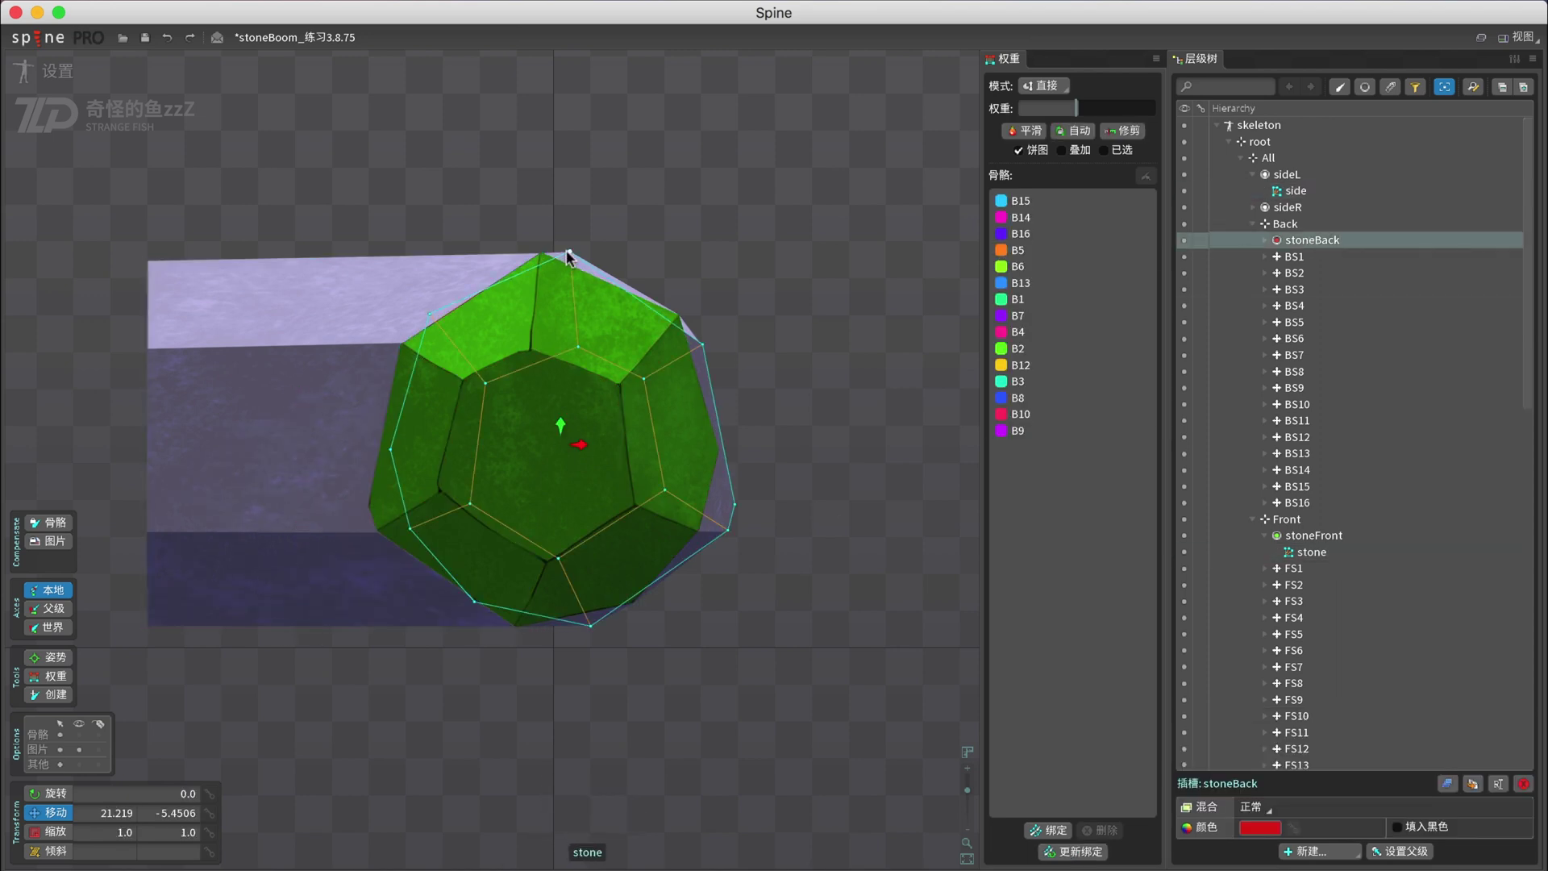
key("ctrl+c")
left_click(146, 259)
key("ctrl+v")
left_click(1302, 241)
left_click(430, 314)
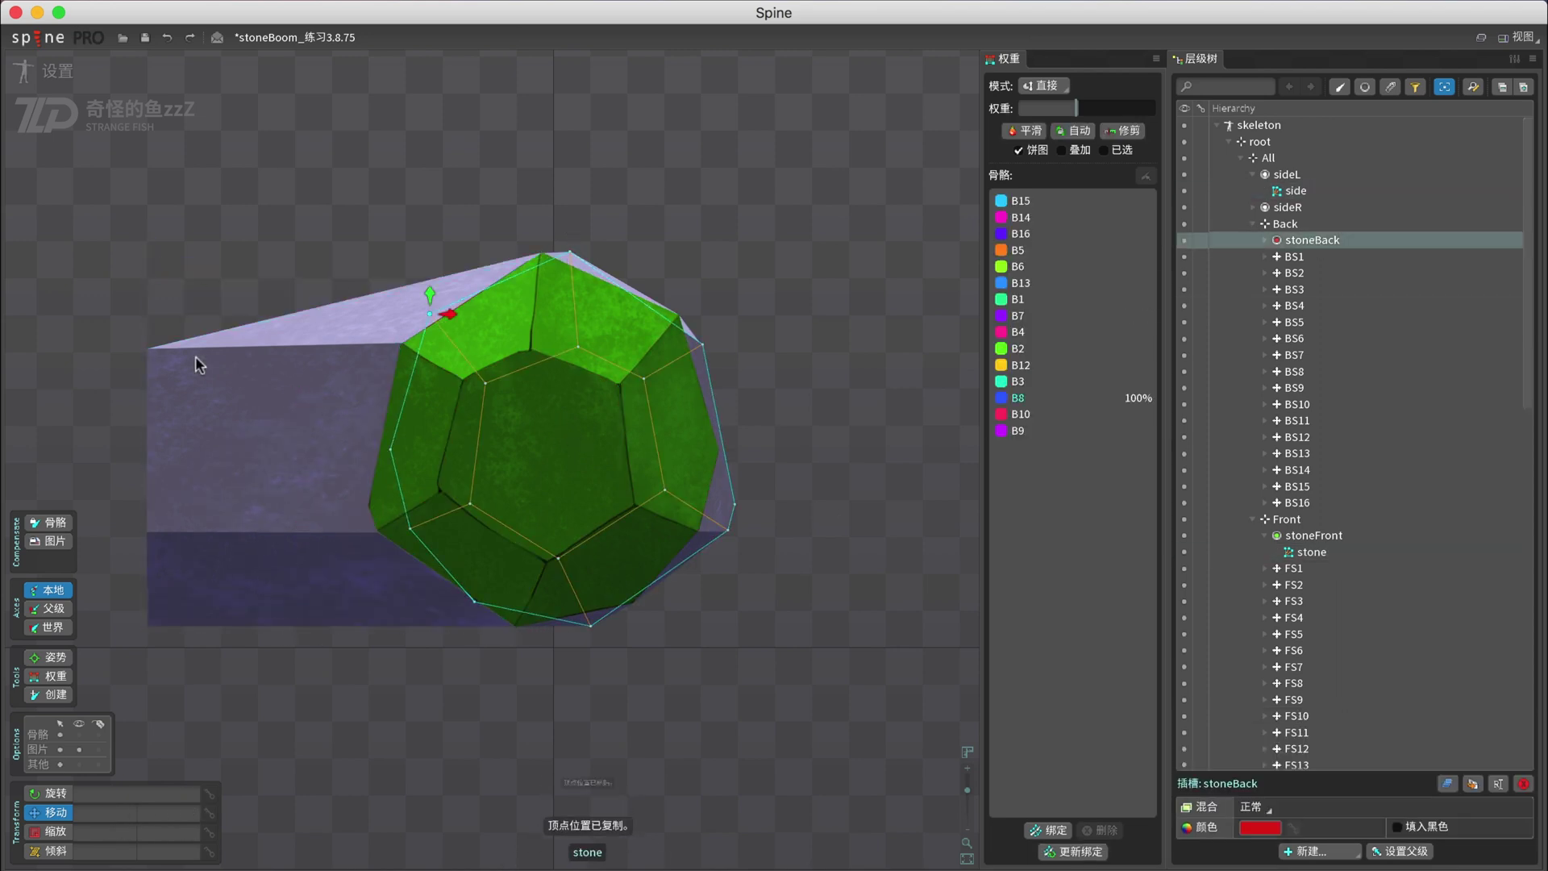
key("ctrl+c")
left_click(146, 348)
key("ctrl+v")
- Match the middle left-edge vertices of the sideL mesh to stoneBack vertices B9 and B10 by copying positions
left_click(1301, 242)
left_click(390, 449)
key("ctrl+c")
left_click(146, 470)
key("ctrl+v")
left_click(1303, 240)
left_click(409, 532)
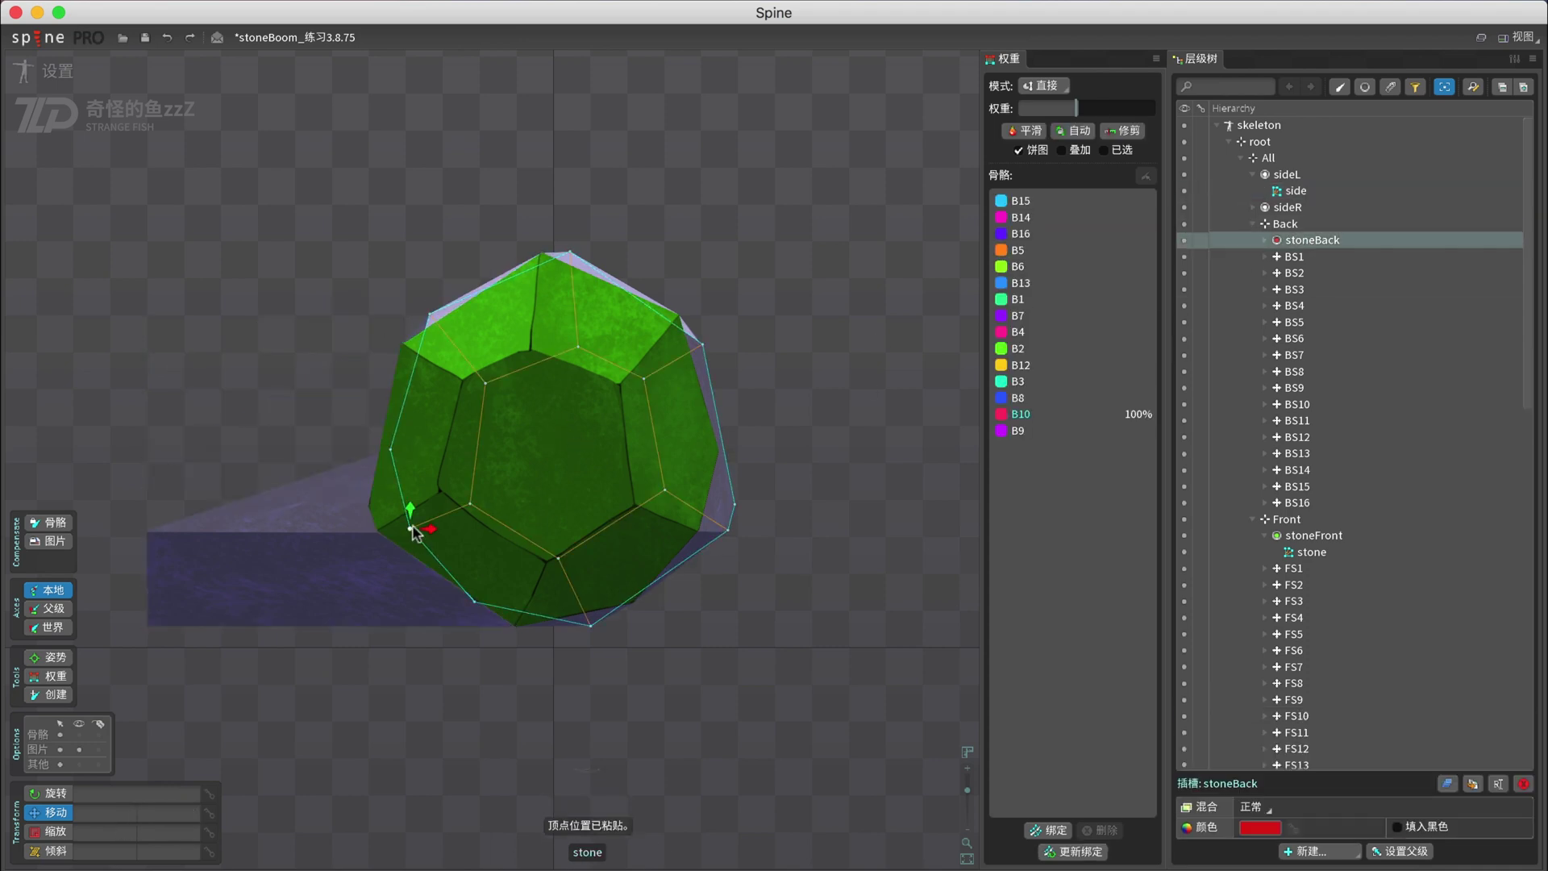
key("ctrl+c")
key("ctrl+v")
- Match the two lowest left-edge vertices of the sideL mesh to stoneBack vertices B12 and B13 by copying positions
double_click(475, 601)
key("ctrl+c")
left_click(146, 588)
key("ctrl+v")
left_click(595, 577)
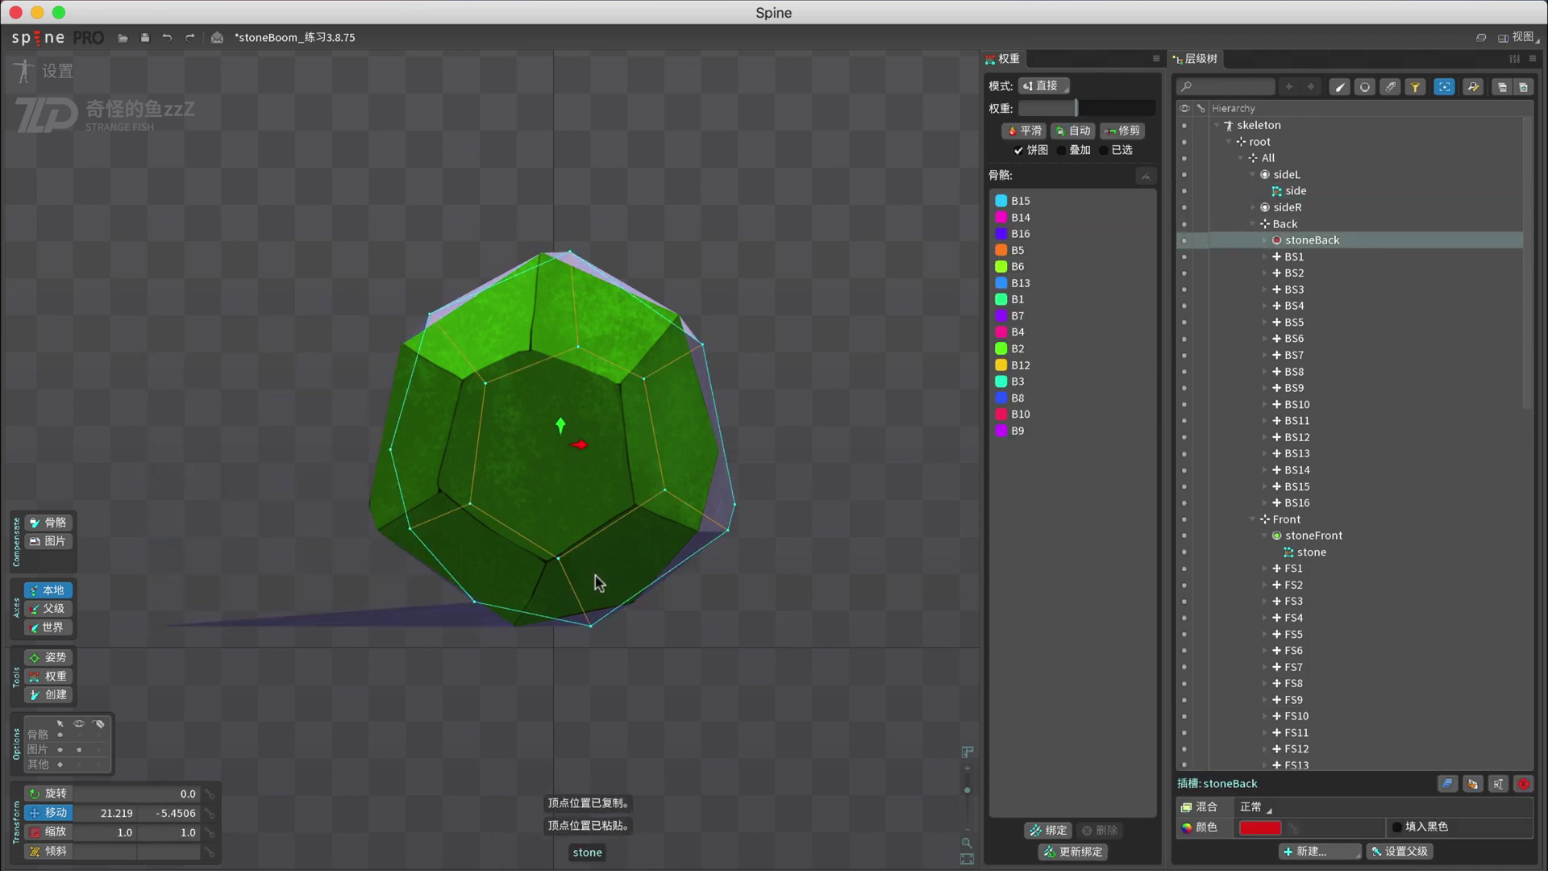
left_click(591, 626)
key("ctrl+c")
left_click(146, 625)
key("ctrl+v")
- Bind the sideL mesh to front bones F7, F16, F15, F14, F13 and back bones B7, B8, B9, B11, B12, B13
left_click(1052, 830)
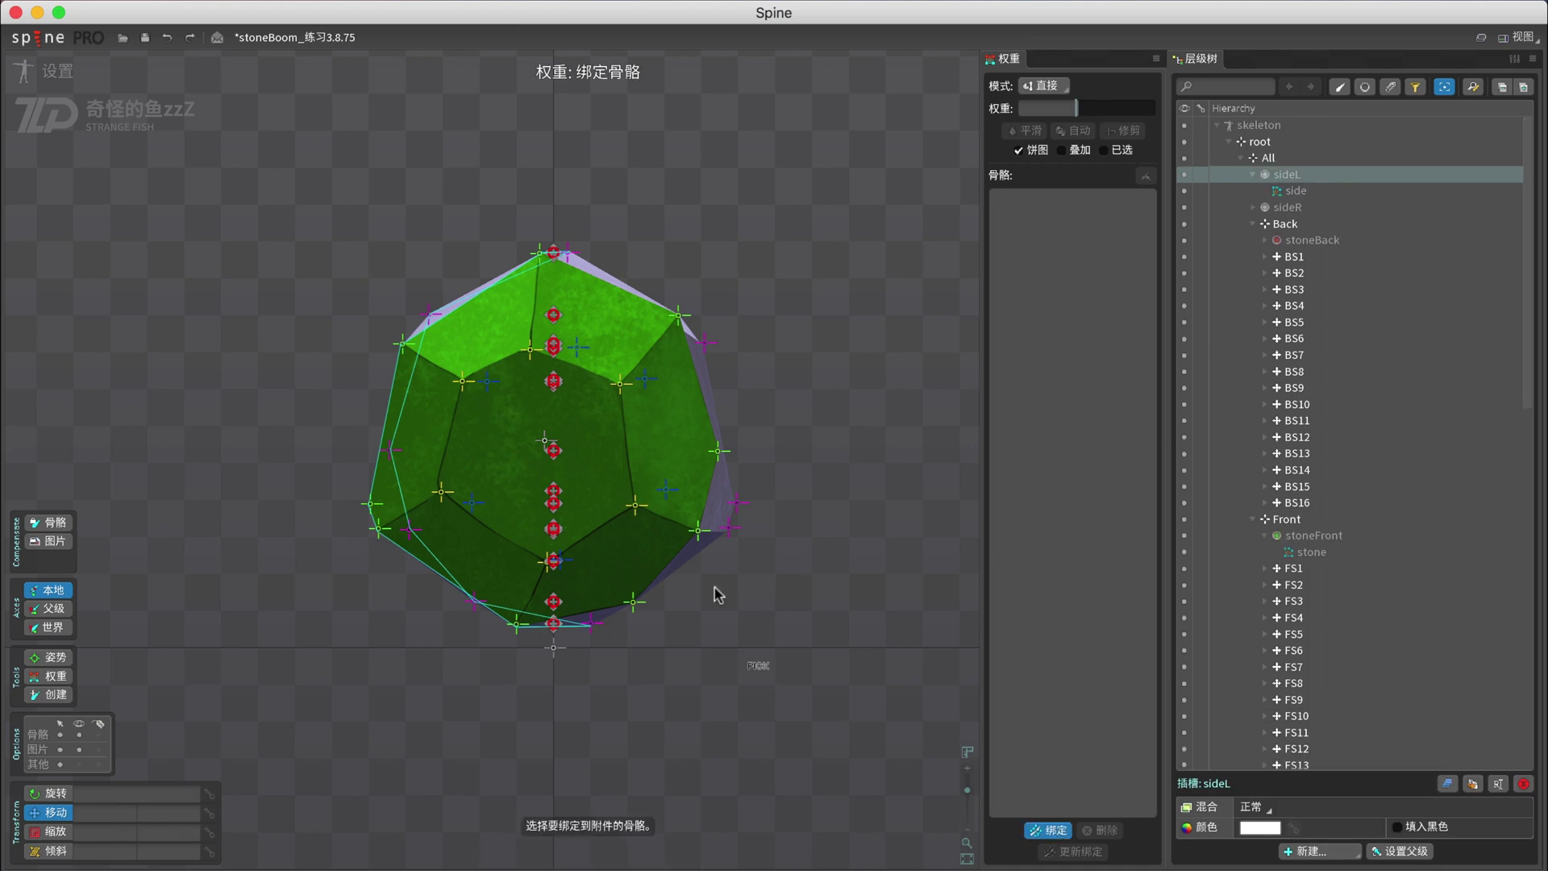
left_click(536, 255)
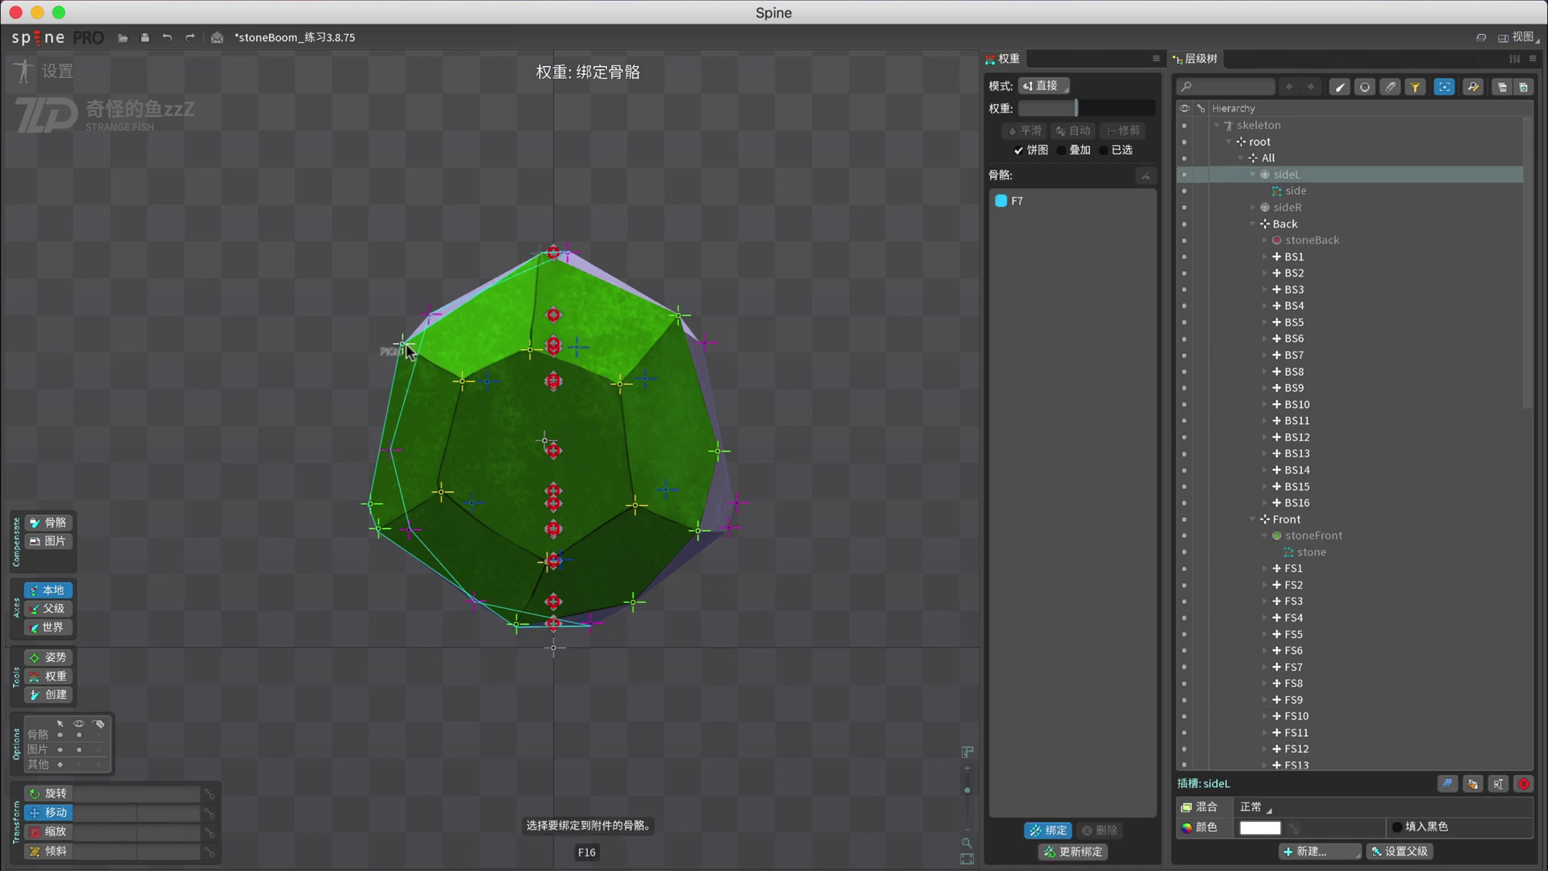
left_click(407, 347)
left_click(374, 525)
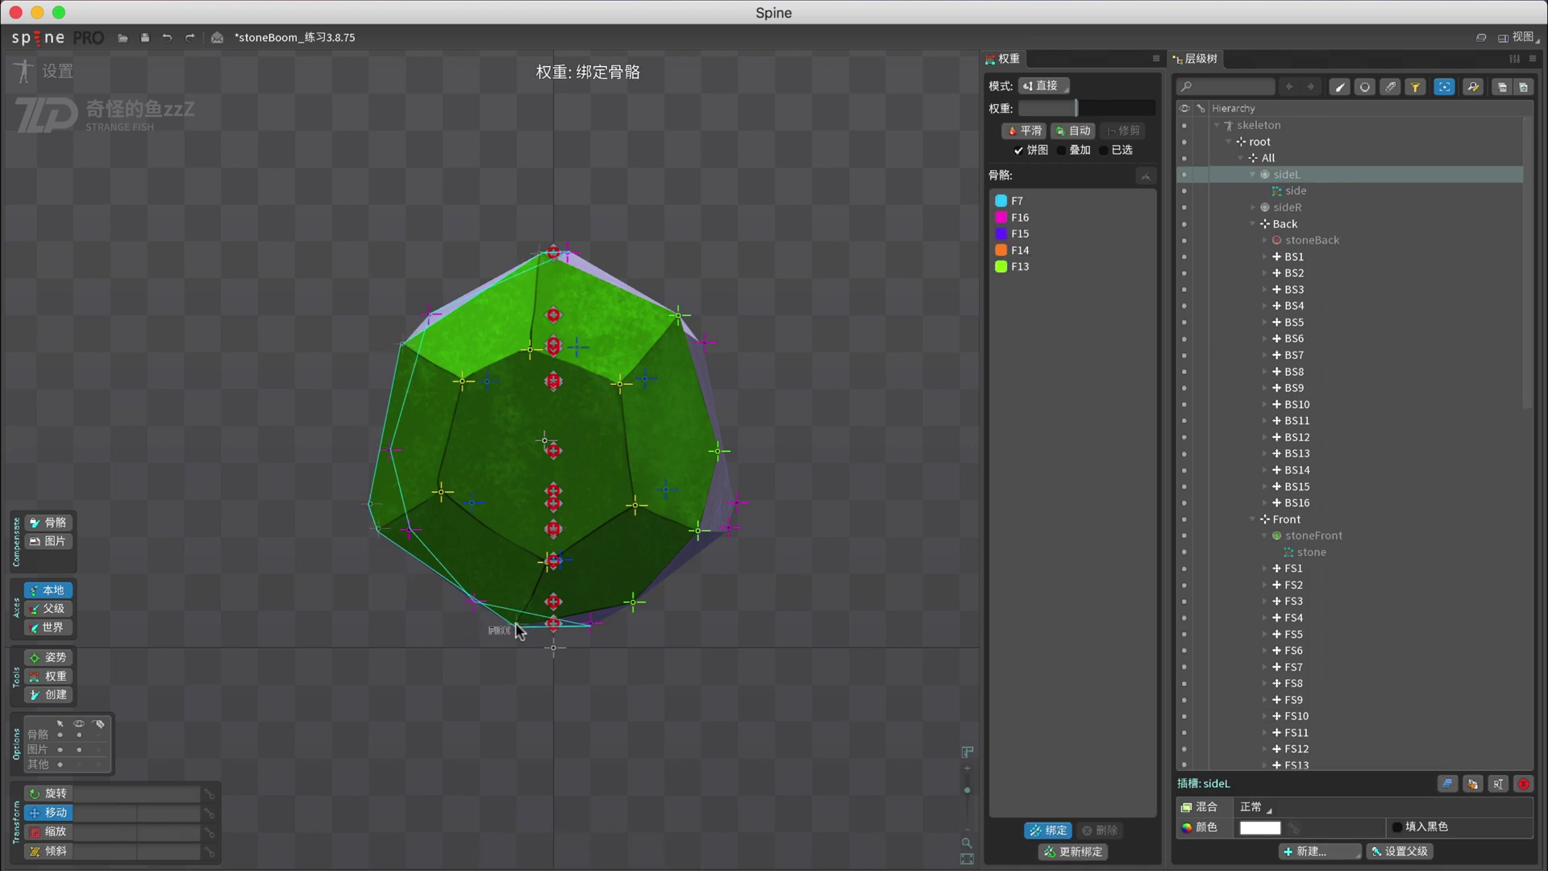
left_click(389, 456)
left_click(409, 531)
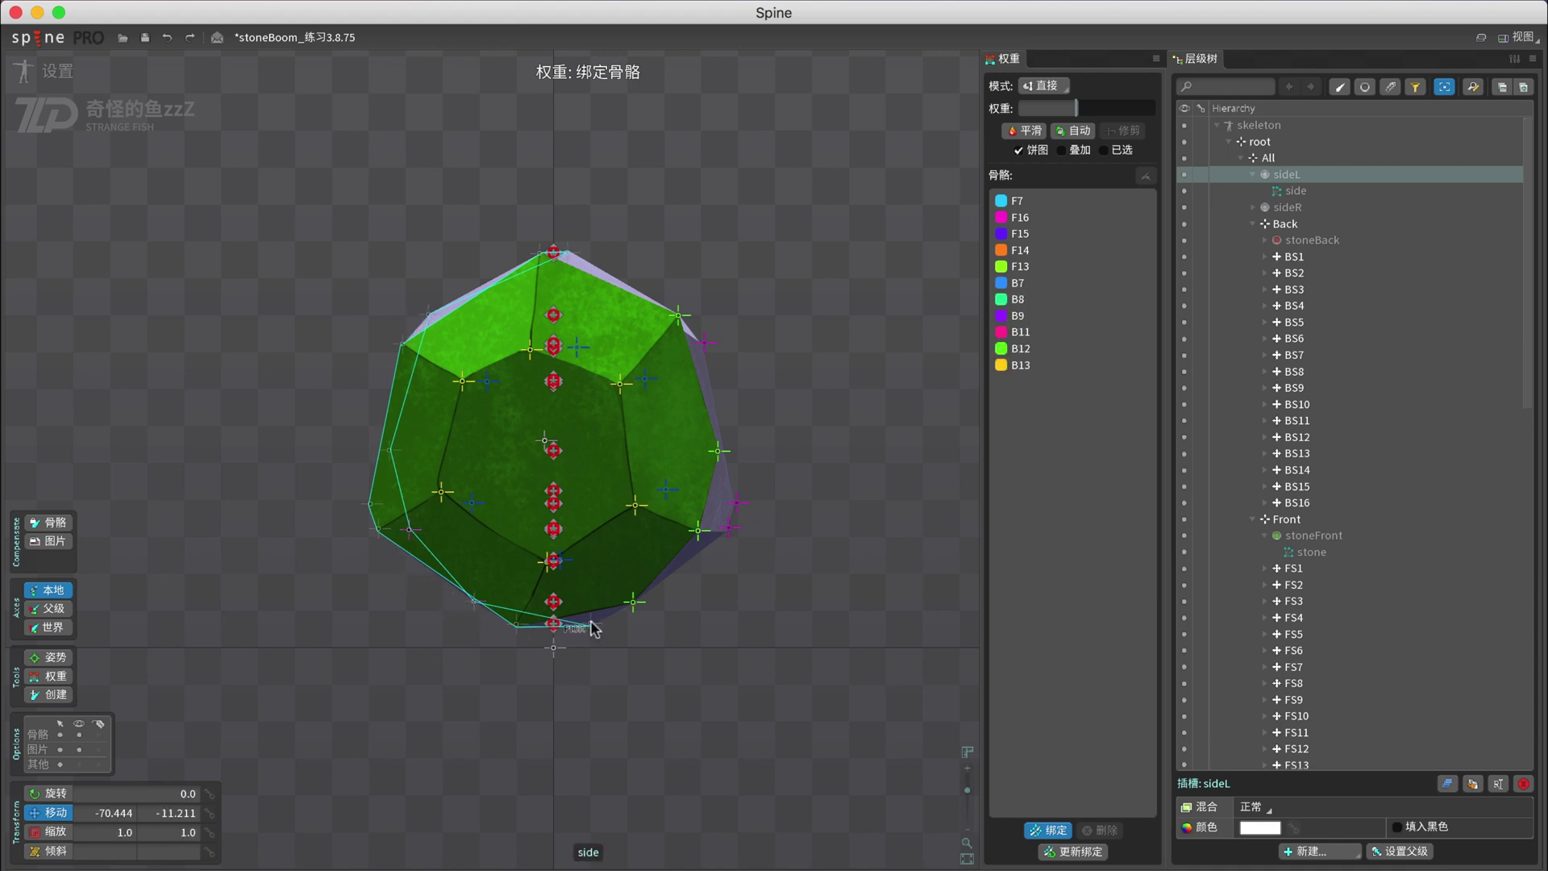
left_click(1049, 830)
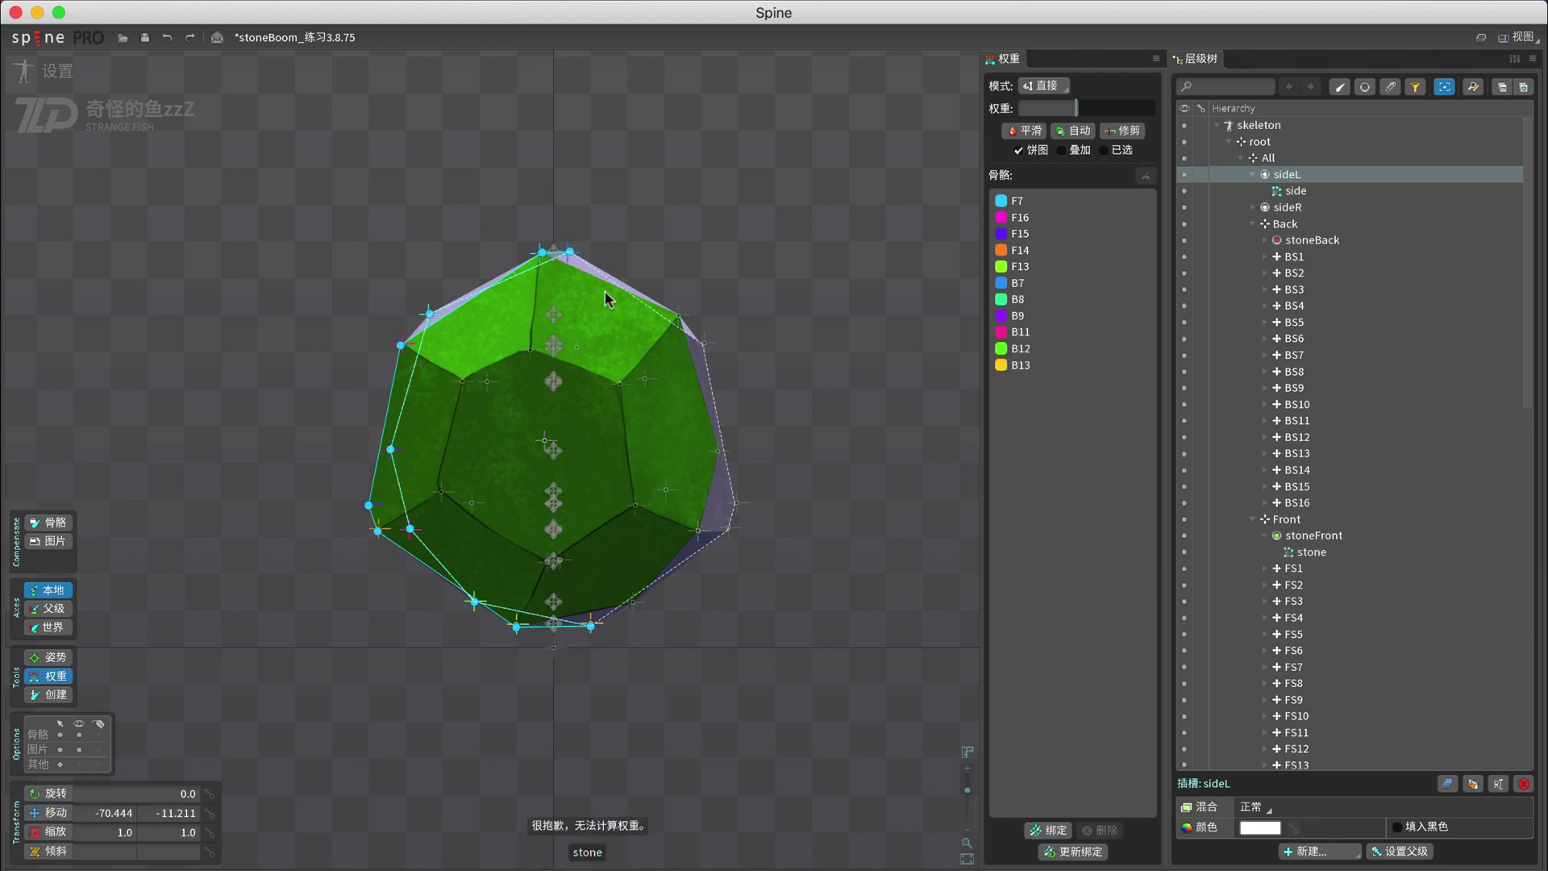
- Weight the upper vertices of the sideL mesh fully to B7, B8 and F16, keeping the front top vertex on F7
left_click(574, 253)
left_click(581, 256)
left_click_drag(579, 260, 579, 182)
left_click(543, 255)
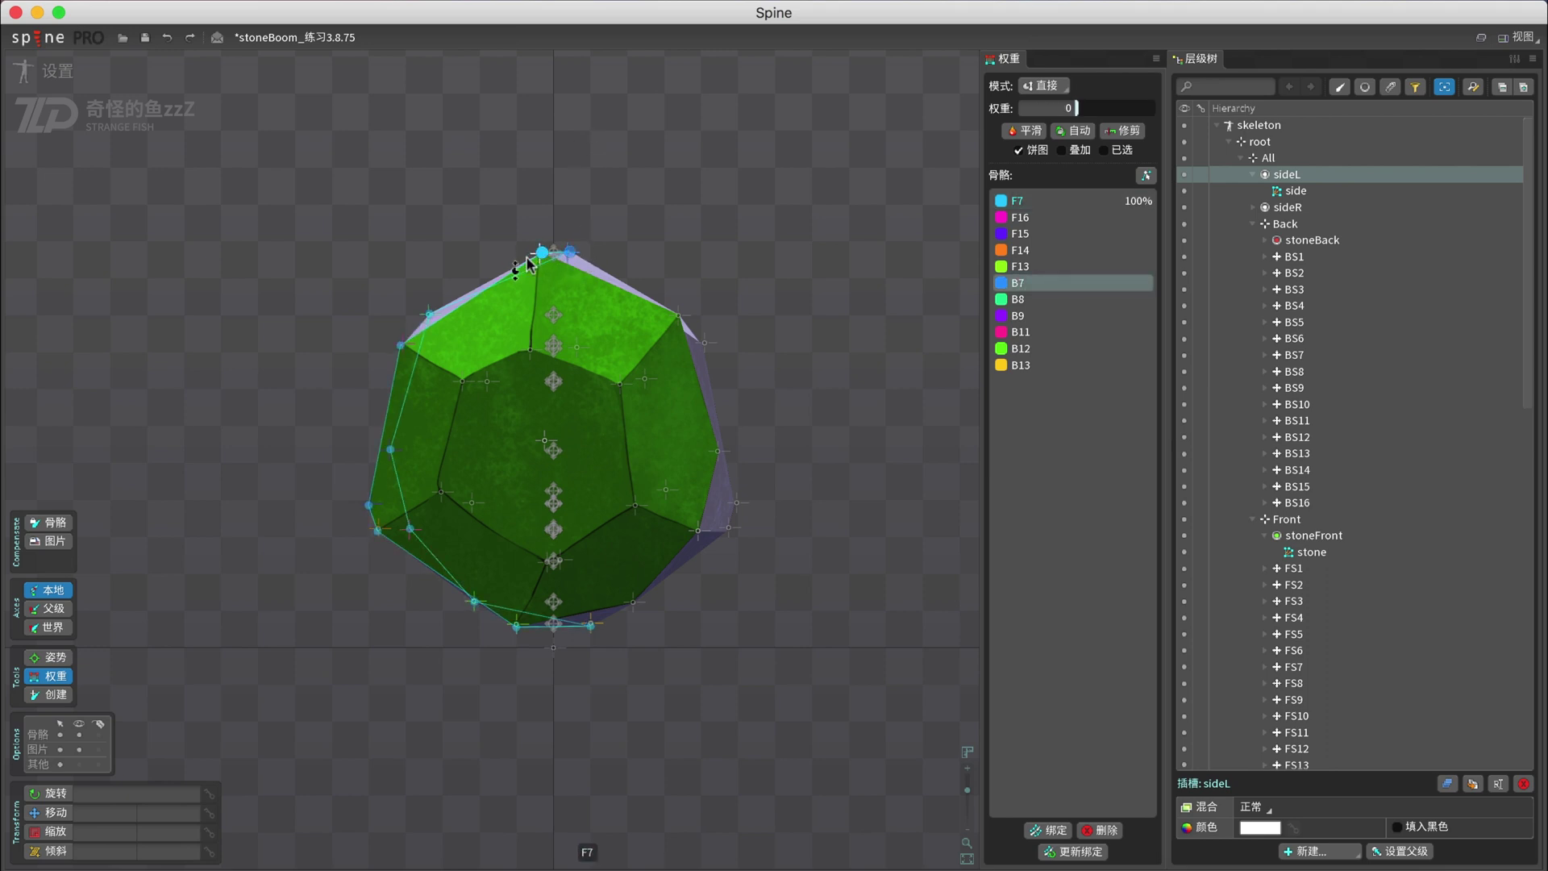
left_click(530, 254)
left_click_drag(443, 315, 448, 224)
left_click(401, 345)
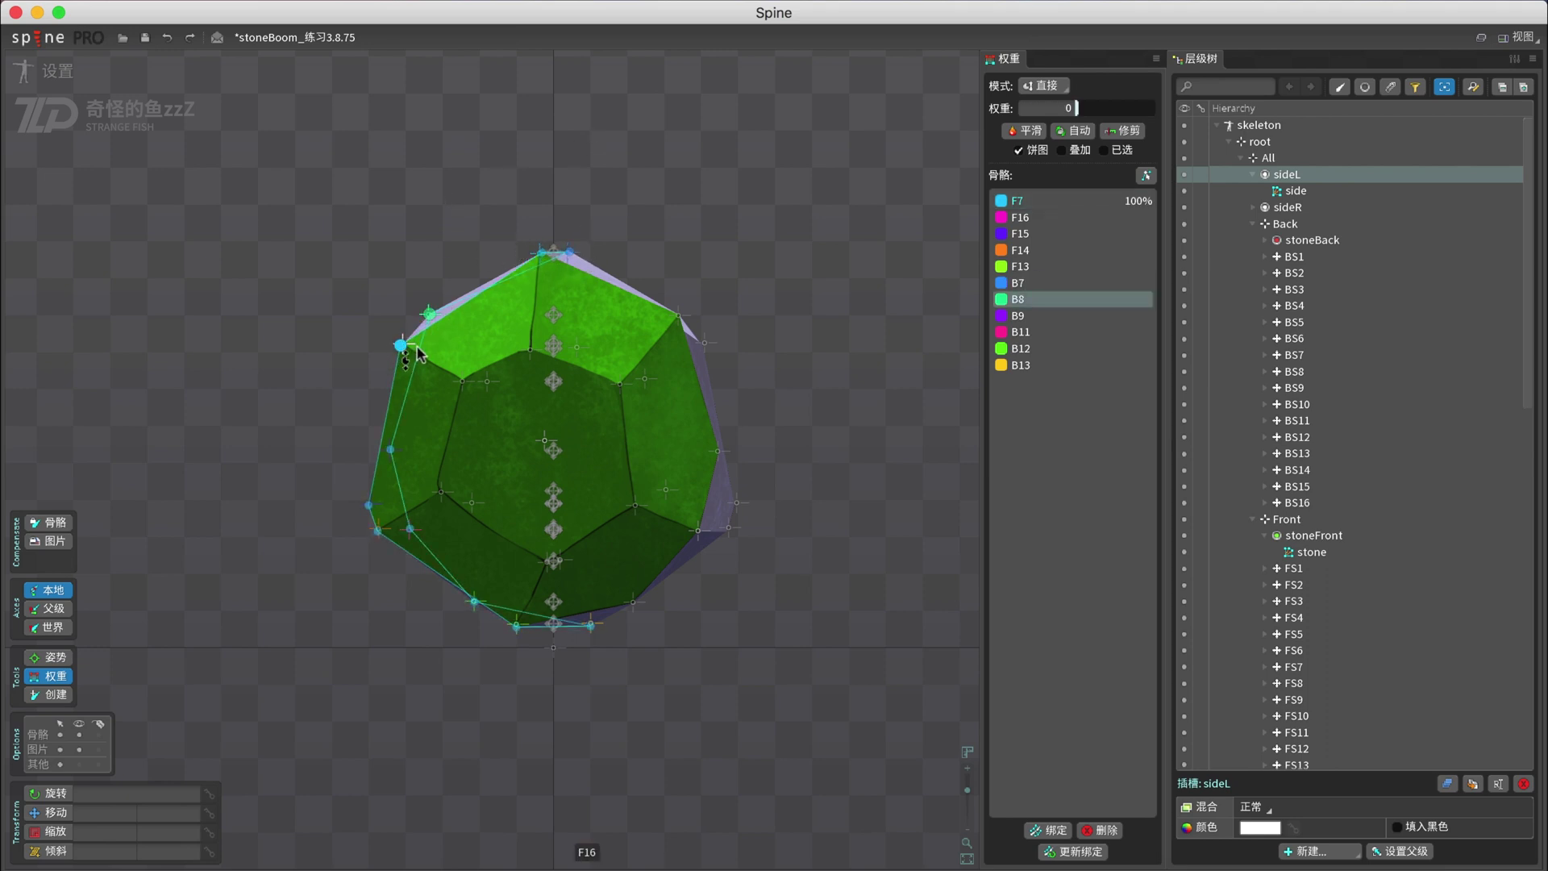
left_click_drag(411, 349, 453, 251)
- Weight the middle vertices of the sideL mesh 100% to their matching bones B9, F15 and B11
left_click(391, 450)
left_click(405, 453)
left_click_drag(406, 453, 423, 359)
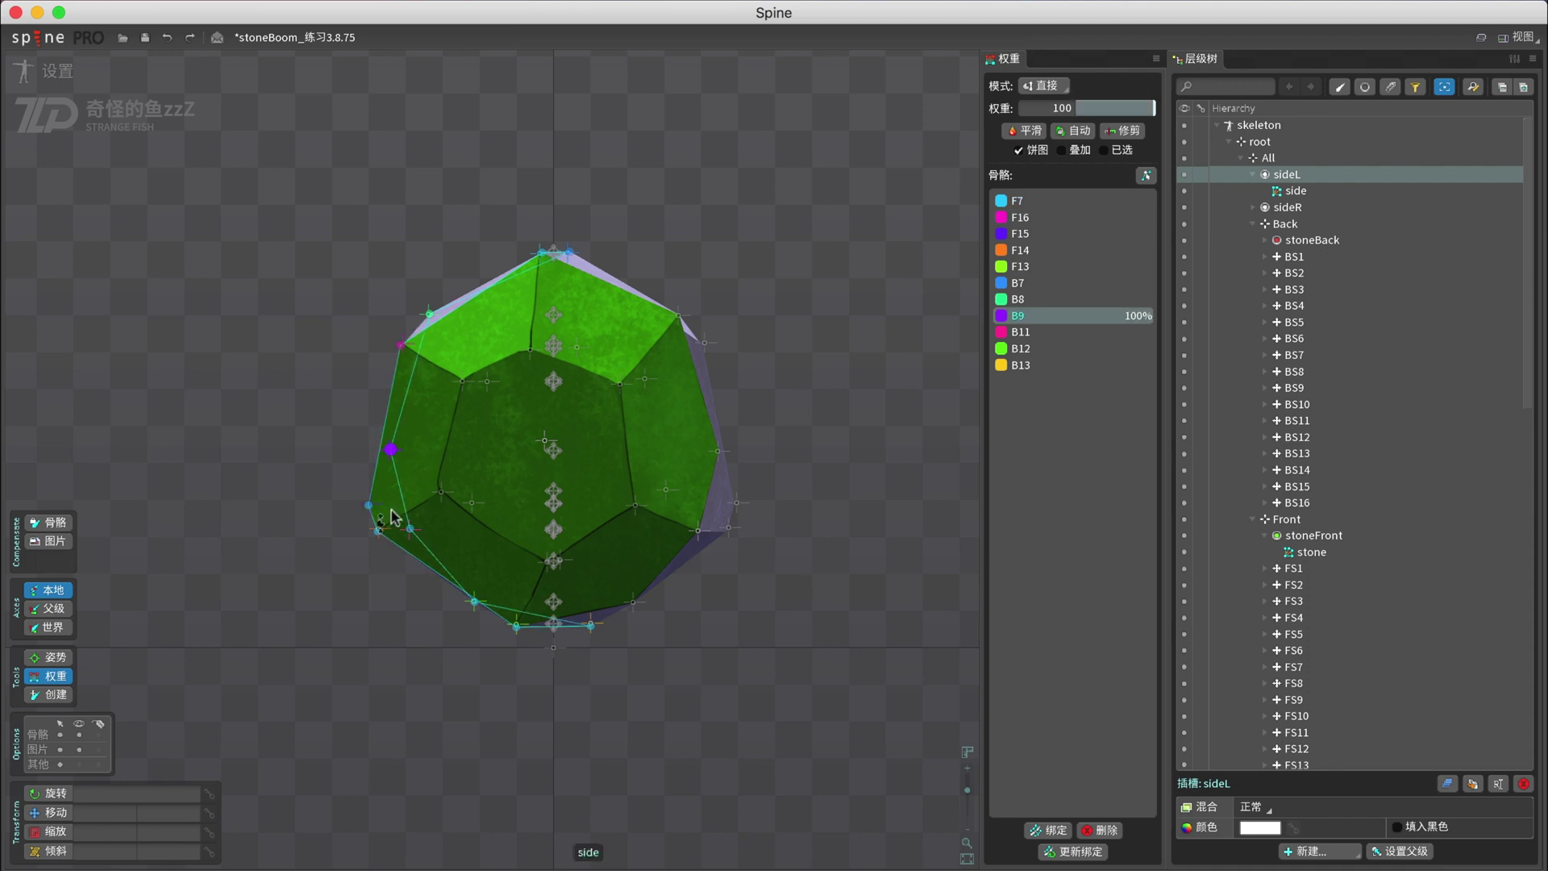
left_click(371, 506)
left_click(379, 509)
left_click_drag(379, 509, 388, 399)
left_click(411, 530)
left_click(410, 529)
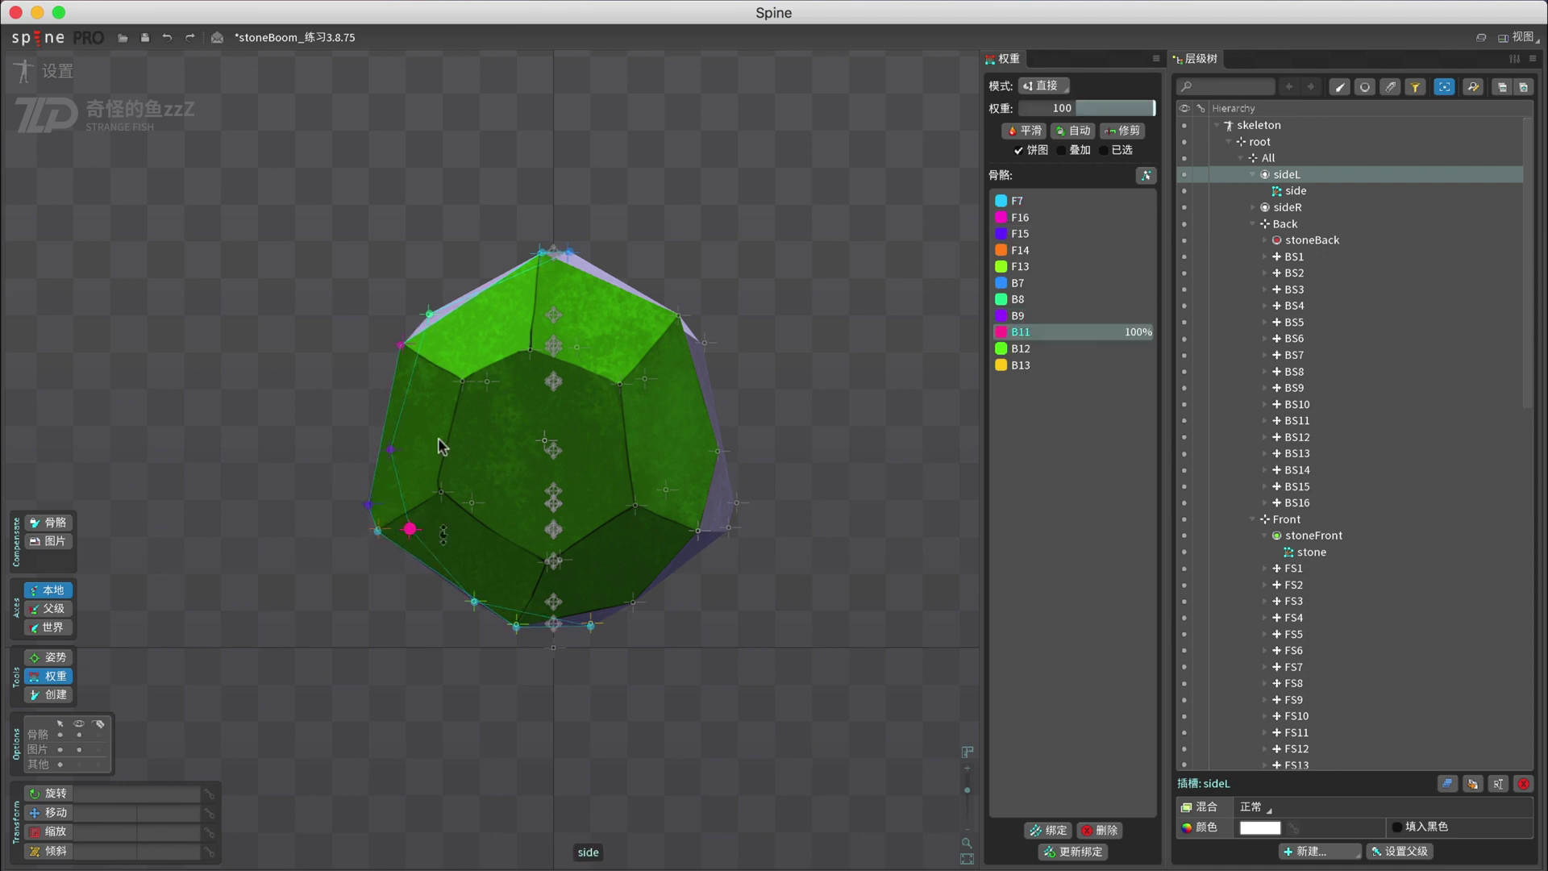
- Give the lower vertices of the sideL mesh full weight to their matching bones F14, B12, F13 and B13
left_click(378, 530)
left_click(475, 602)
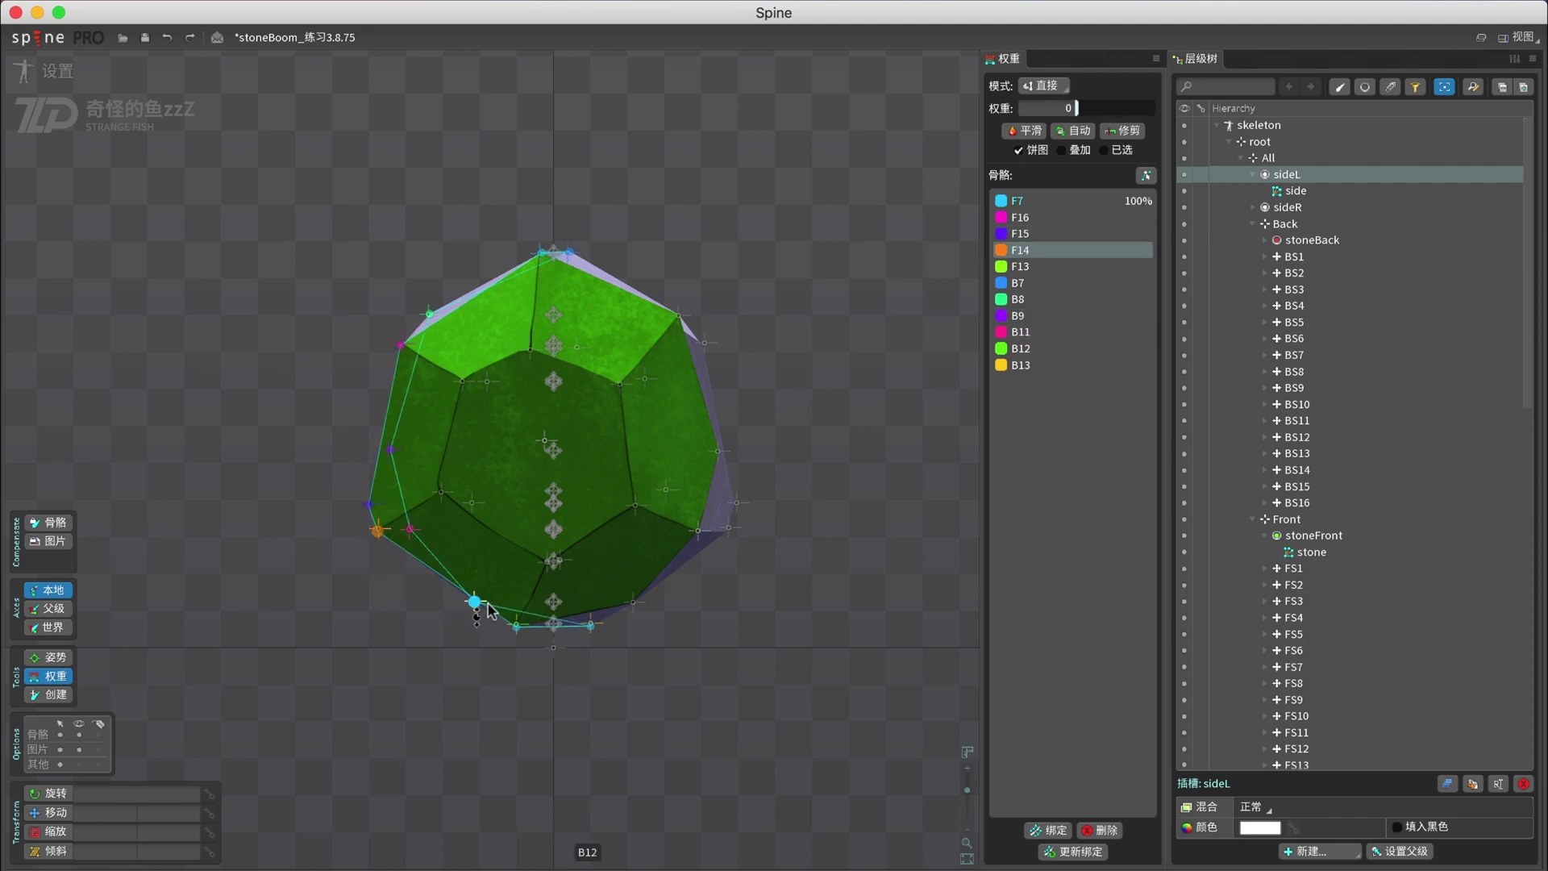
left_click(489, 607)
left_click_drag(489, 607, 500, 516)
left_click(516, 626)
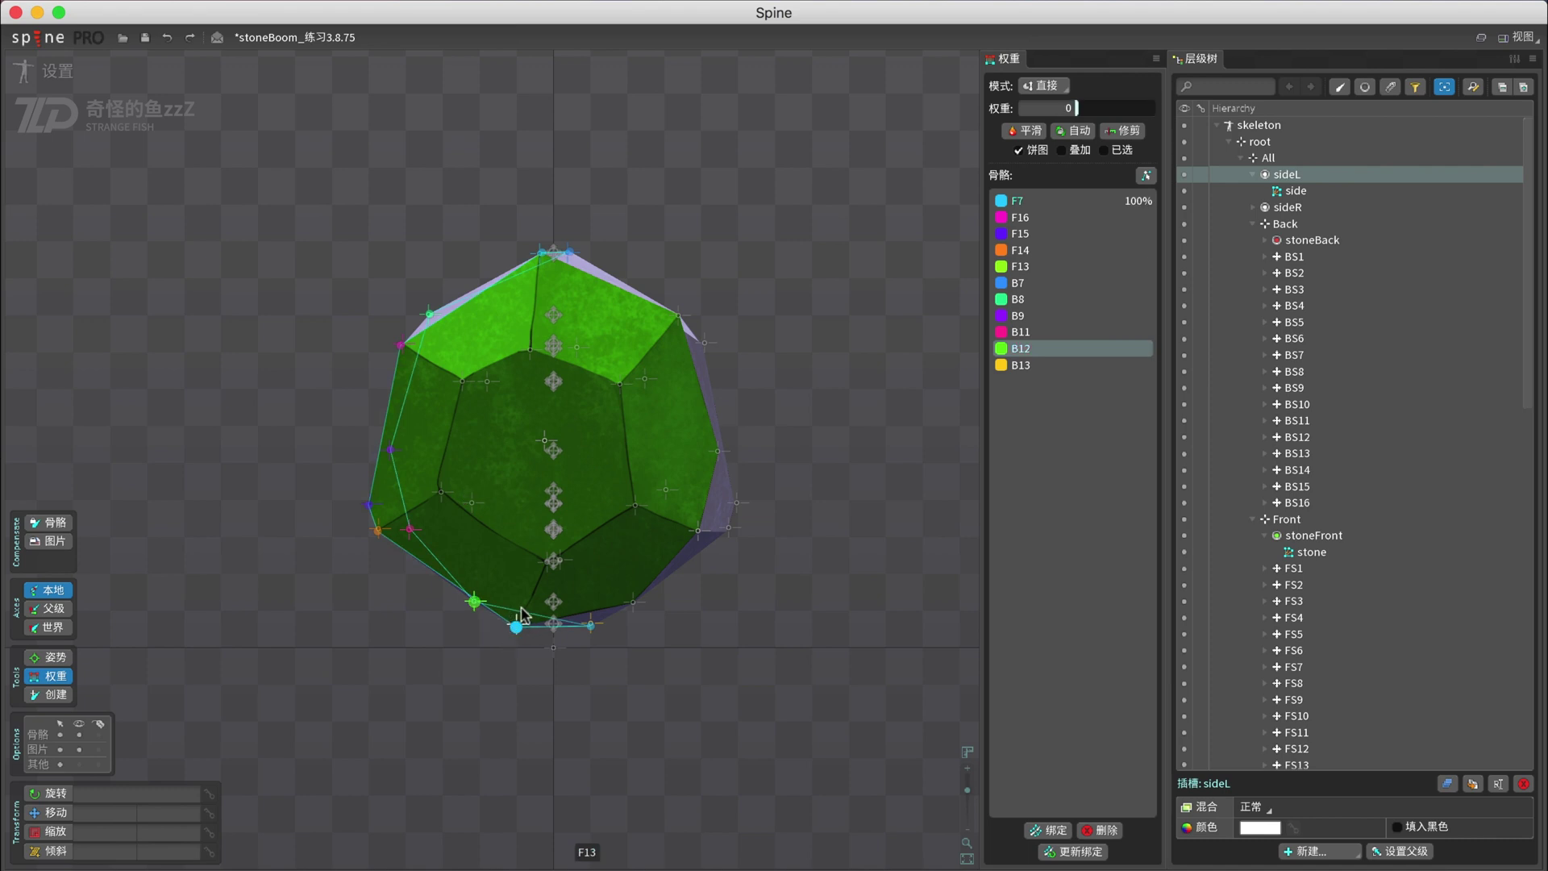
left_click(516, 629)
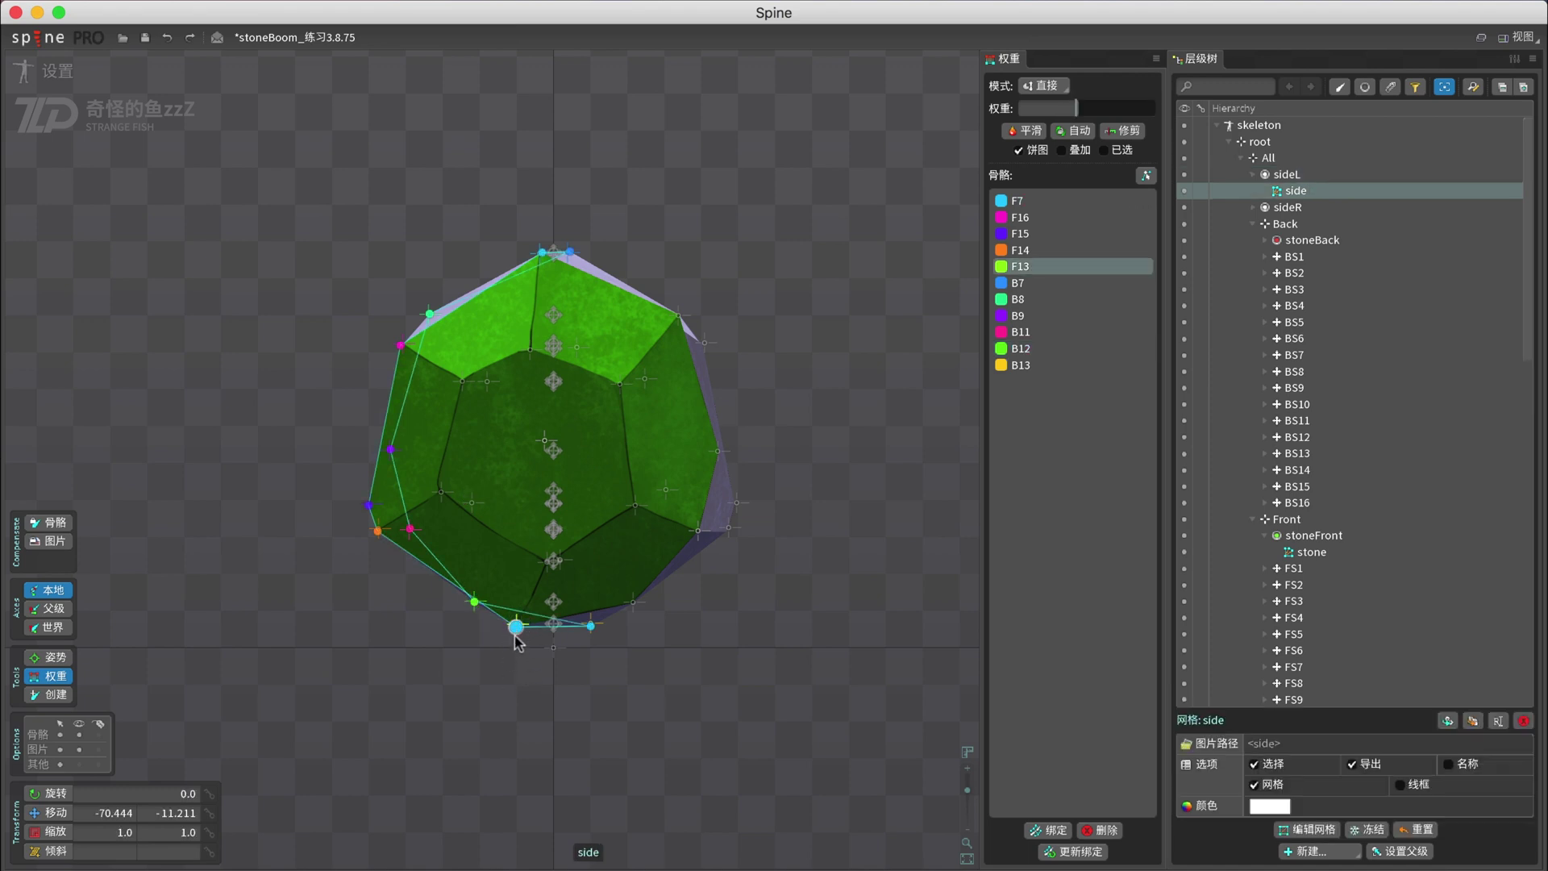
left_click(590, 626)
- Check the vertex weights of stoneFront, sideR, sideL and stoneBack one by one through the draw order
scroll(1370, 581, "down", 10)
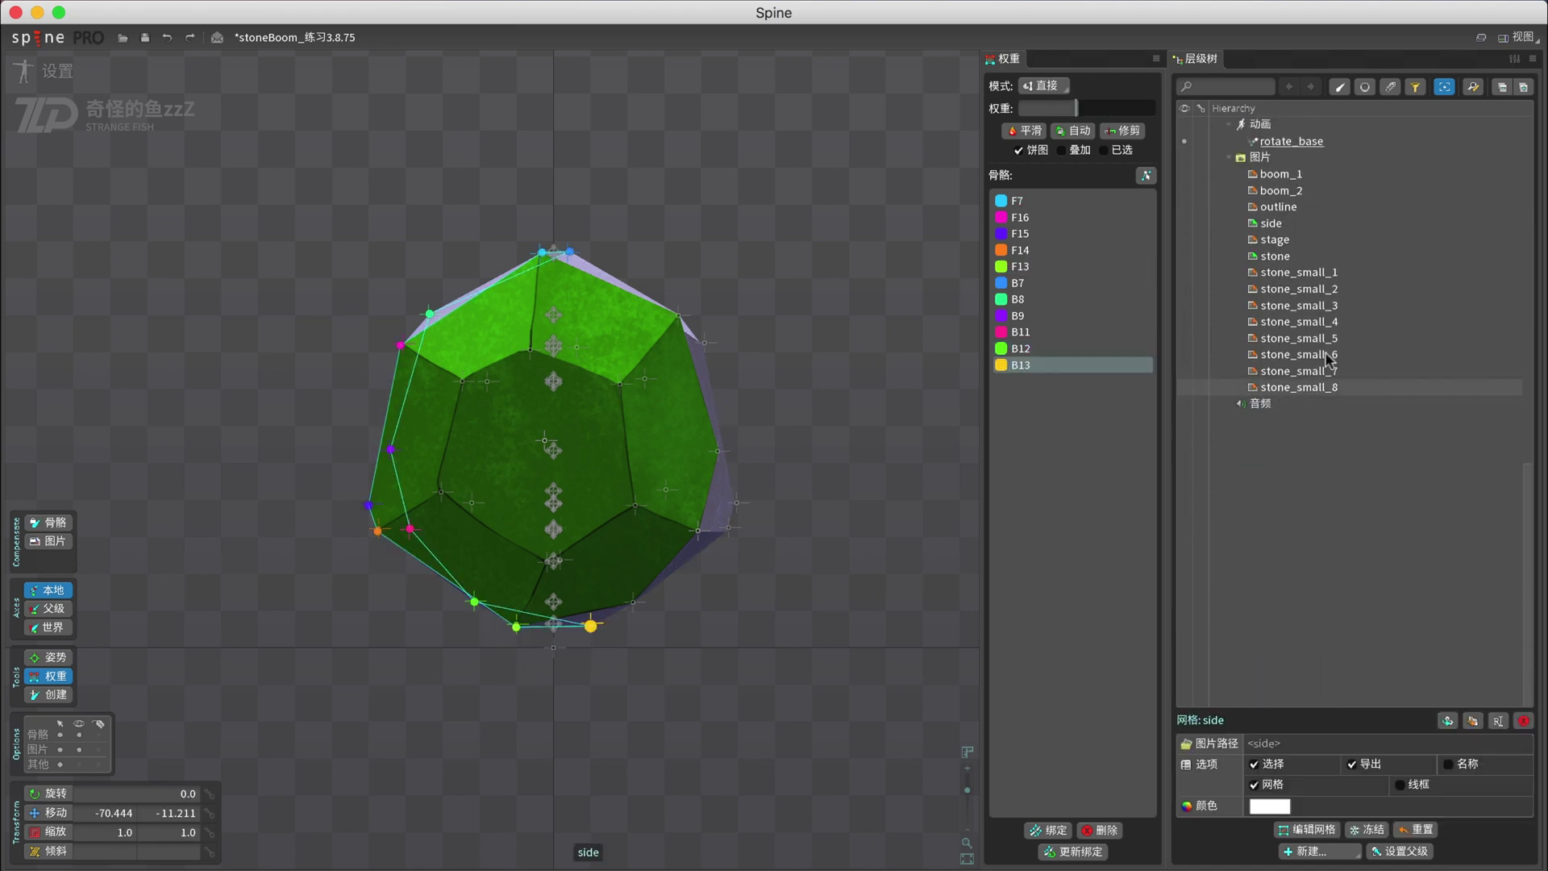
left_click(1290, 291)
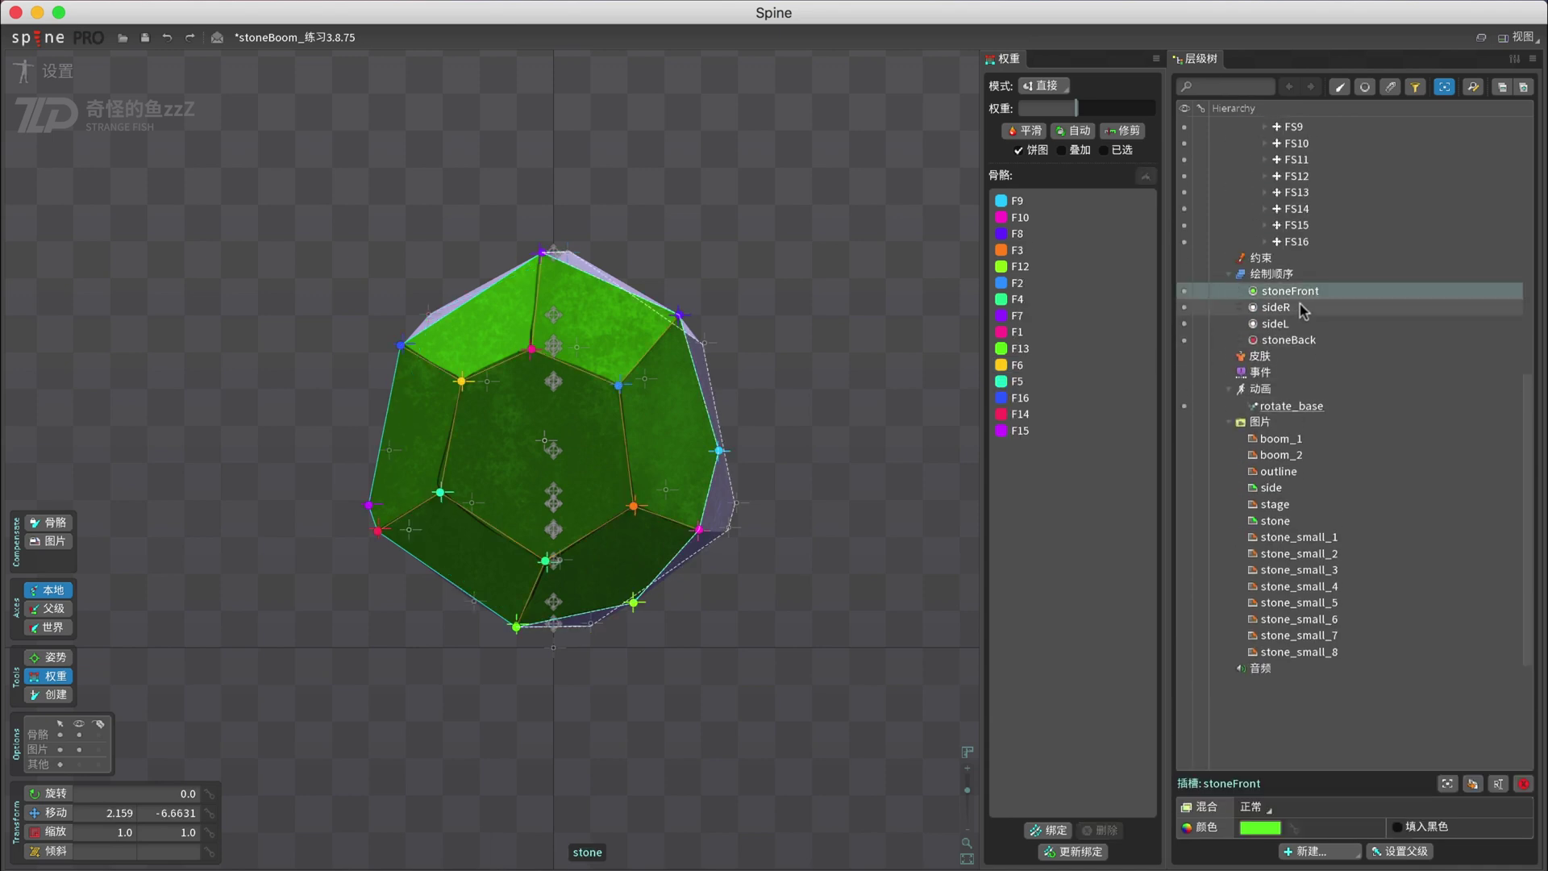
left_click(1277, 307)
left_click(1290, 323)
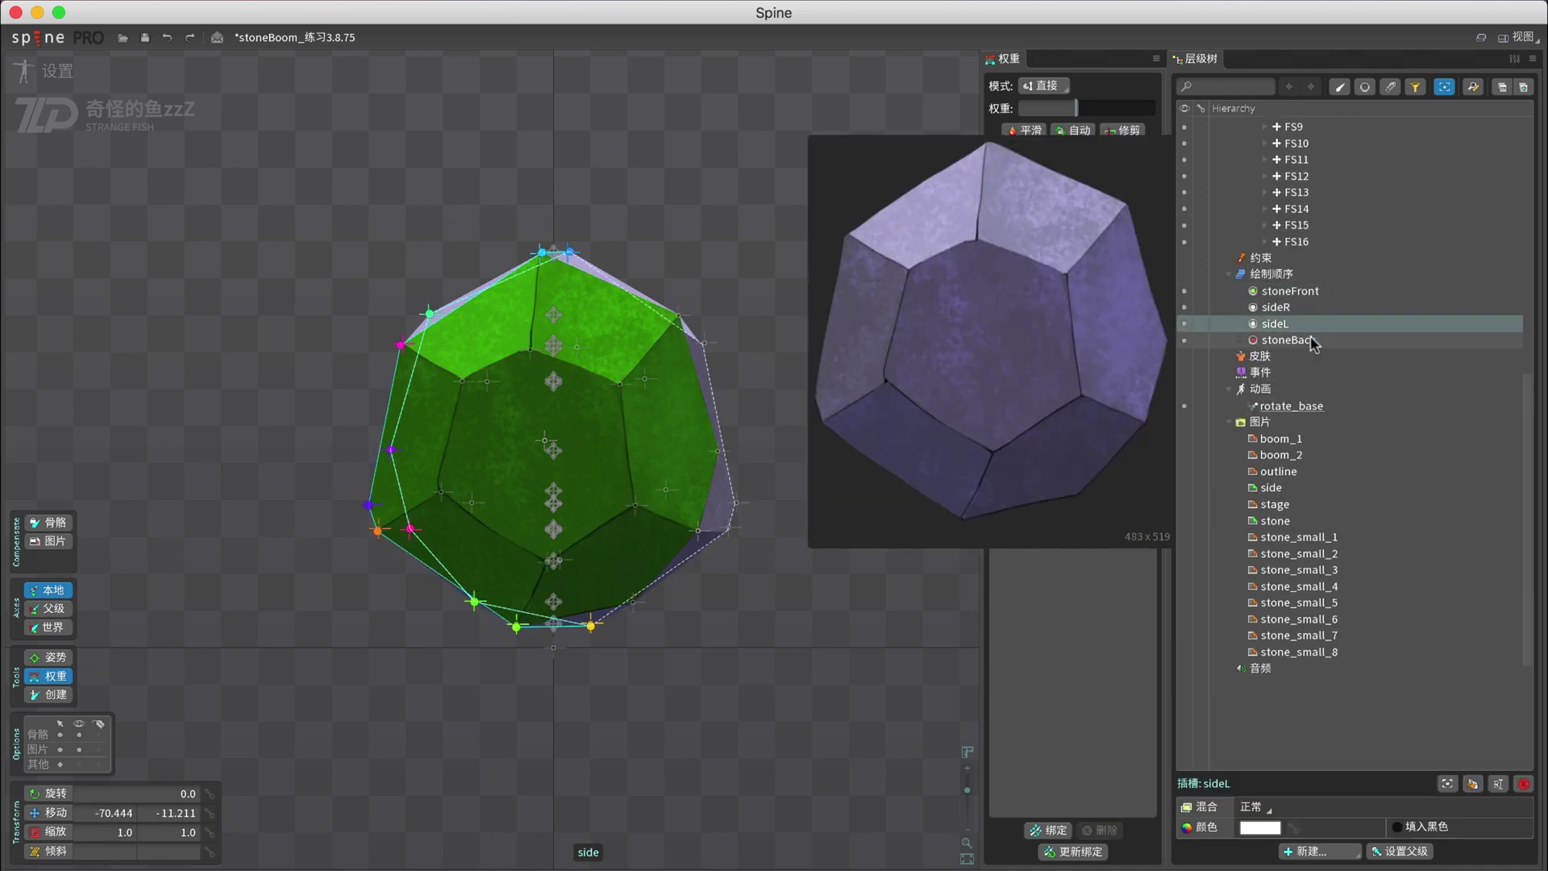
left_click(1307, 340)
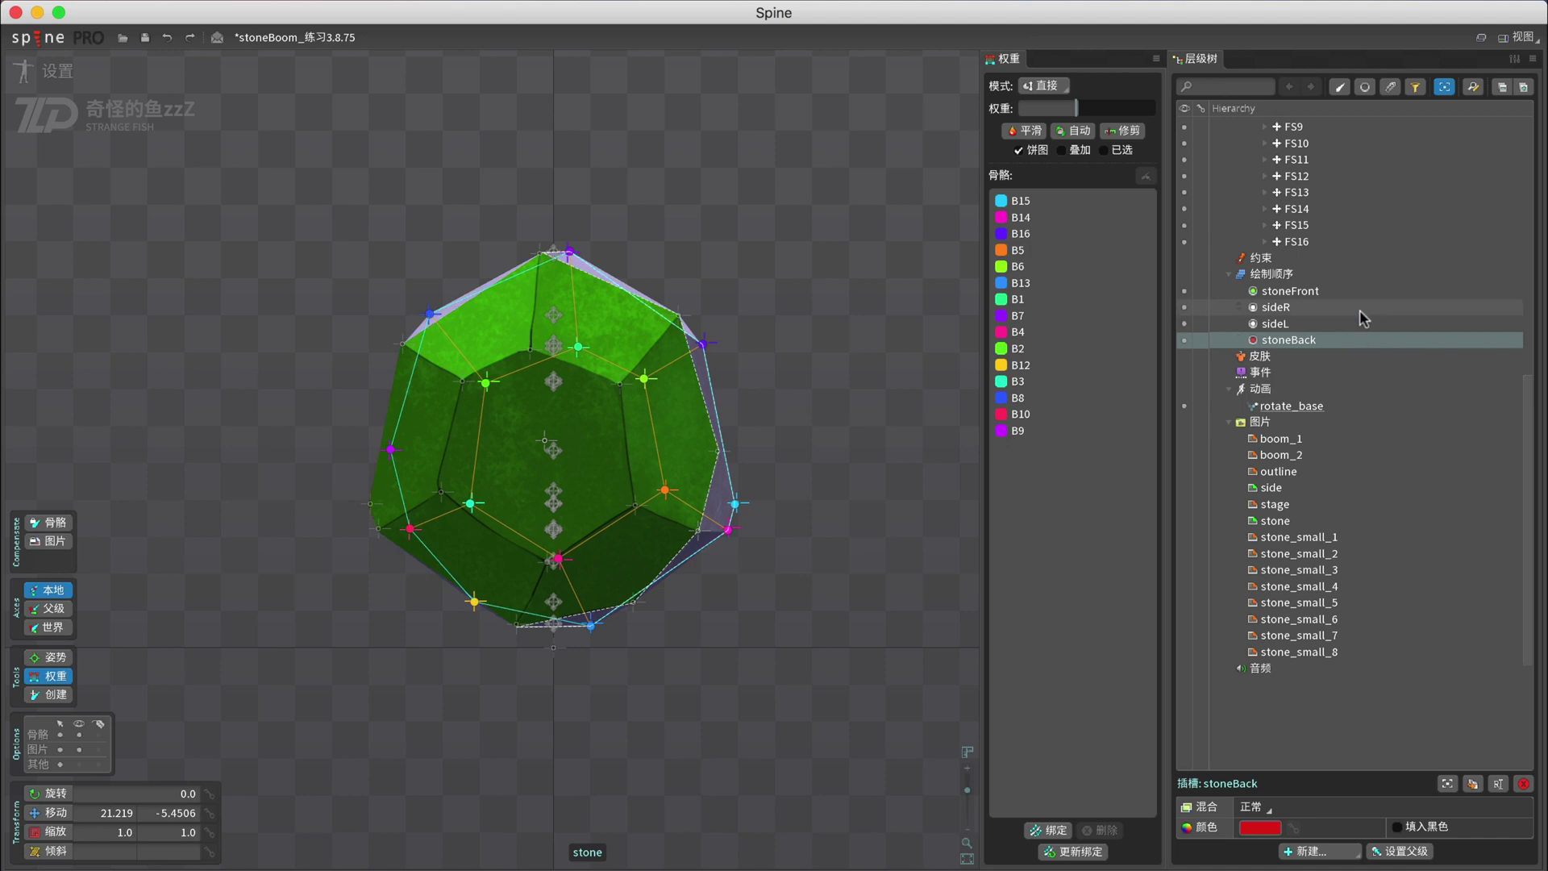
- Tint the sideL slot purple so its side face stands out from sideR
left_click(1389, 309)
scroll(1389, 276, "up", 10)
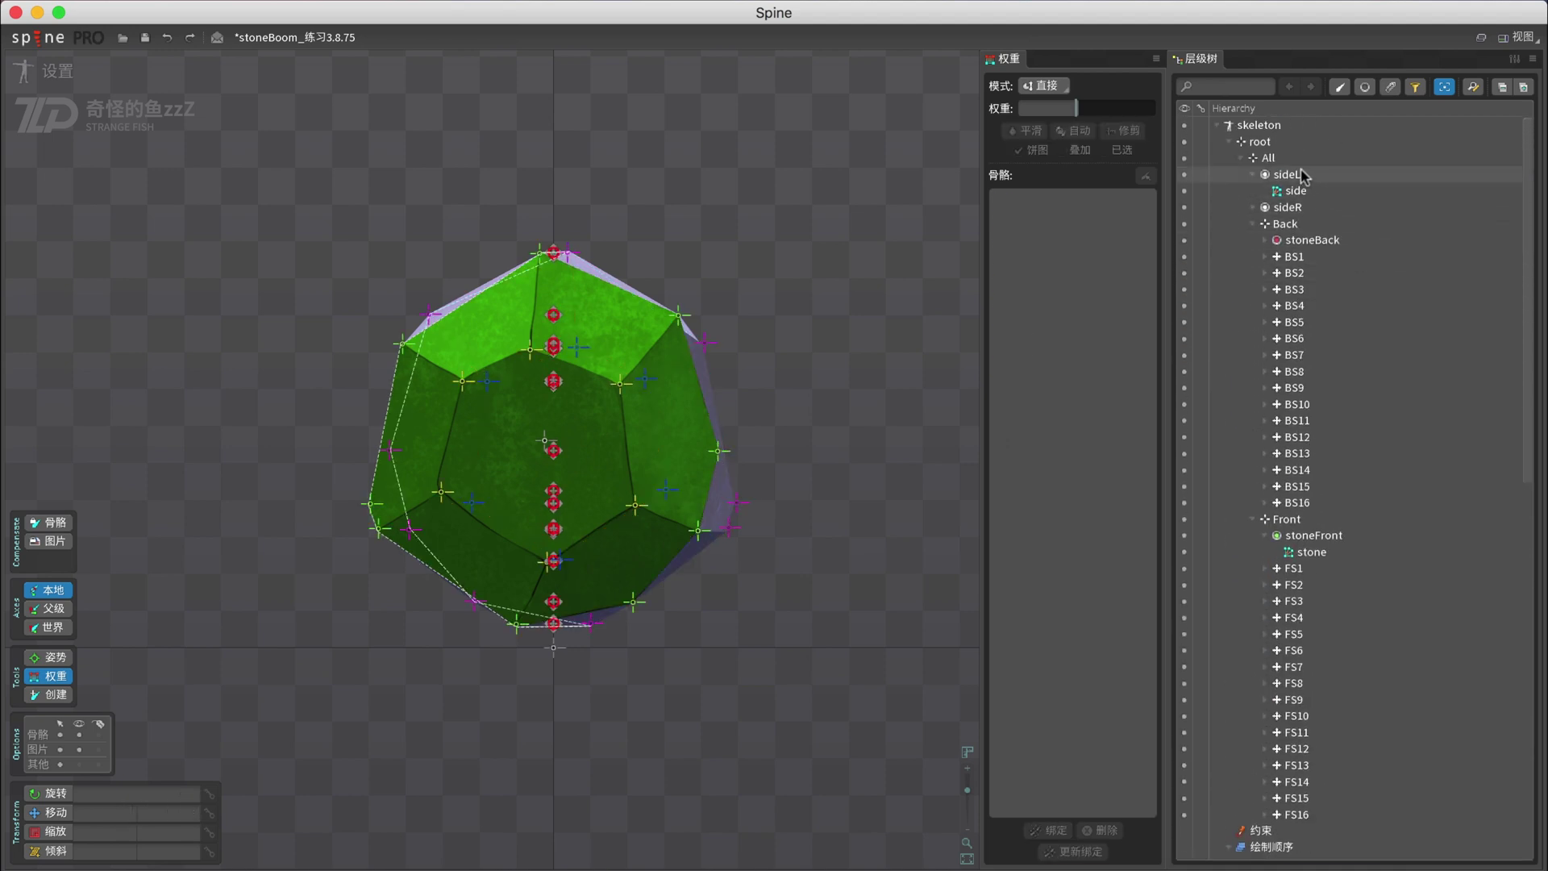
left_click(1313, 174)
left_click(1255, 829)
left_click(699, 564)
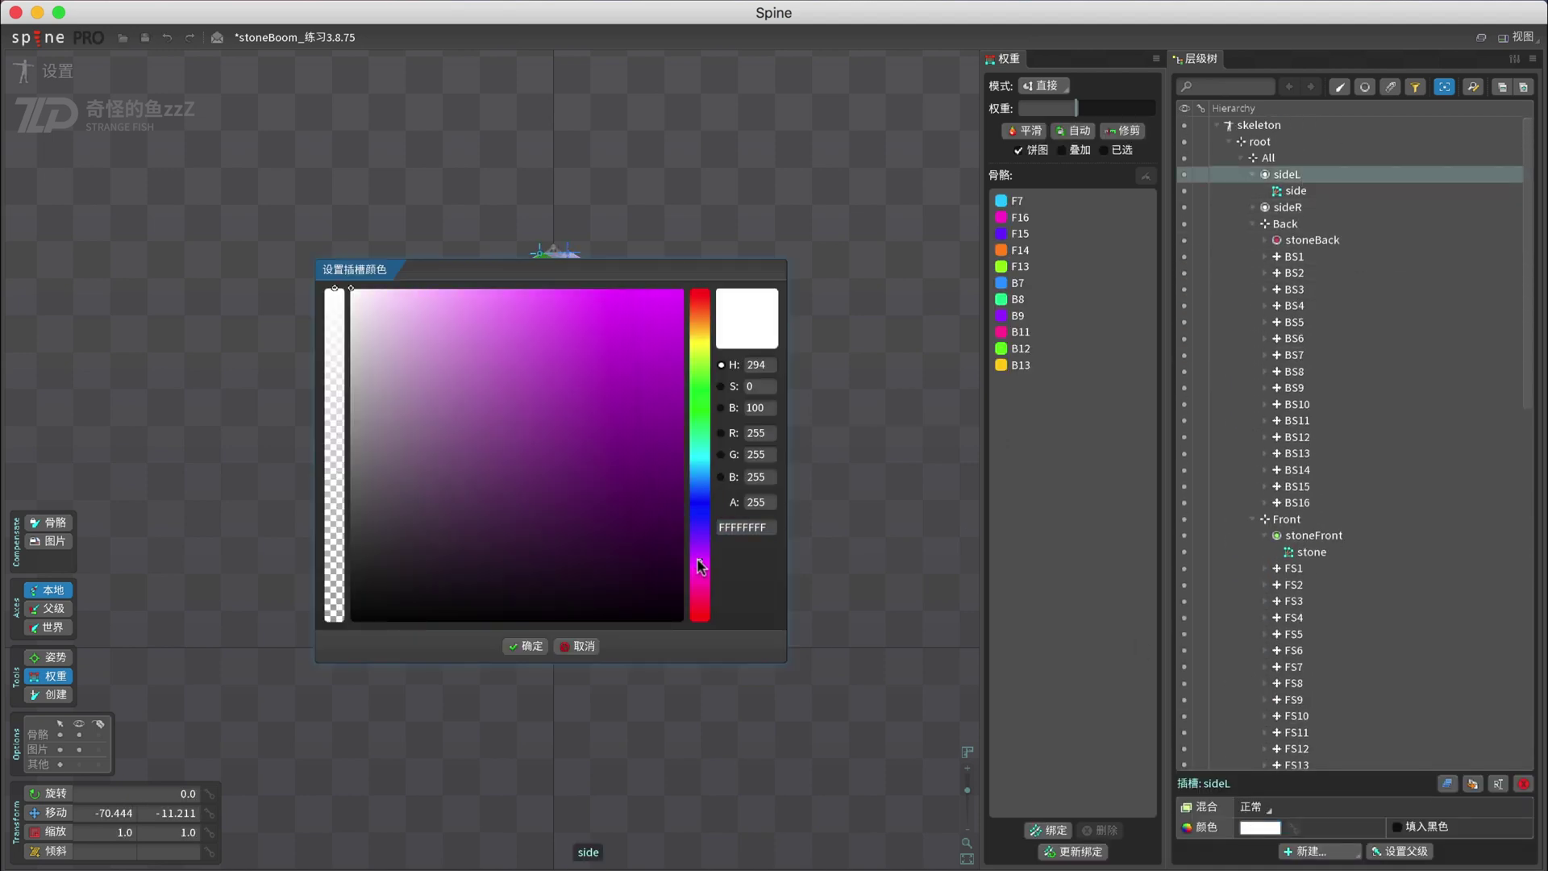
left_click(598, 297)
left_click(525, 646)
left_click(810, 436)
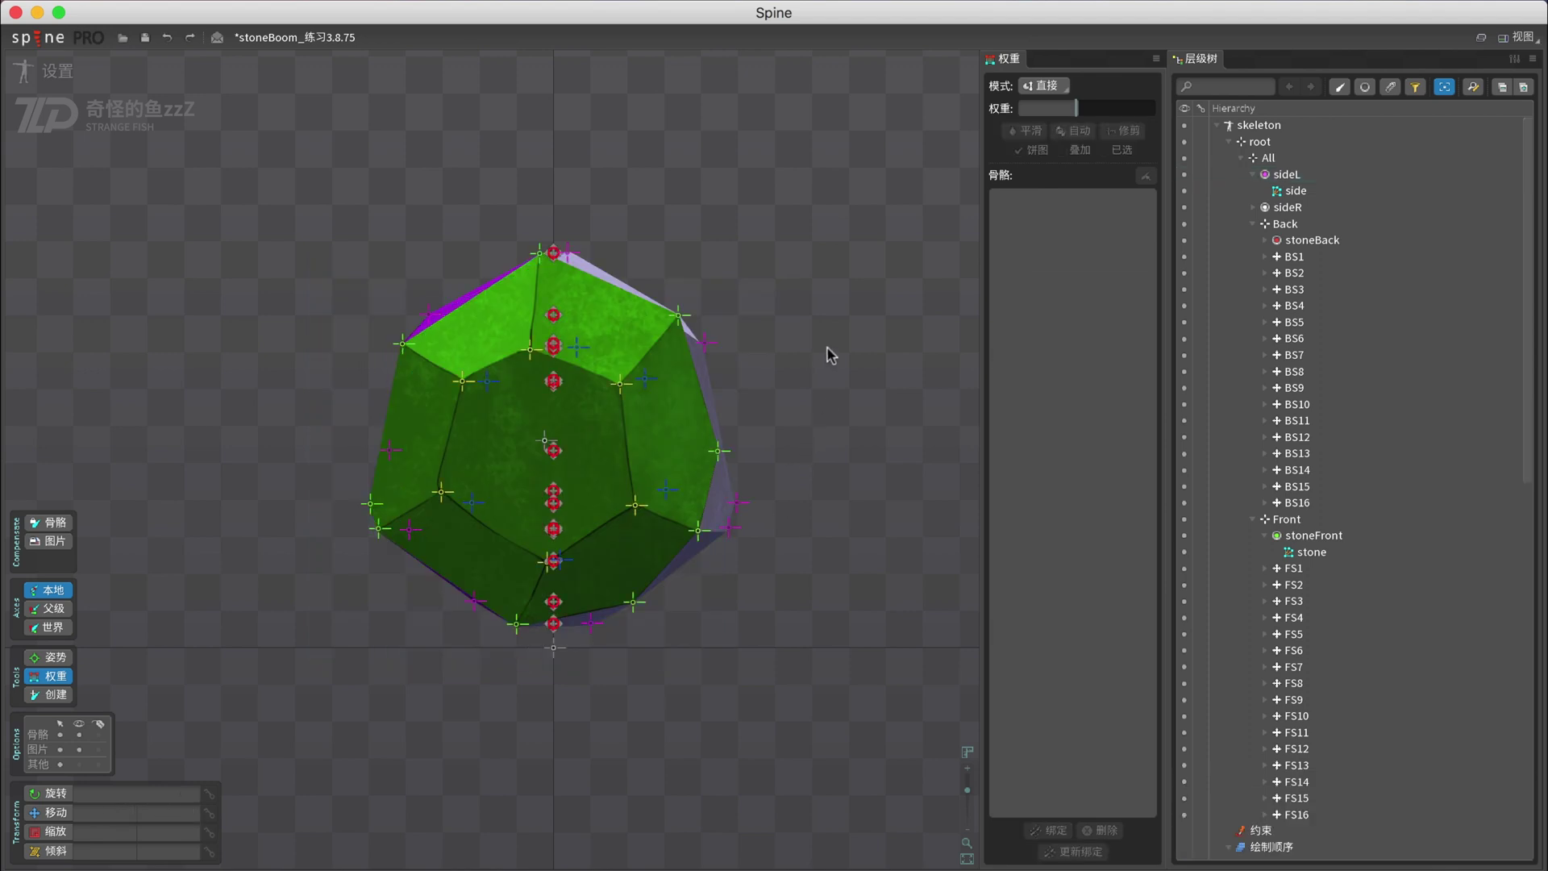
- Create a child bone of All about 185 long beside the stone, set its rotation to 0 and move it farther out
key("v")
scroll(813, 493, "down", 2)
left_click_drag(798, 531, 697, 550)
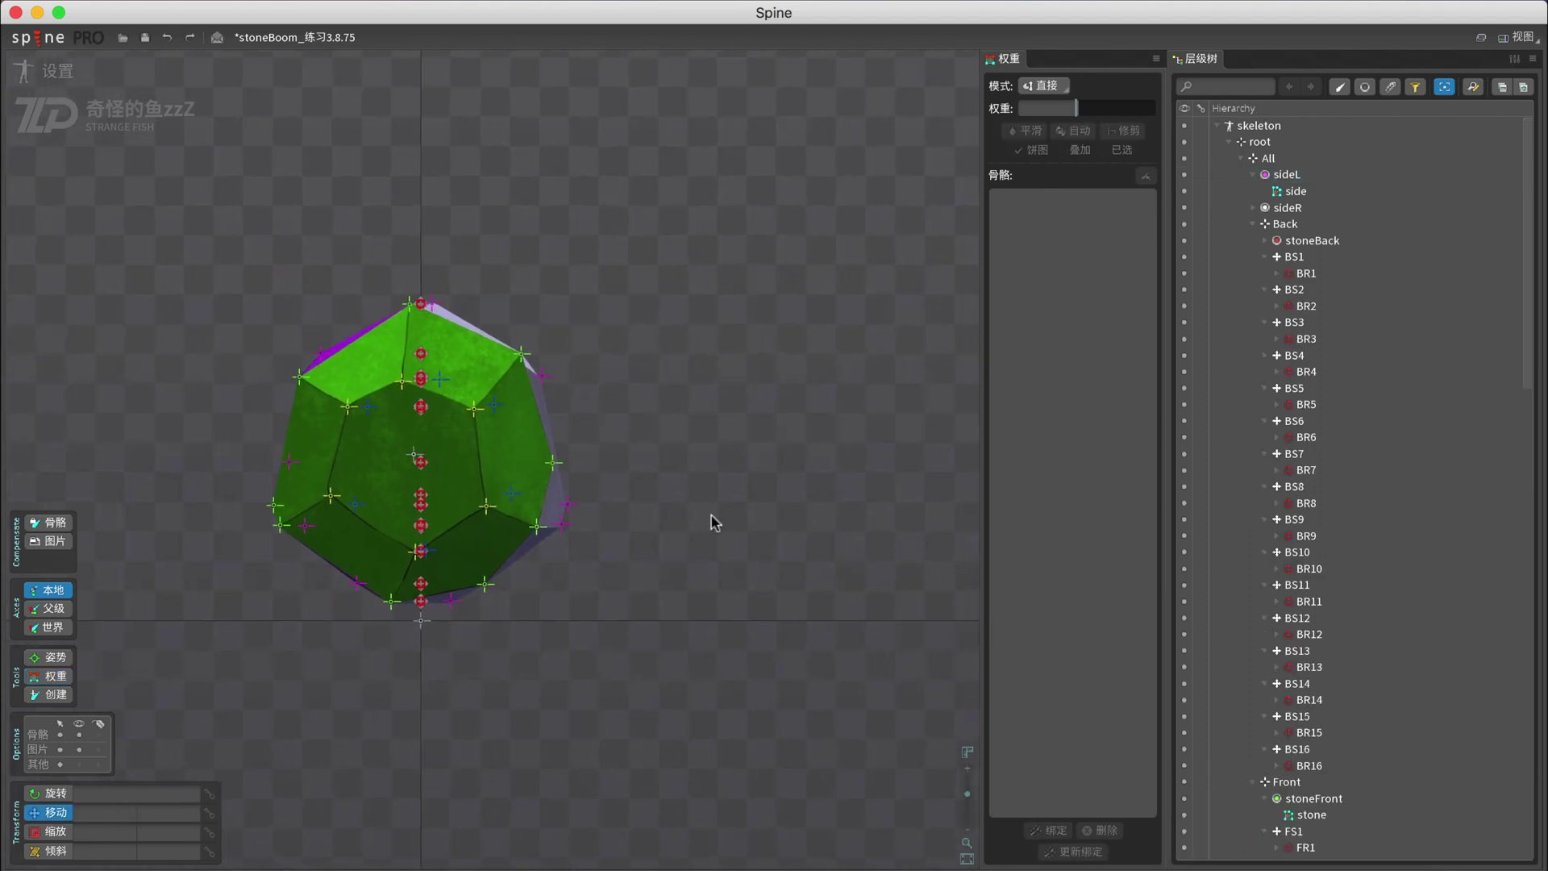
key("n")
left_click(1259, 159)
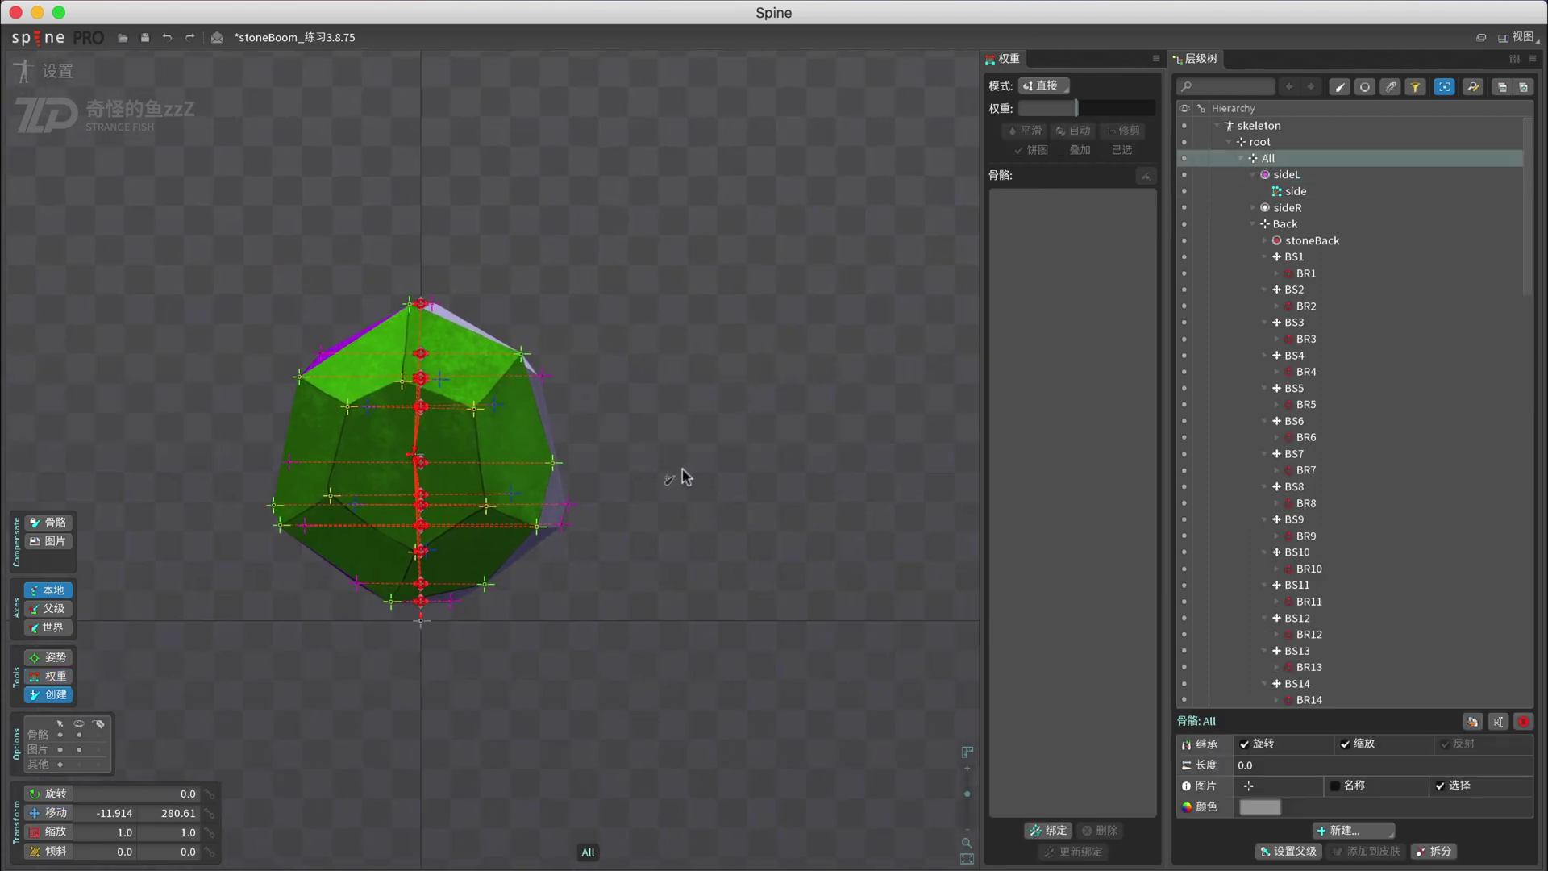
left_click_drag(686, 467, 791, 466)
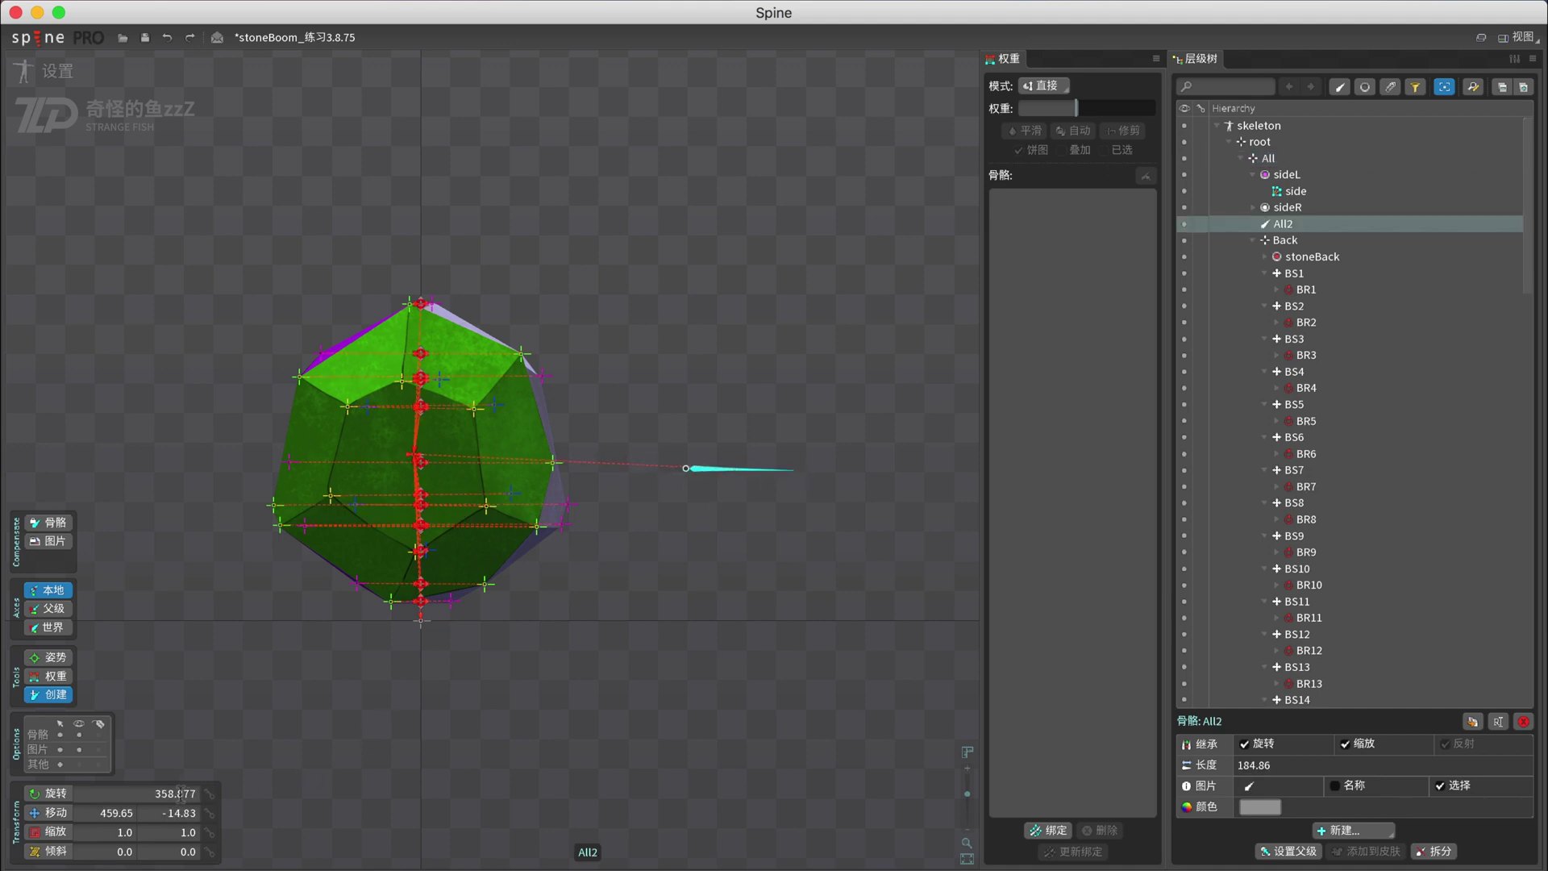
key("v")
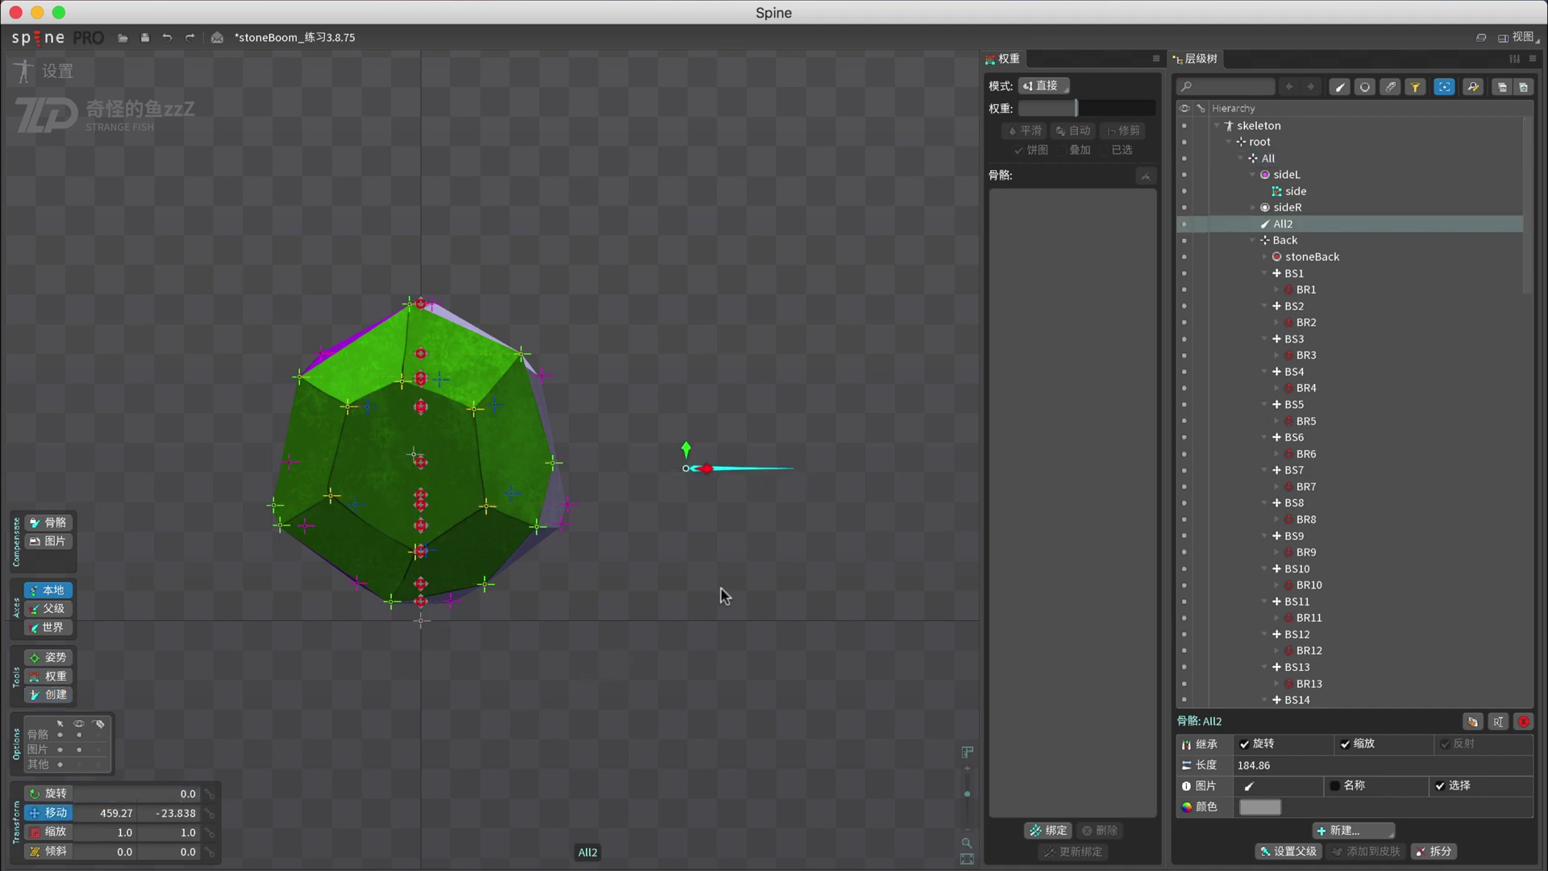
left_click_drag(738, 579, 803, 568)
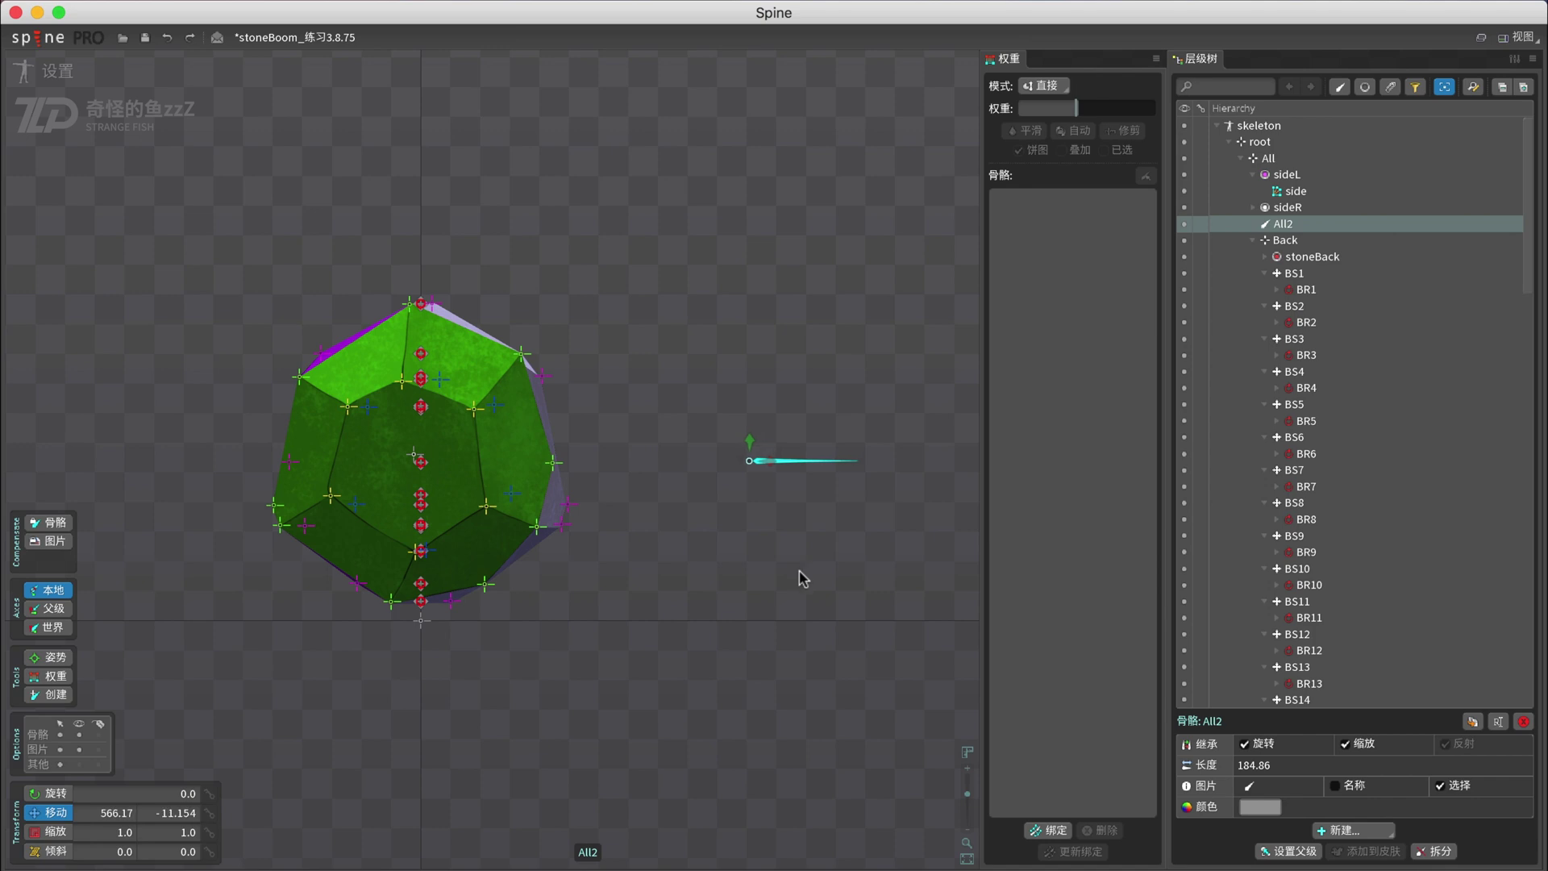
- Create a local, relative transform constraint named R linking all BR and FR rotation bones to the All2 bone
key("shift+1")
key("shift+4")
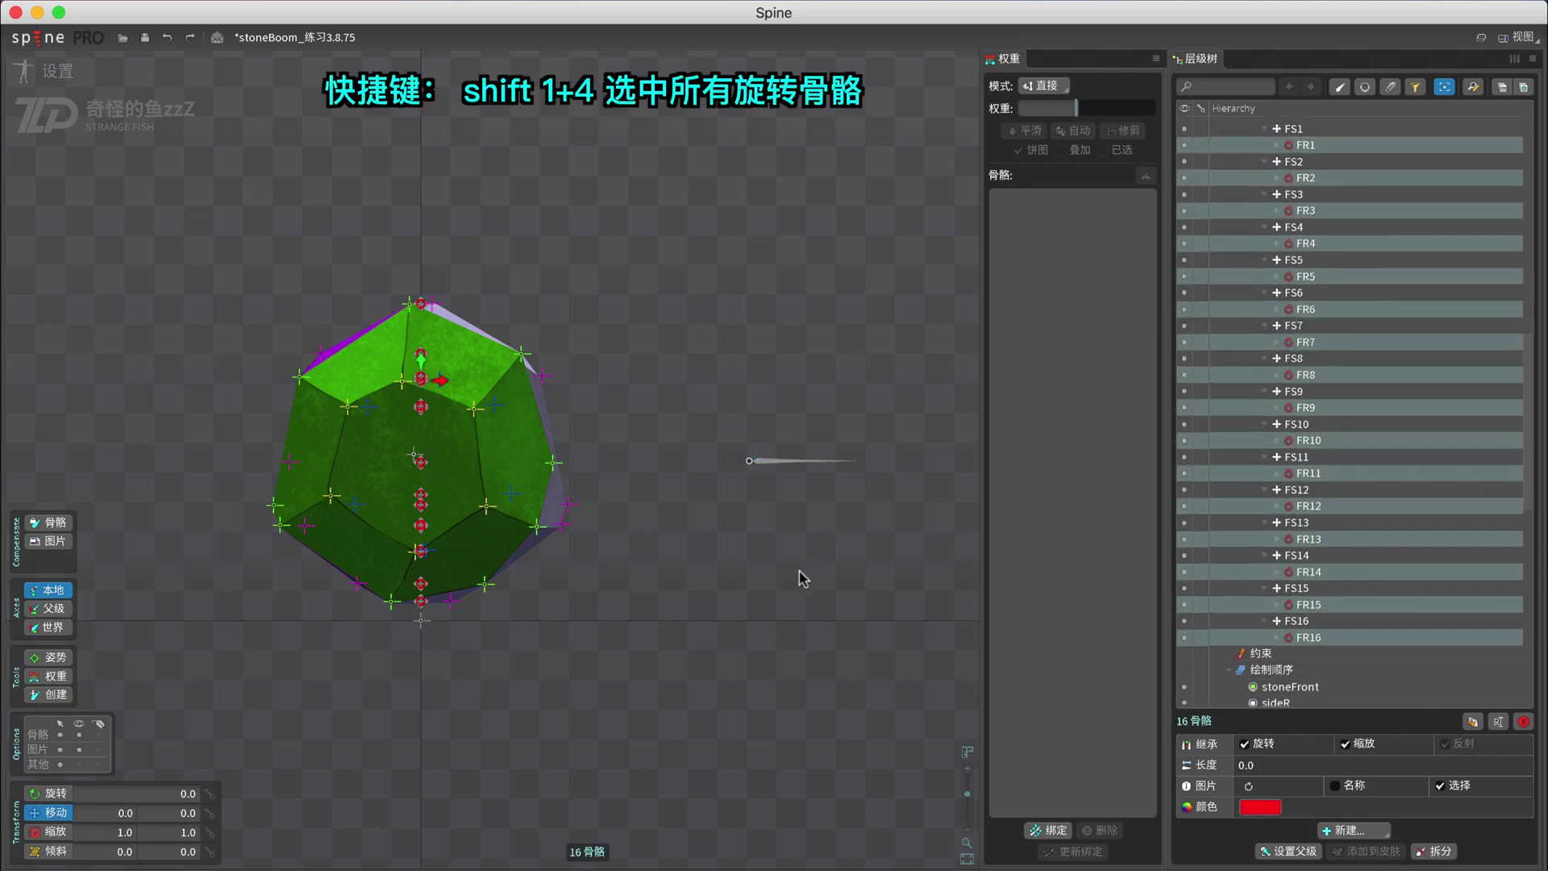
key("shift+4")
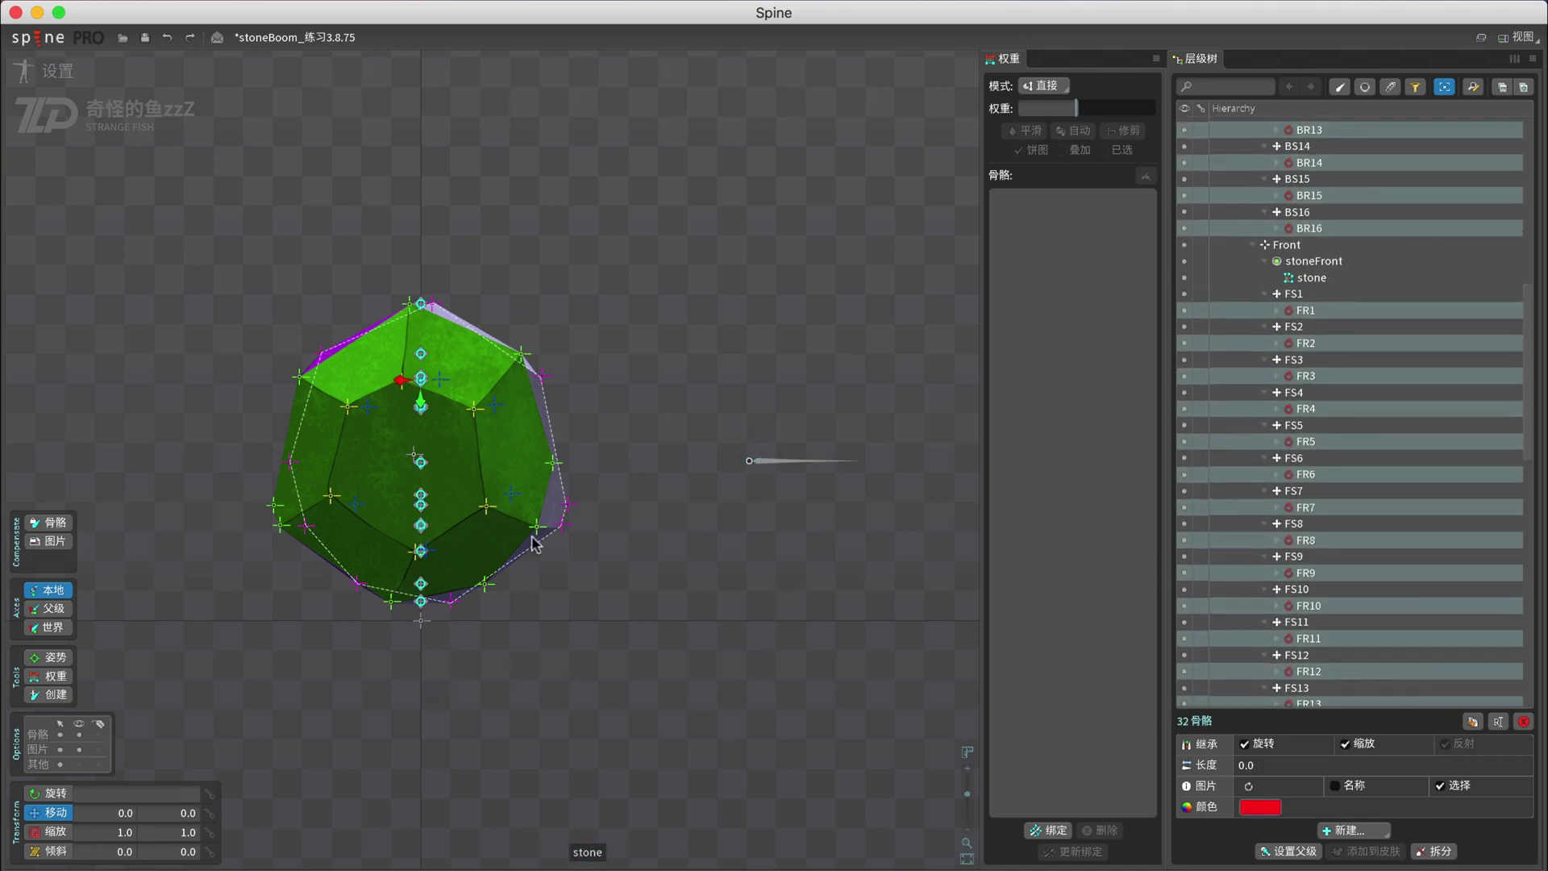
left_click(1369, 824)
left_click(1361, 808)
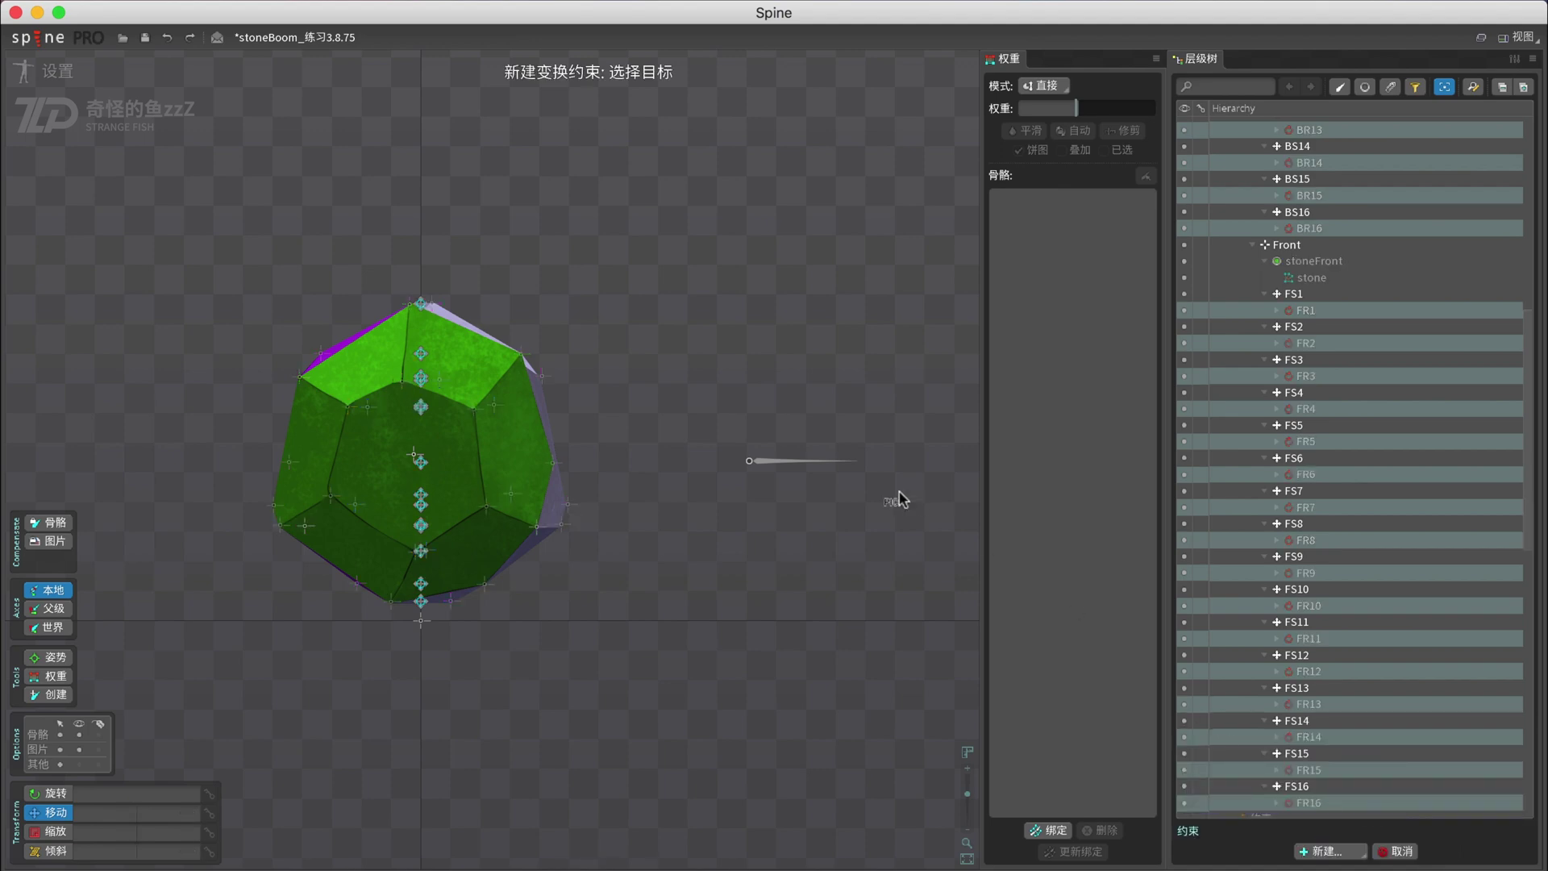
left_click(816, 461)
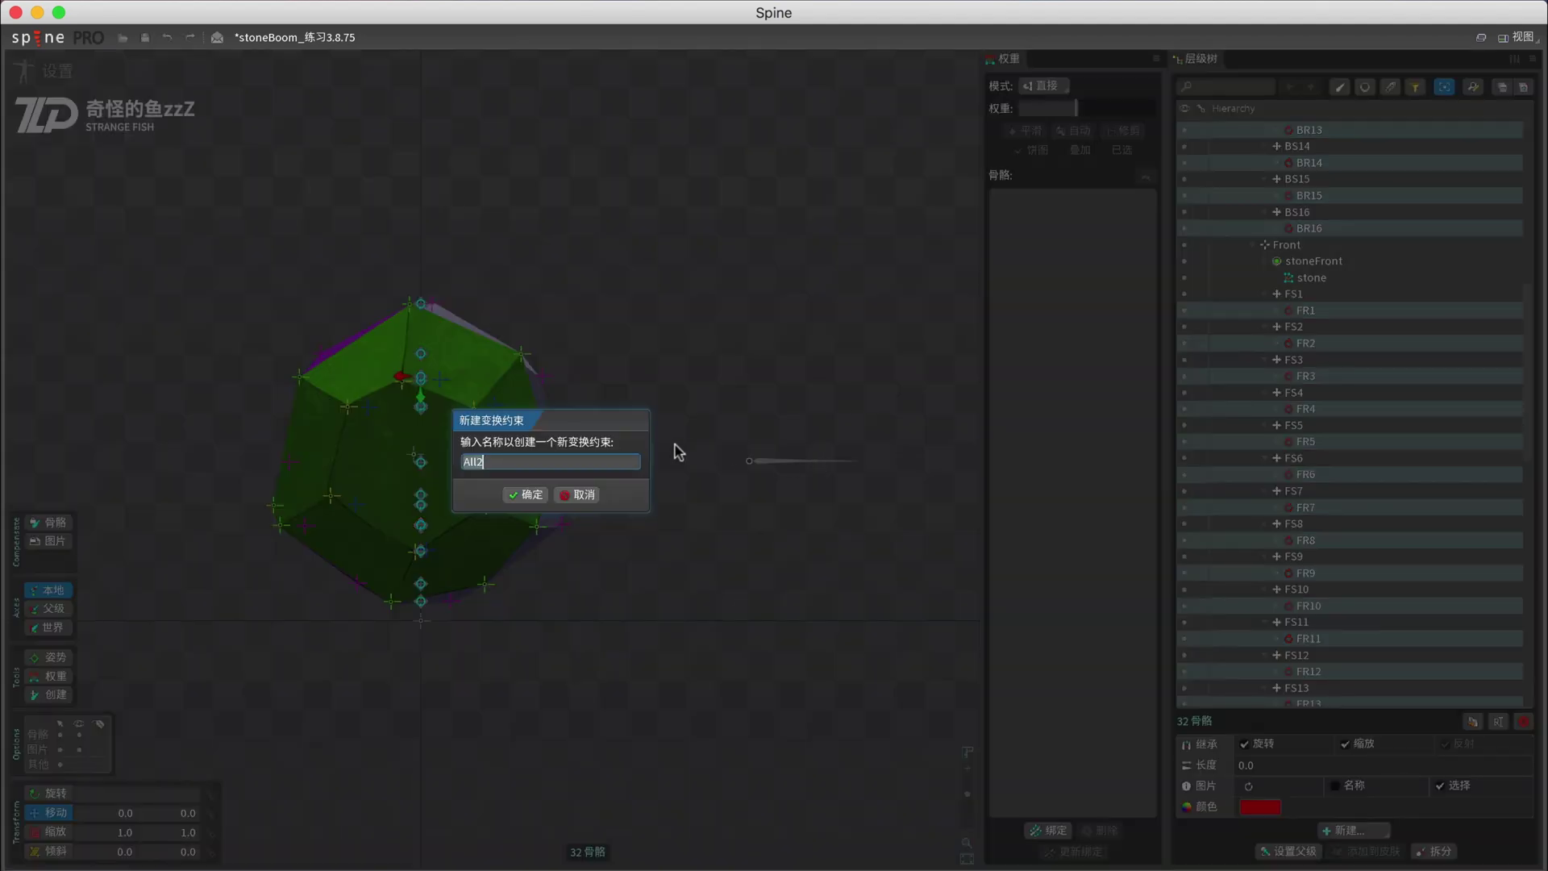
left_click(524, 494)
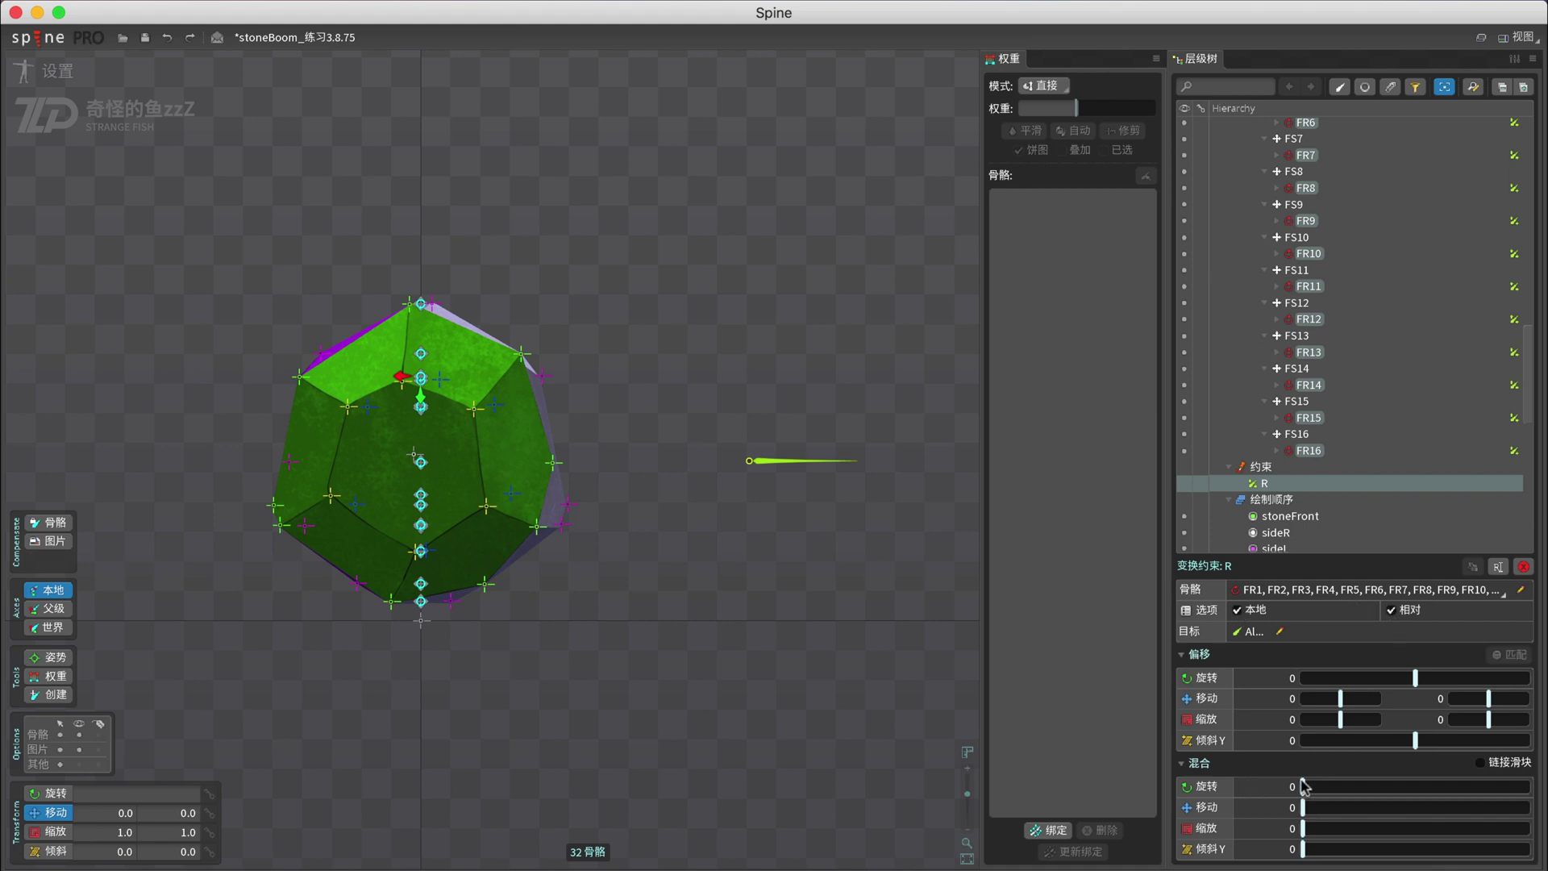
- Set constraint R's rotate mix to 100, try rotating the All2 bone and undo that test rotation
left_click_drag(1304, 786, 1540, 790)
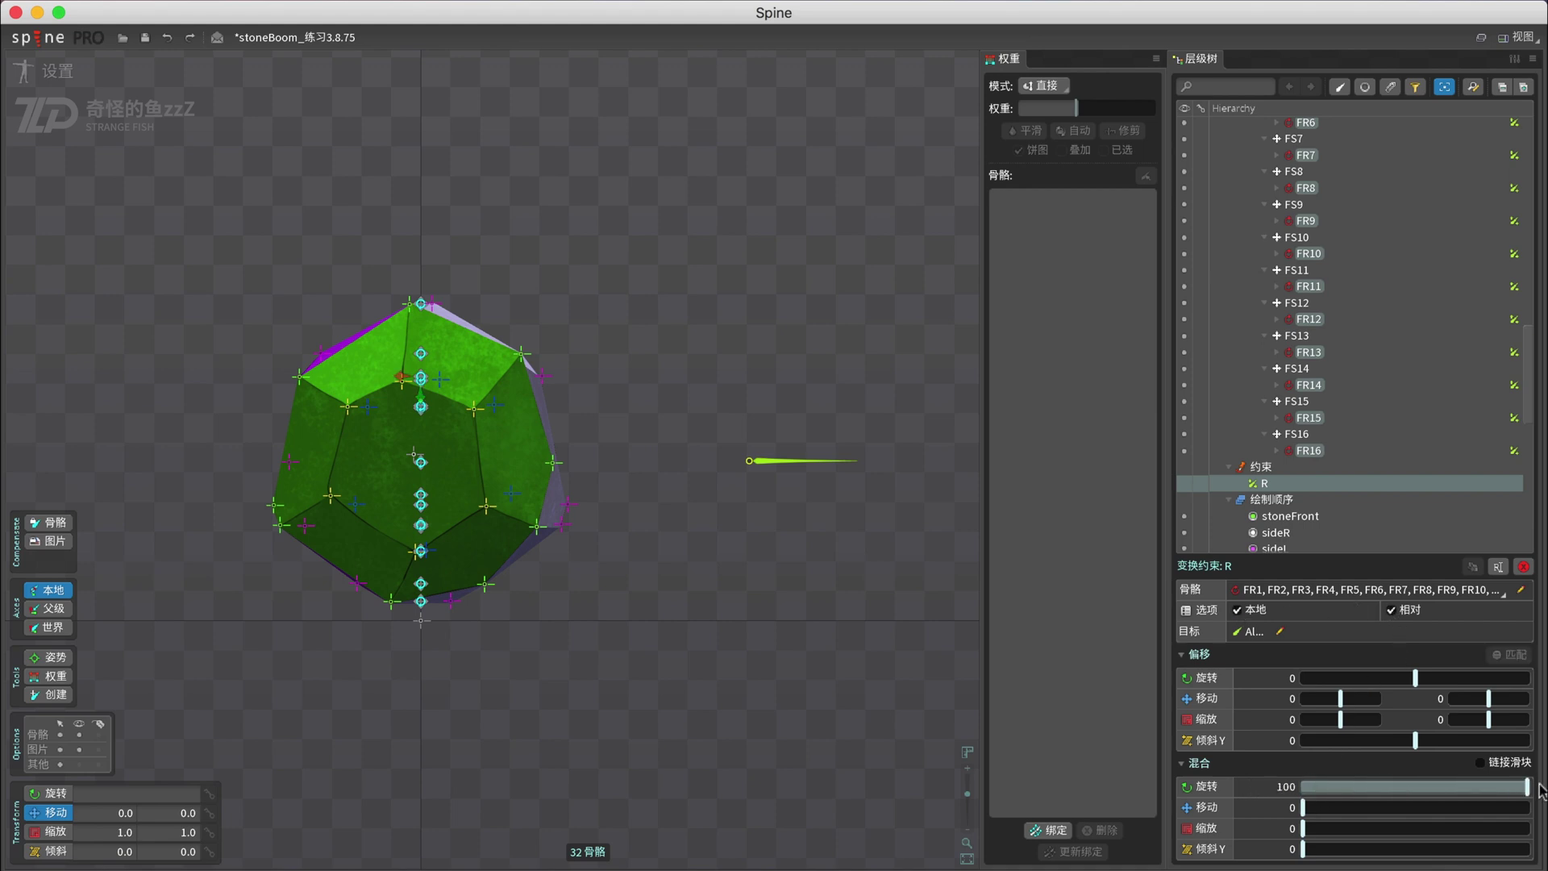
left_click(789, 462)
key("c")
left_click_drag(860, 525, 750, 619)
key("super+z")
- In animate mode, key the All2 bone's rotation at 0 on frame 0 and 270 on frame 10
left_click(45, 70)
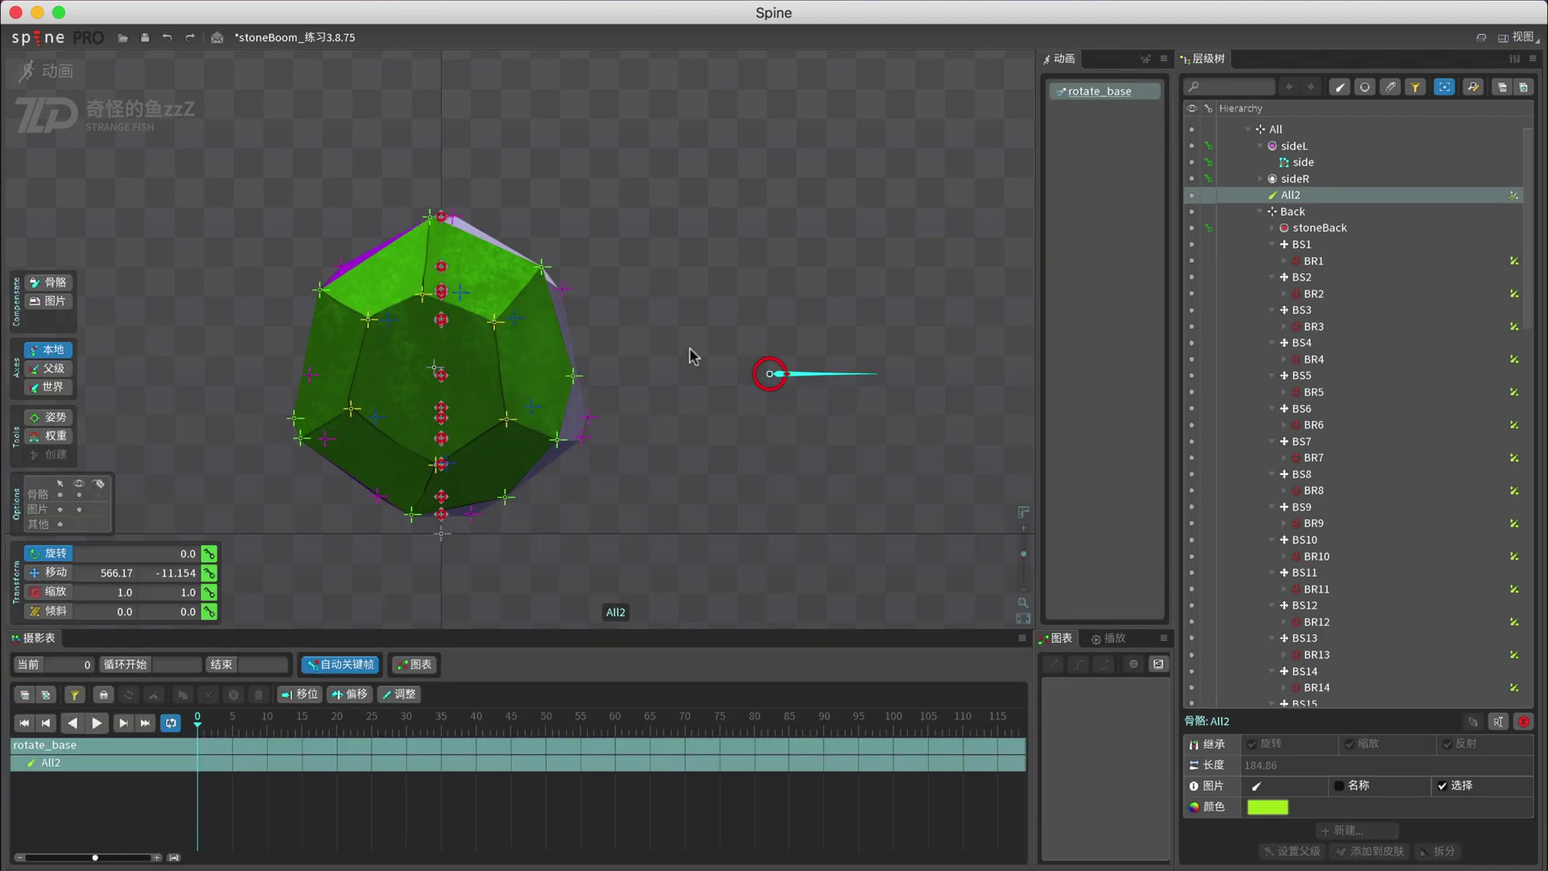
left_click_drag(709, 493, 770, 488)
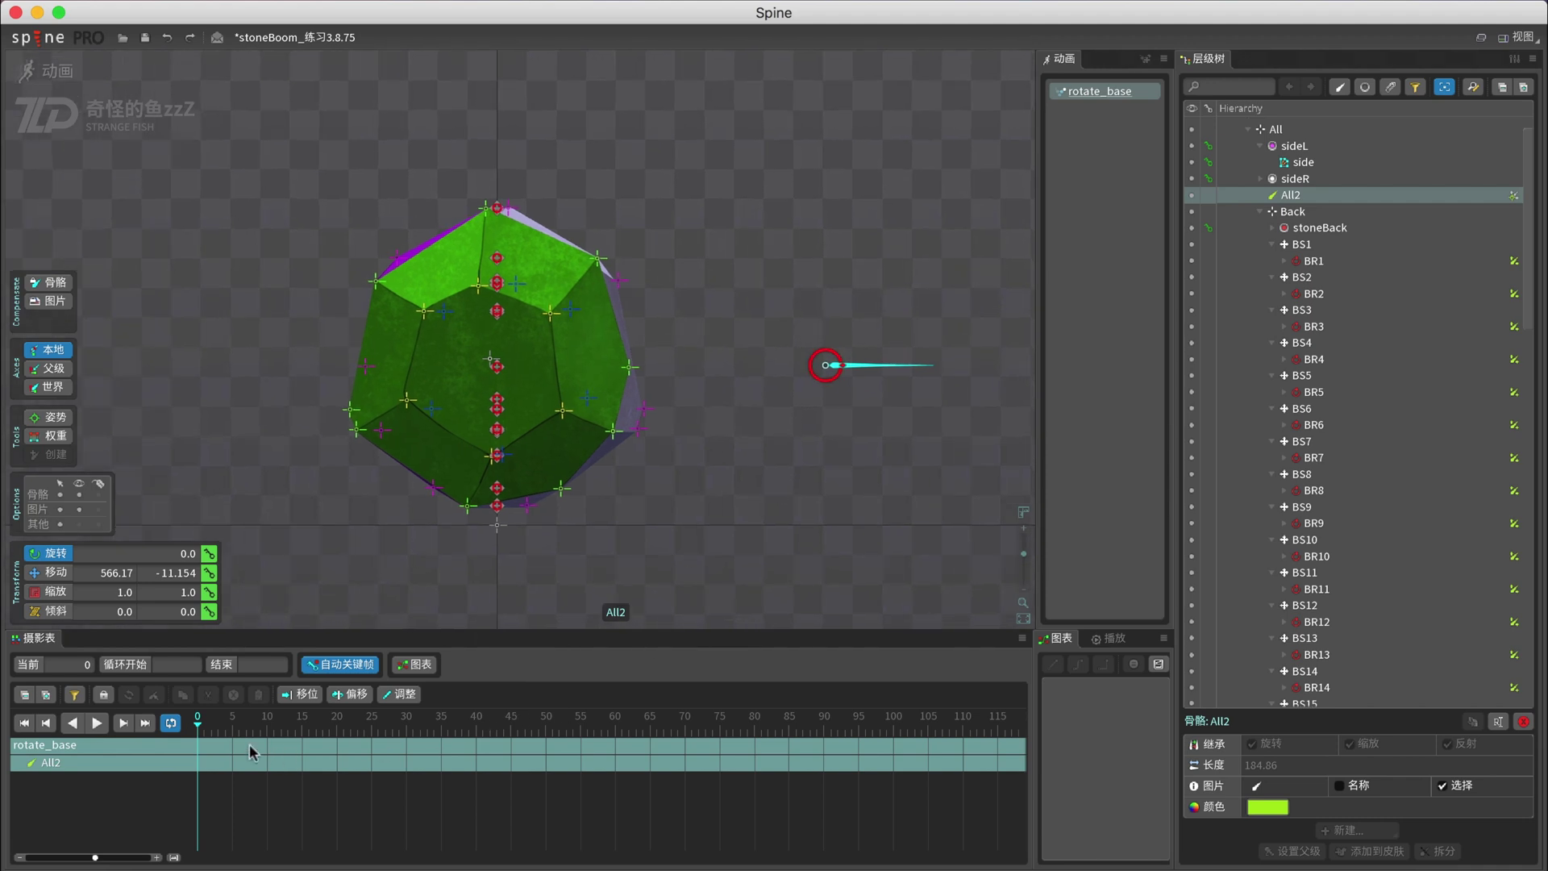
left_click(209, 554)
left_click_drag(231, 728, 268, 736)
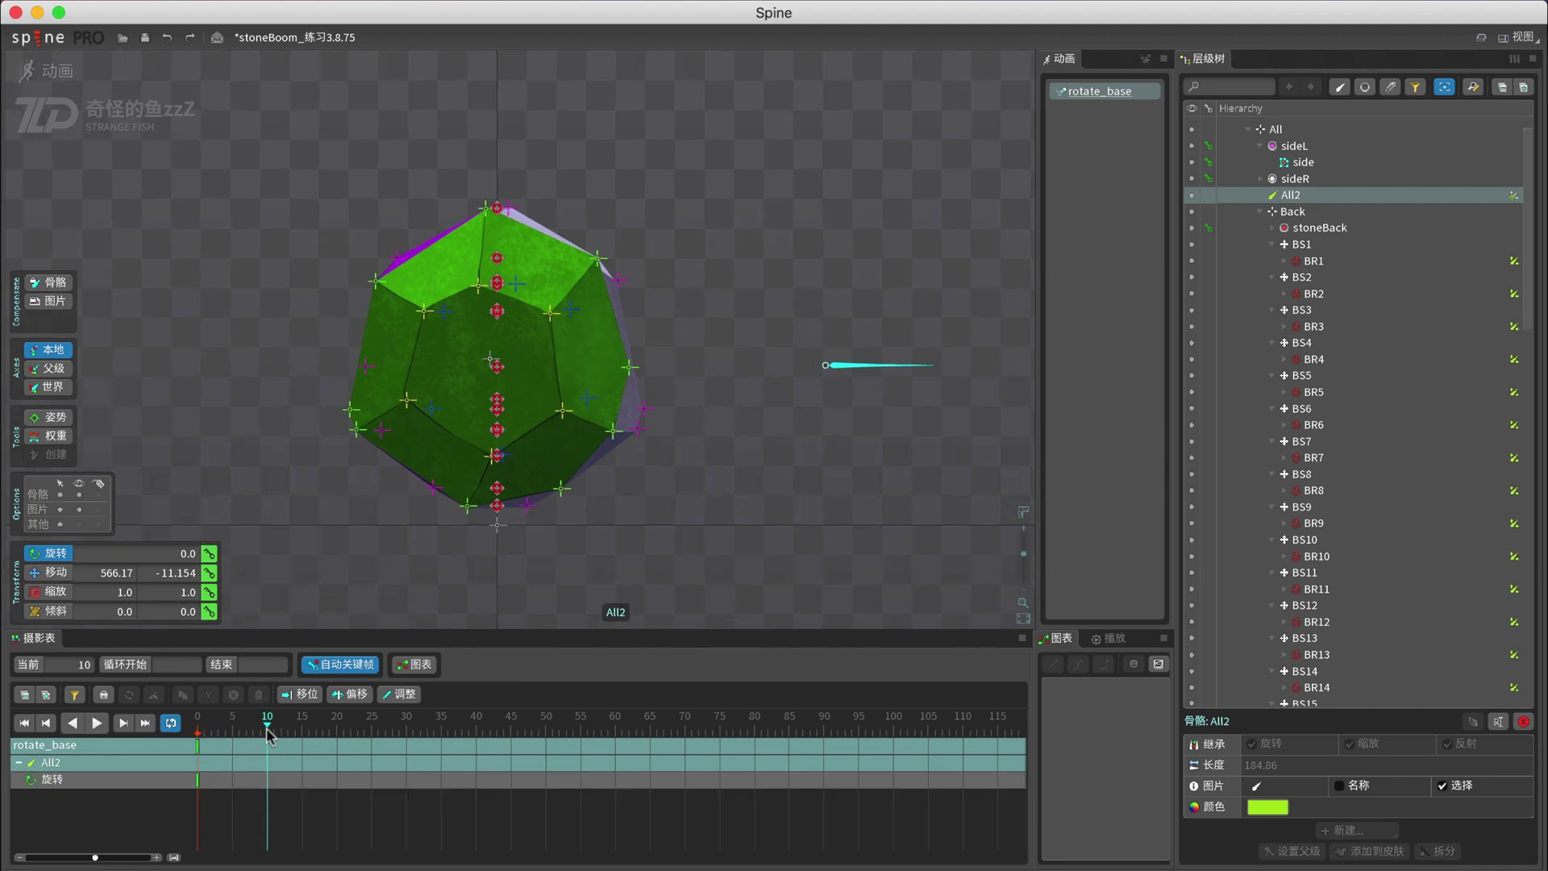
left_click(177, 553)
type("270")
key("Return")
- Key the All2 bone's rotation at 180 on frame 20, 90 on frame 30 and 0 on frame 40
left_click(338, 728)
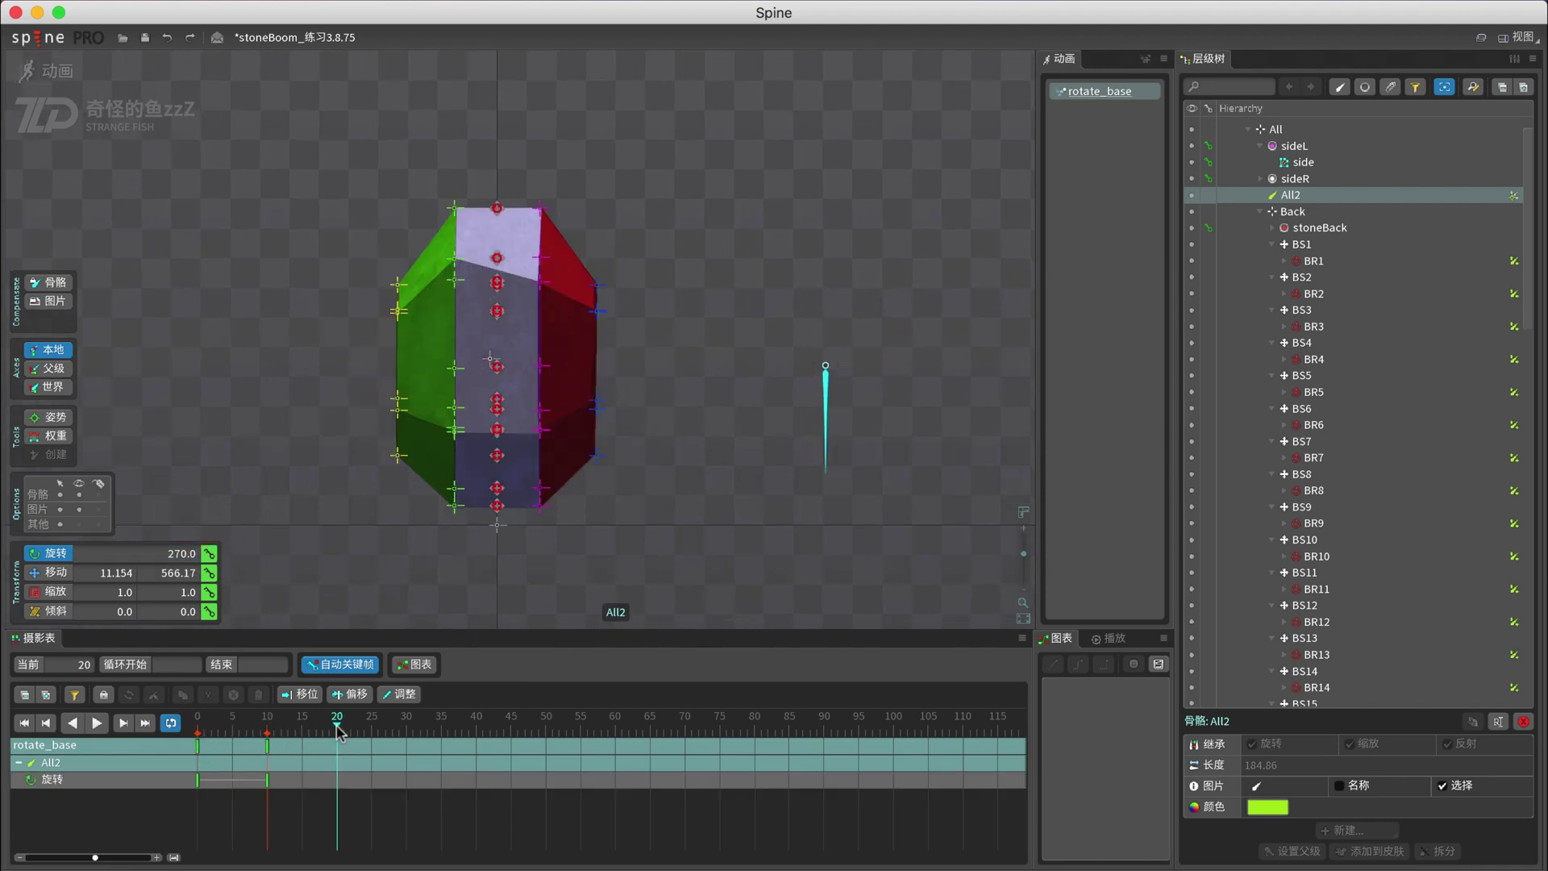
type("180")
key("Return")
left_click(209, 553)
left_click(407, 723)
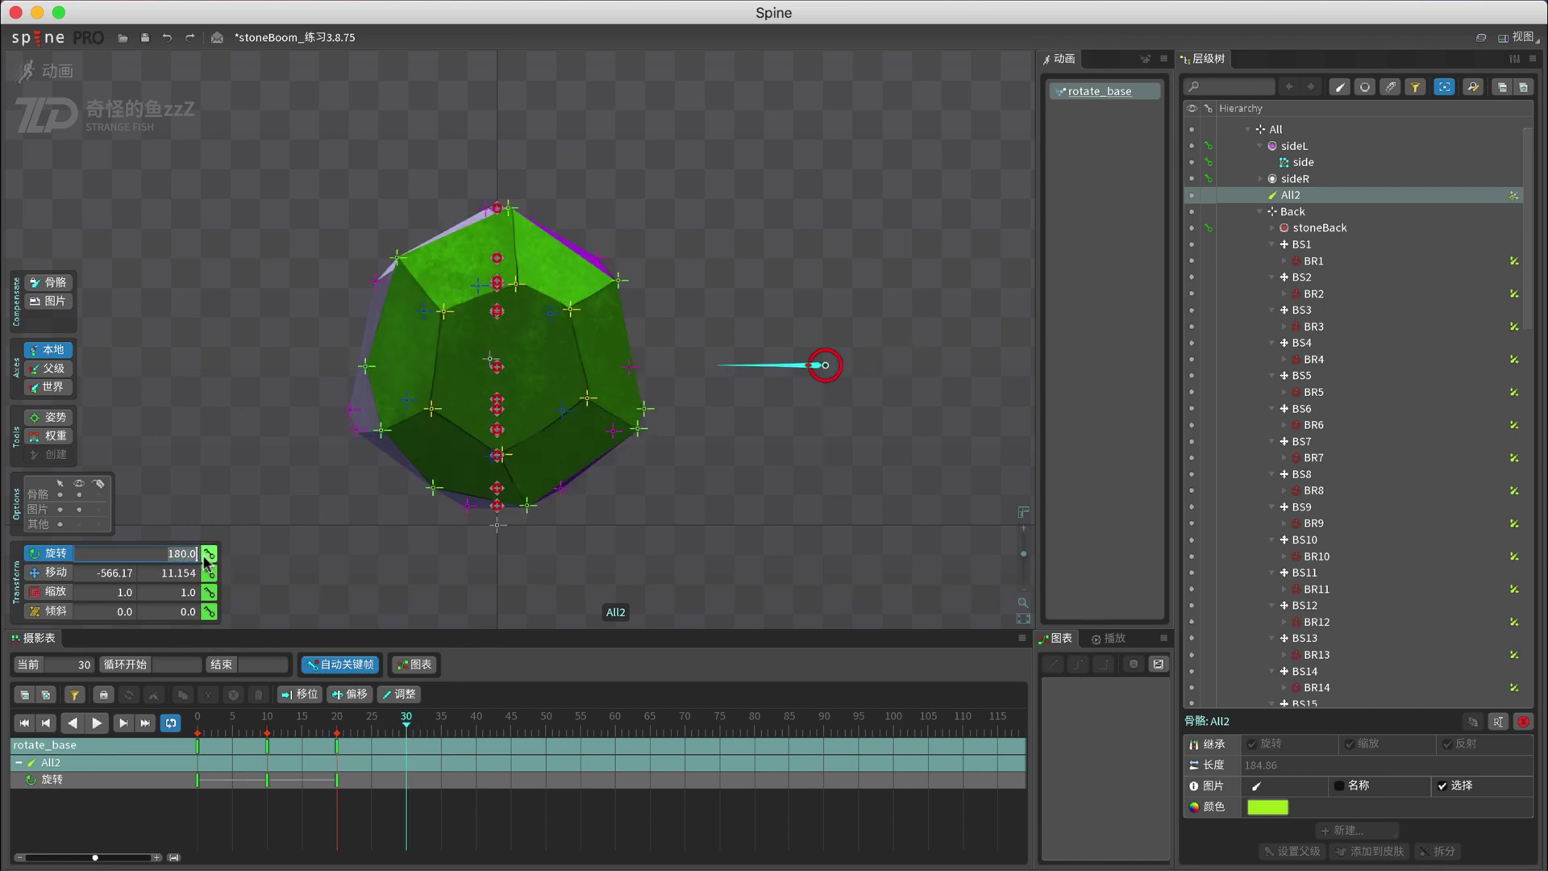
left_click(177, 553)
type("90")
key("Return")
left_click(477, 723)
type("0")
key("Return")
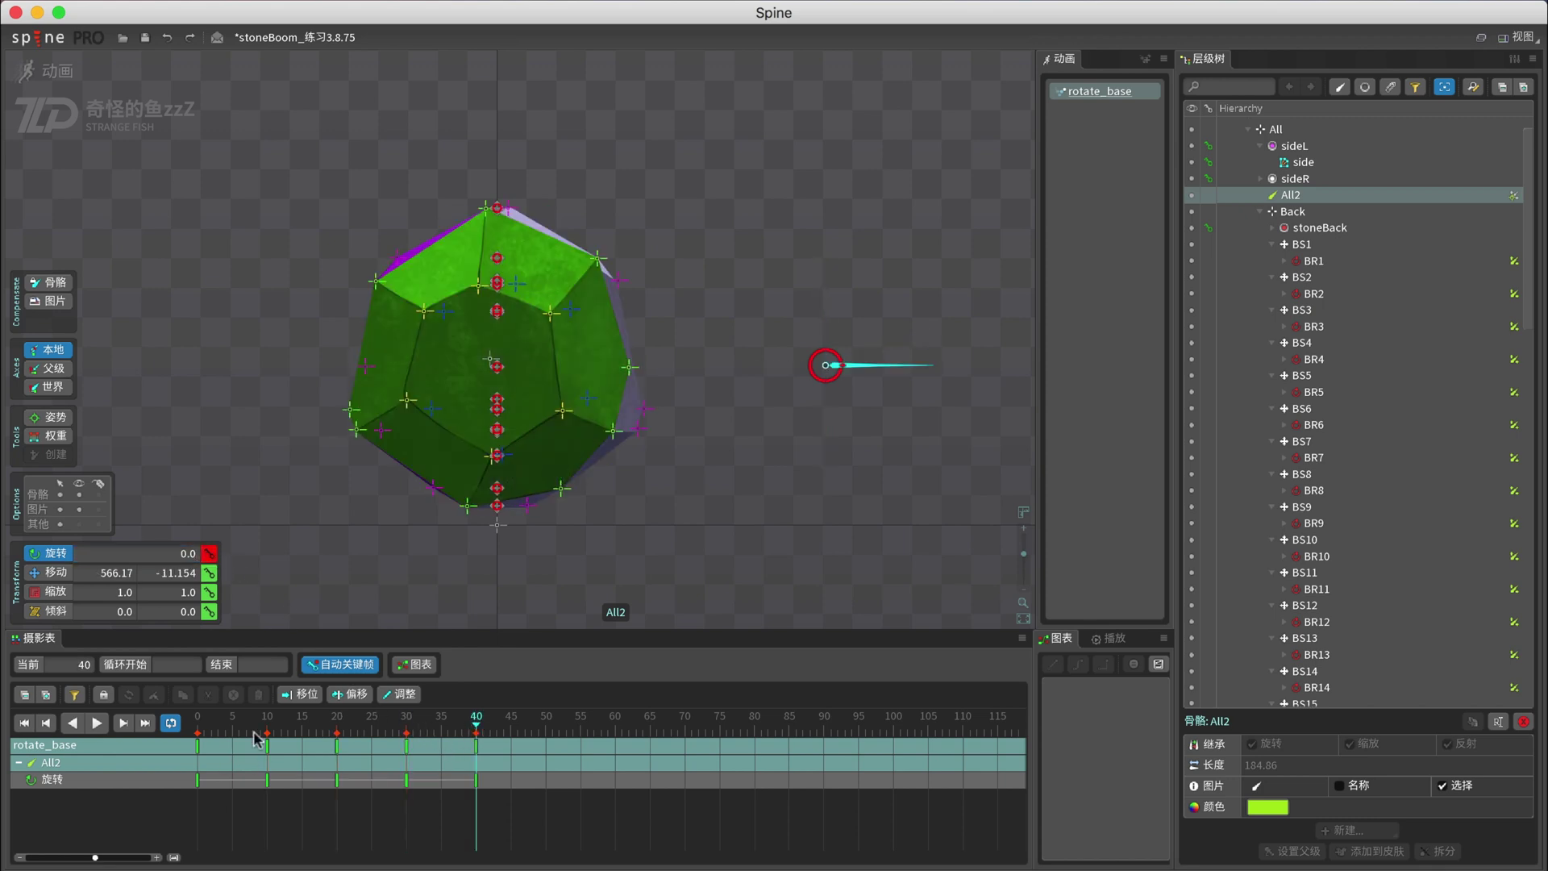
- Key the current draw order on frame 0 of rotate_base
left_click_drag(254, 730, 200, 723)
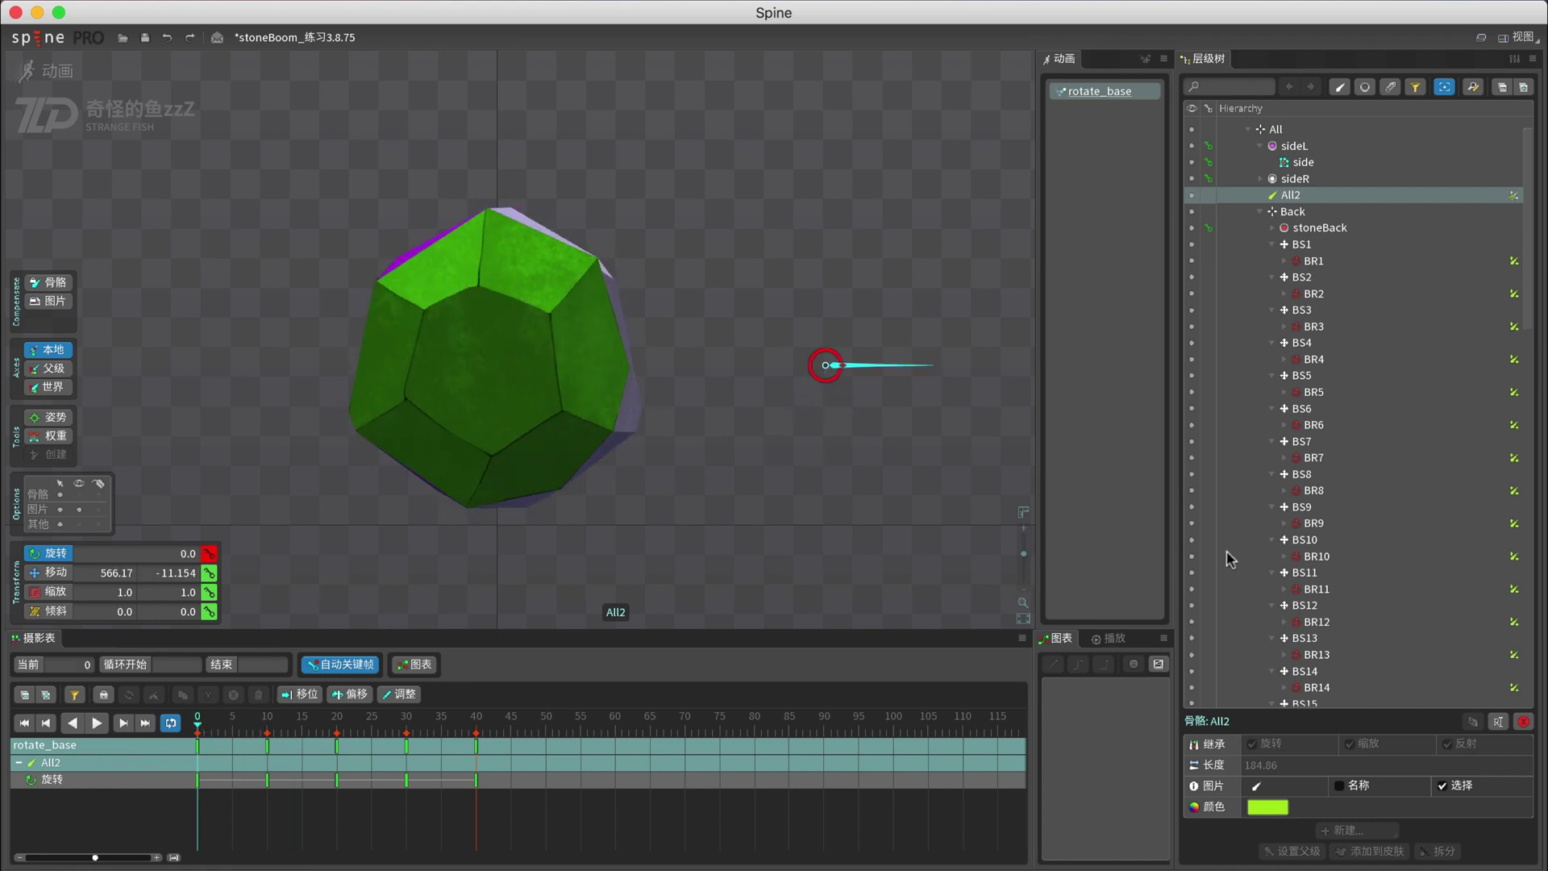
scroll(1229, 559, "down", 15)
left_click(1279, 322)
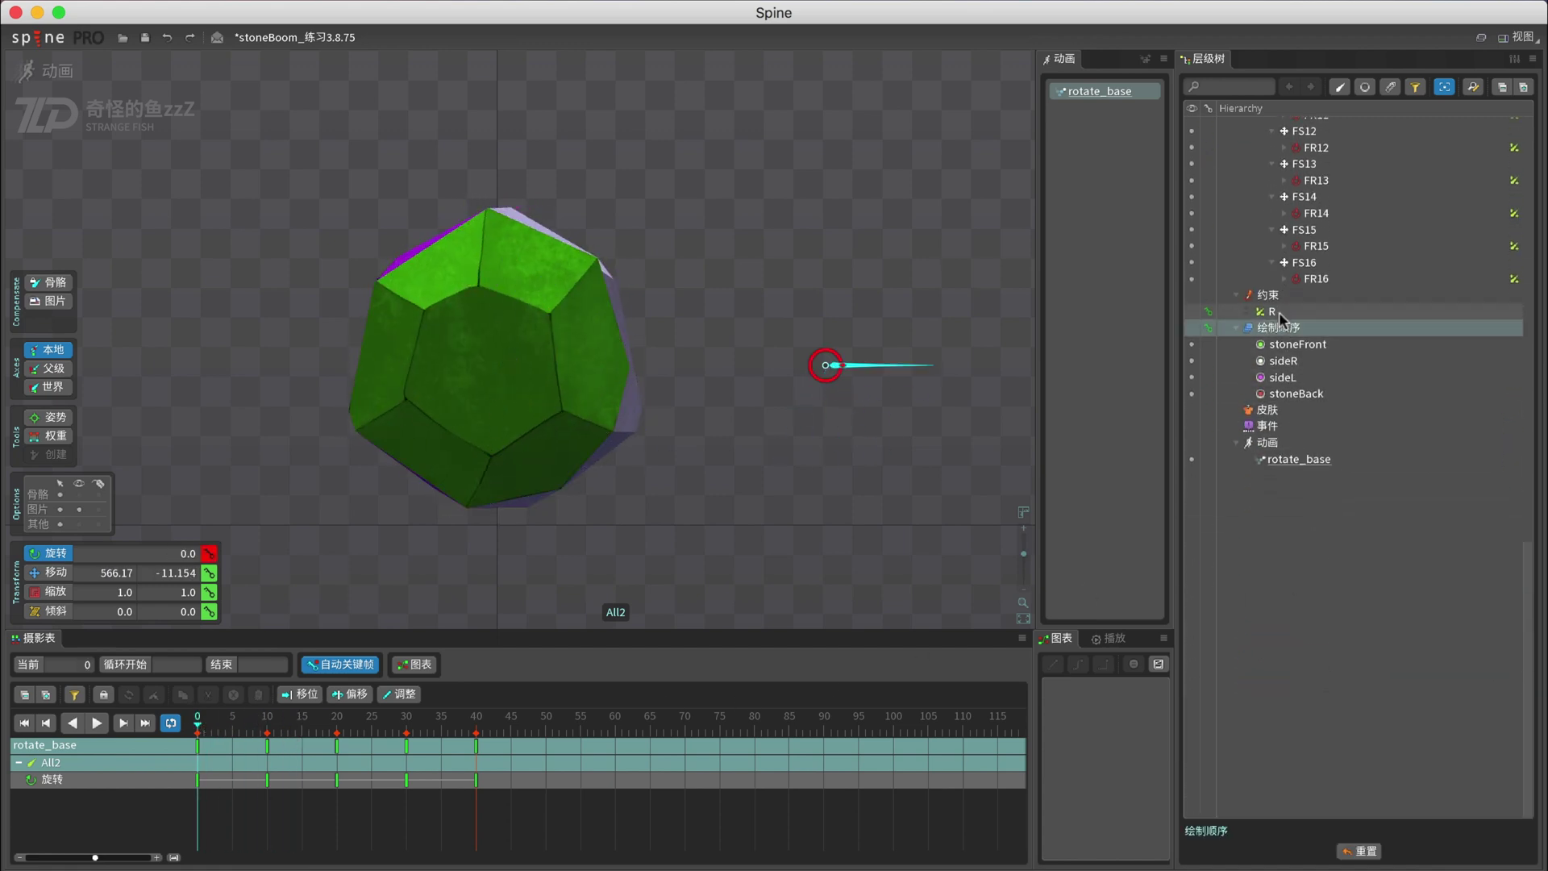
left_click(1207, 327)
- On frame 10, reorder the draw order to stoneBack, sideR, sideL, stoneFront
left_click_drag(208, 728, 268, 735)
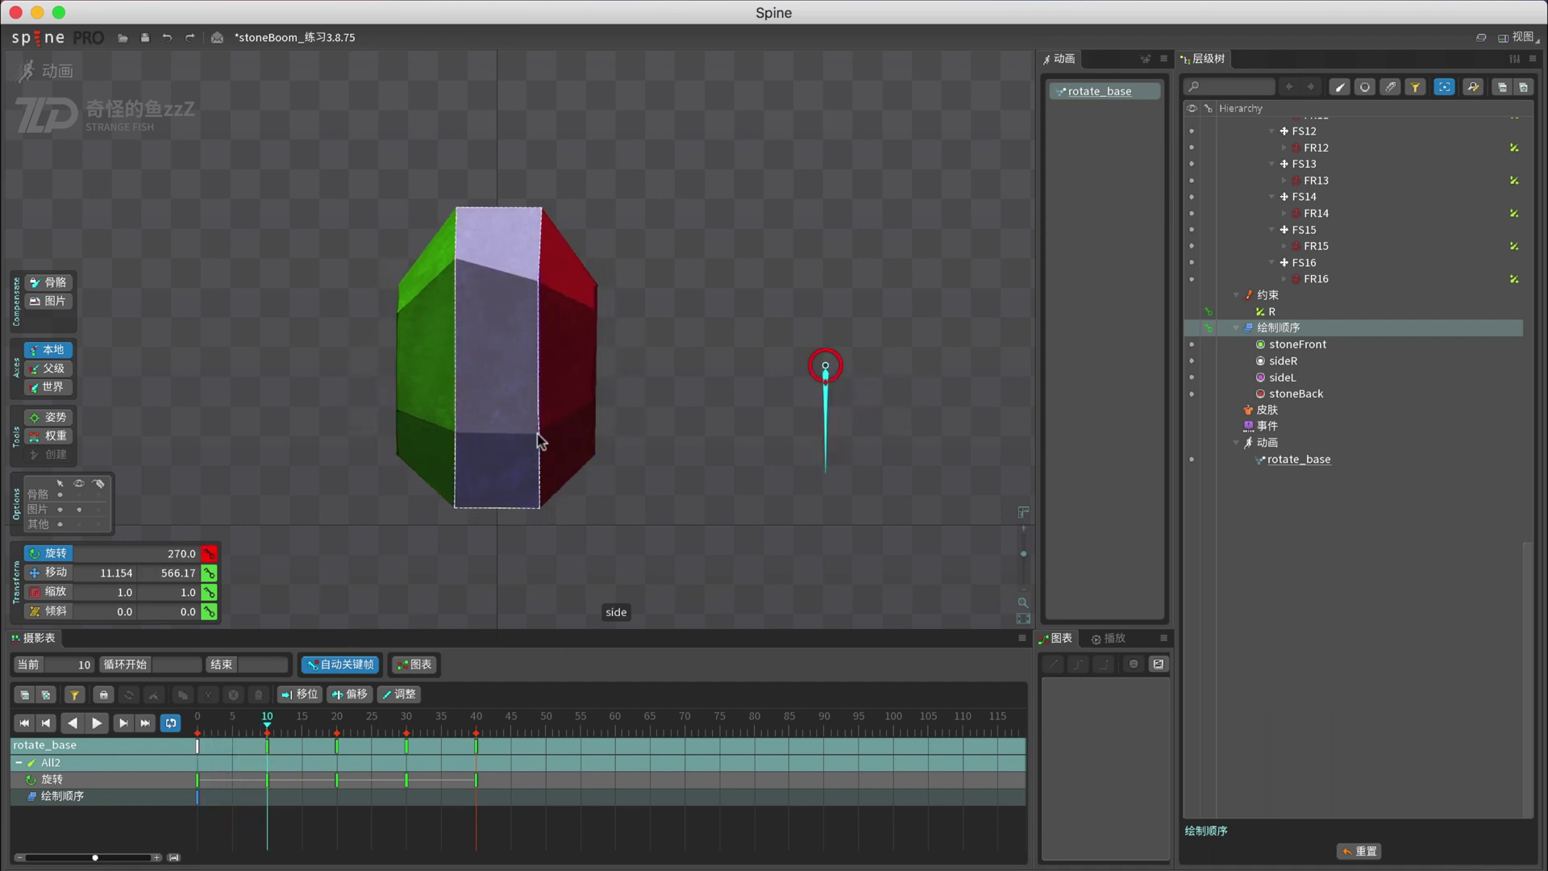
left_click(1310, 395)
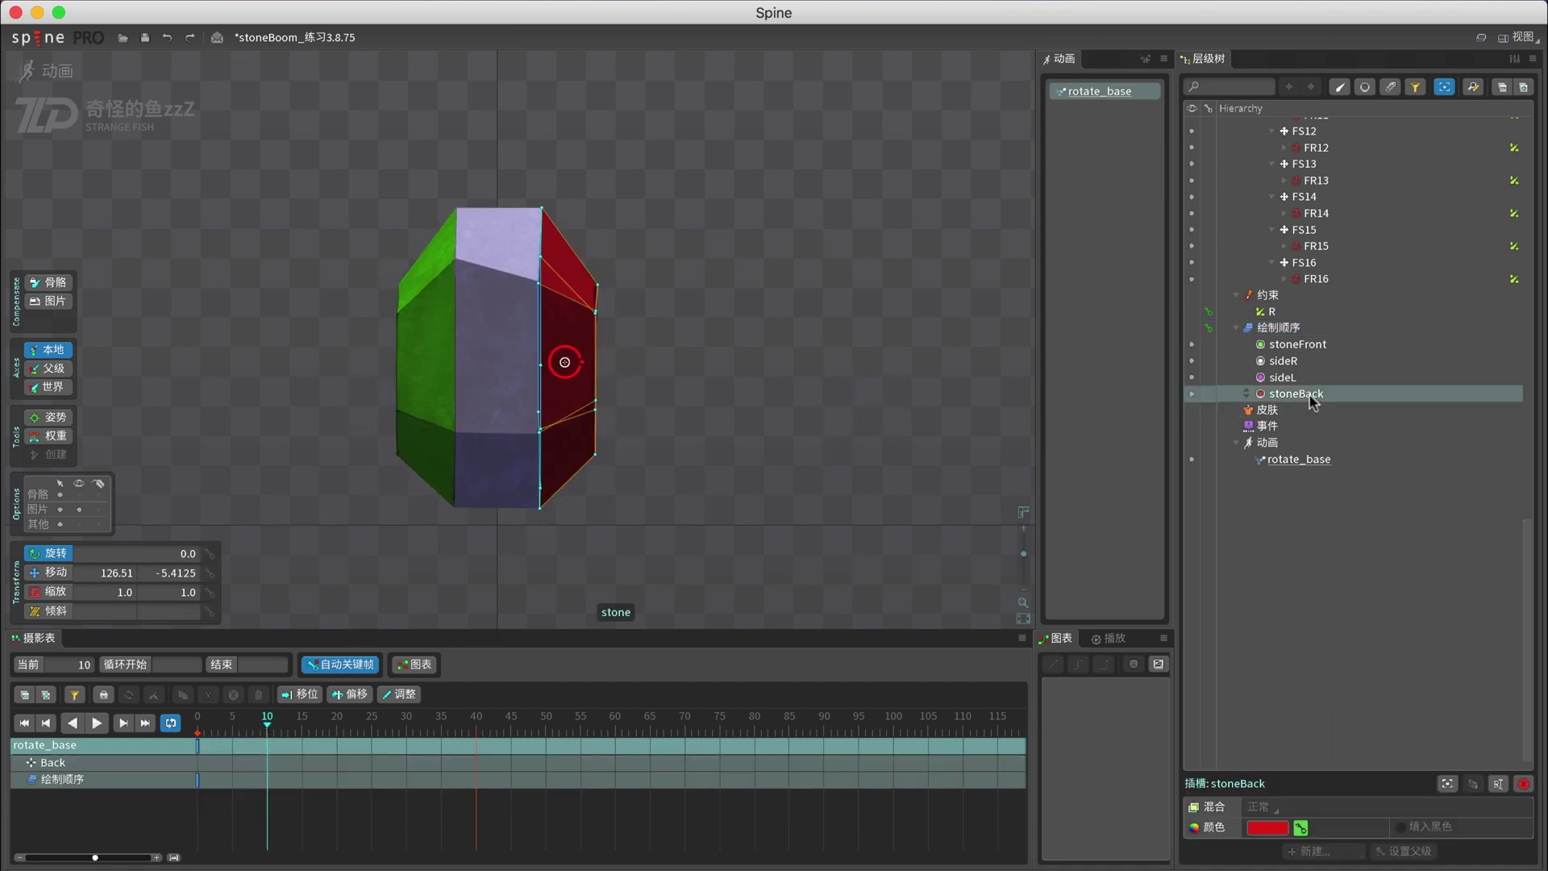
left_click_drag(1306, 396, 1291, 340)
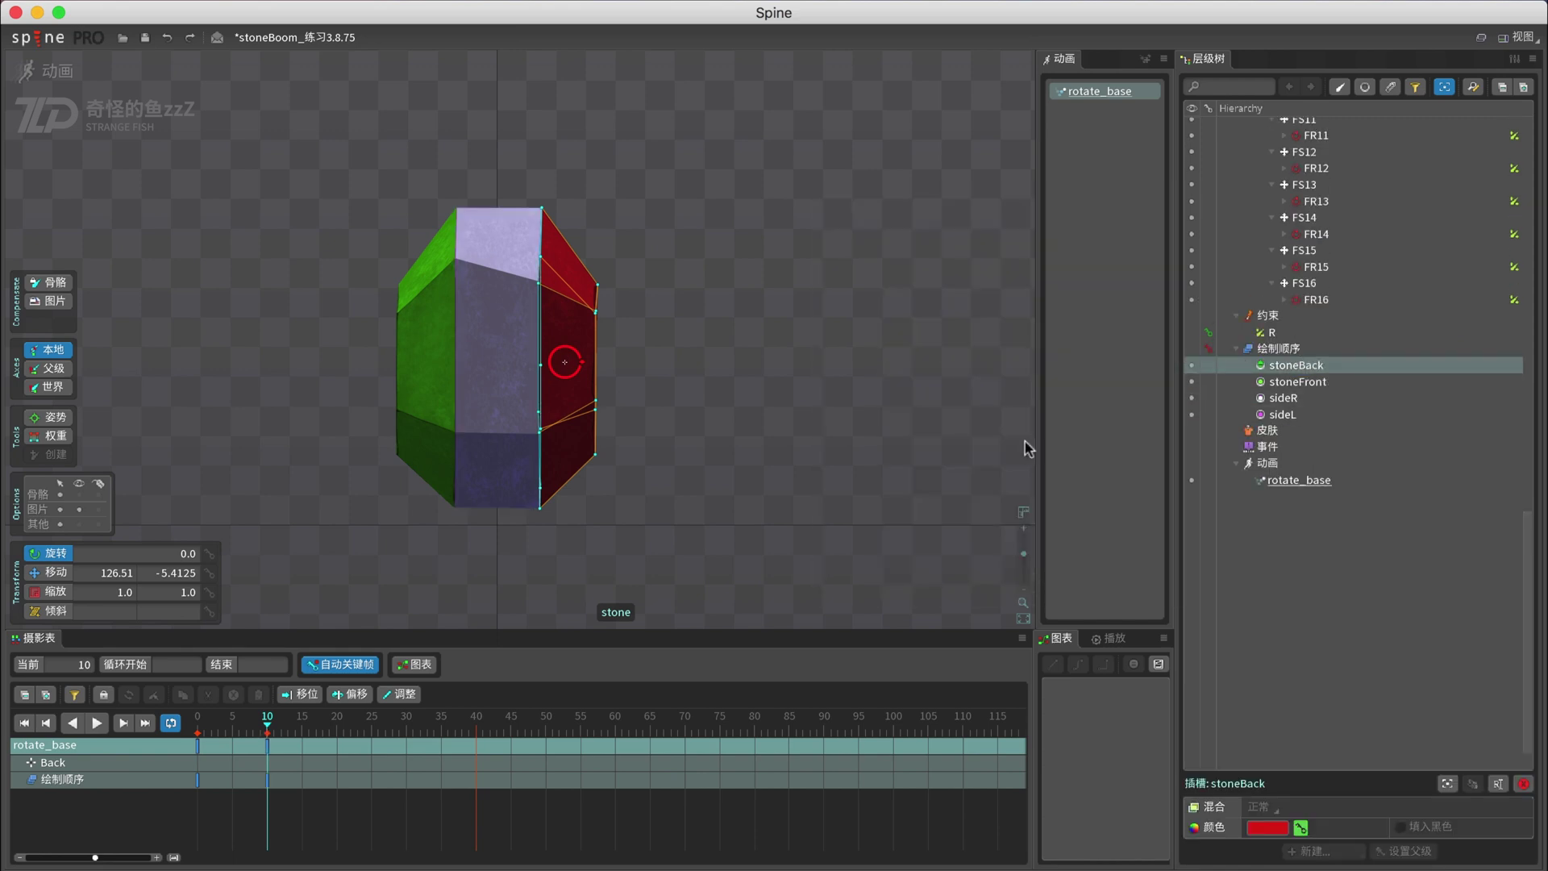
left_click(1289, 399)
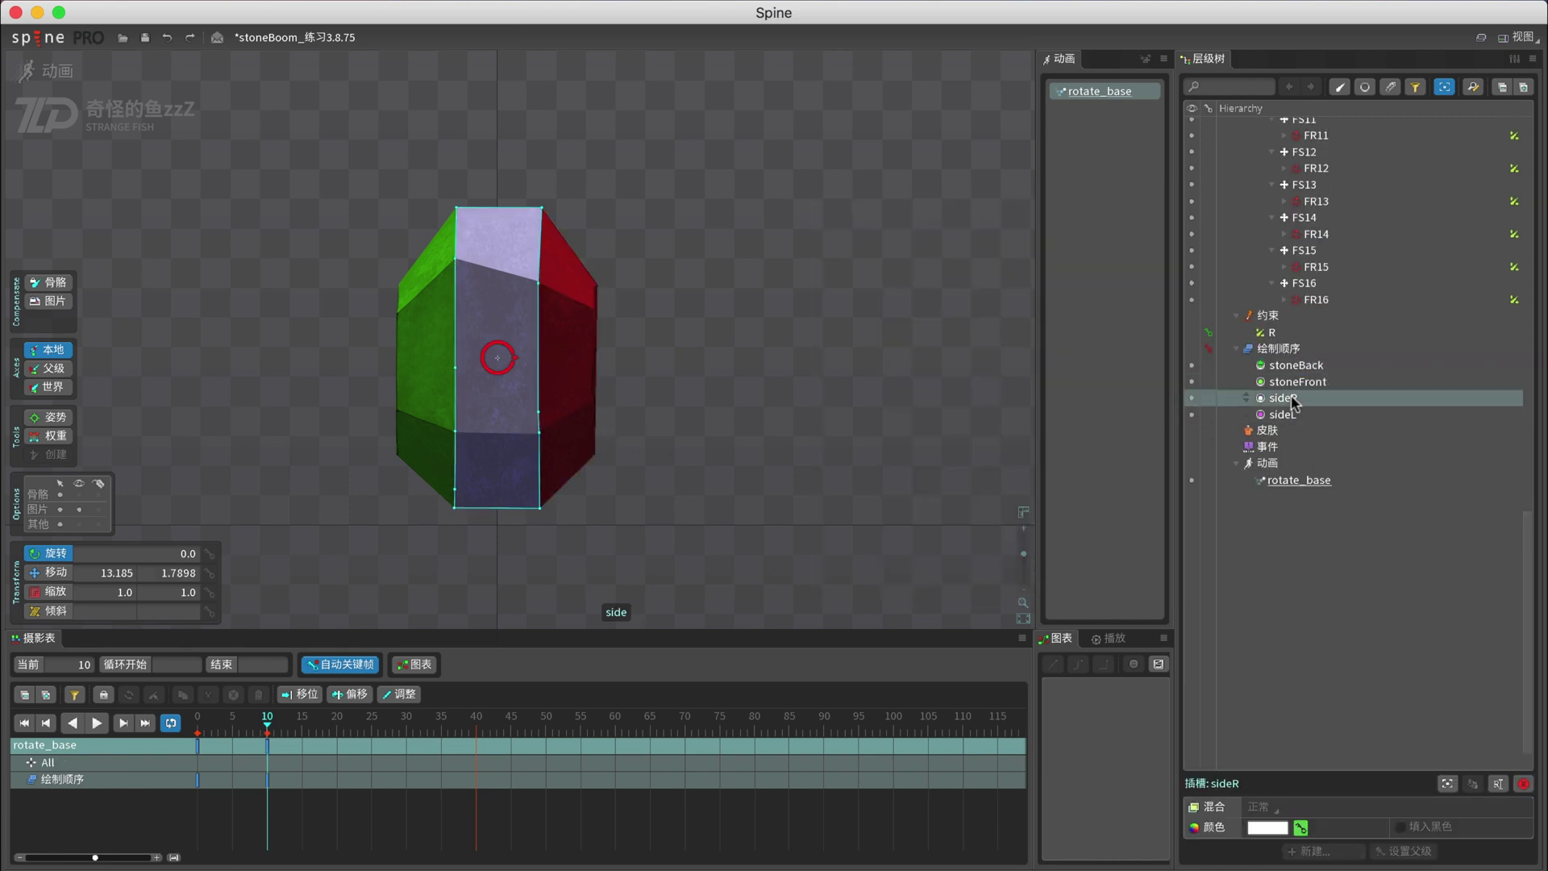
mouse_move(1284, 401)
left_mouse_down()
mouse_move(1294, 375)
mouse_move(1290, 391)
left_mouse_up()
left_click(1303, 368)
left_click(1294, 384)
left_click(1298, 400)
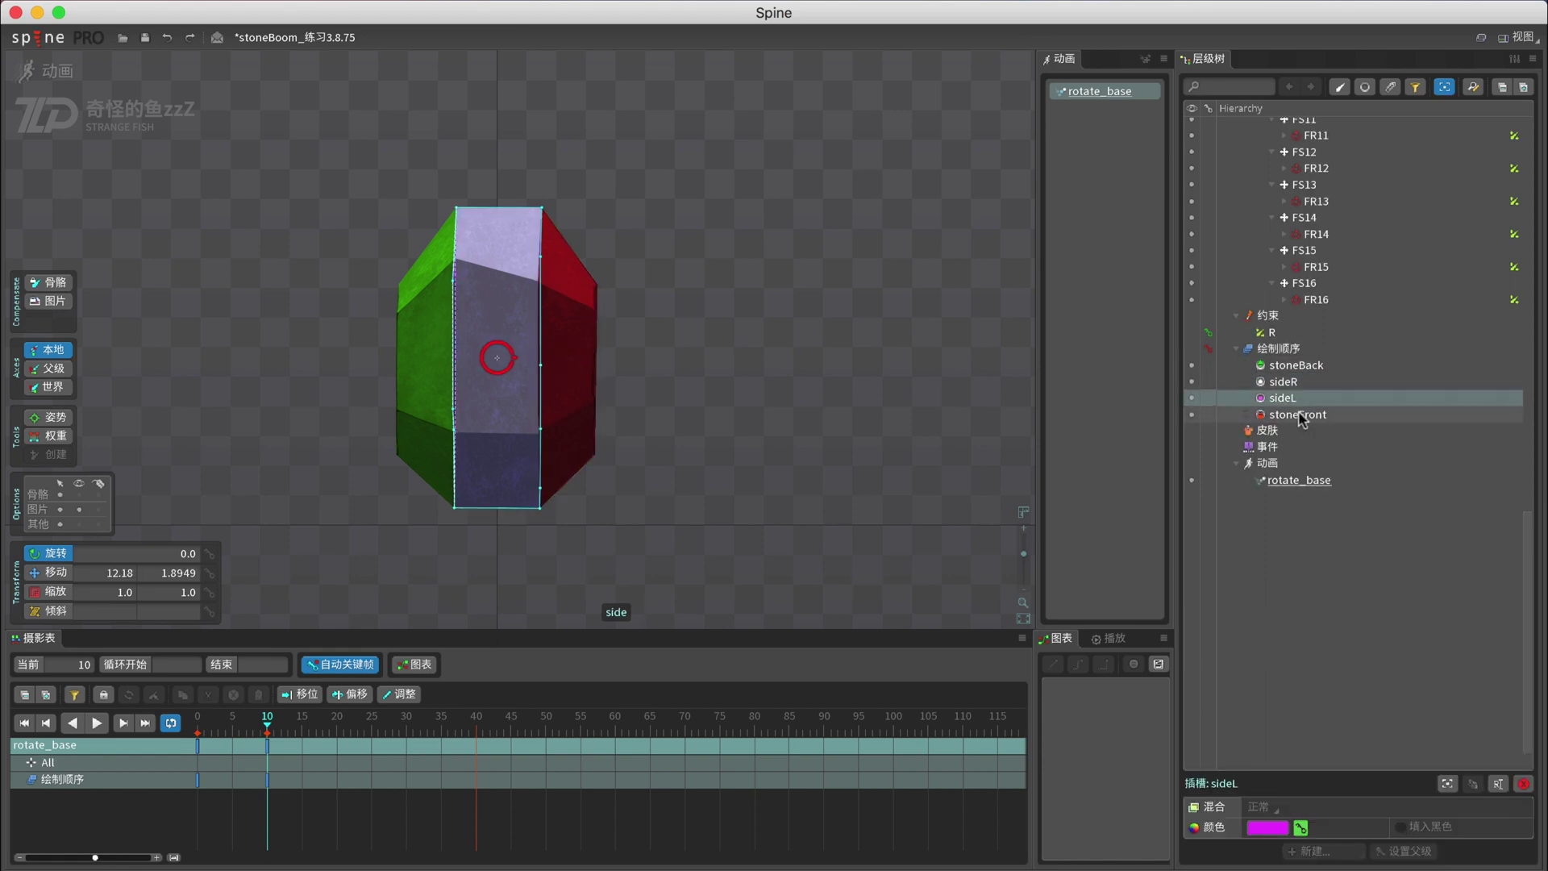
left_click(1301, 416)
- Preview the rotation from frame 10 to frame 20 to check the new draw order
left_click_drag(234, 718, 282, 731)
key("space")
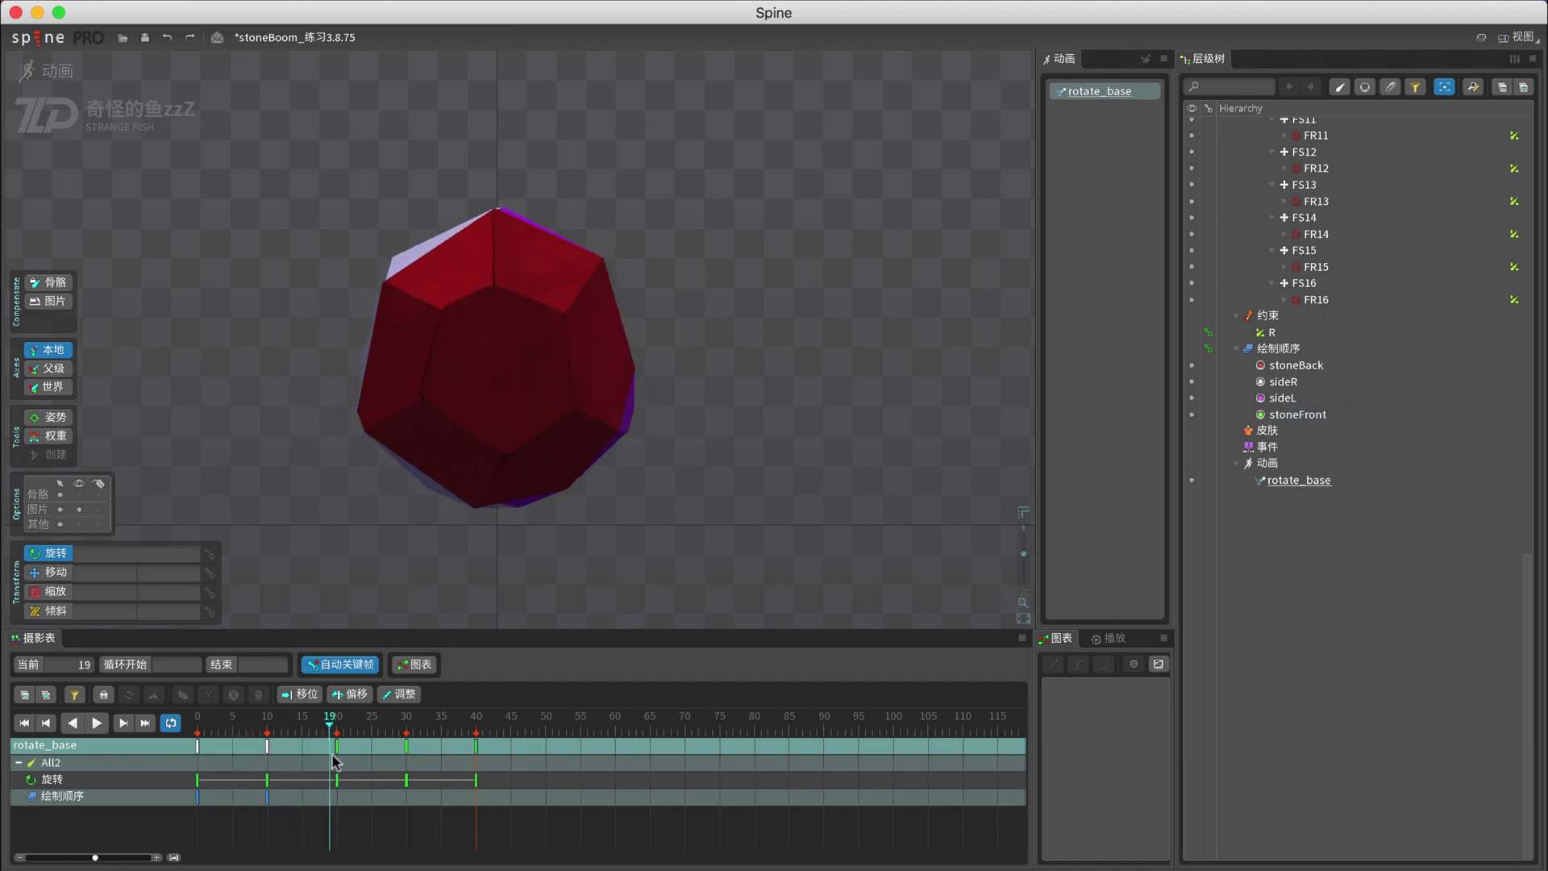
mouse_move(335, 762)
left_mouse_down()
mouse_move(400, 761)
mouse_move(335, 773)
left_mouse_up()
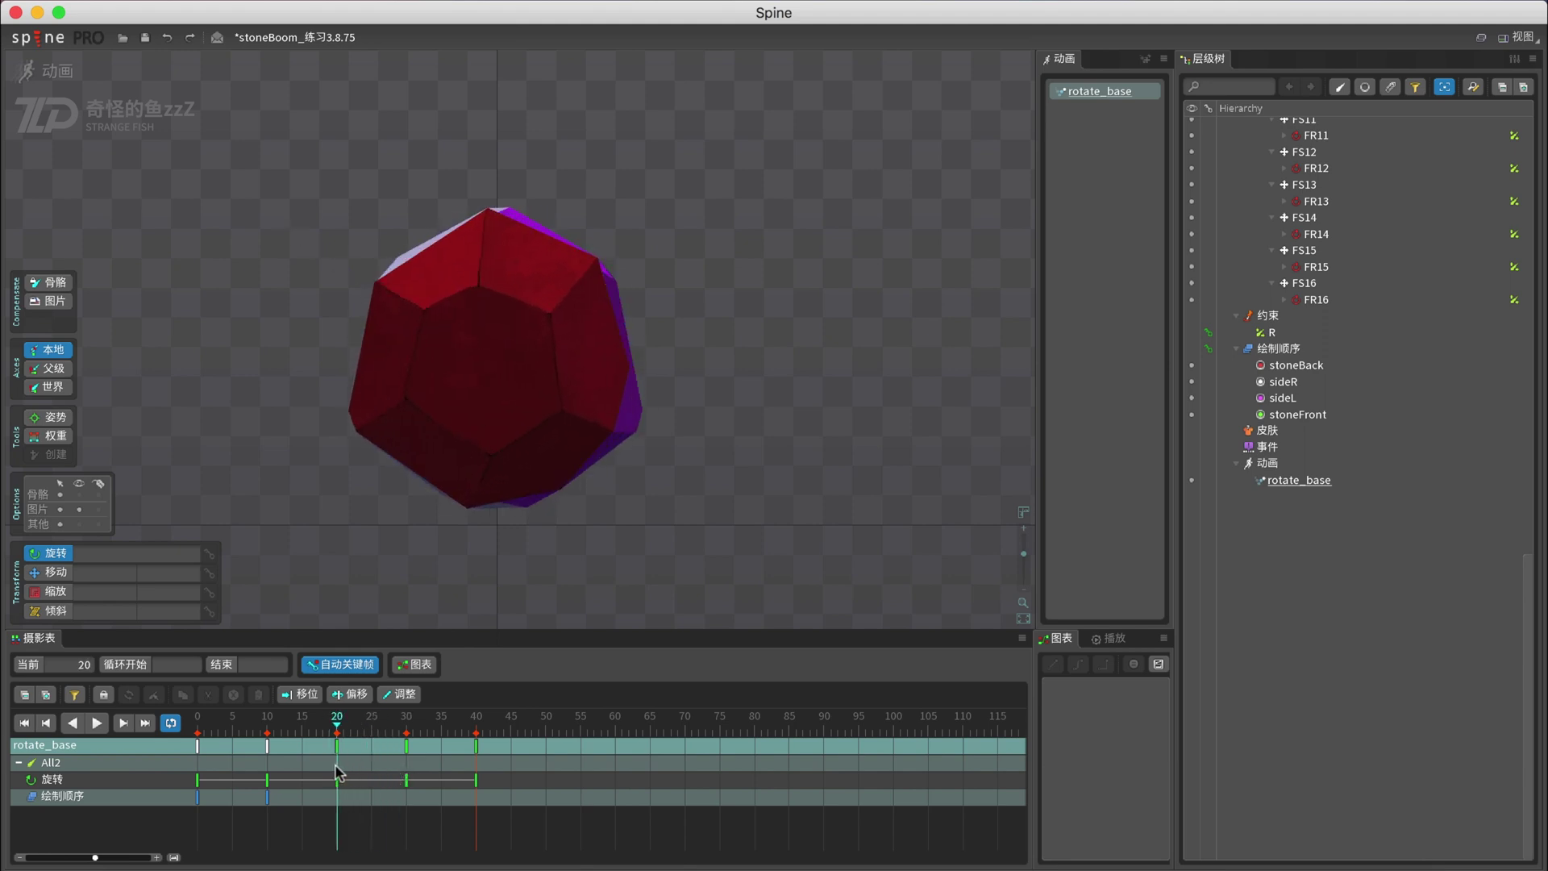
- Inspect the stoneBack mesh's vertex weights between frames 20 and 24, including the vertex bound to B9
left_click(453, 484)
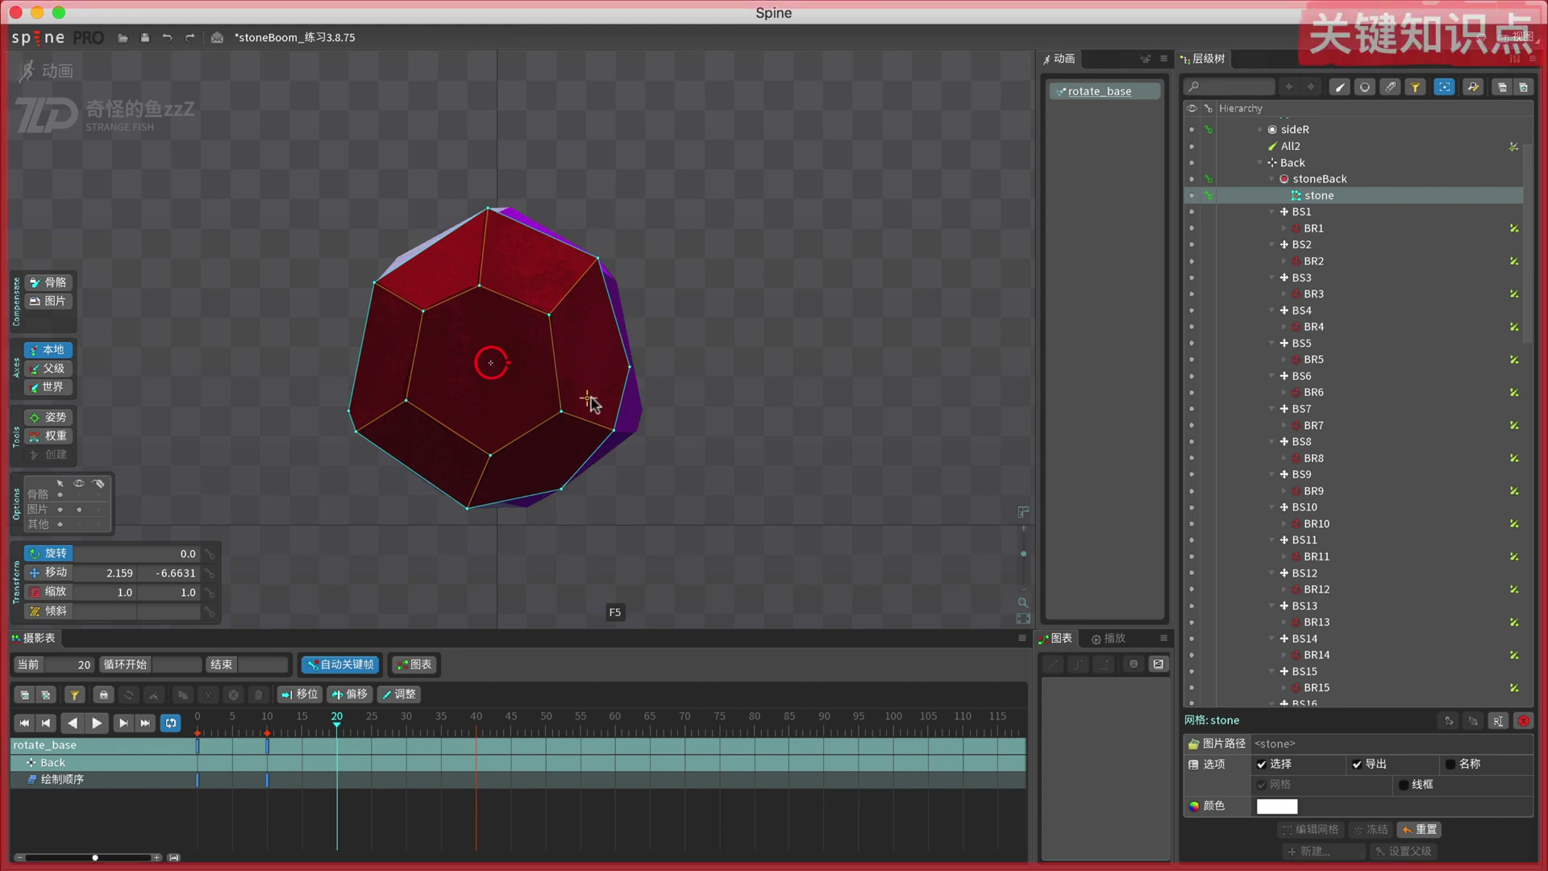
key("w")
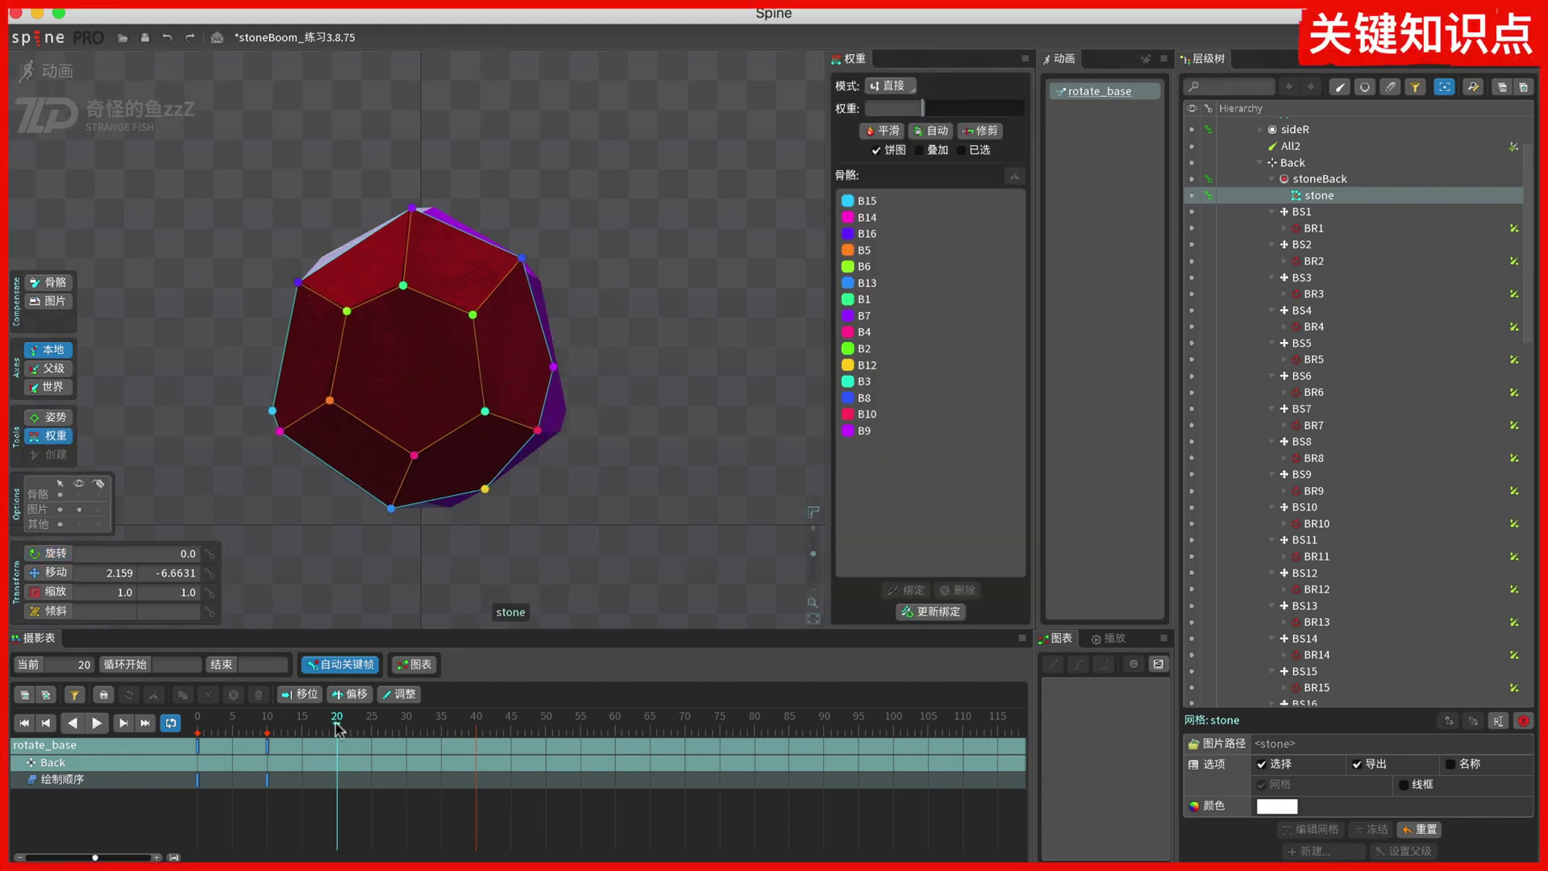
left_click_drag(337, 728, 367, 726)
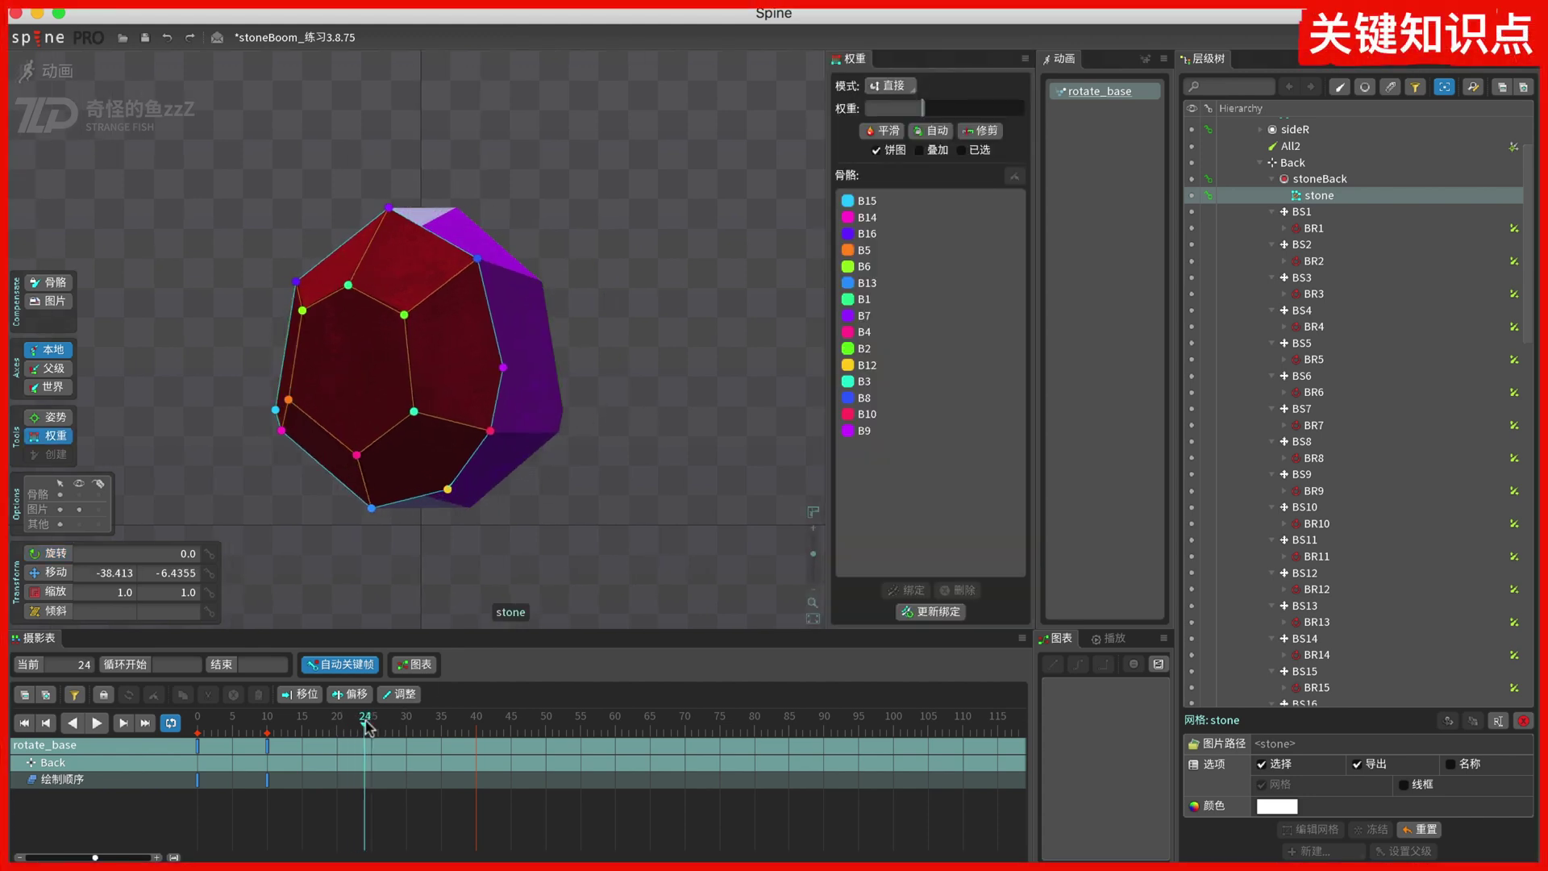
left_click(504, 368)
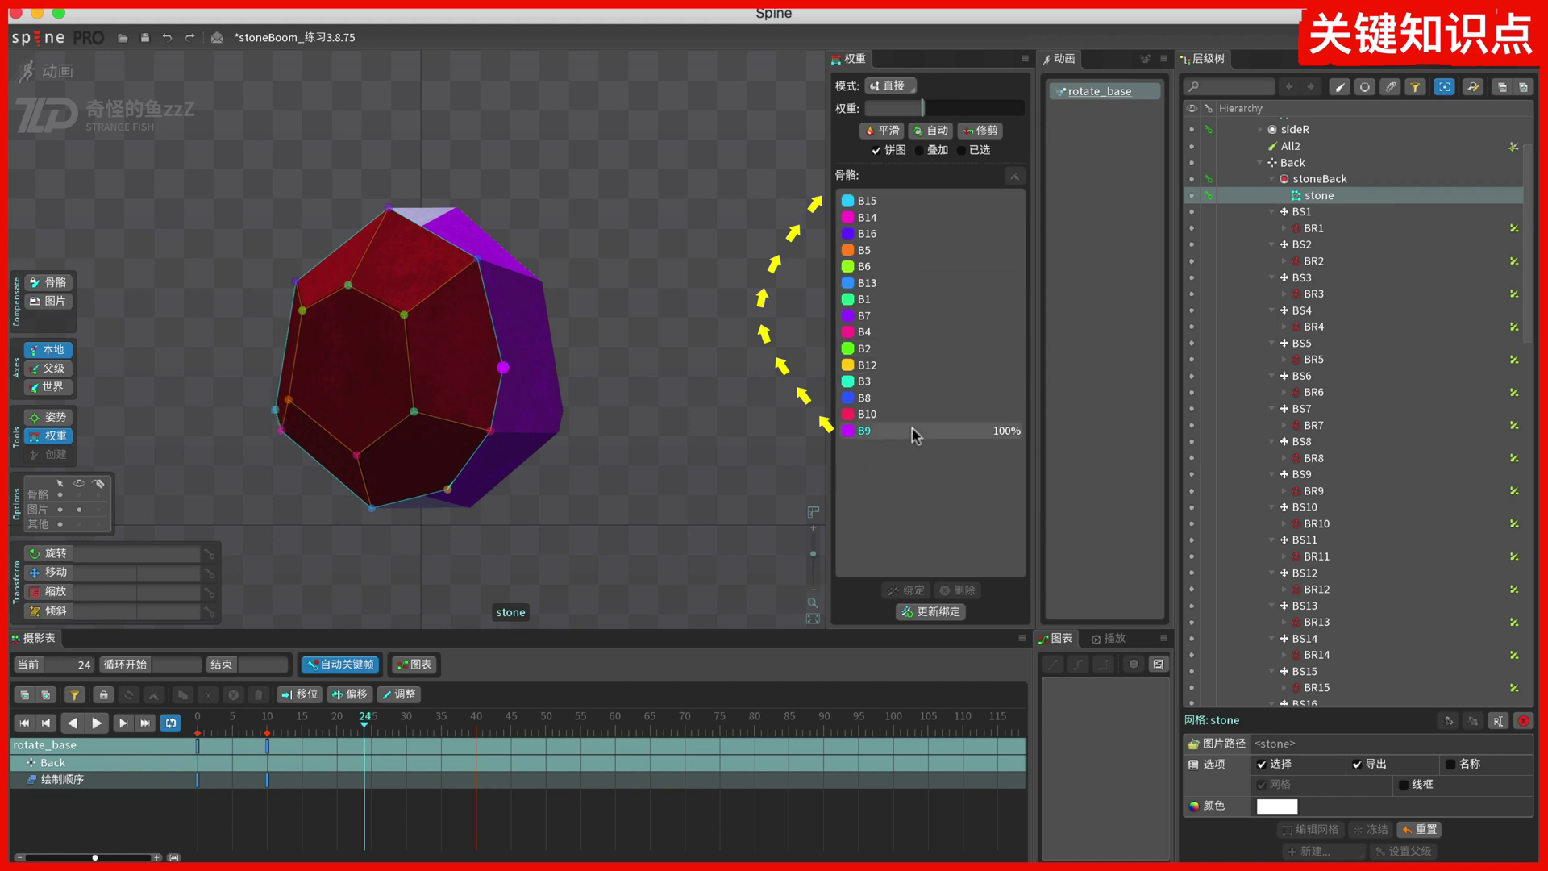
- In setup mode, duplicate the stone mesh in the stoneBack slot, make the original the active attachment and return to animate mode
left_click(56, 74)
key("super+d")
mouse_move(1315, 213)
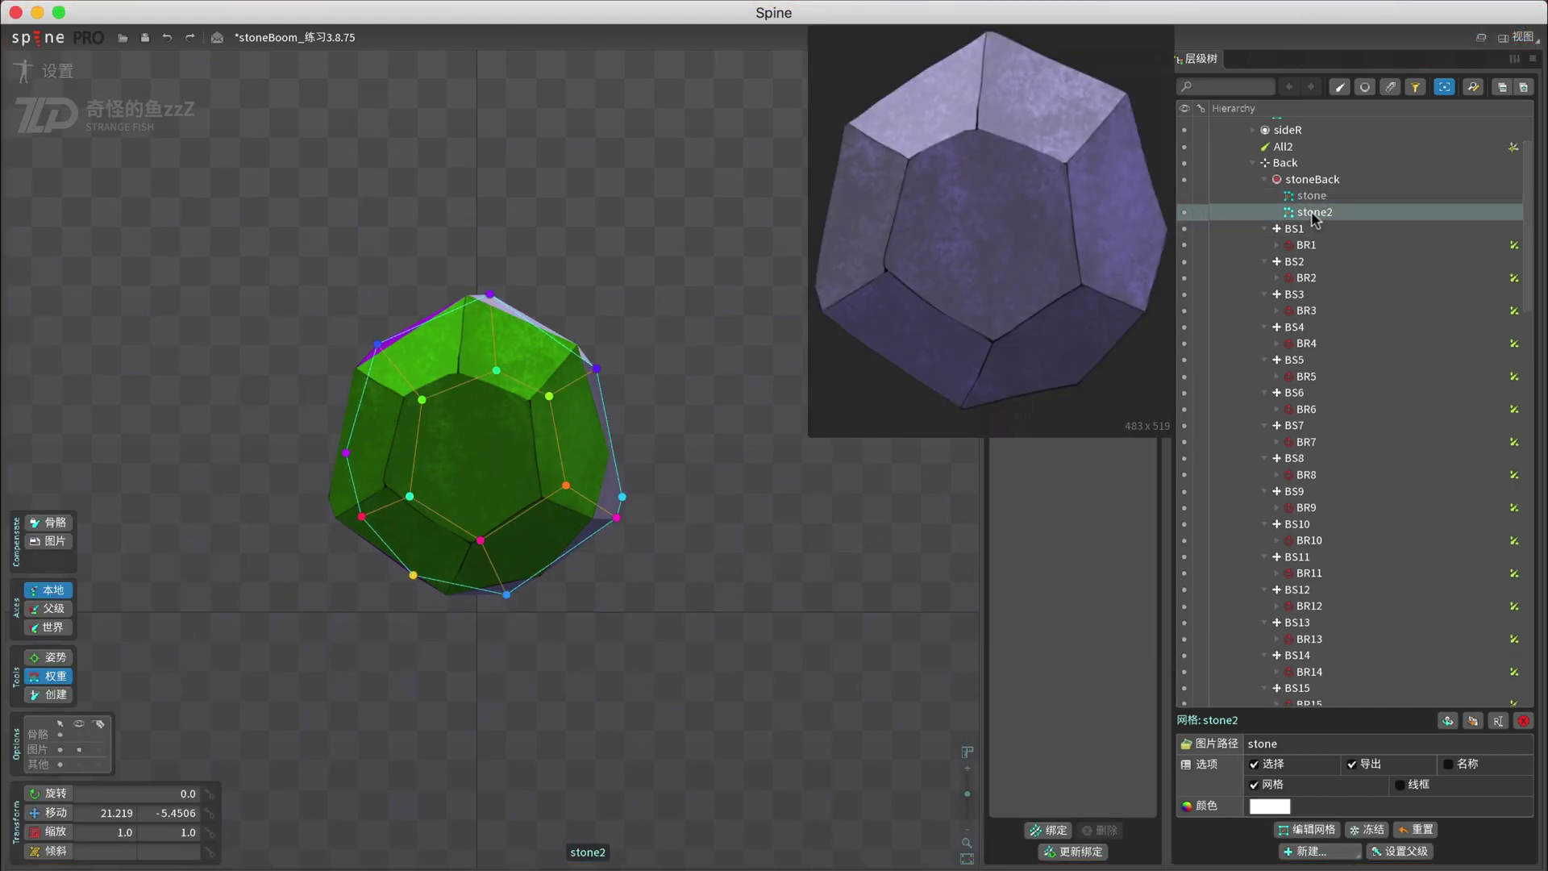
left_click(1235, 198)
left_click(56, 72)
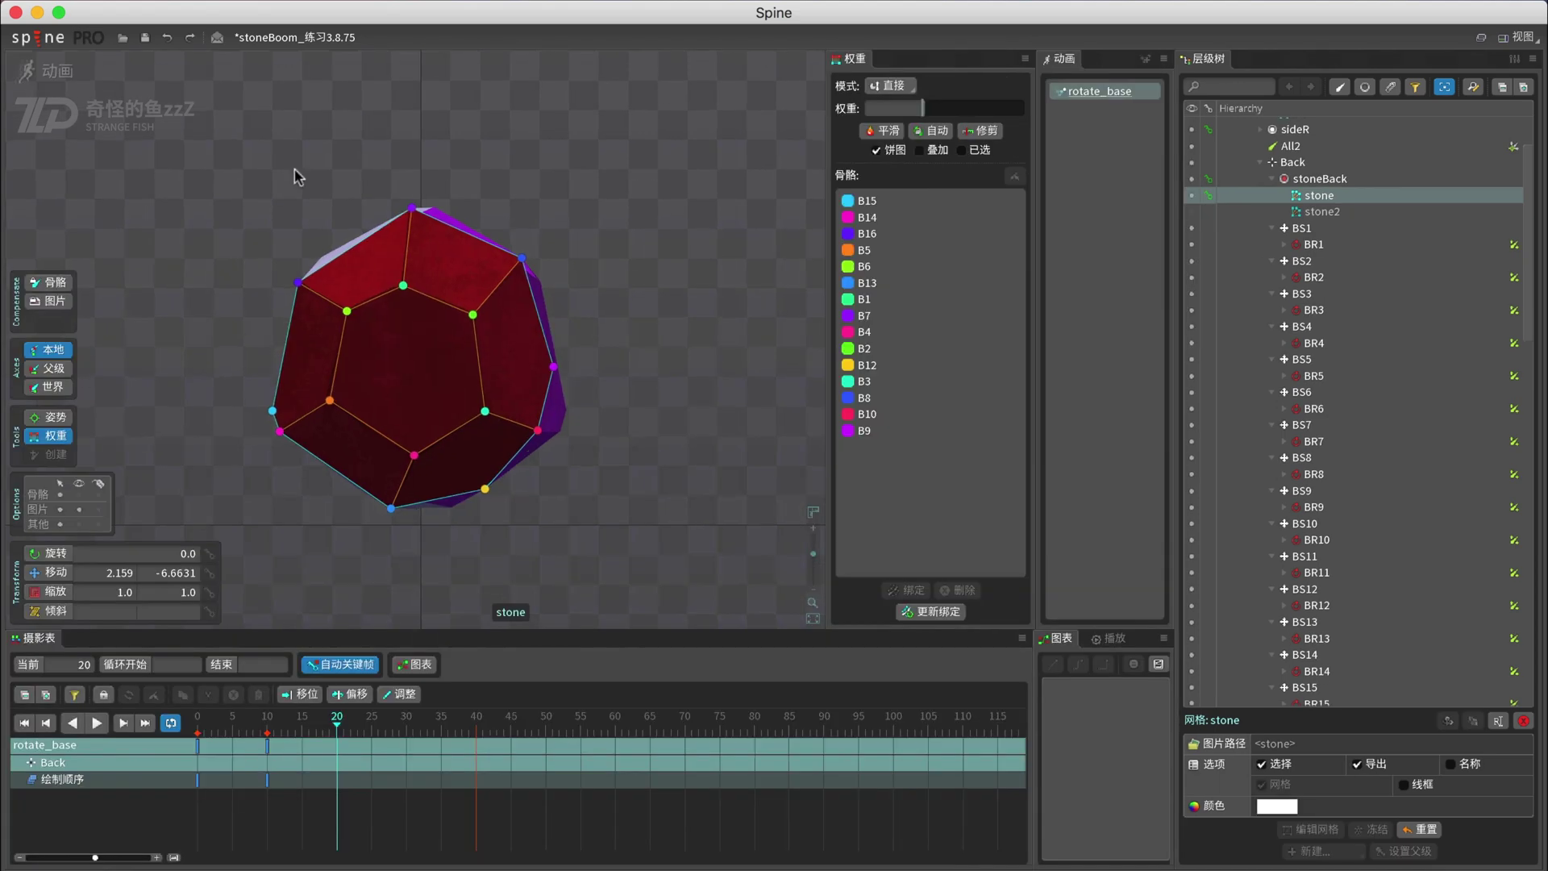
- Key the stoneBack slot's attachment as stone on frame 0 and as stone2 on frame 20
left_click(219, 724)
key("space")
left_click(196, 725)
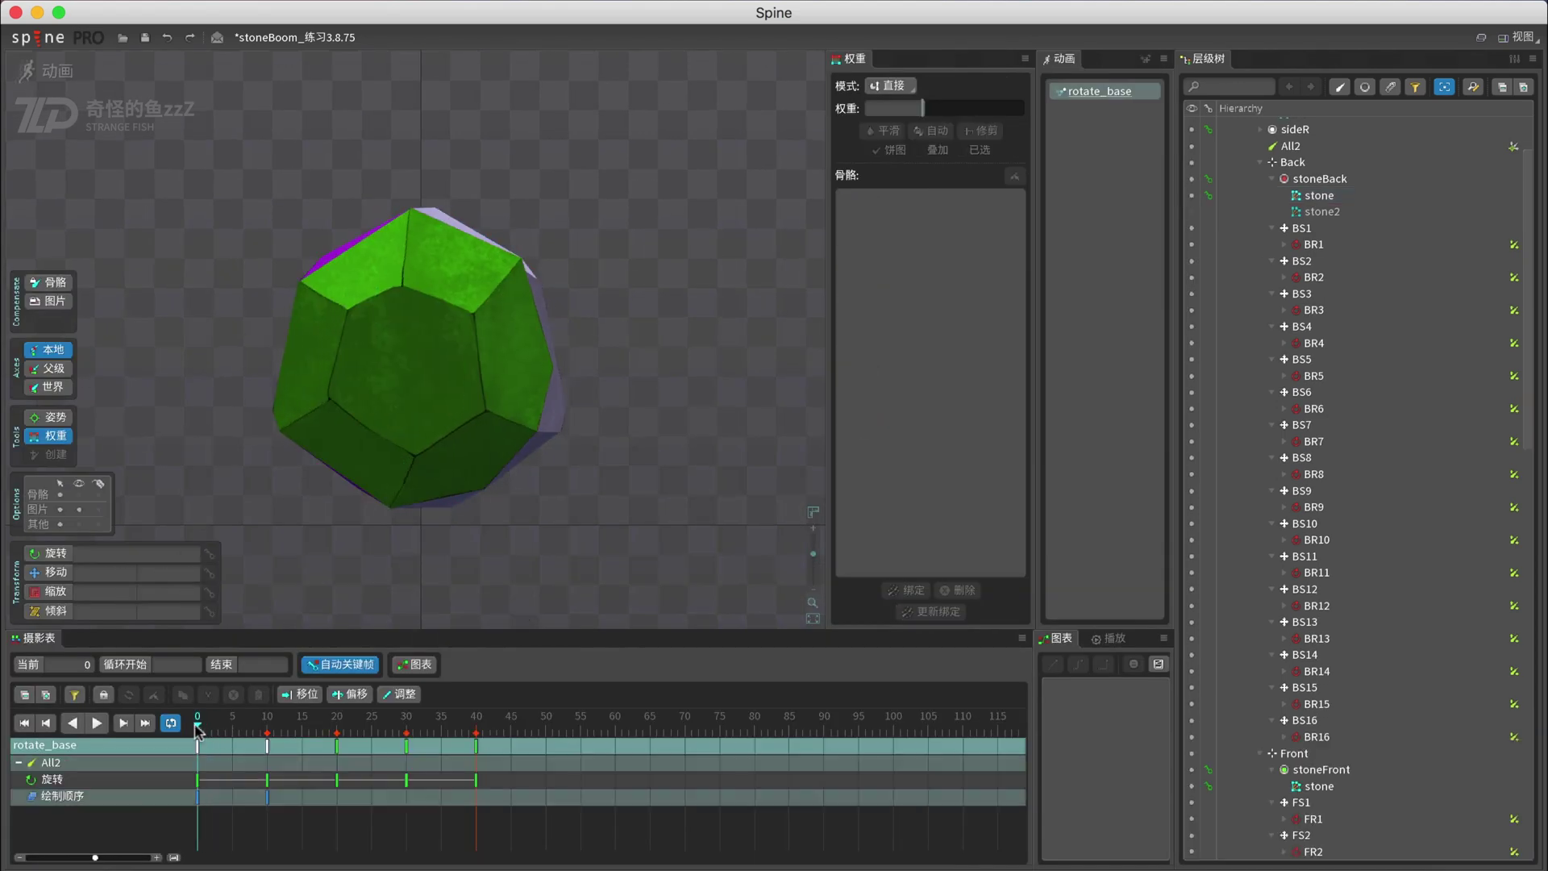
left_click(1196, 198)
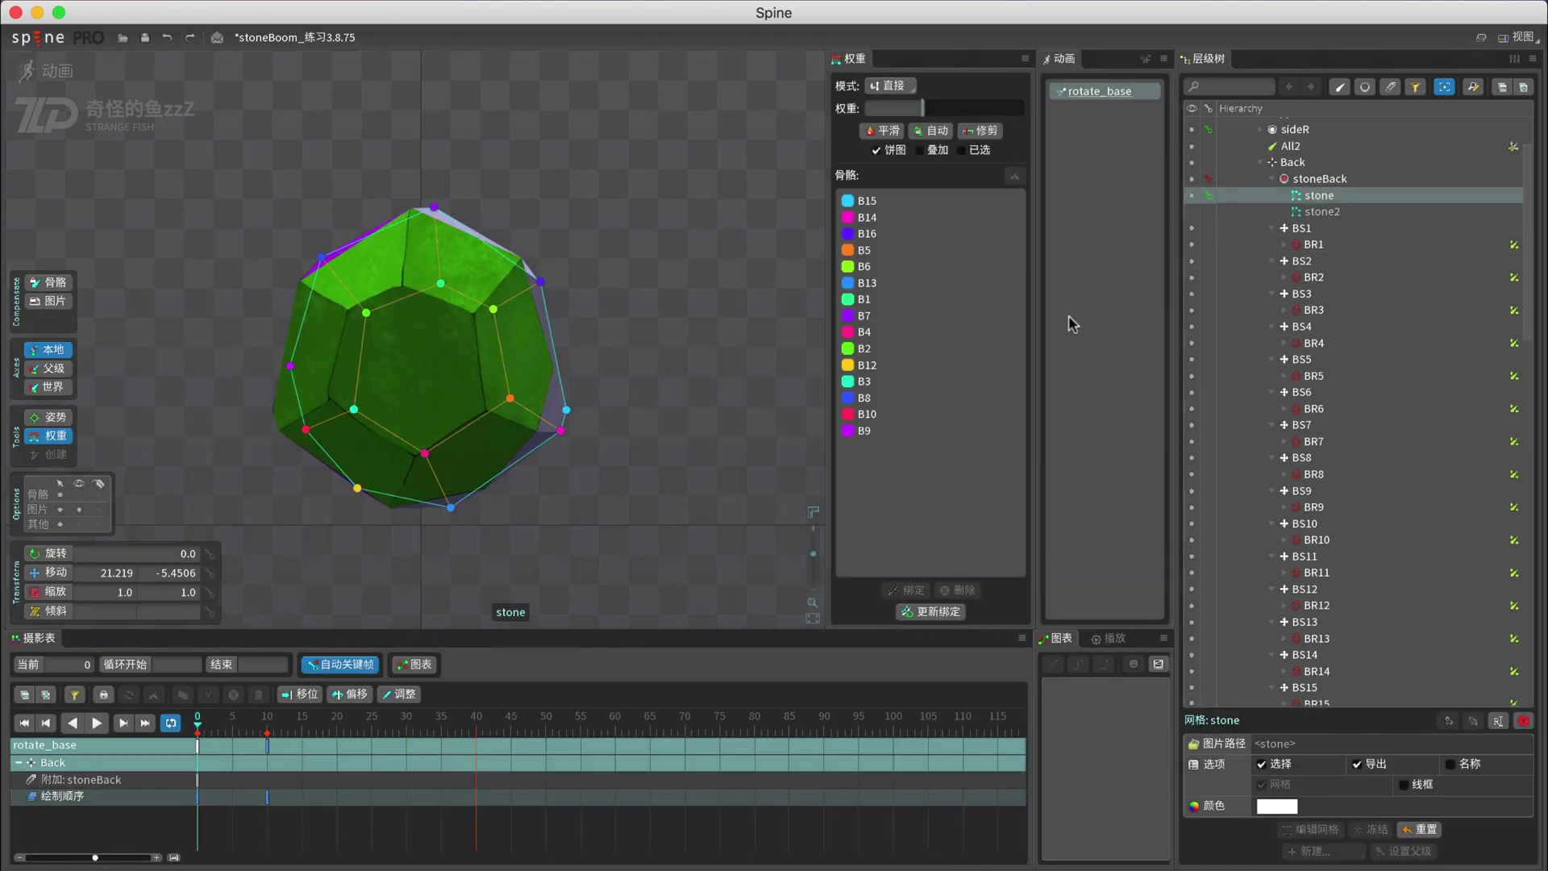
key("Escape")
left_click_drag(201, 728, 345, 758)
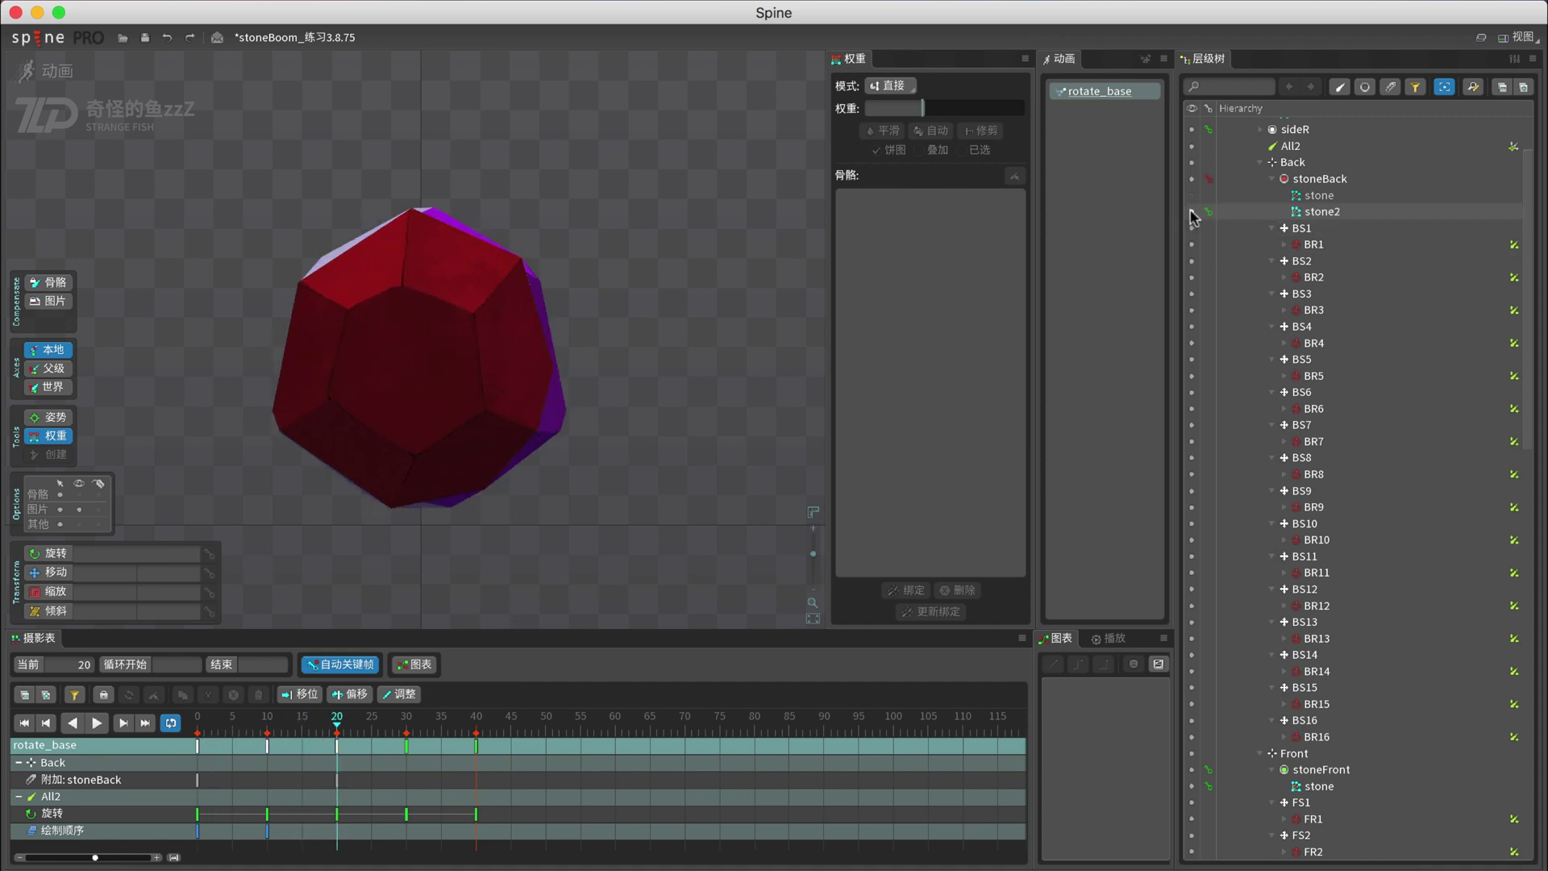
- Reorder the weighted bones of stoneBack's stone2 mesh, starting with B9, B10, B8, B3, B12 and ending with B16, B14, B15
left_click(1326, 212)
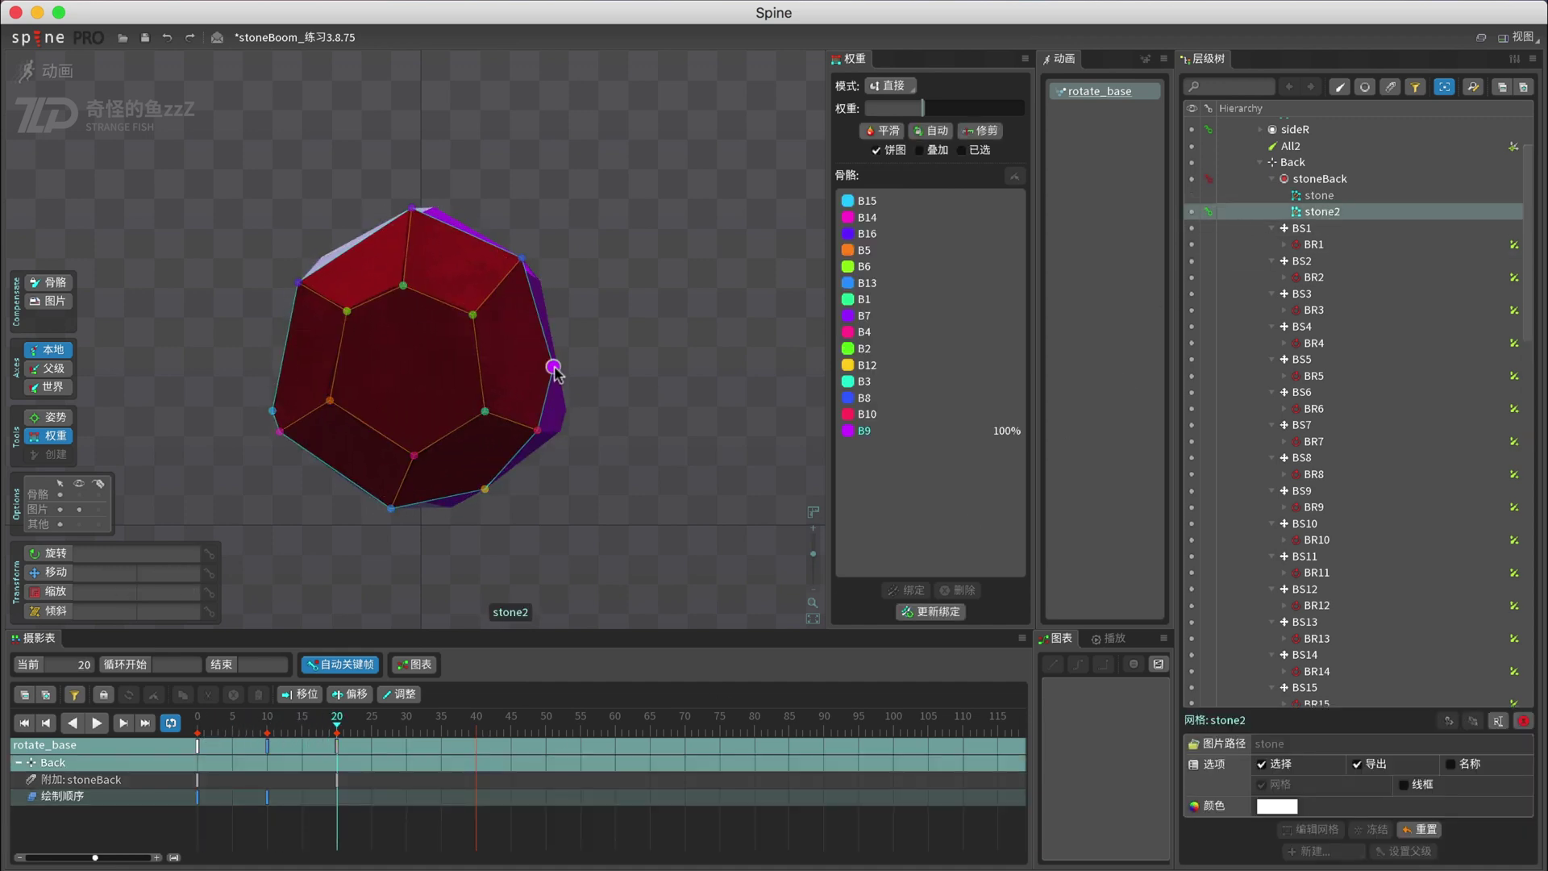
left_click(909, 429)
left_click_drag(879, 430, 882, 364)
left_click(881, 428)
left_click(880, 429)
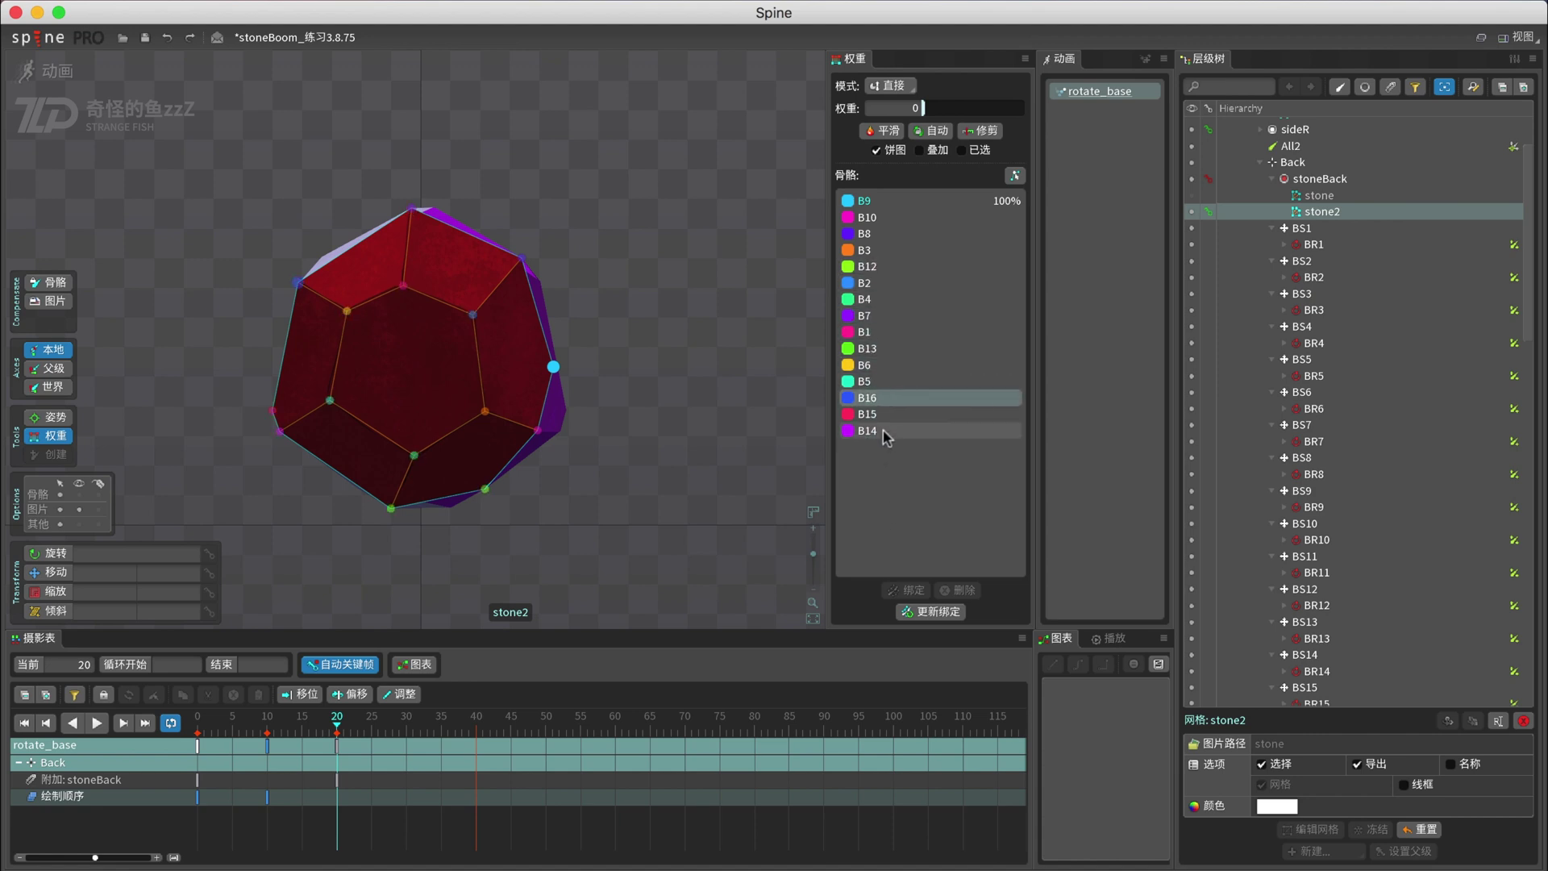
left_click(879, 430)
left_click(877, 430)
key("space")
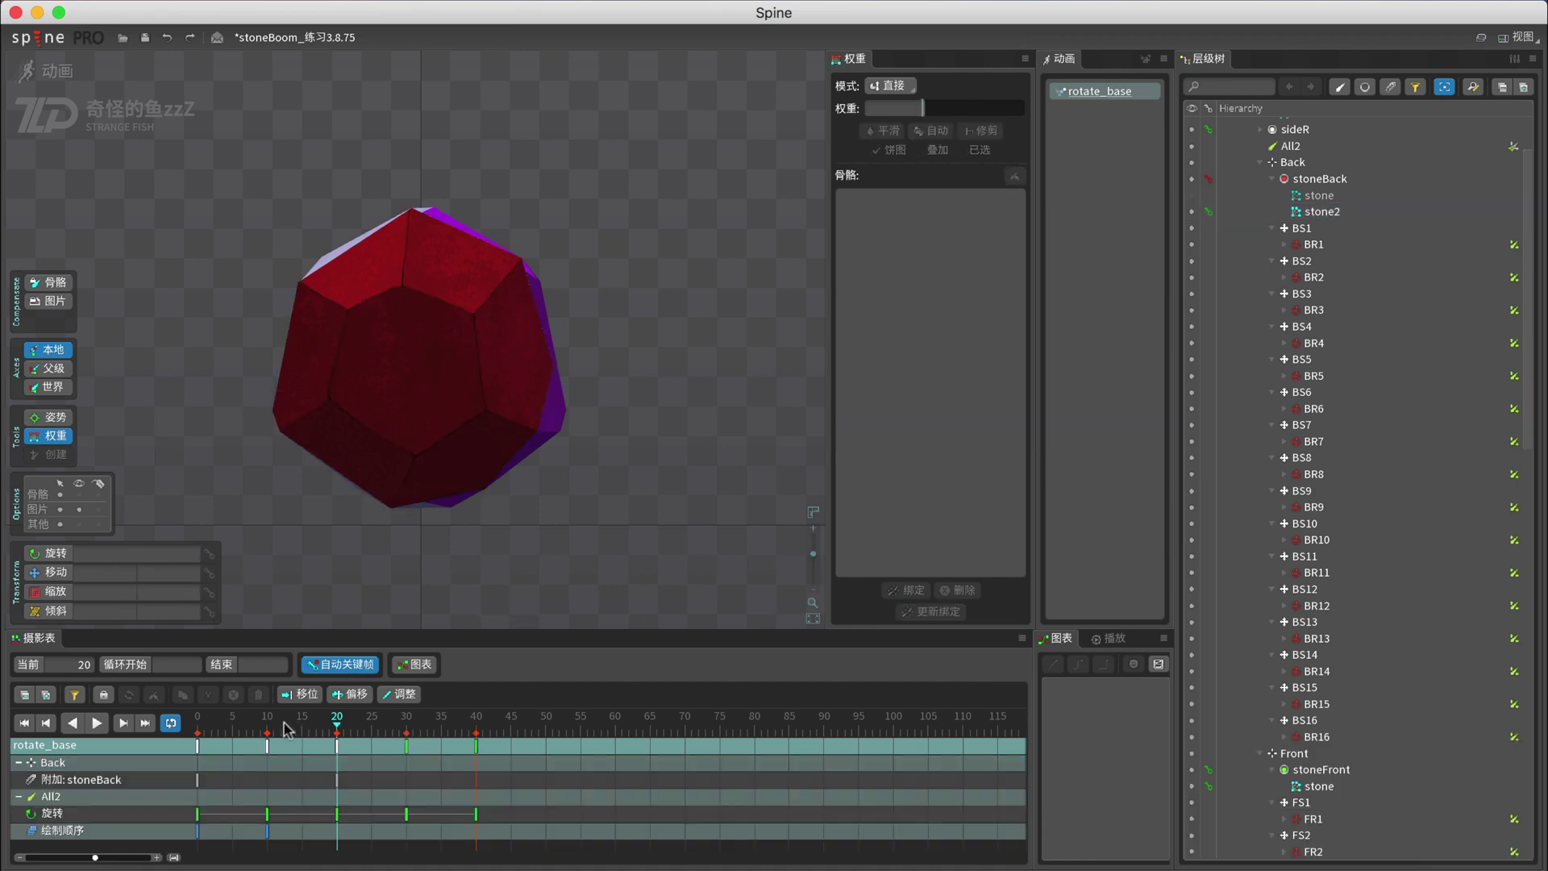
- Check stone2's overlapping faces around frames 21 and 22, and place B14 above B16 in the mesh's bone order
left_click_drag(204, 728, 392, 747)
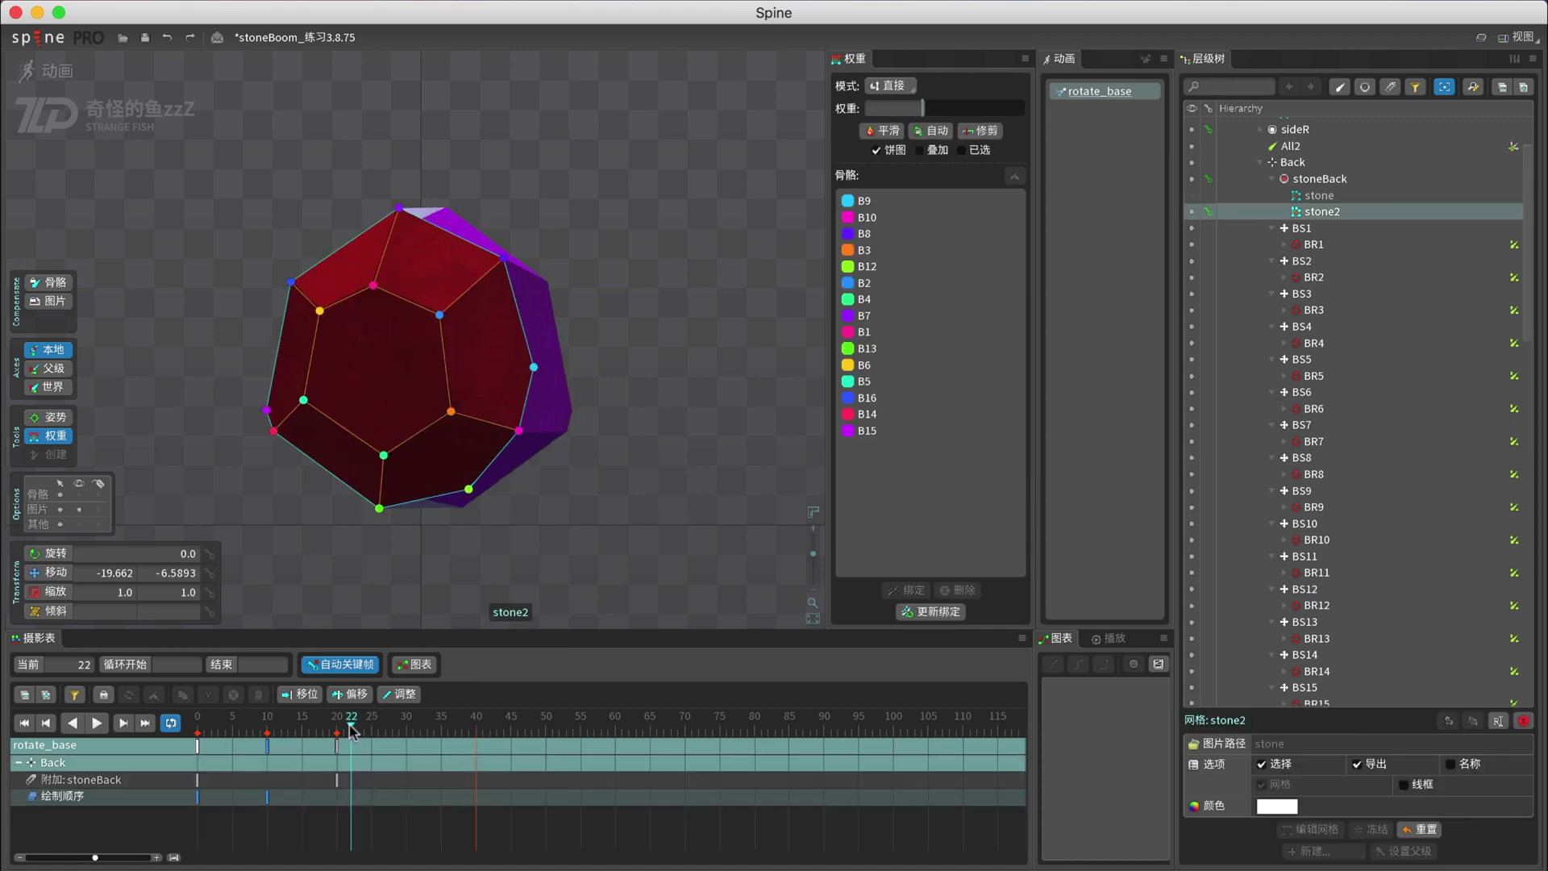
left_click(276, 430)
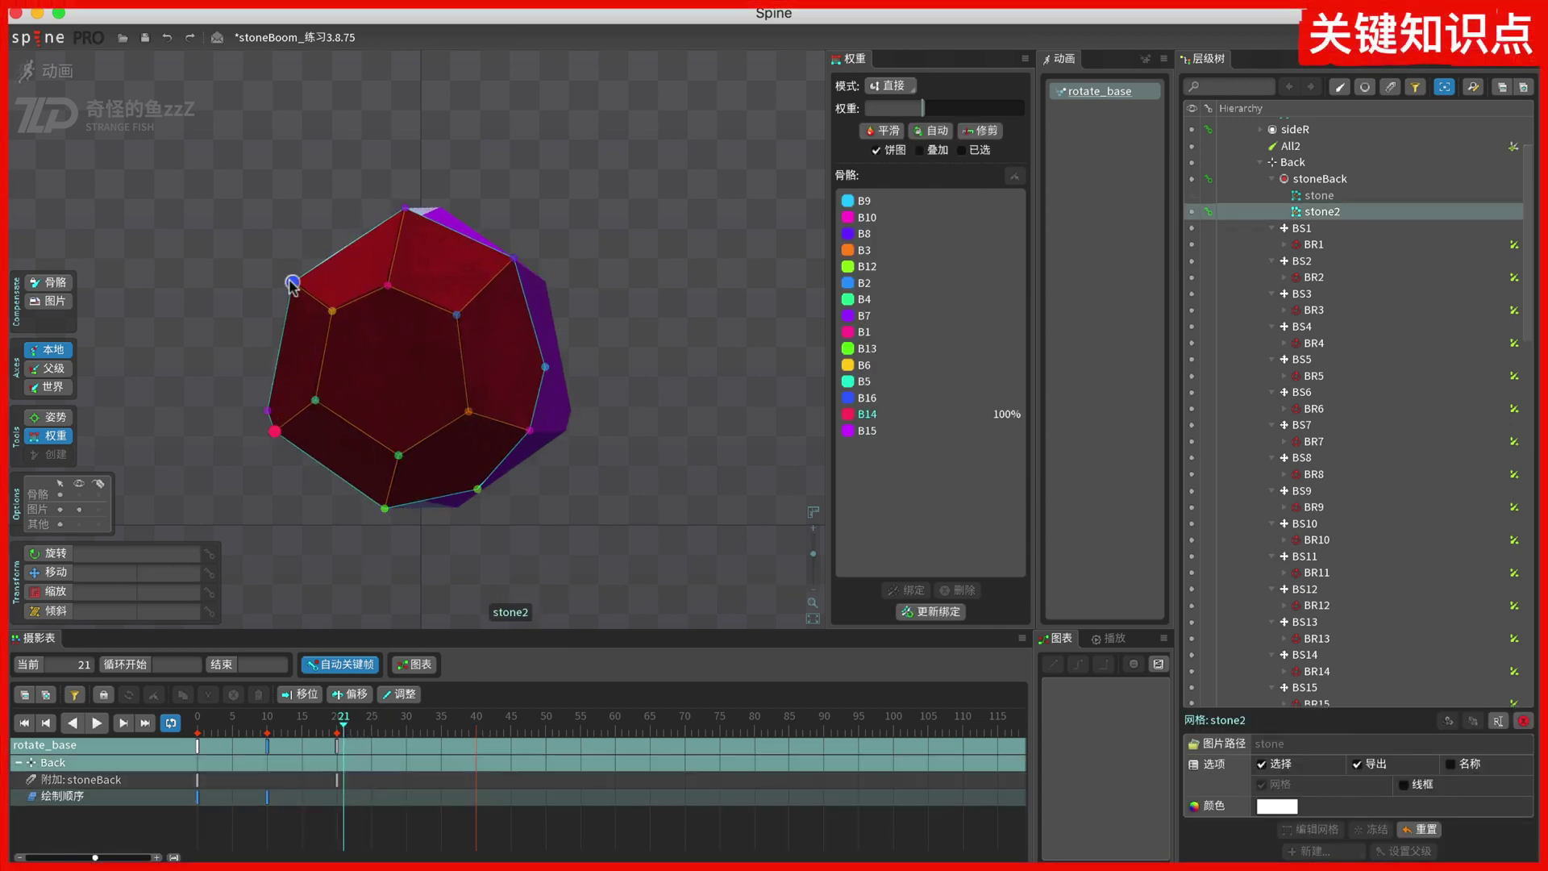
left_click(882, 413)
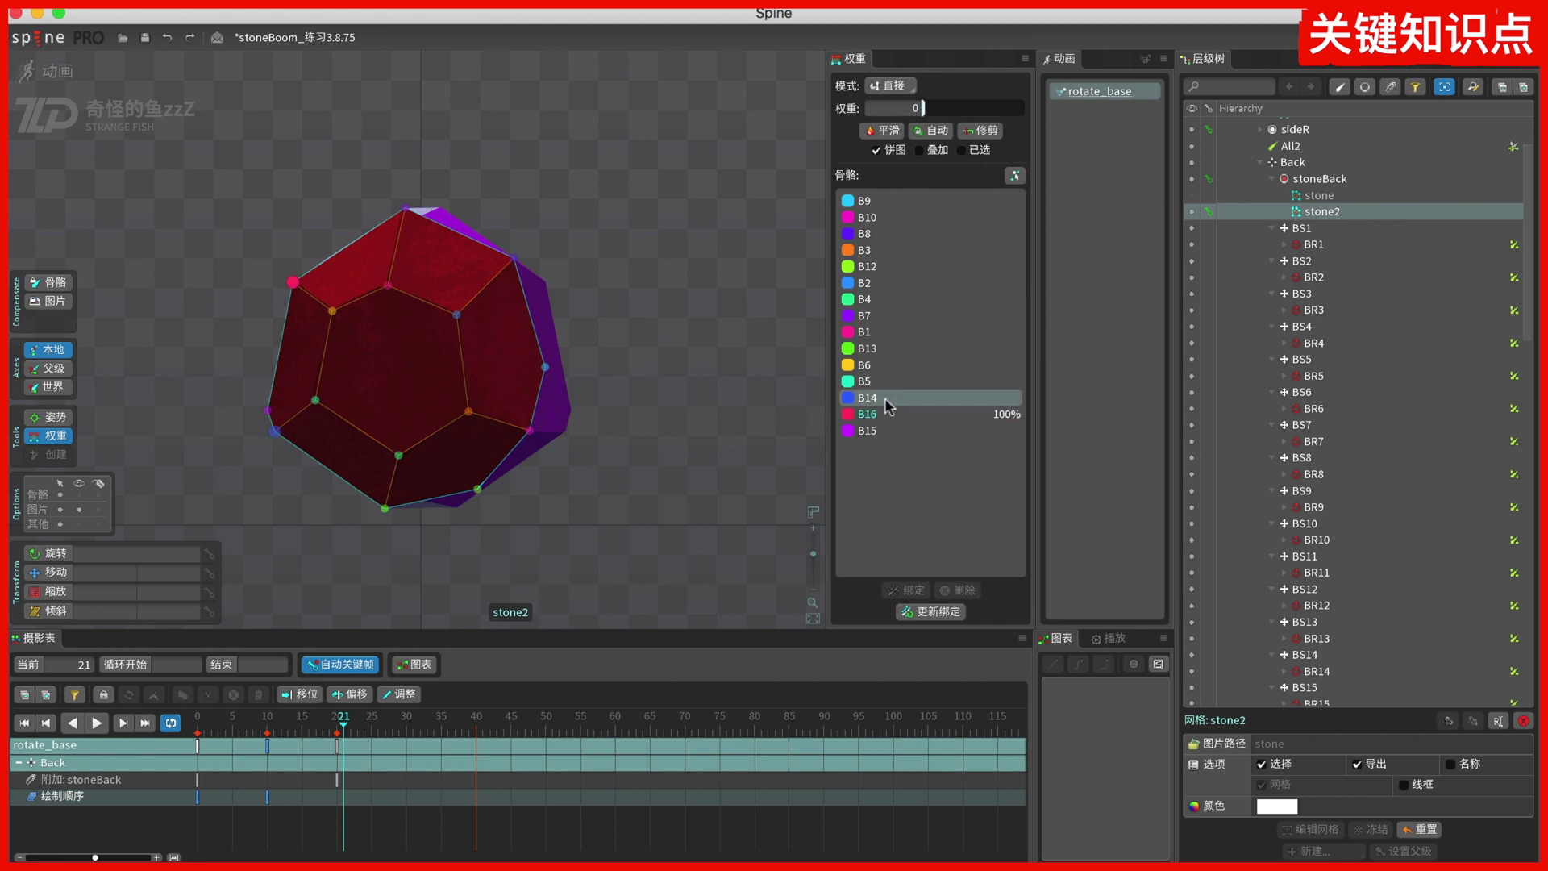
- On frame 20, reorder the draw order to stoneBack, sideL, sideR, stoneFront and preview the rotation from frame 10 to frame 29
mouse_move(343, 724)
left_mouse_down()
mouse_move(403, 728)
mouse_move(339, 728)
left_mouse_up()
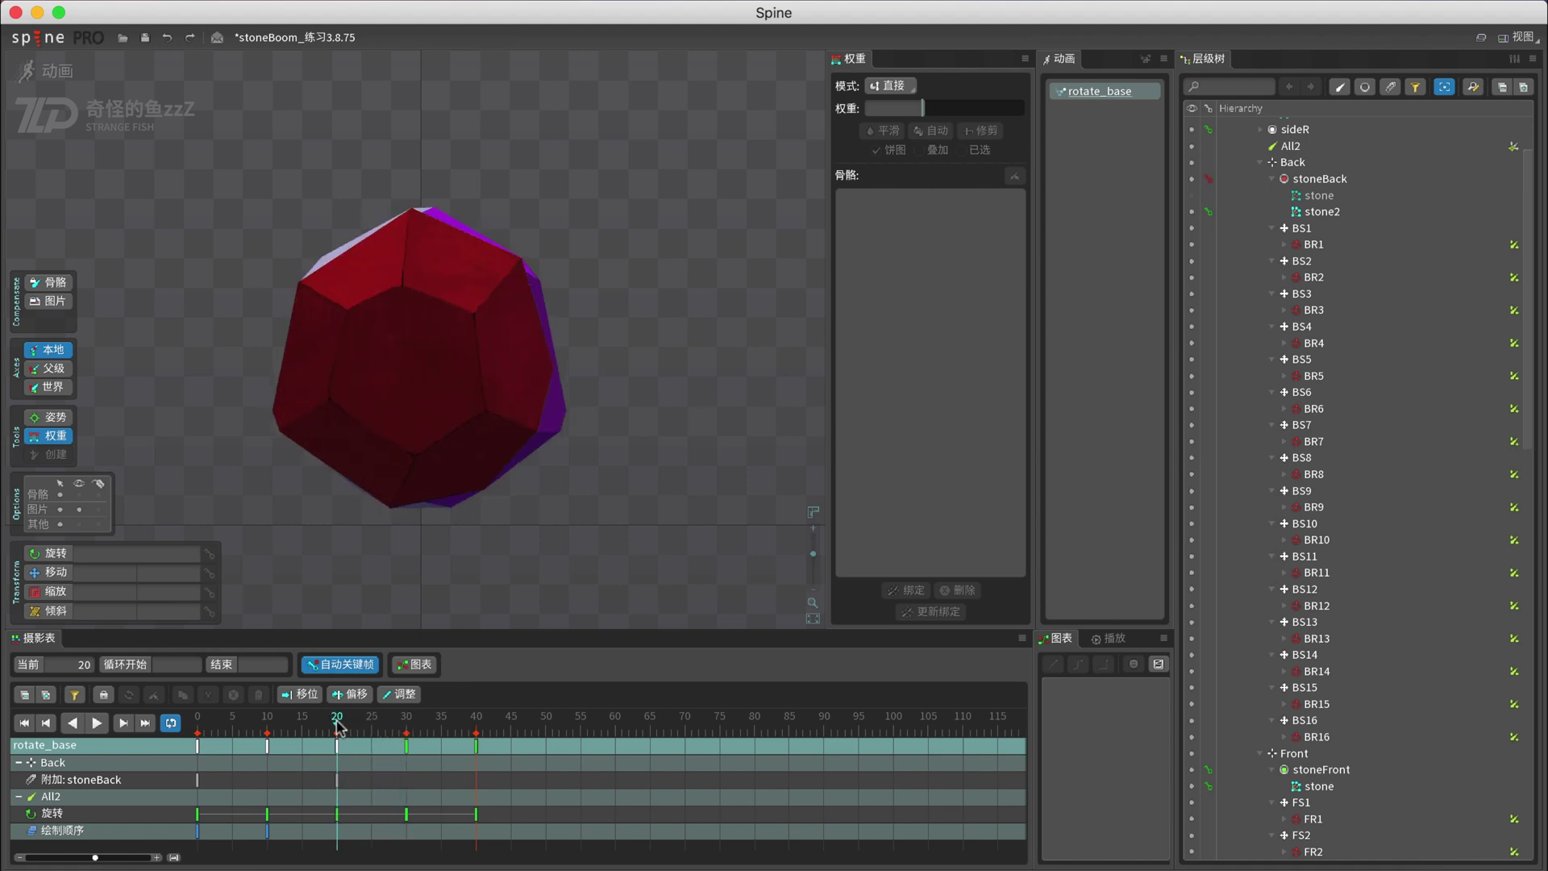
scroll(1313, 677, "down", 10)
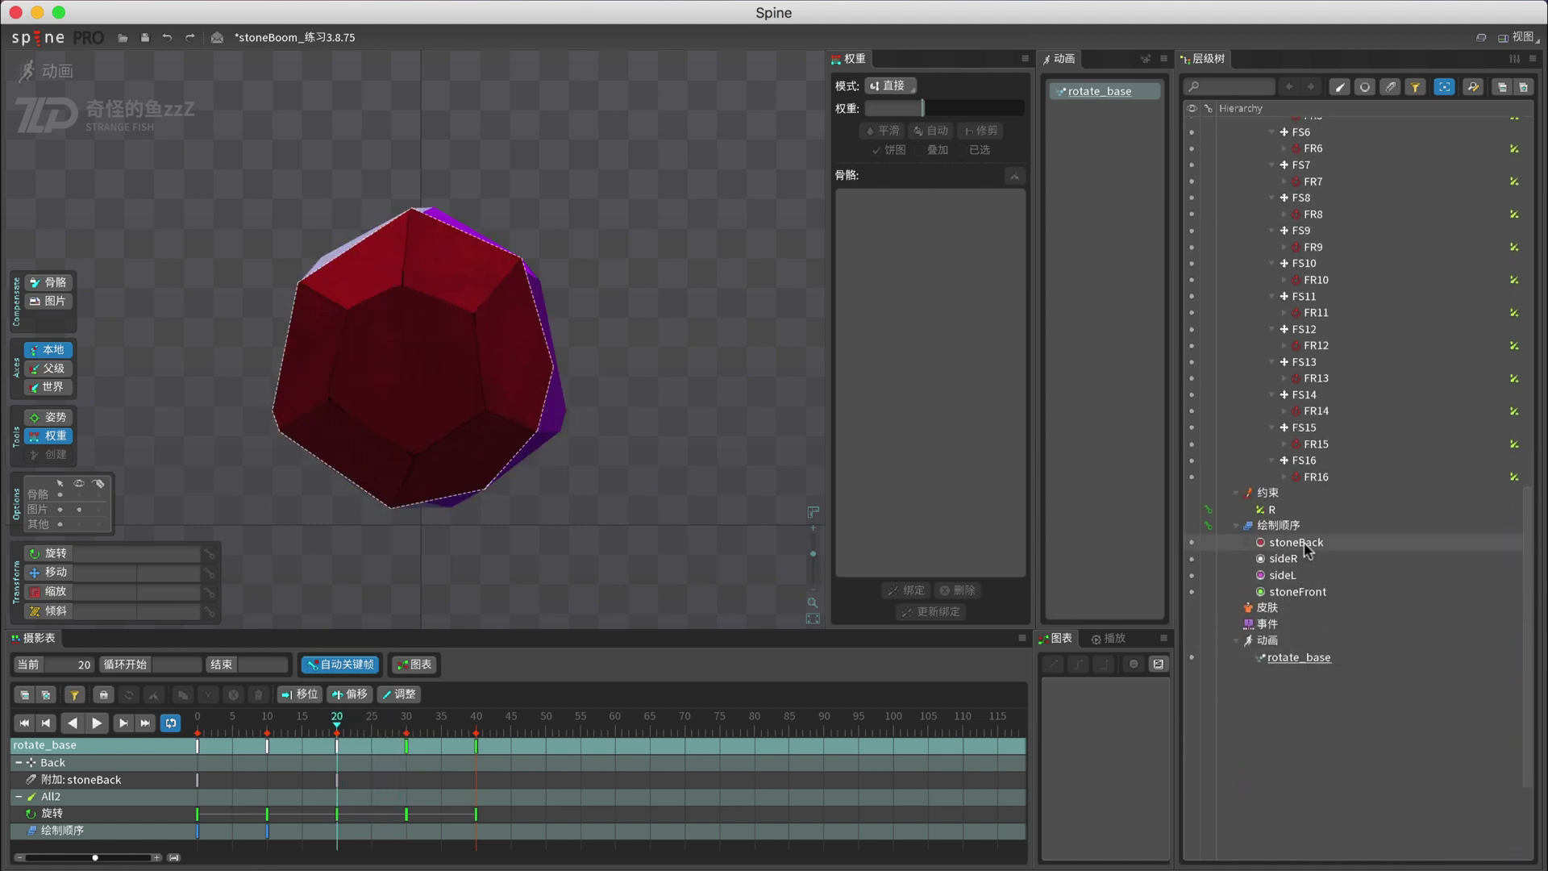
left_click(1305, 544)
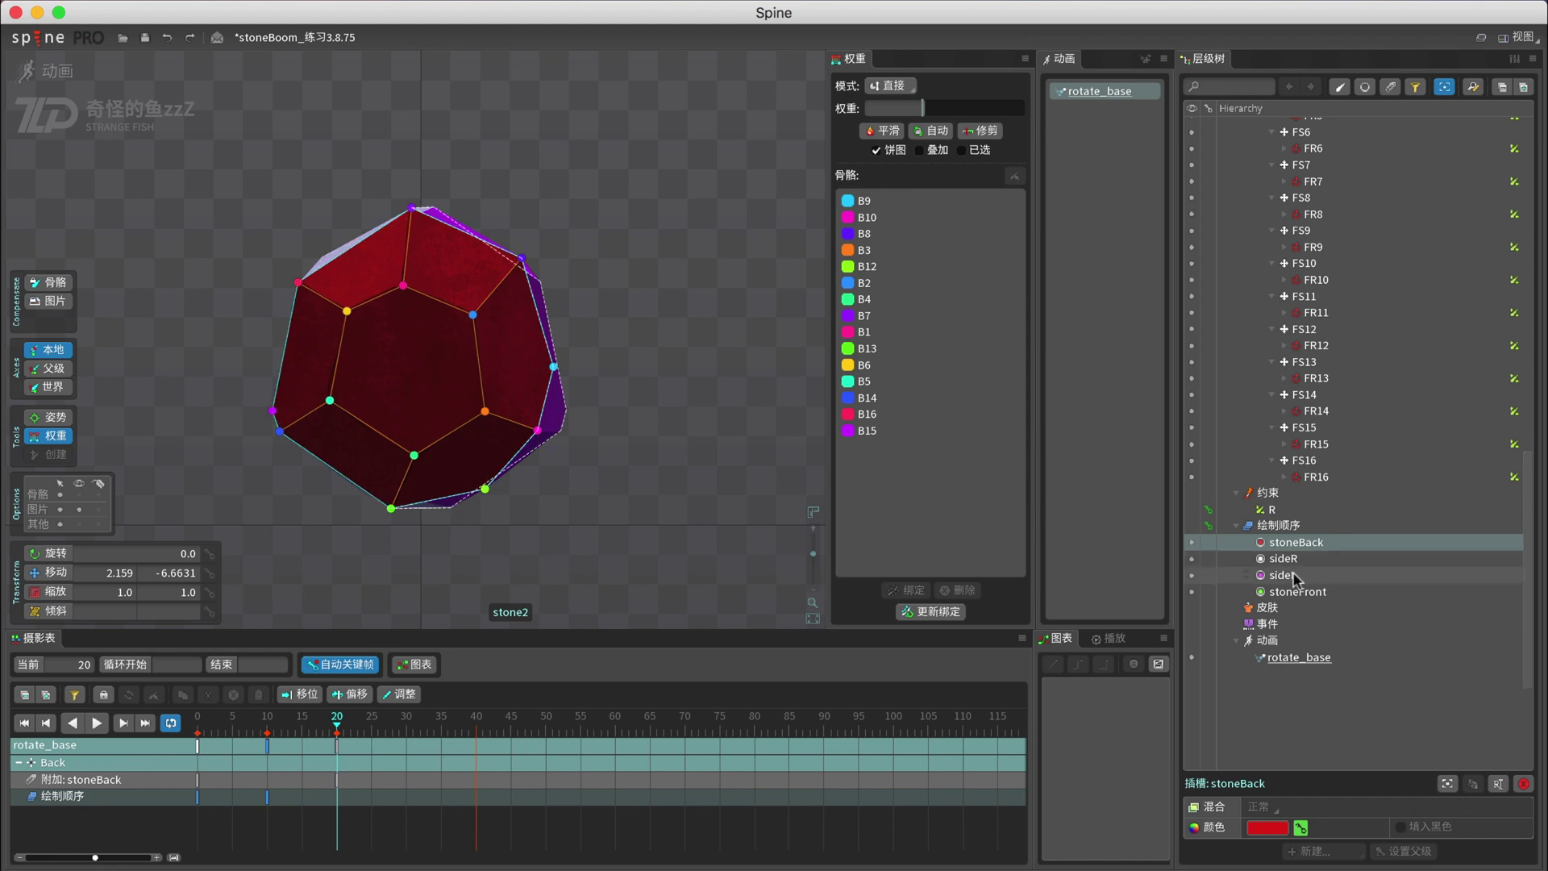
left_click_drag(1289, 575, 1294, 563)
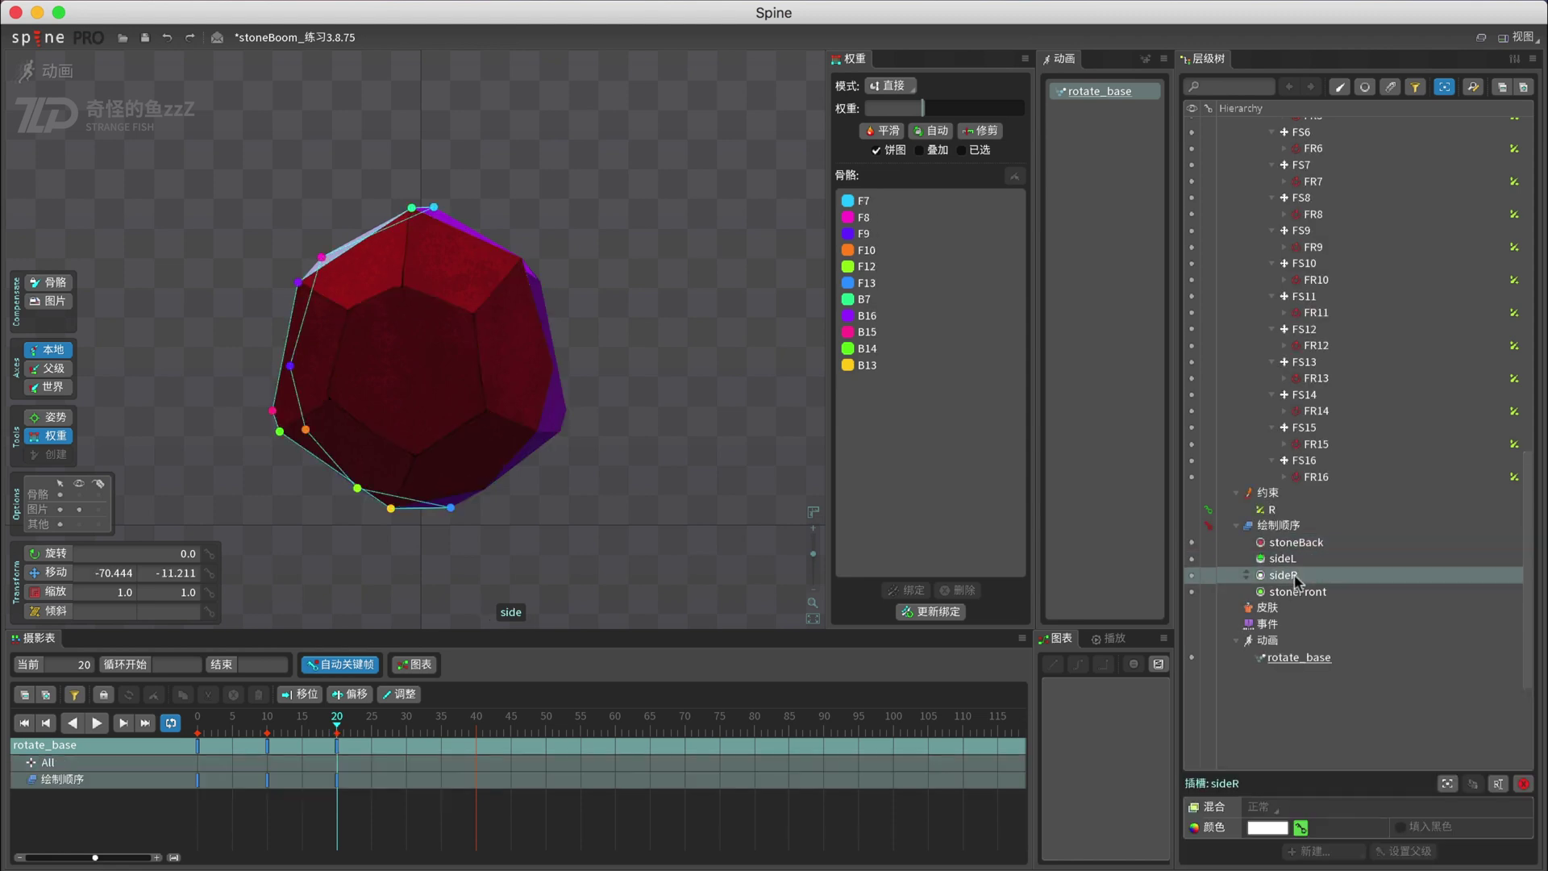
left_click(1295, 591)
left_click_drag(268, 726, 399, 762)
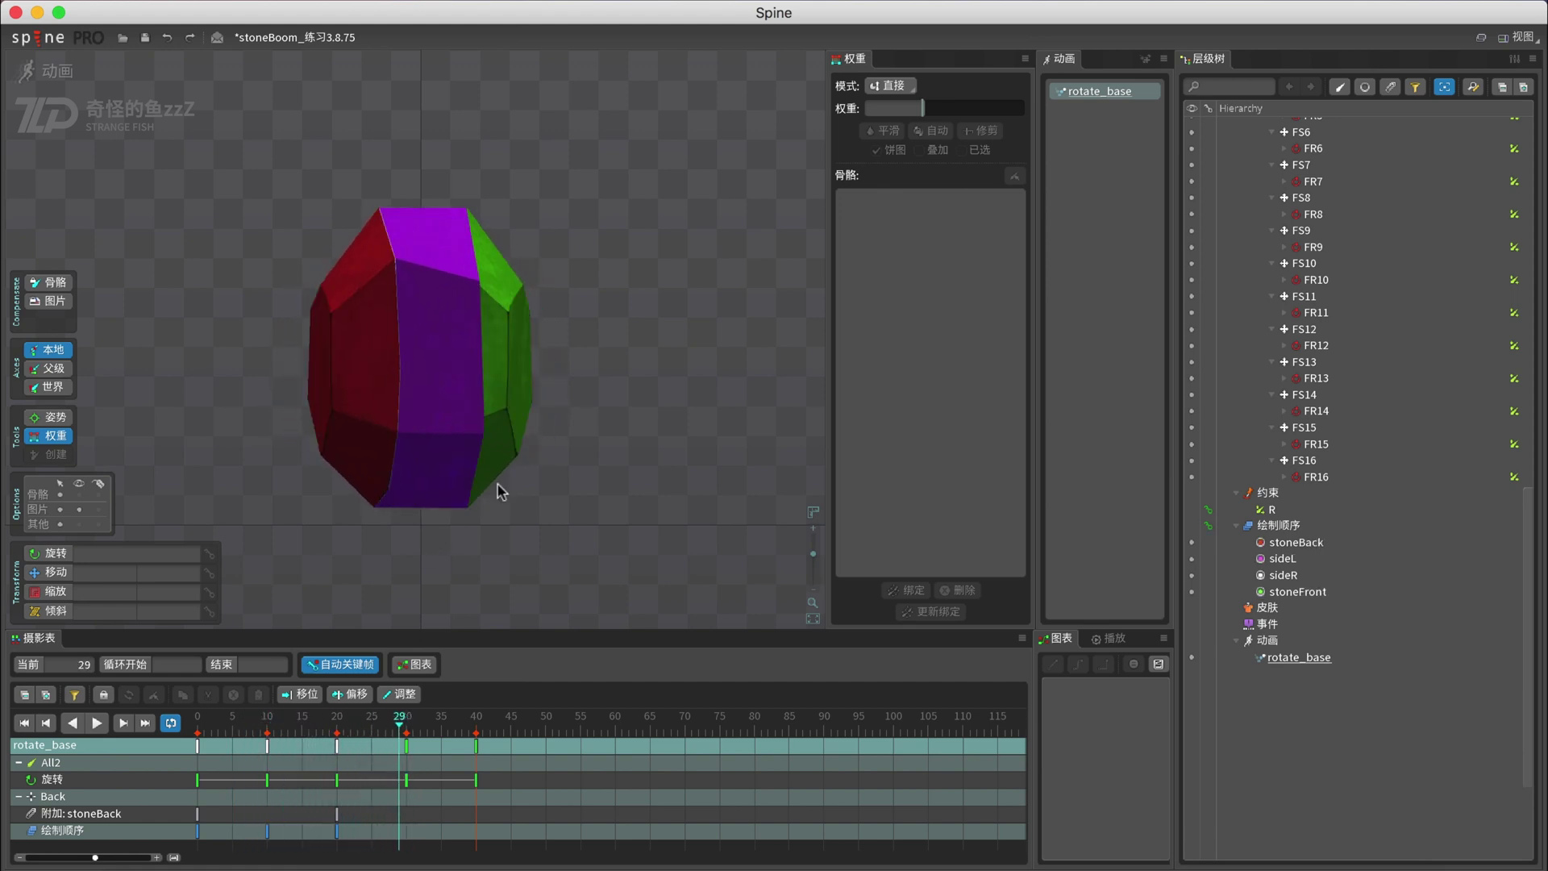
- In setup mode, duplicate the stone mesh in the stoneFront slot, keep the original as active attachment and return to animate mode
left_click(64, 75)
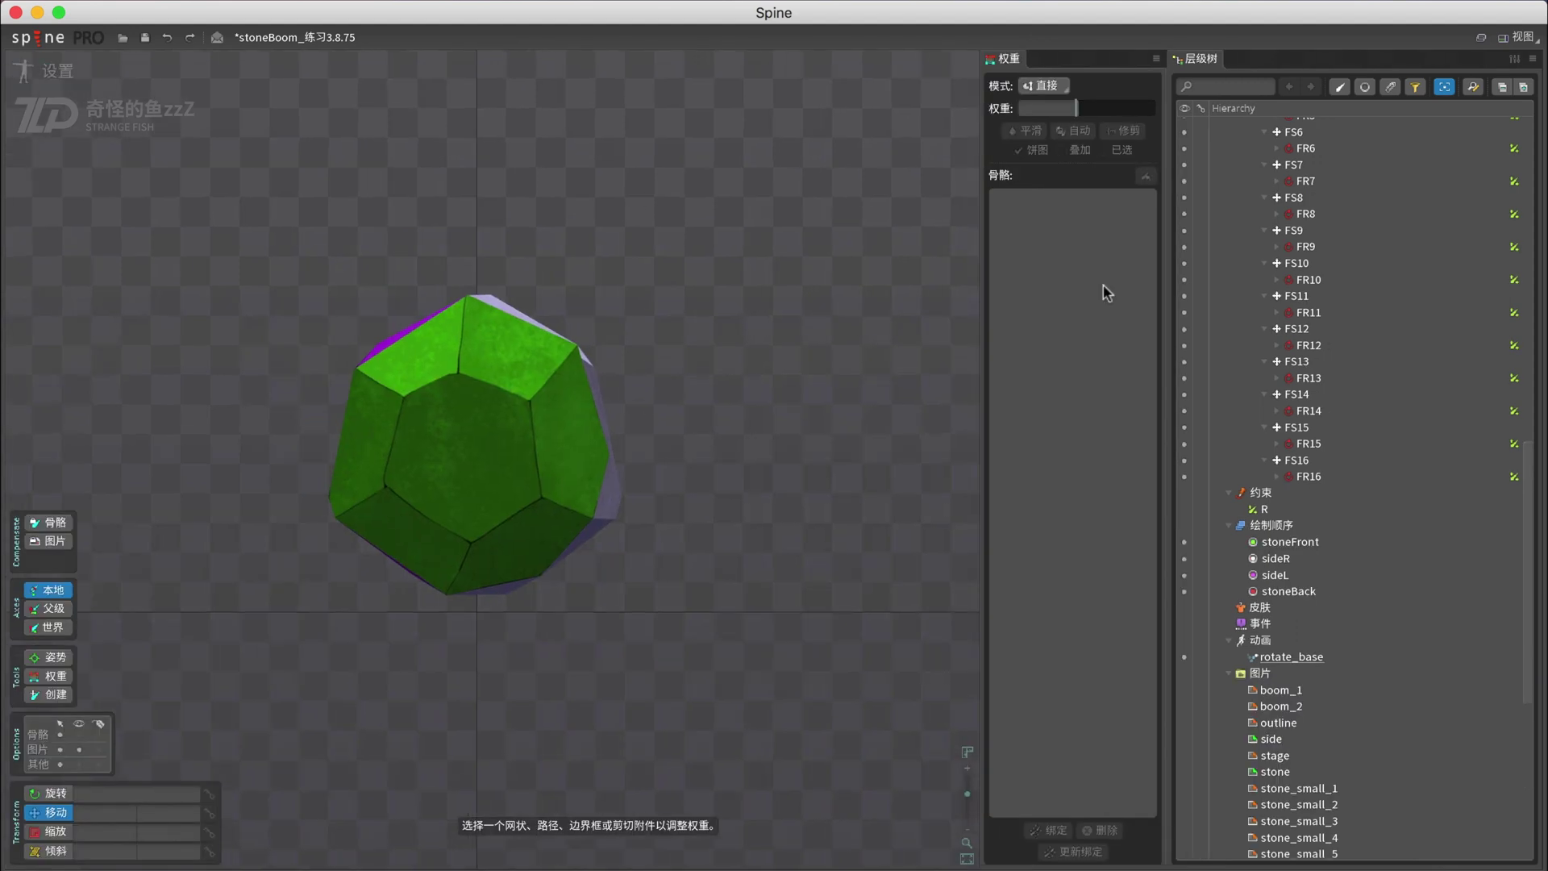
left_click(460, 474)
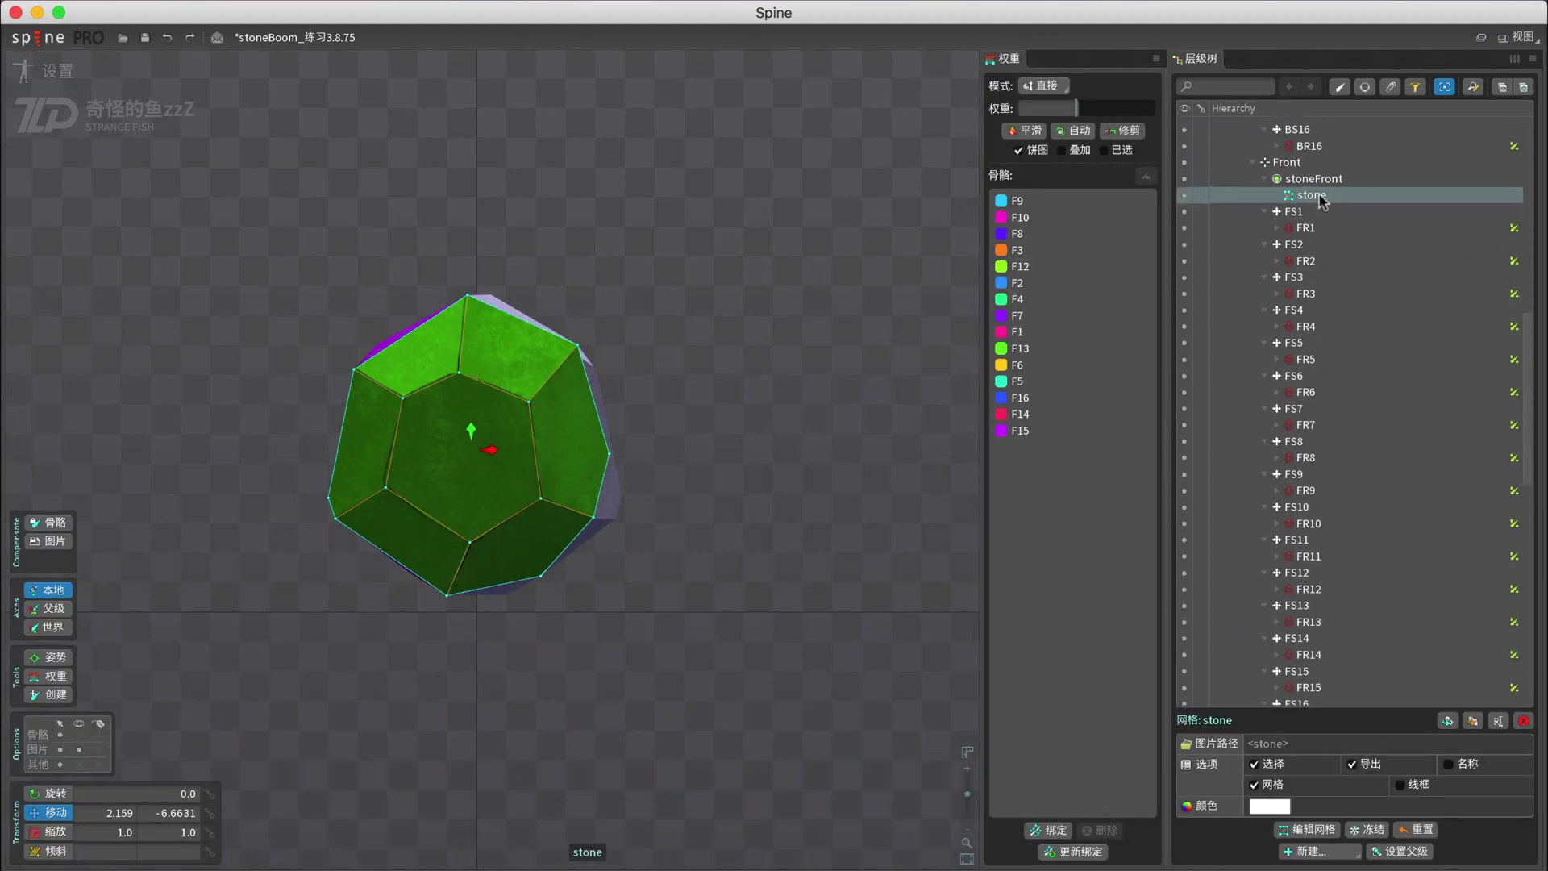
key("super+d")
left_click(1184, 196)
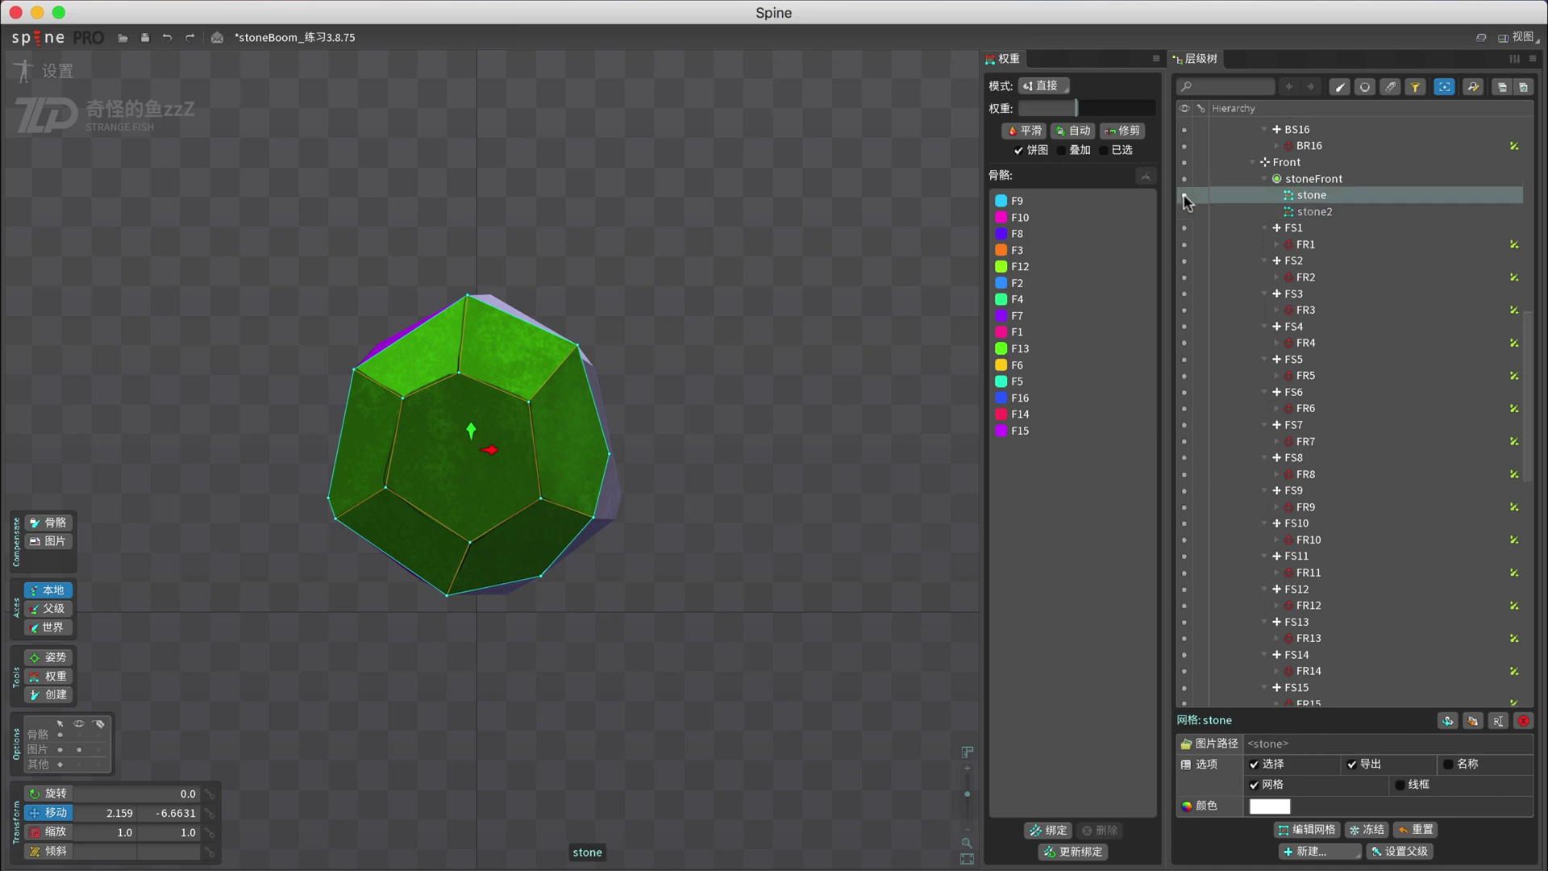
left_click(68, 77)
- Key the stoneFront slot's attachment as stone on frame 0 and as stone2 on frame 20
mouse_move(385, 718)
left_mouse_down()
mouse_move(241, 712)
mouse_move(380, 758)
mouse_move(337, 754)
left_mouse_up()
left_click(1190, 196)
left_click(1191, 211)
left_click(1190, 196)
key("space")
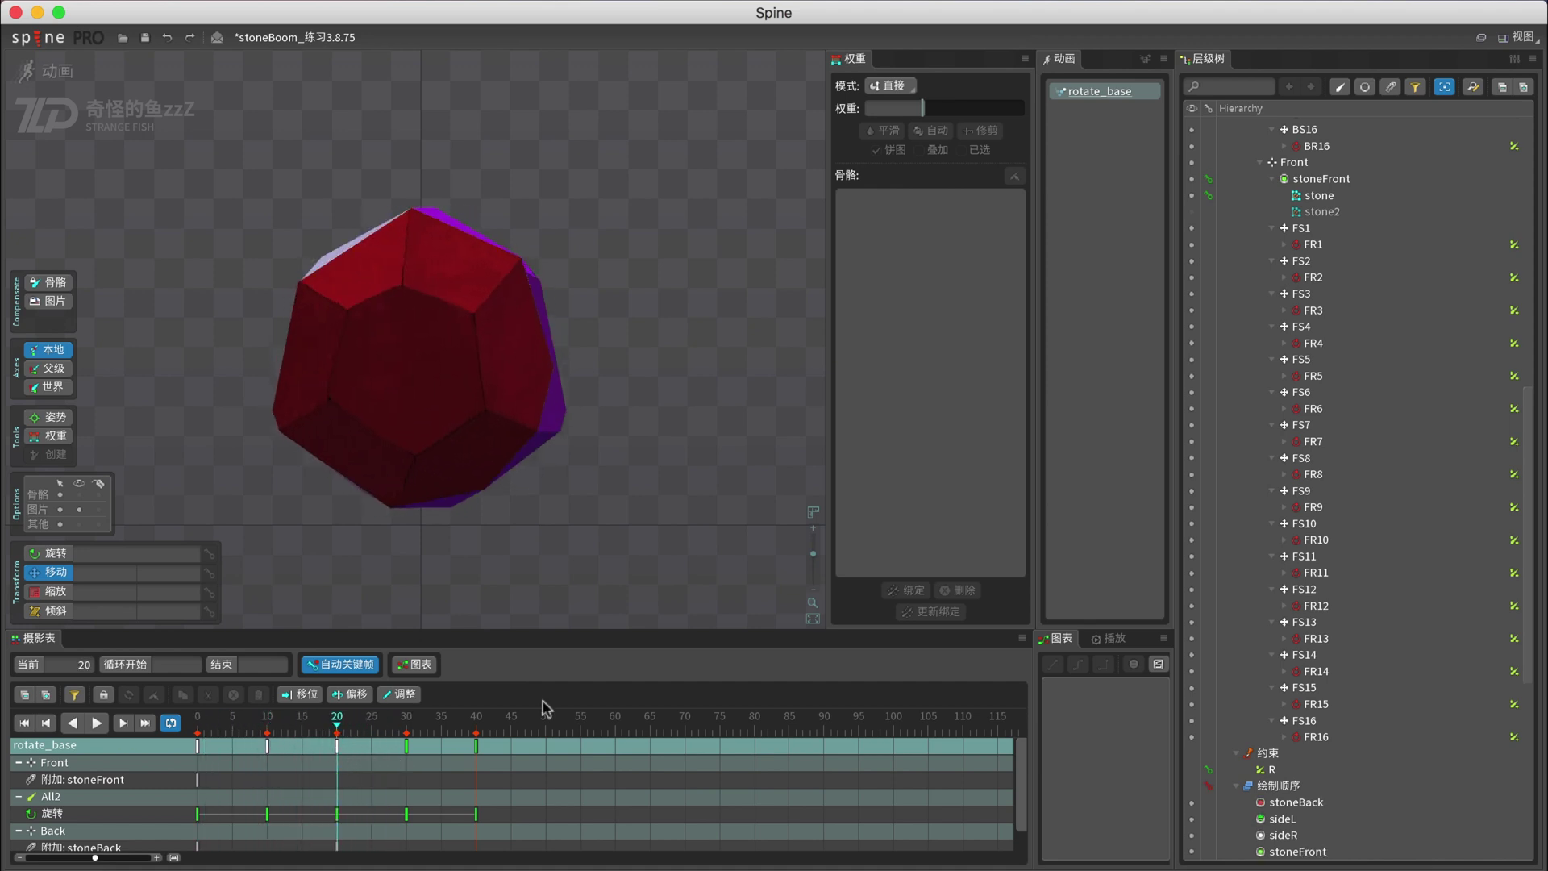
left_click(1313, 211)
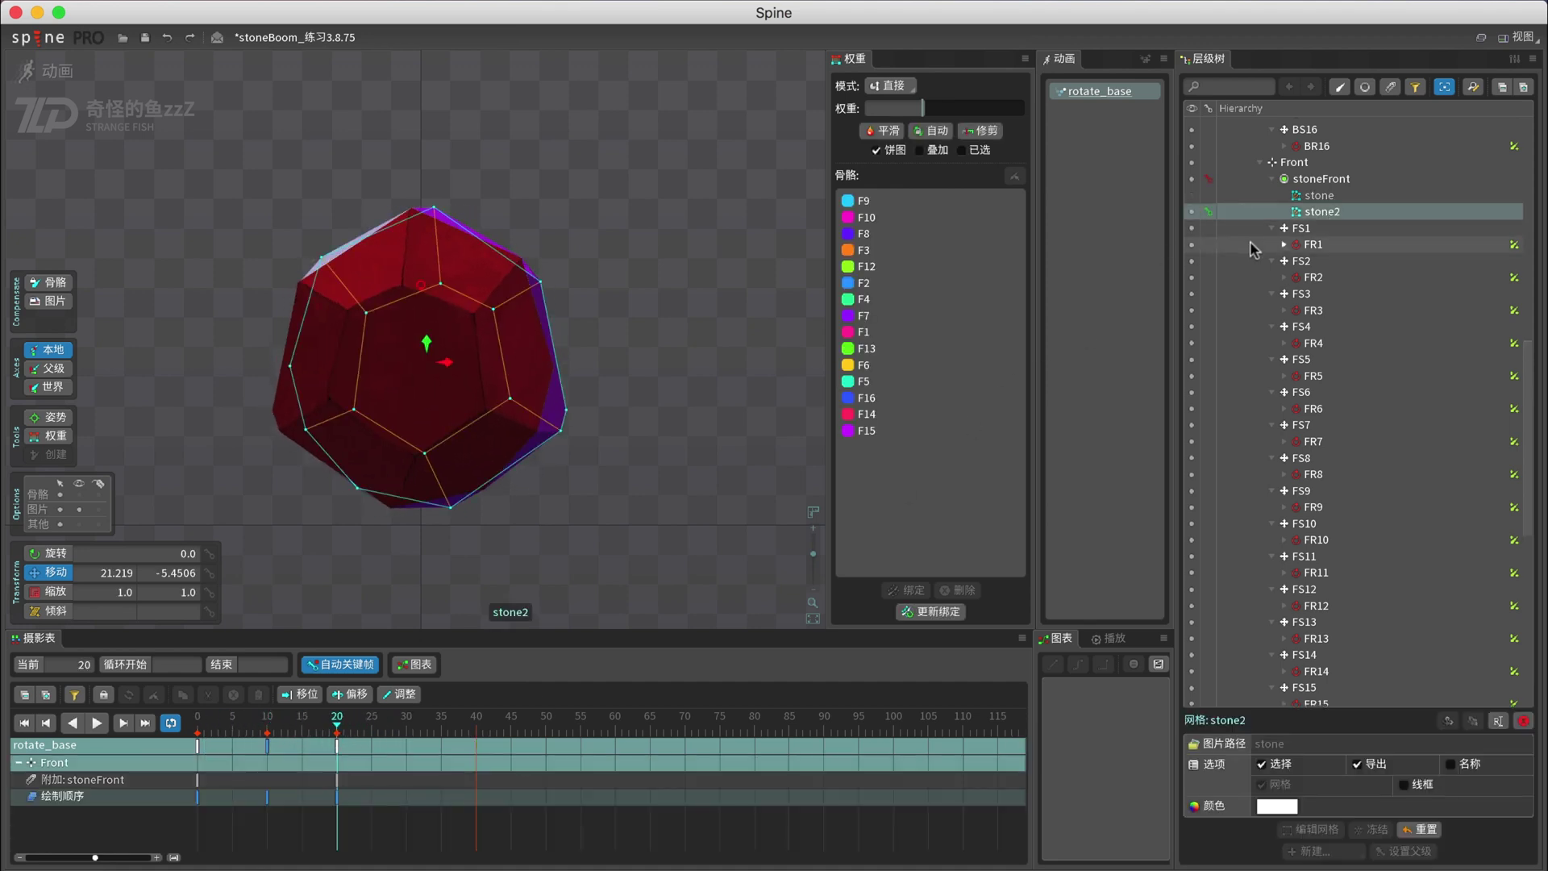
- Reorder the weighted bones of stoneFront's stone2 mesh to F15, F14, F16, F5, F6, F13, F1, F7, F4, F2, F12, F3, F8, F10, F9
left_click(566, 409)
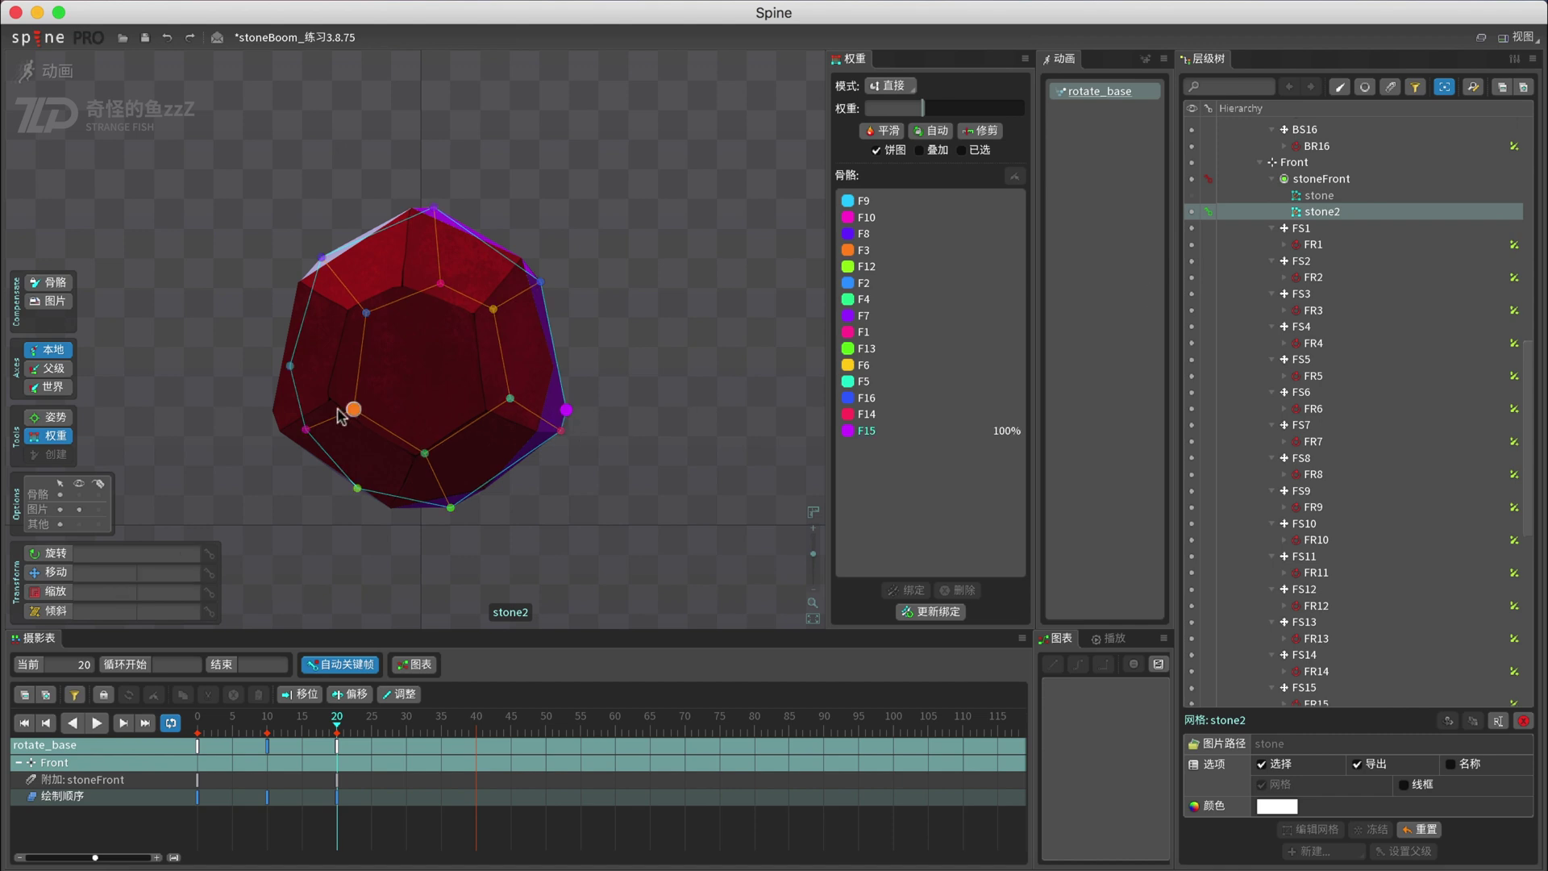
left_click(851, 433)
left_click(874, 234)
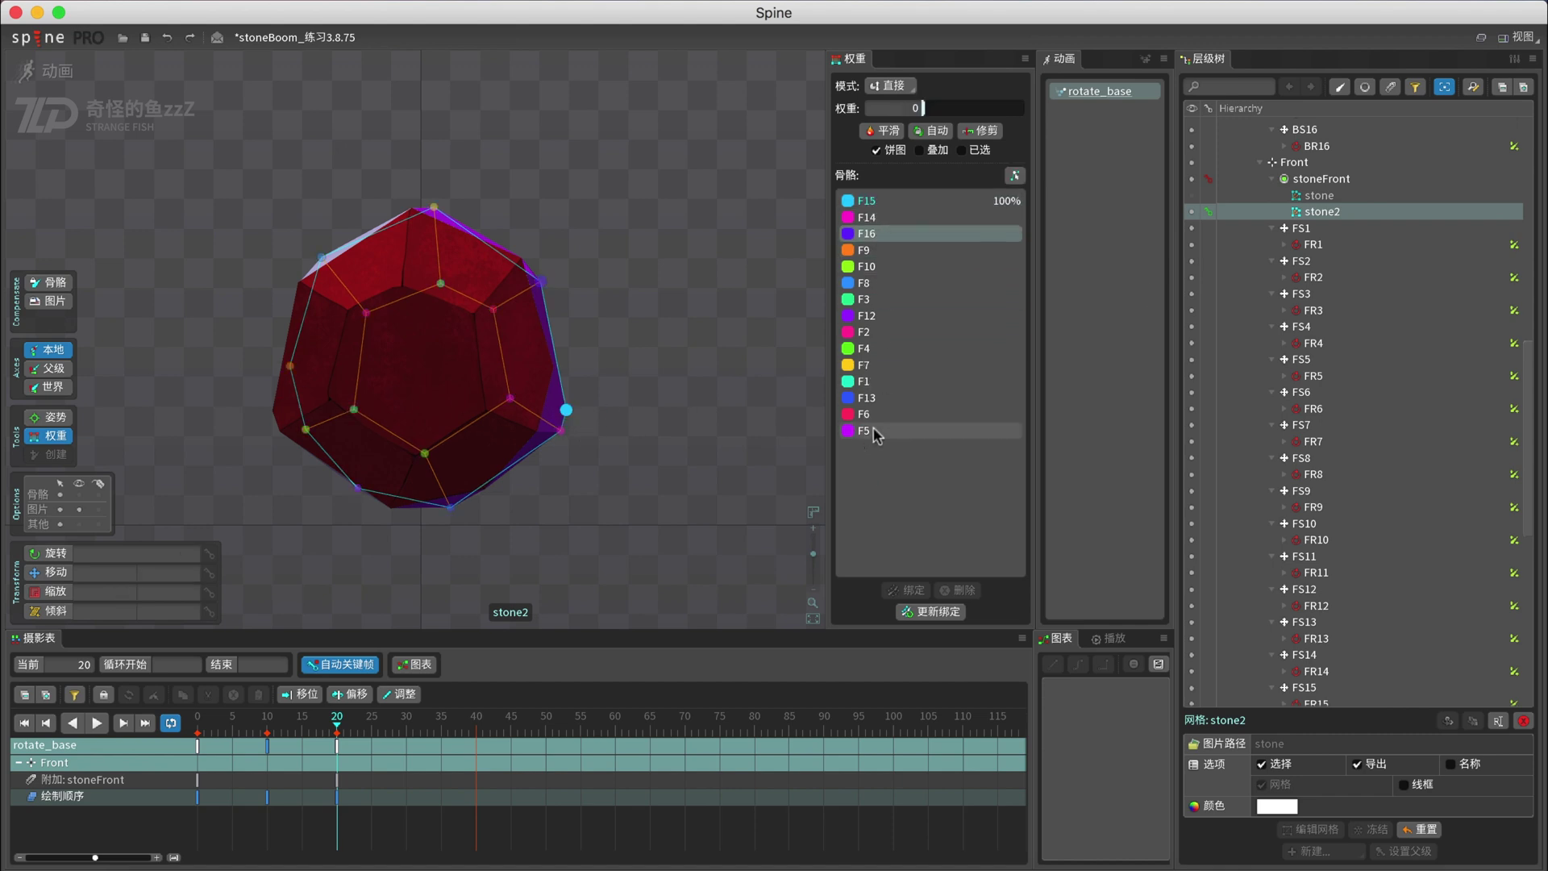
left_click_drag(873, 429, 882, 350)
left_click(890, 429)
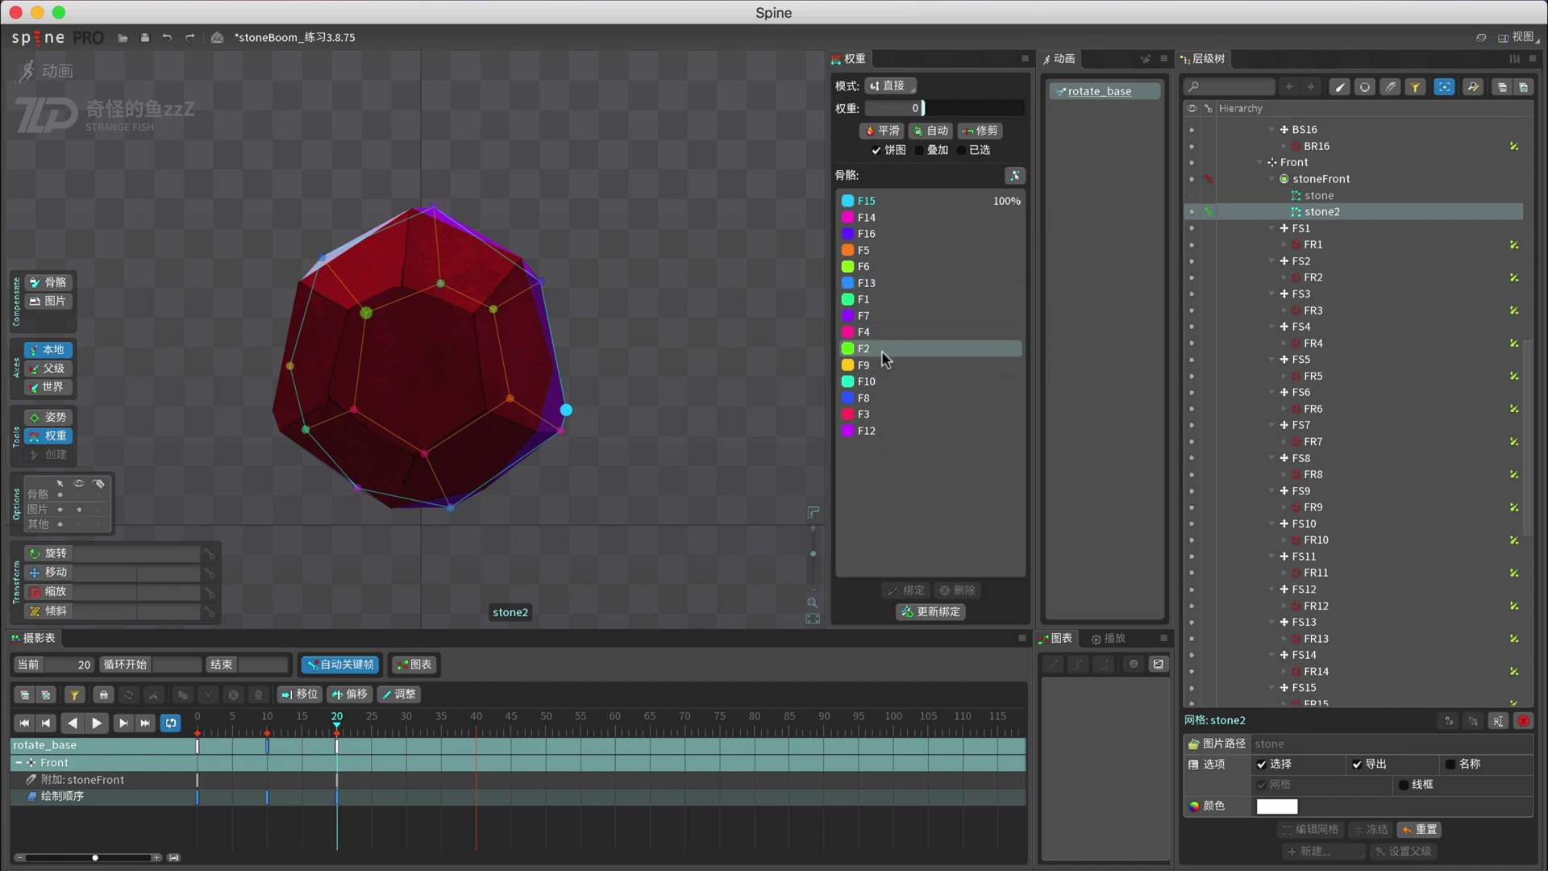
left_click(880, 430)
left_click(885, 432)
left_click(879, 430)
left_click(881, 429)
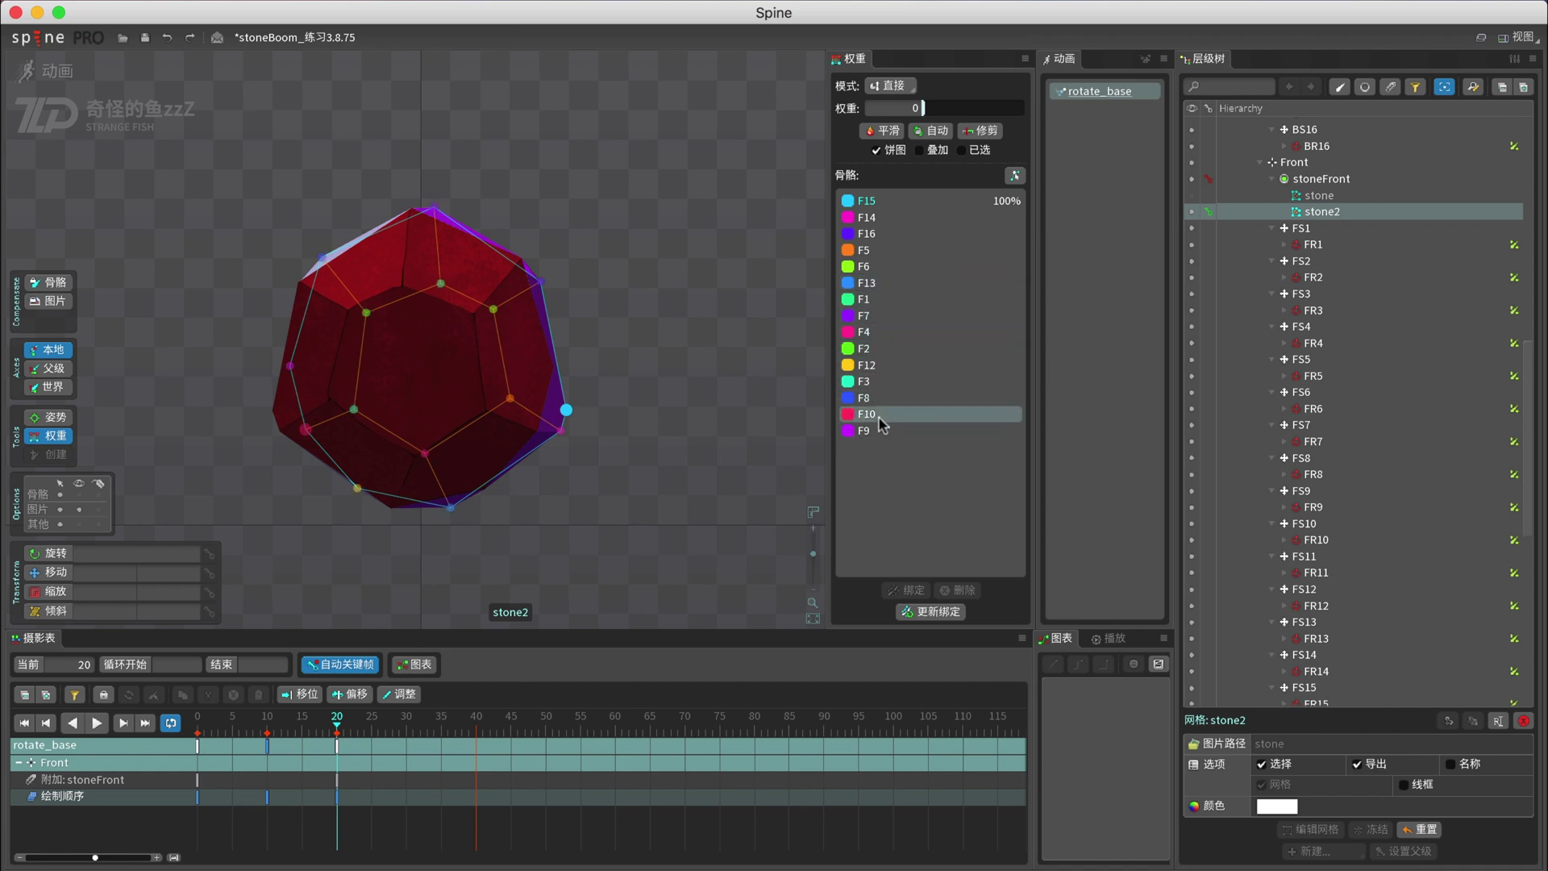
key("space")
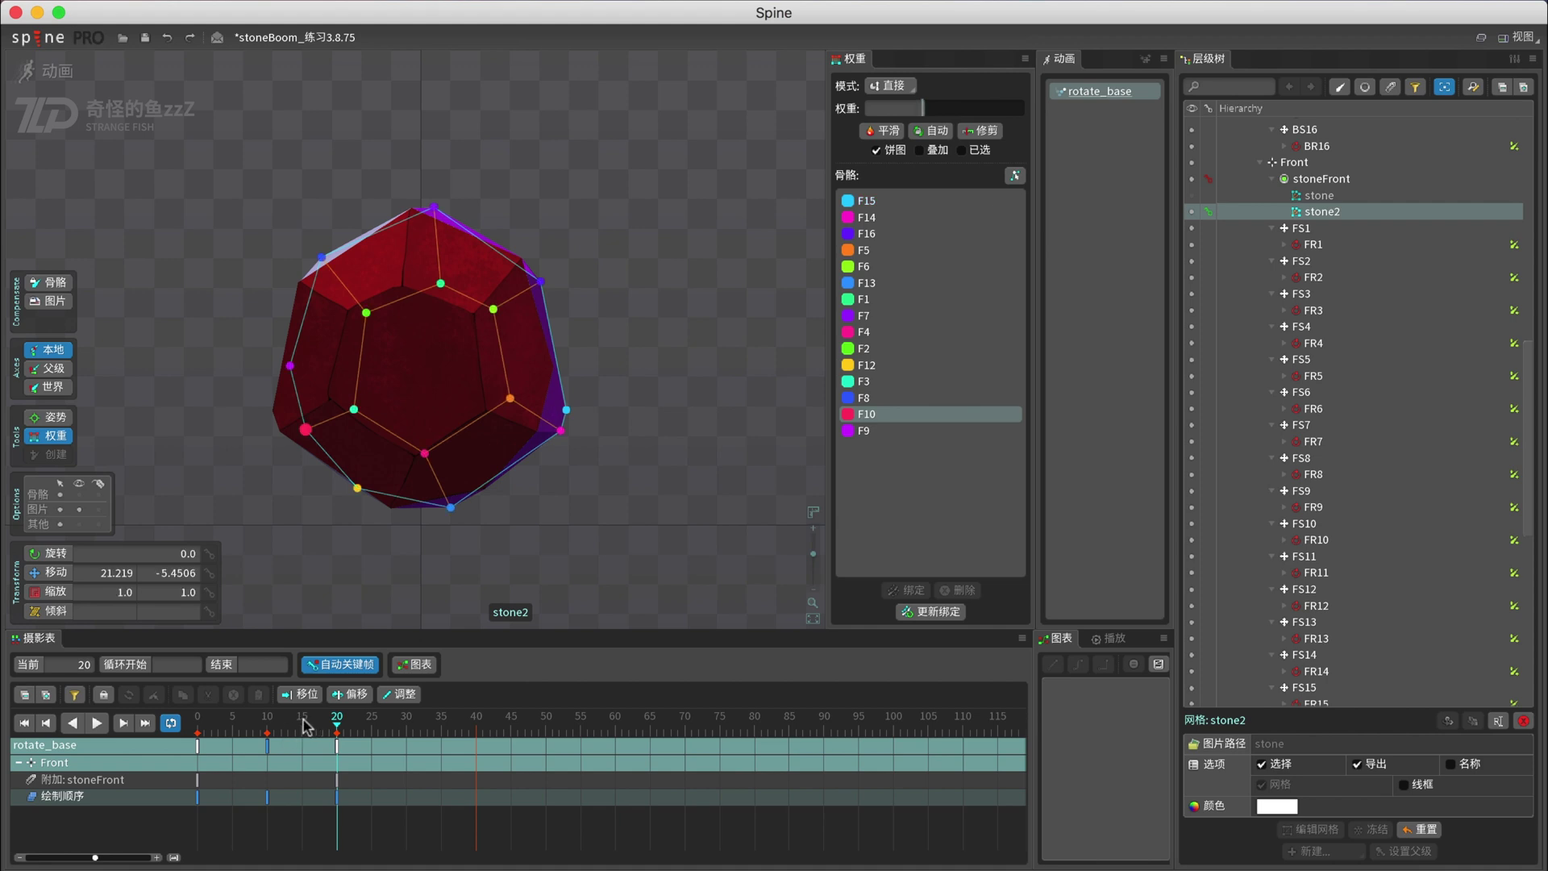
key("space")
- On frame 30, reorder the draw order to stoneFront, sideL, sideR, stoneBack
left_click_drag(337, 722, 406, 724)
scroll(412, 770, "down", 1)
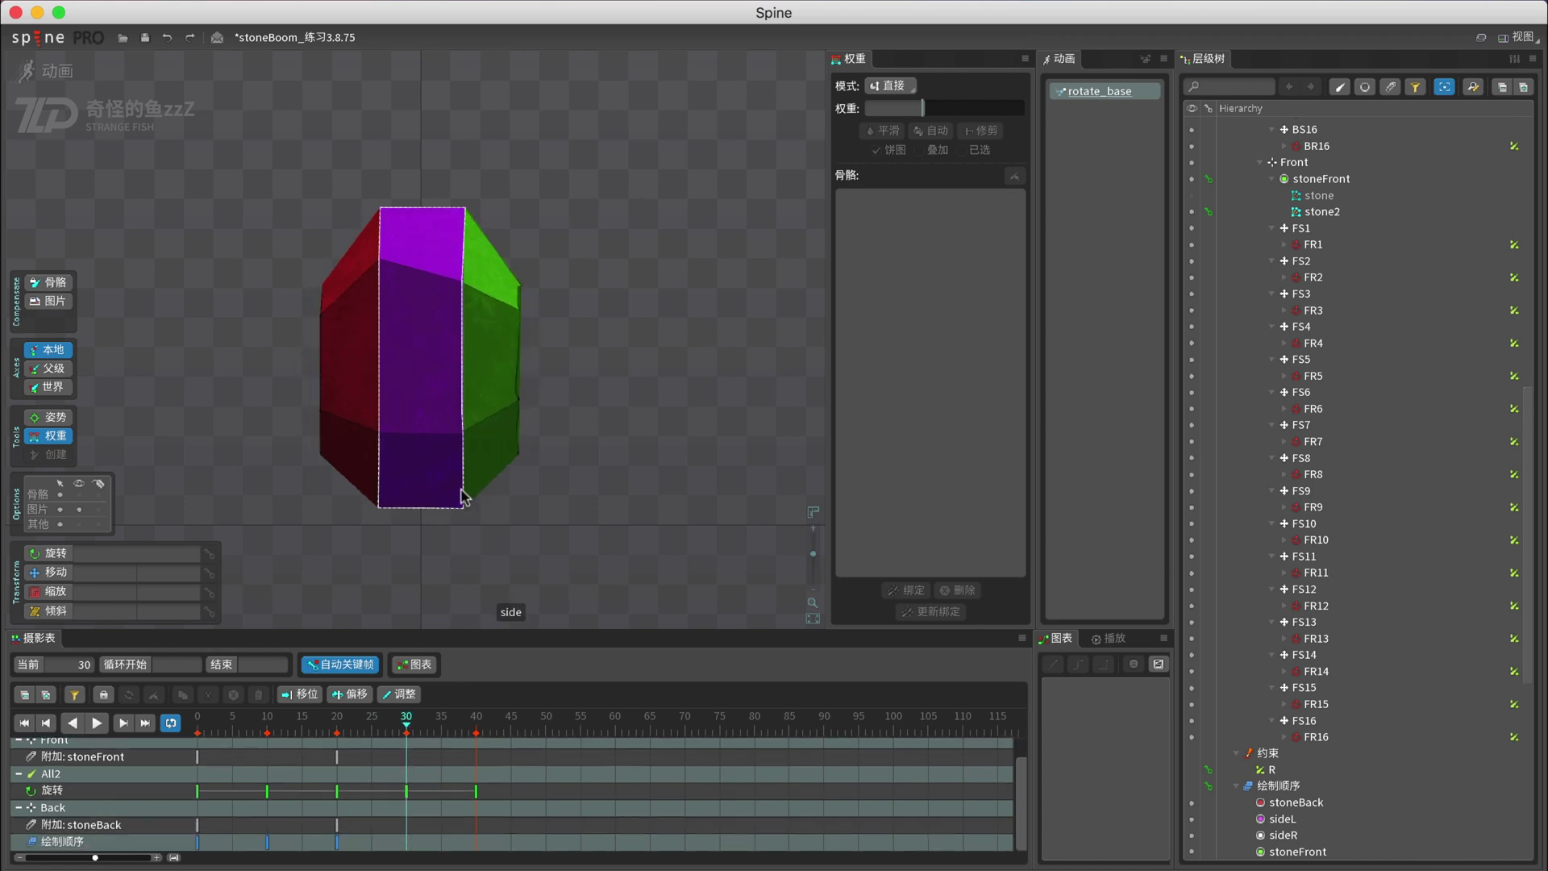
scroll(1278, 710, "down", 5)
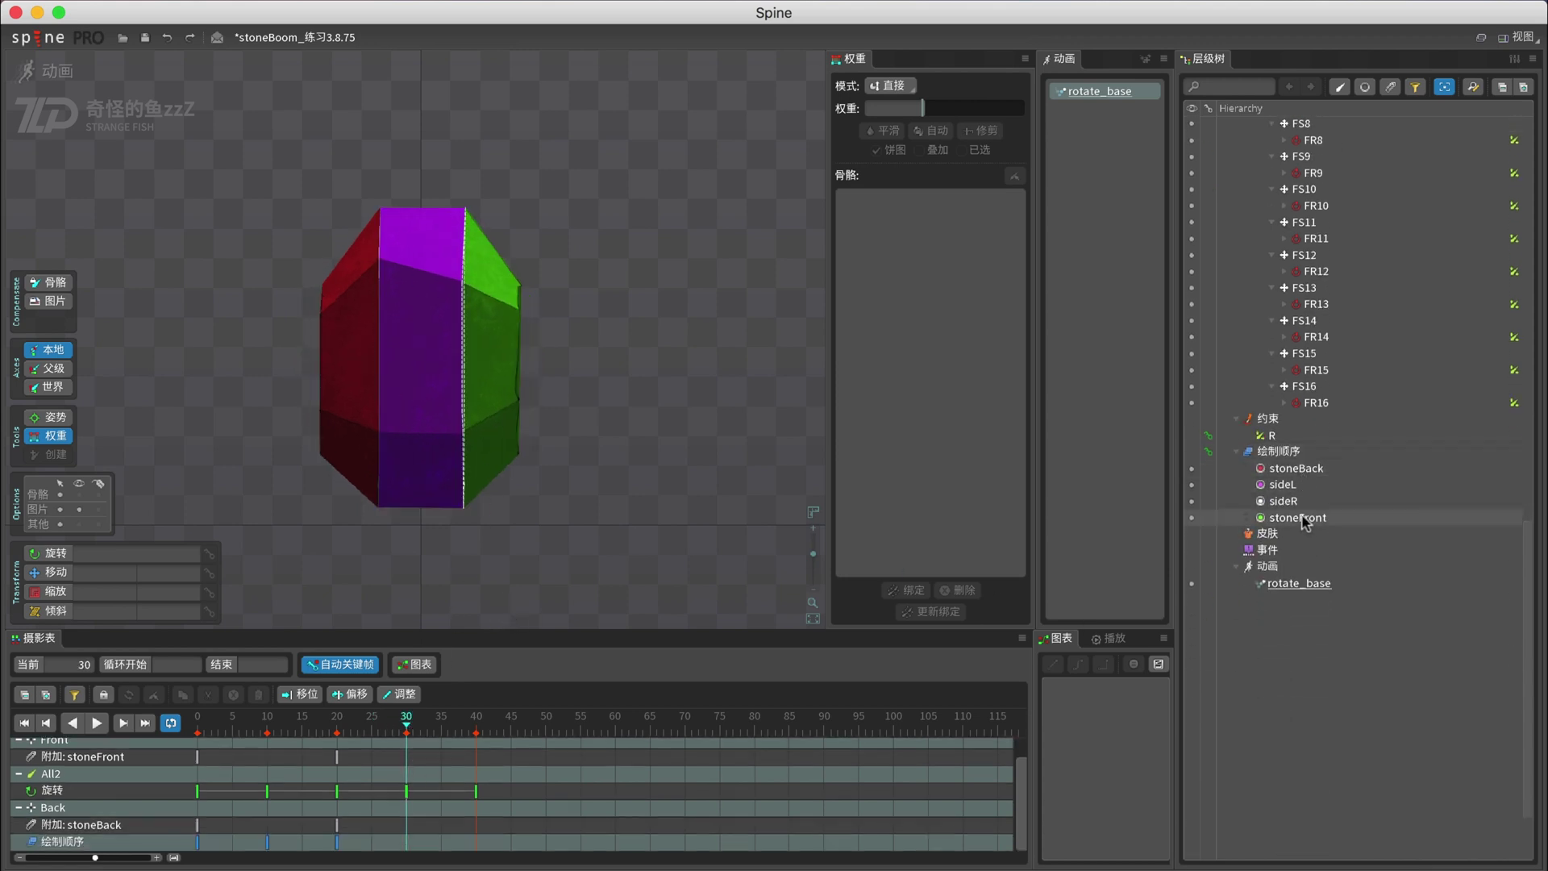
left_click(1317, 518)
mouse_move(1317, 518)
left_mouse_down()
mouse_move(1317, 467)
mouse_move(1311, 519)
left_mouse_up()
left_click(1302, 485)
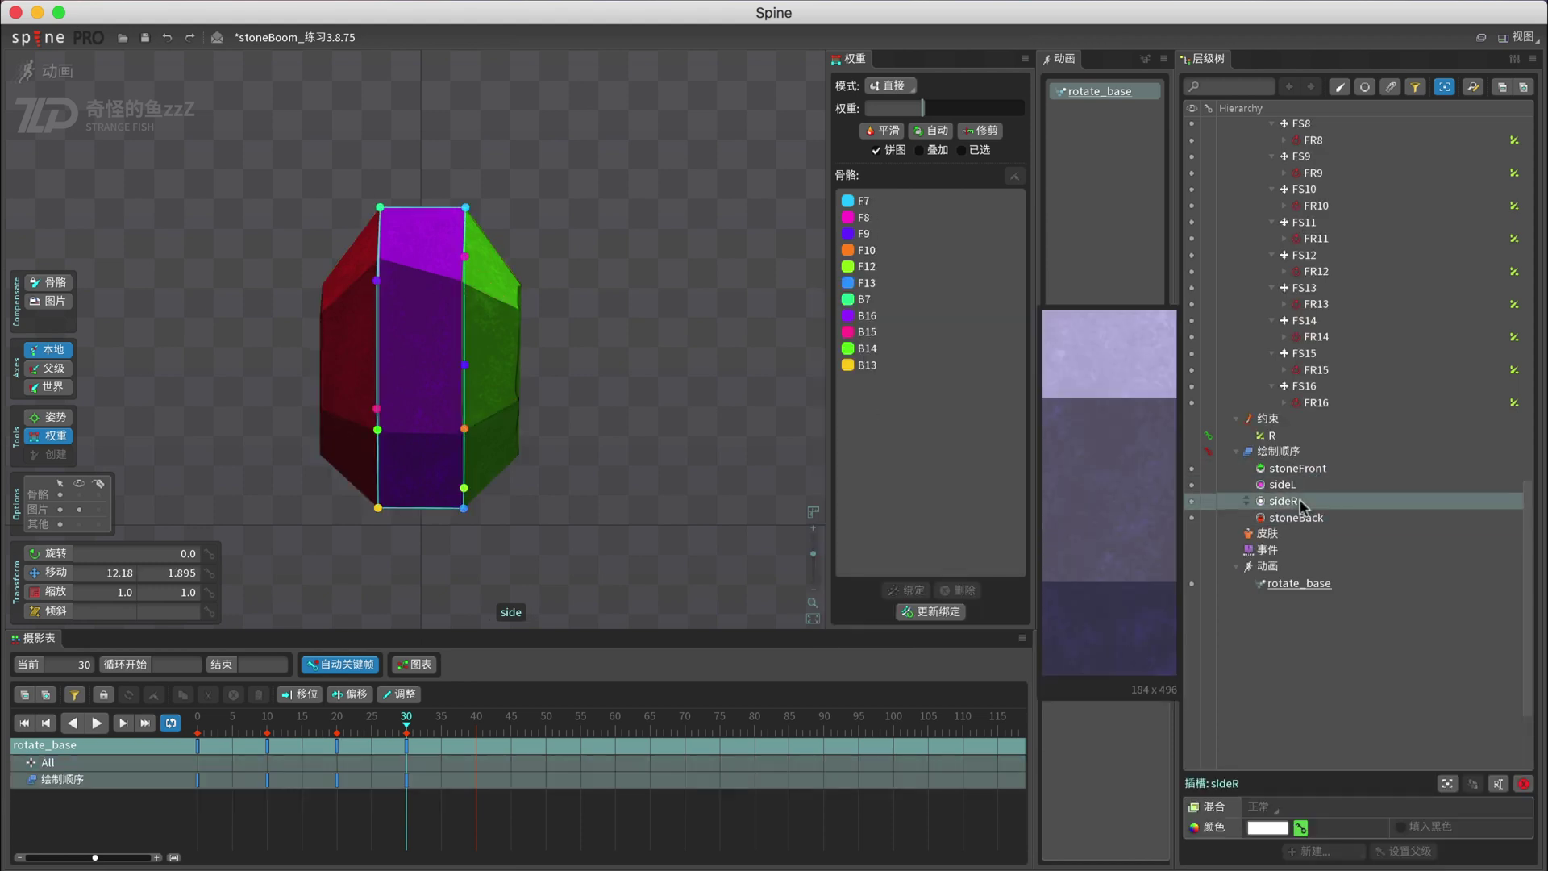
left_click(1296, 518)
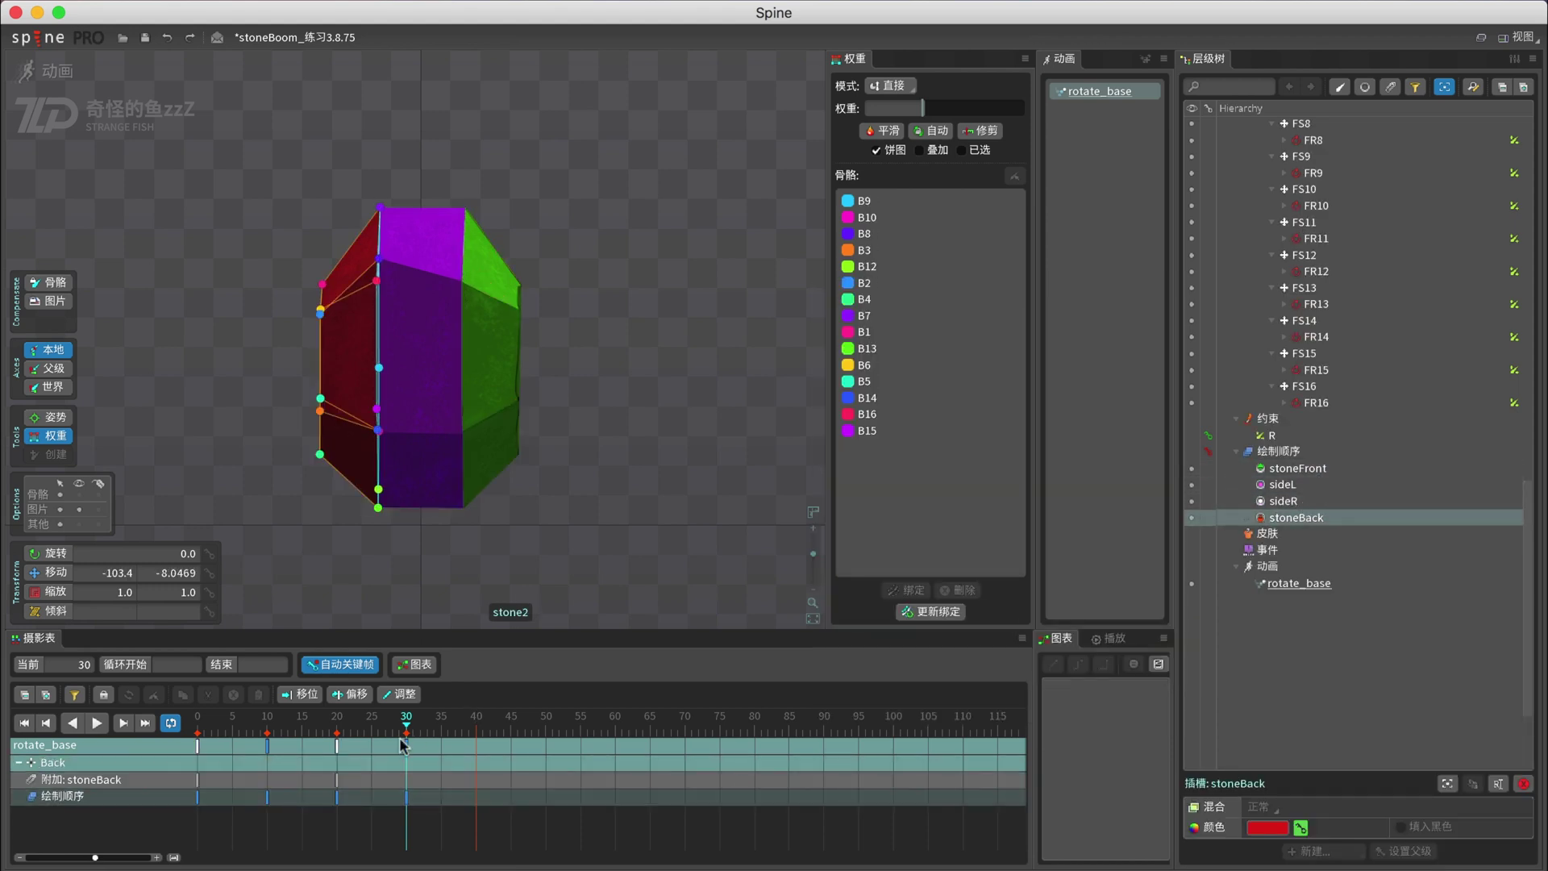
- Enlarge the timeline area and preview the rotation from frame 20 to frame 40
left_click_drag(368, 724, 337, 724)
key("space")
scroll(341, 758, "up", 2)
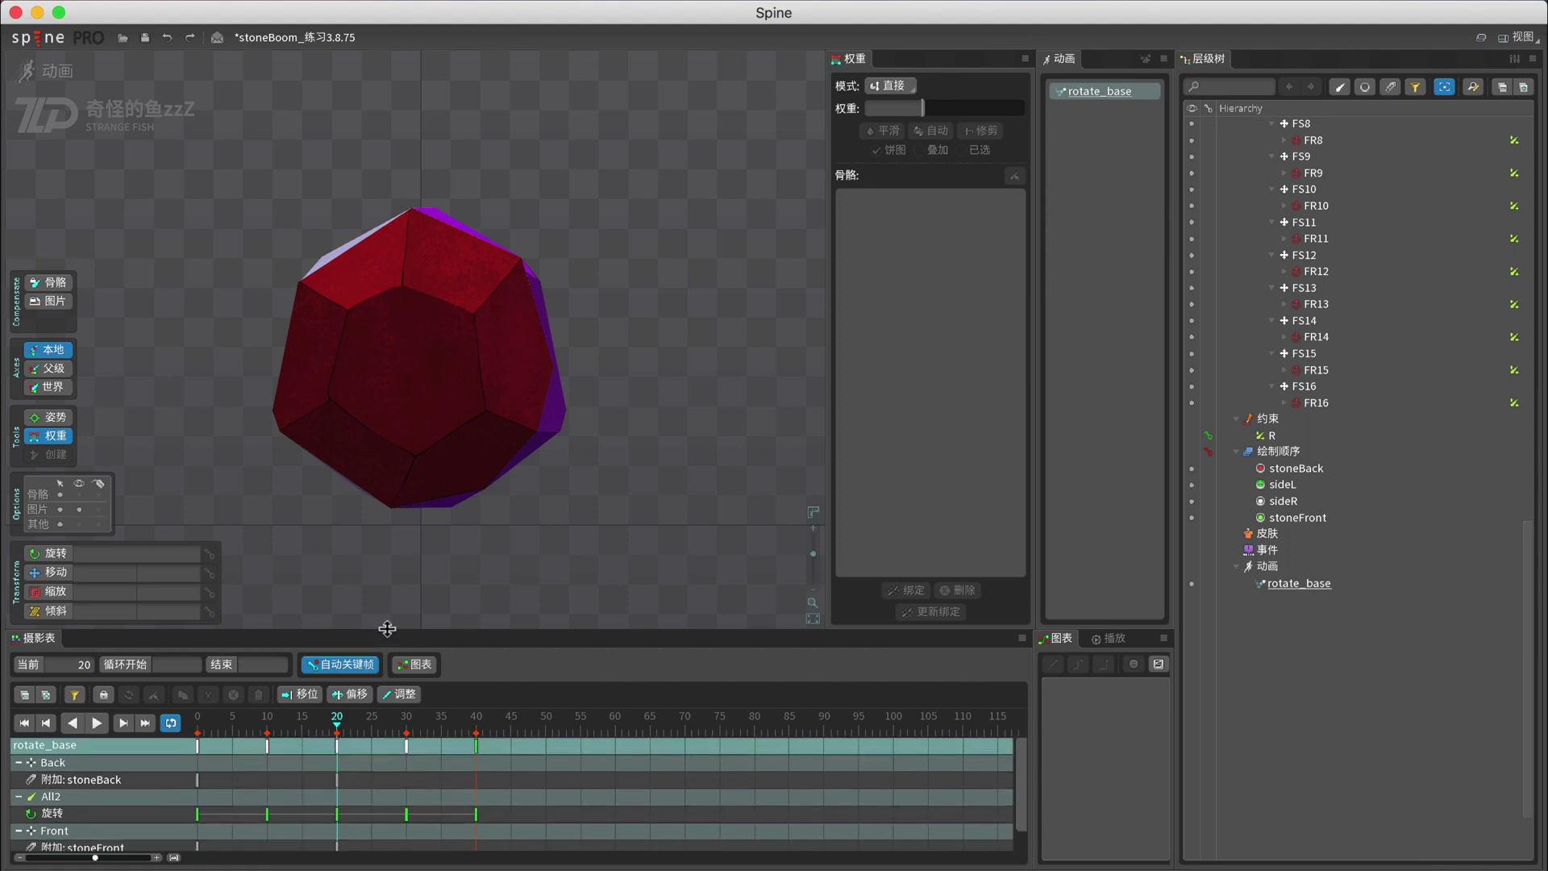
left_click_drag(387, 628, 389, 583)
mouse_move(337, 676)
left_mouse_down()
mouse_move(469, 700)
mouse_move(199, 698)
mouse_move(388, 736)
left_mouse_up()
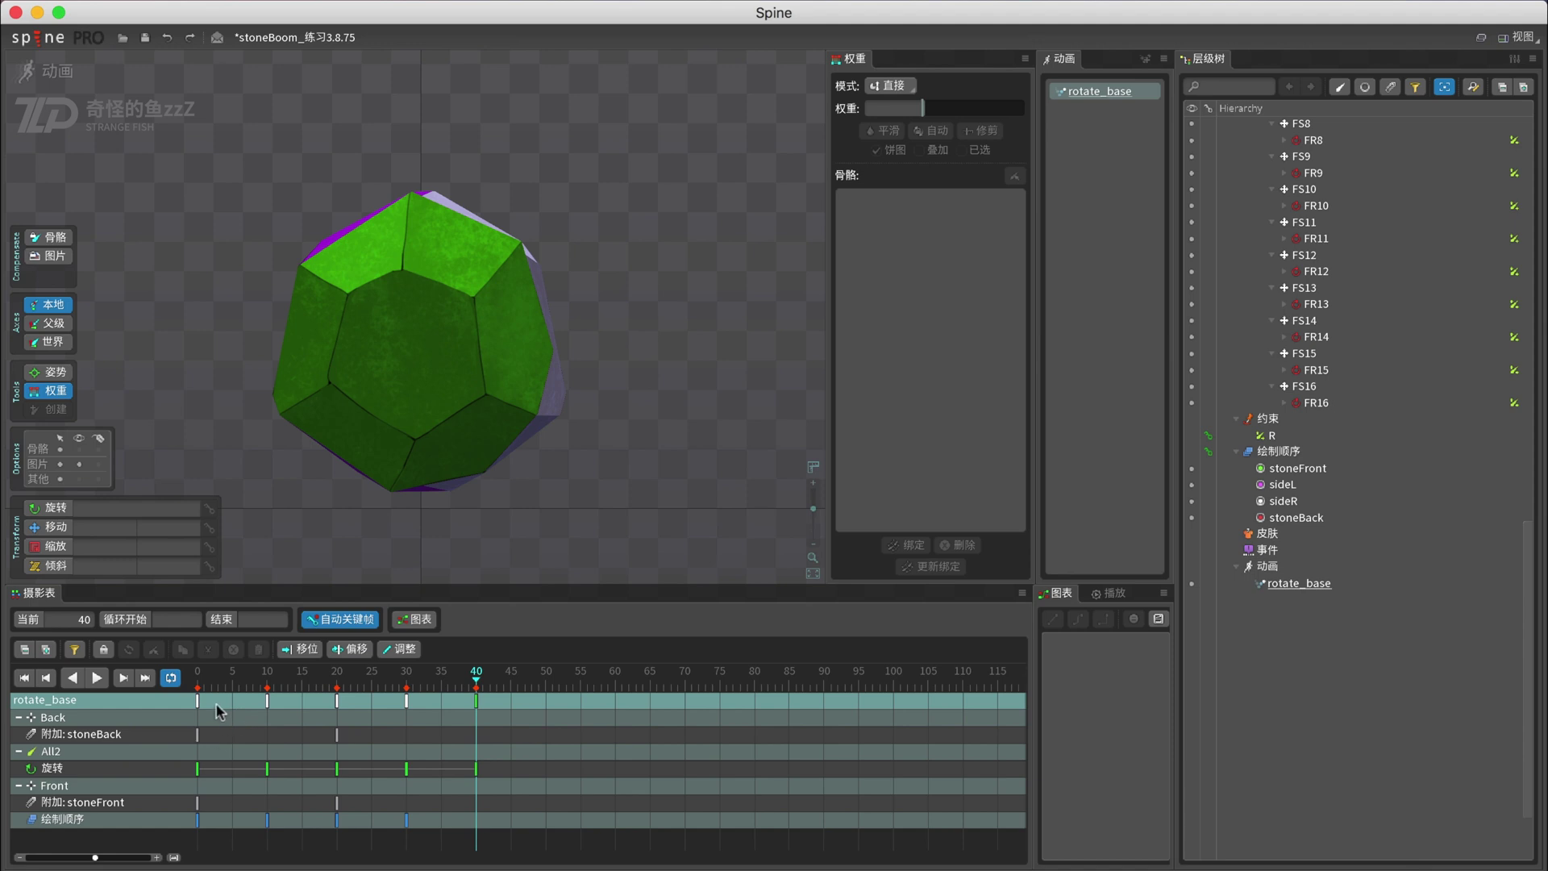
- Copy all of frame 0's keys to frame 40 and play the animation to check the full rotation loop
left_click_drag(220, 711, 175, 693)
key("ctrl+c")
left_click(474, 699)
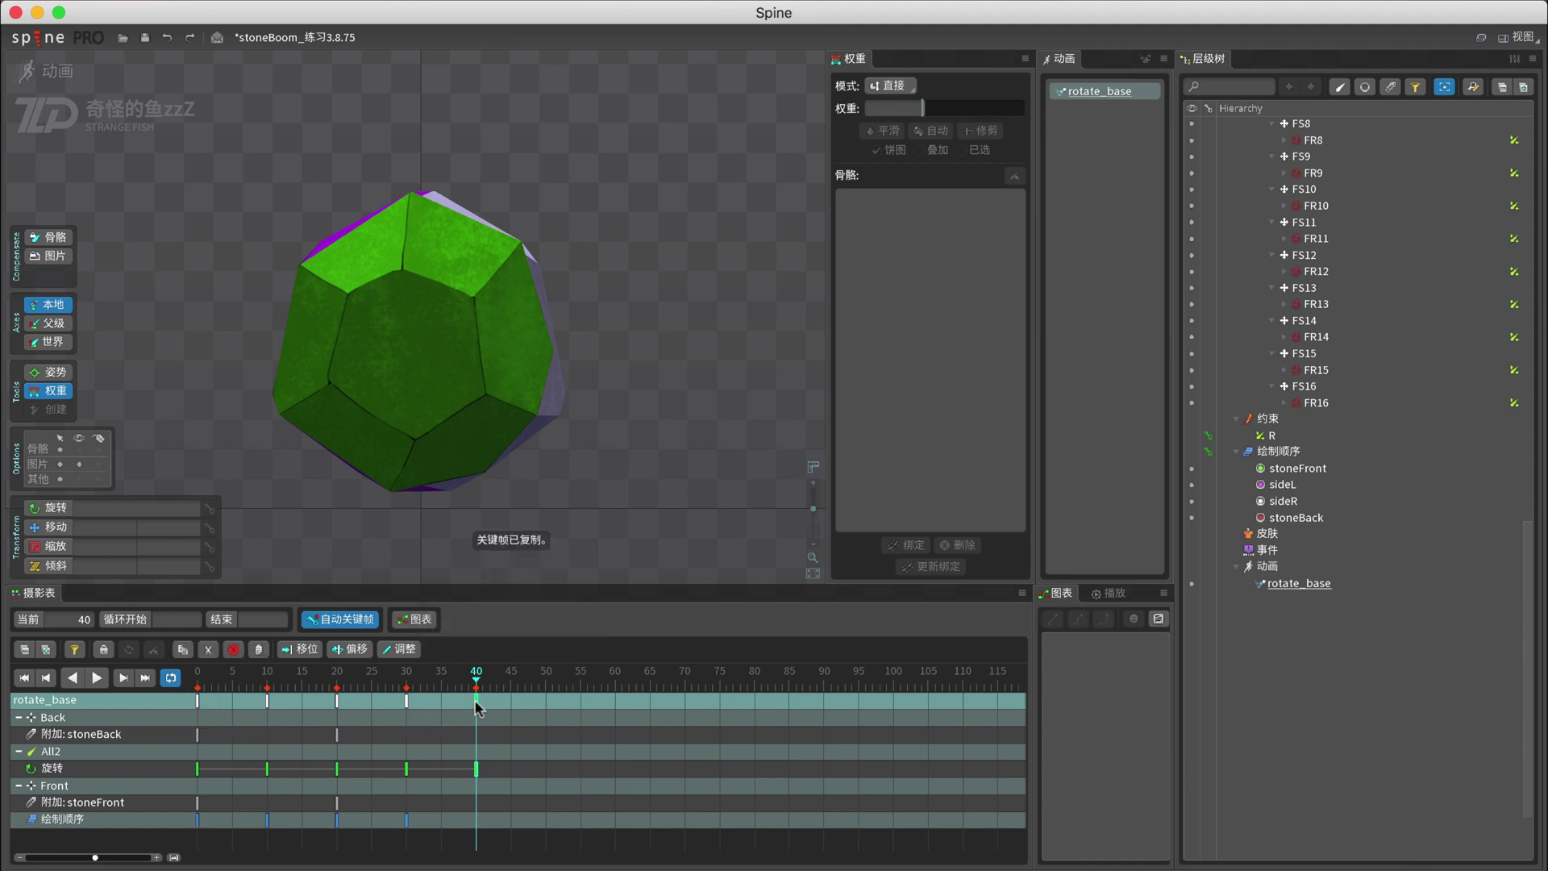
key("ctrl+v")
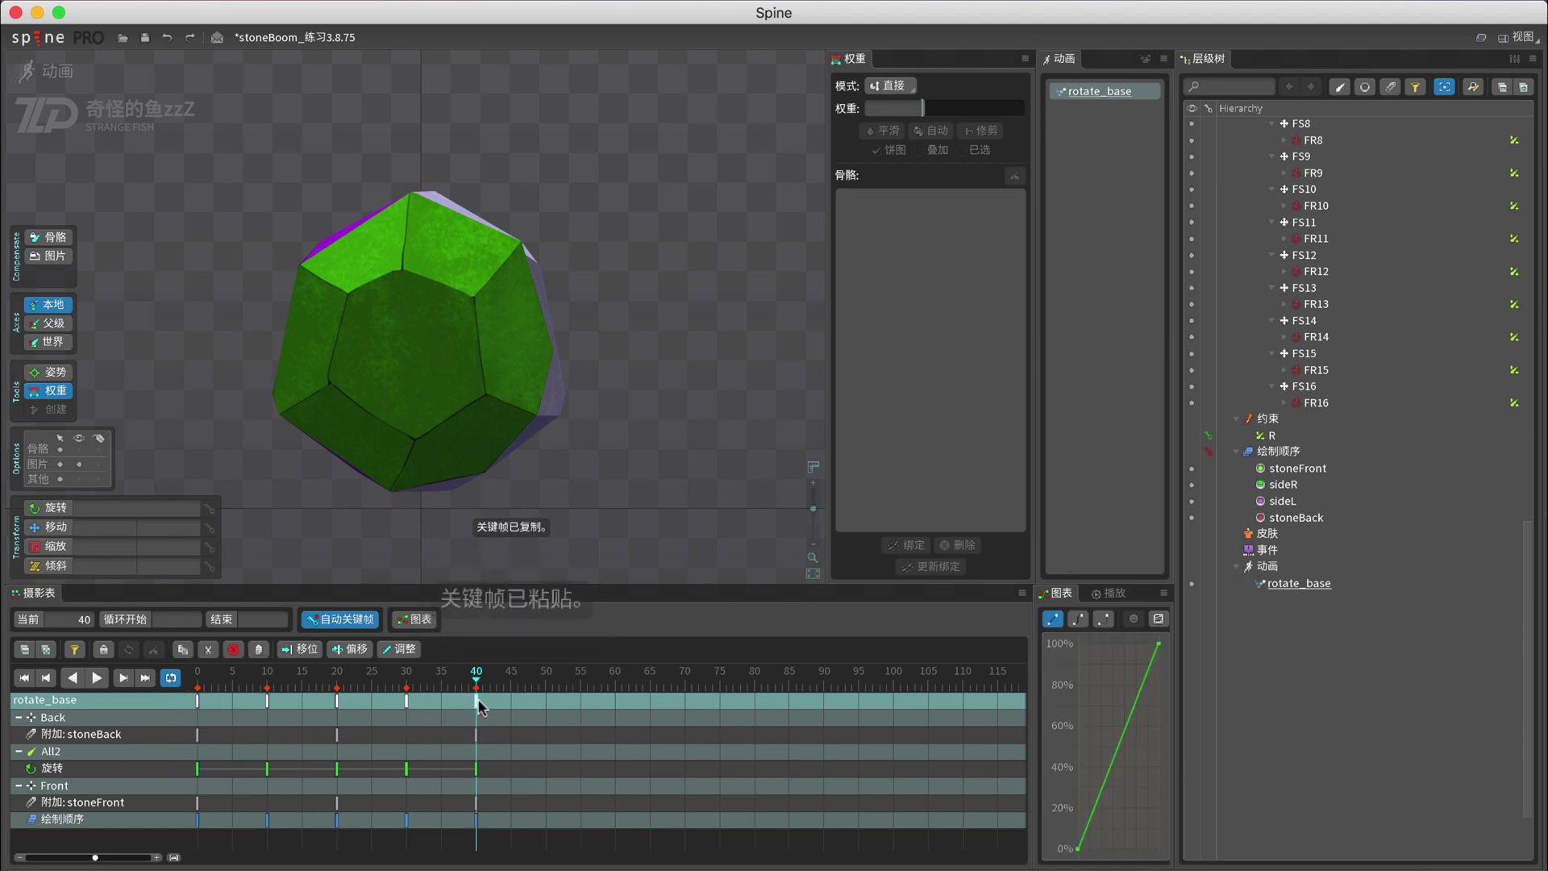
left_click(95, 678)
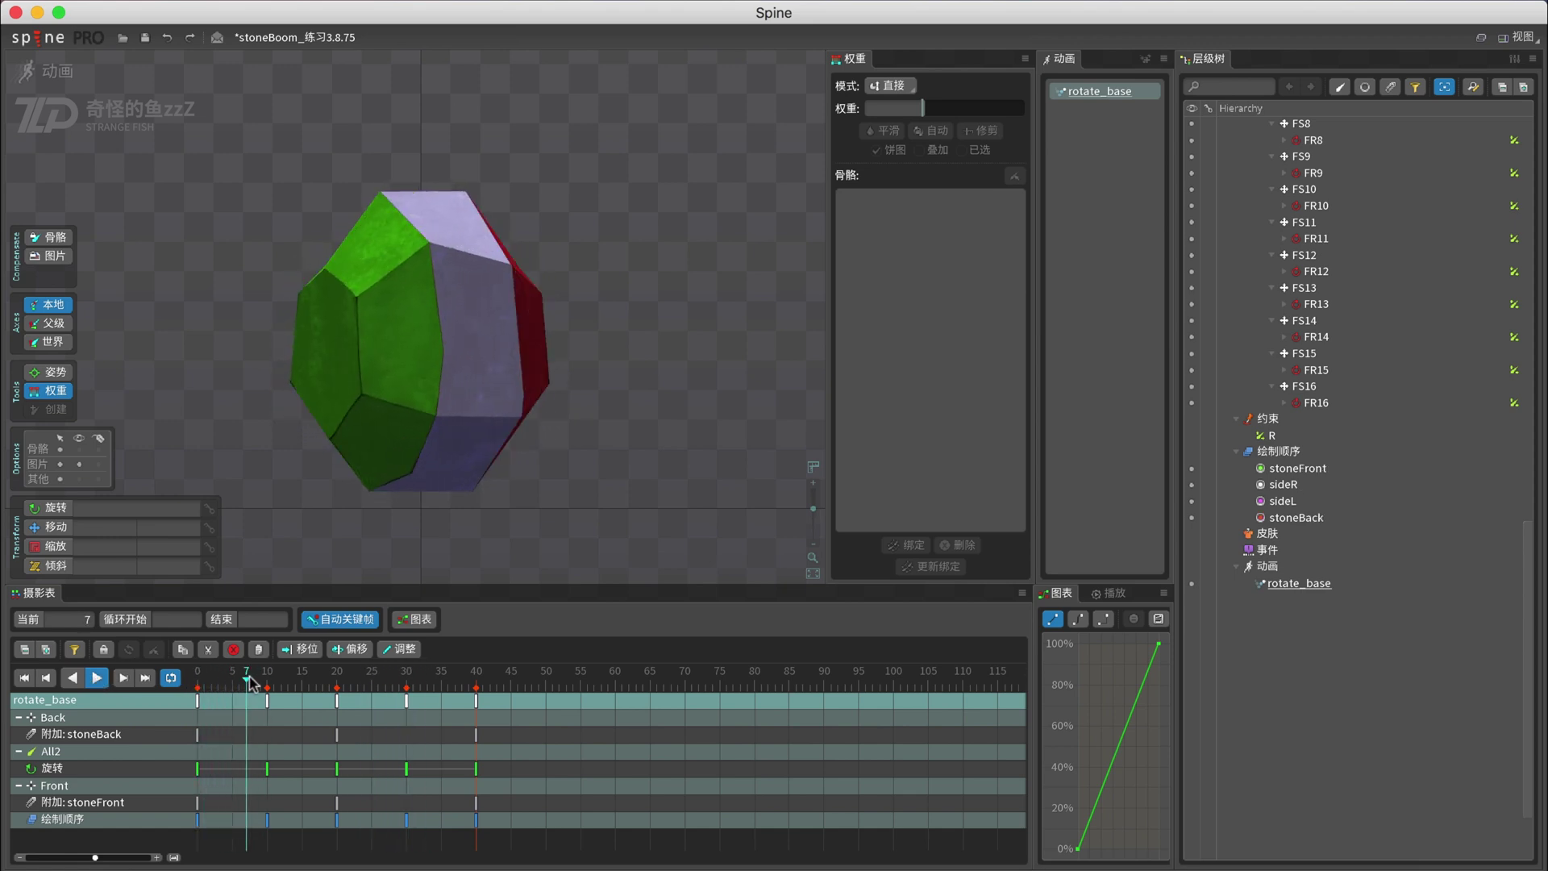
left_click_drag(252, 684, 448, 697)
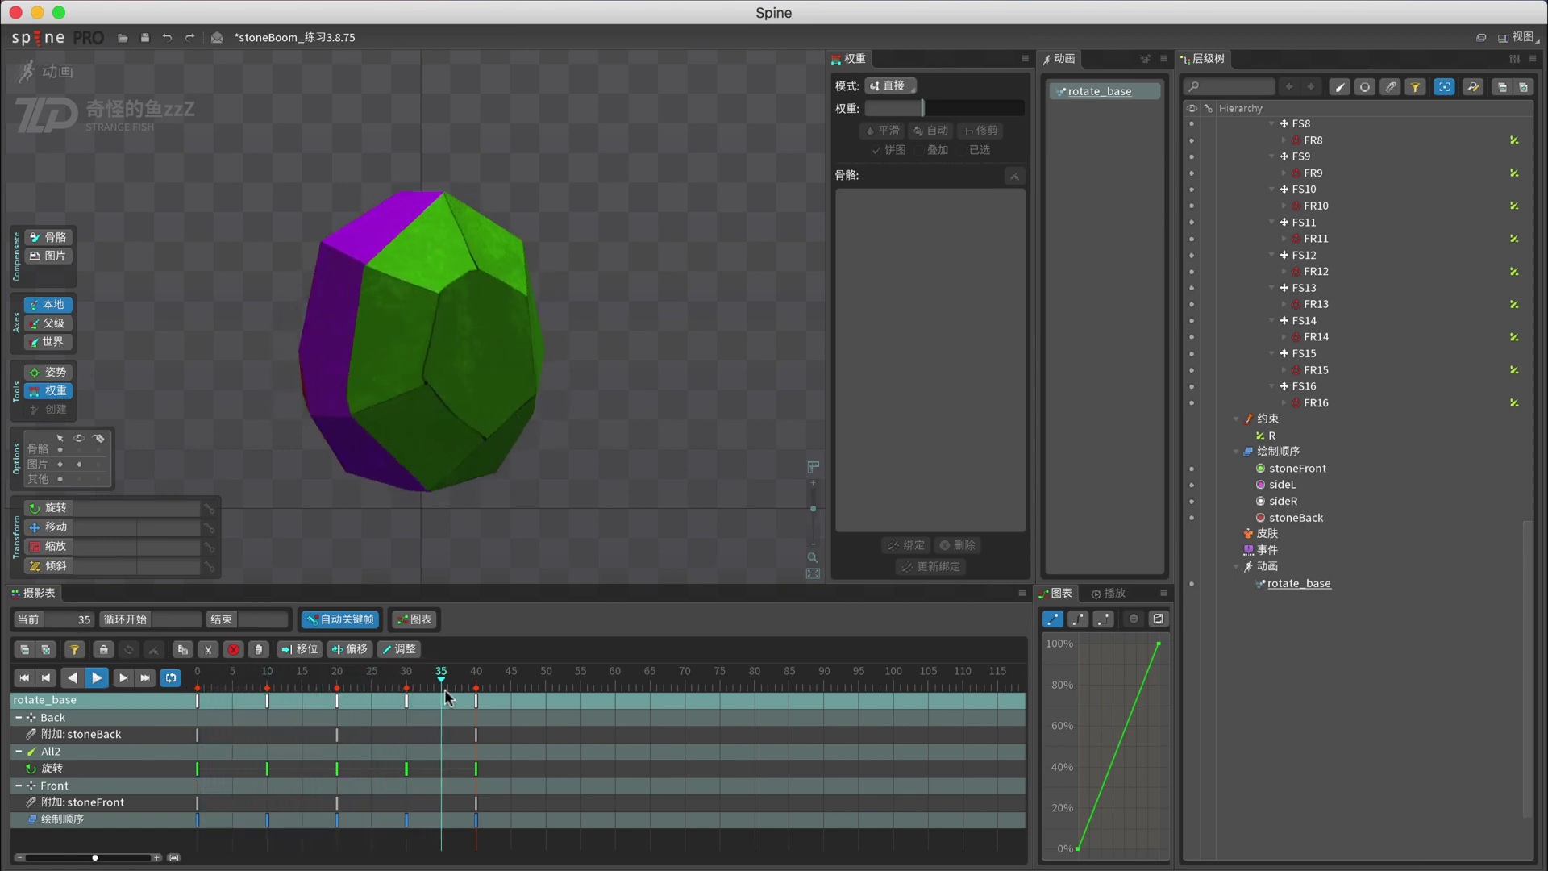
- In setup mode, change the stoneFront slot's green tint colour to white so the original stone texture shows
left_click(57, 71)
left_click(1365, 87)
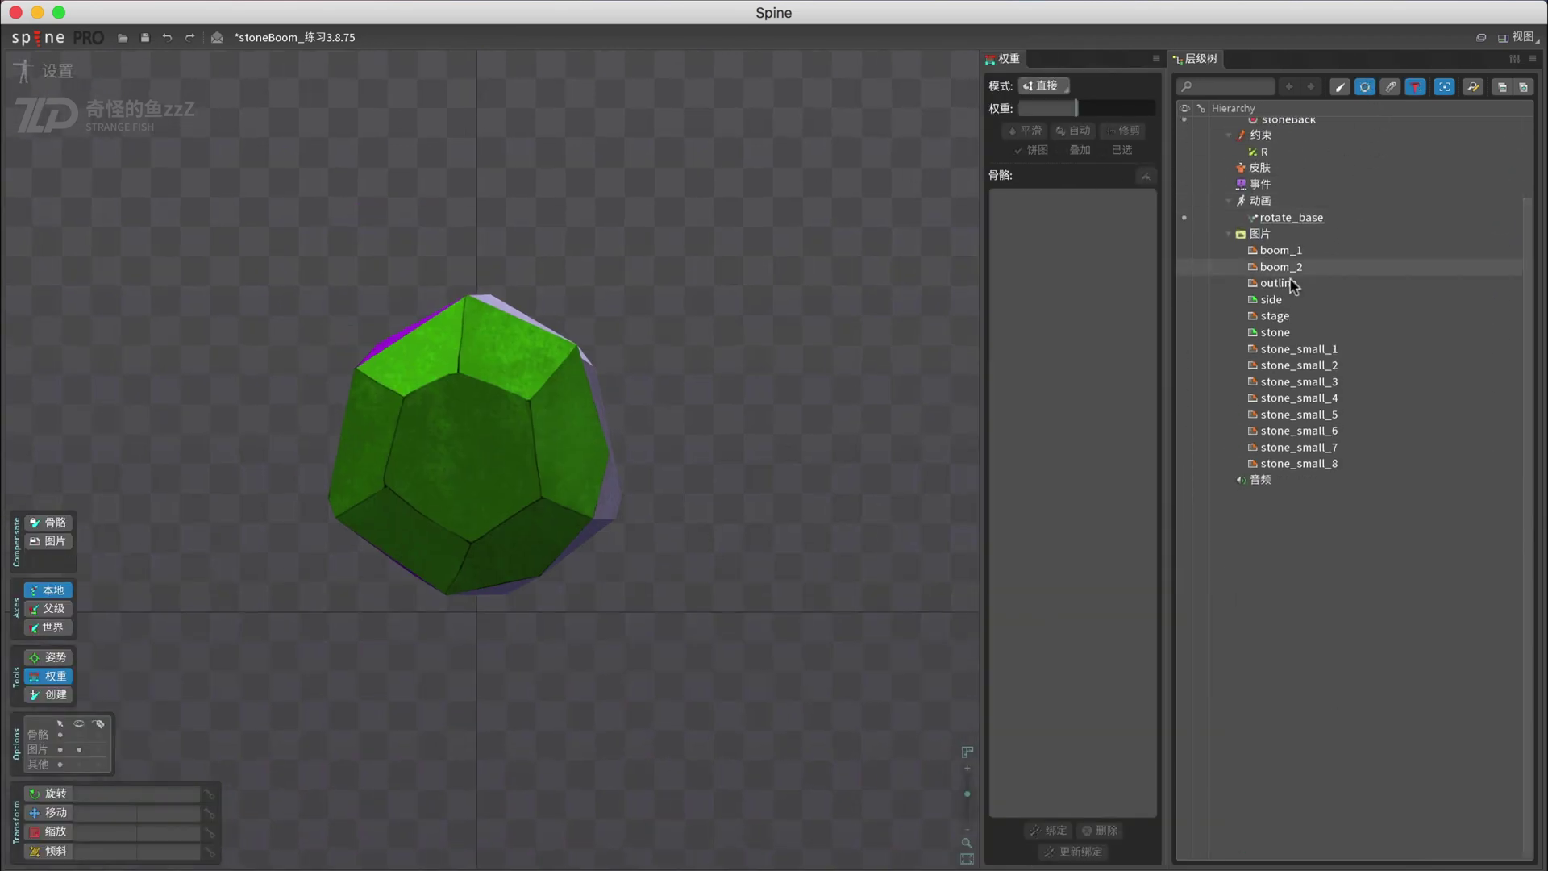
left_click(1290, 159)
left_click(1261, 828)
left_click_drag(548, 375, 347, 287)
left_click(526, 645)
- Change the sideL slot's purple tint colour to white
left_click(1275, 191)
left_click(1260, 828)
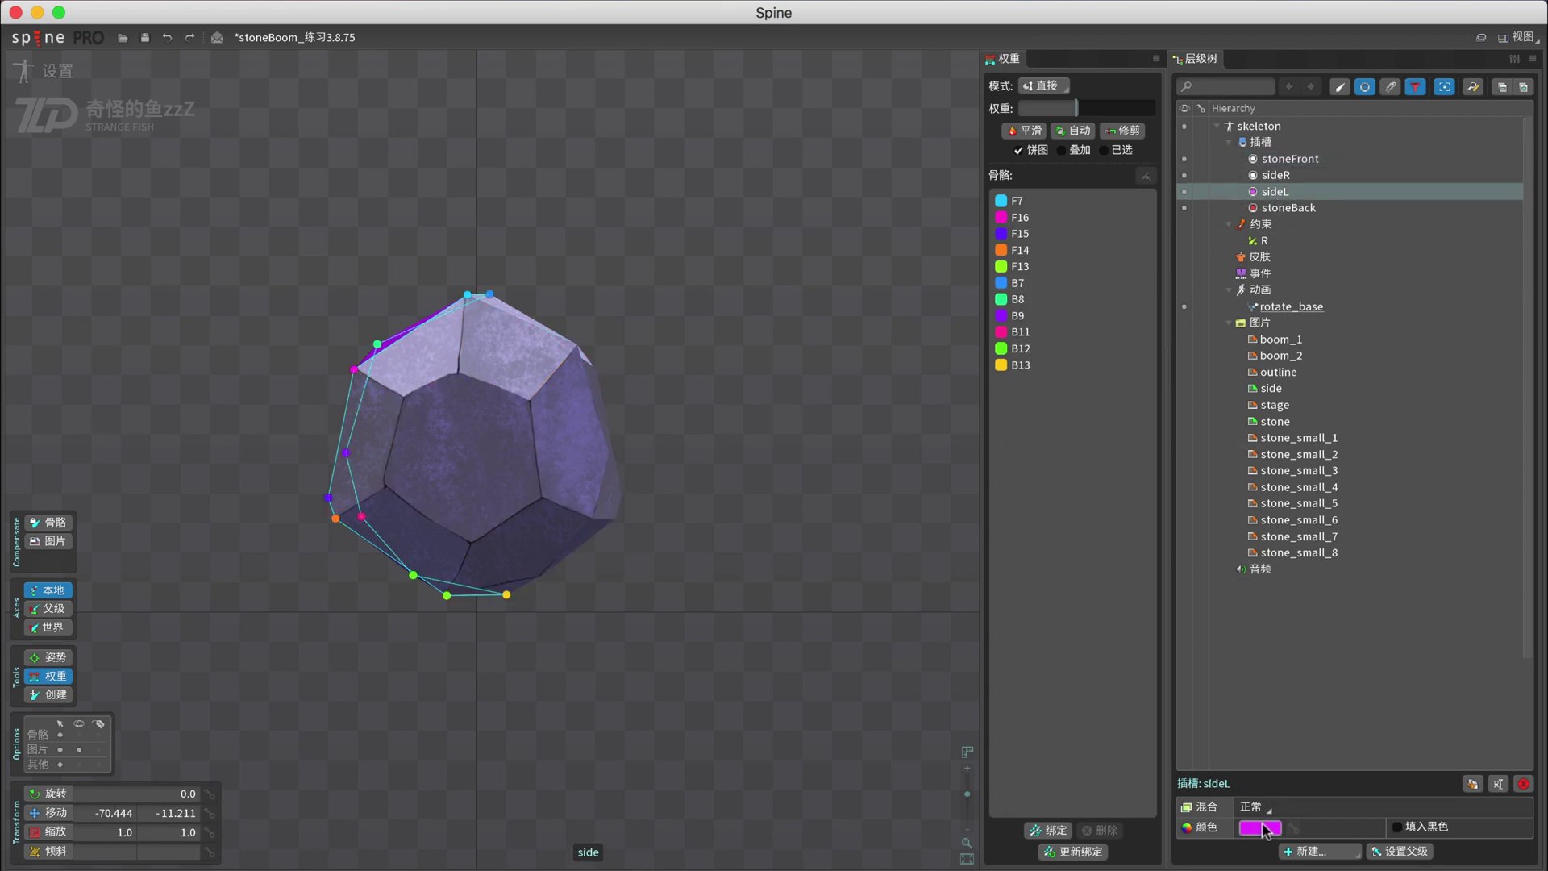
left_click(425, 336)
left_click(346, 289)
left_click(526, 642)
- Change the stoneBack slot's red tint colour to white and deselect the slot
left_click(1282, 208)
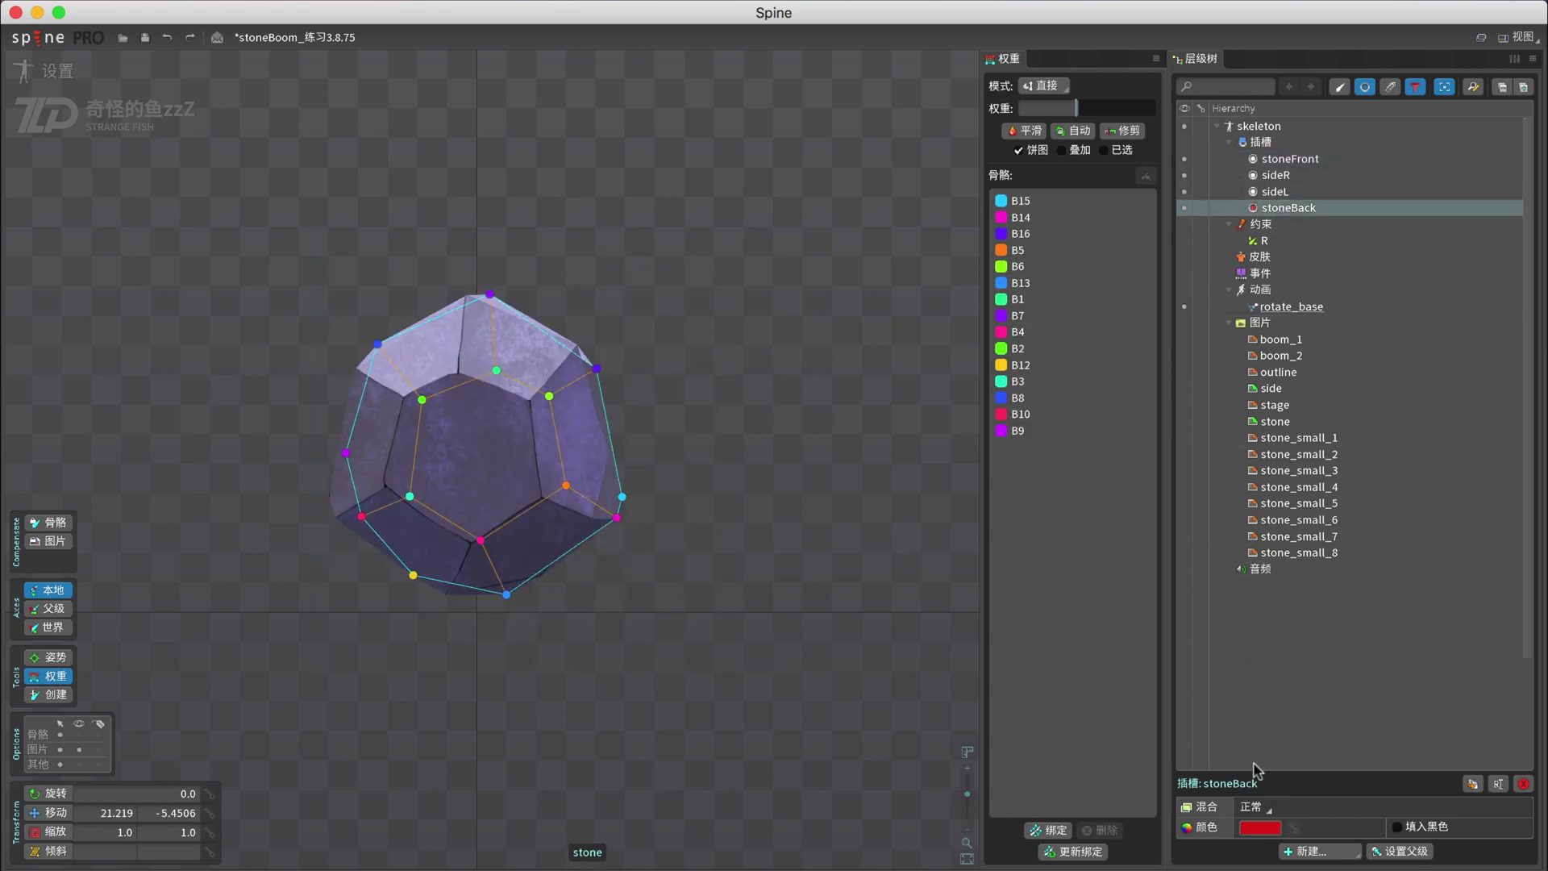
left_click(1259, 828)
left_click(347, 289)
left_click(525, 643)
left_click(291, 312)
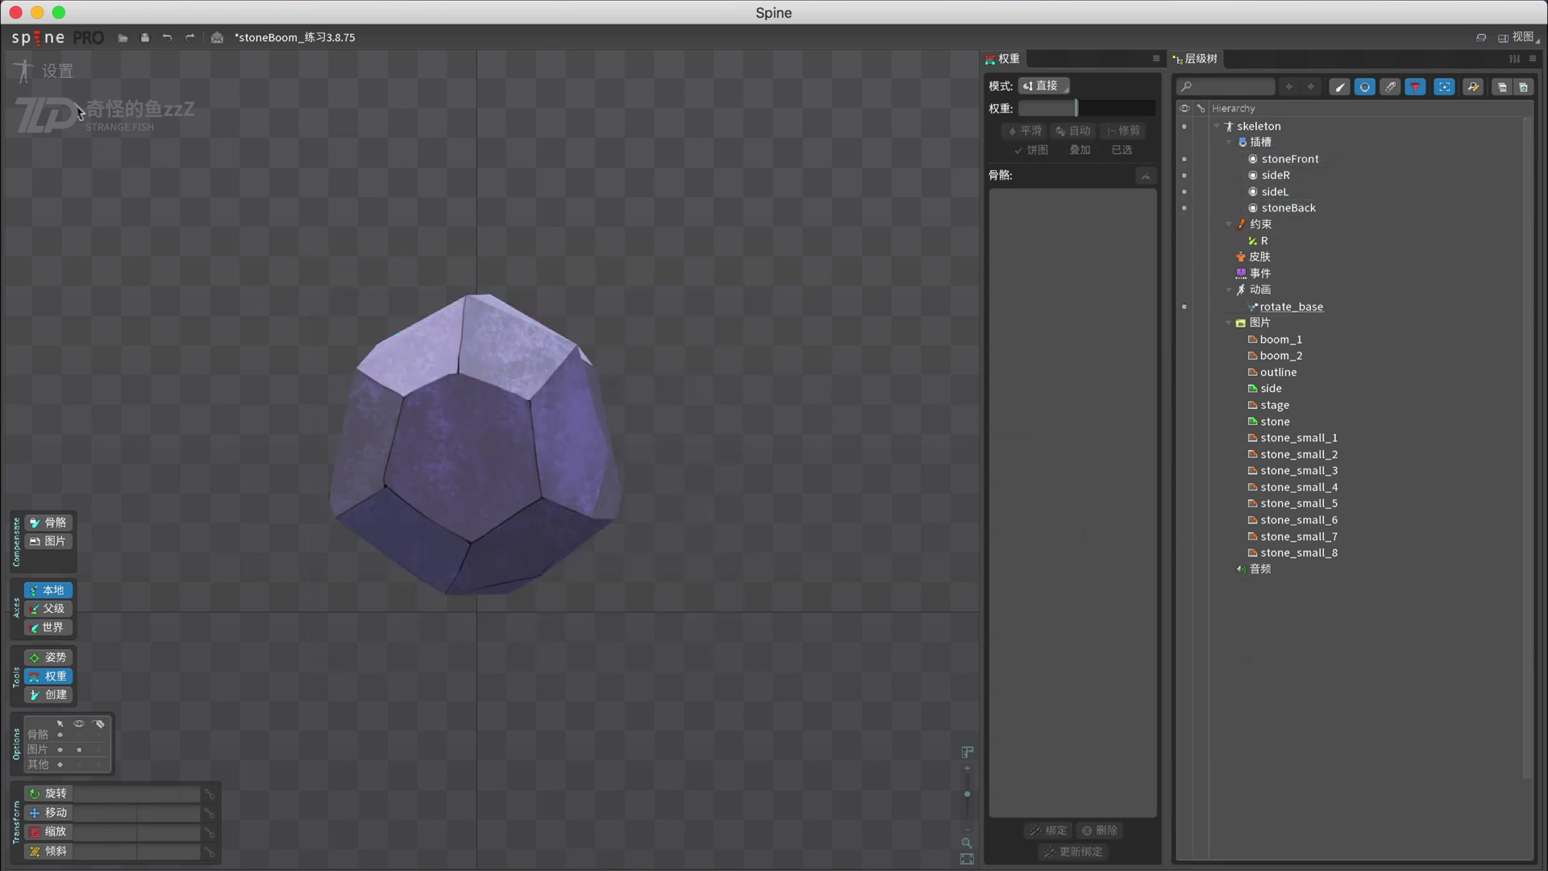
- Return to animate mode, play the rotate_base animation and scrub through its frames to check the untinted stone's rotation
left_click(58, 74)
key("d")
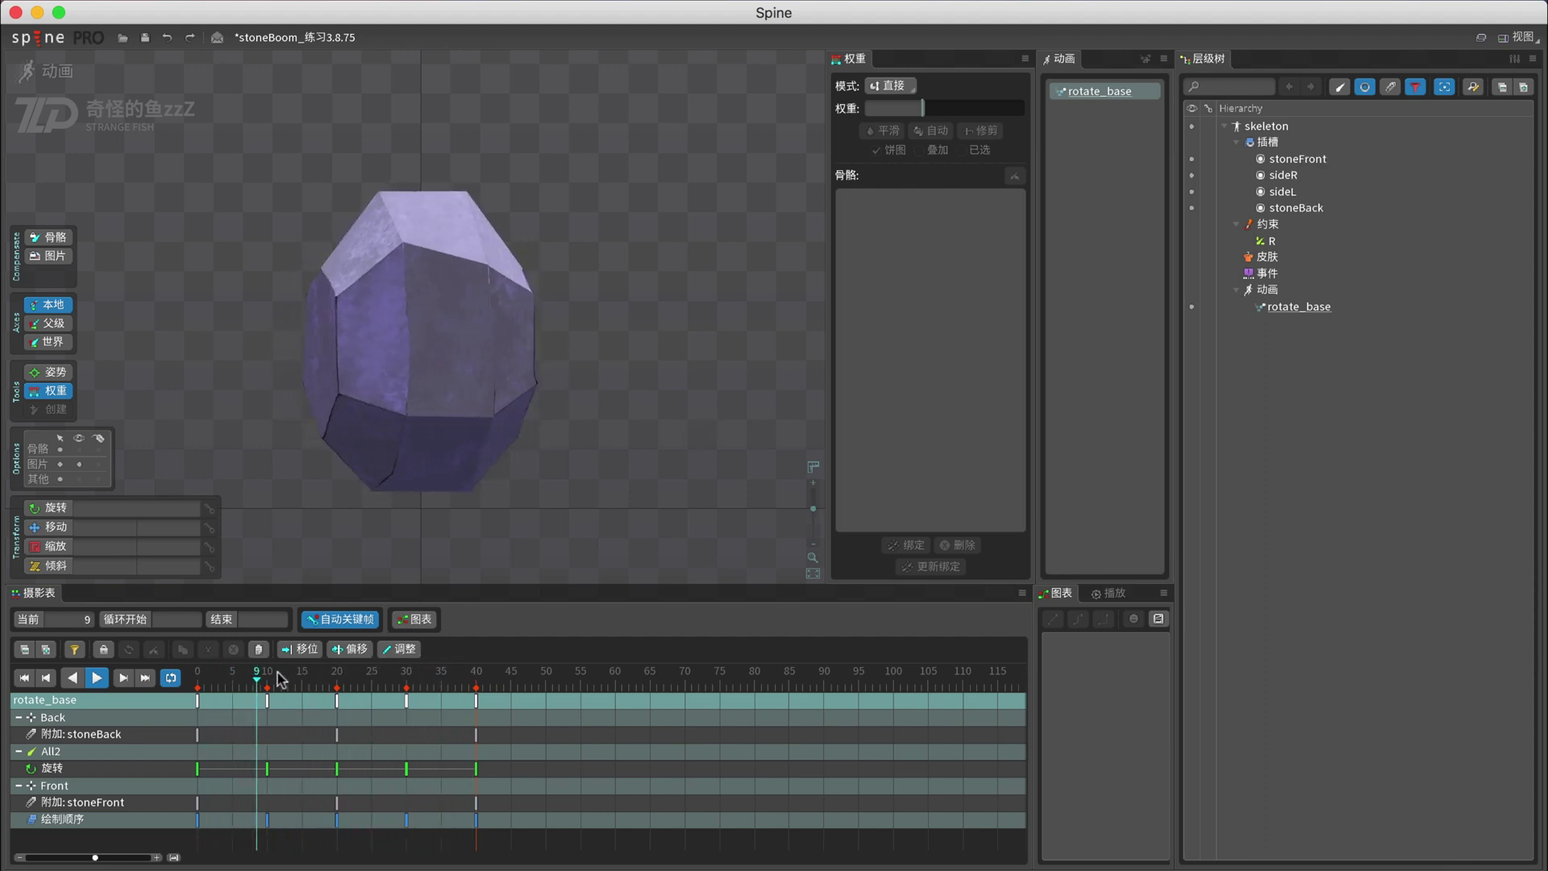
left_click(202, 679)
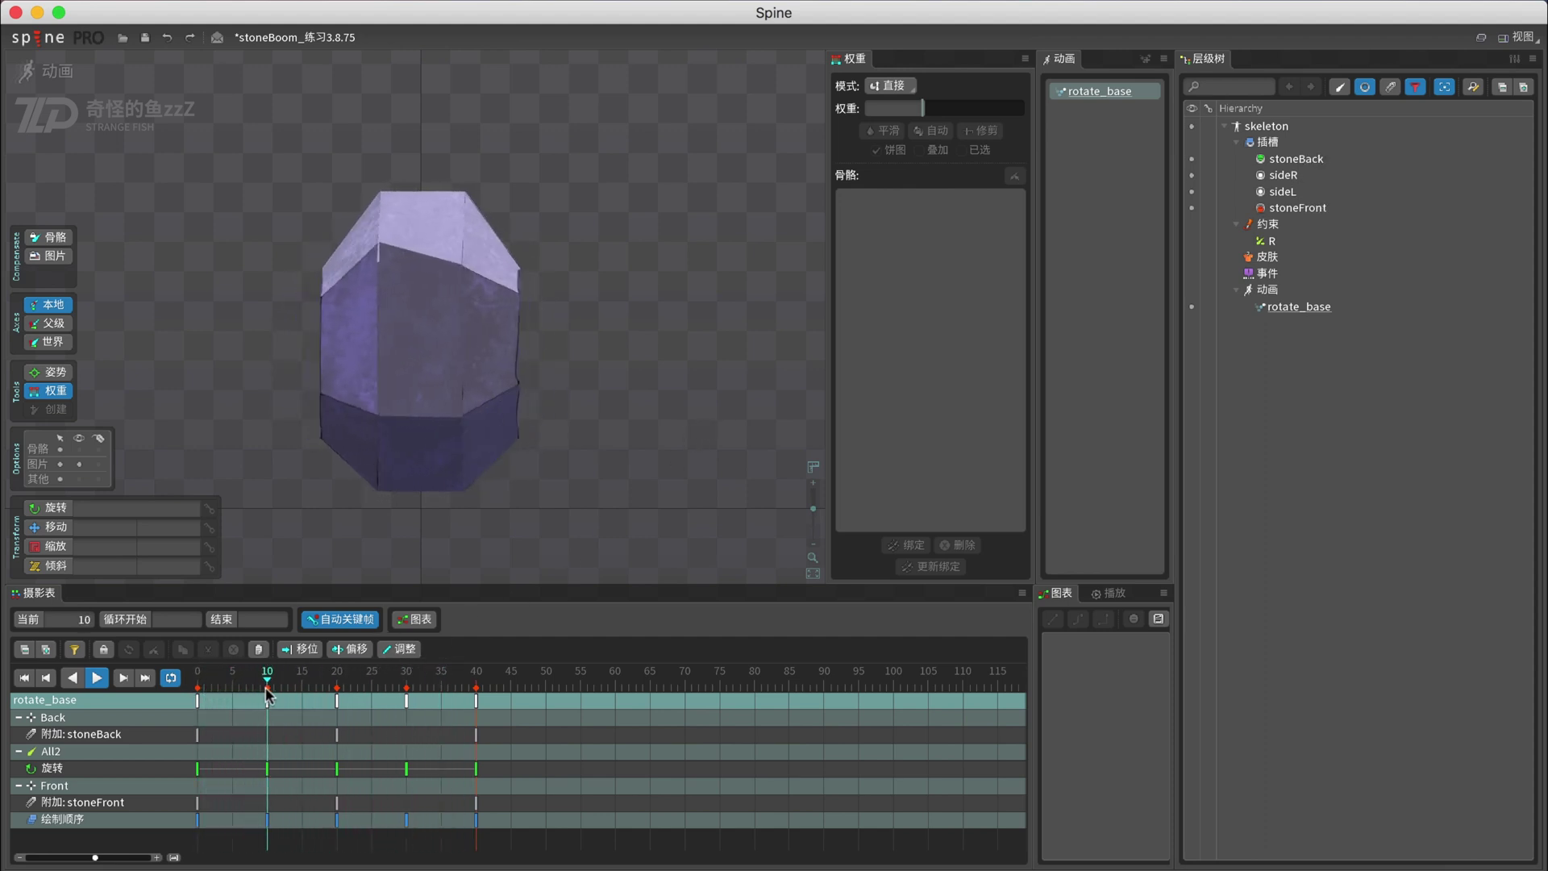
left_click_drag(267, 695, 414, 724)
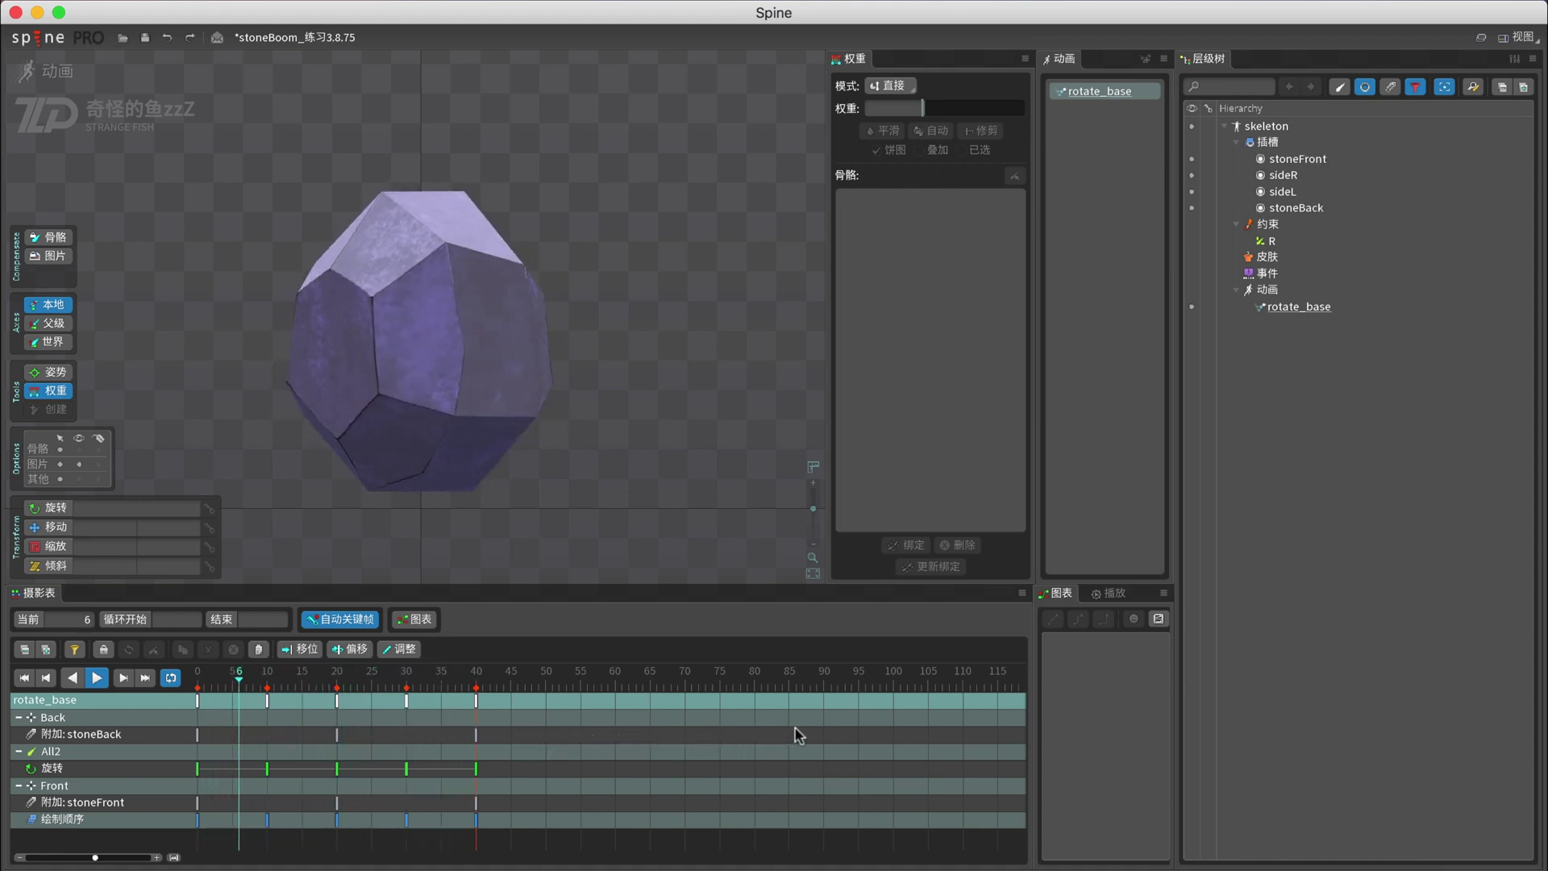
left_click(236, 704)
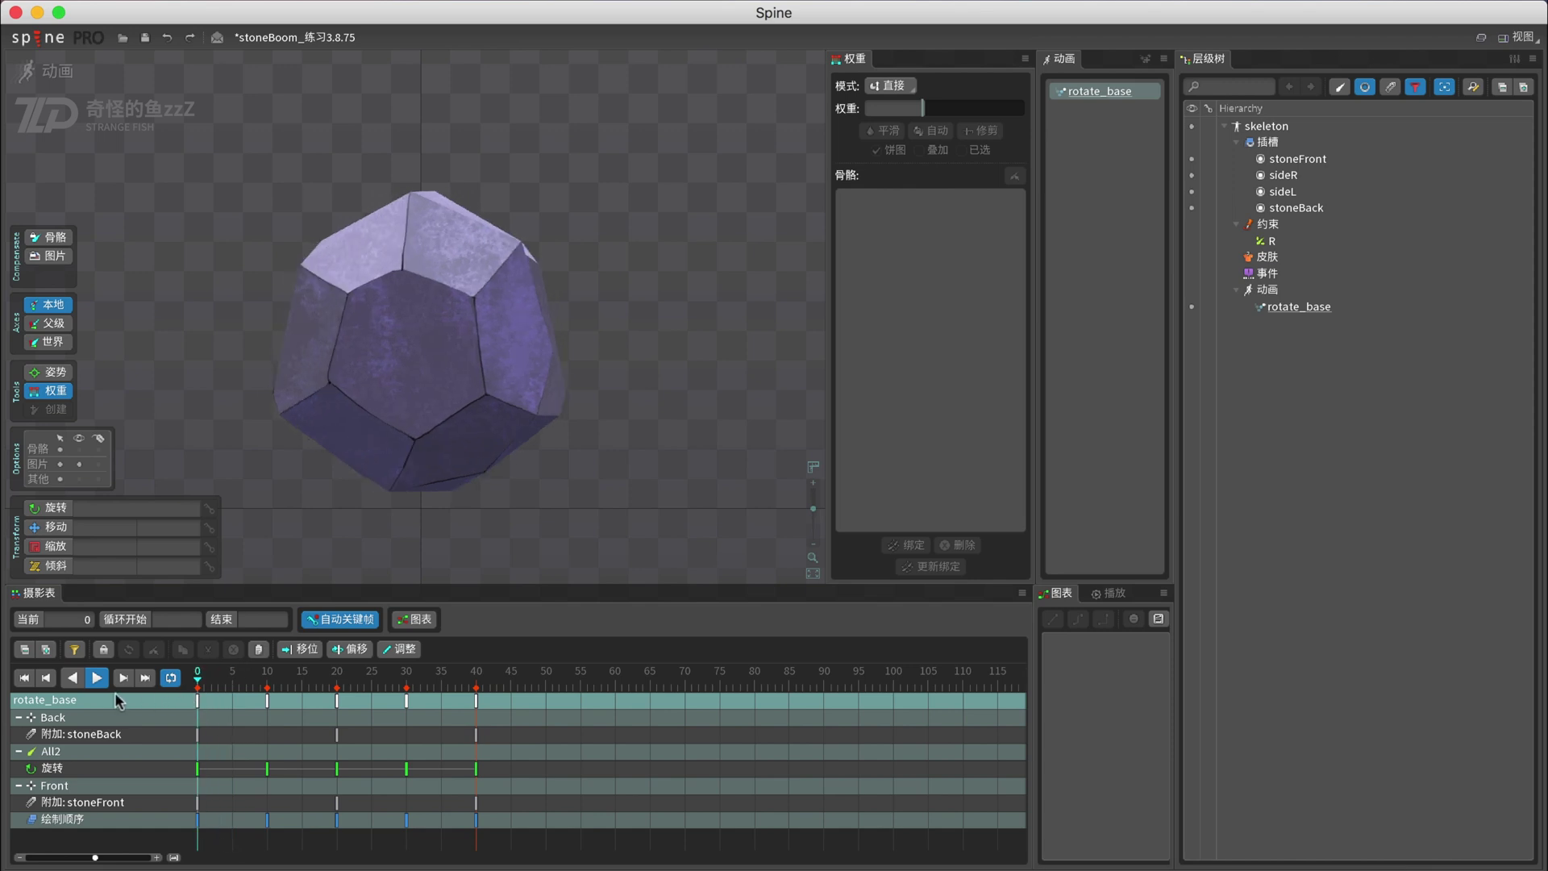